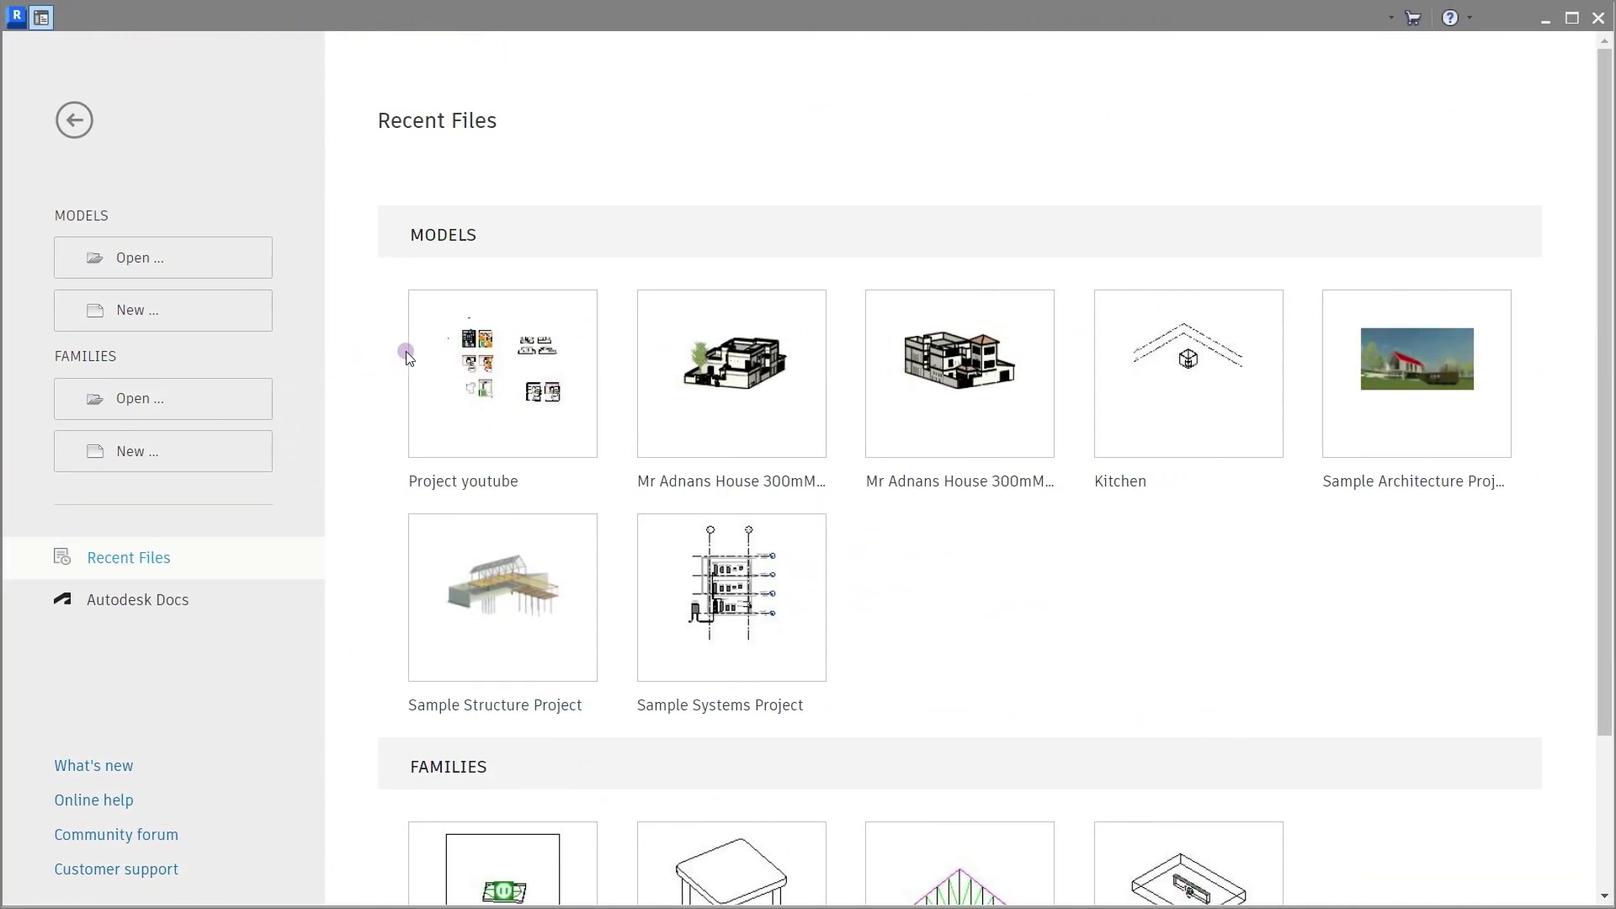
Step: Open the recent model Project youtube at its Level 1 floor plan
left_click(508, 360)
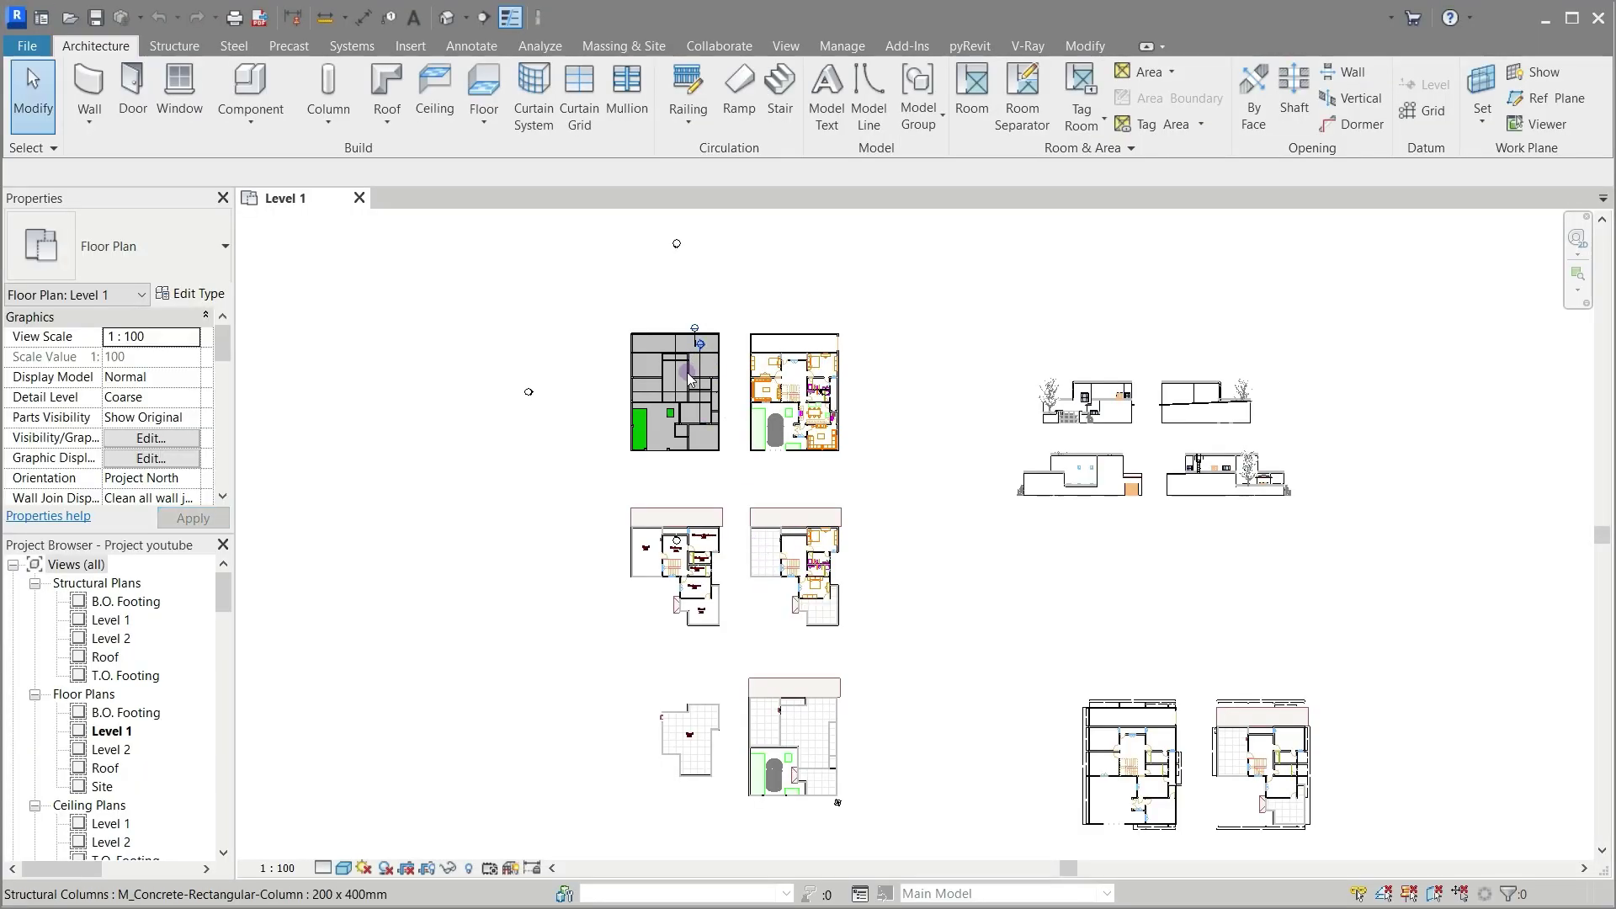
scroll(686, 379, "up", 6)
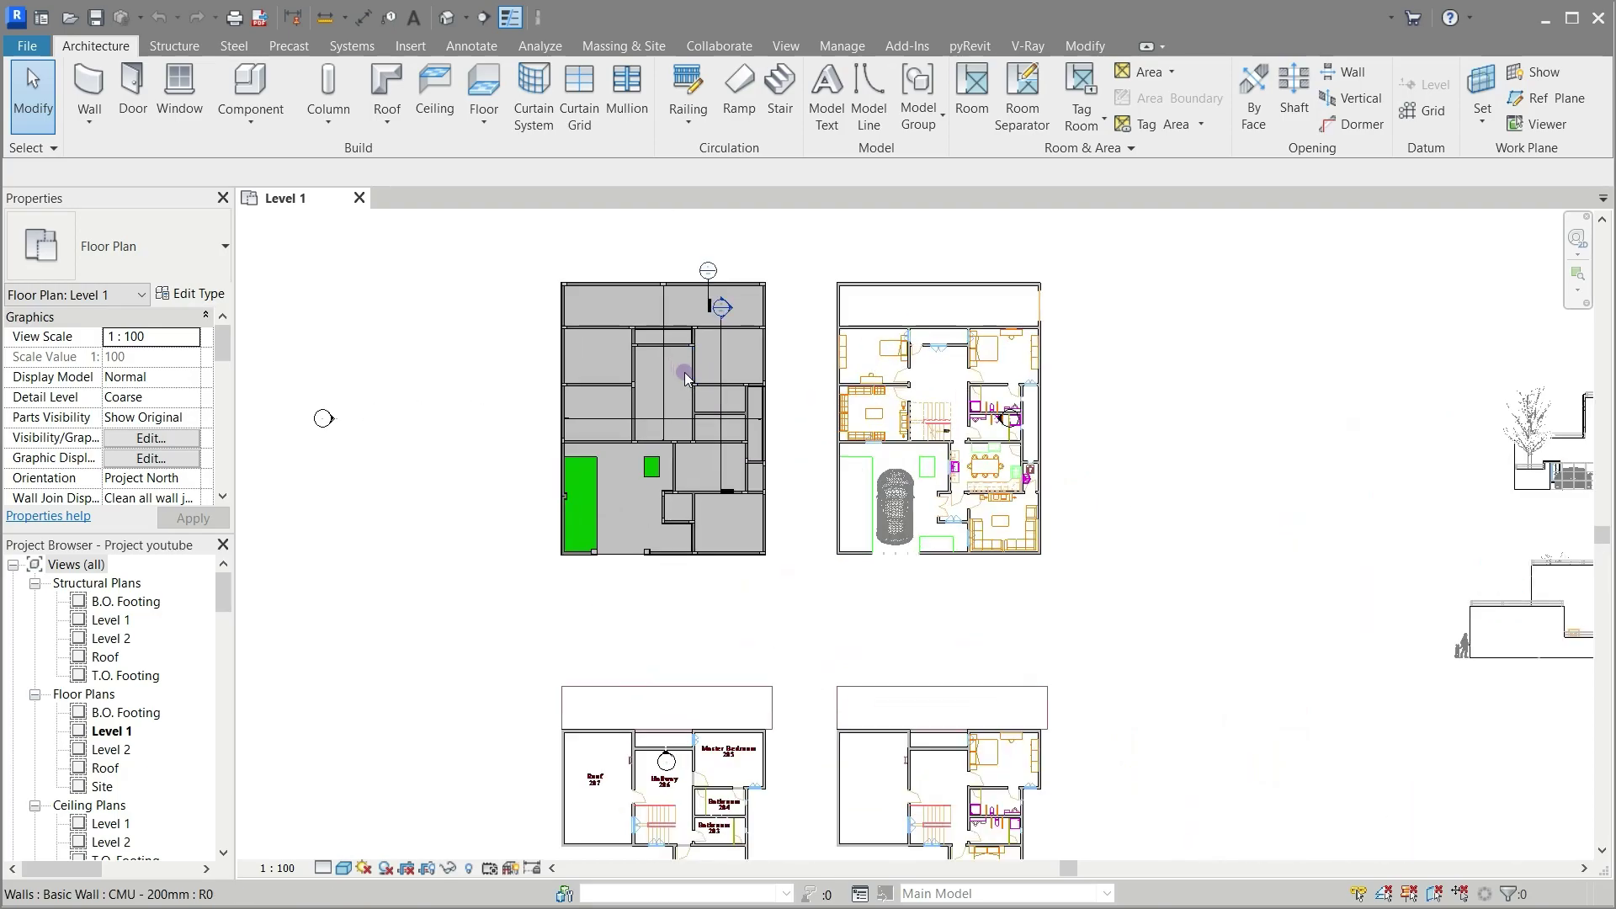
scroll(686, 379, "up", 1)
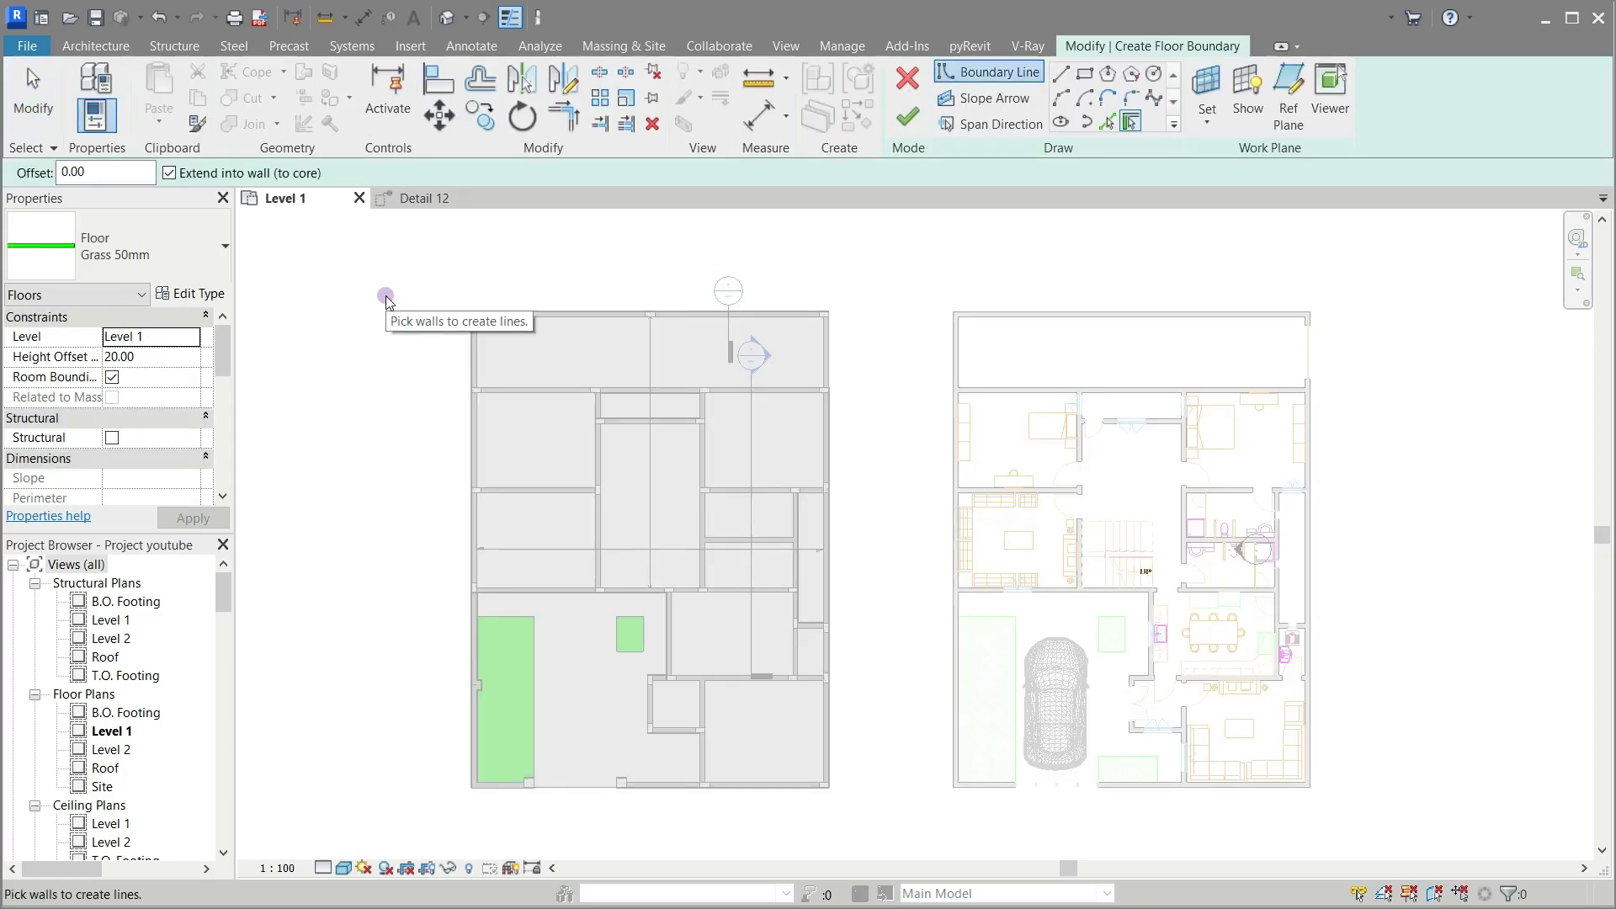
Step: Duplicate the Grass 50mm floor type and name the new type Ceramic 50mm
left_click(186, 295)
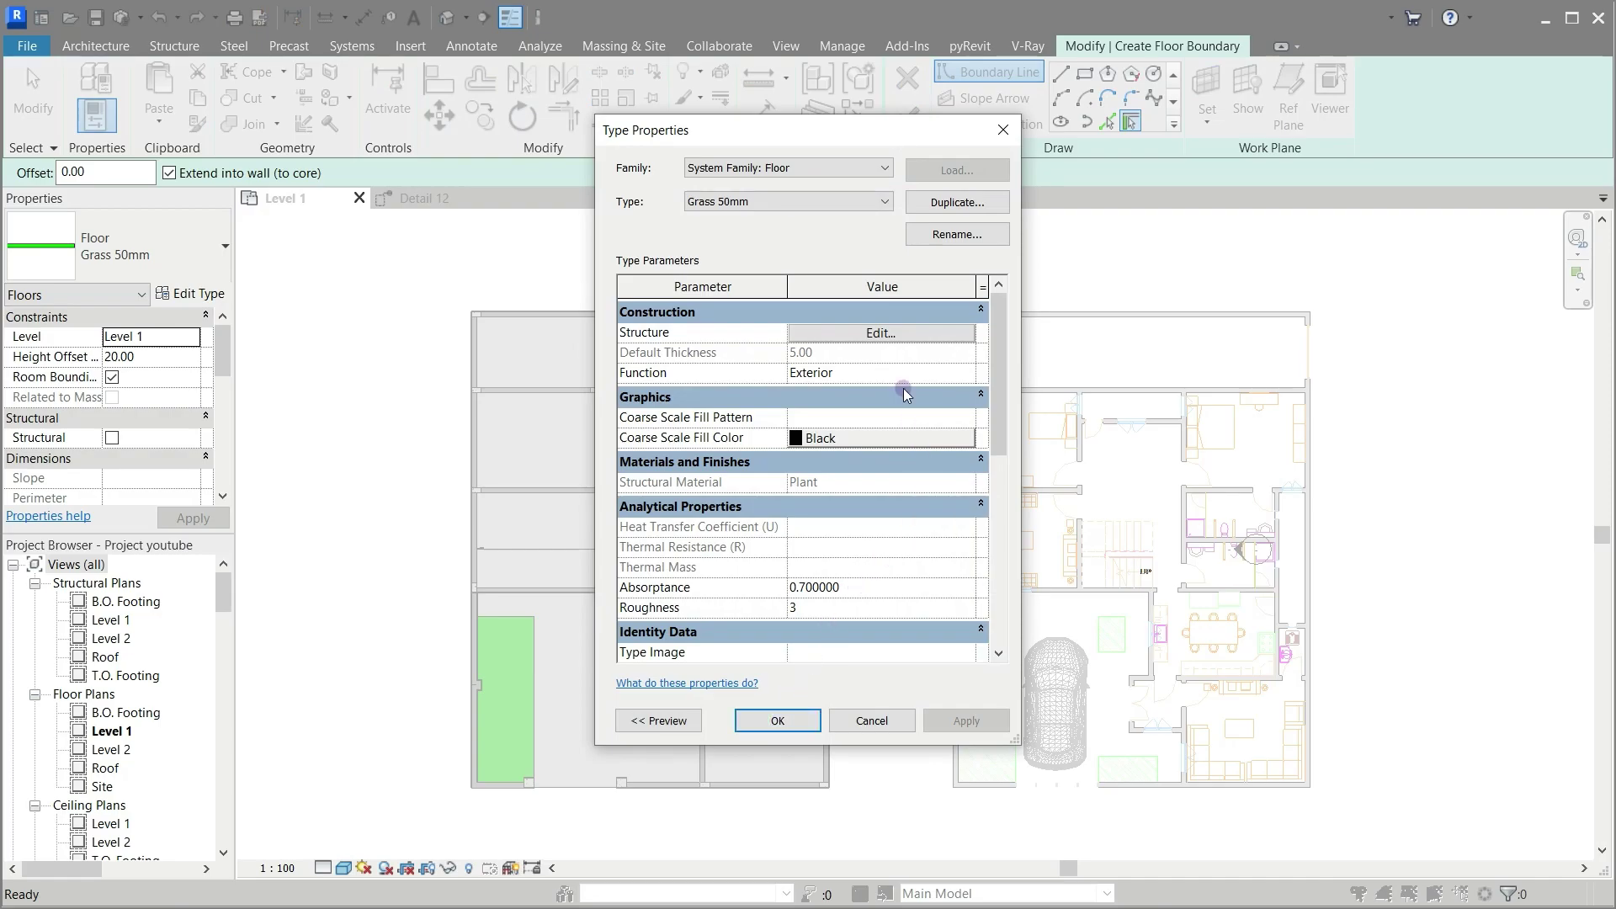
left_click(942, 208)
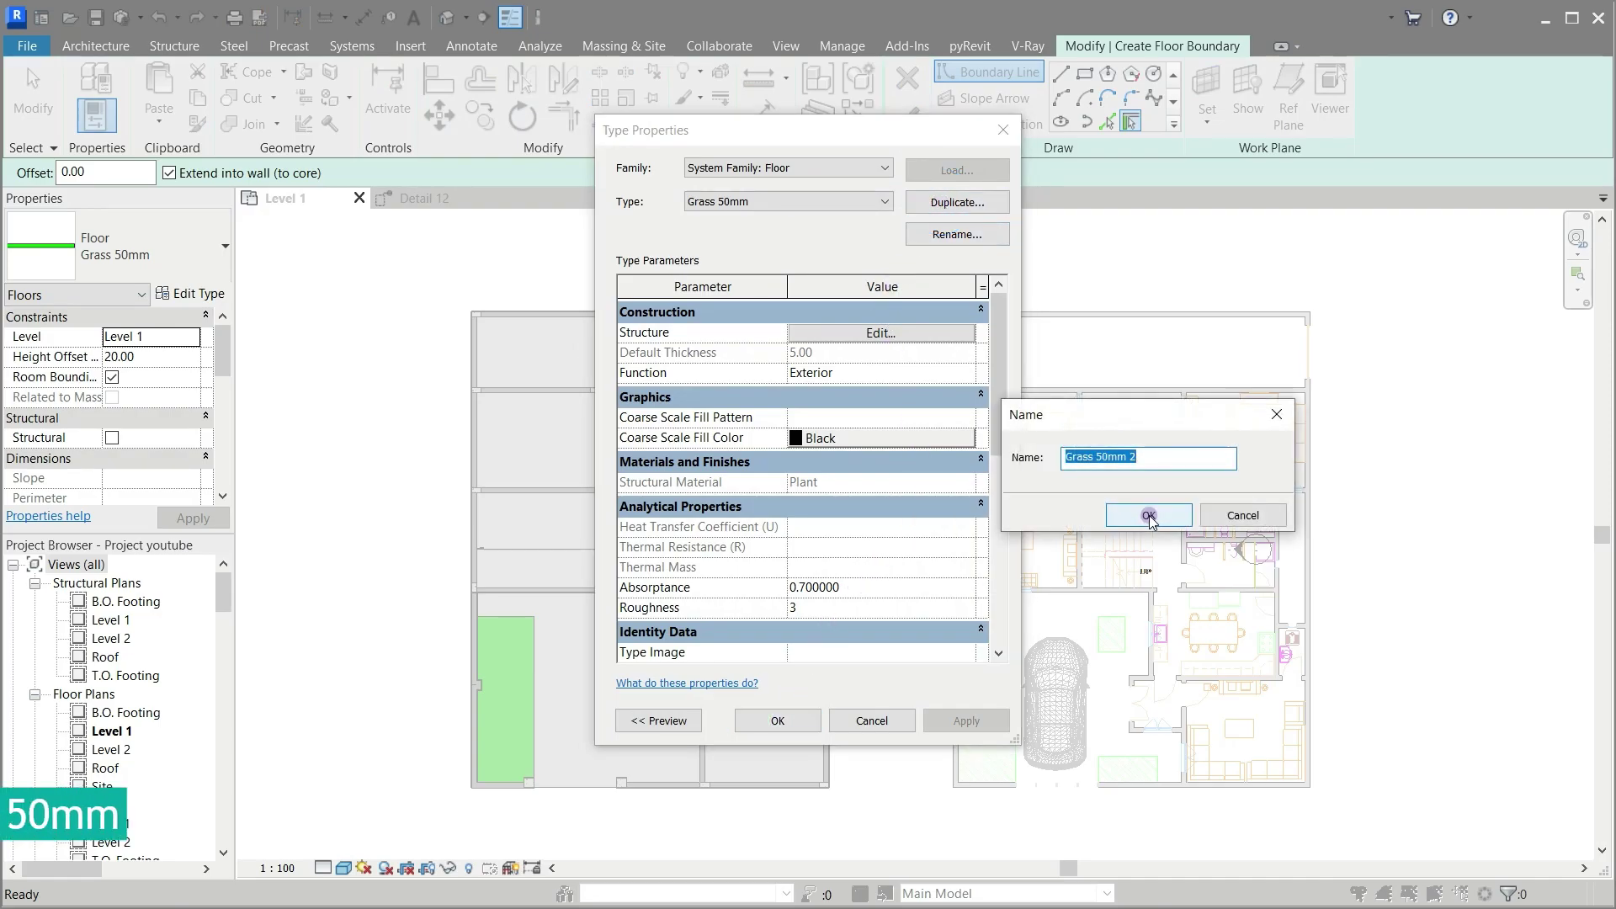
left_click(1162, 464)
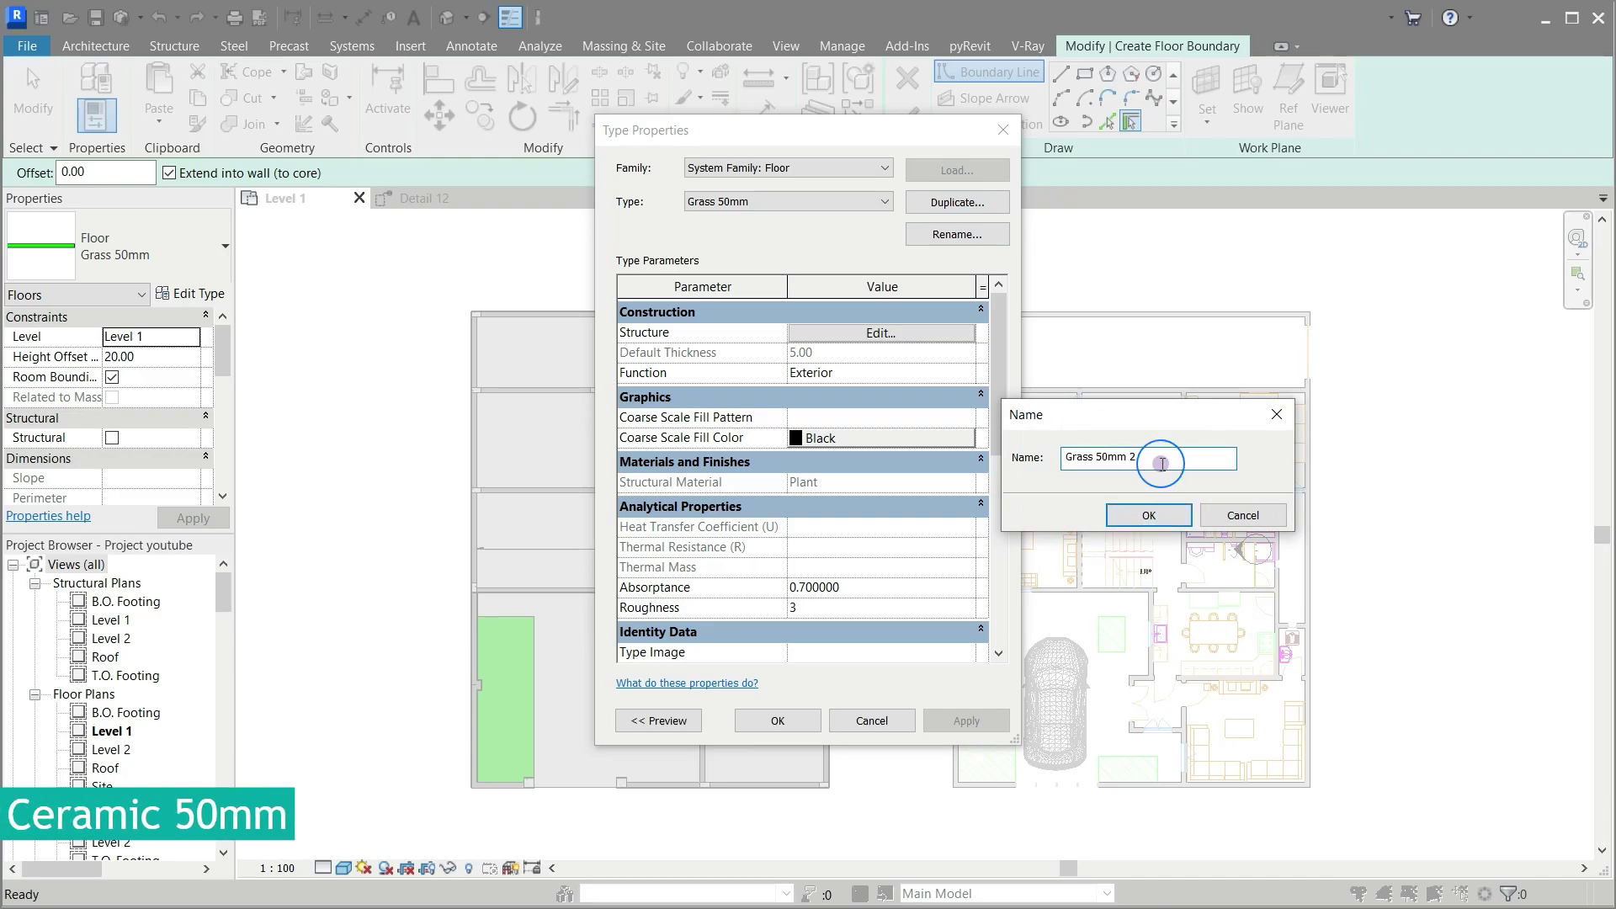
key("ctrl+a")
type("Ceramic 50mm")
left_click(1149, 516)
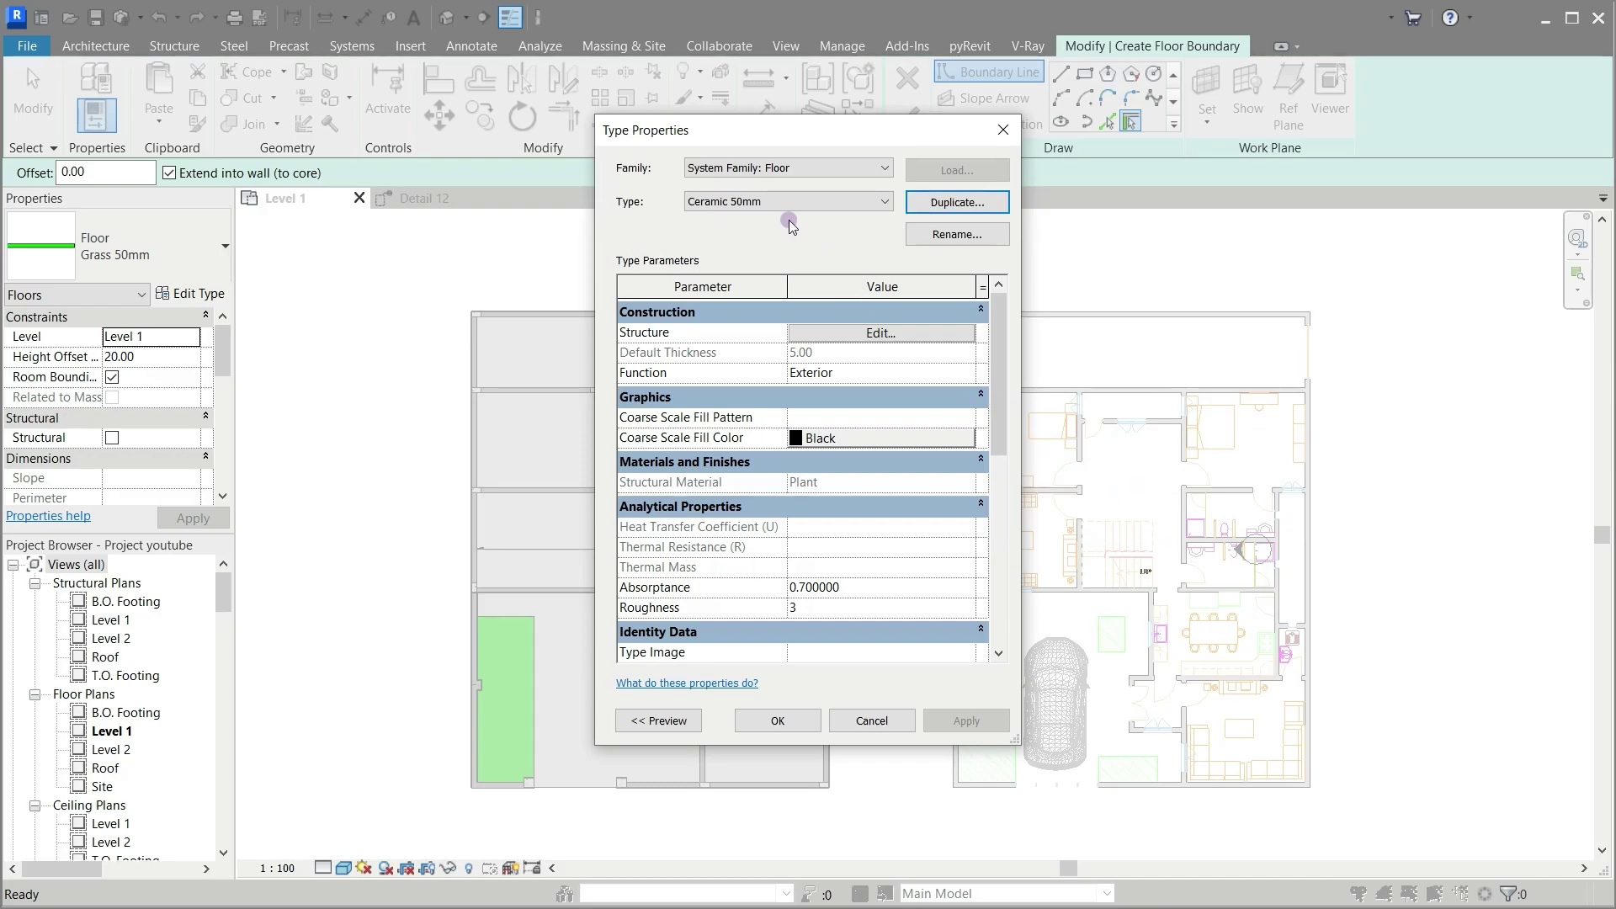
Step: Set the Ceramic 50mm floor type's function to Interior
left_click(954, 375)
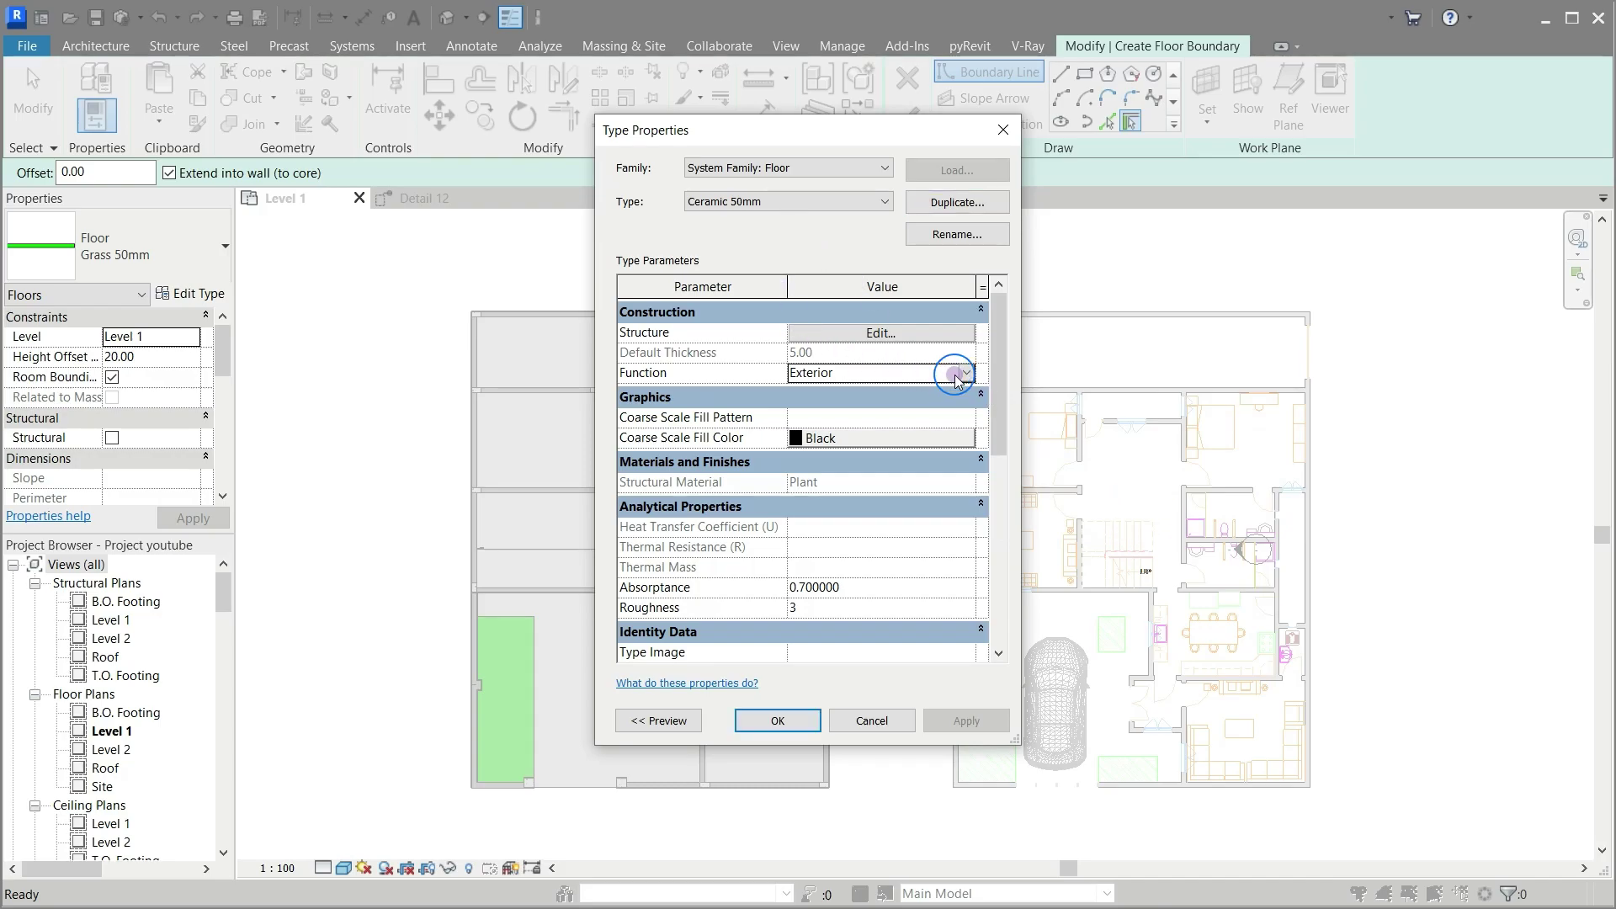
left_click(965, 376)
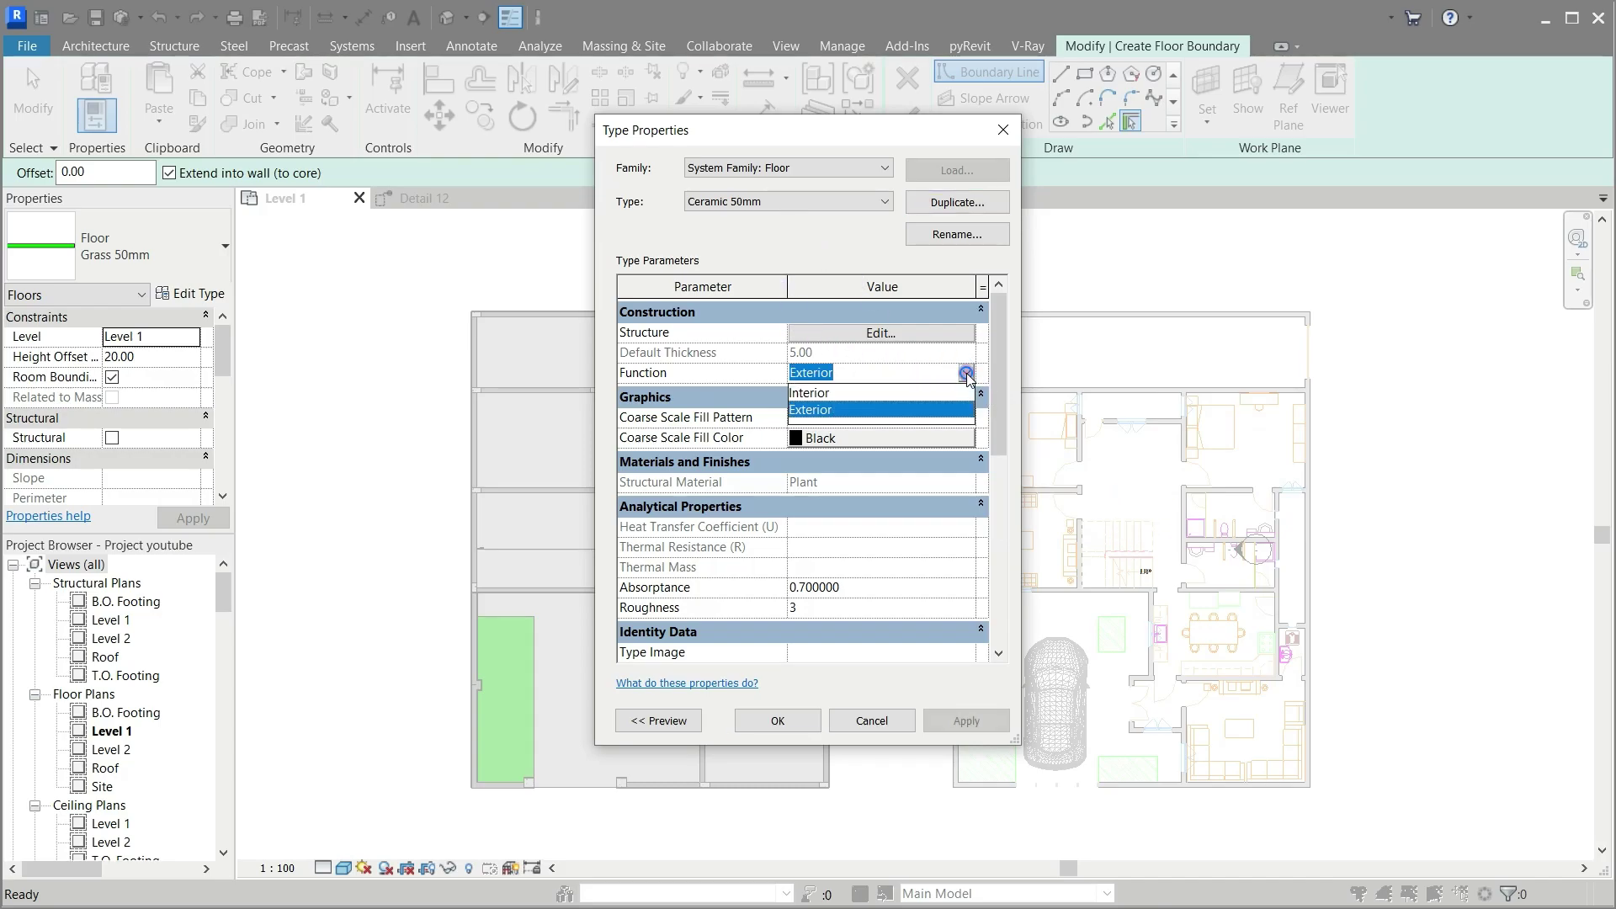
left_click(886, 397)
Step: For the floor's Structure layer material, add Wood Flooring from the AEC Materials Wood library to the project materials
left_click(879, 332)
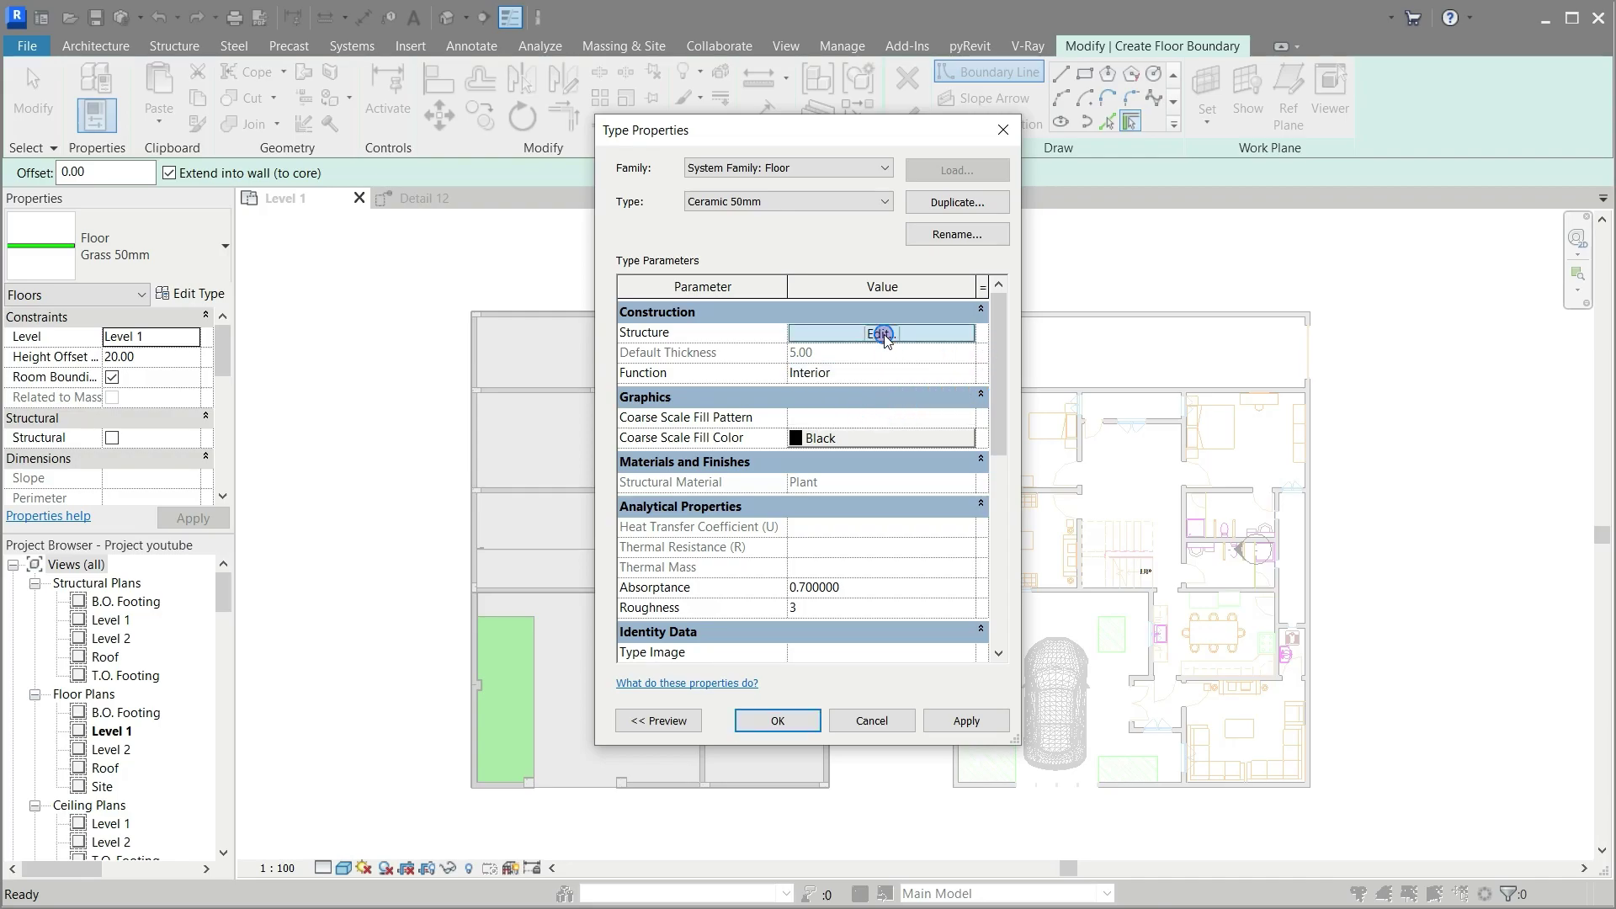
left_click(766, 703)
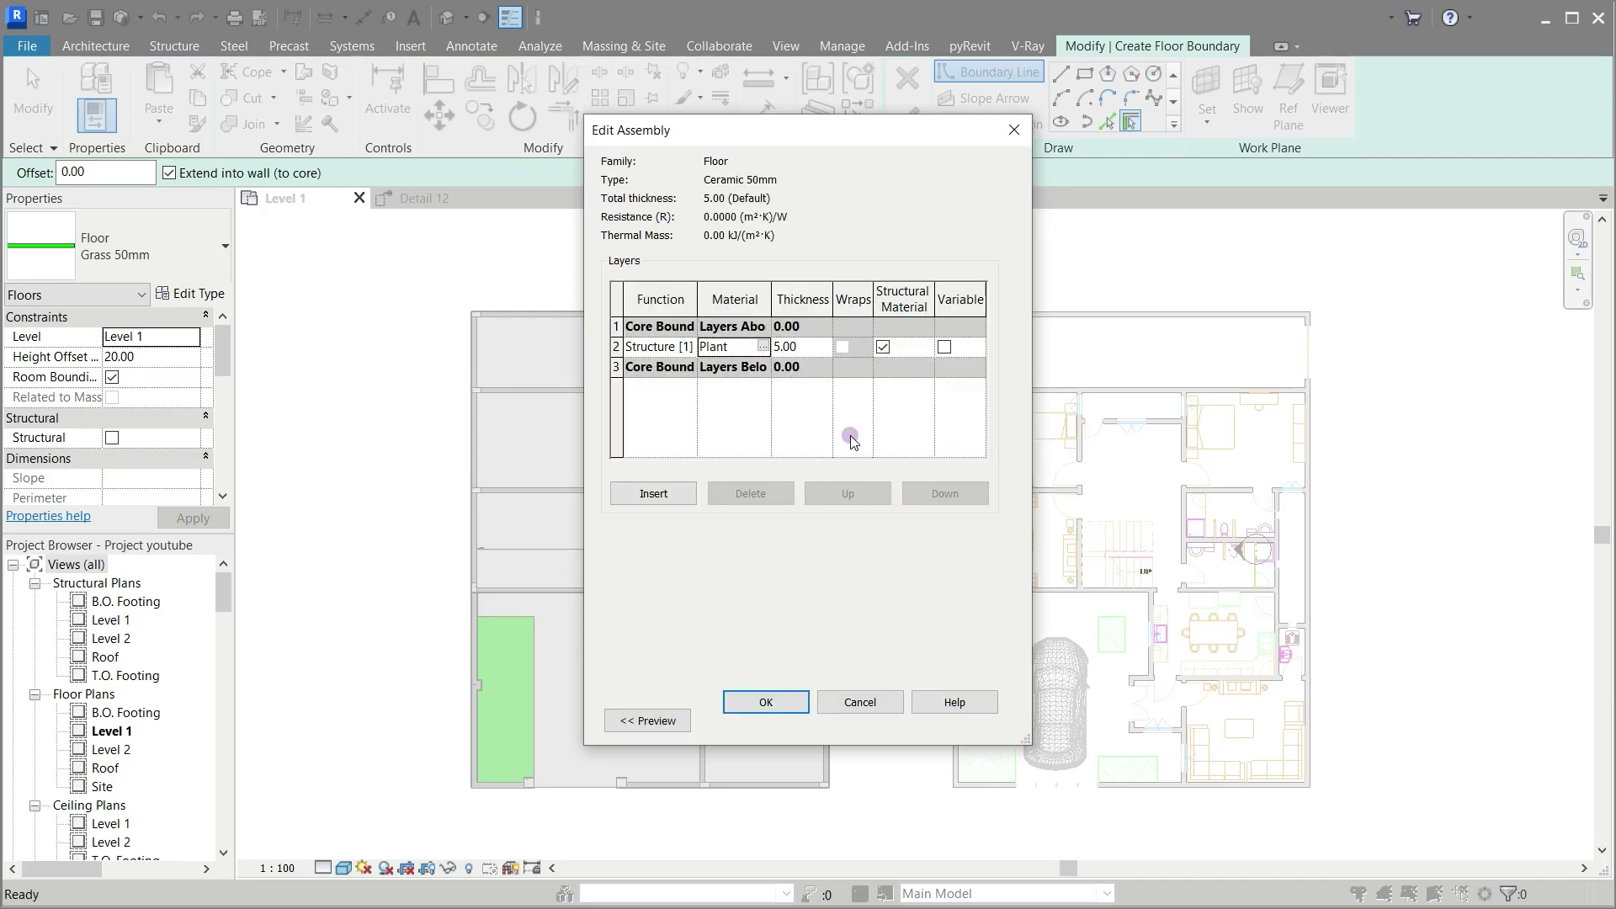
left_click(763, 347)
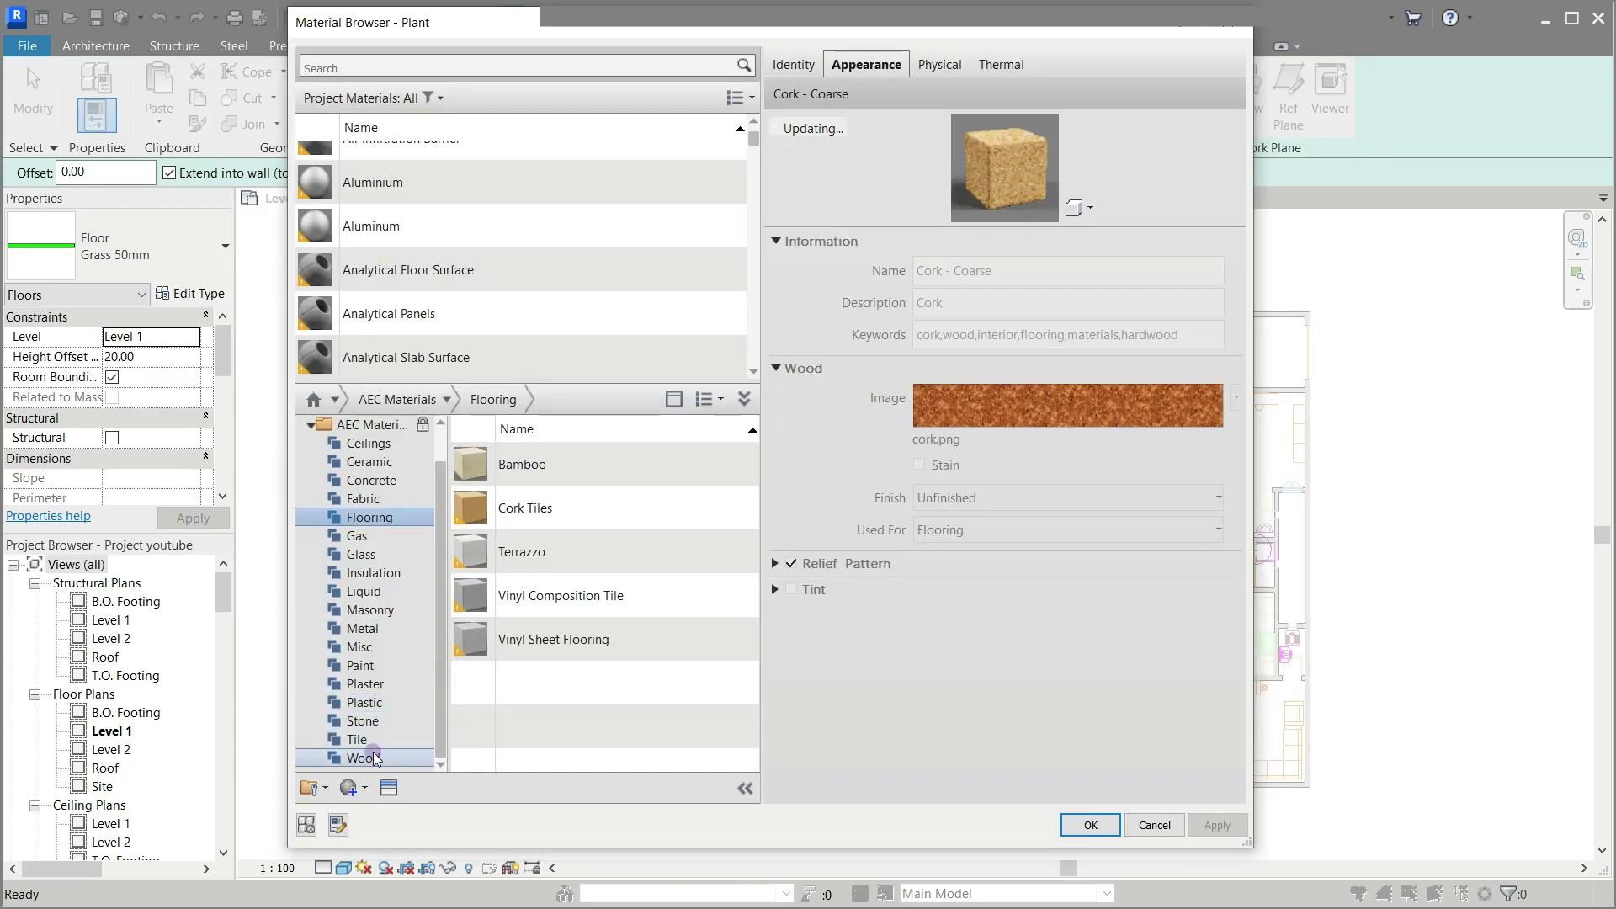
left_click(371, 757)
scroll(590, 665, "down", 10)
left_click(592, 638)
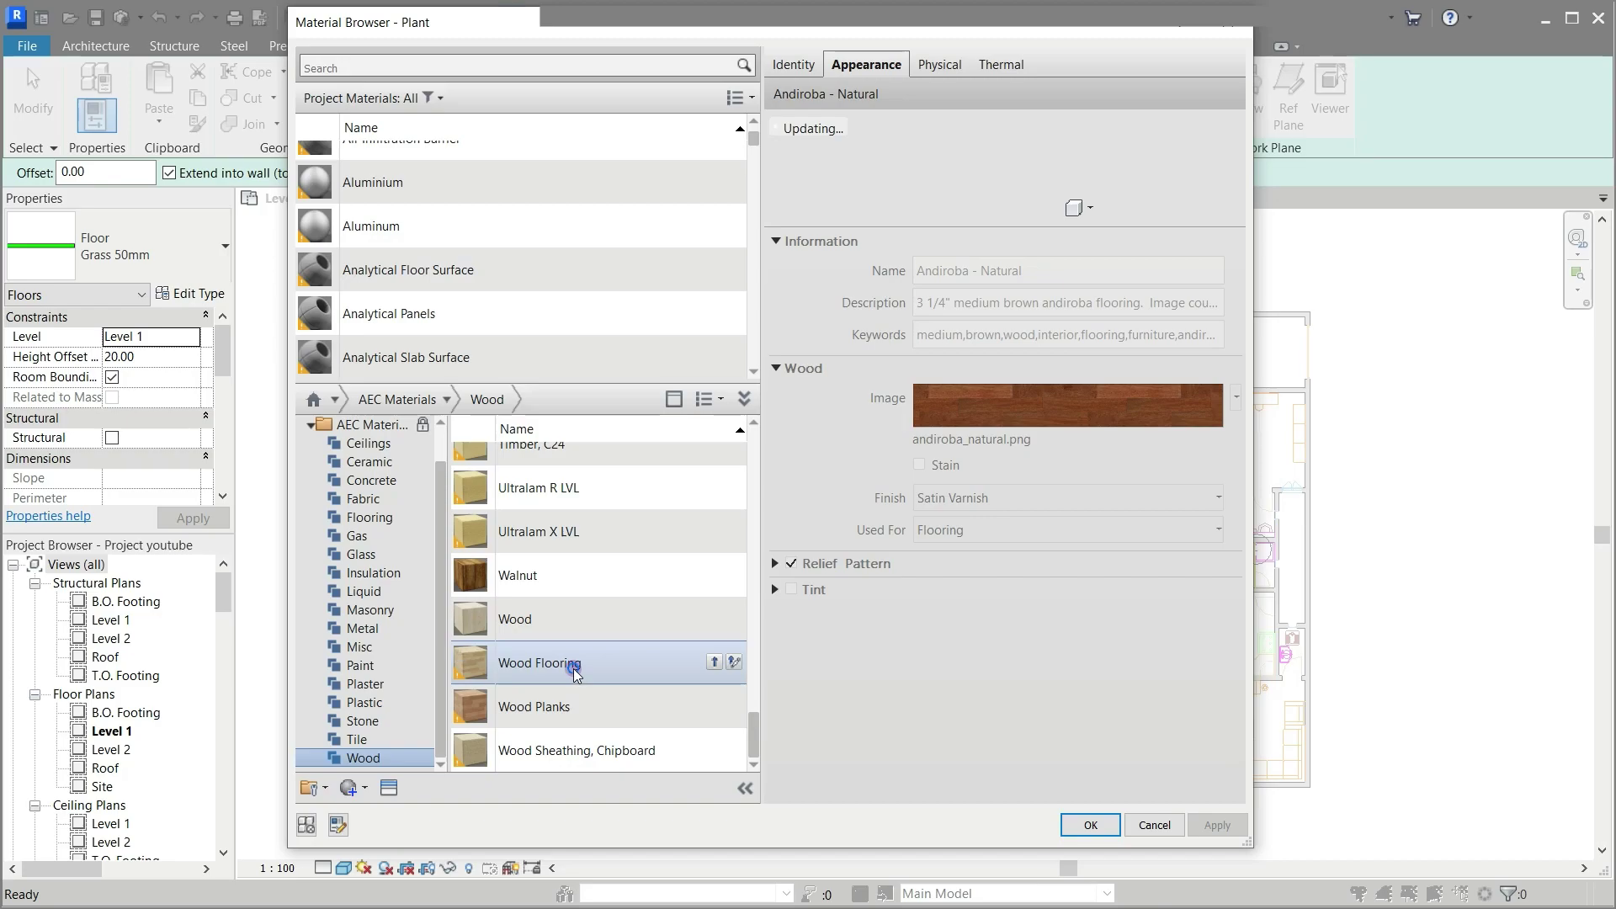
left_click(714, 662)
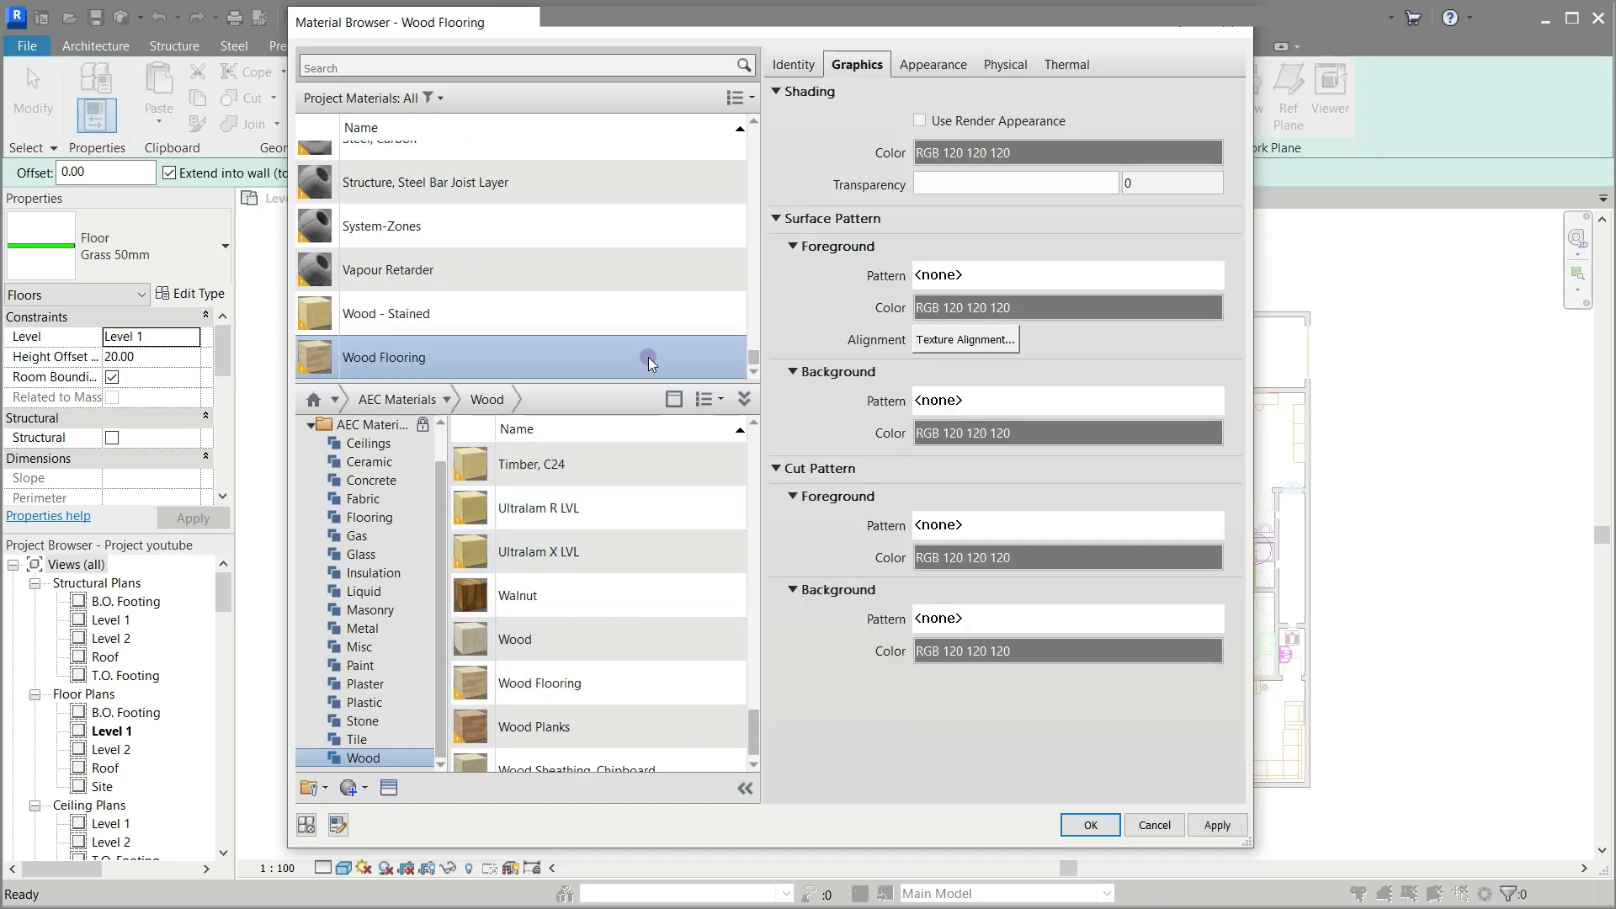
Step: Duplicate the Wood Flooring material using shared assets, name the copy Ceramic Wooden Floor and select it
left_click(934, 68)
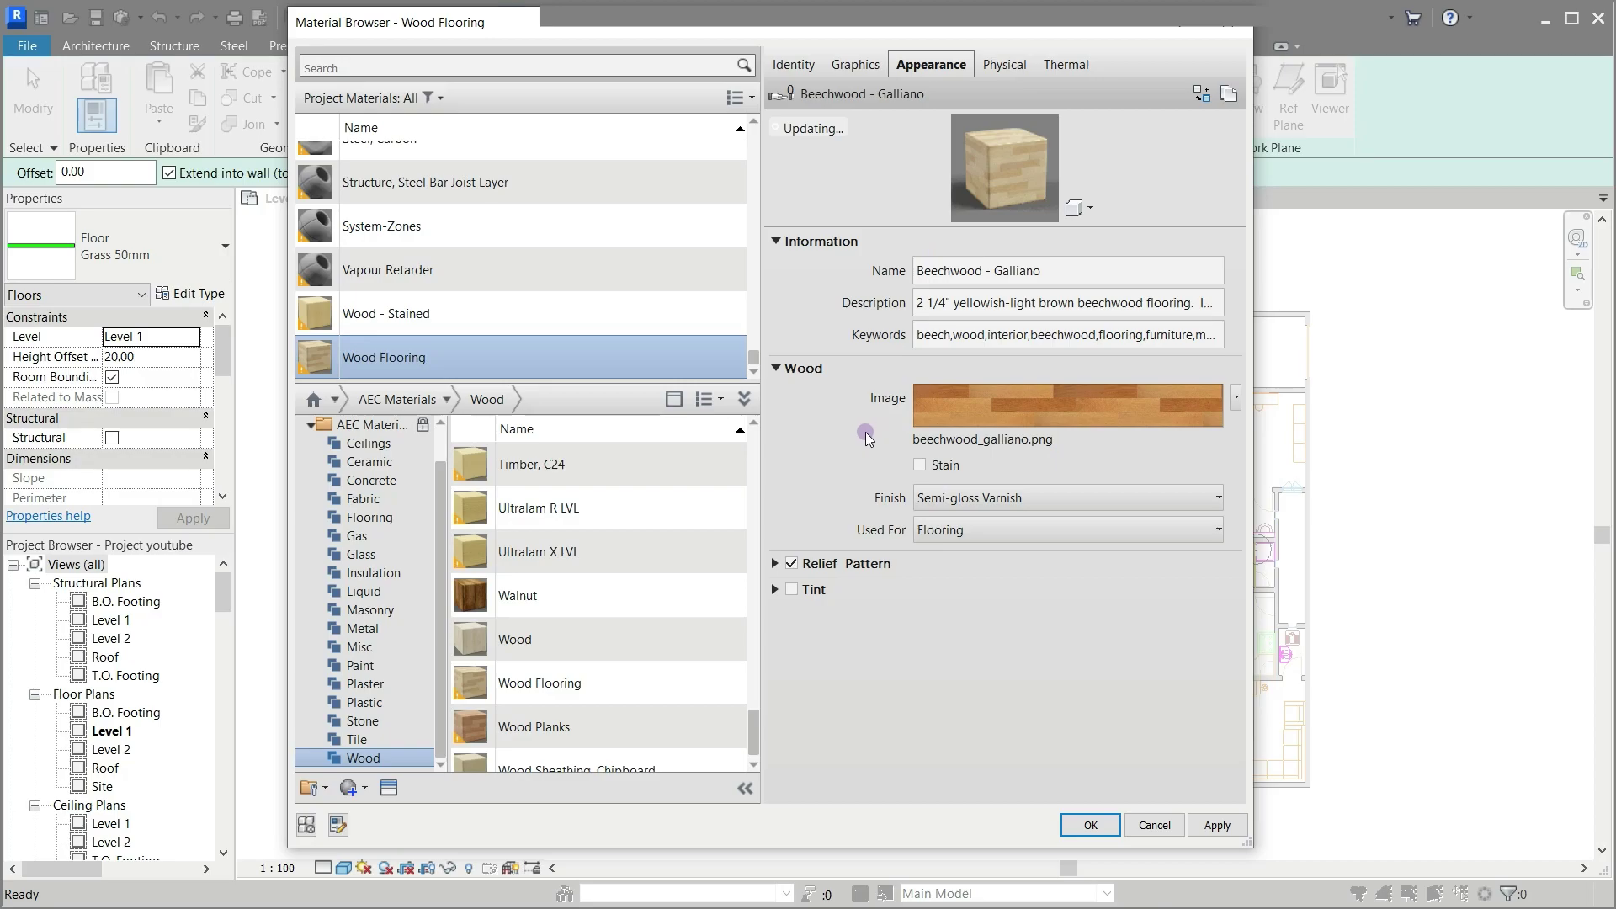
left_click(775, 562)
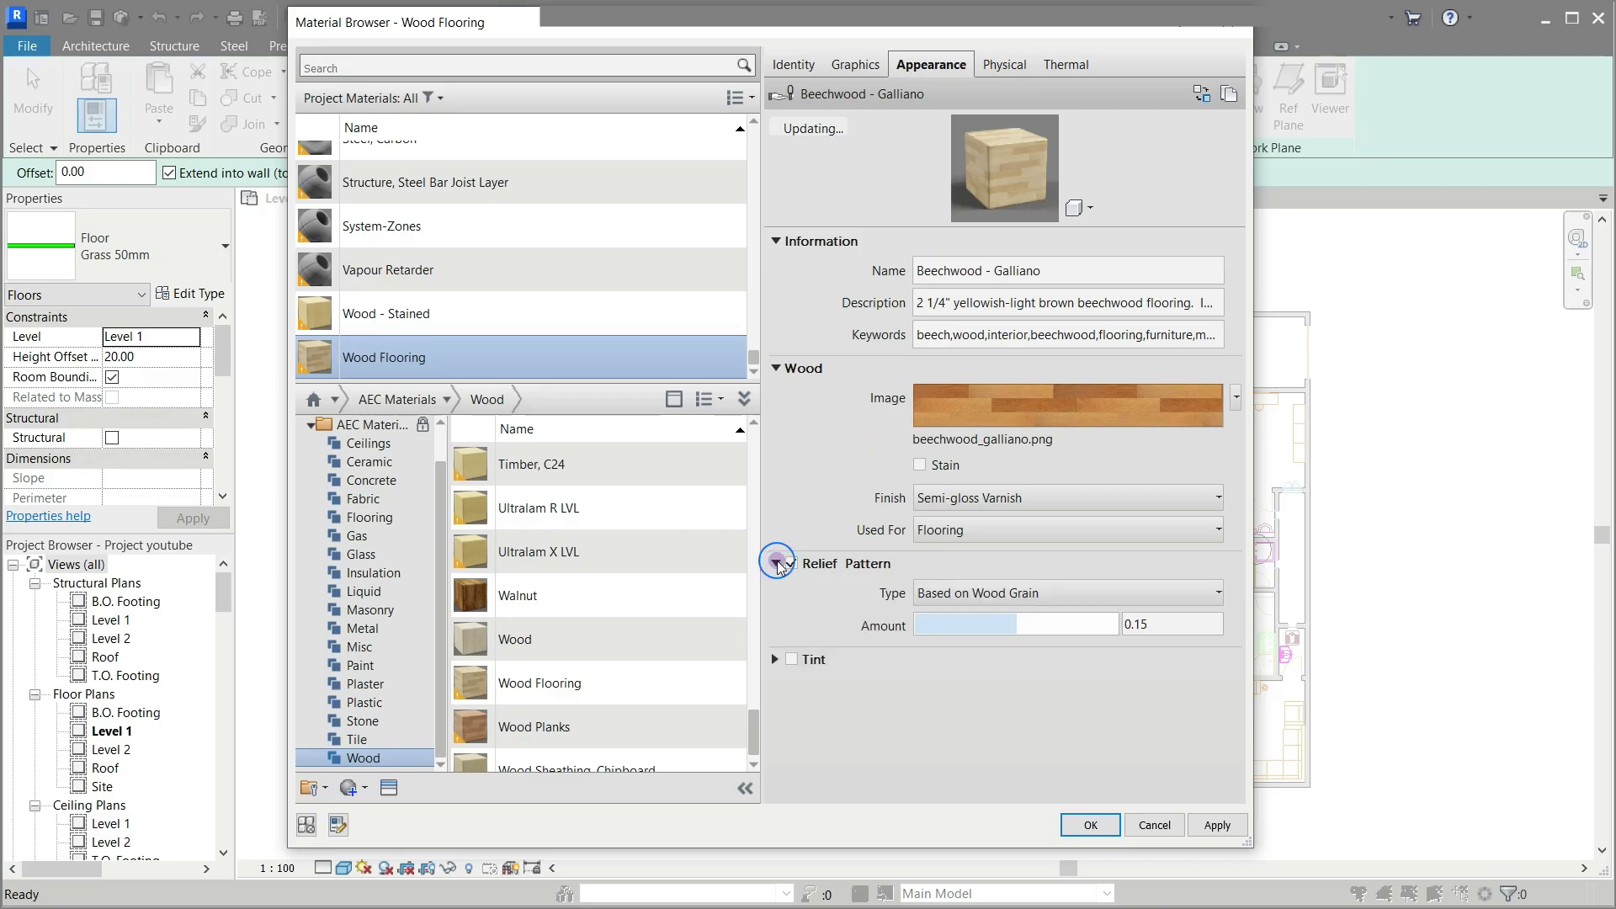
right_click(535, 363)
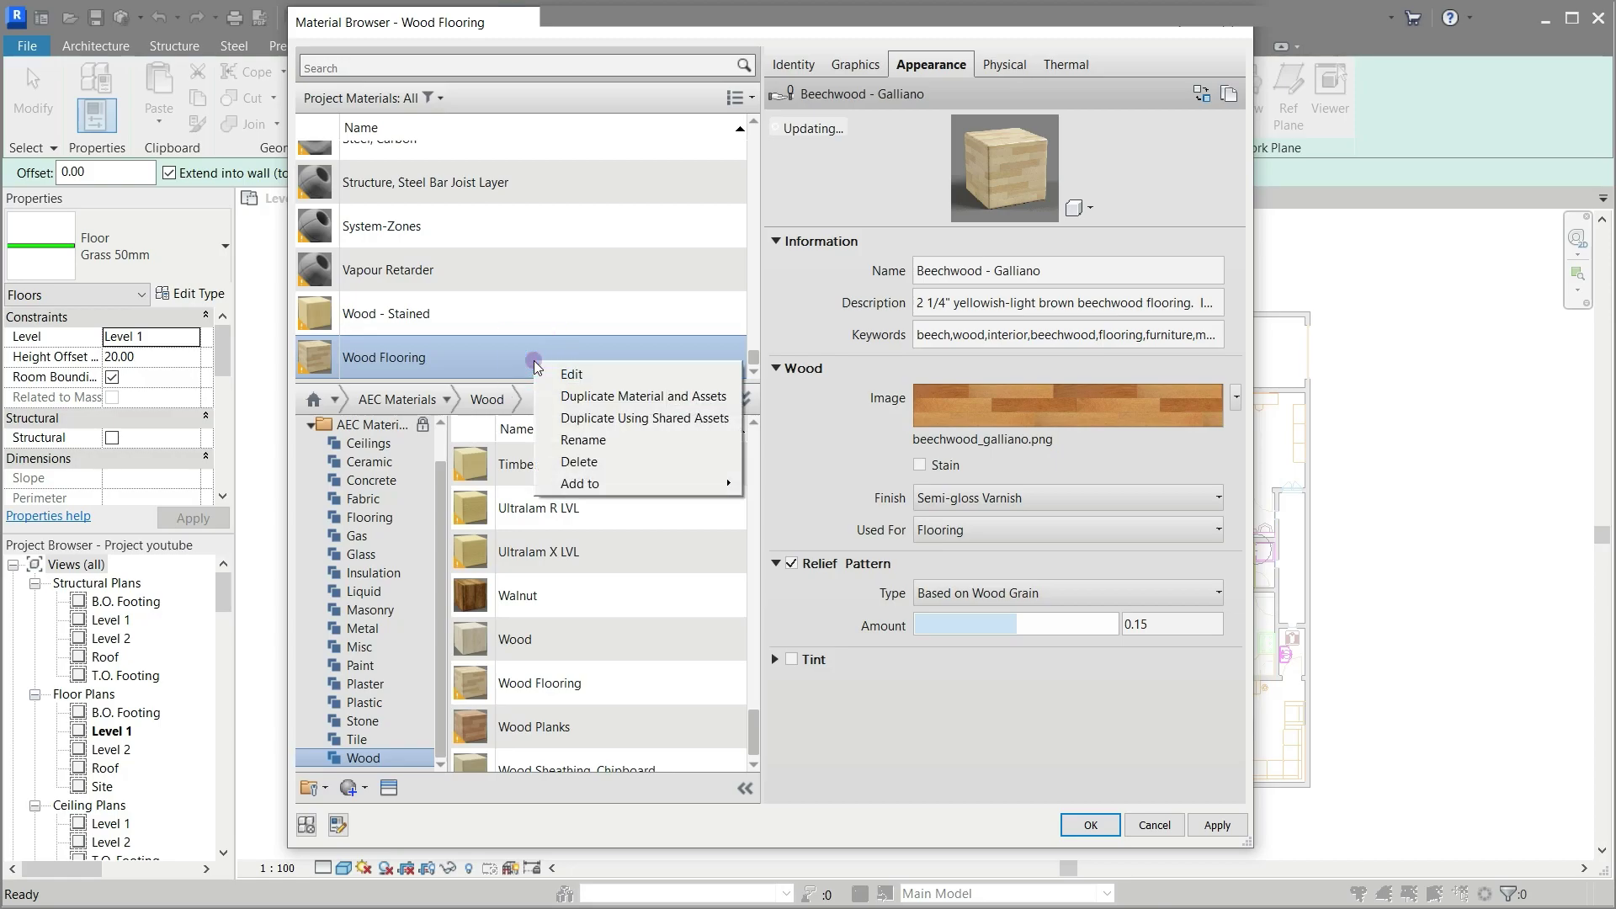
left_click(612, 418)
left_click(527, 354)
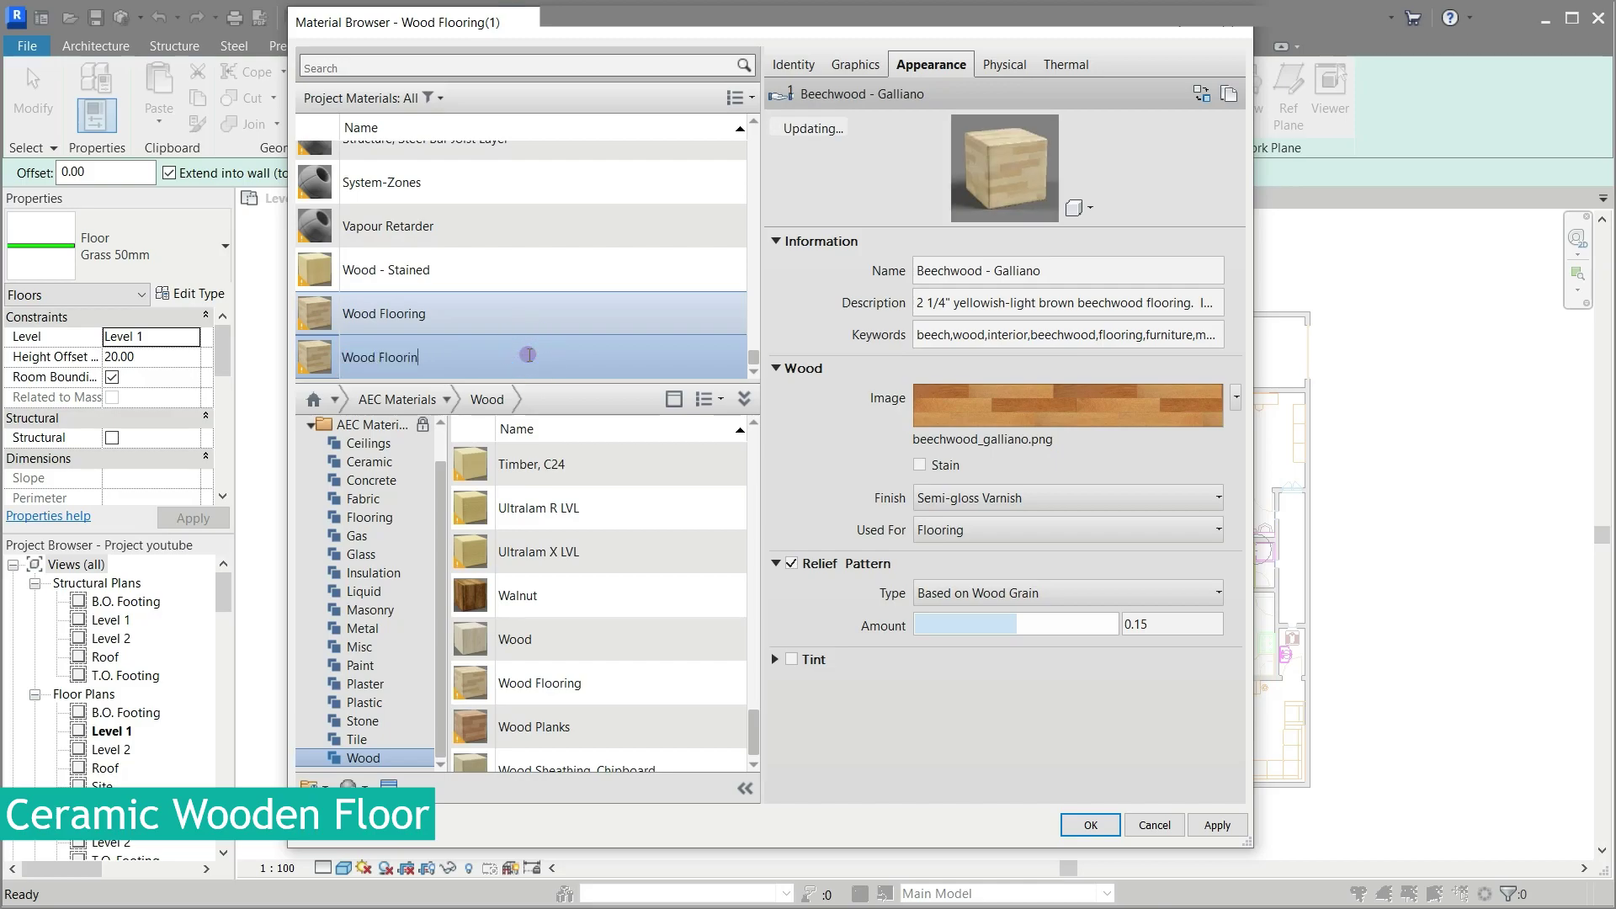
key("ctrl+a")
type("Ceramic Wooden Floor")
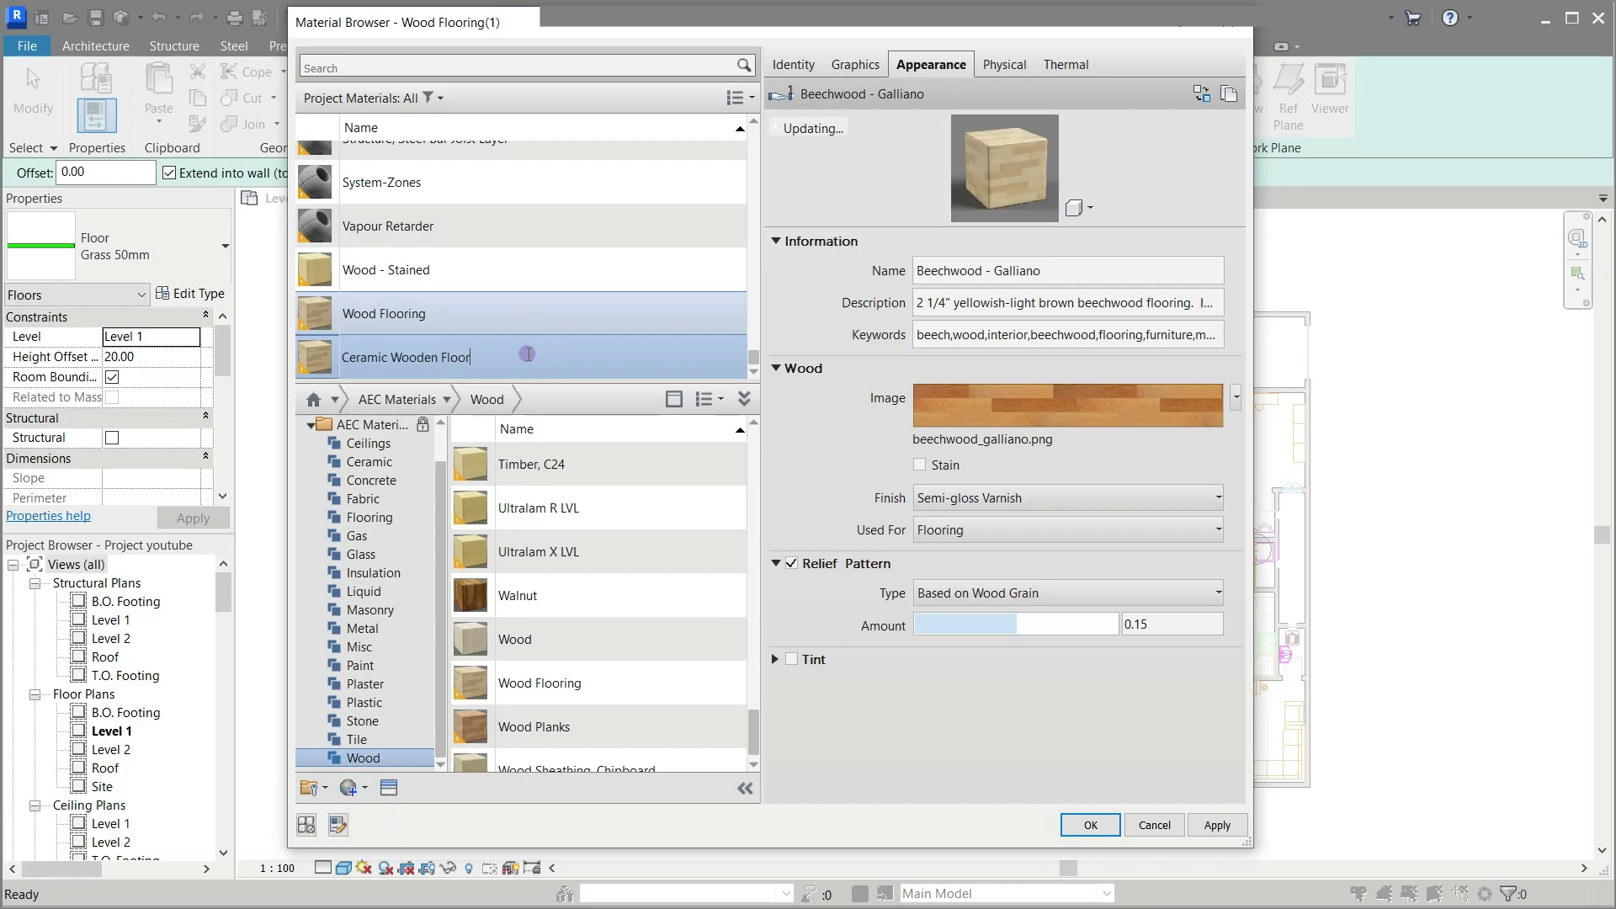
left_click(528, 305)
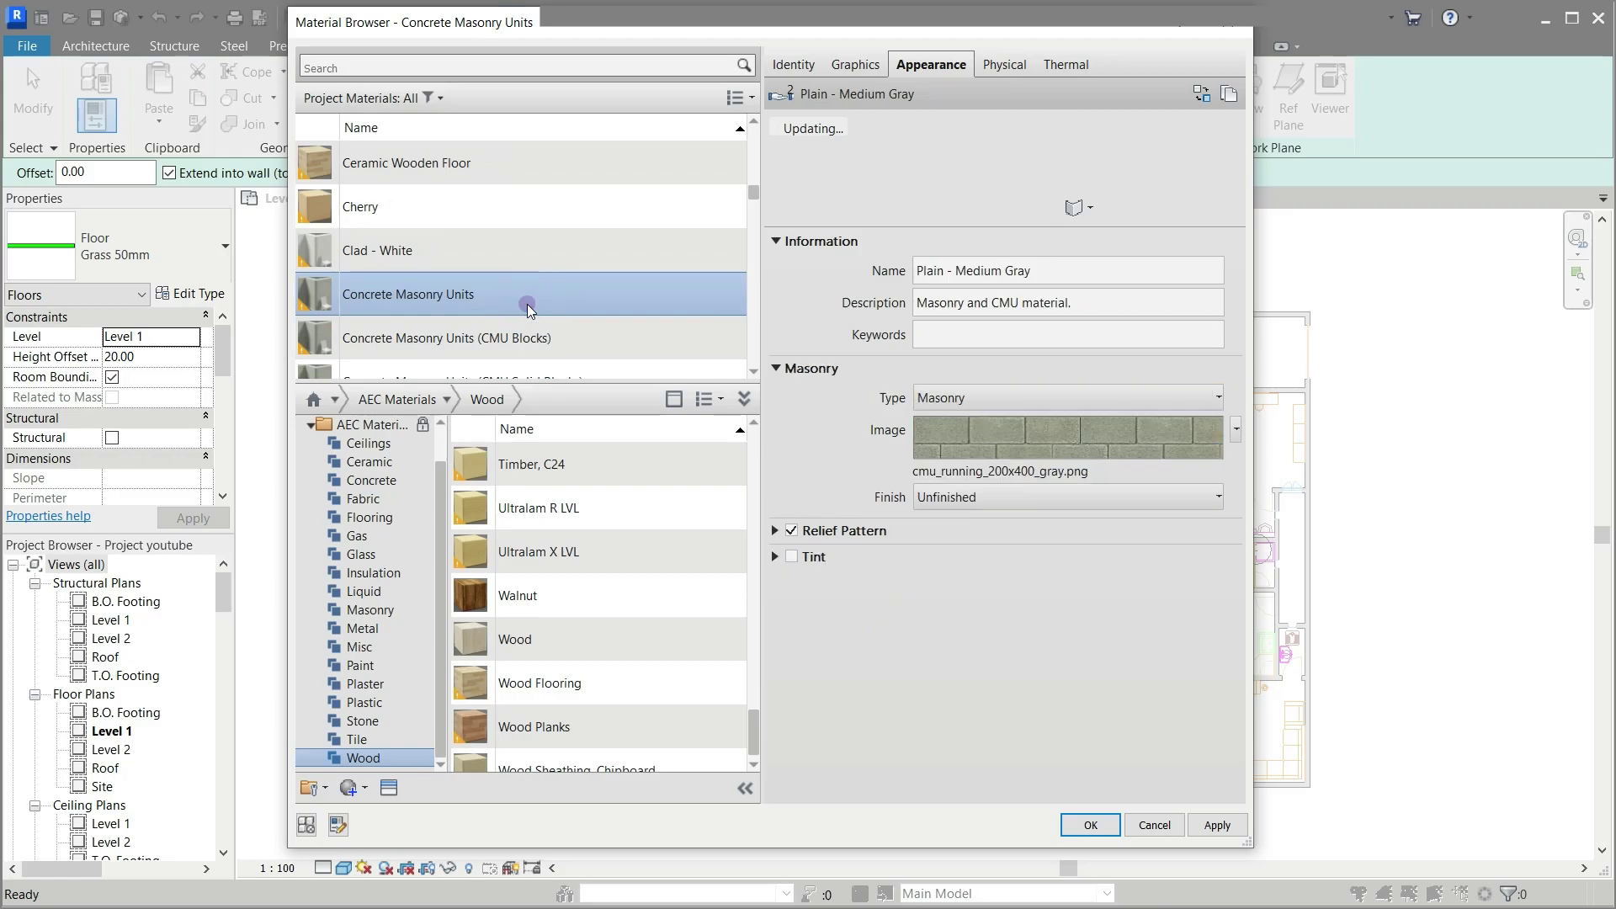
left_click(473, 161)
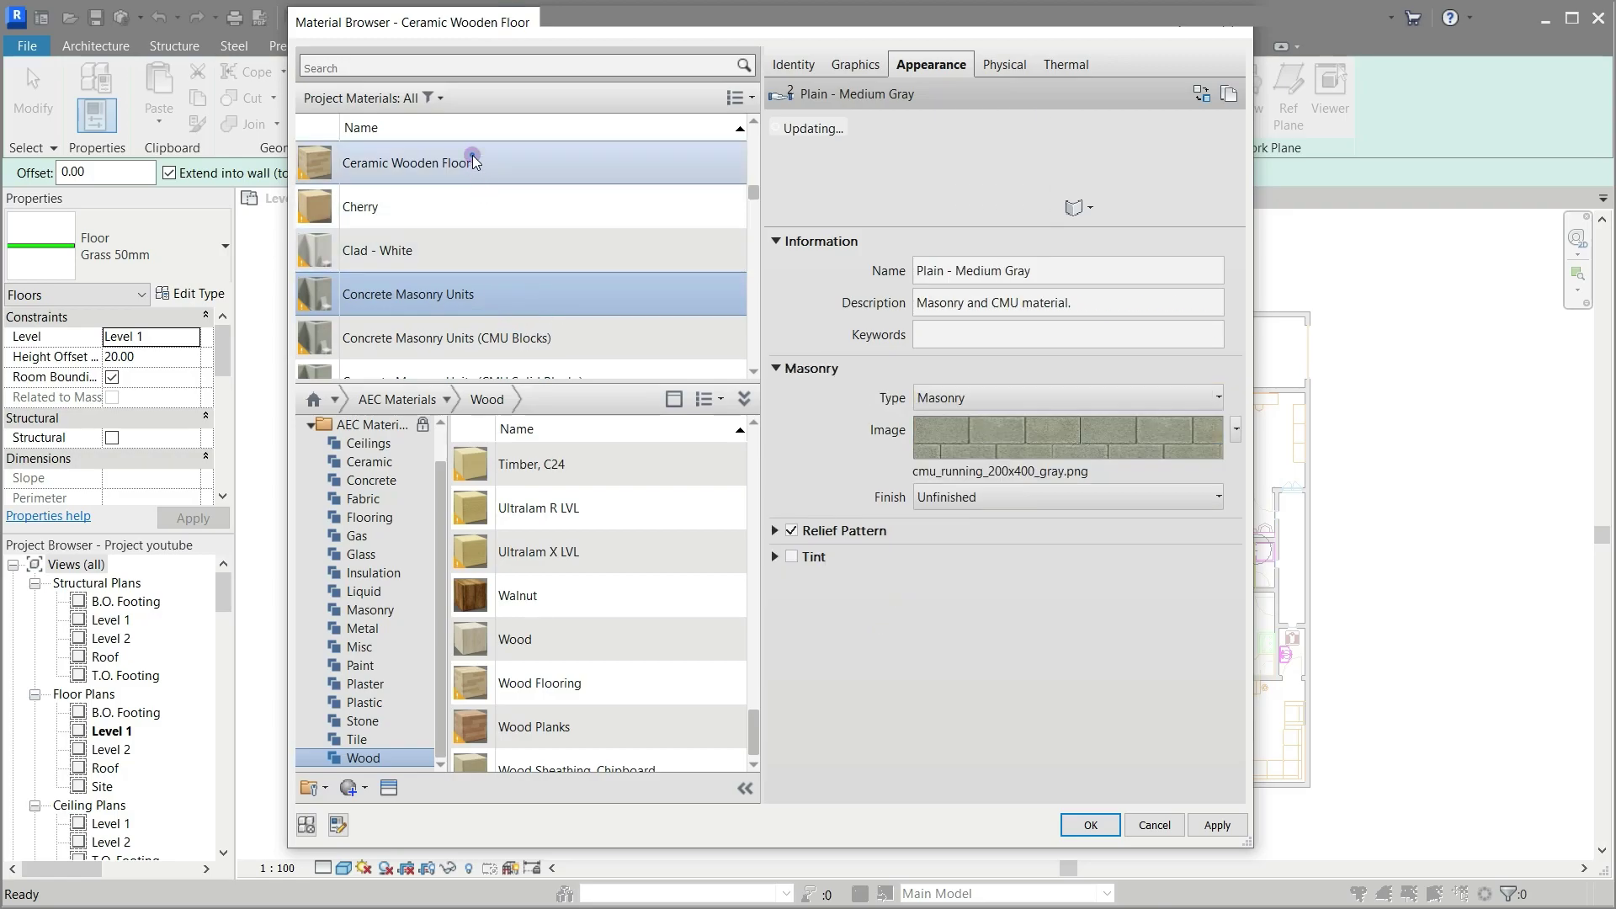
Step: Open the asset browser for replacing Ceramic Wooden Floor's physical asset, and enlarge it with a wider library list
left_click(1004, 67)
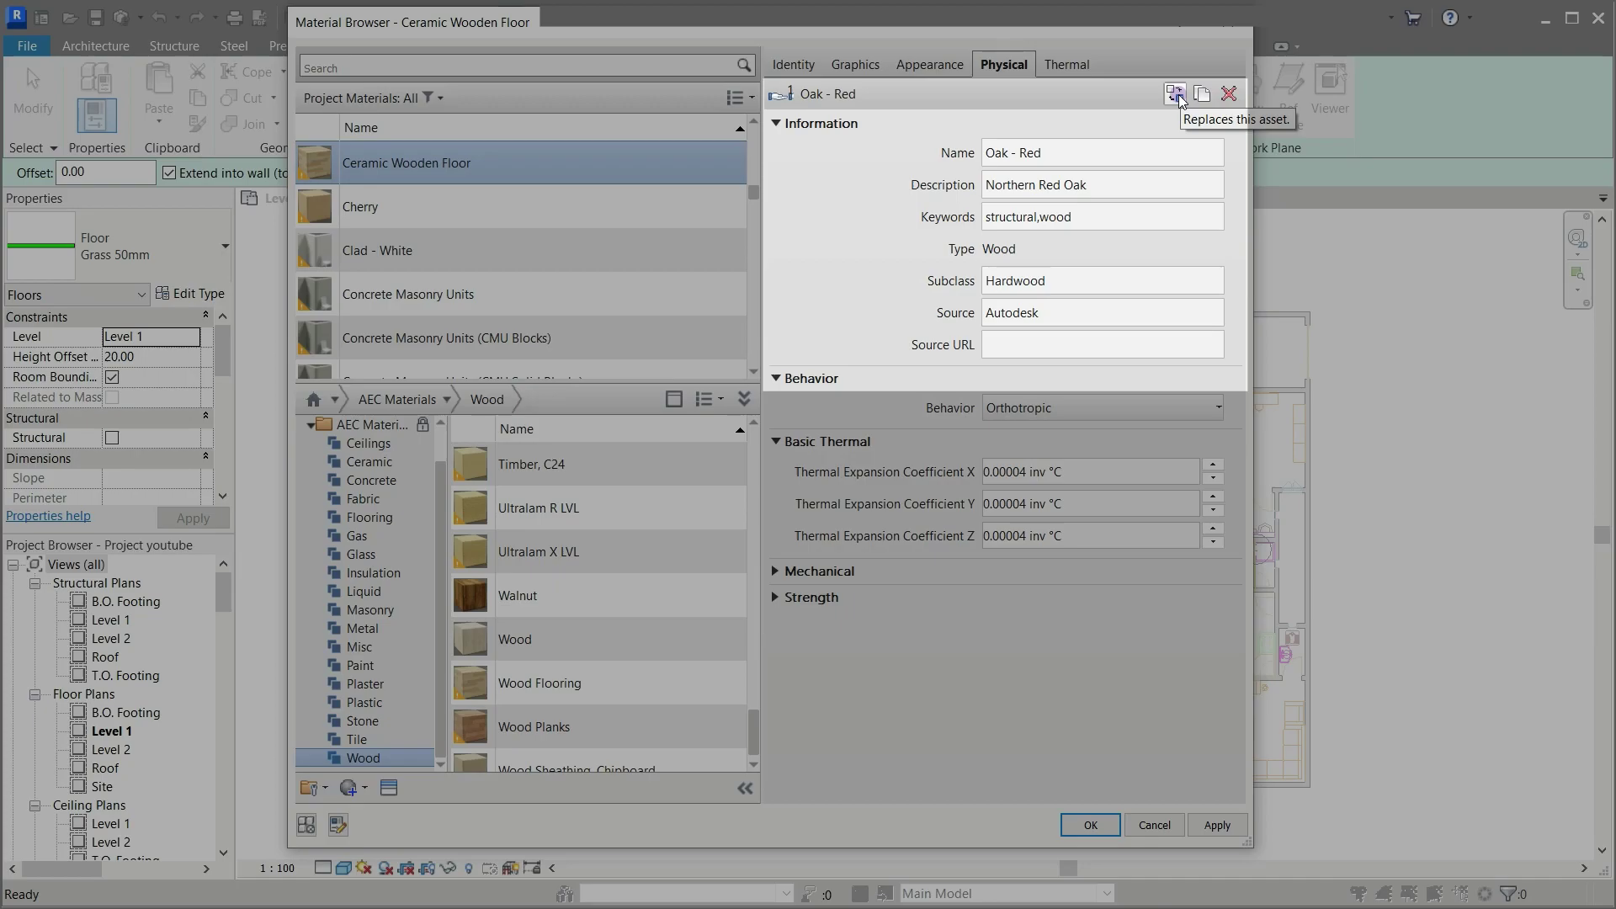
left_click(1176, 94)
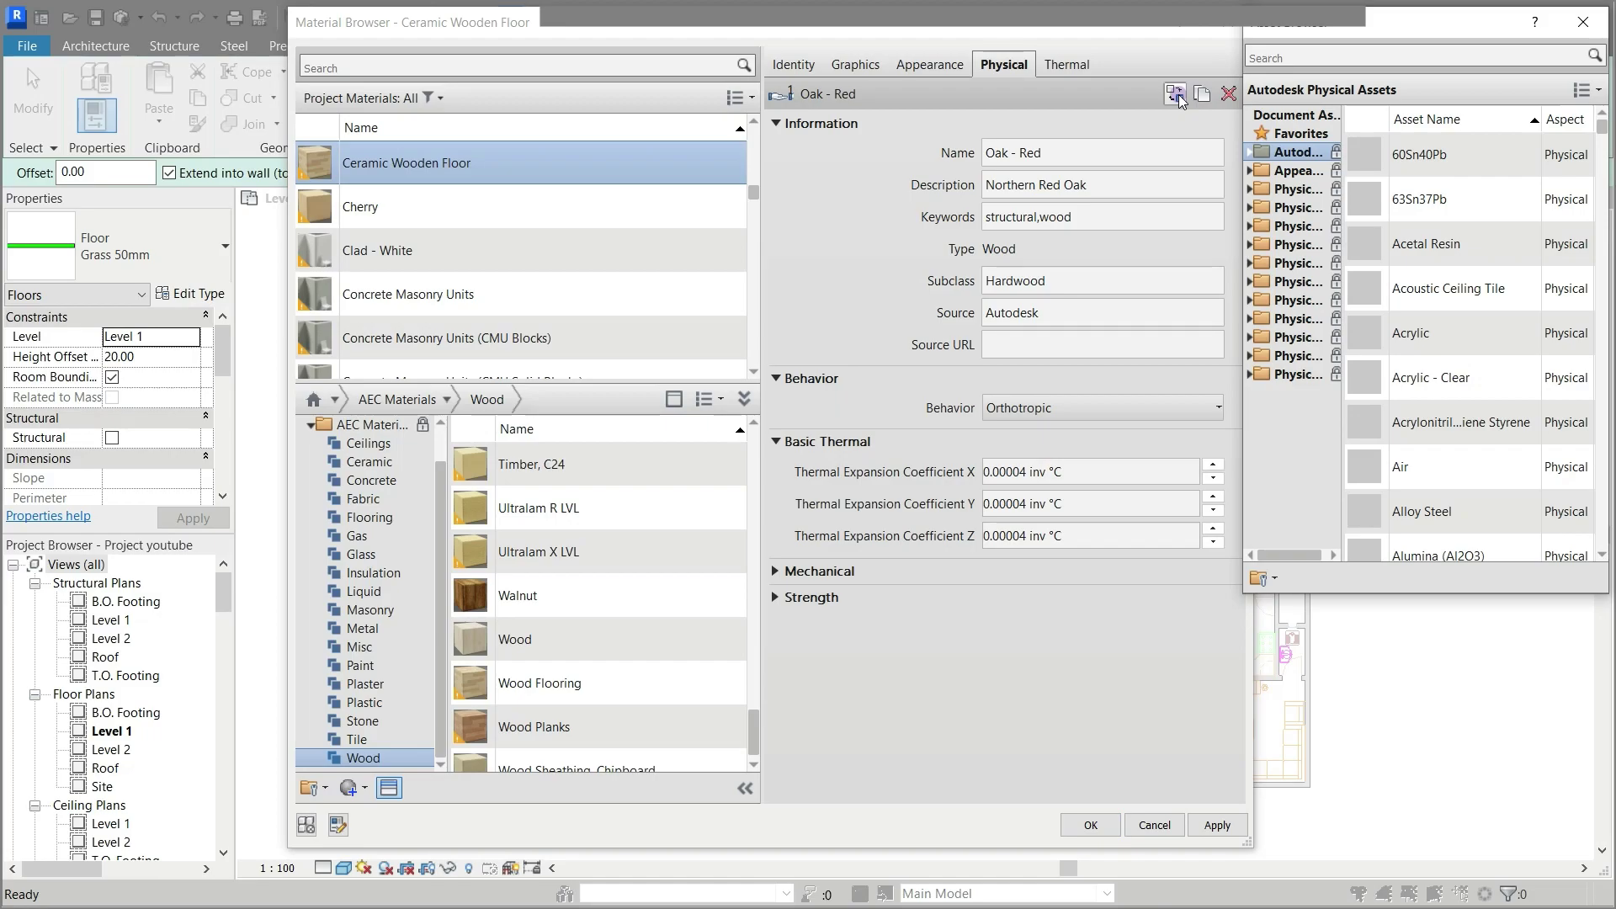
left_click_drag(1381, 25, 698, 27)
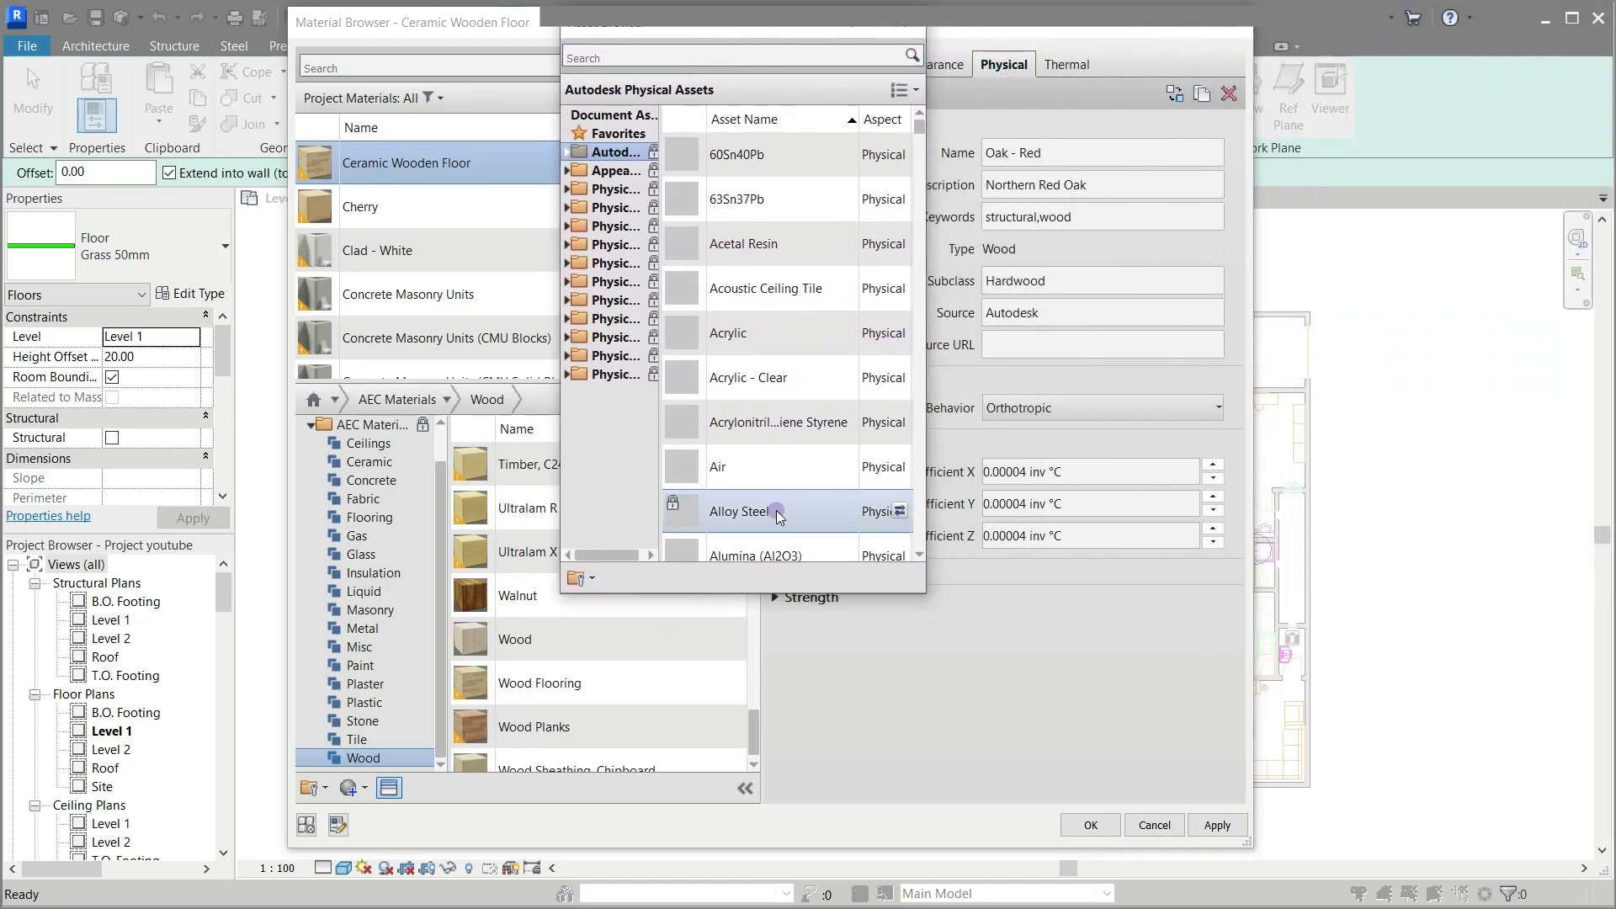
scroll(777, 511, "down", 1)
left_click_drag(926, 601, 1304, 760)
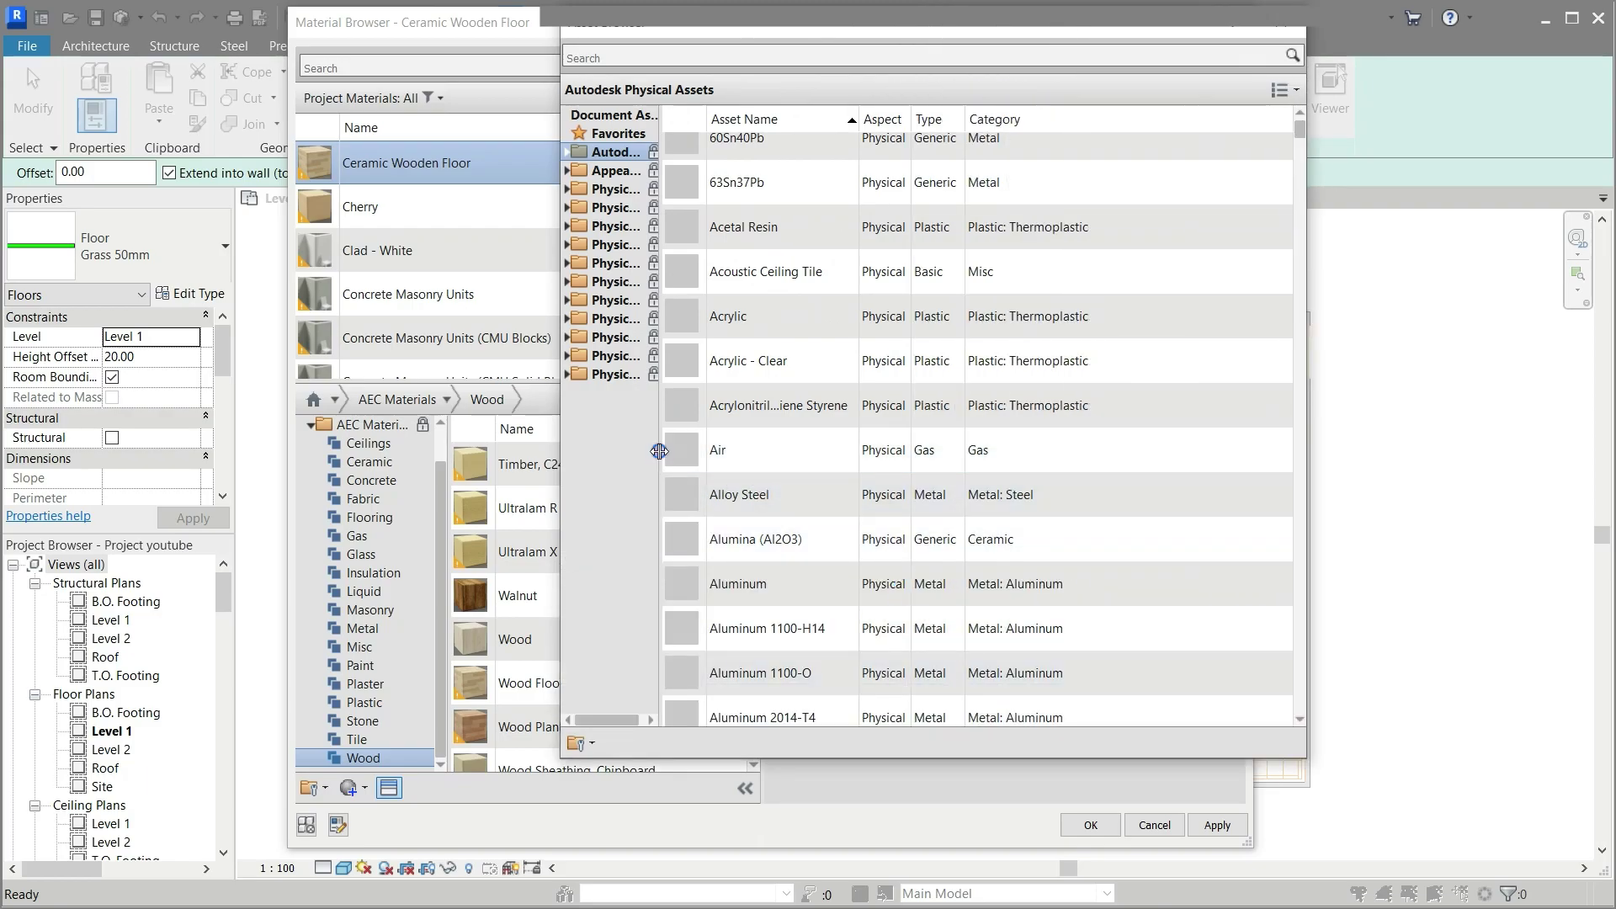
left_click_drag(659, 451, 760, 447)
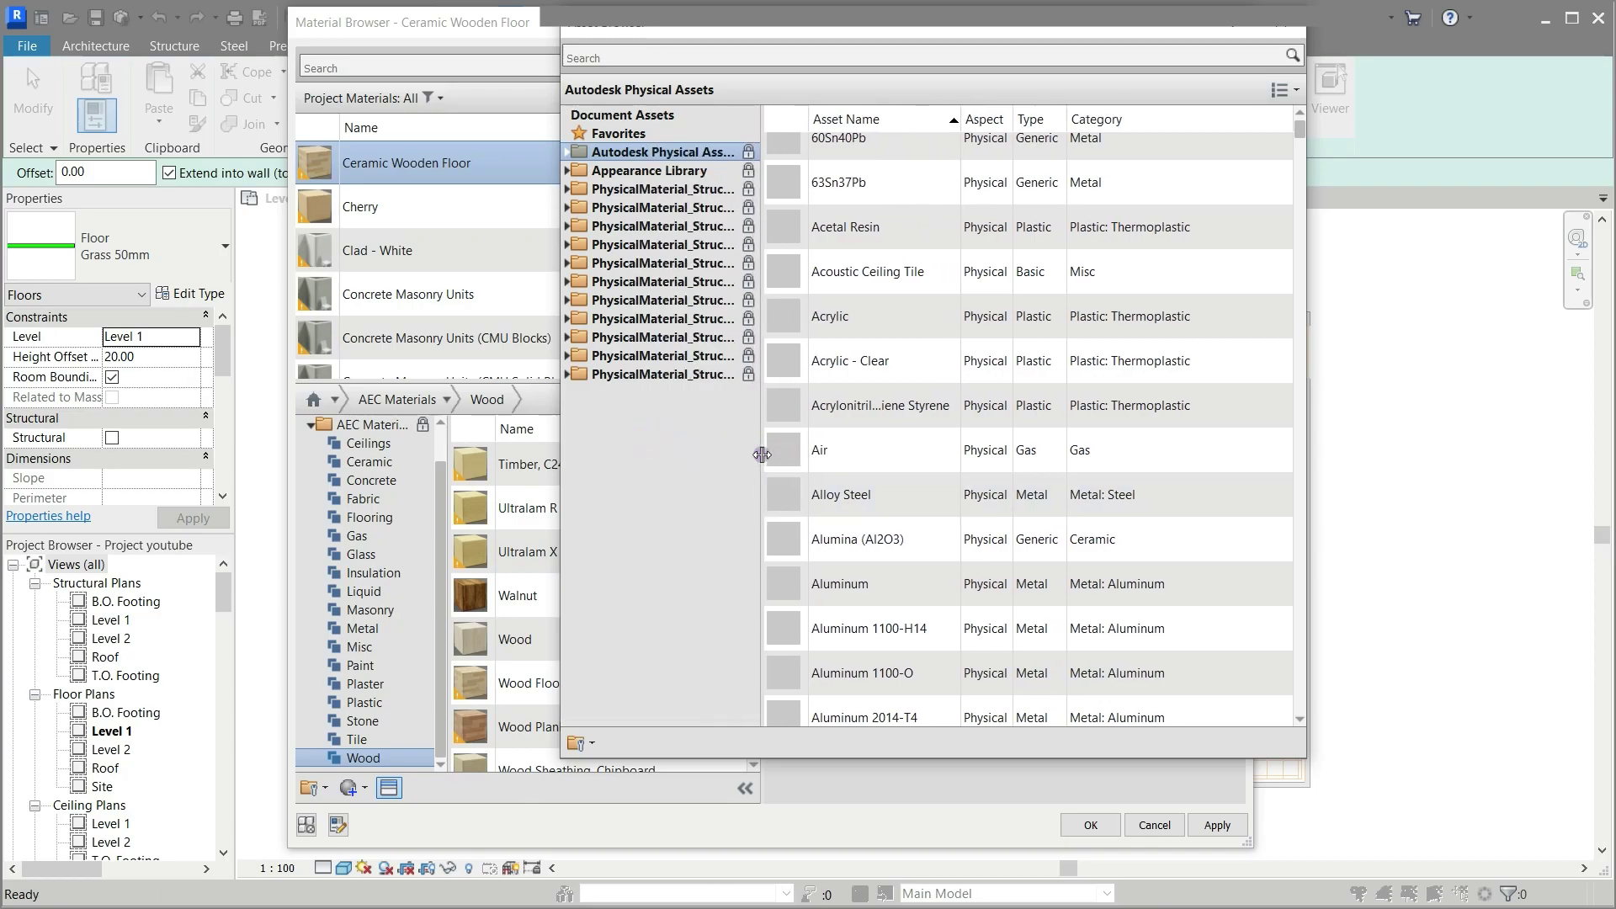
Step: Search the physical assets for "por" and replace the material's Oak - Red asset with Porcelain from the Ceramic category
left_click(745, 54)
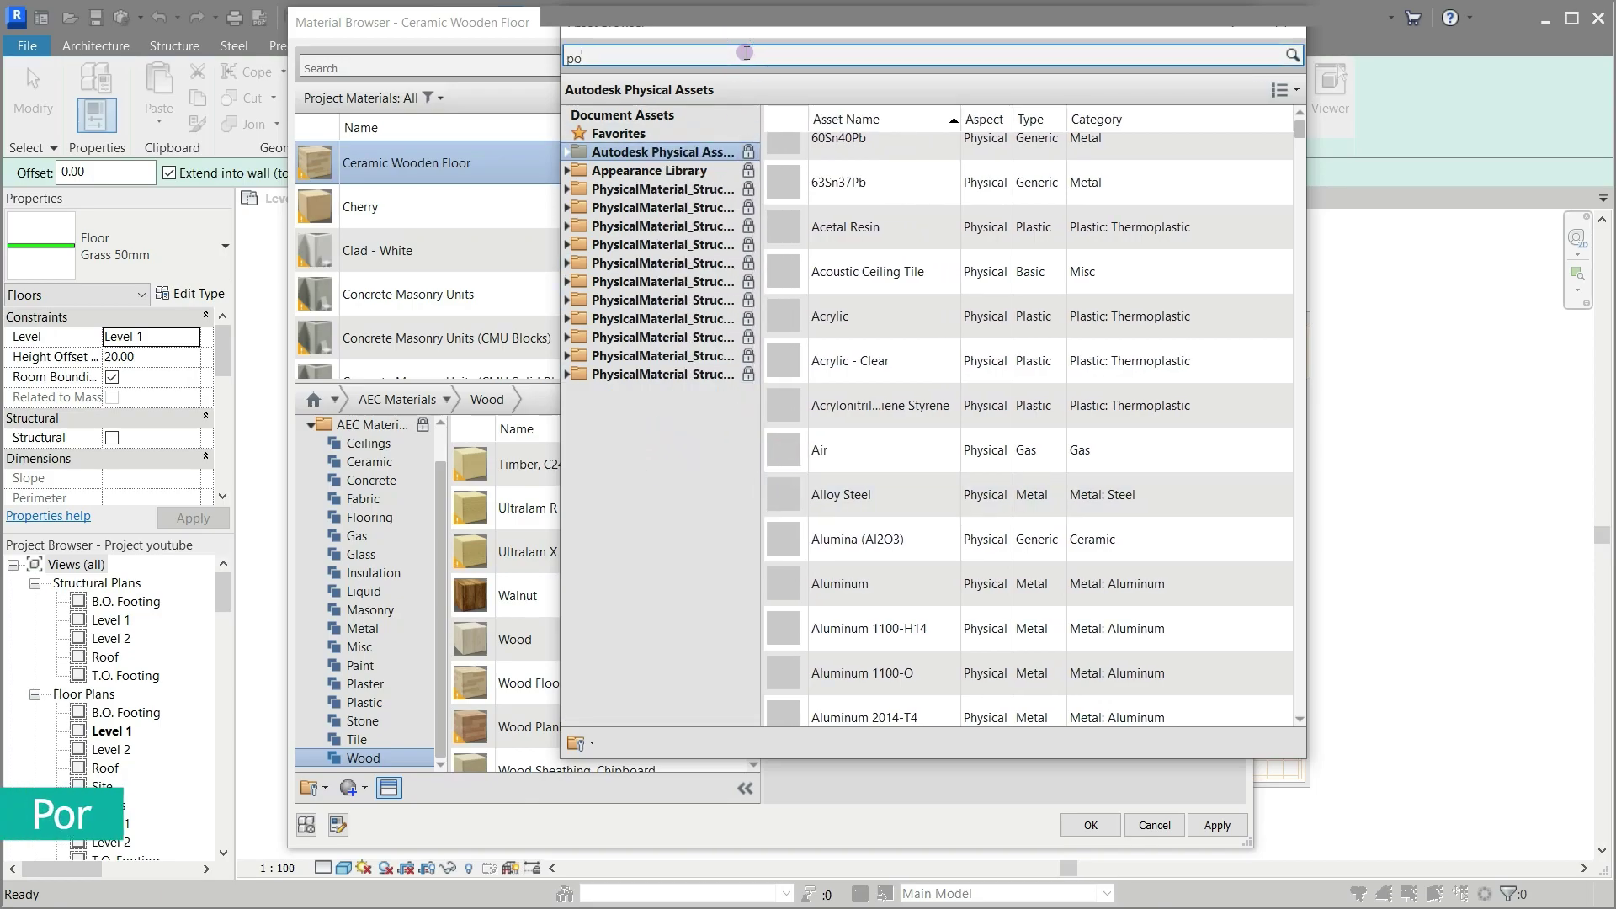
key("Return")
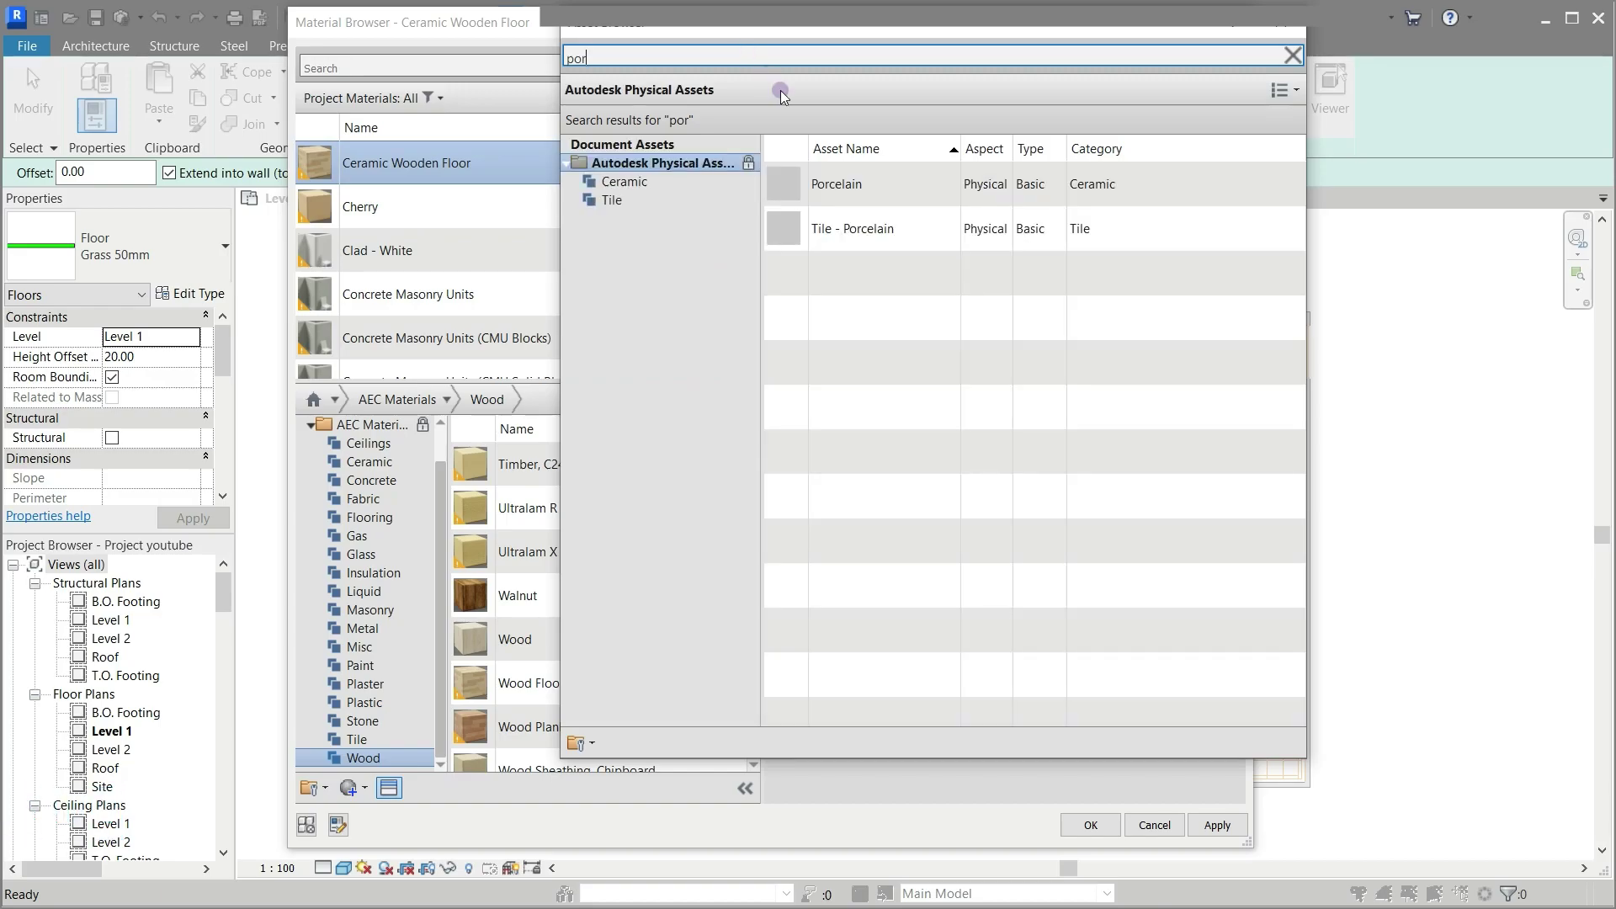
left_click(865, 189)
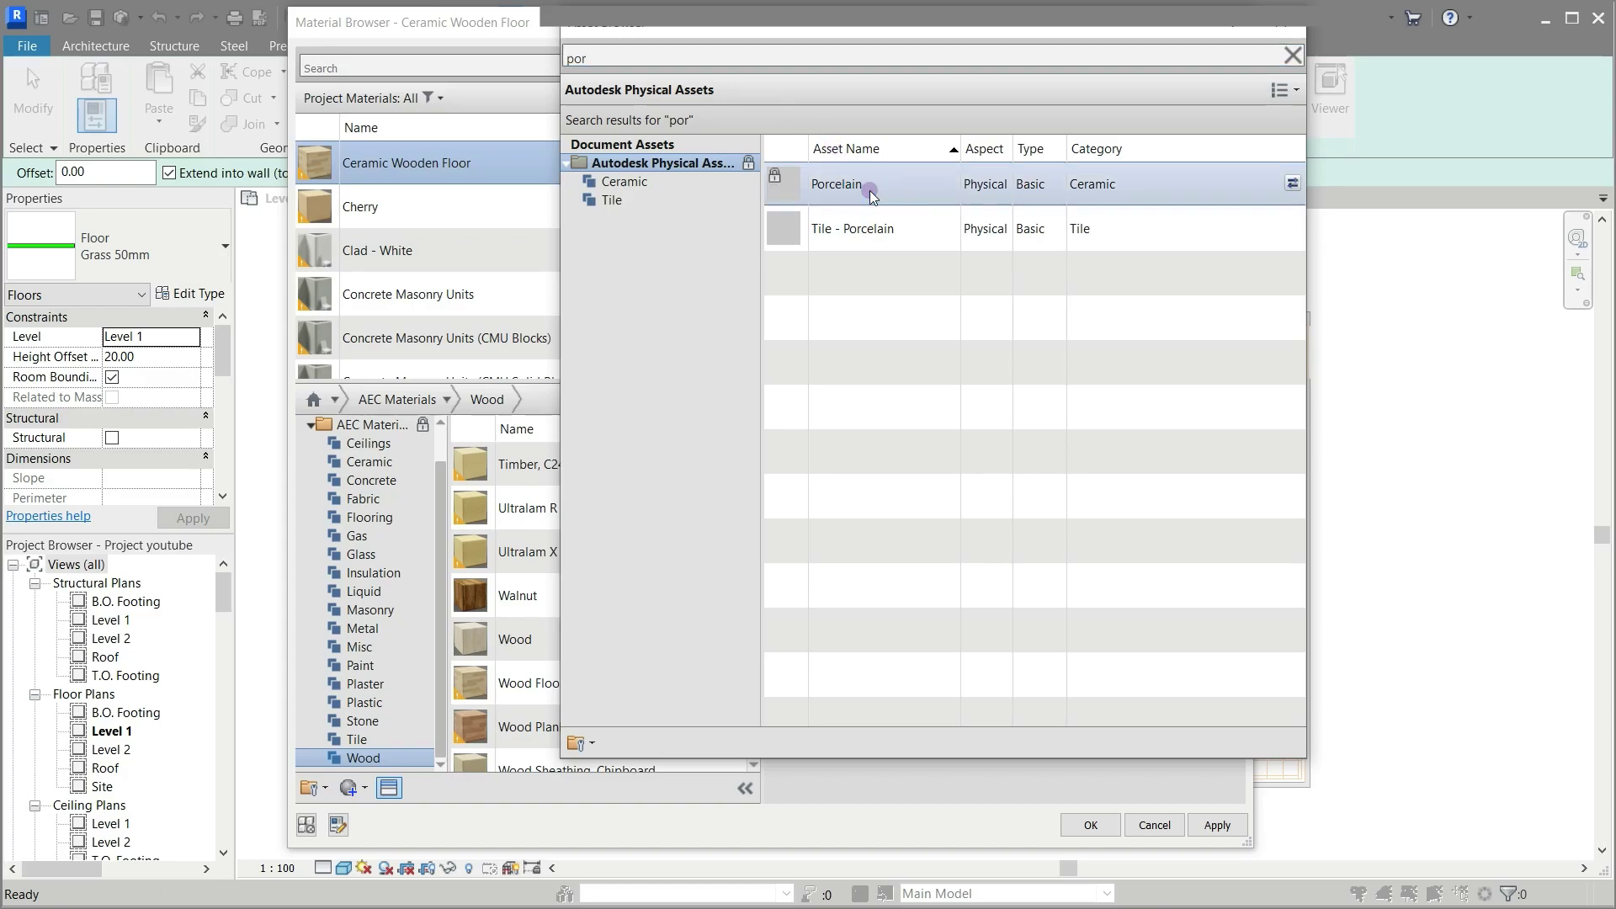
left_click(870, 233)
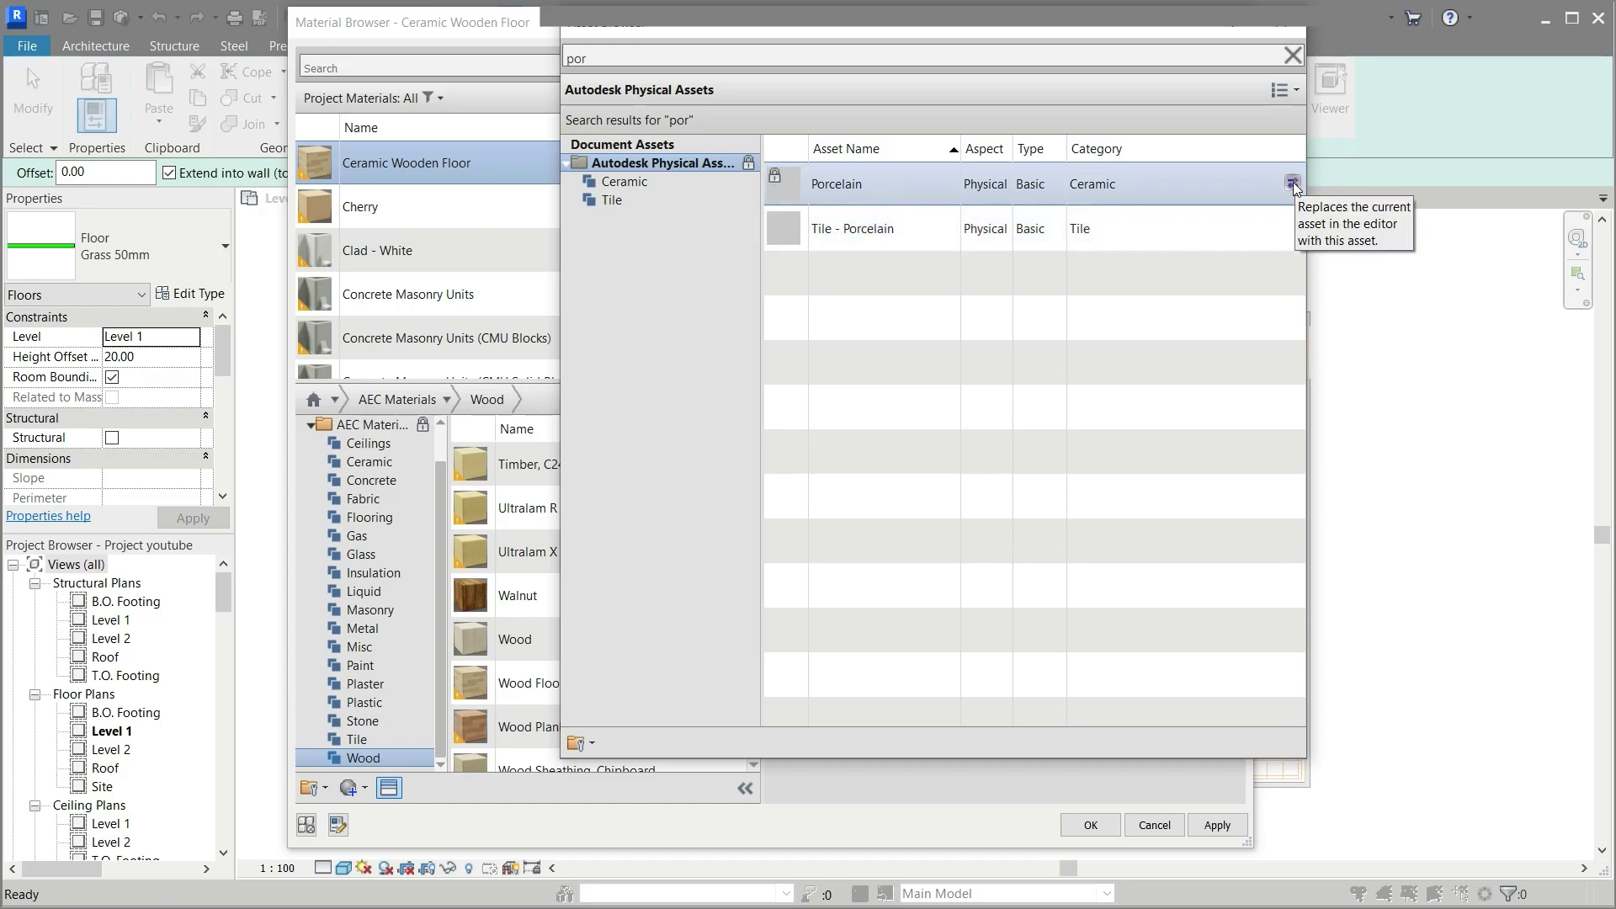
left_click(1292, 184)
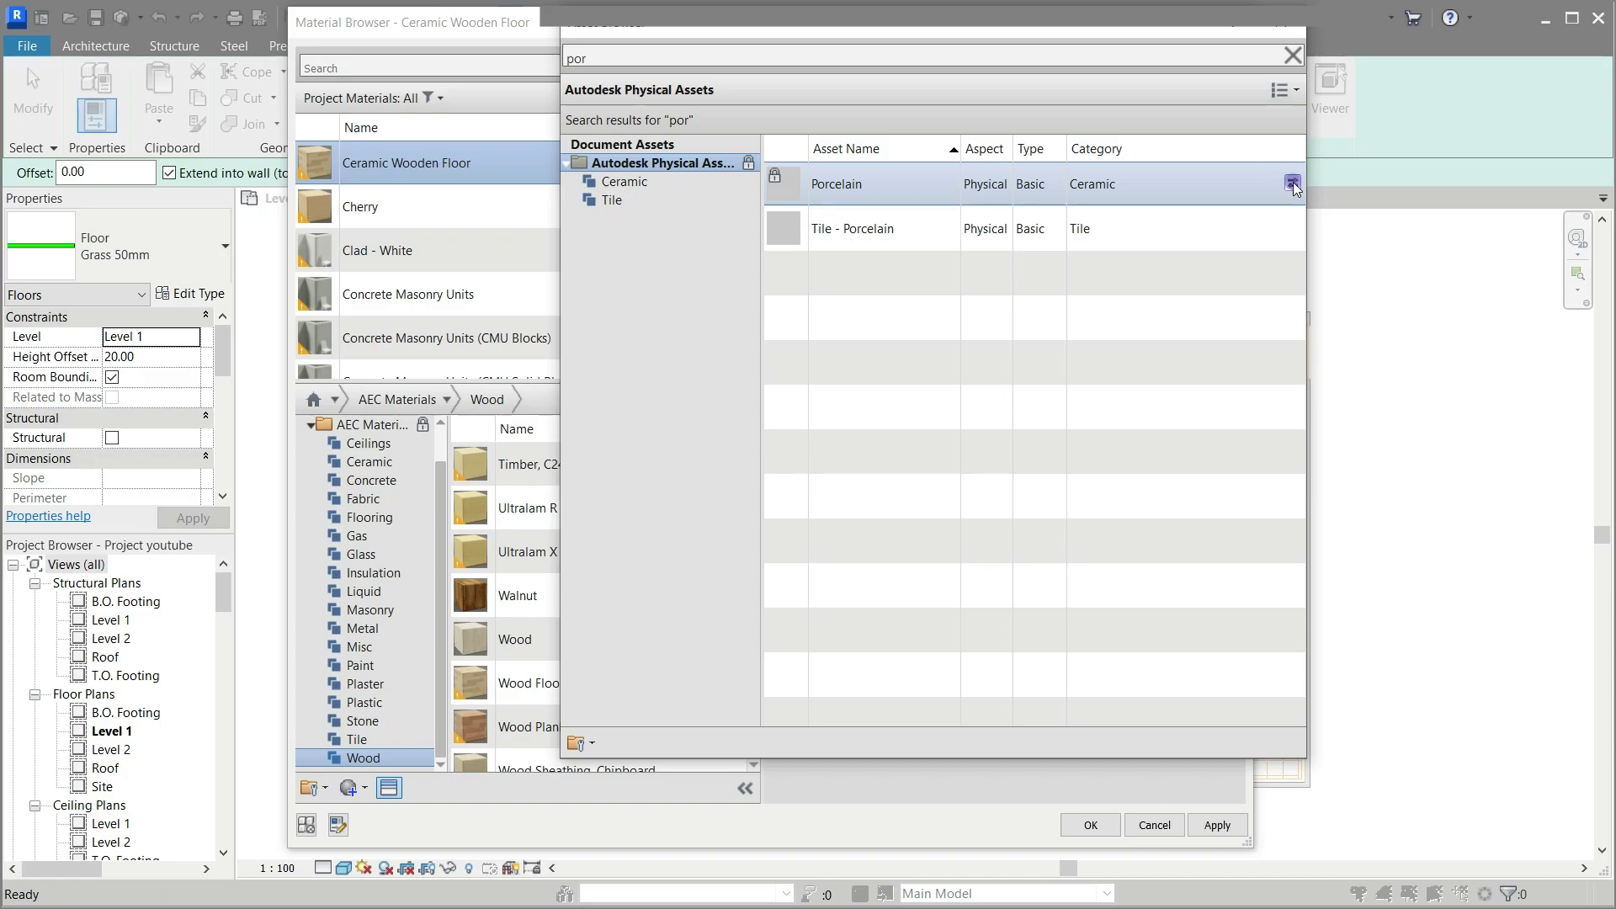
left_click(1127, 323)
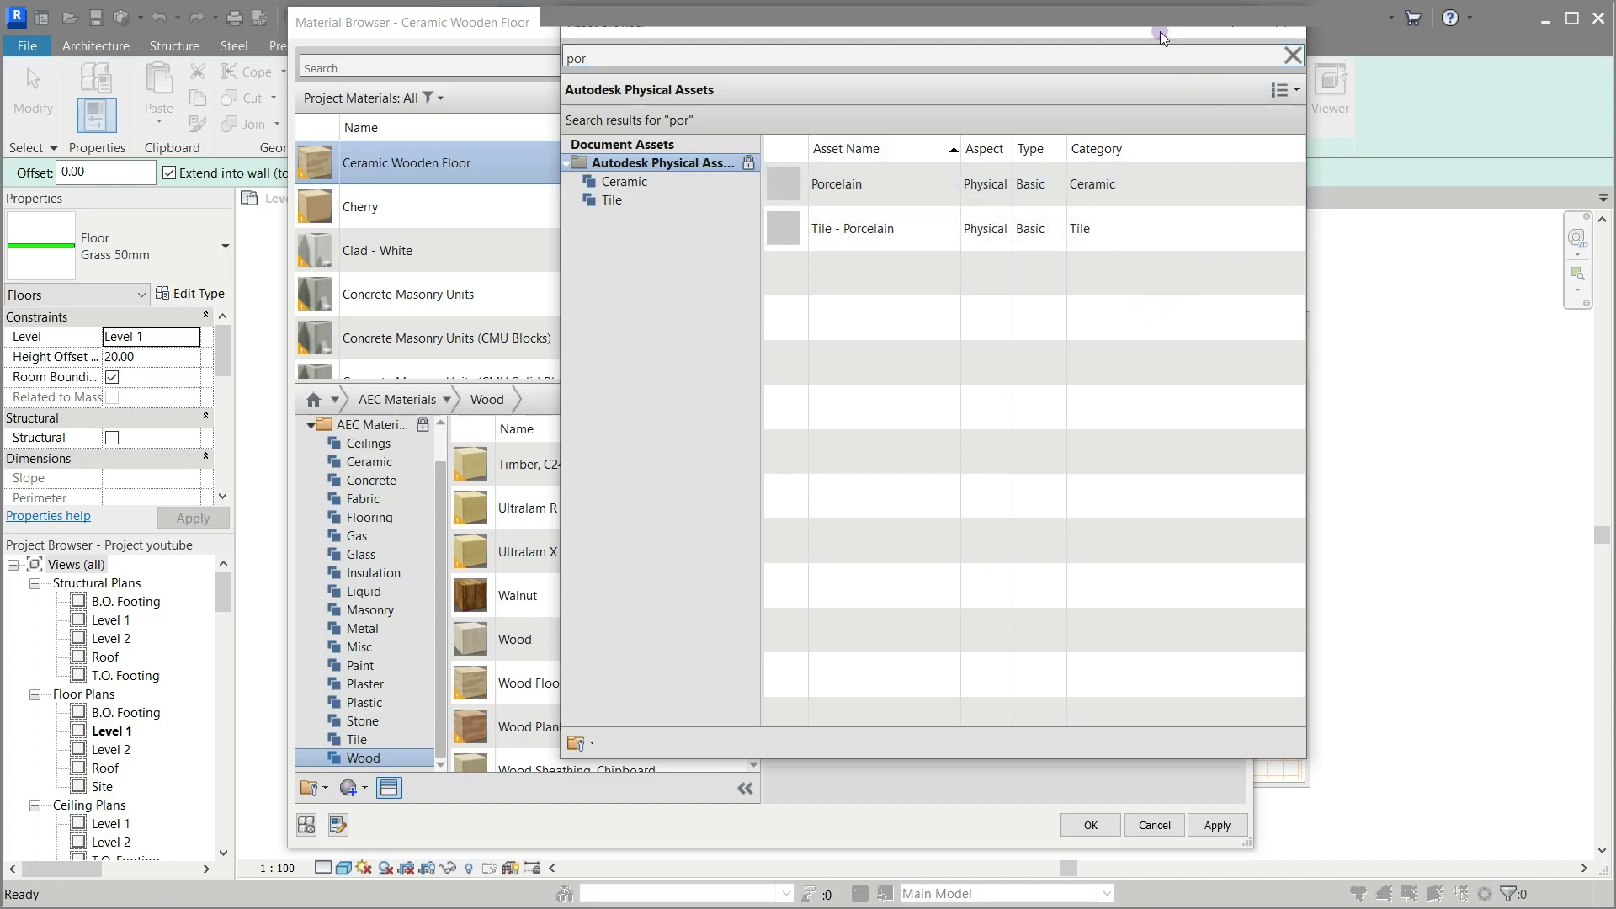
left_click_drag(1160, 32, 831, 43)
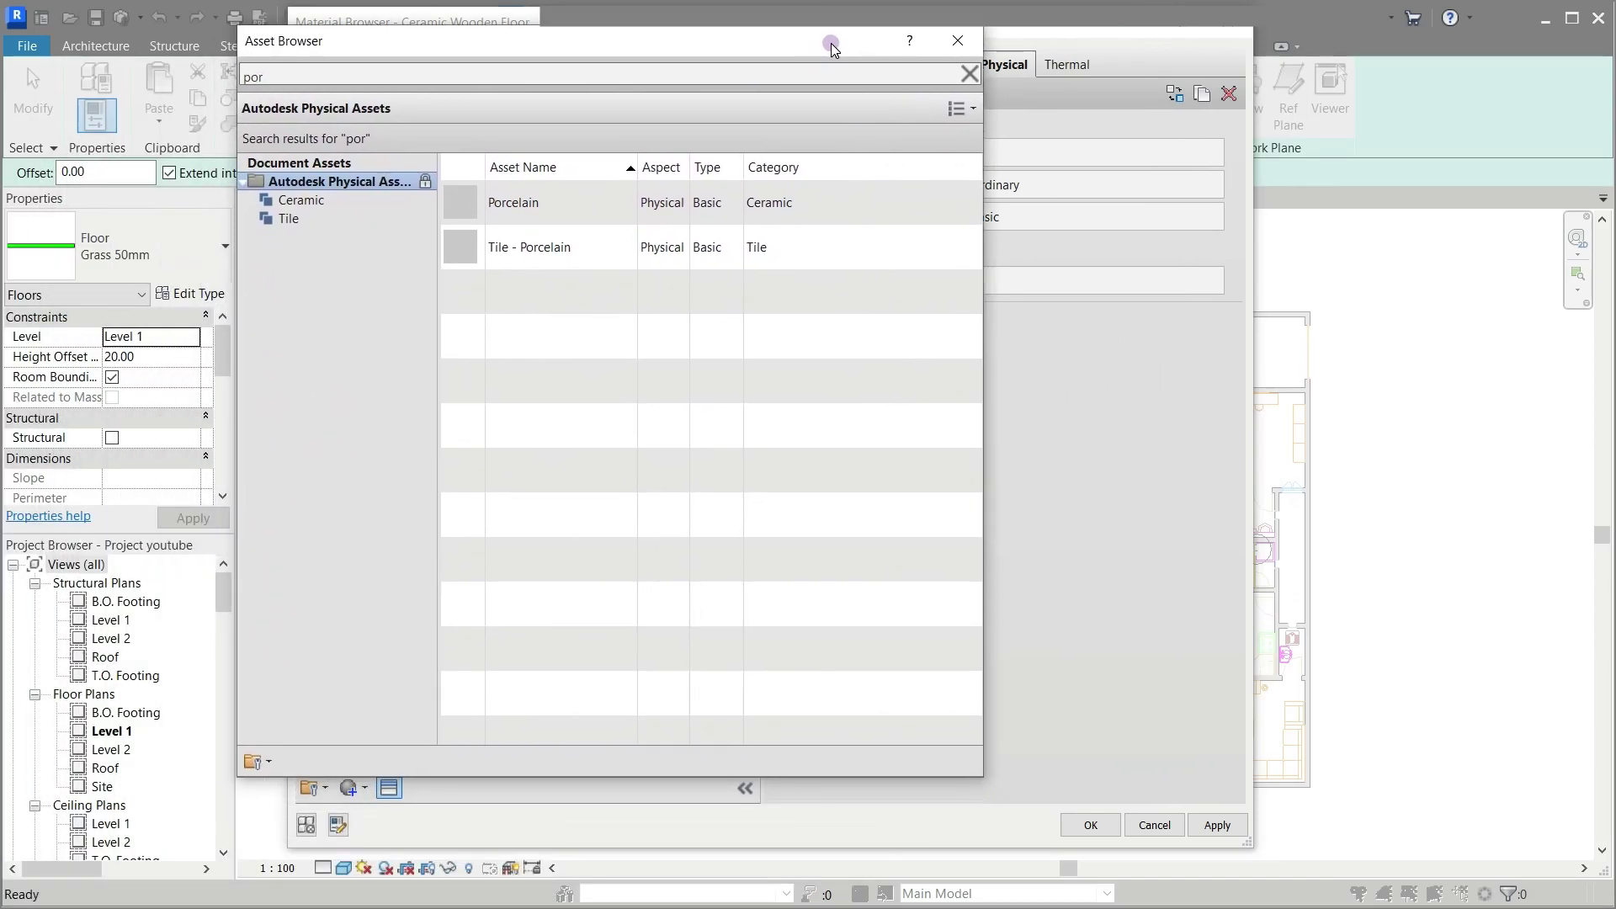
left_click(972, 52)
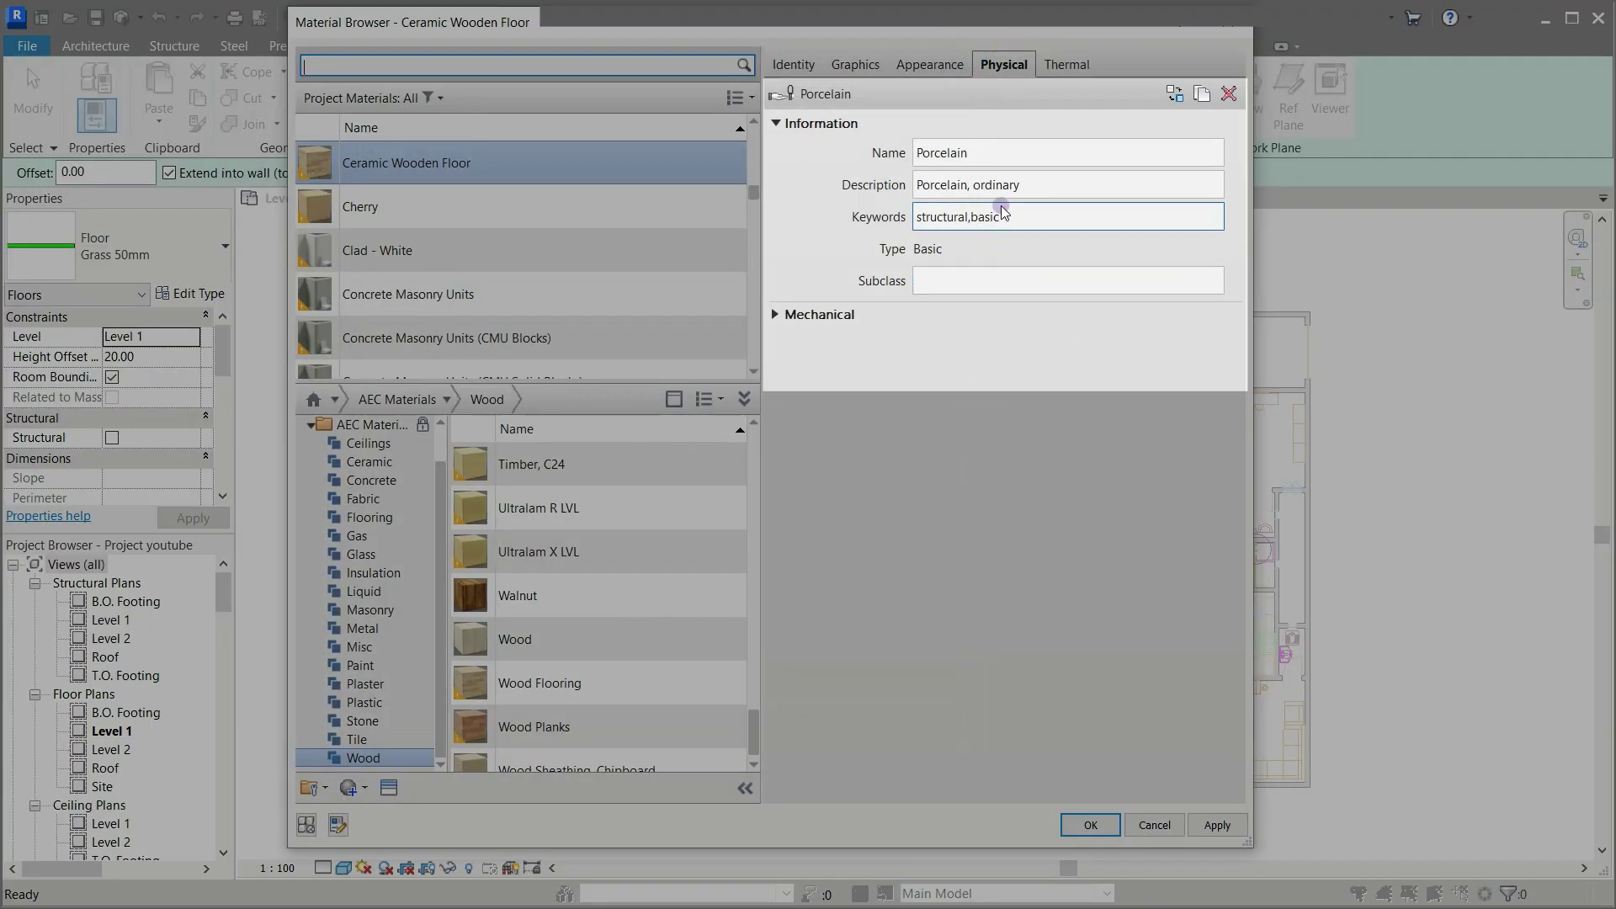
left_click(983, 153)
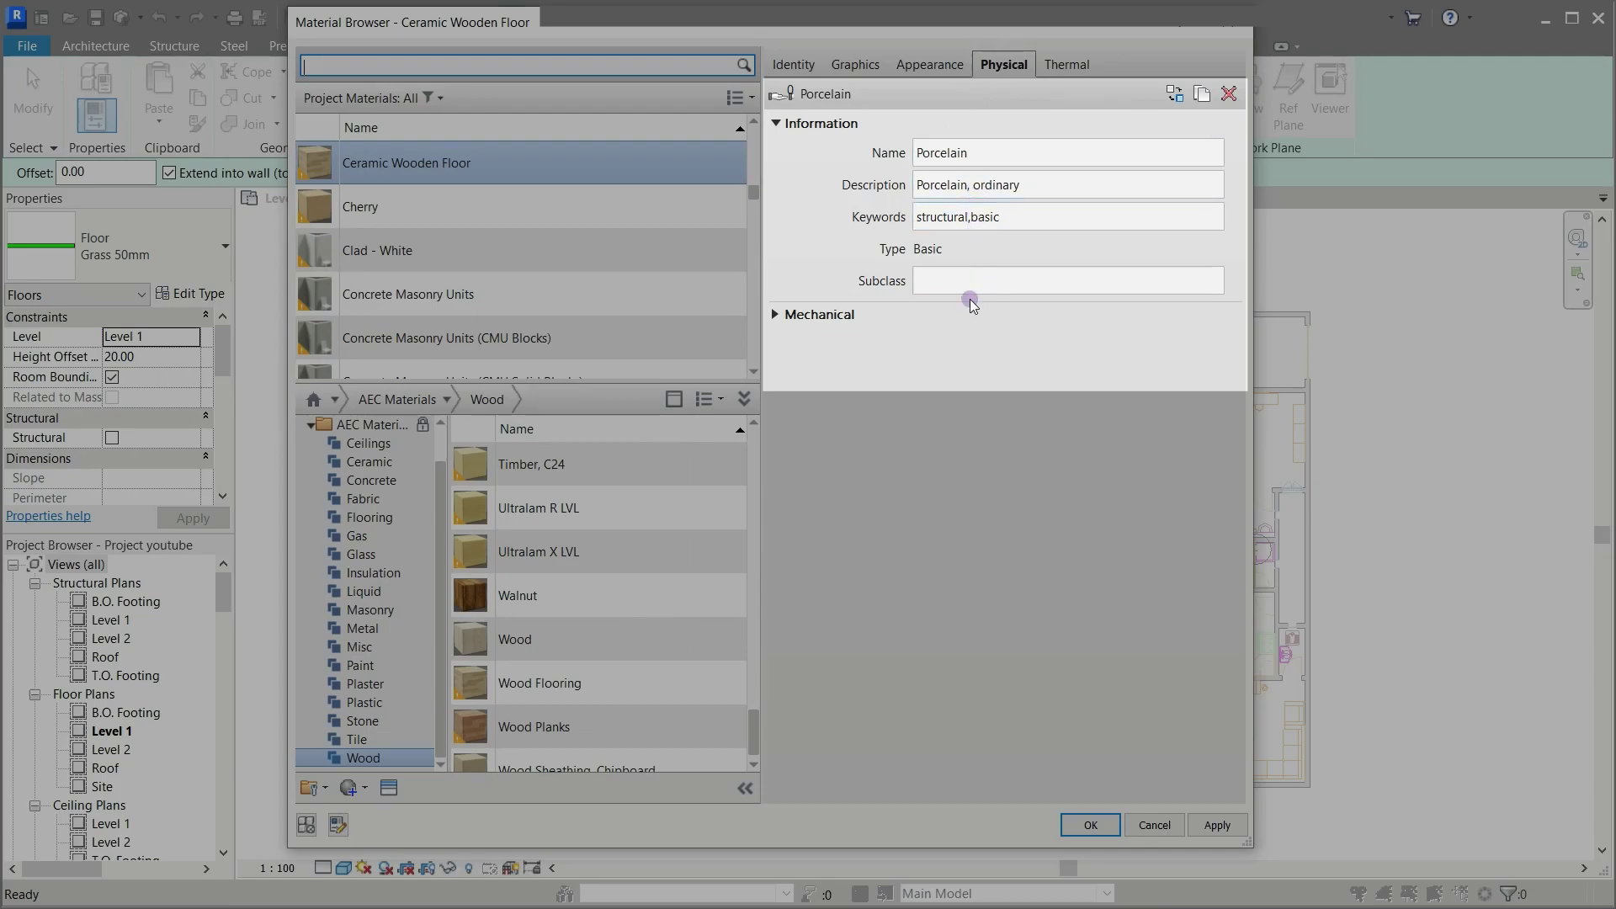
Step: Open the file selection for Ceramic Wooden Floor's appearance image, moving and enlarging the dialog to show more files
left_click(932, 95)
left_click(929, 64)
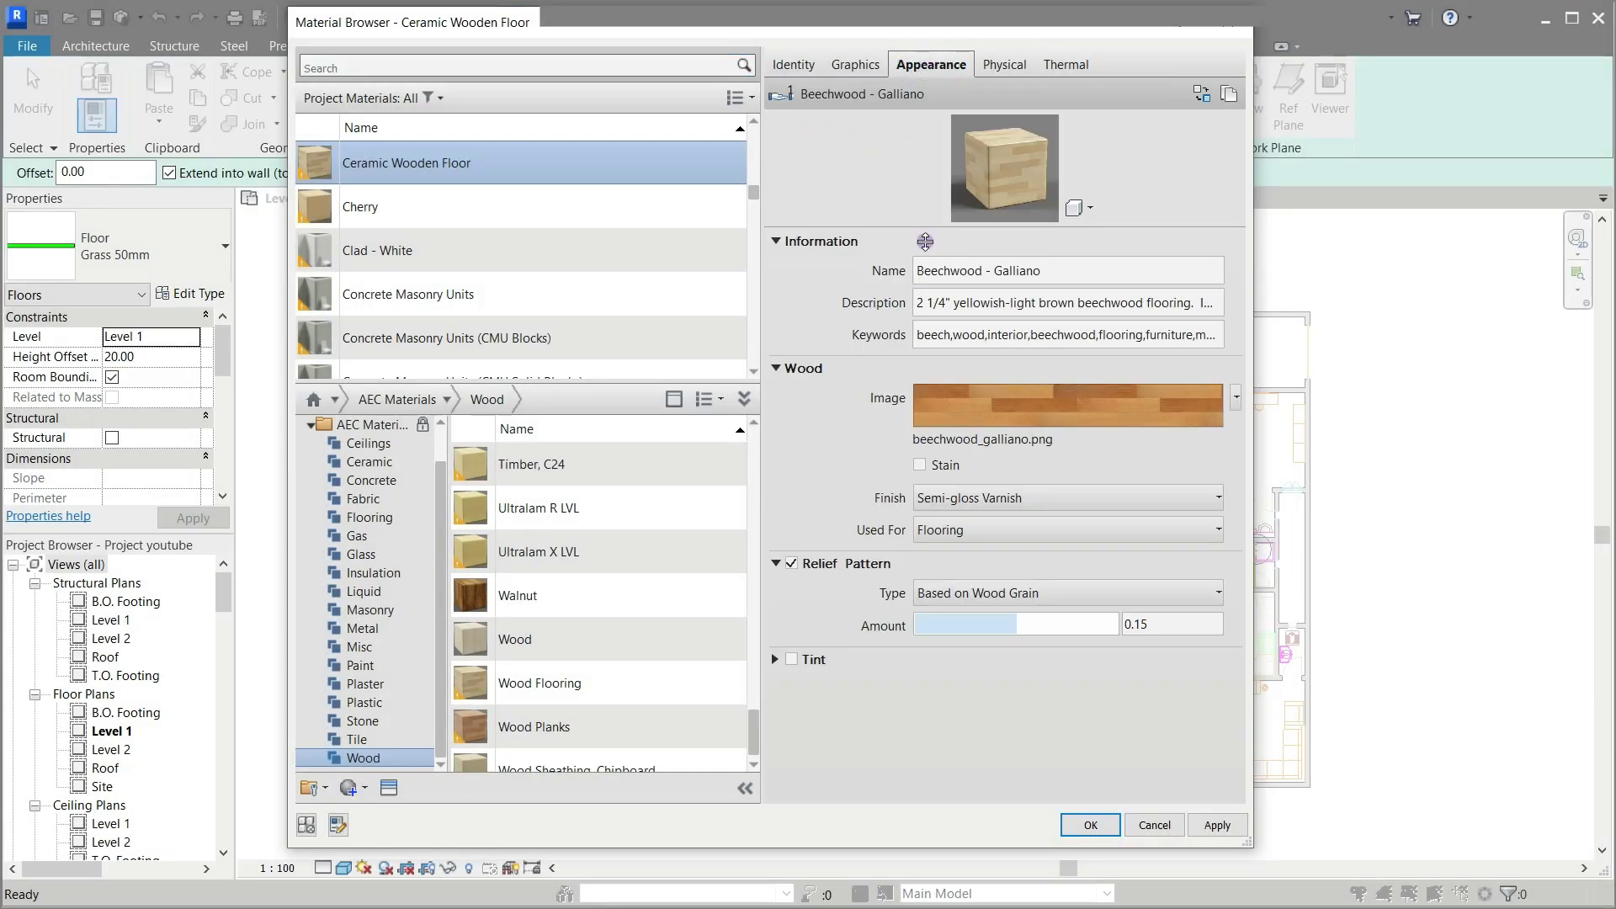
left_click(1027, 446)
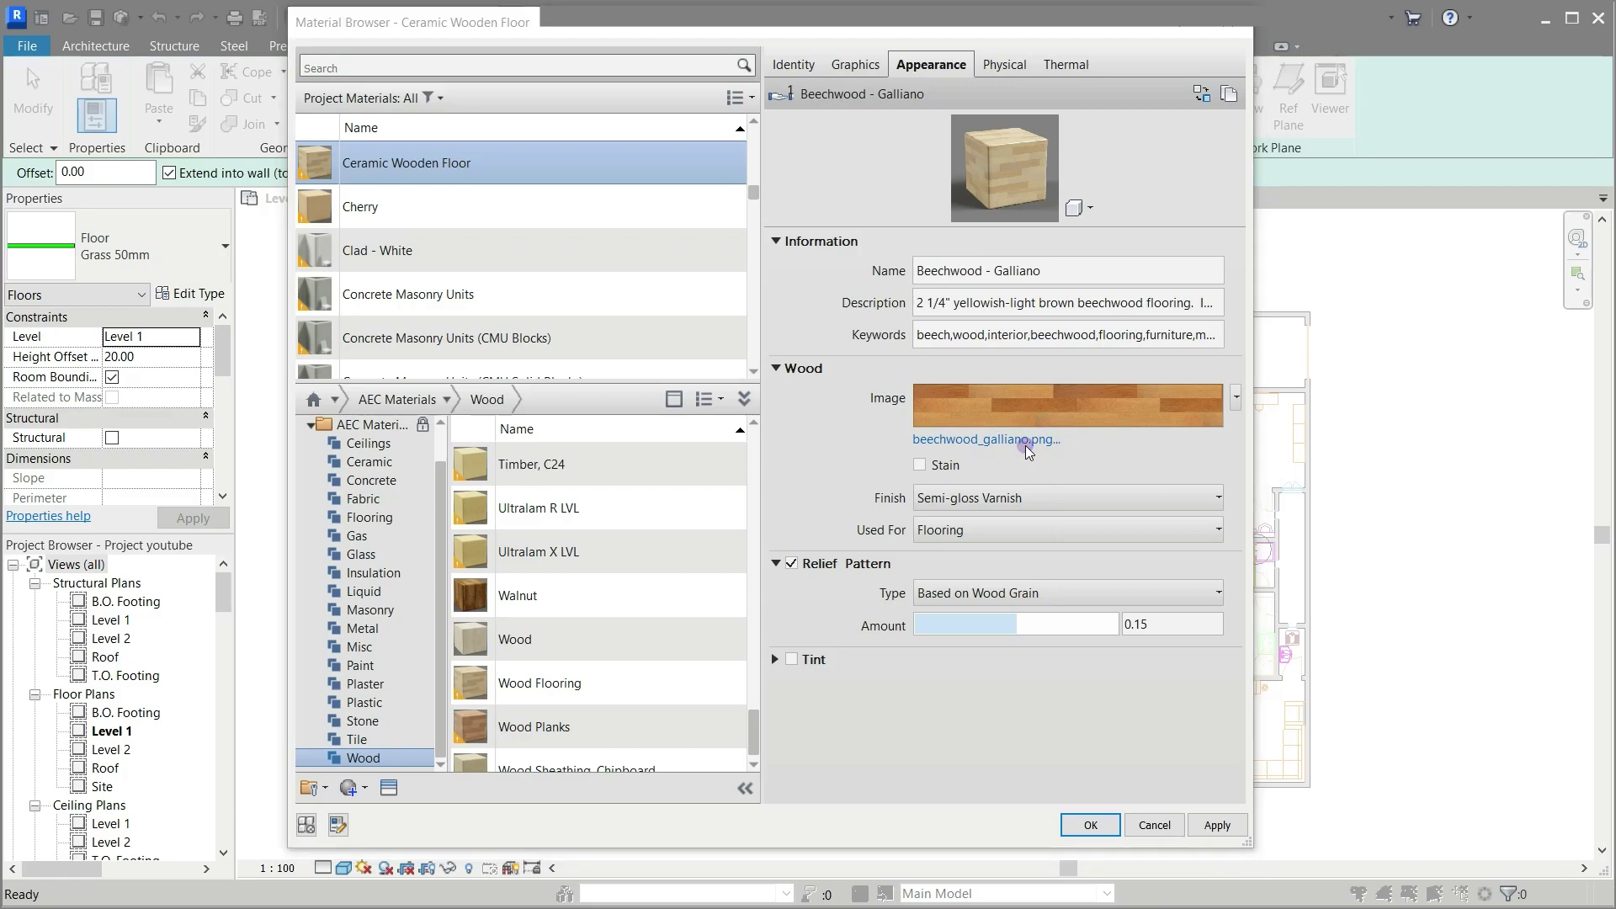
left_click(885, 750)
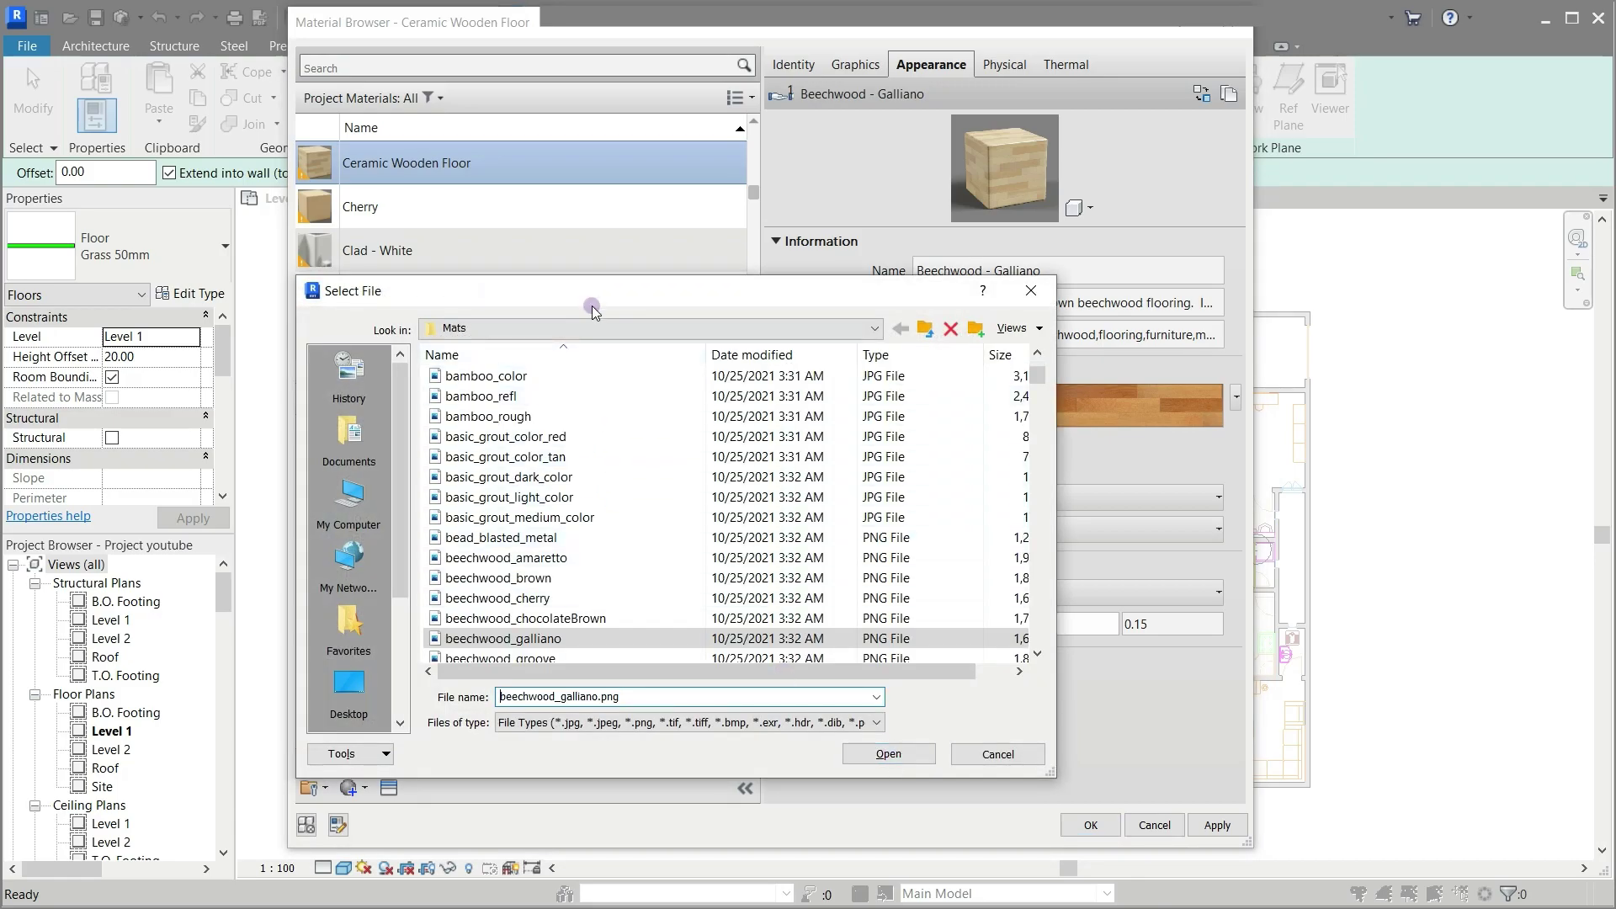
left_click_drag(593, 303, 518, 67)
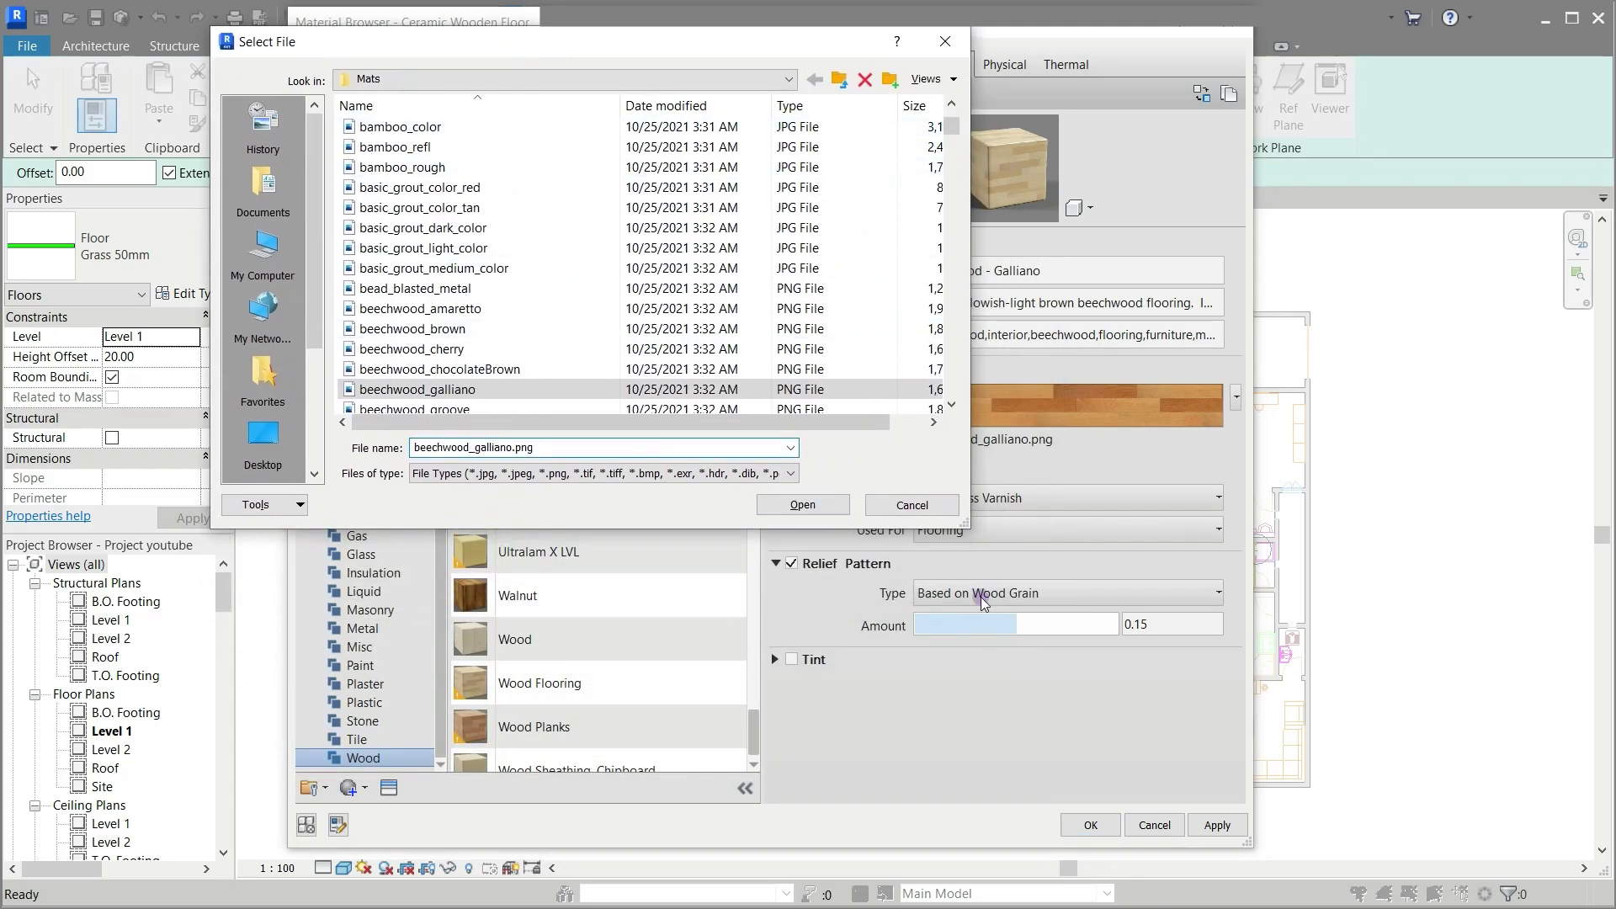
left_click_drag(969, 534, 1208, 793)
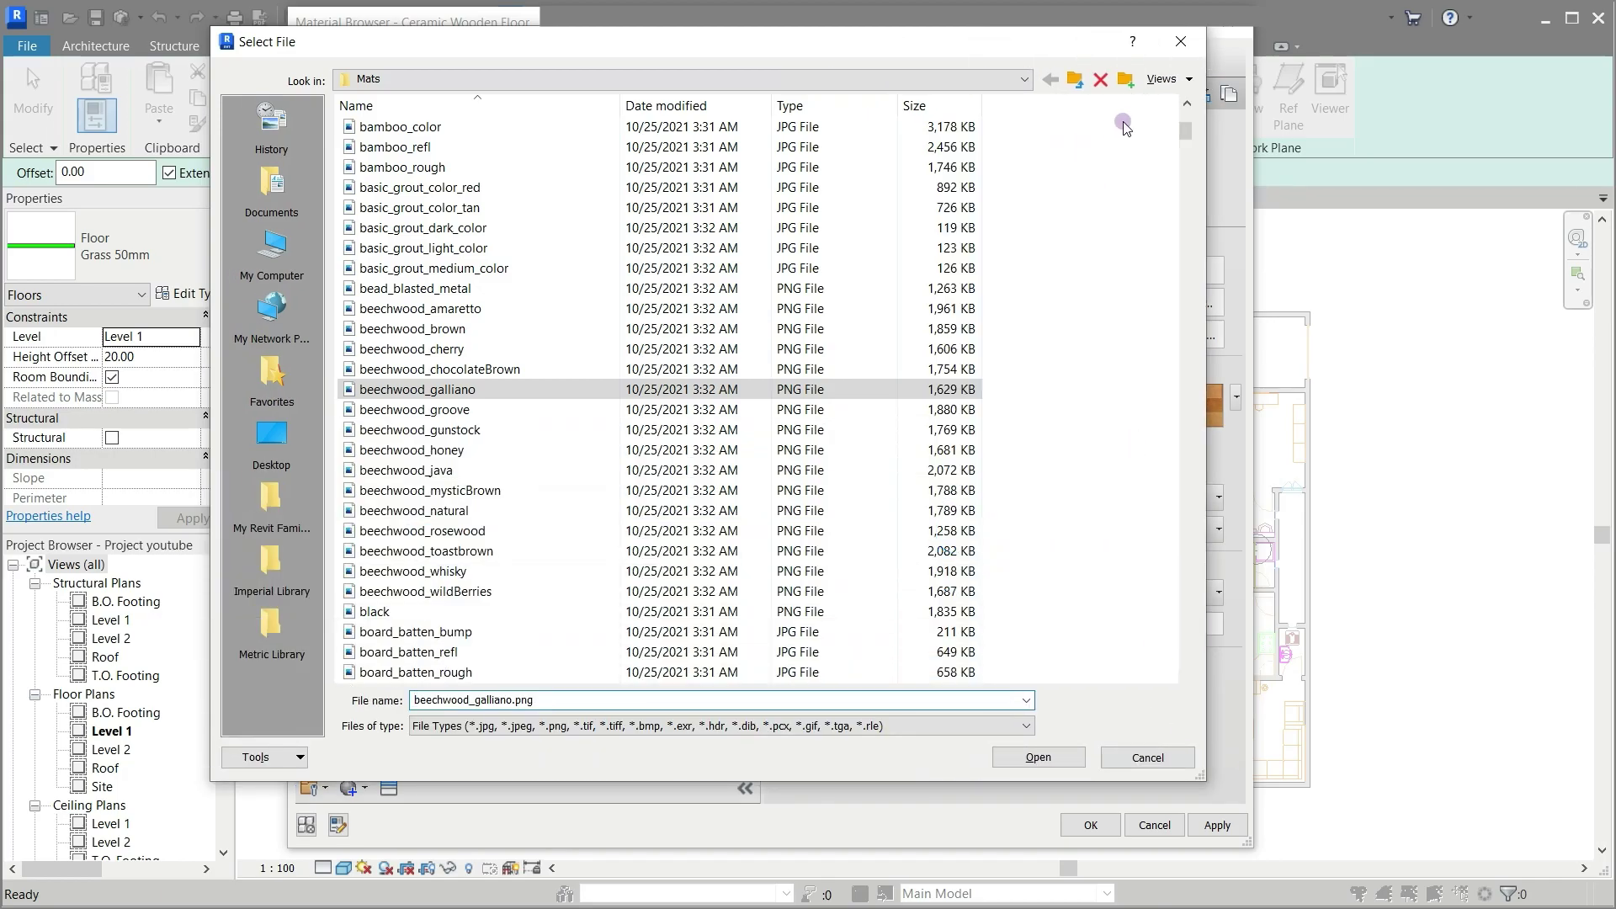
Step: Show the texture files as enlarged thumbnails and replace the wood appearance image with brazilian_teak_ natural.png
left_click(1181, 85)
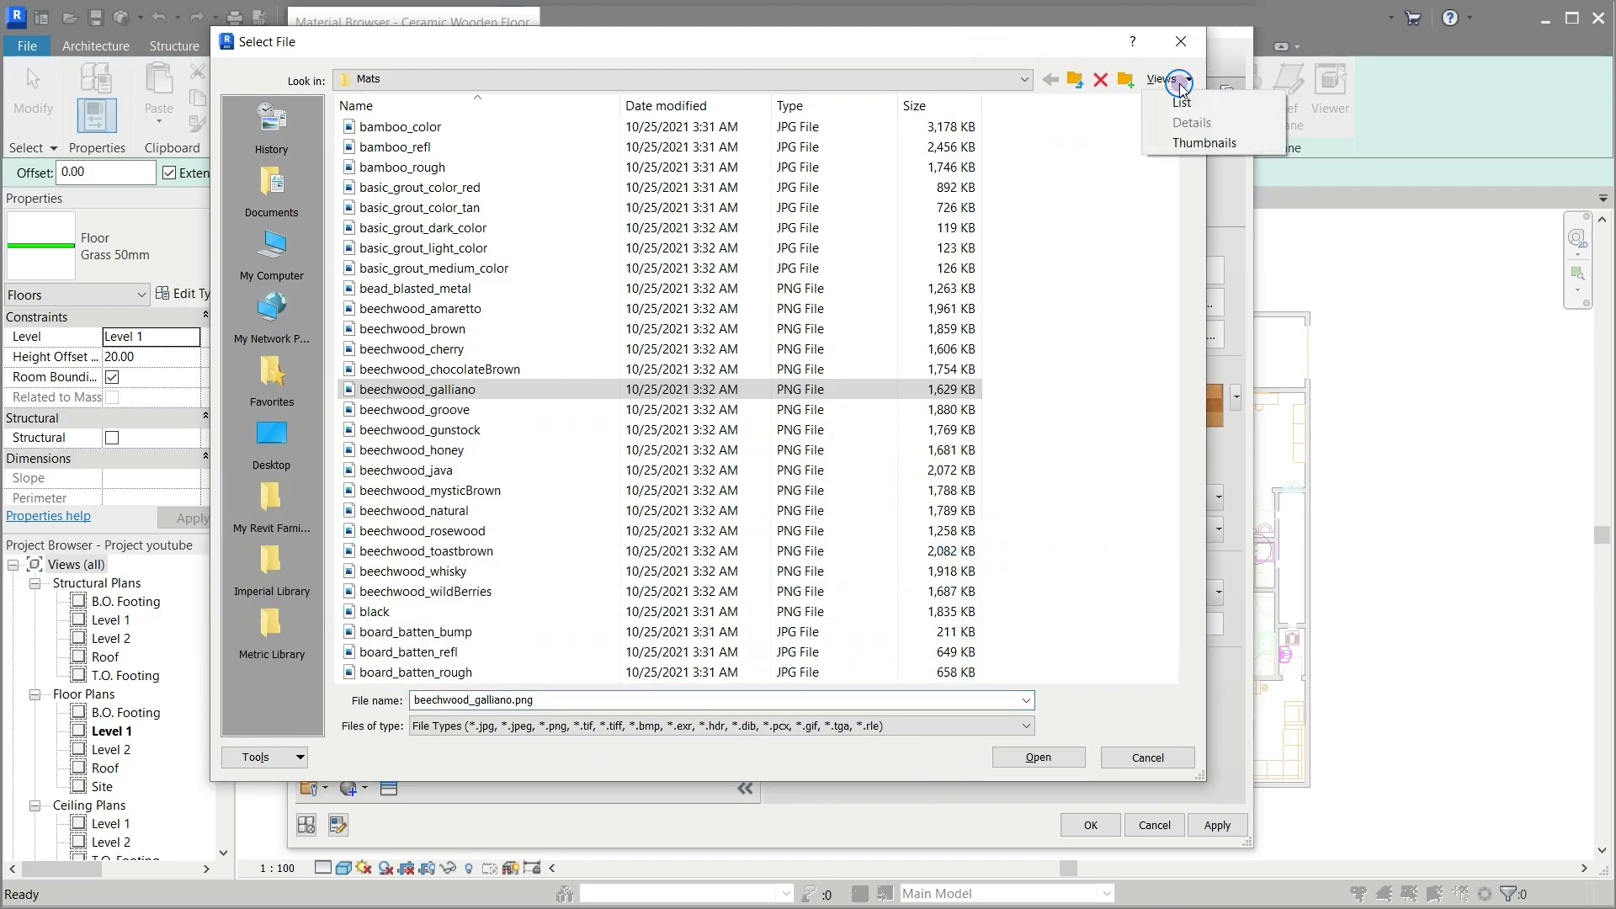
left_click(1195, 143)
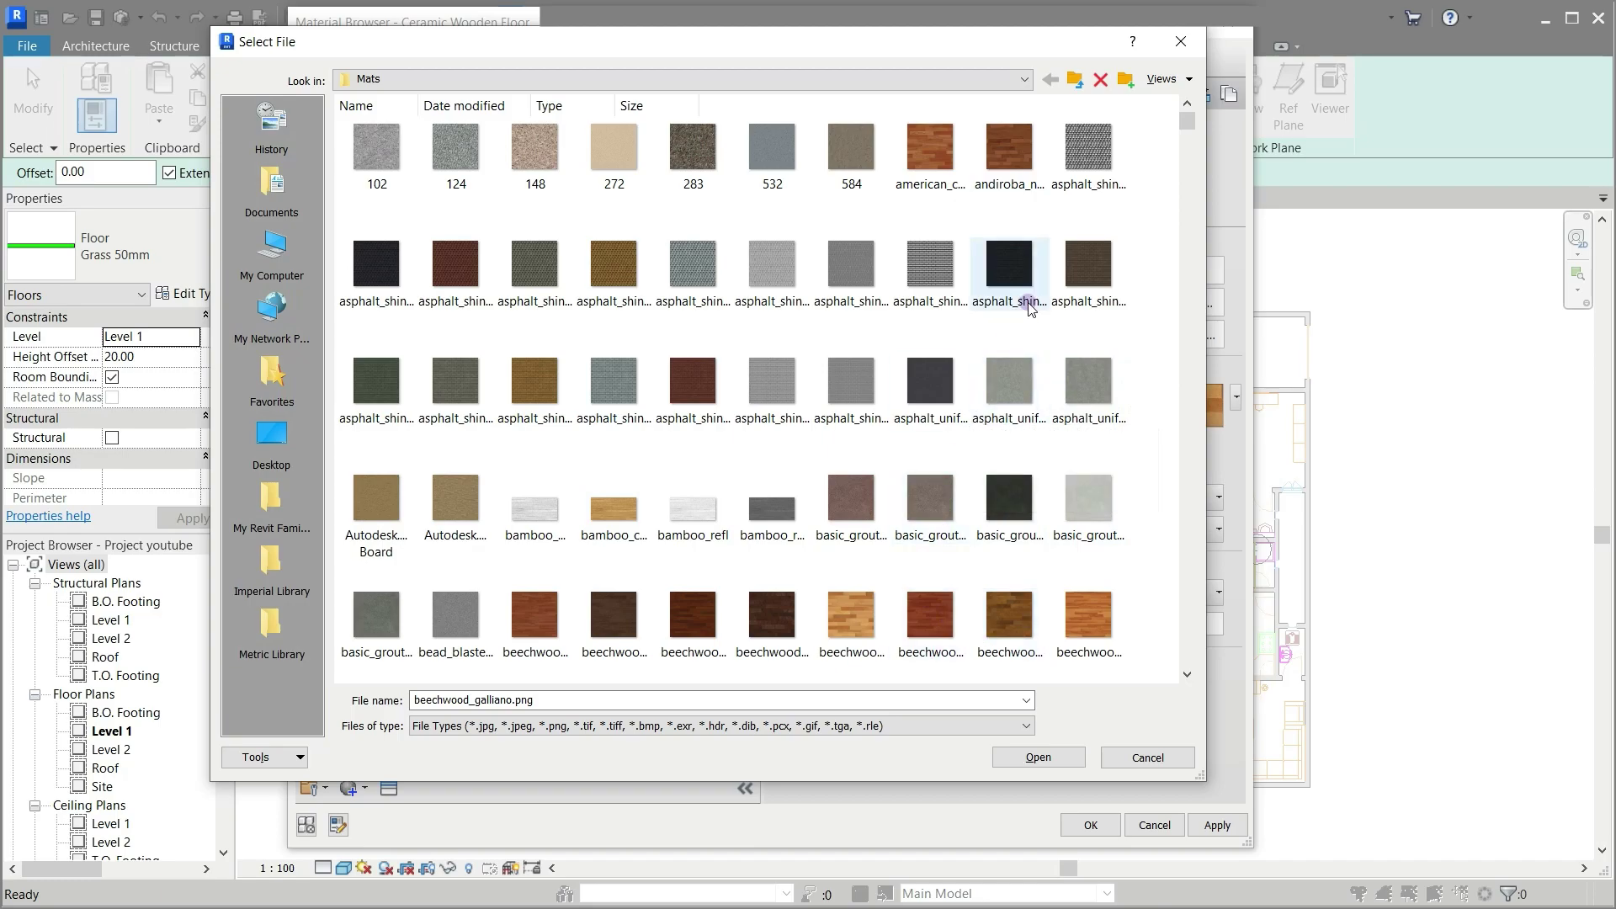
scroll(1120, 433, "up", 2, "ctrl")
scroll(1120, 433, "up", 6)
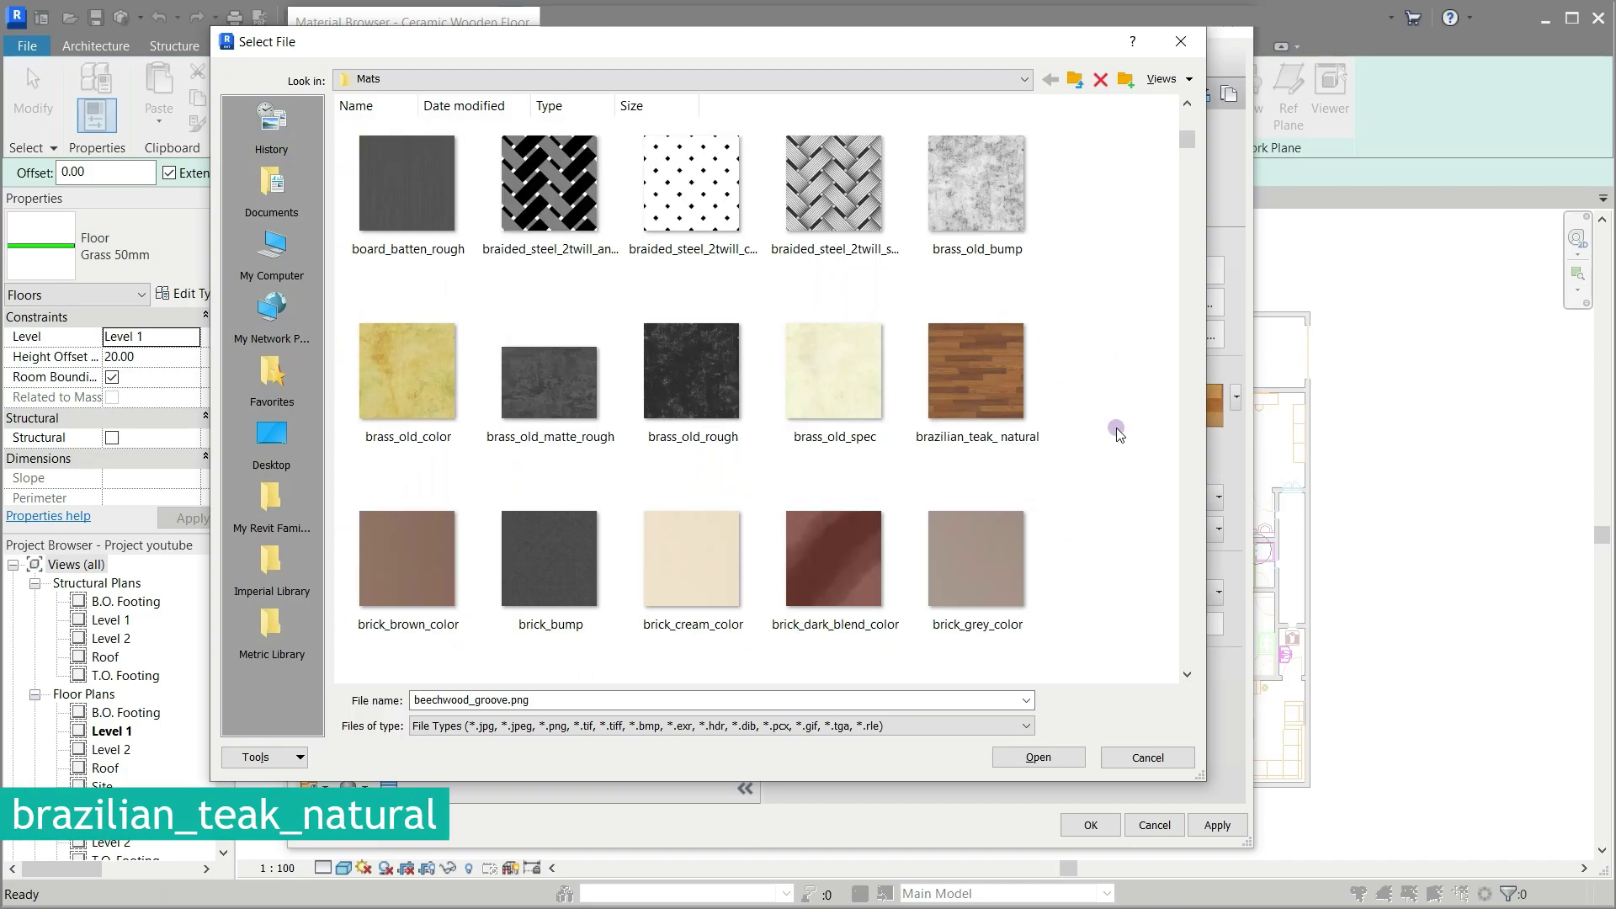
left_click(991, 375)
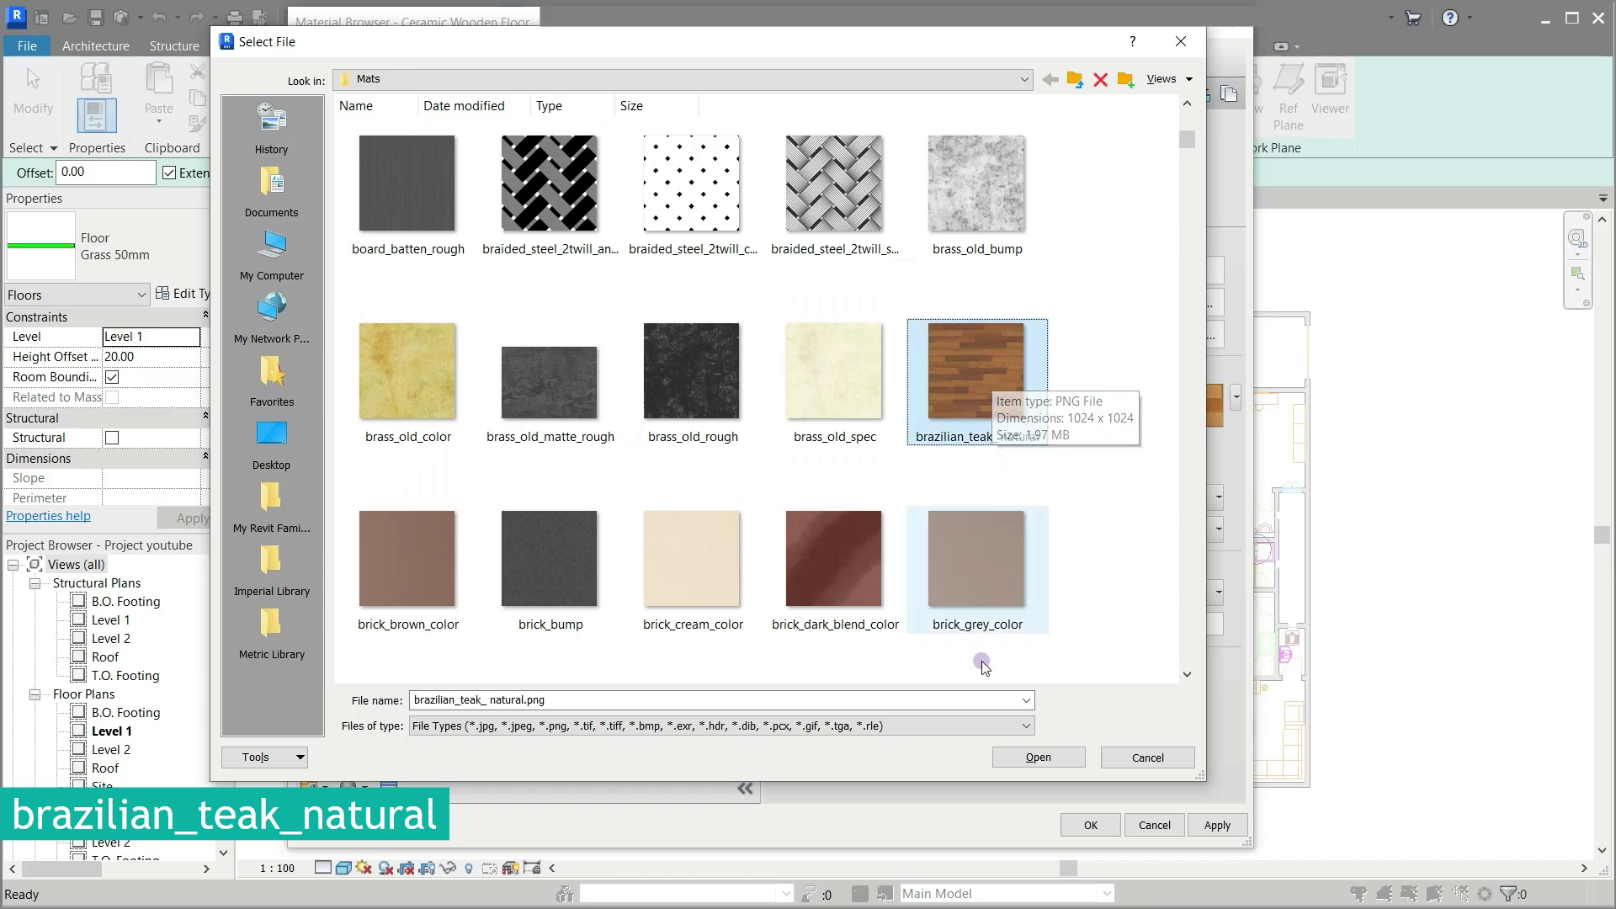
left_click(1019, 755)
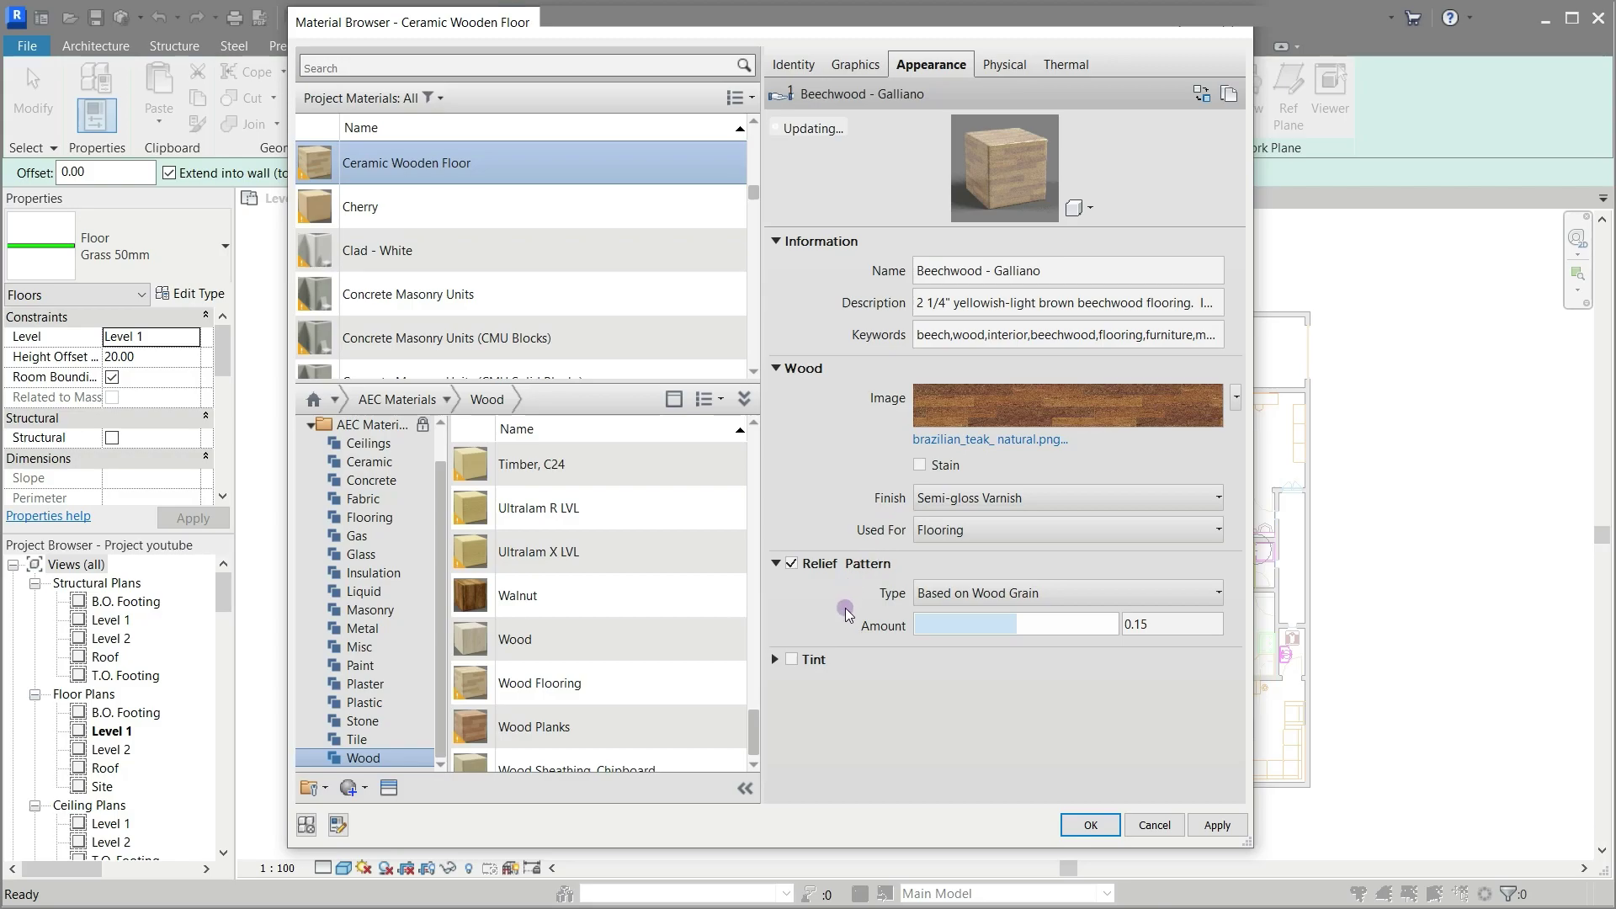
Step: Set the teak texture's sample size to 360 cm wide by 360 cm high and accept the texture settings
left_click(989, 414)
left_click(682, 681)
type("360")
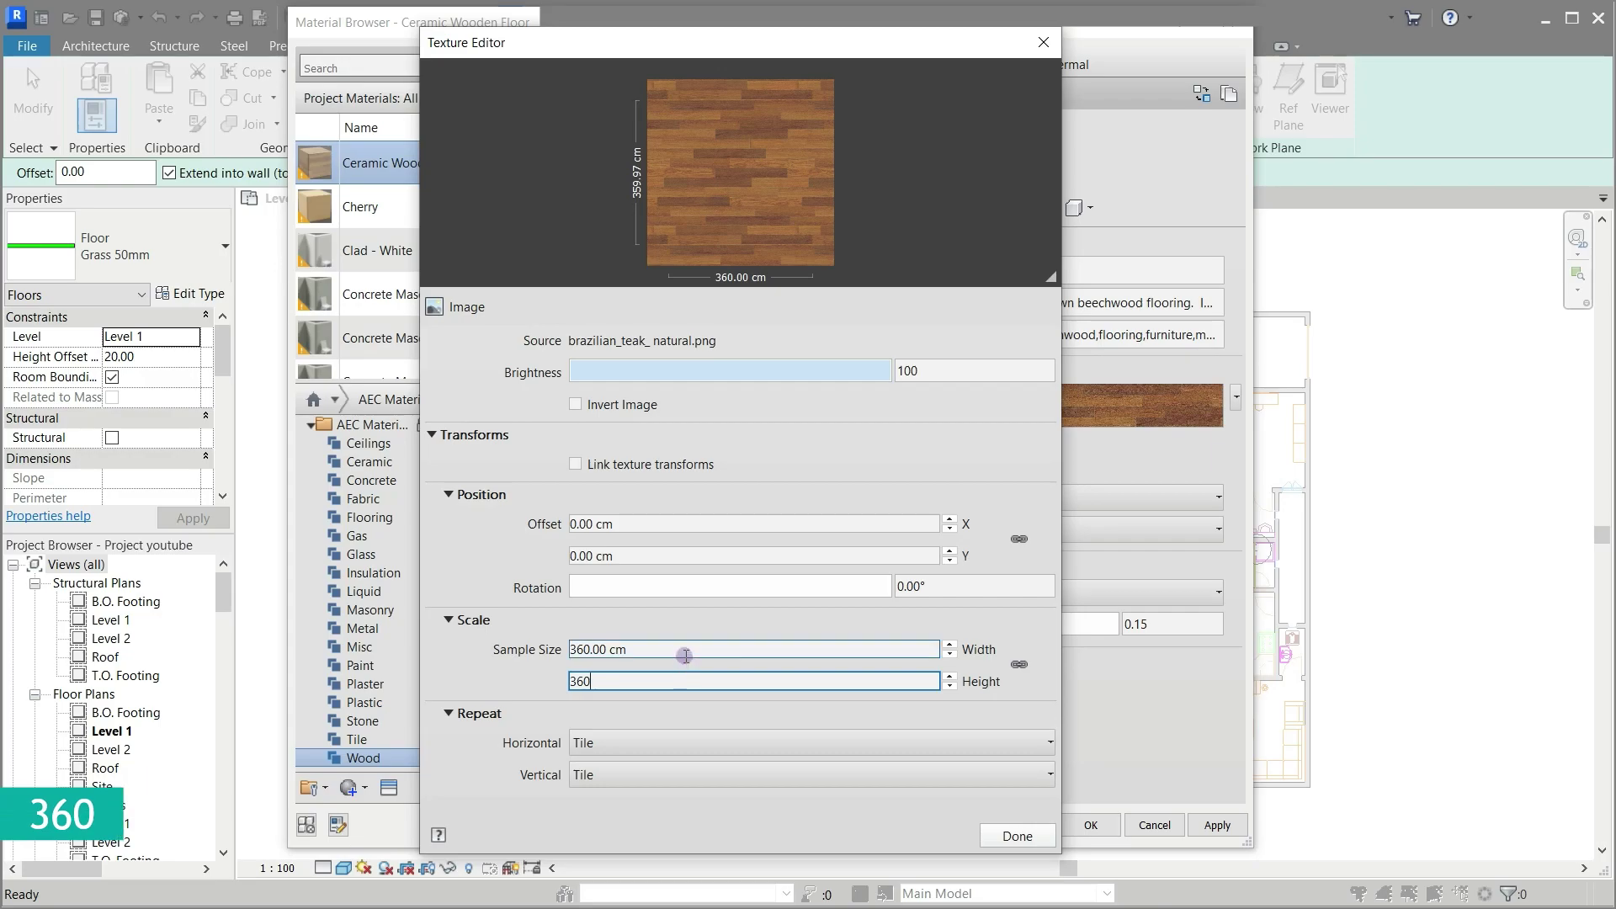
left_click(685, 656)
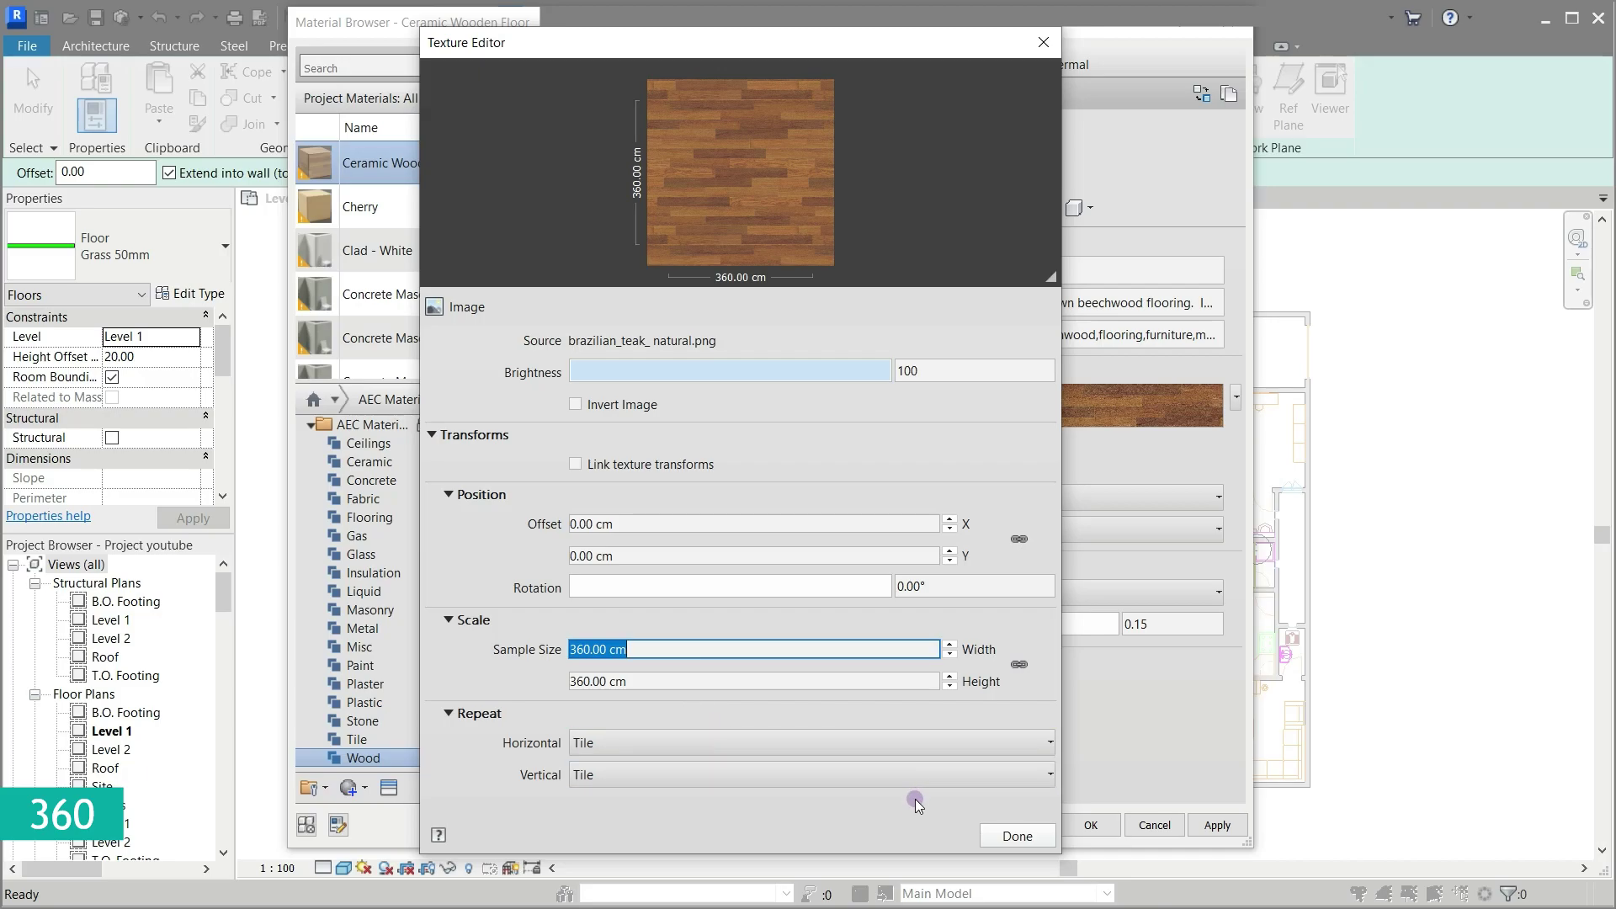
left_click(993, 833)
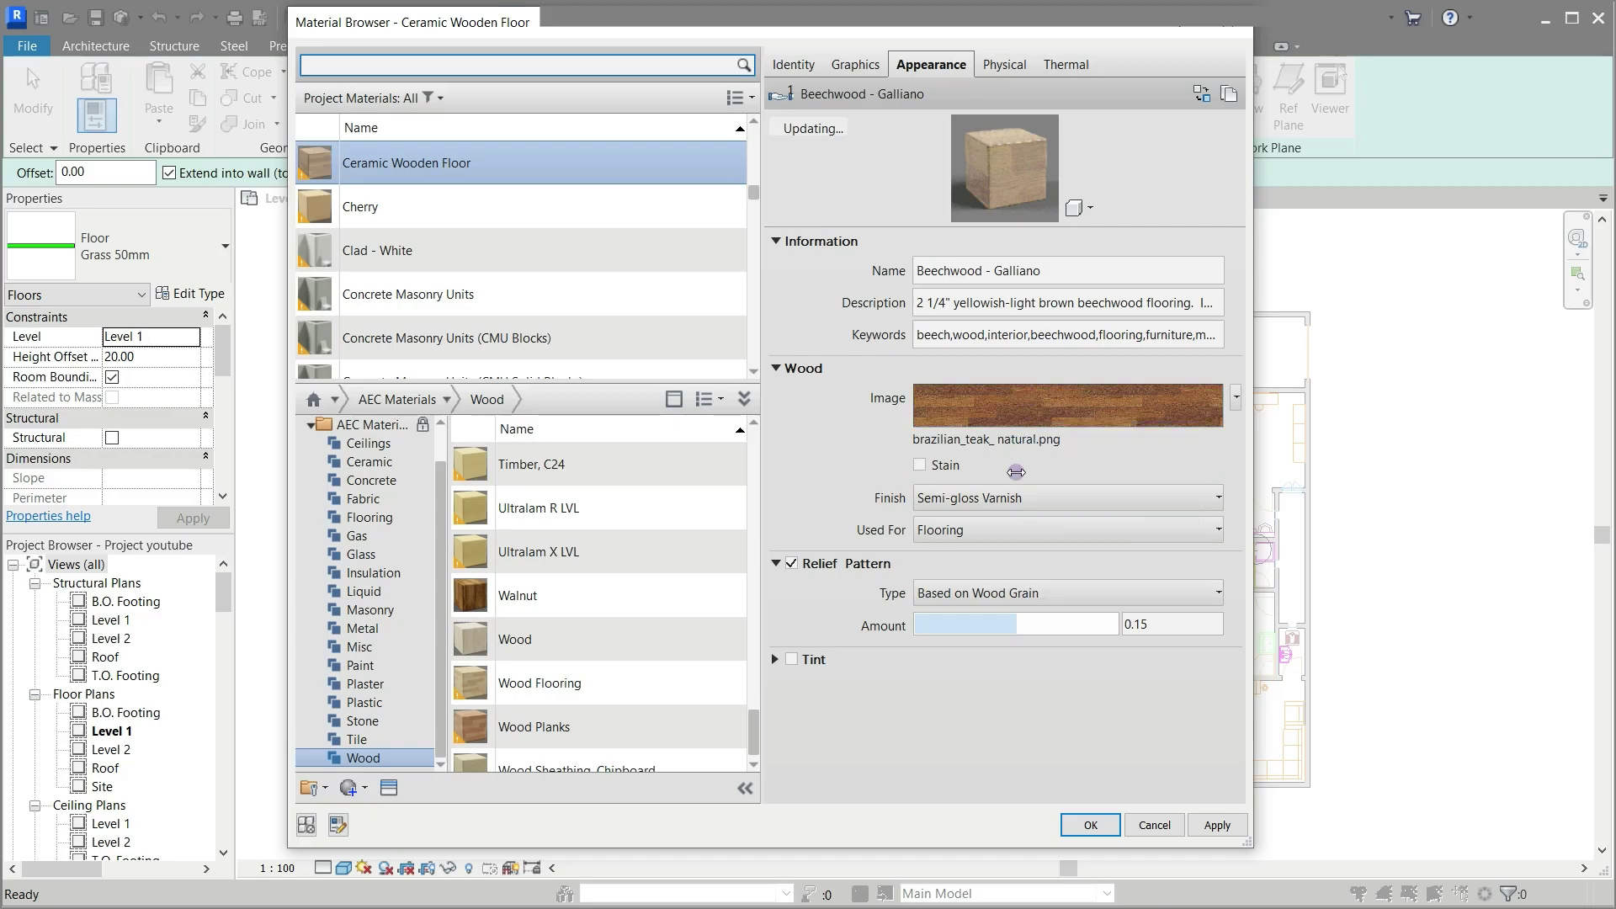
Step: Take the material's shading colour from its render appearance, switch that option off again, and lighten the colour to RGB 203 162 131
left_click(858, 65)
left_click(920, 120)
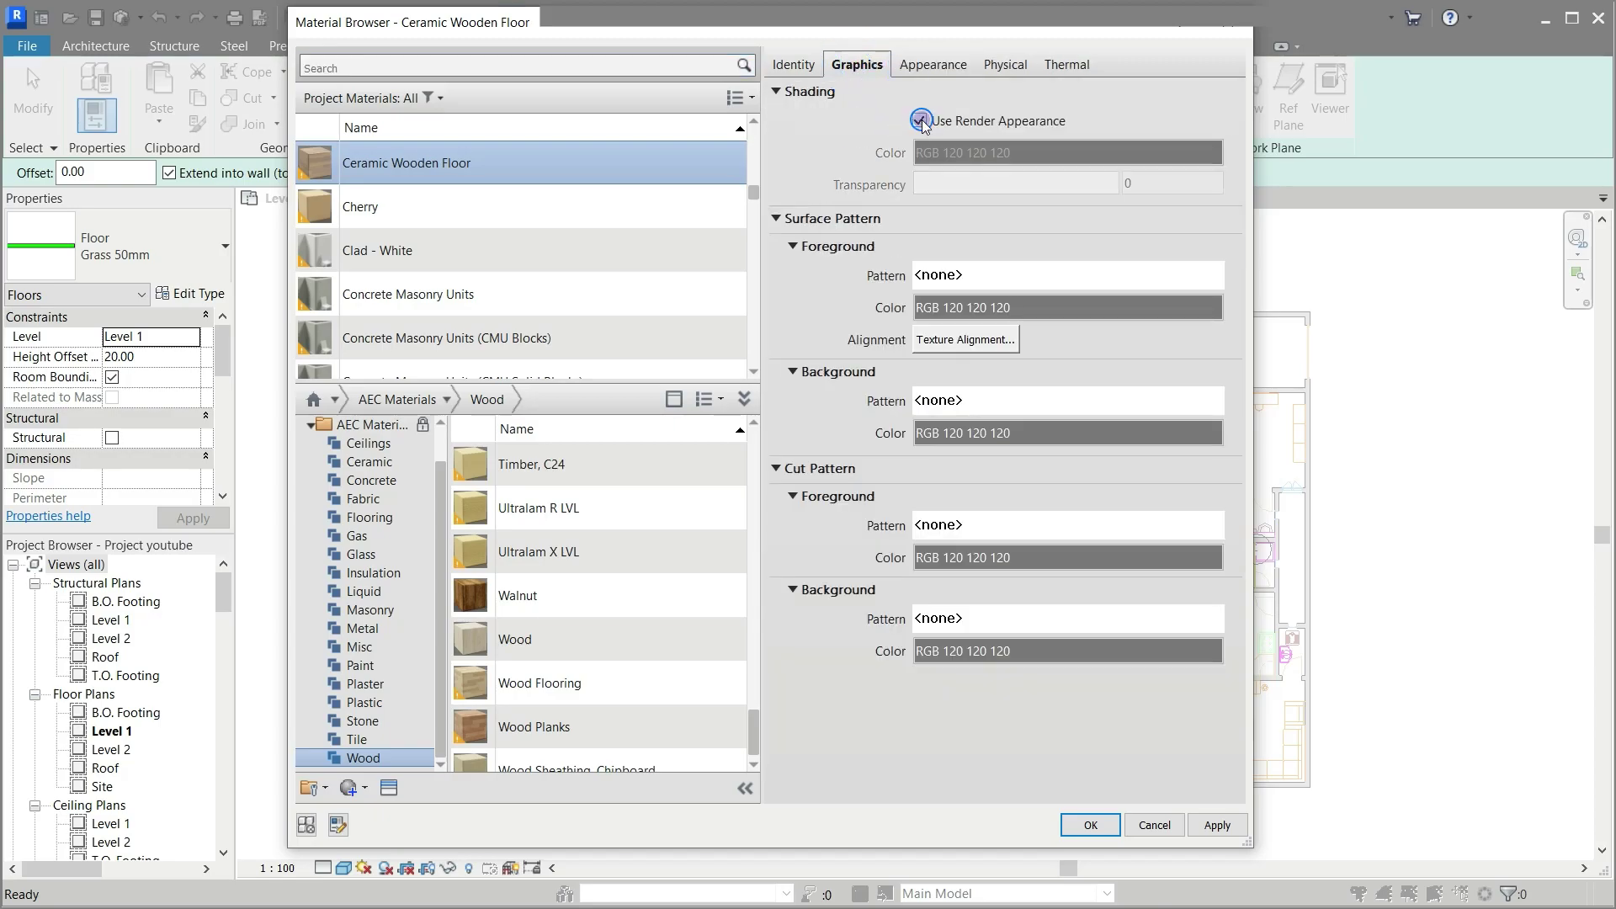
left_click(920, 120)
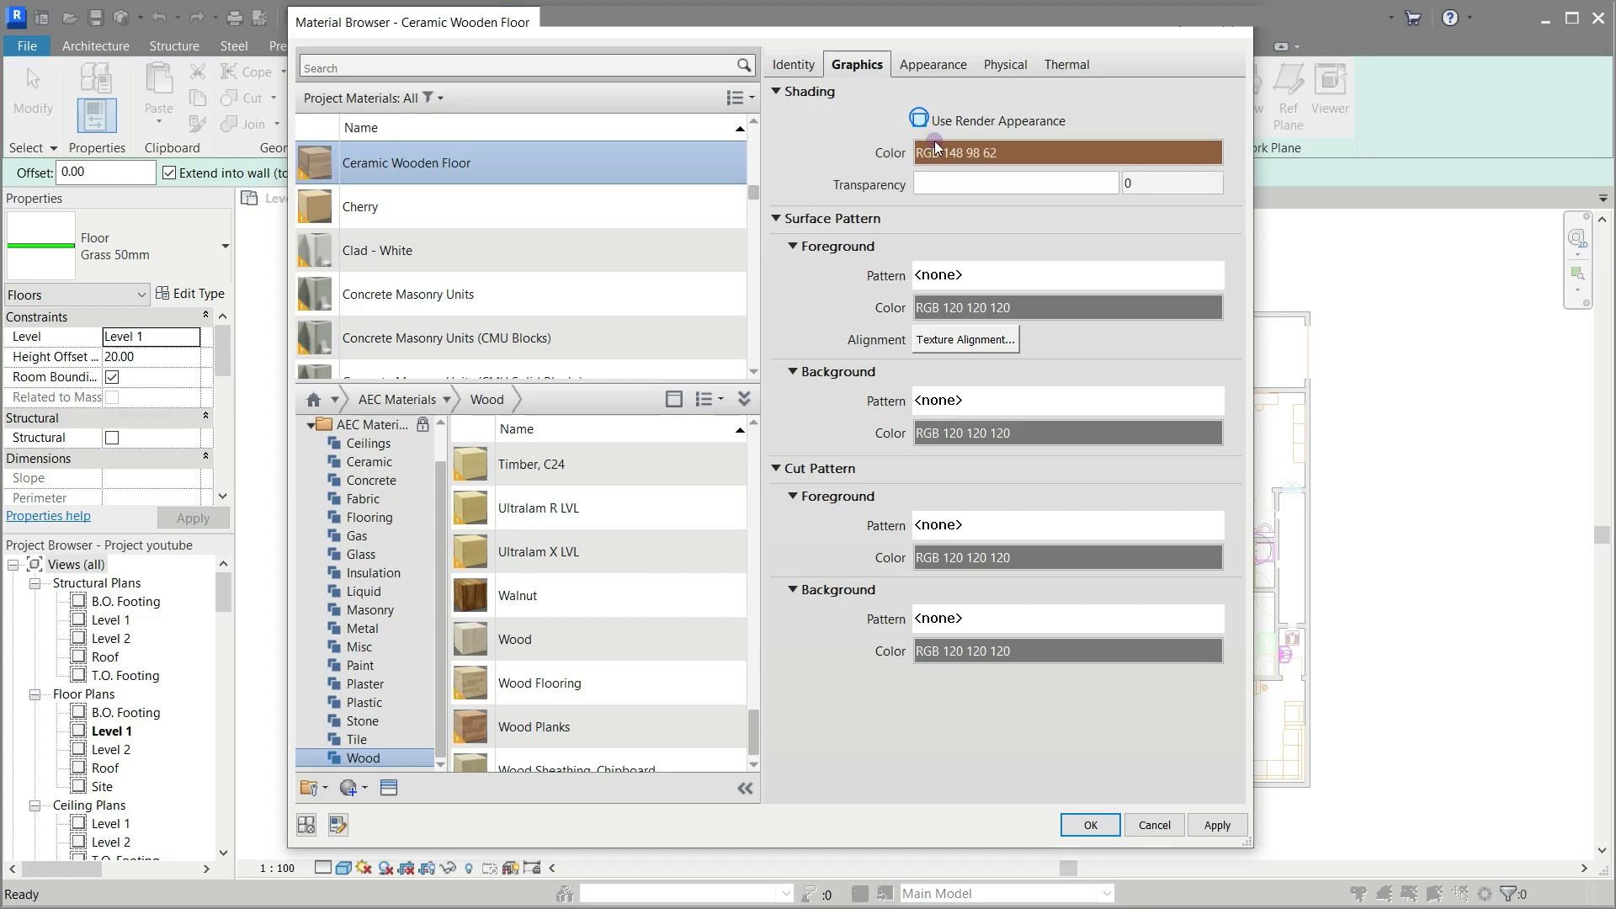
left_click(1179, 153)
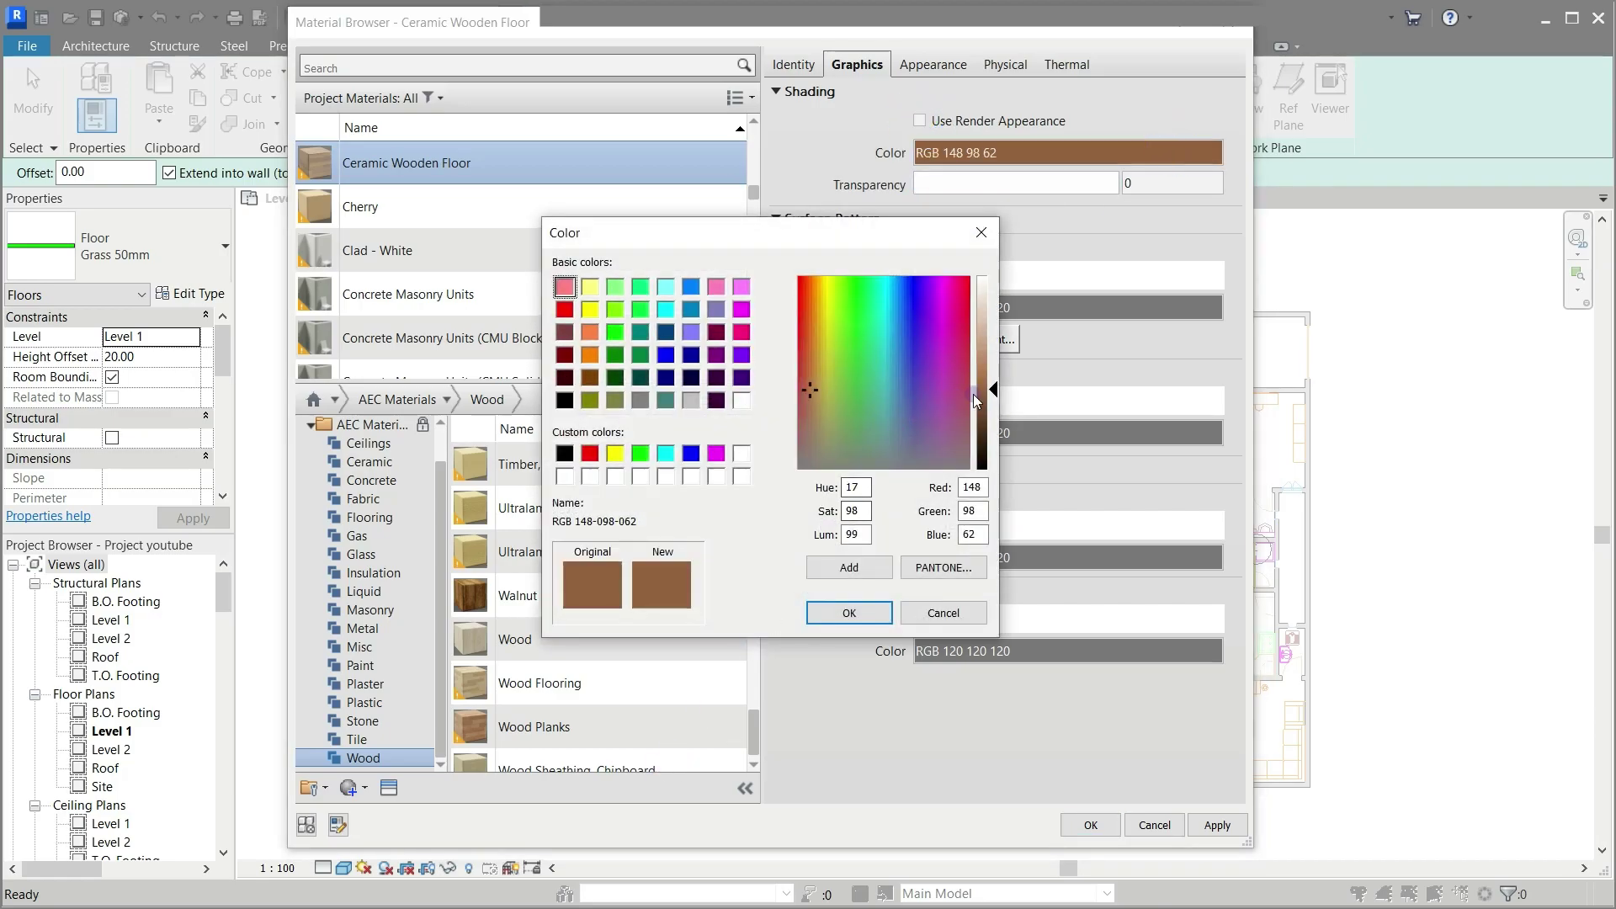
left_click_drag(994, 394, 994, 373)
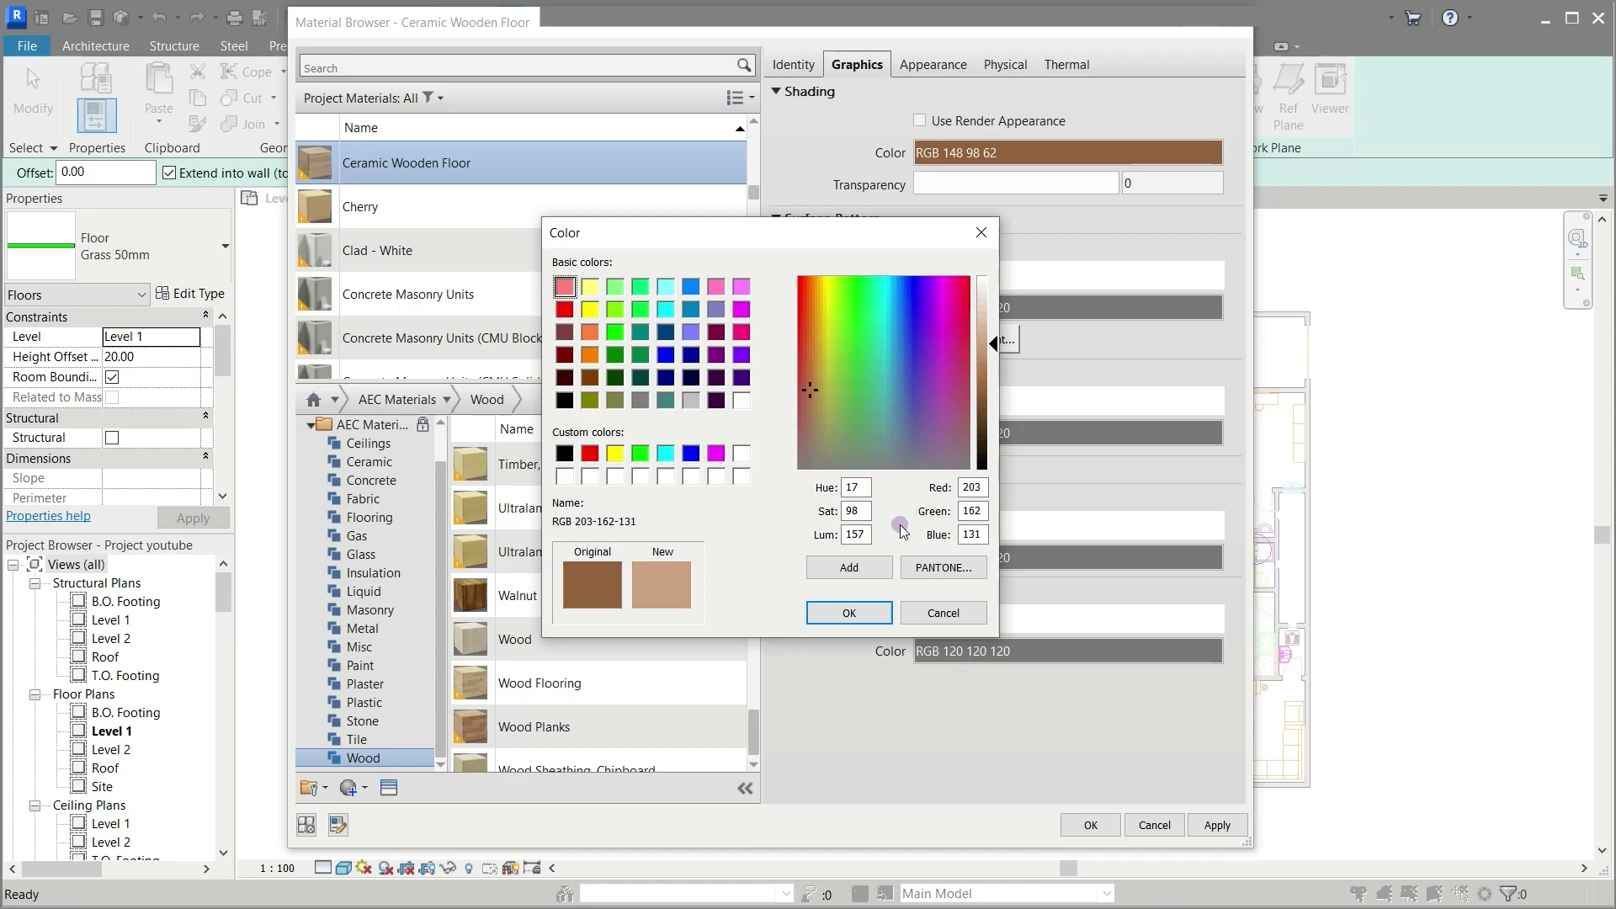
left_click(850, 612)
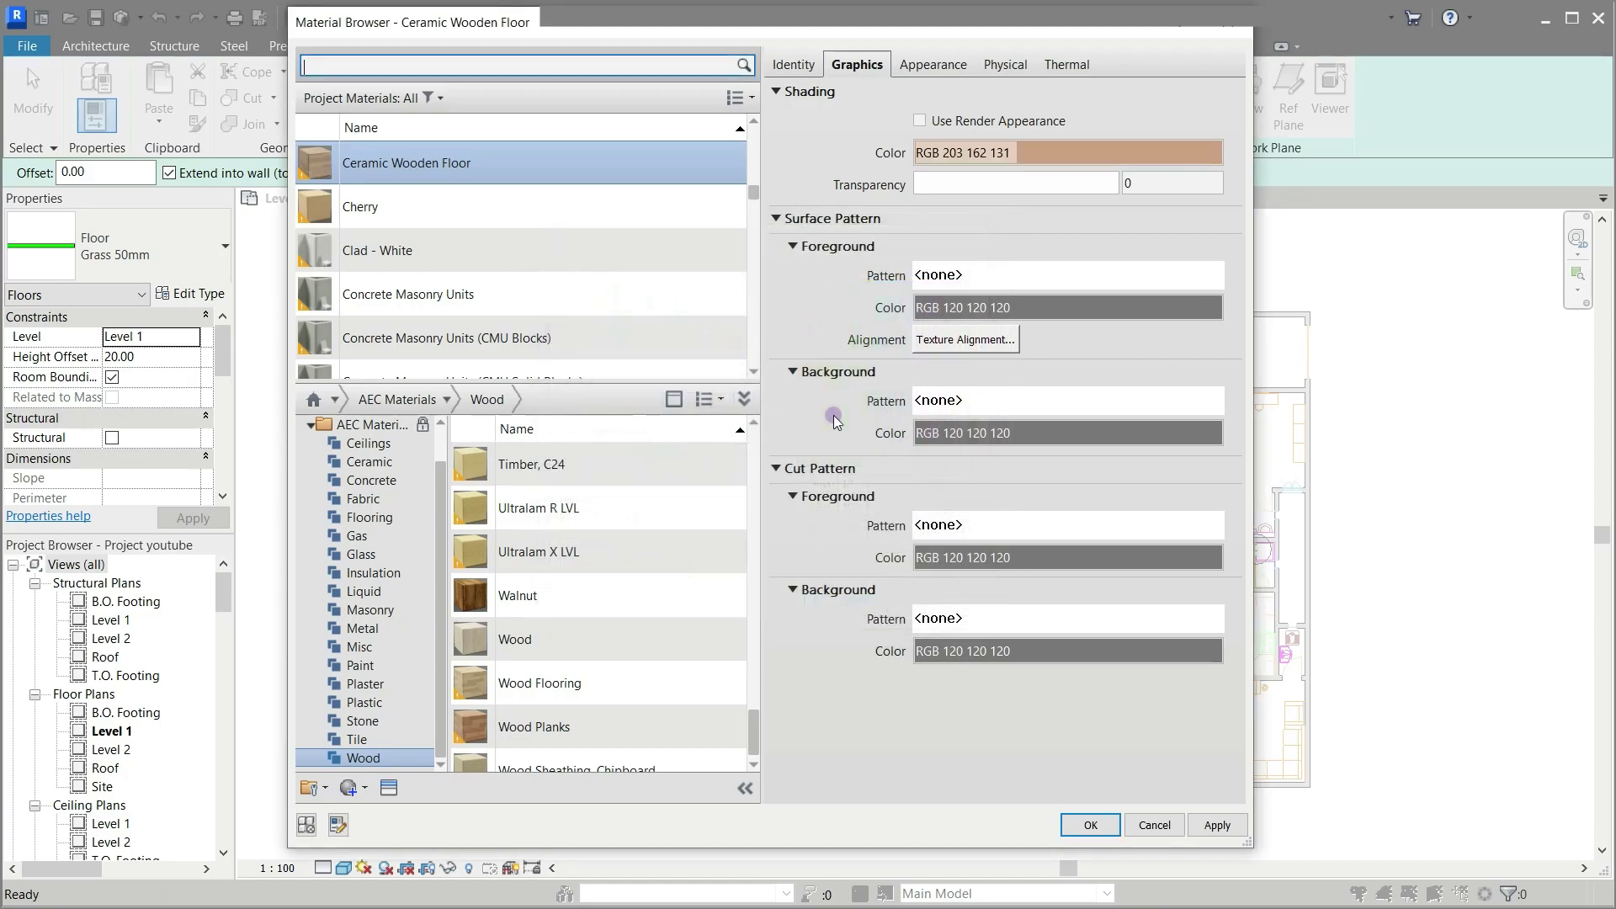
Step: Accept the Ceramic Wooden Floor material for the Structure layer and confirm the Ceramic 50mm type's assembly and properties
left_click(1091, 825)
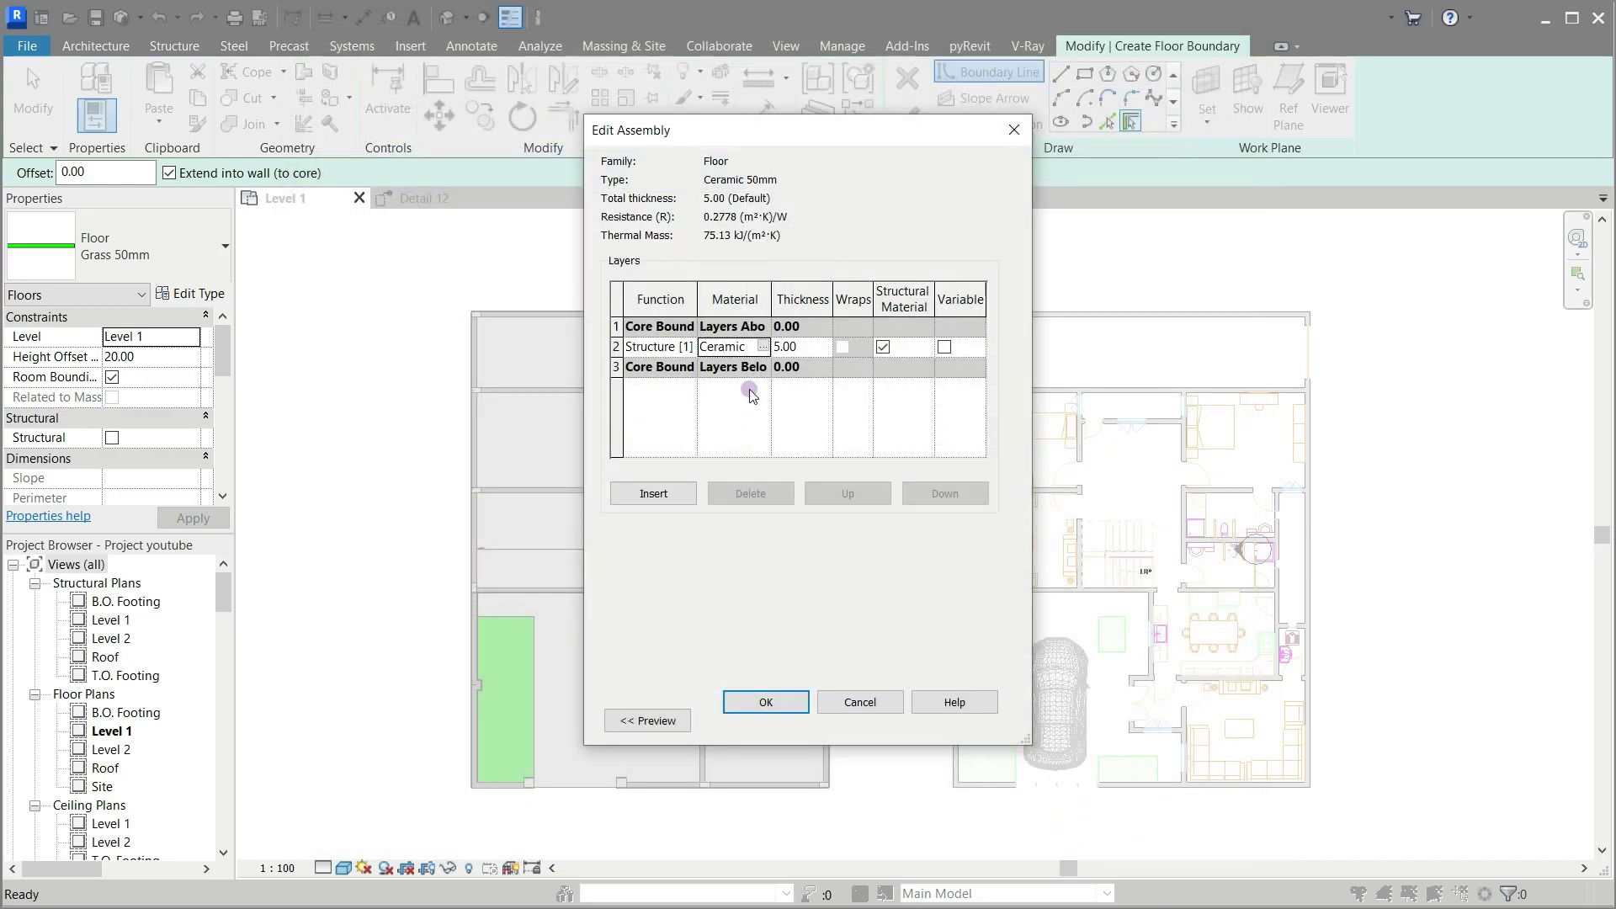
left_click(783, 688)
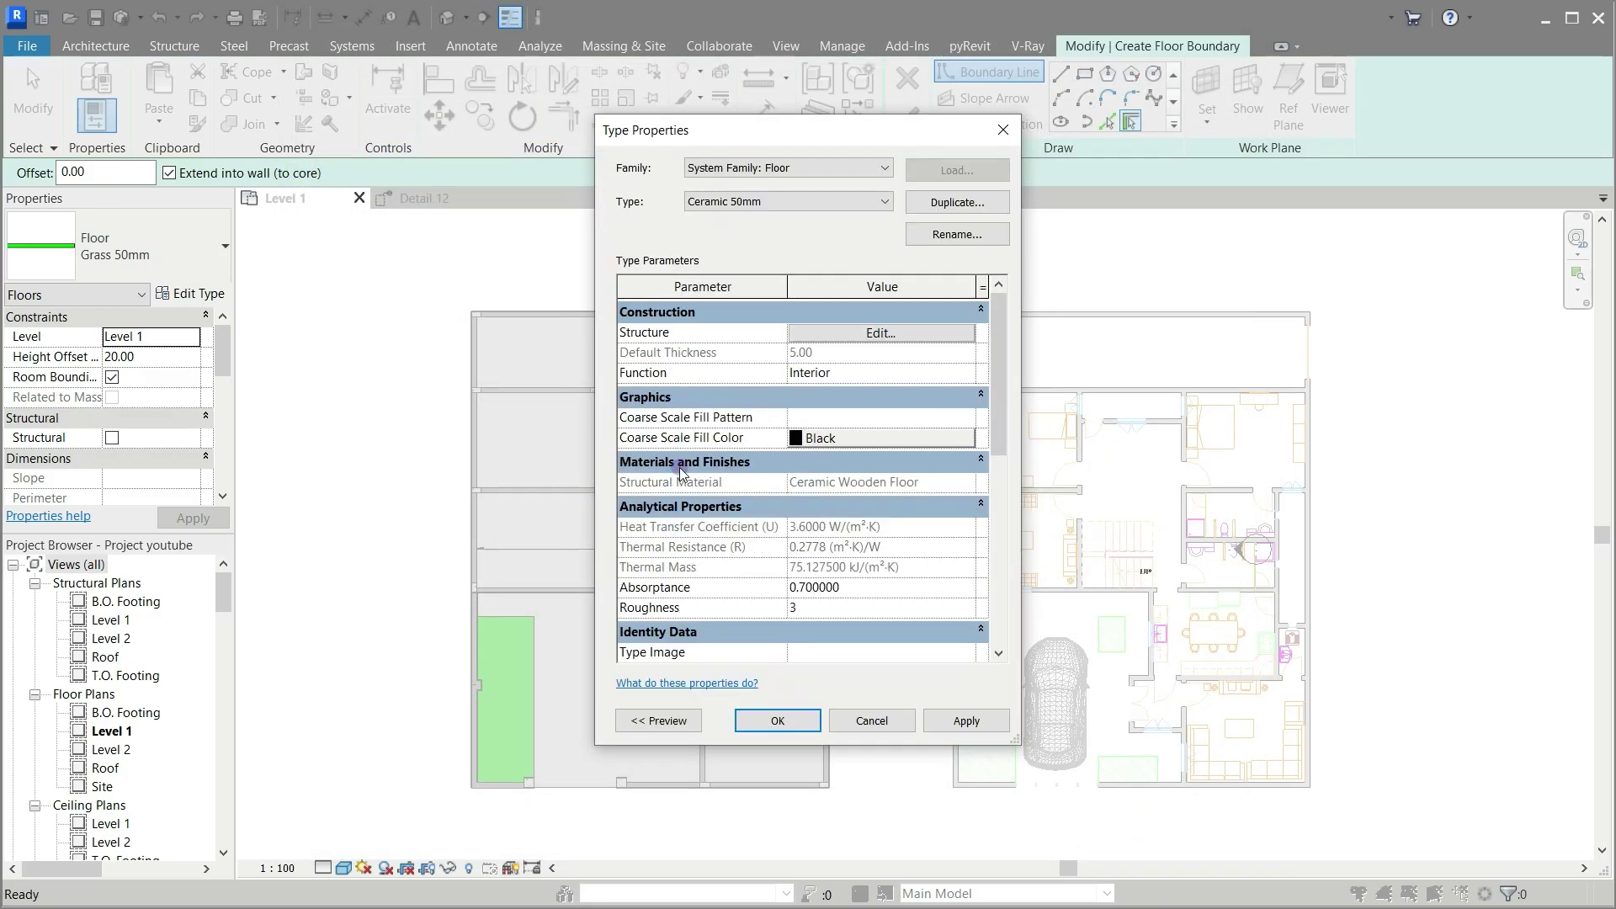
left_click(775, 720)
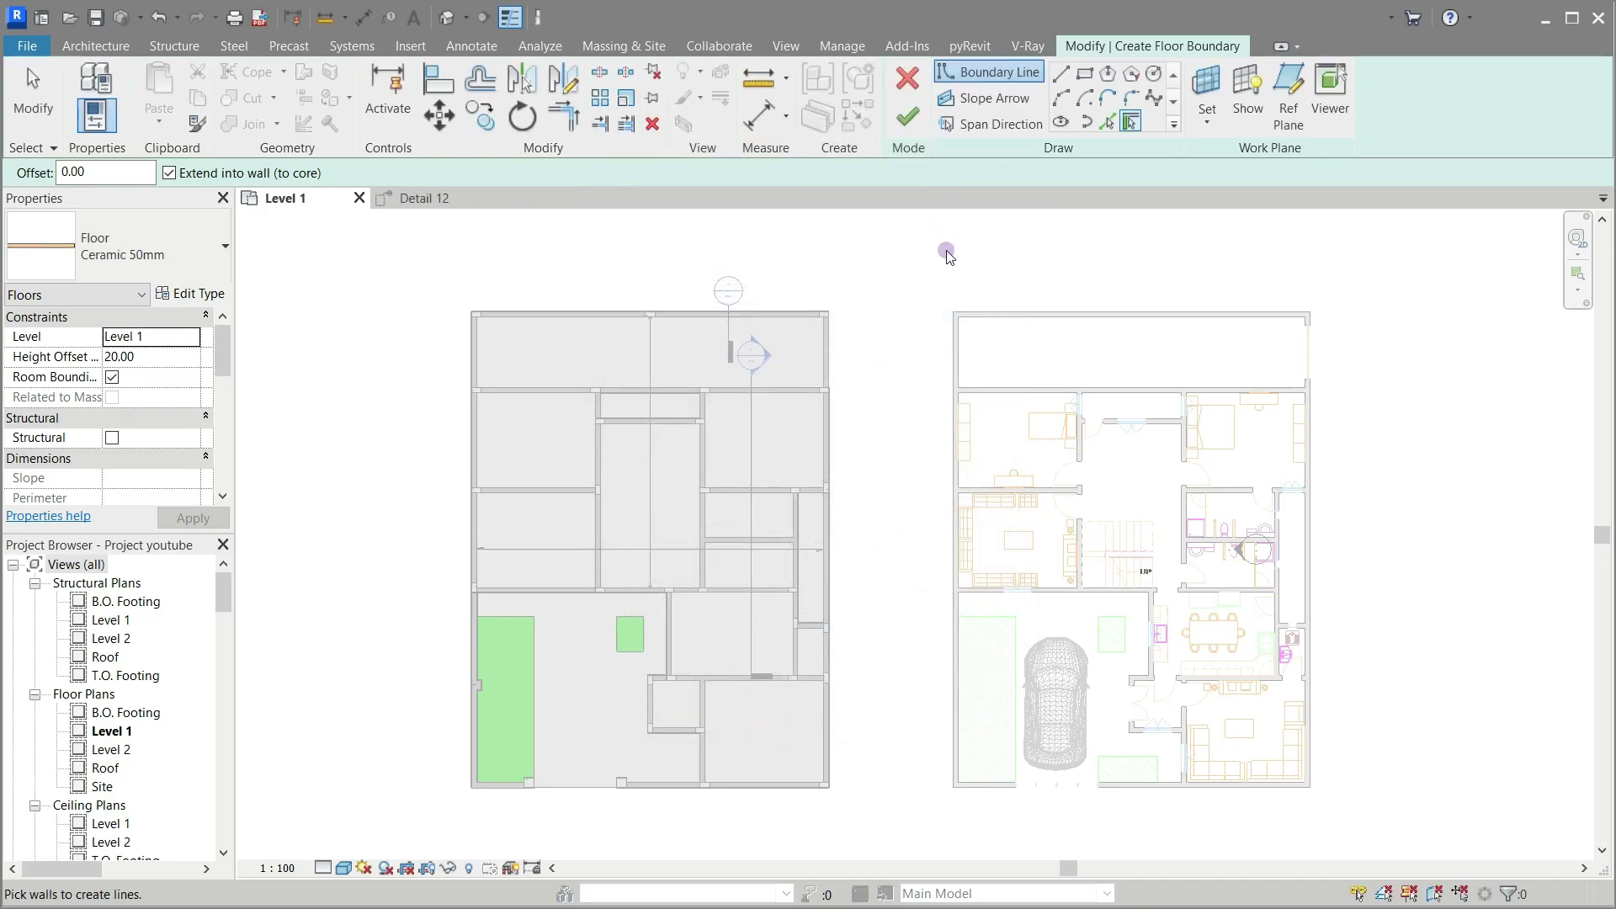
Step: Set the floor's height offset to 25 and sketch a rectangular boundary along the inner wall faces of the upper-left bedroom
left_click(1086, 75)
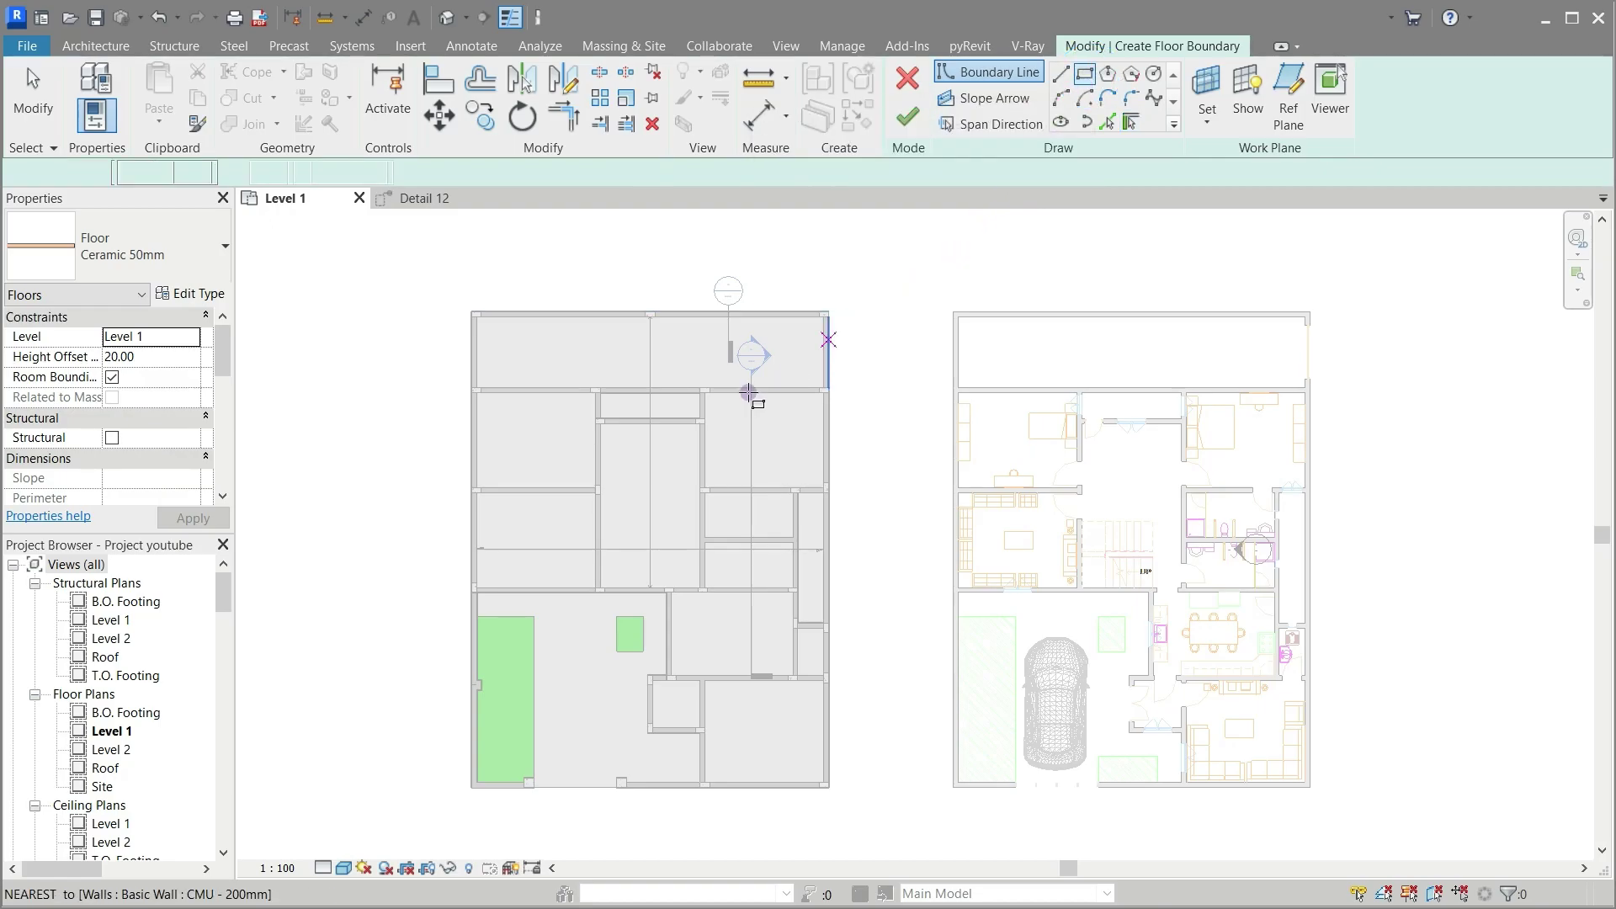
scroll(460, 357, "up", 5)
left_click(459, 357)
scroll(530, 433, "down", 2)
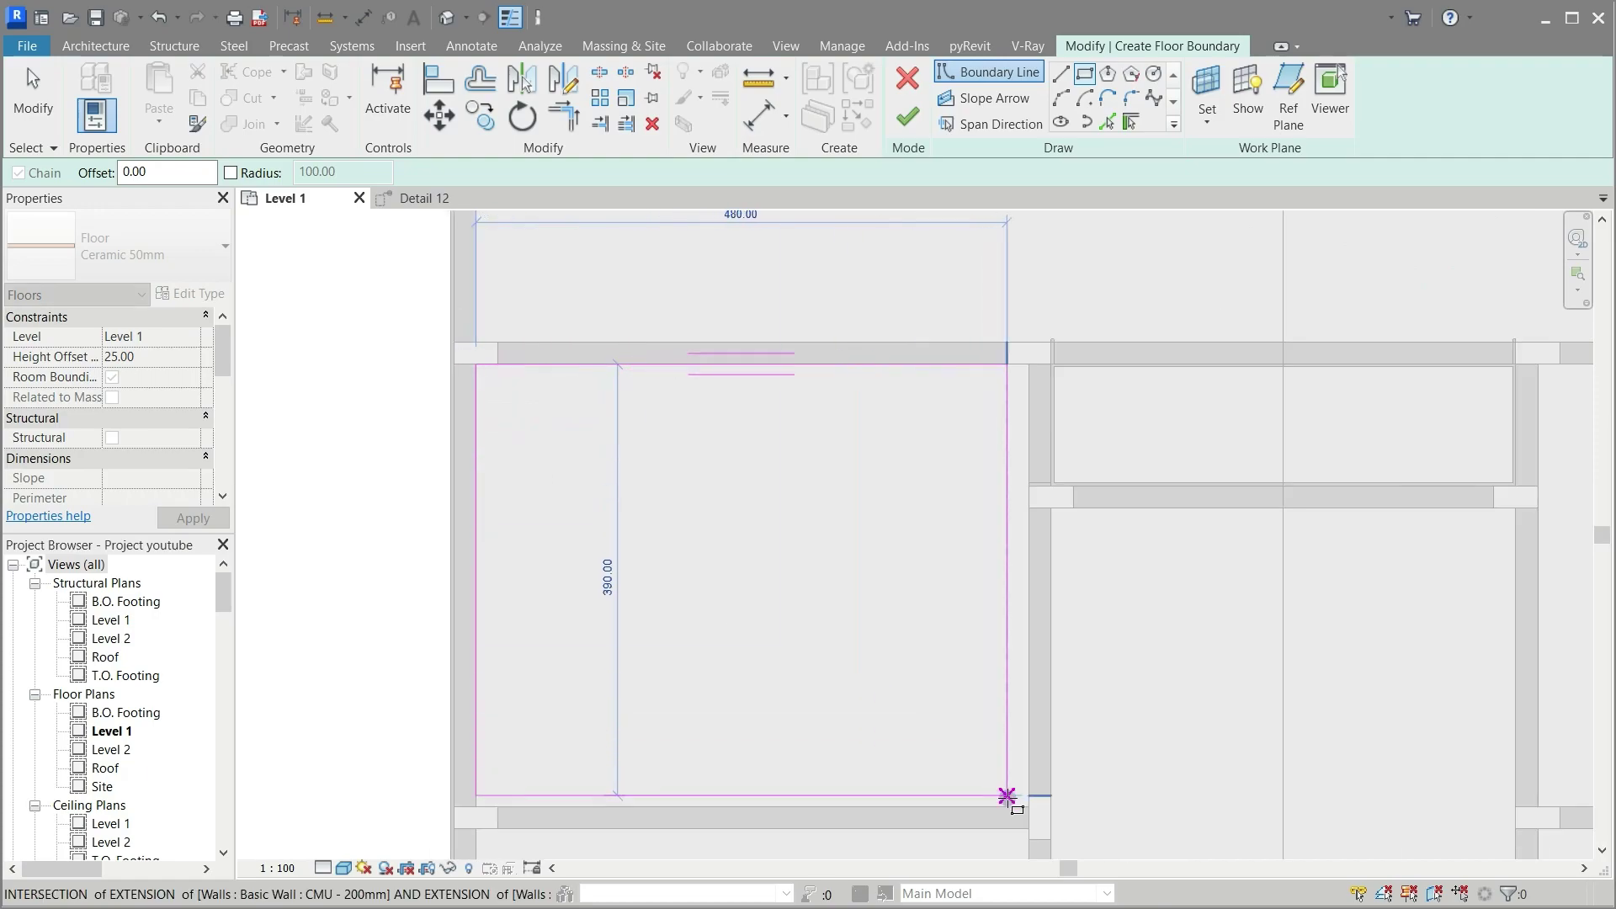
left_click(1010, 797)
Step: Sketch a rectangular floor boundary along the inner wall faces of the central stair hall
scroll(525, 446, "down", 3)
scroll(802, 504, "up", 3)
left_click(784, 469)
scroll(867, 505, "down", 4)
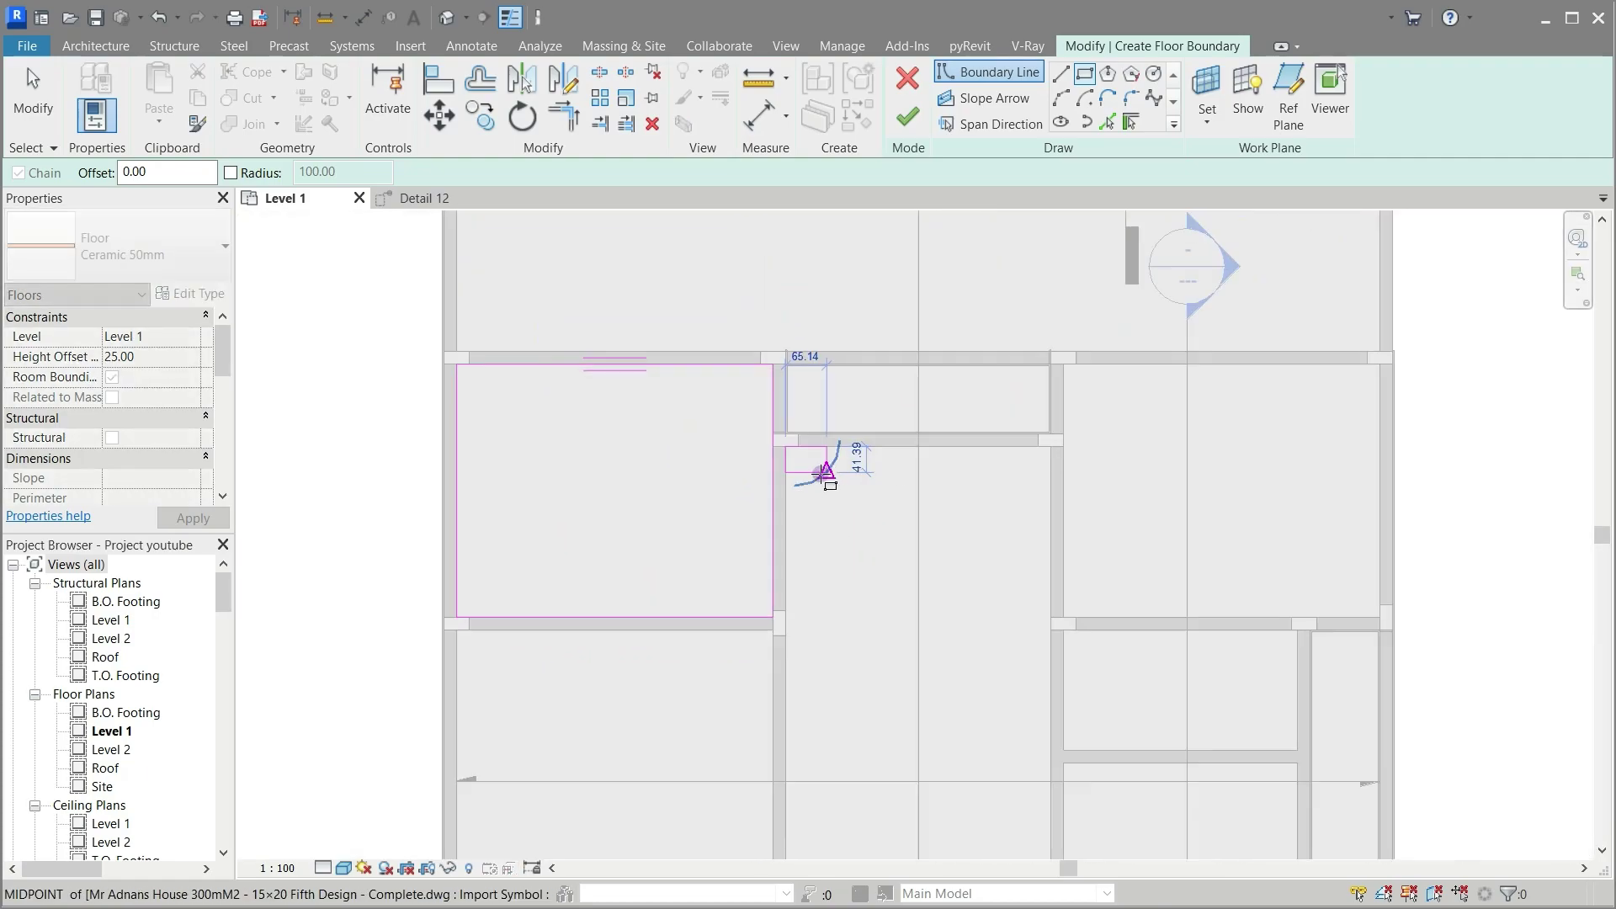
scroll(999, 783, "up", 3)
left_click(993, 779)
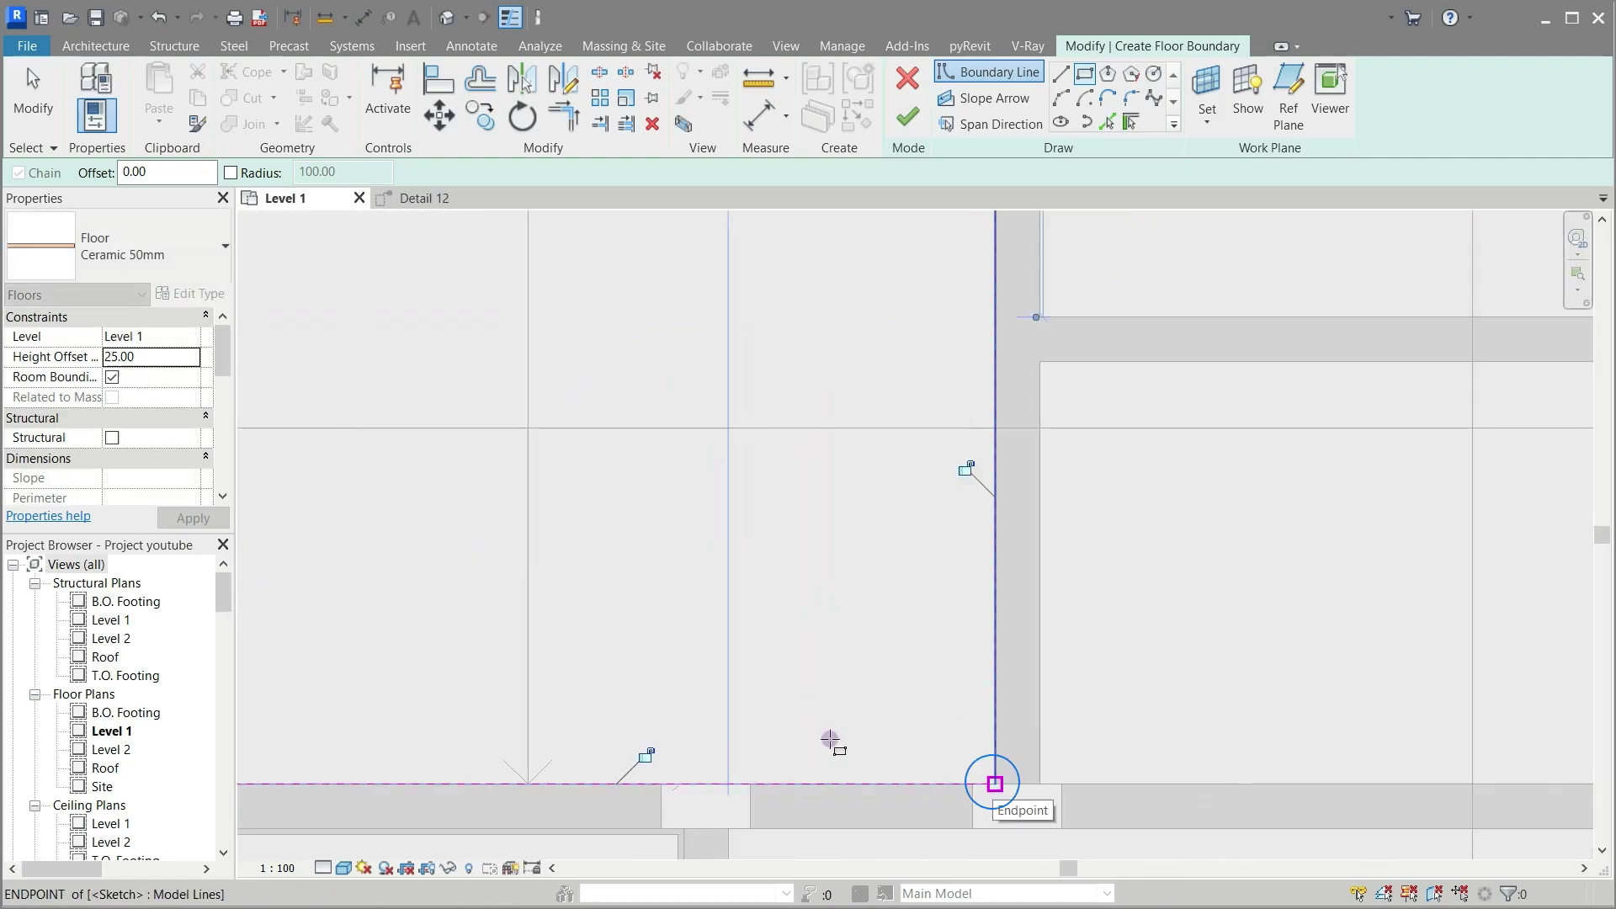
Step: Sketch a rectangular floor boundary inside the walls of the upper-right bedroom
scroll(876, 452, "down", 4)
scroll(929, 446, "up", 4)
left_click(833, 330)
scroll(859, 378, "down", 4)
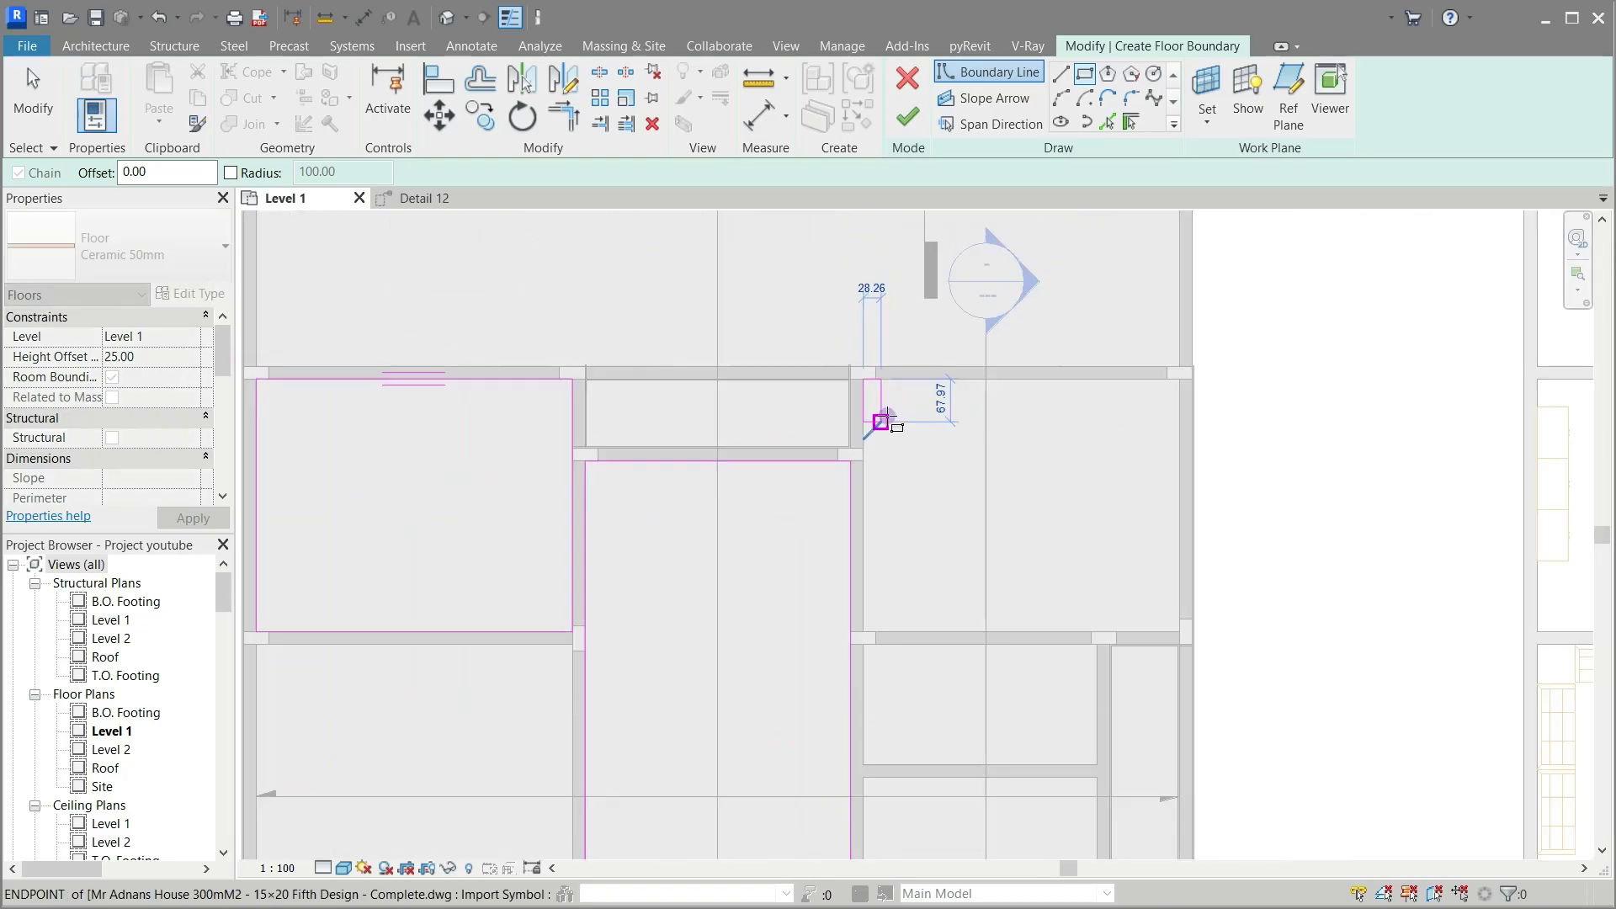
scroll(1175, 619, "up", 4)
left_click(1167, 607)
Step: Sketch a rectangular floor boundary inside the sitting room directly below the upper-left bedroom
scroll(856, 400, "down", 5)
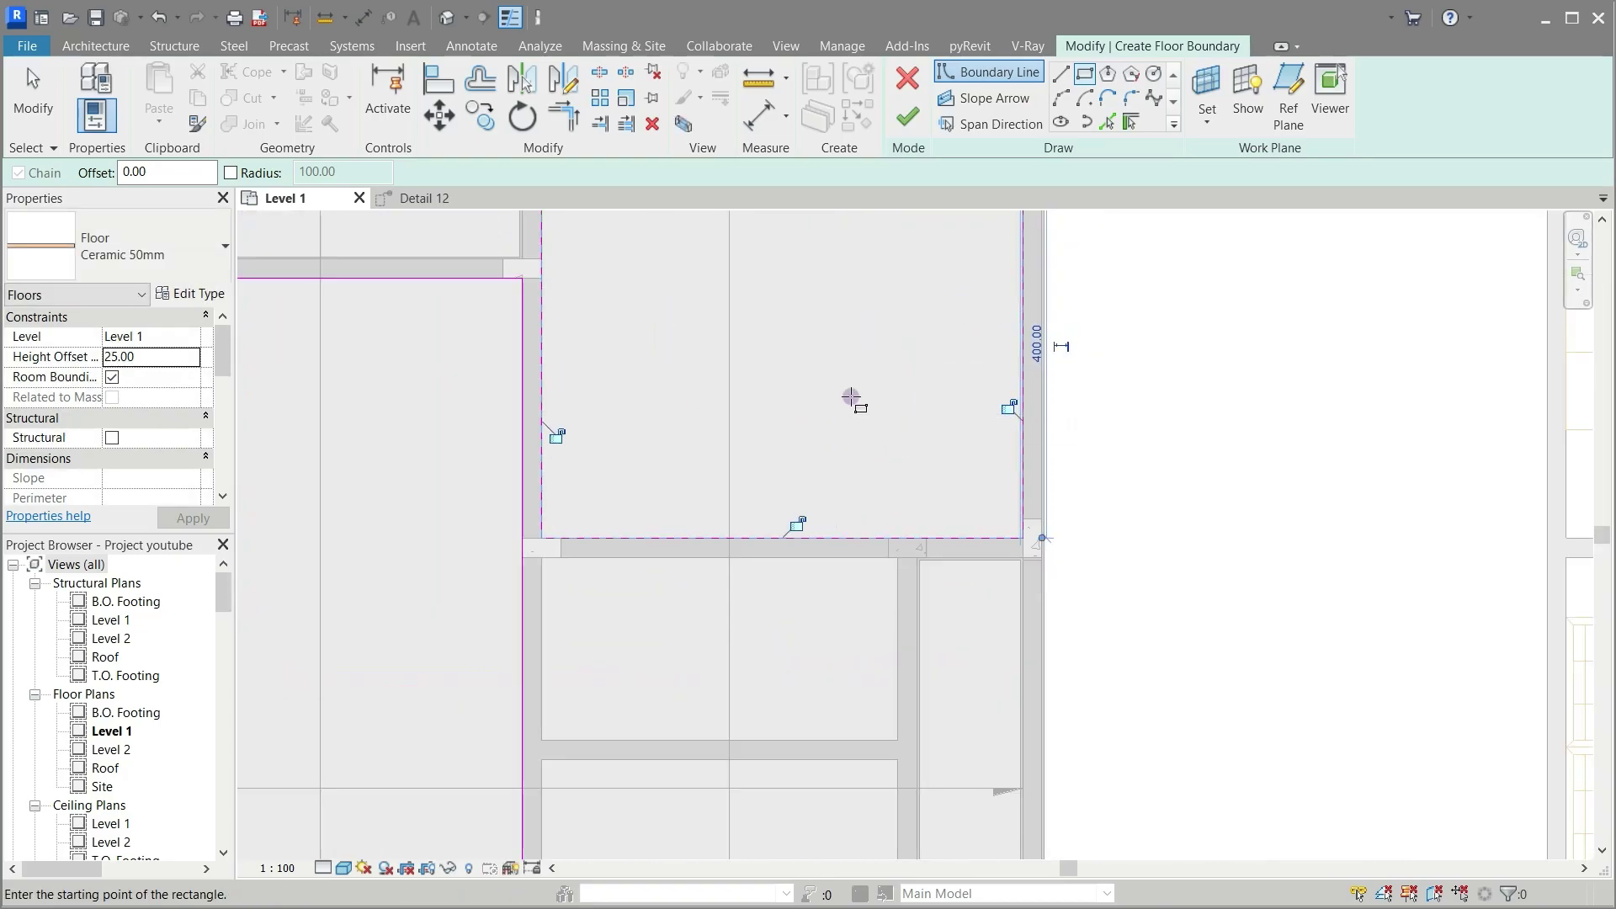
scroll(455, 429, "up", 5)
left_click(433, 405)
scroll(522, 337, "down", 4)
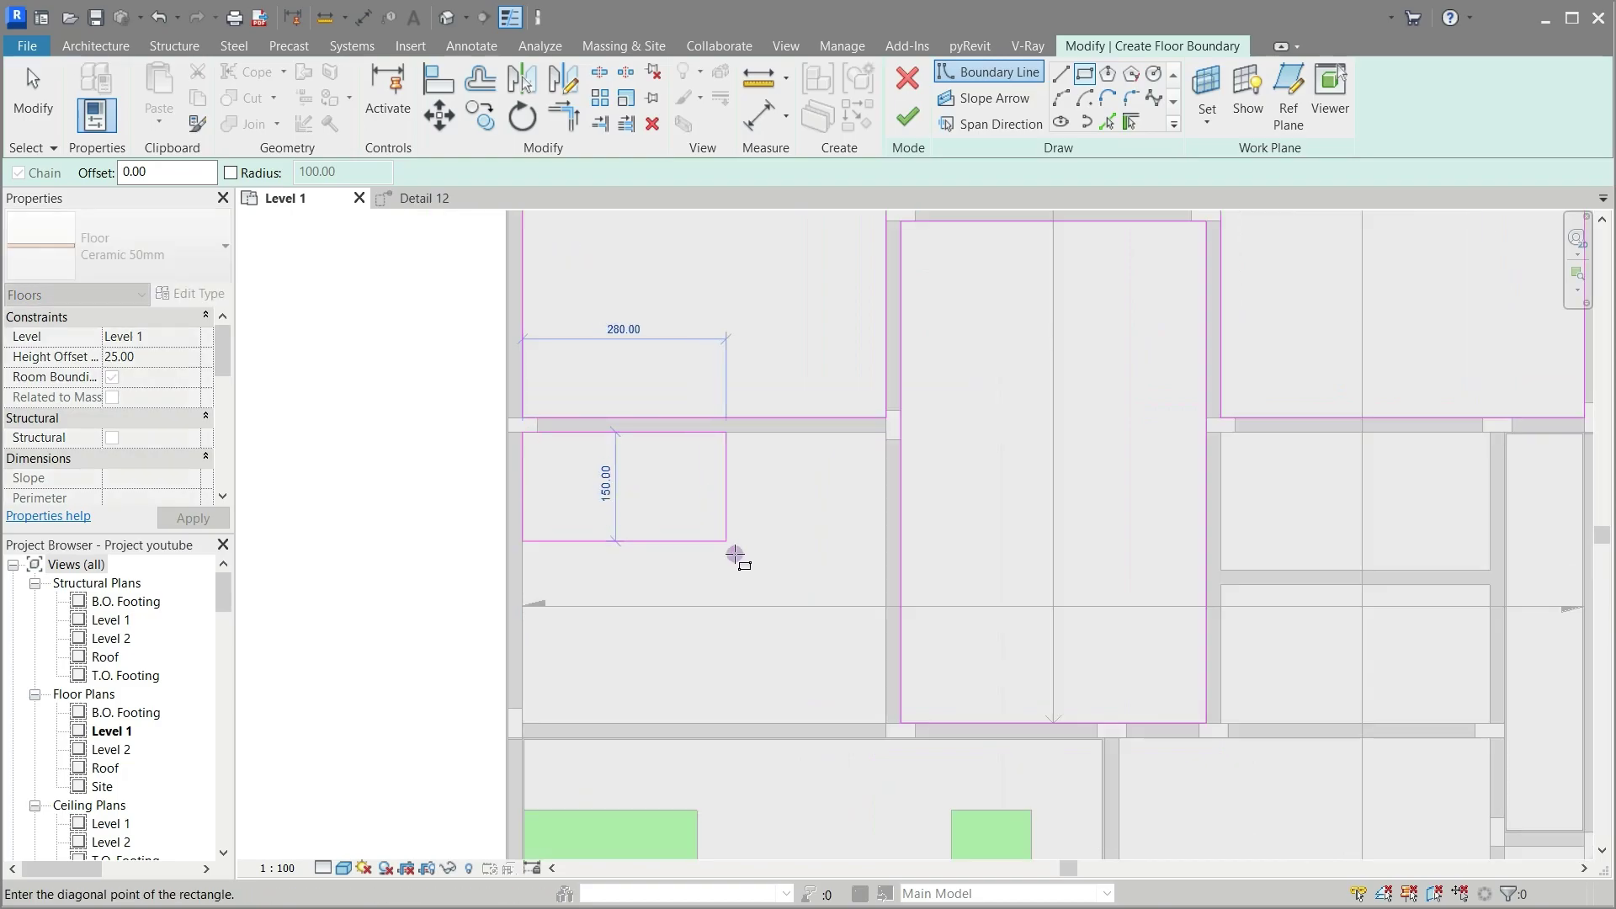
left_click(884, 721)
Step: Sketch a rectangular floor boundary inside the kitchen and dining room, below and to the right of the stair hall
scroll(632, 463, "down", 1)
scroll(627, 467, "up", 4)
scroll(842, 505, "down", 7)
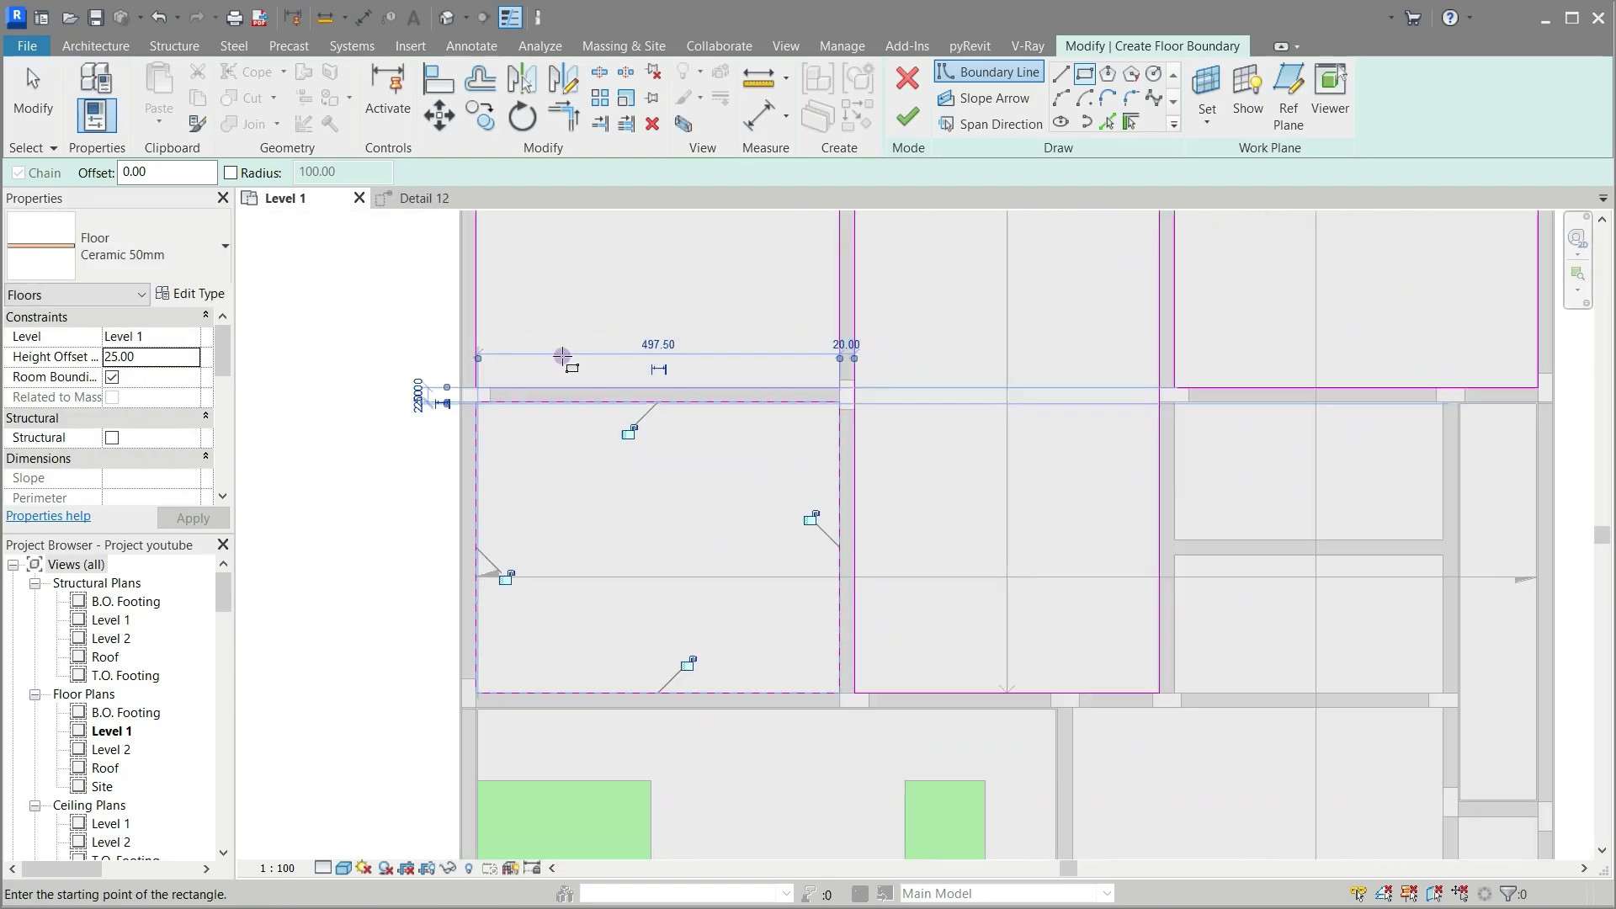
scroll(876, 495, "up", 3)
scroll(725, 519, "up", 2)
left_click(552, 396)
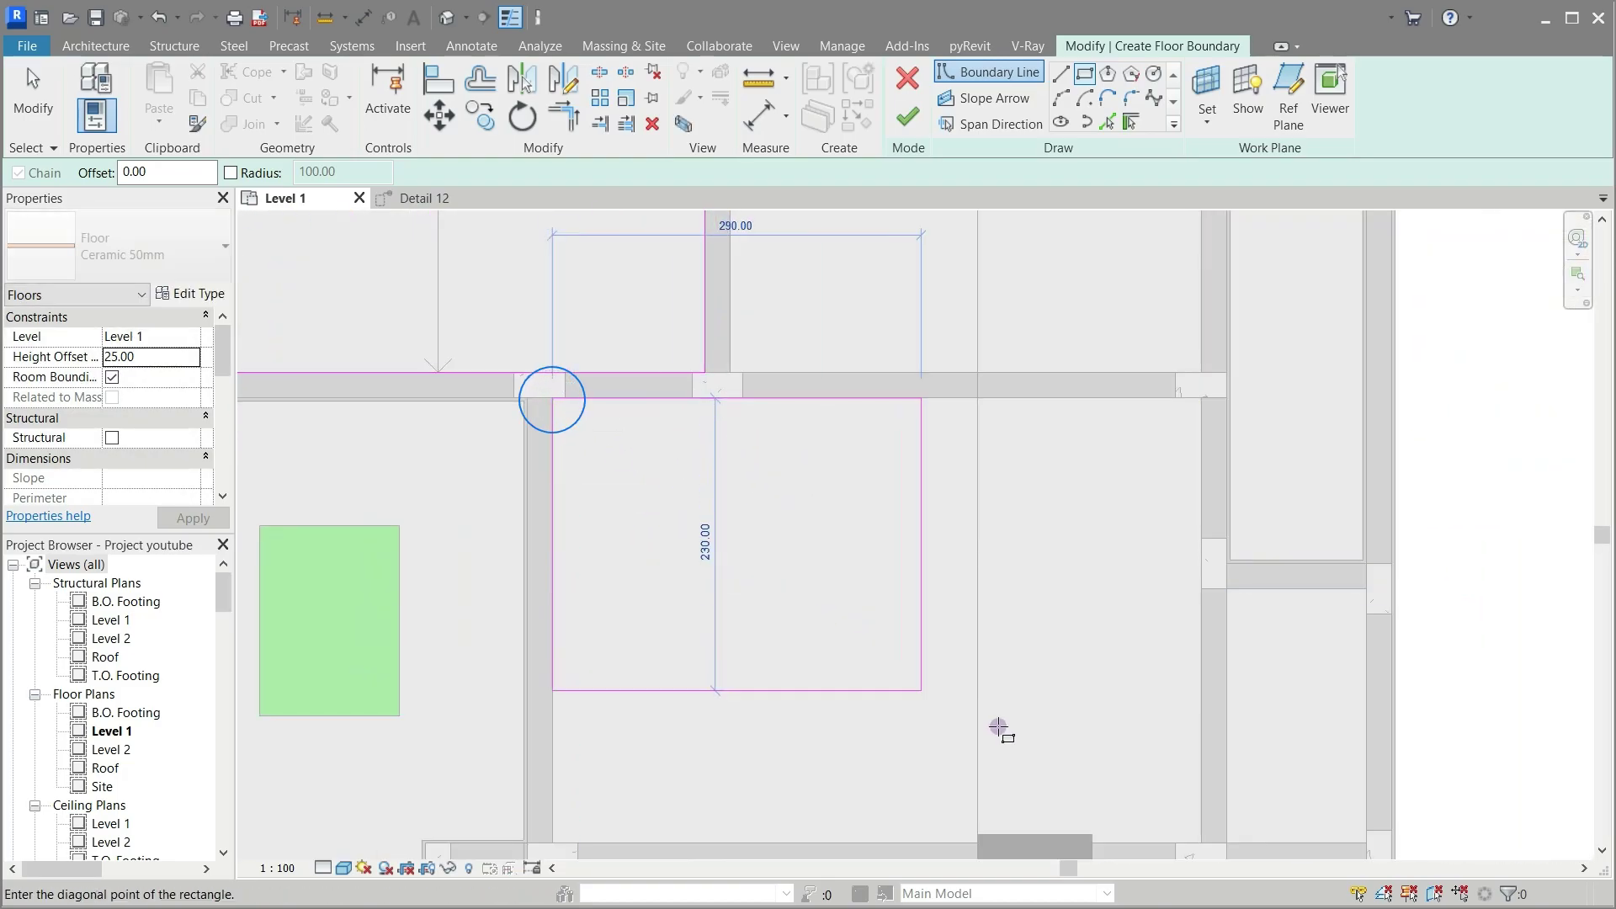
left_click(1201, 841)
Step: Sketch a rectangular floor boundary inside the lower-right living room
scroll(796, 543, "down", 3)
scroll(1053, 548, "up", 2)
left_click(963, 534)
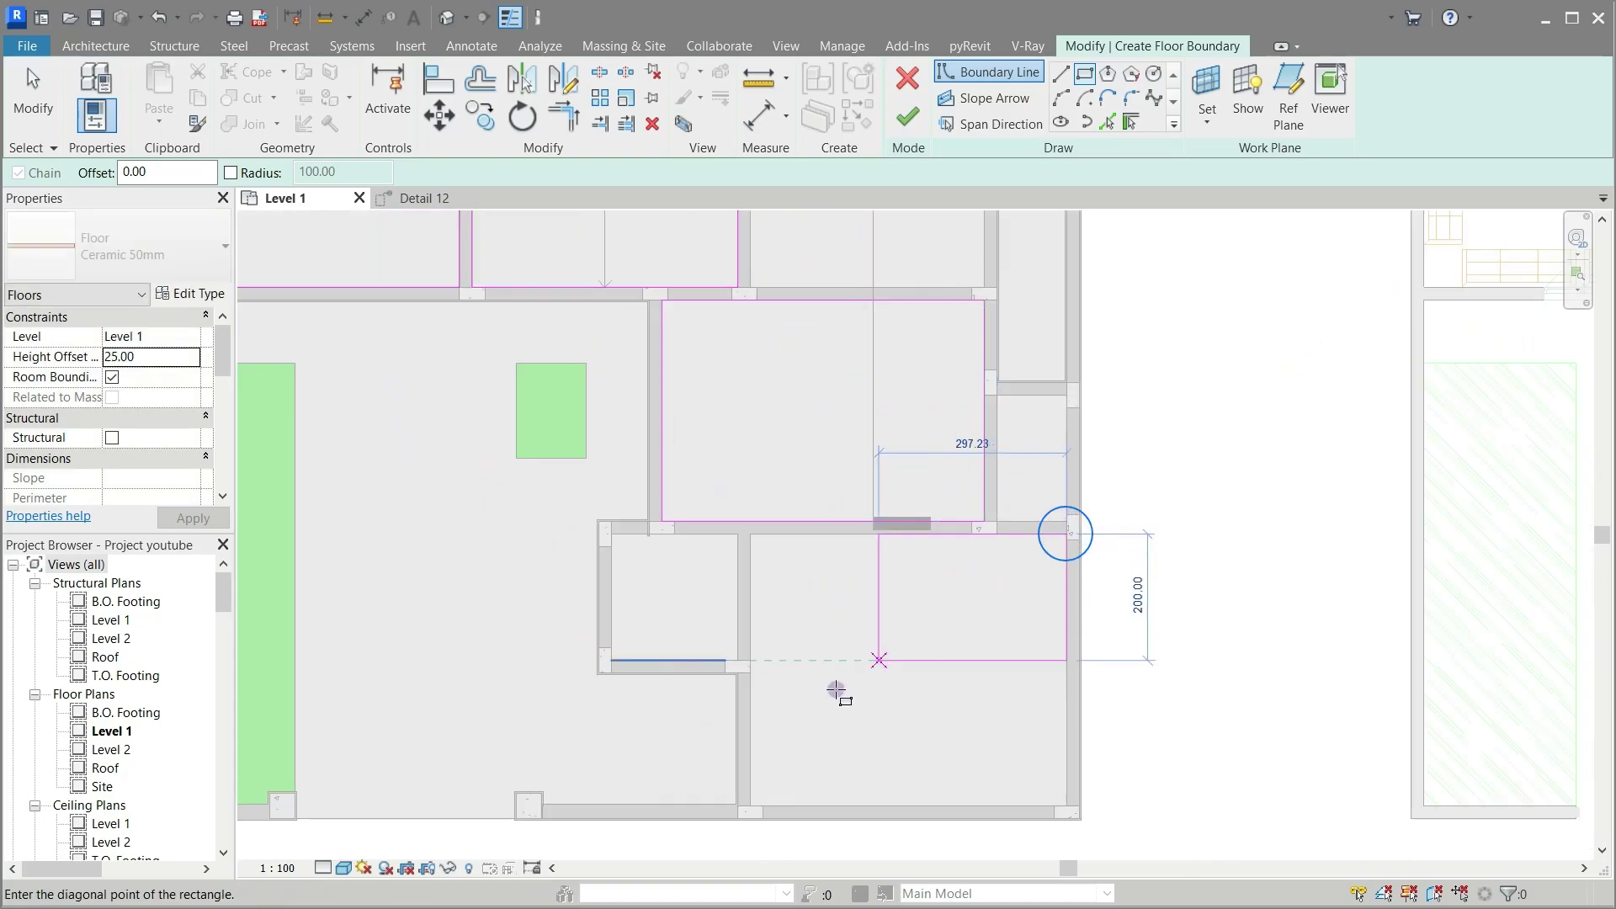
scroll(835, 850, "up", 5)
left_click(835, 850)
Step: Sketch a rectangular floor boundary inside the small entrance room adjoining the living room's left wall
scroll(791, 497, "down", 3)
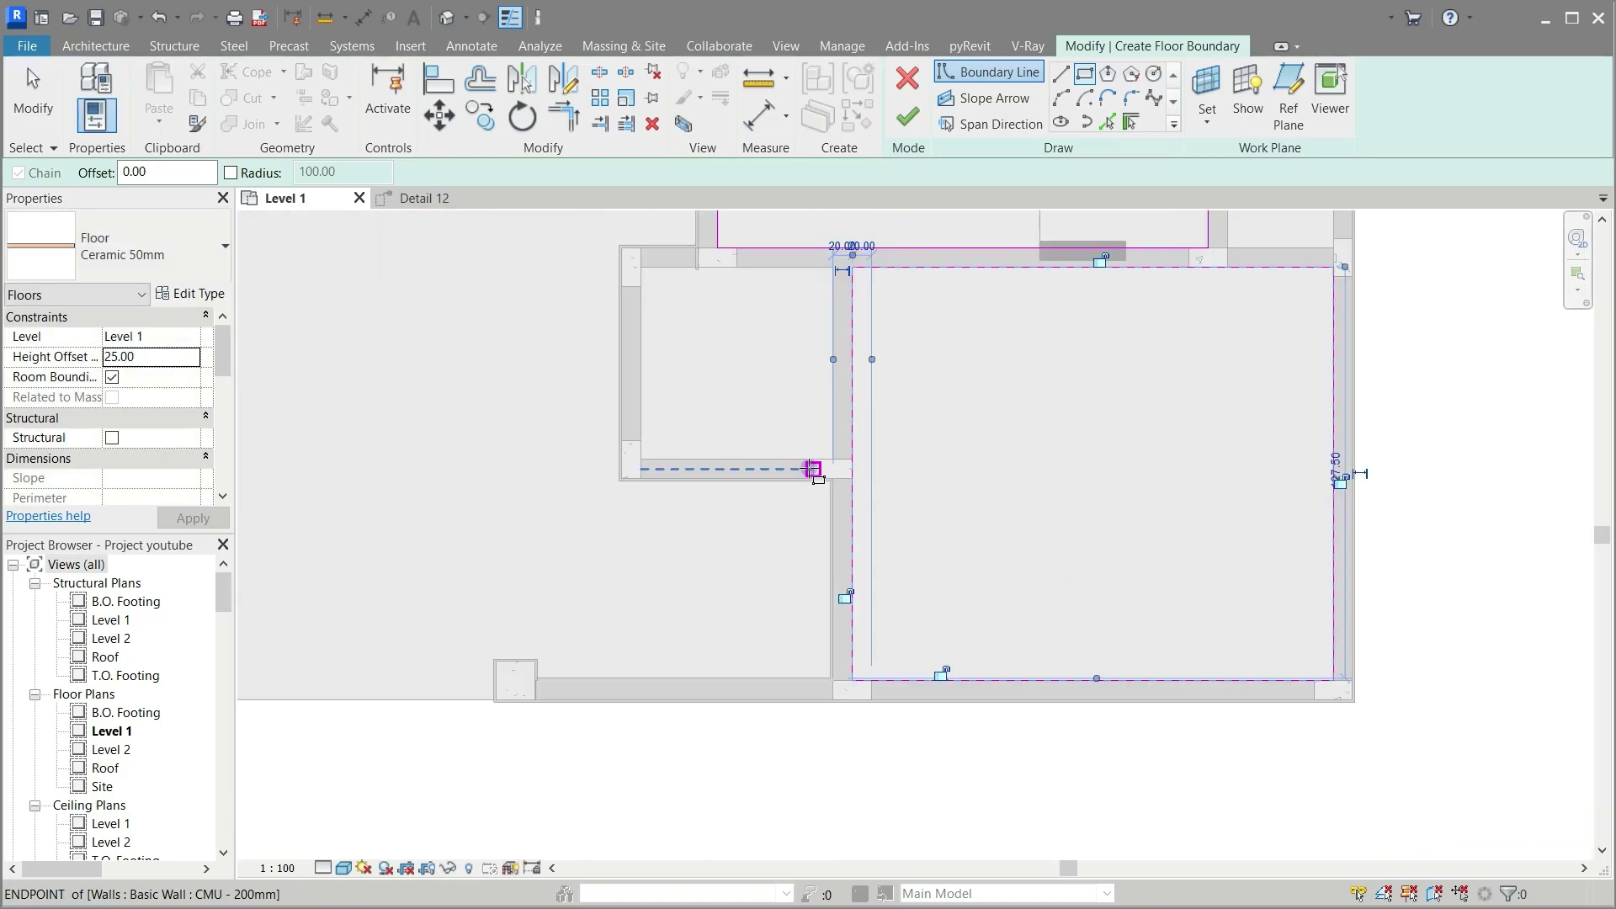
scroll(811, 469, "up", 3)
left_click(877, 252)
left_click(492, 640)
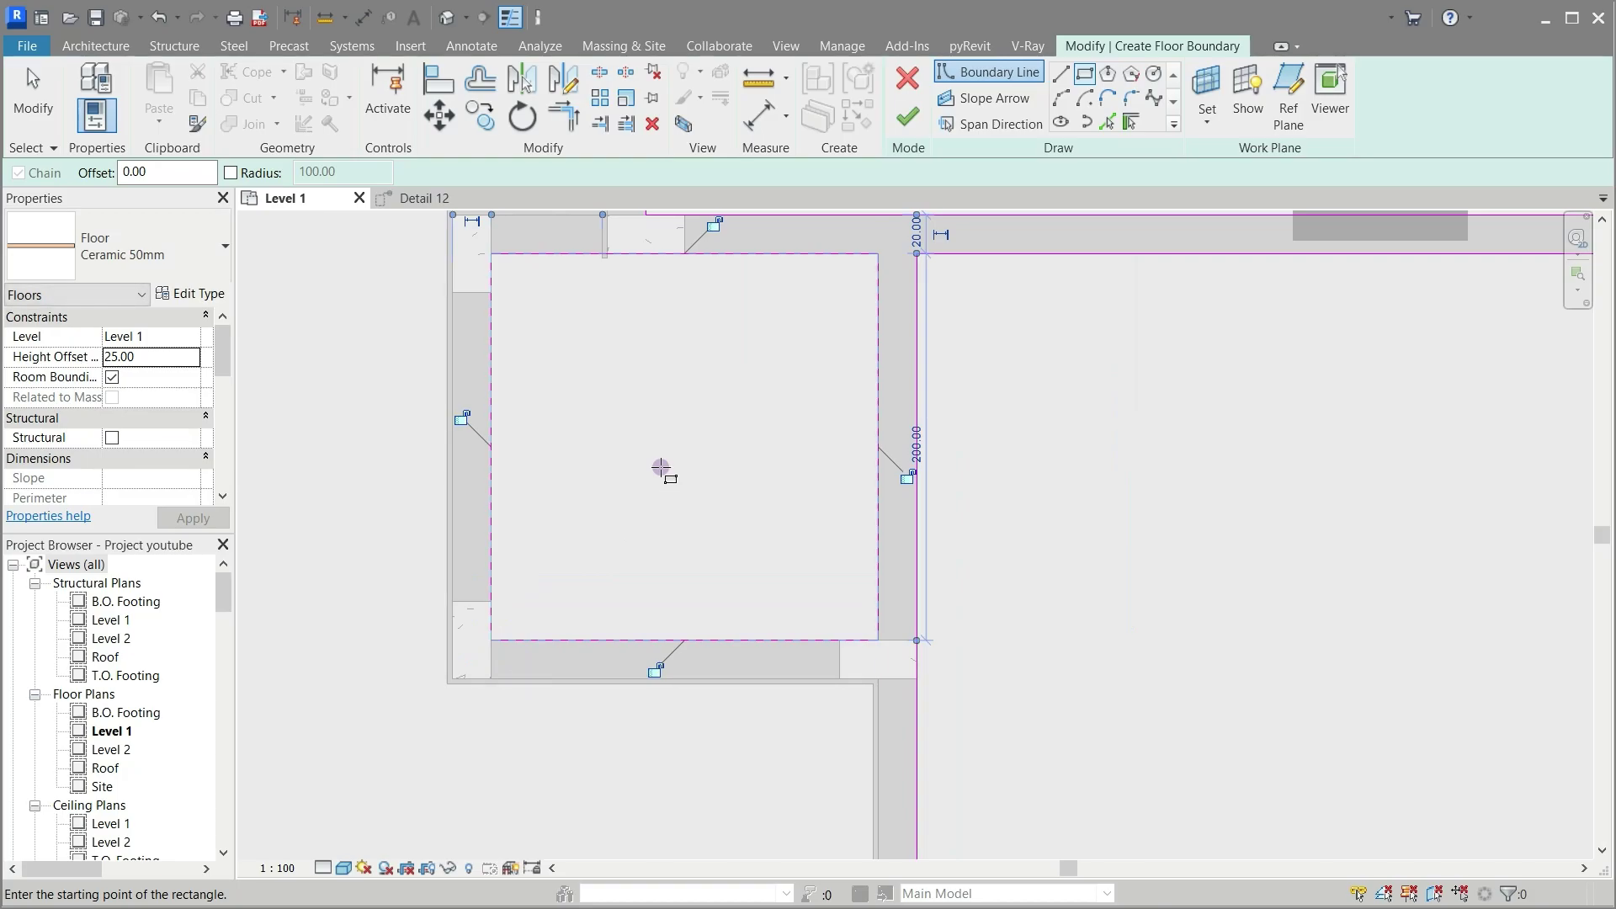
Step: Finish the floor boundary sketch and deselect the ceramic floor on Level 1
left_click(908, 127)
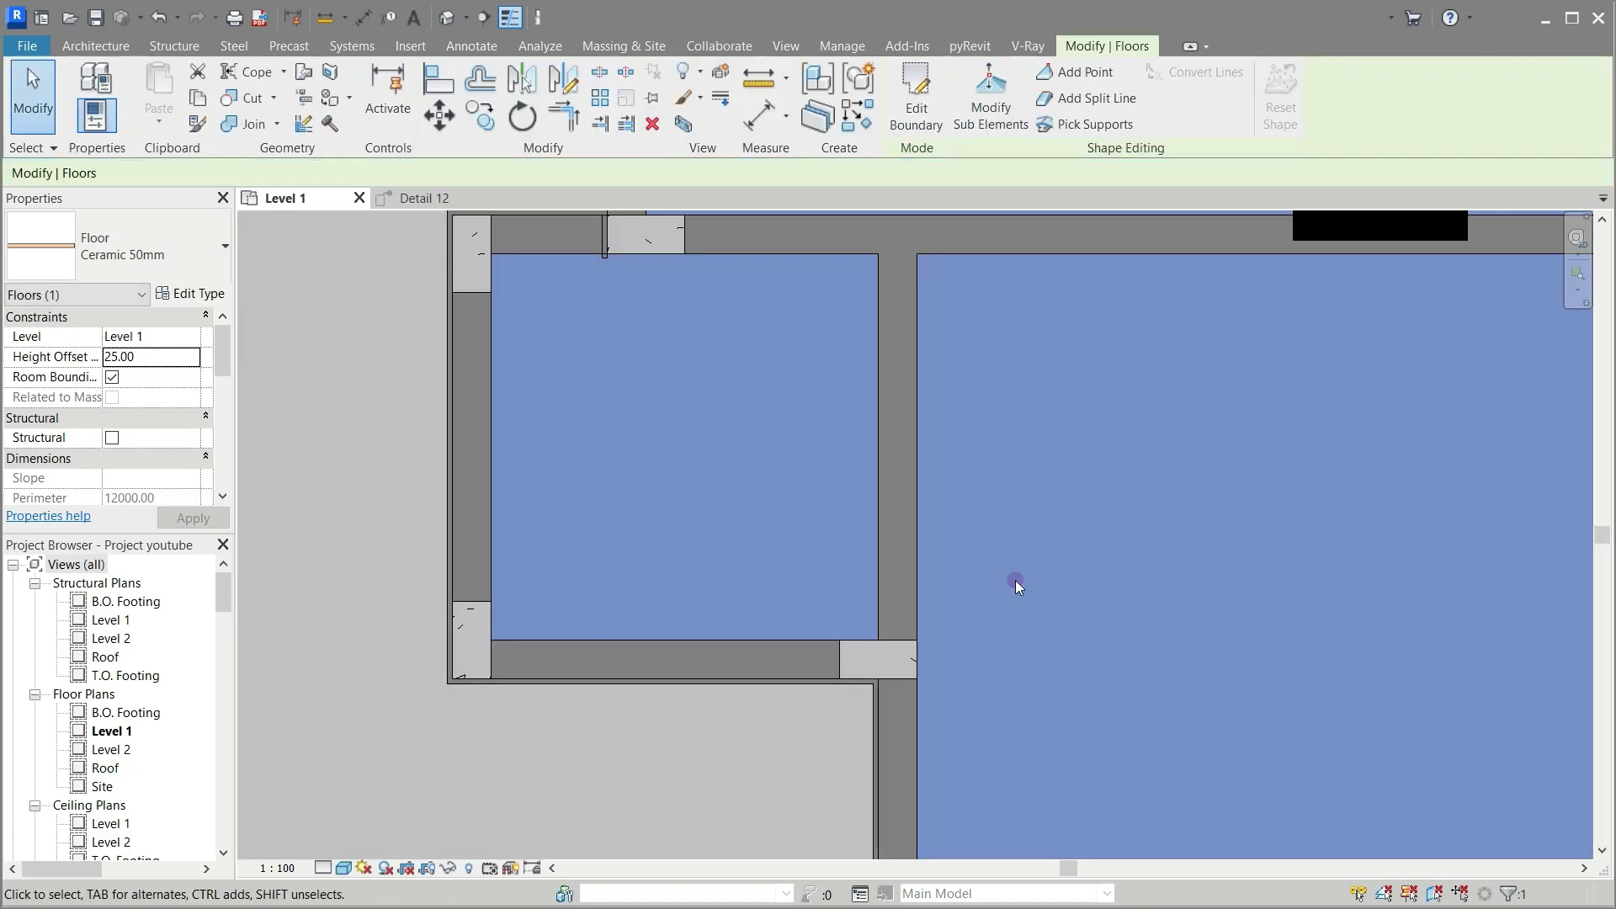
left_click(1016, 583)
scroll(664, 733, "down", 5)
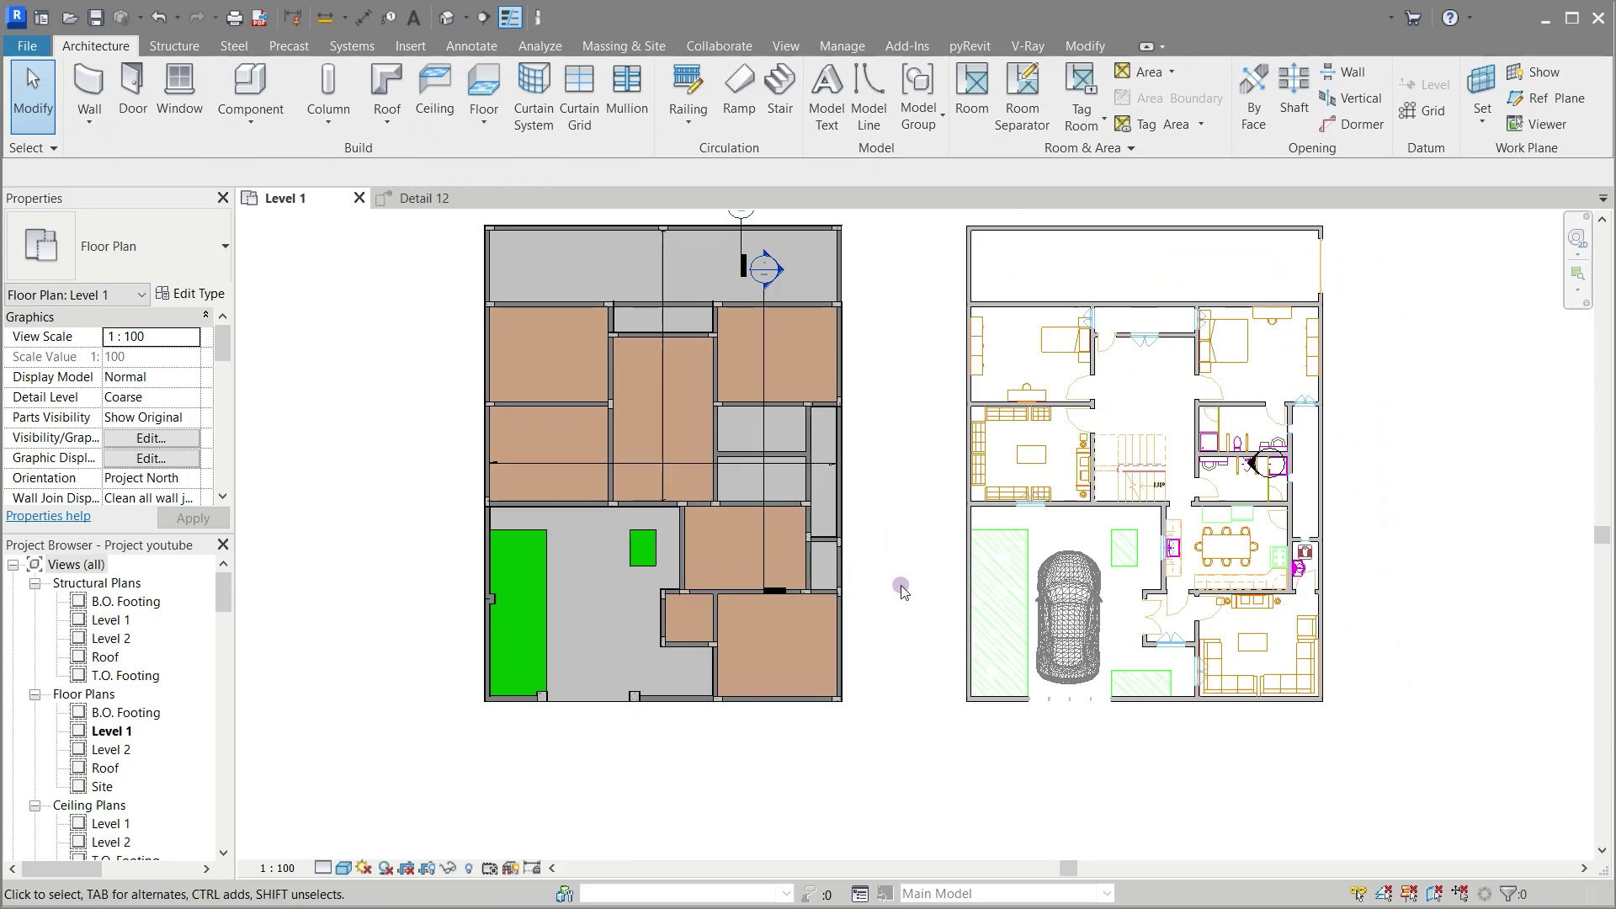
Step: Open the Section 2 view from its marker in the plan and set the Ceramic 50mm floor's height offset to 15
left_click(782, 272)
double_click(781, 271)
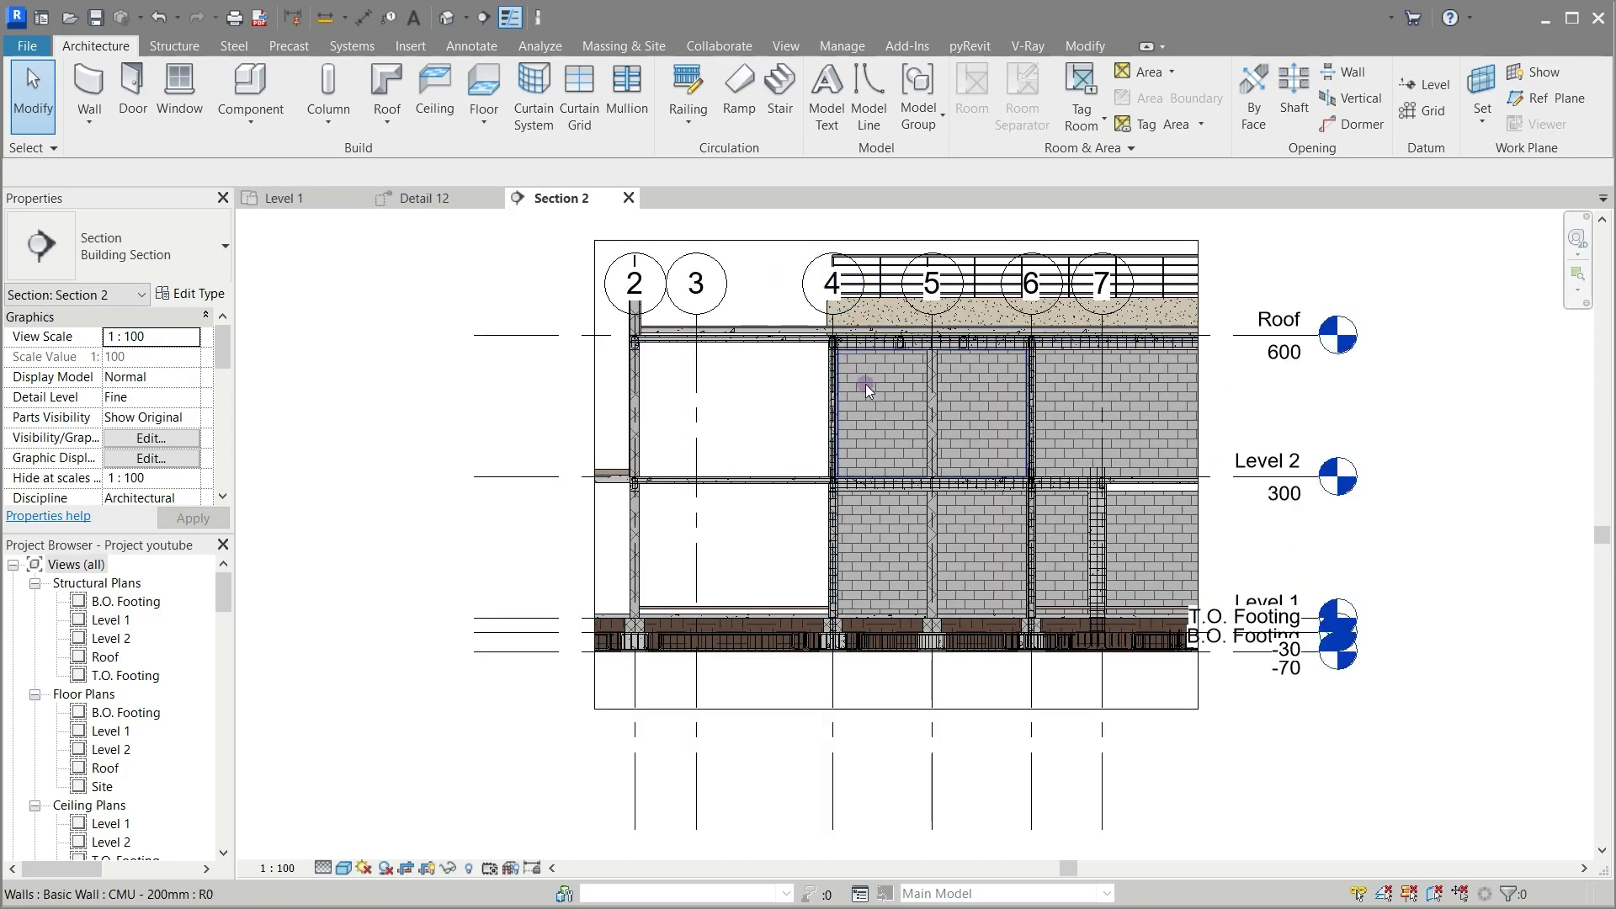
scroll(750, 669, "up", 5)
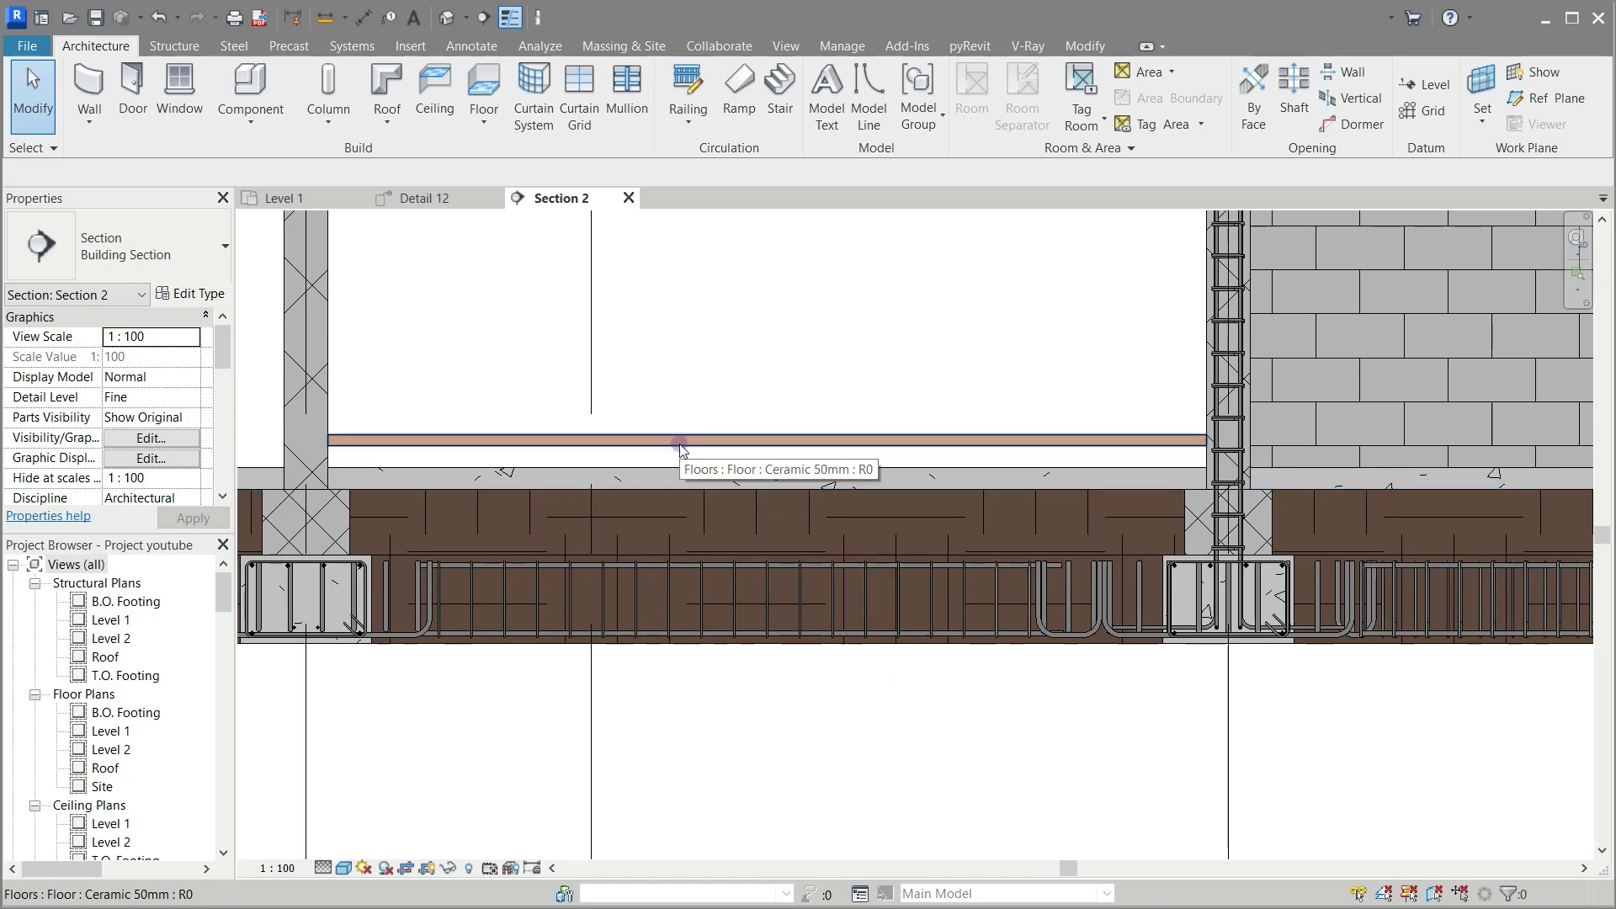
left_click(680, 441)
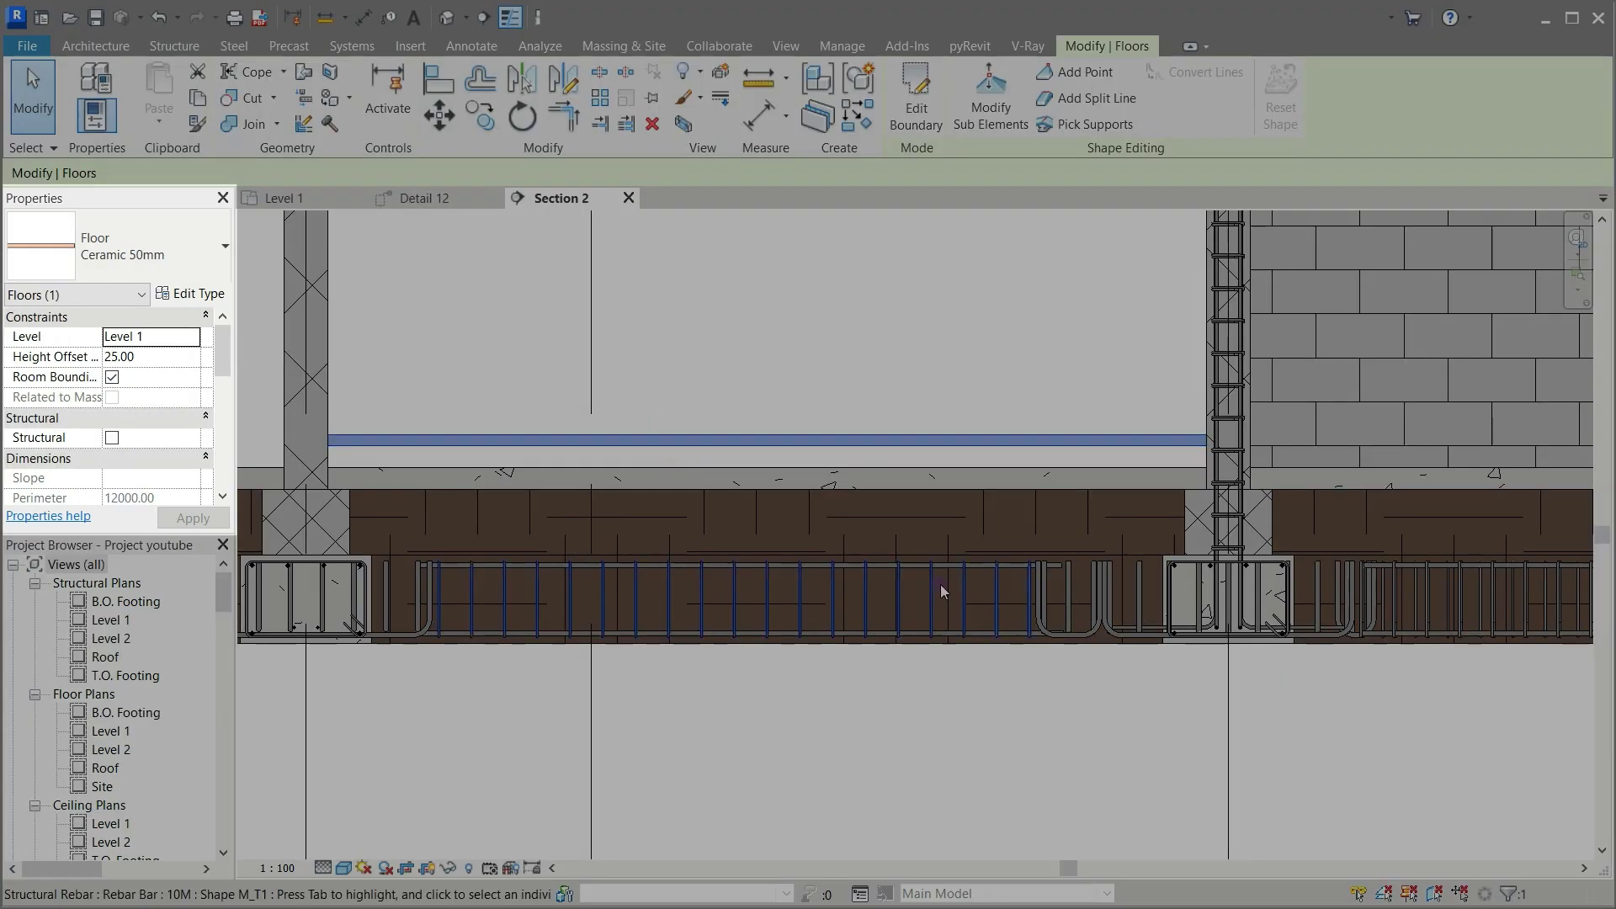
scroll(941, 585, "up", 1)
left_click(179, 364)
type("15")
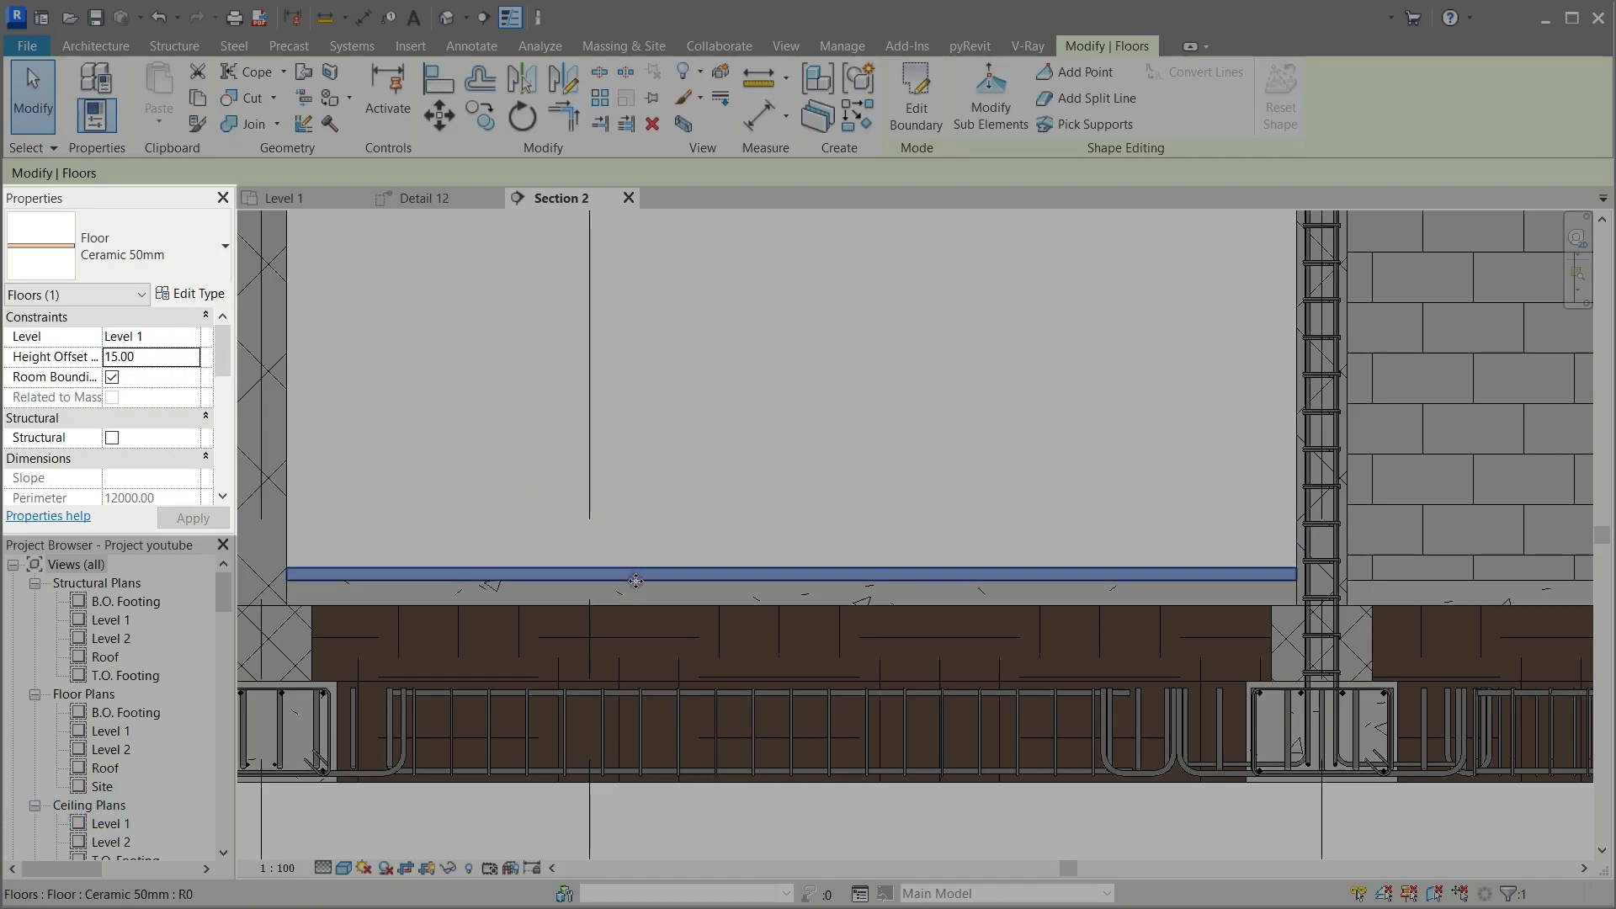
scroll(729, 441, "down", 2)
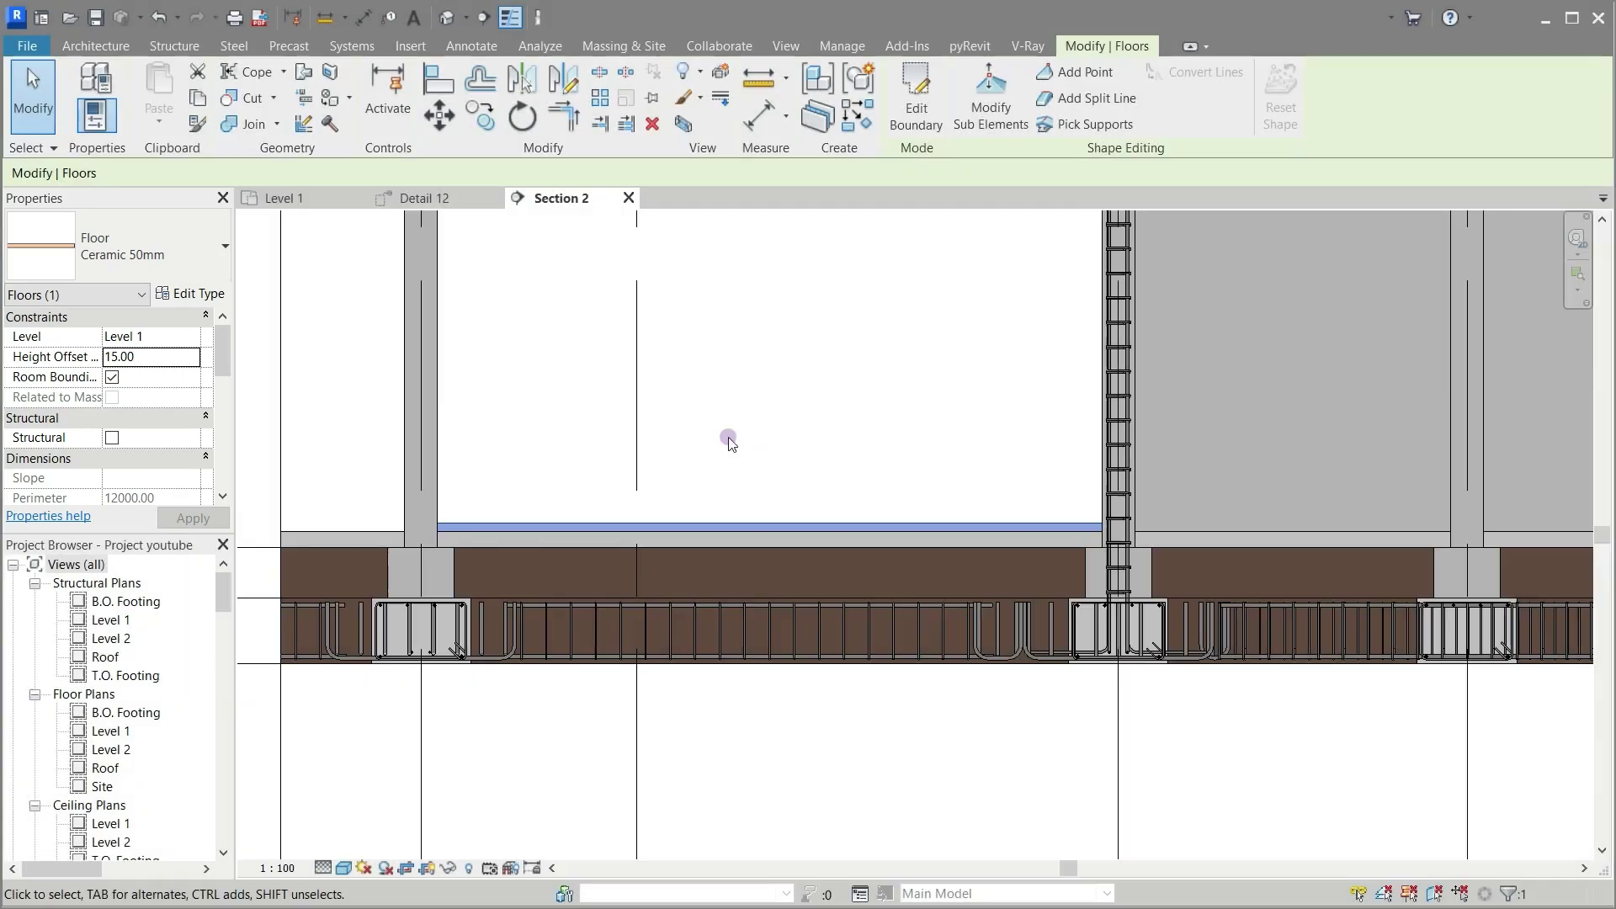
left_click(808, 749)
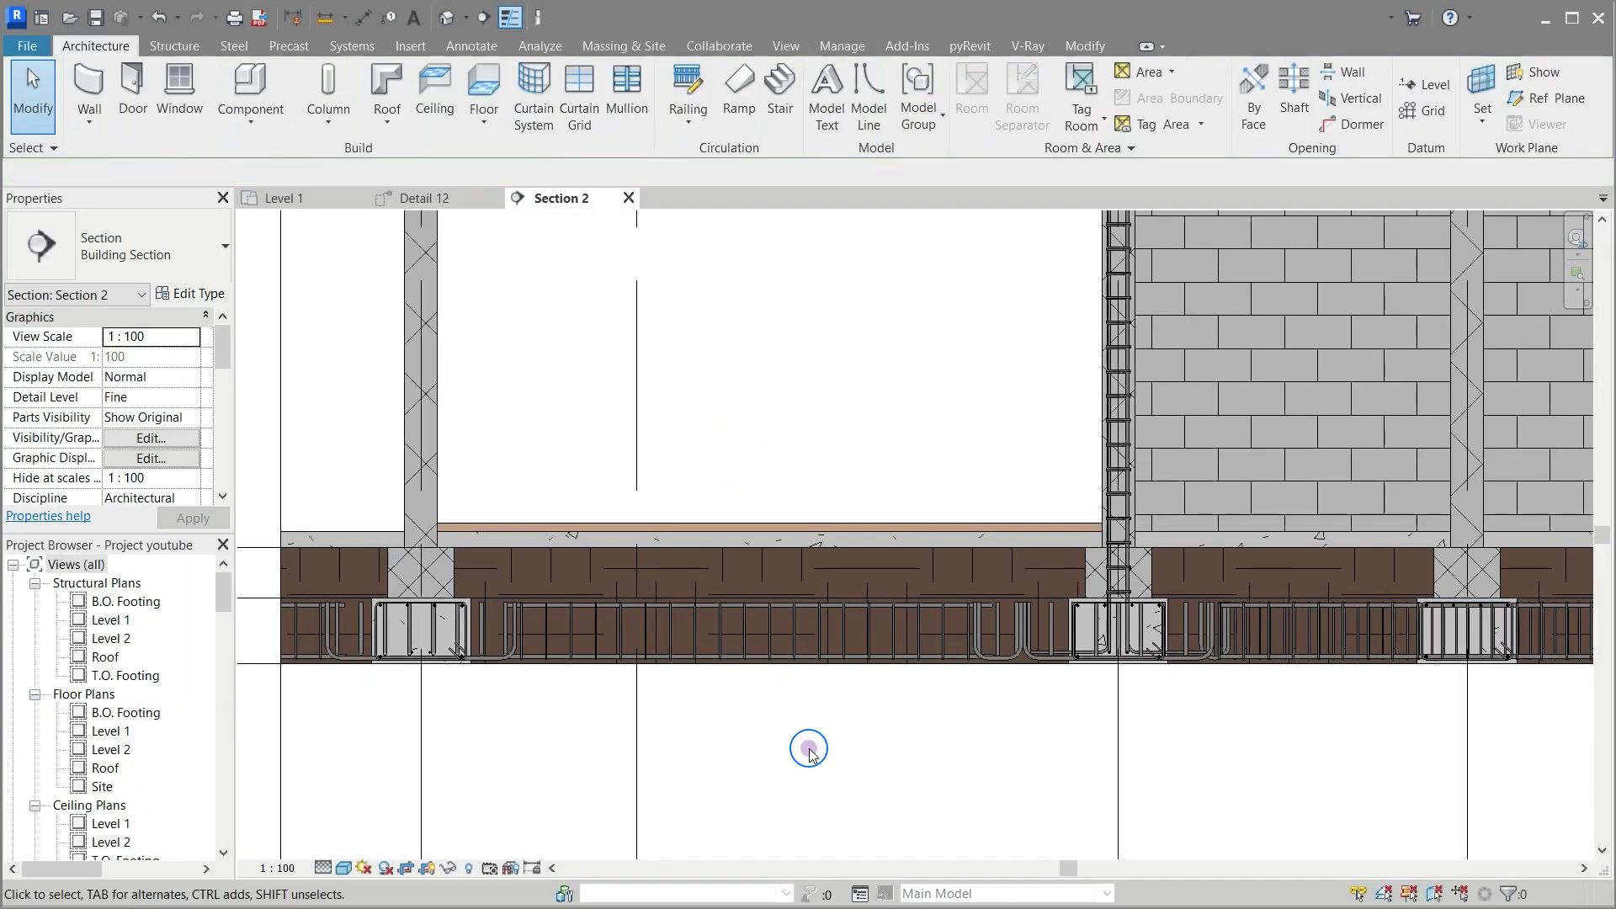
Step: Return to the Level 1 plan and open the Patterns drafting view
left_click(286, 199)
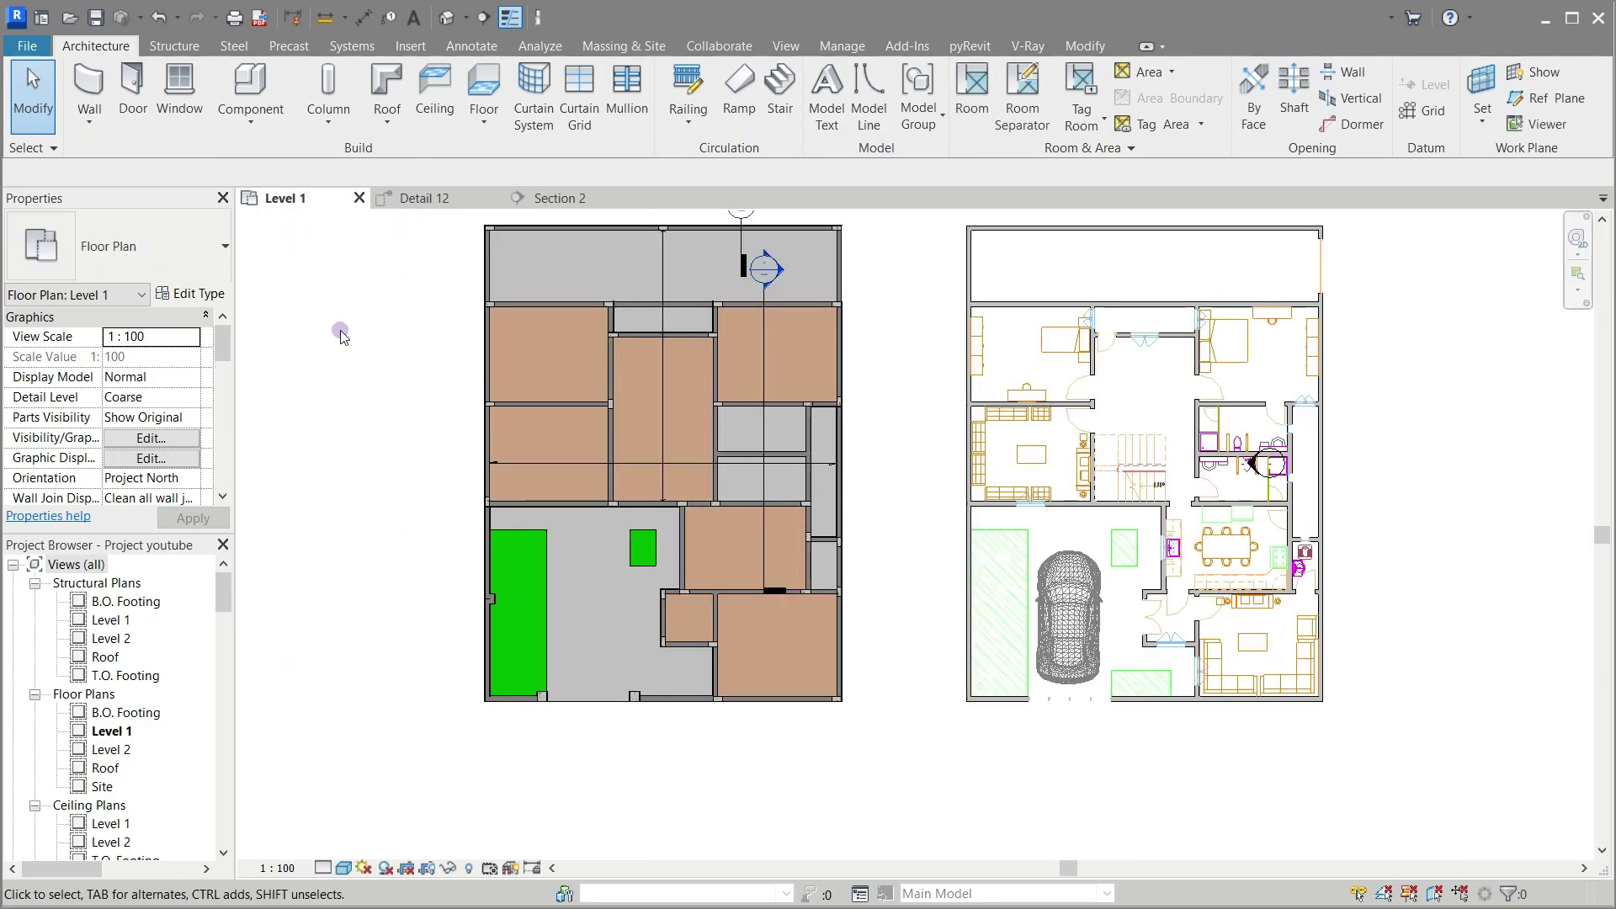
scroll(359, 322, "up", 1)
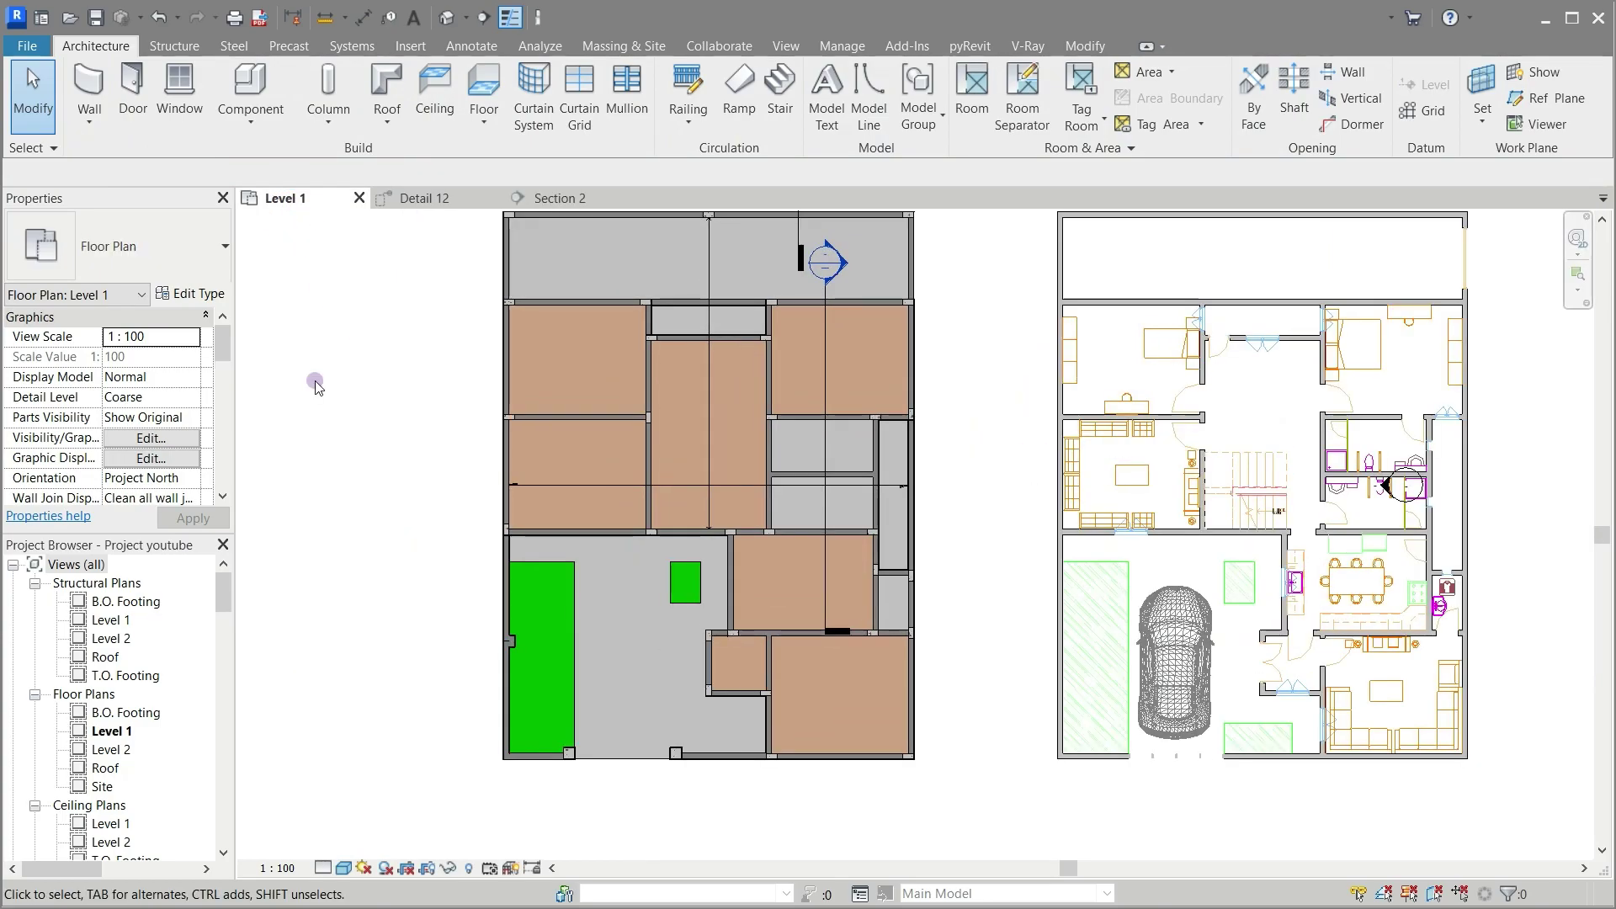
scroll(157, 716, "down", 10)
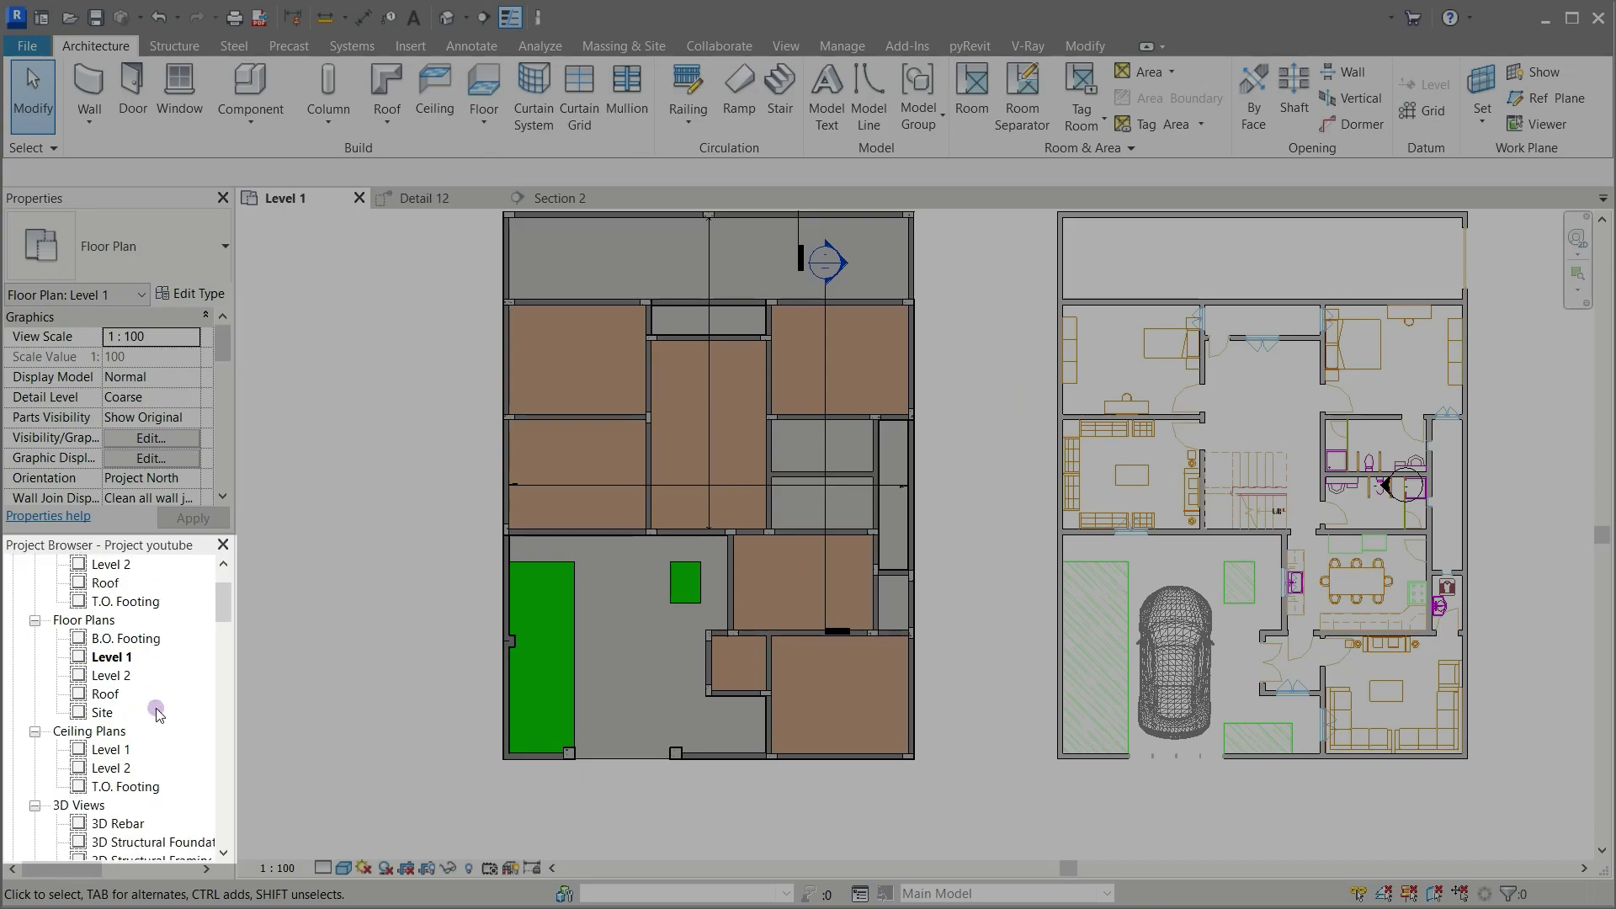
double_click(118, 750)
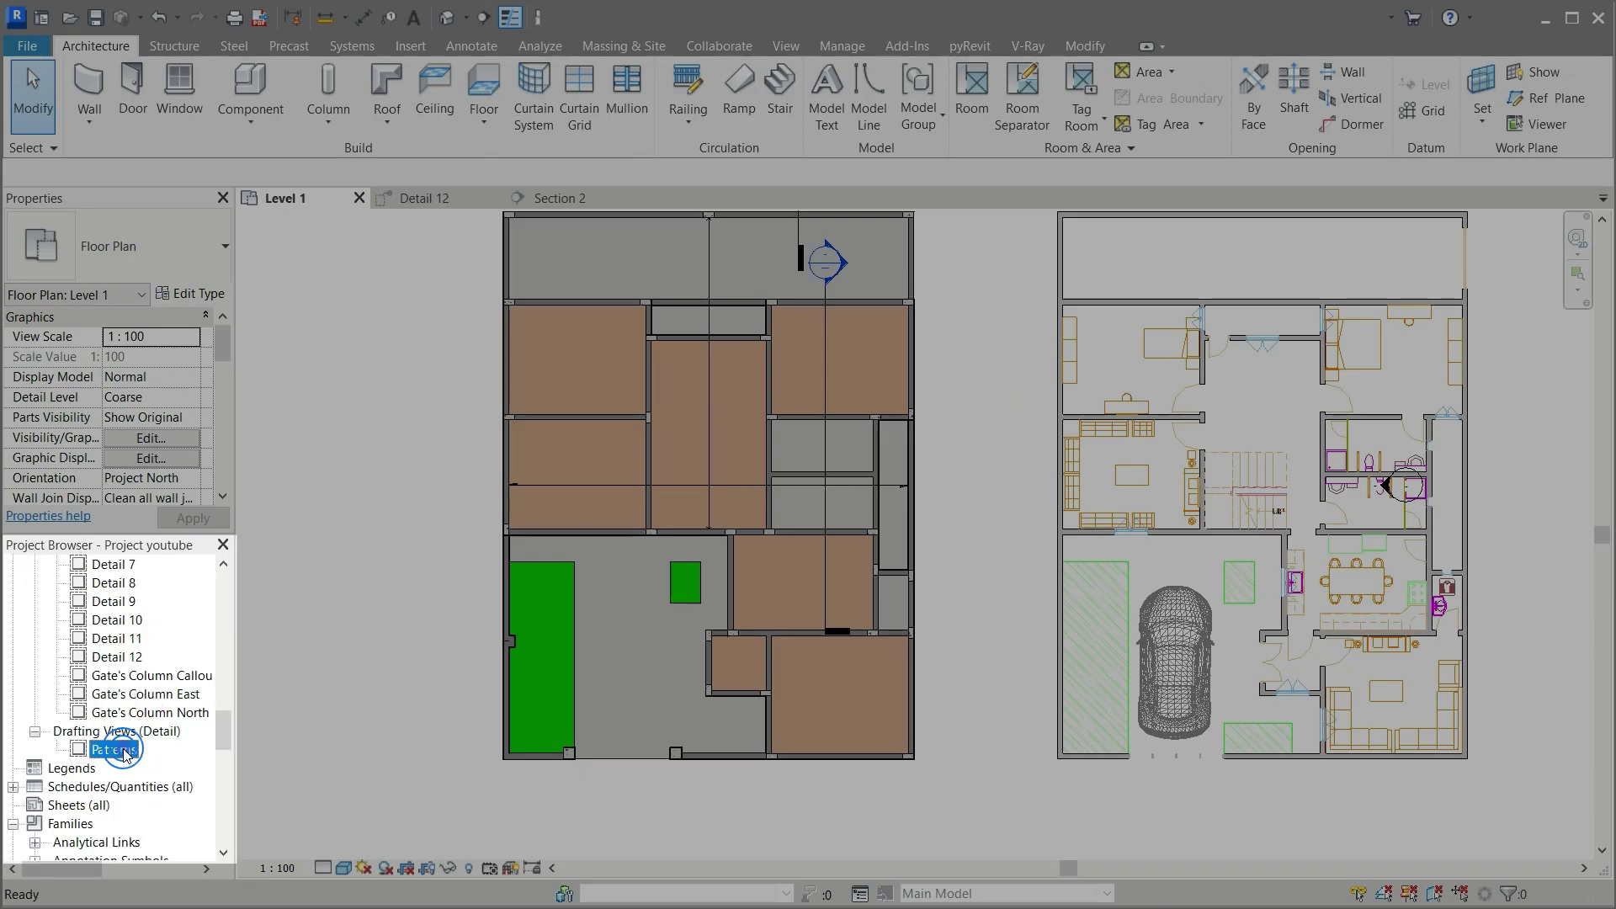
scroll(450, 761, "down", 5)
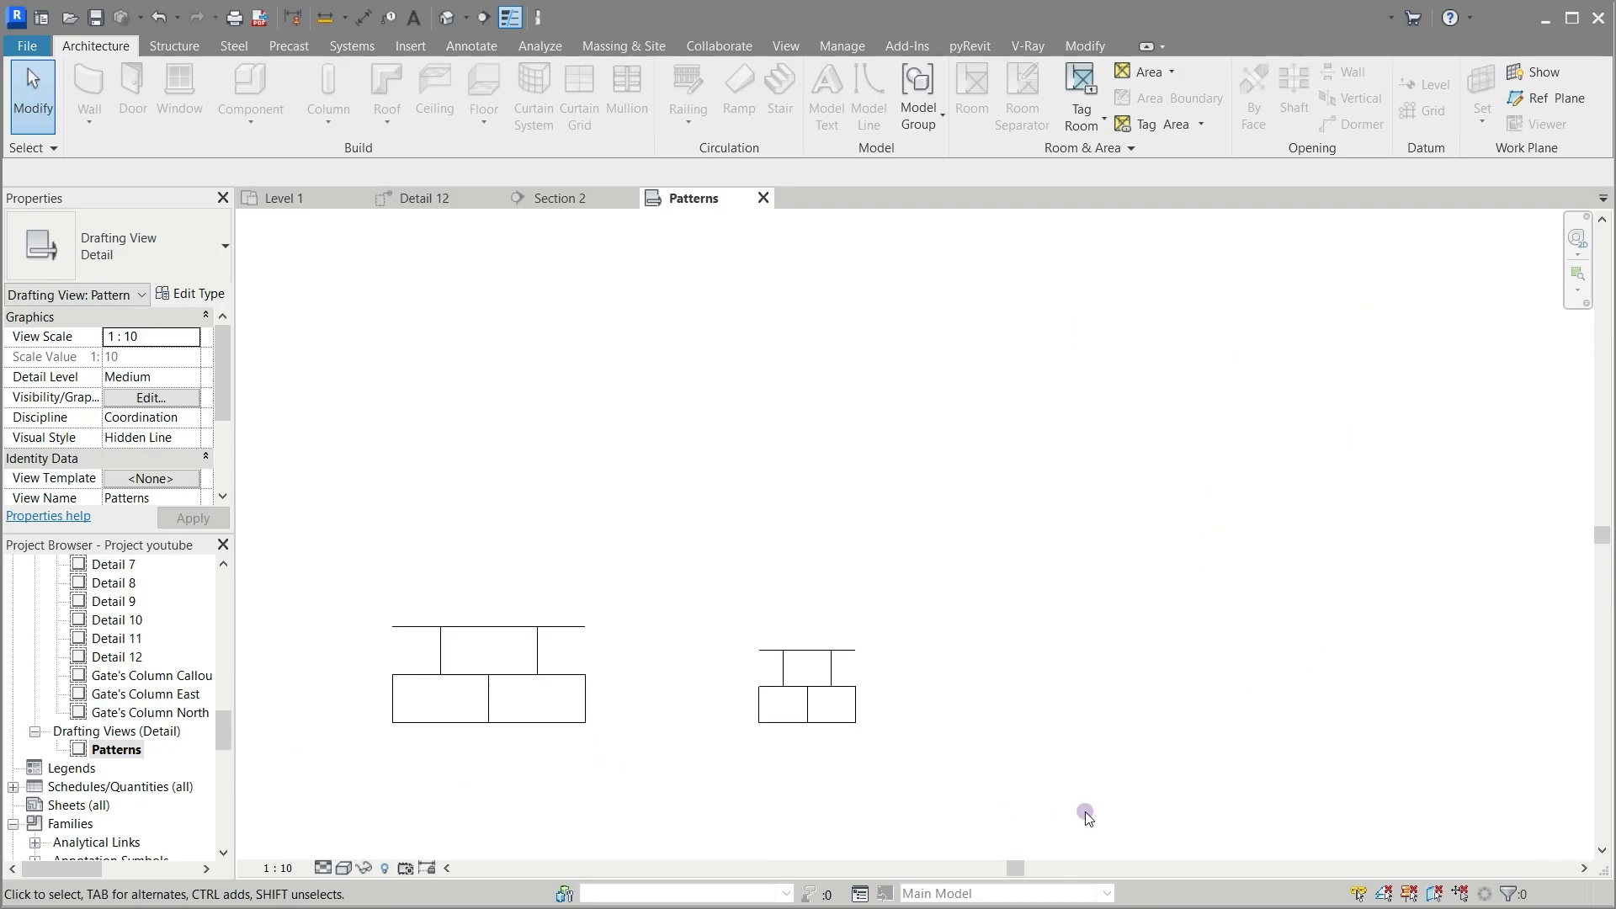
scroll(1084, 815, "up", 2)
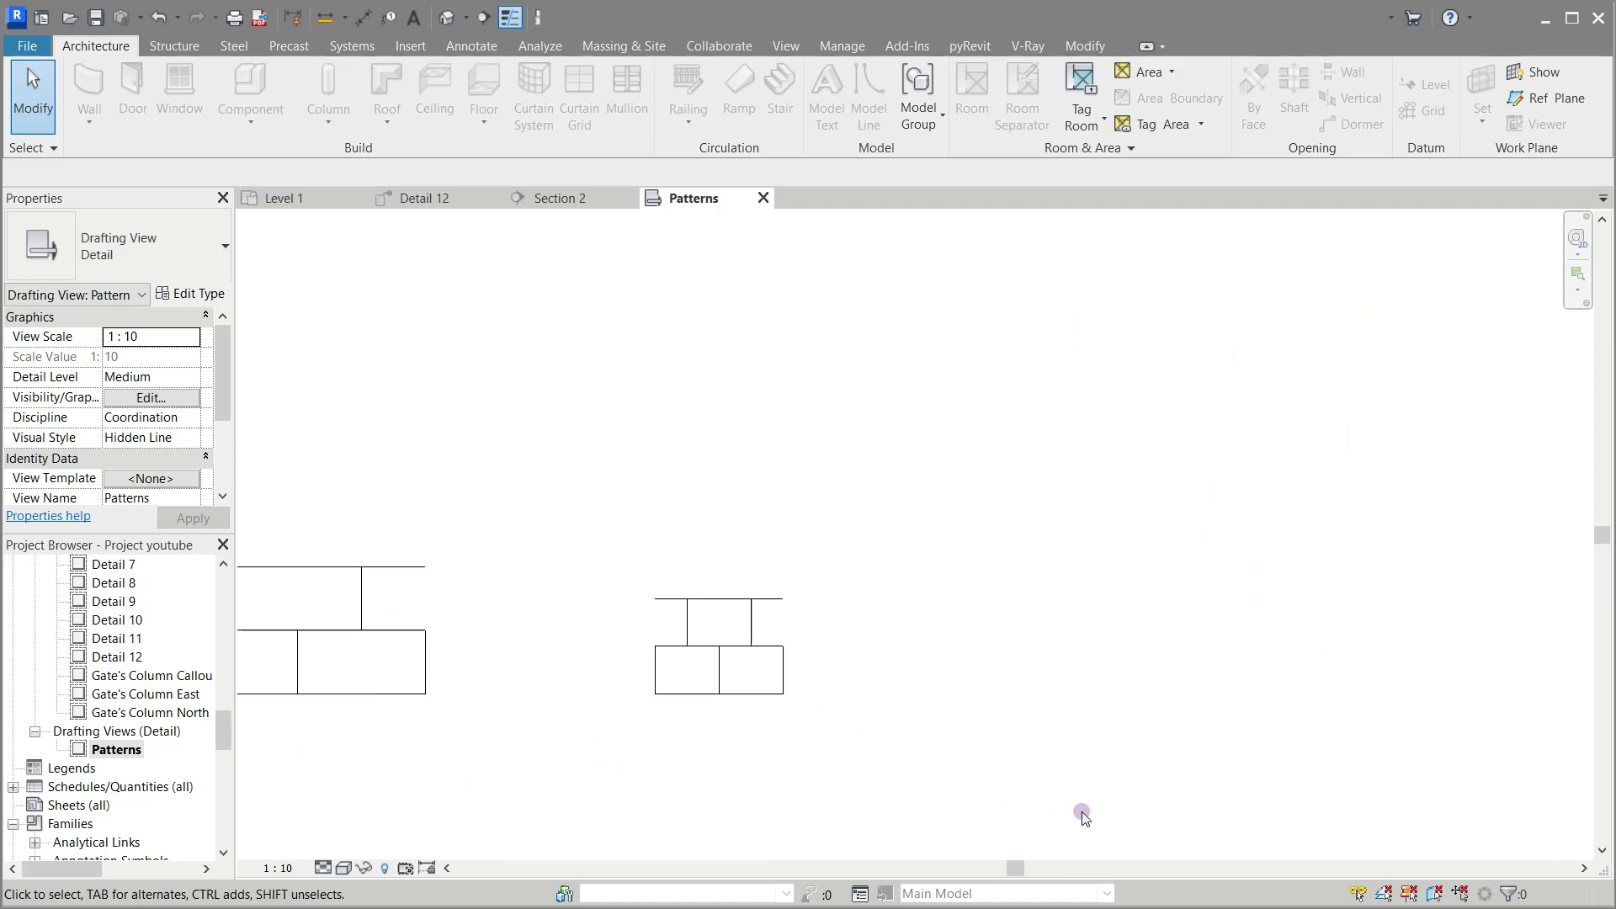
Step: Draw a 120 by 30 rectangle with thin detail lines, aligned with the base of the existing brick patterns and beside them
left_click(452, 49)
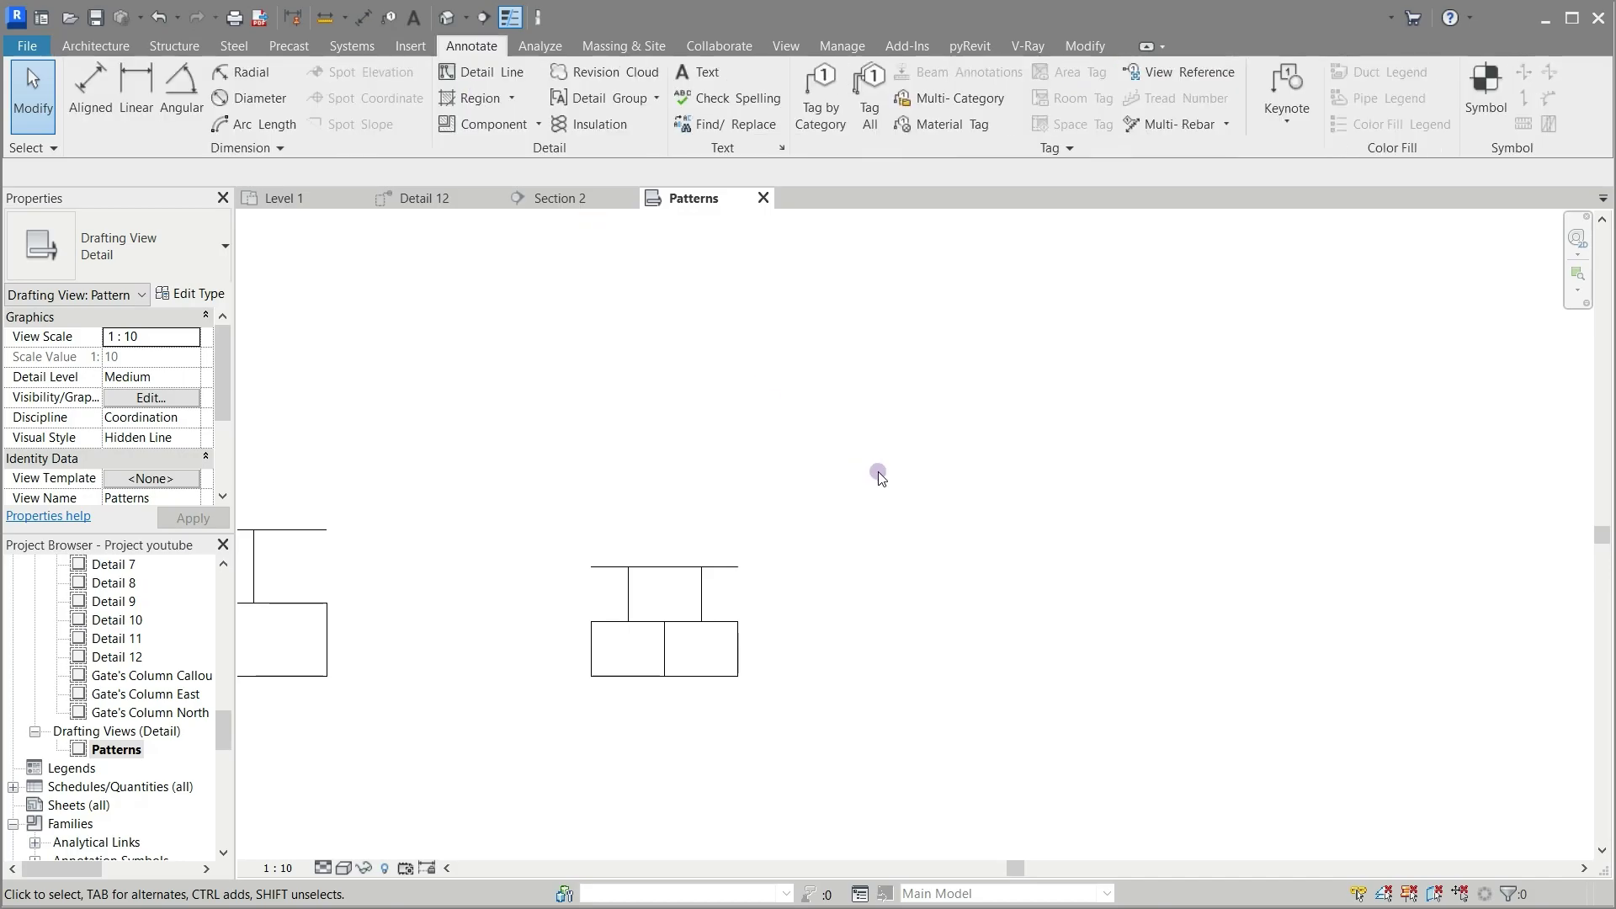
left_click(877, 473)
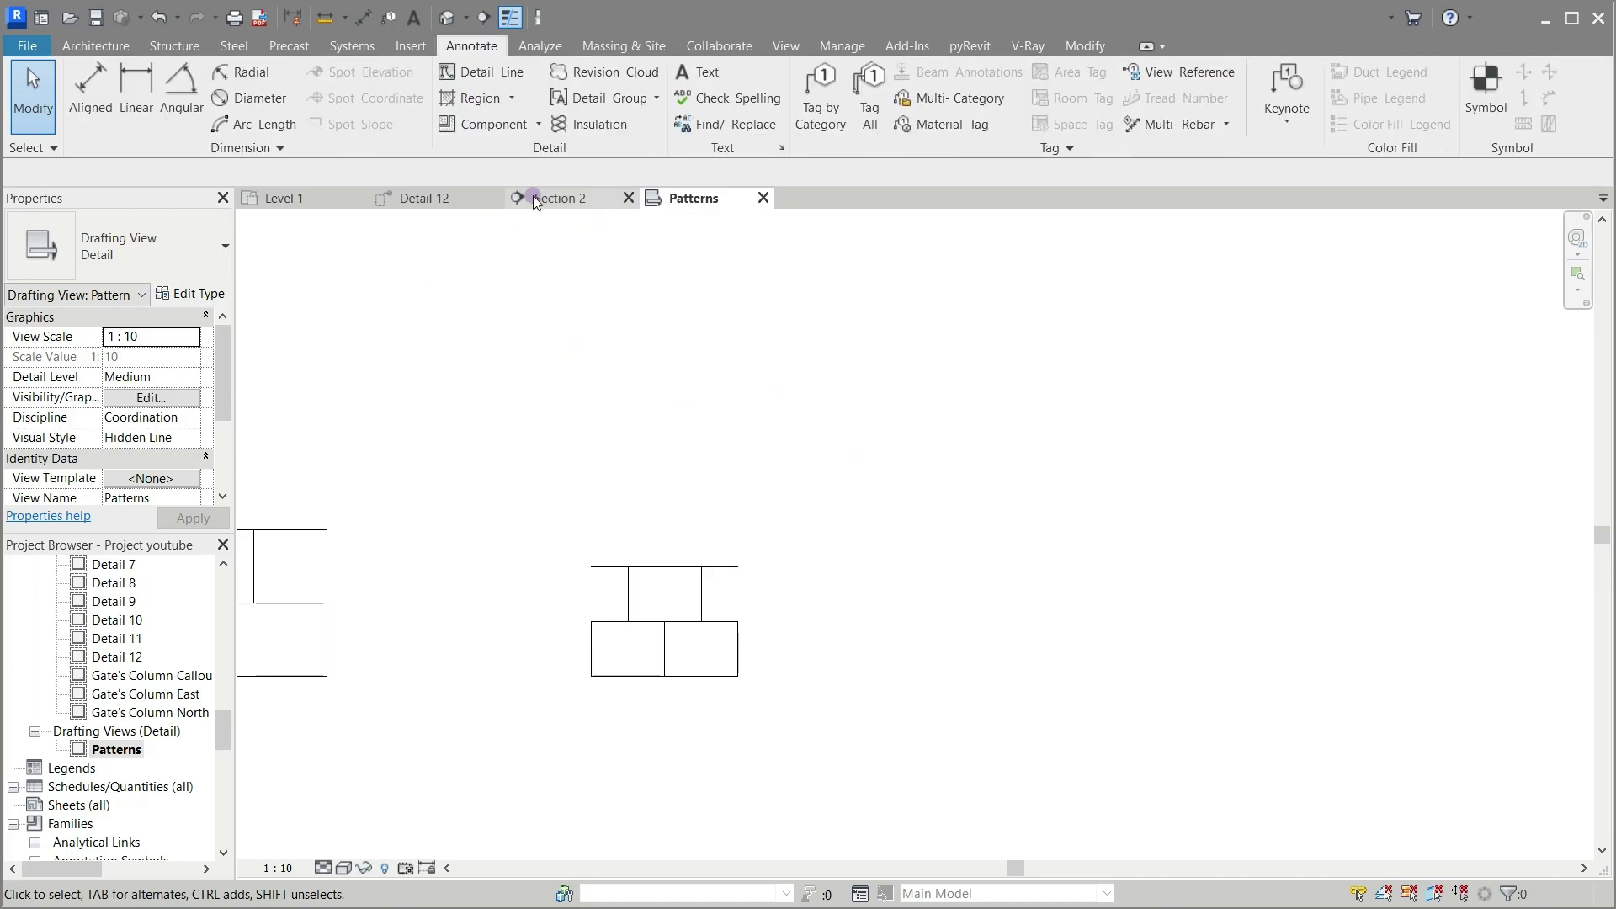
left_click(488, 79)
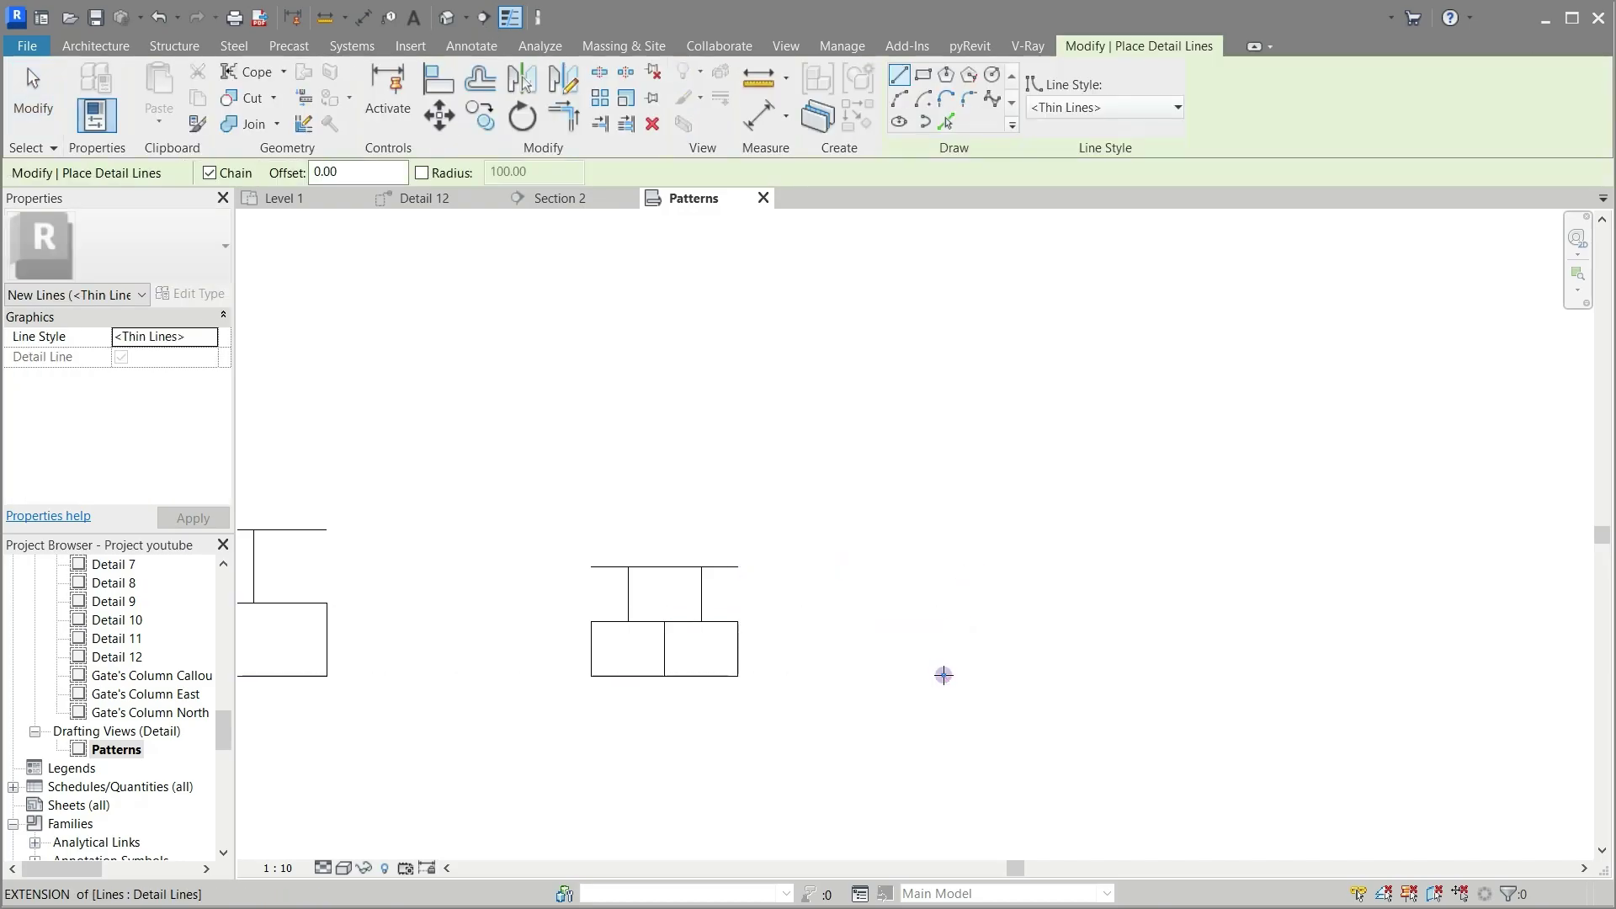
left_click(943, 676)
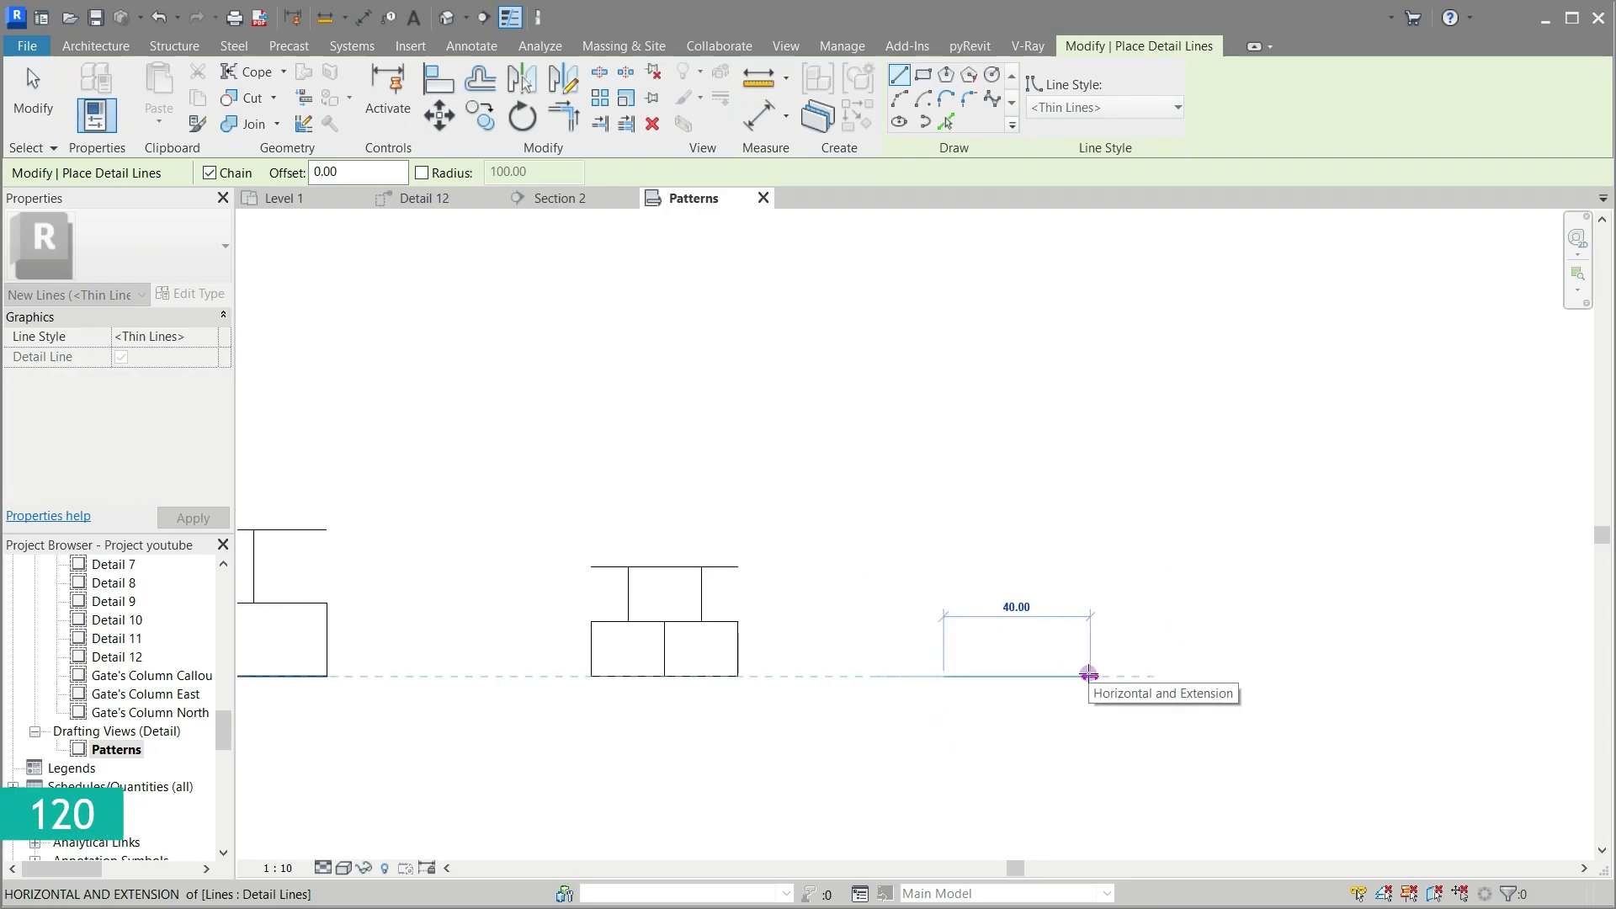
type("120")
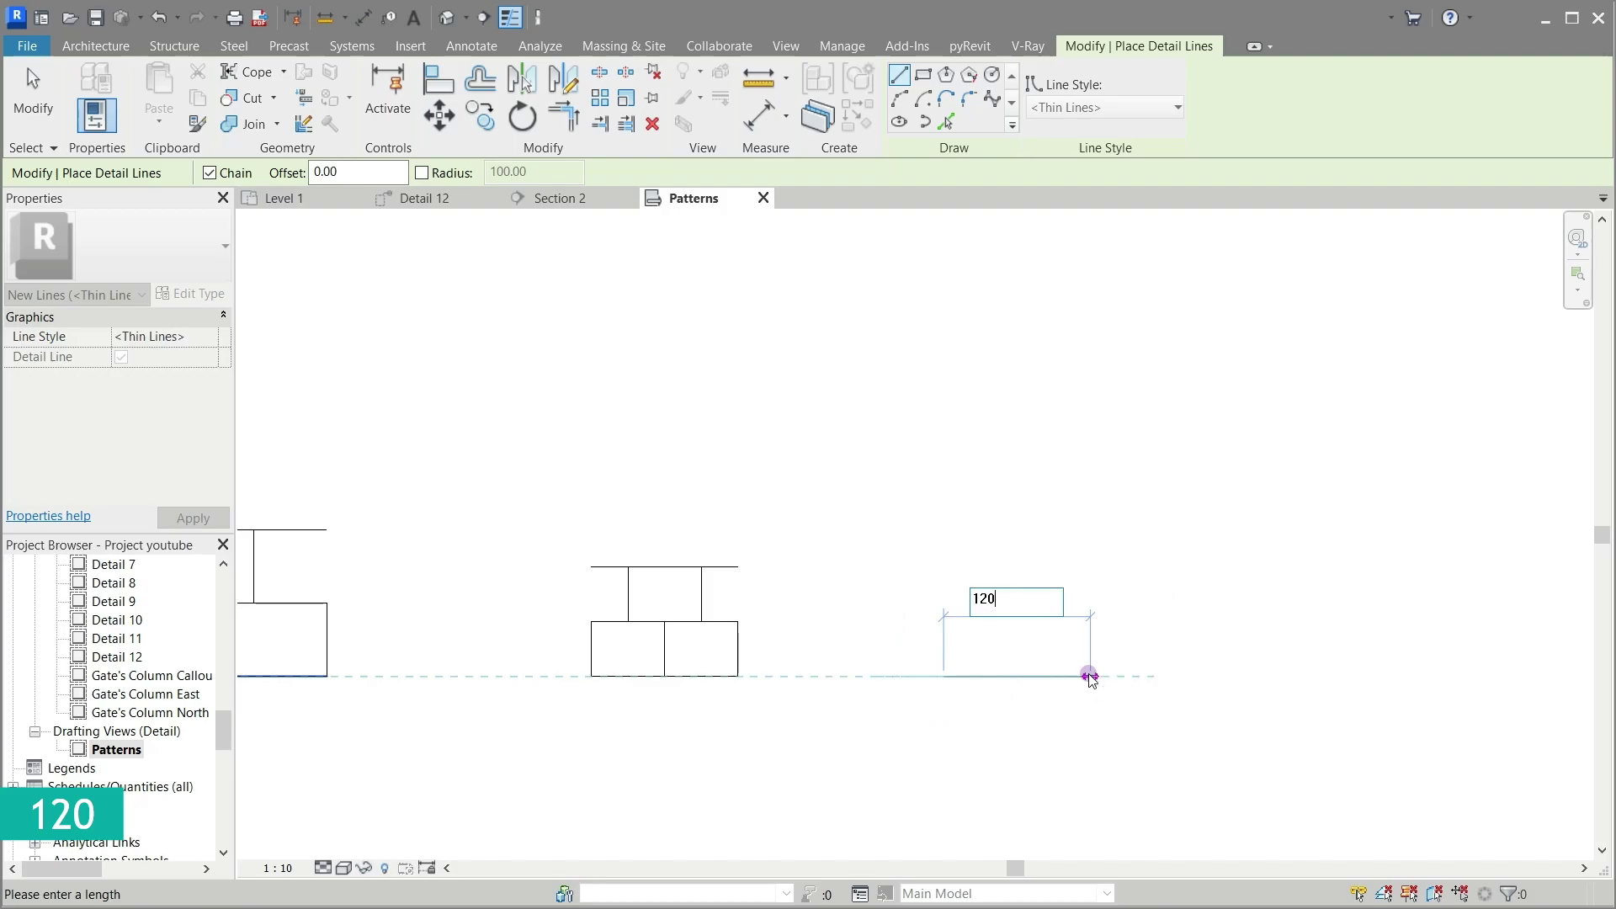
key("Return")
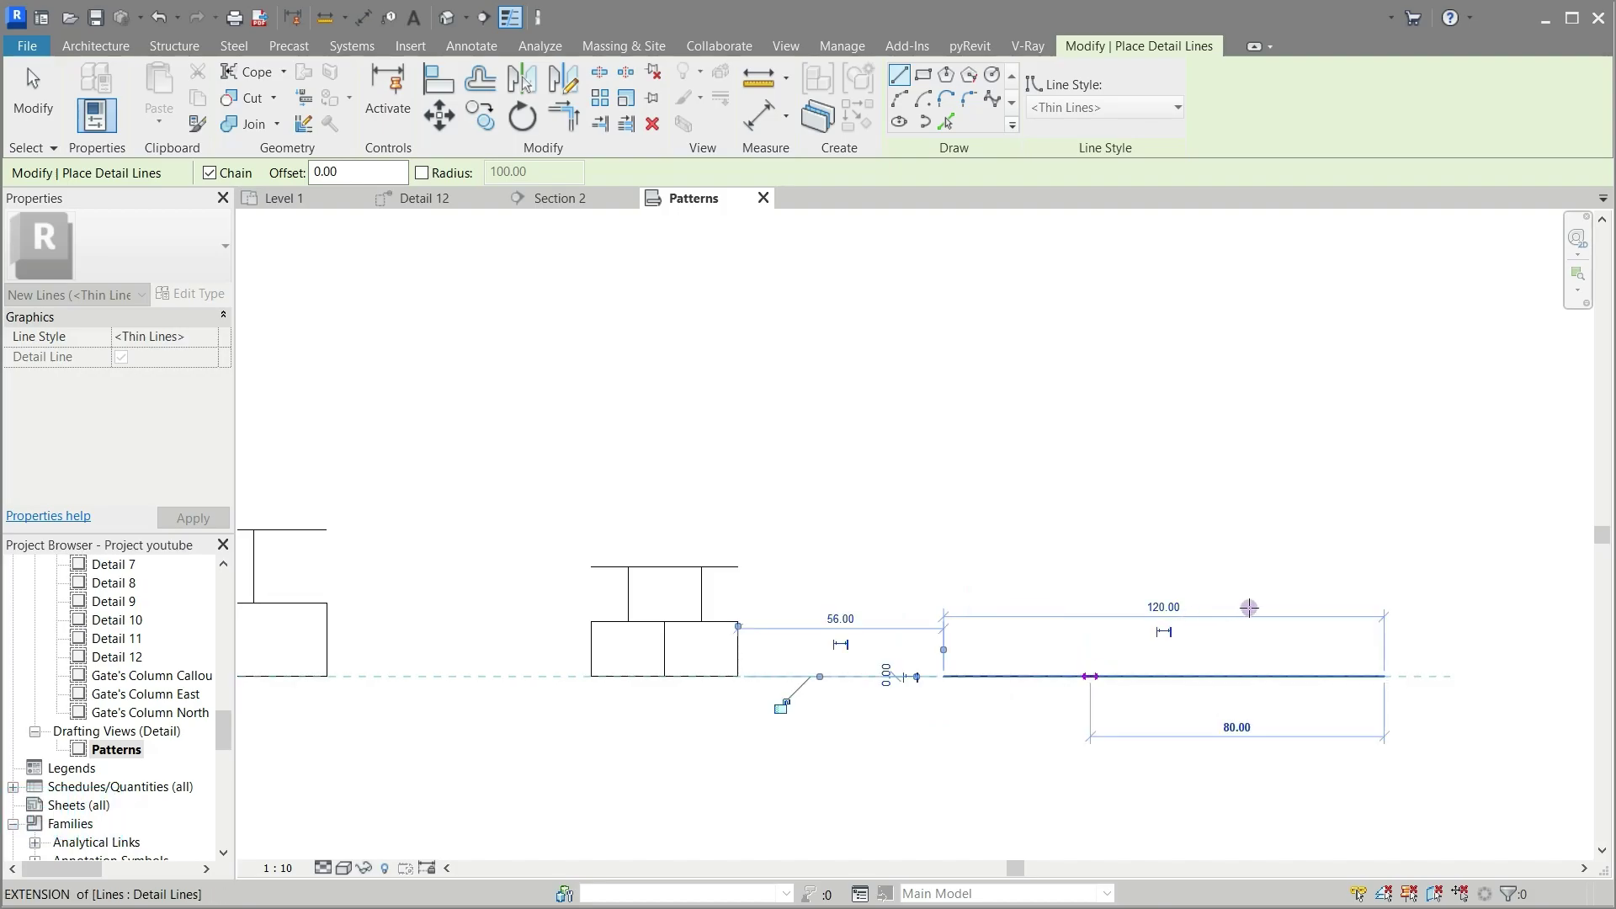
type("30")
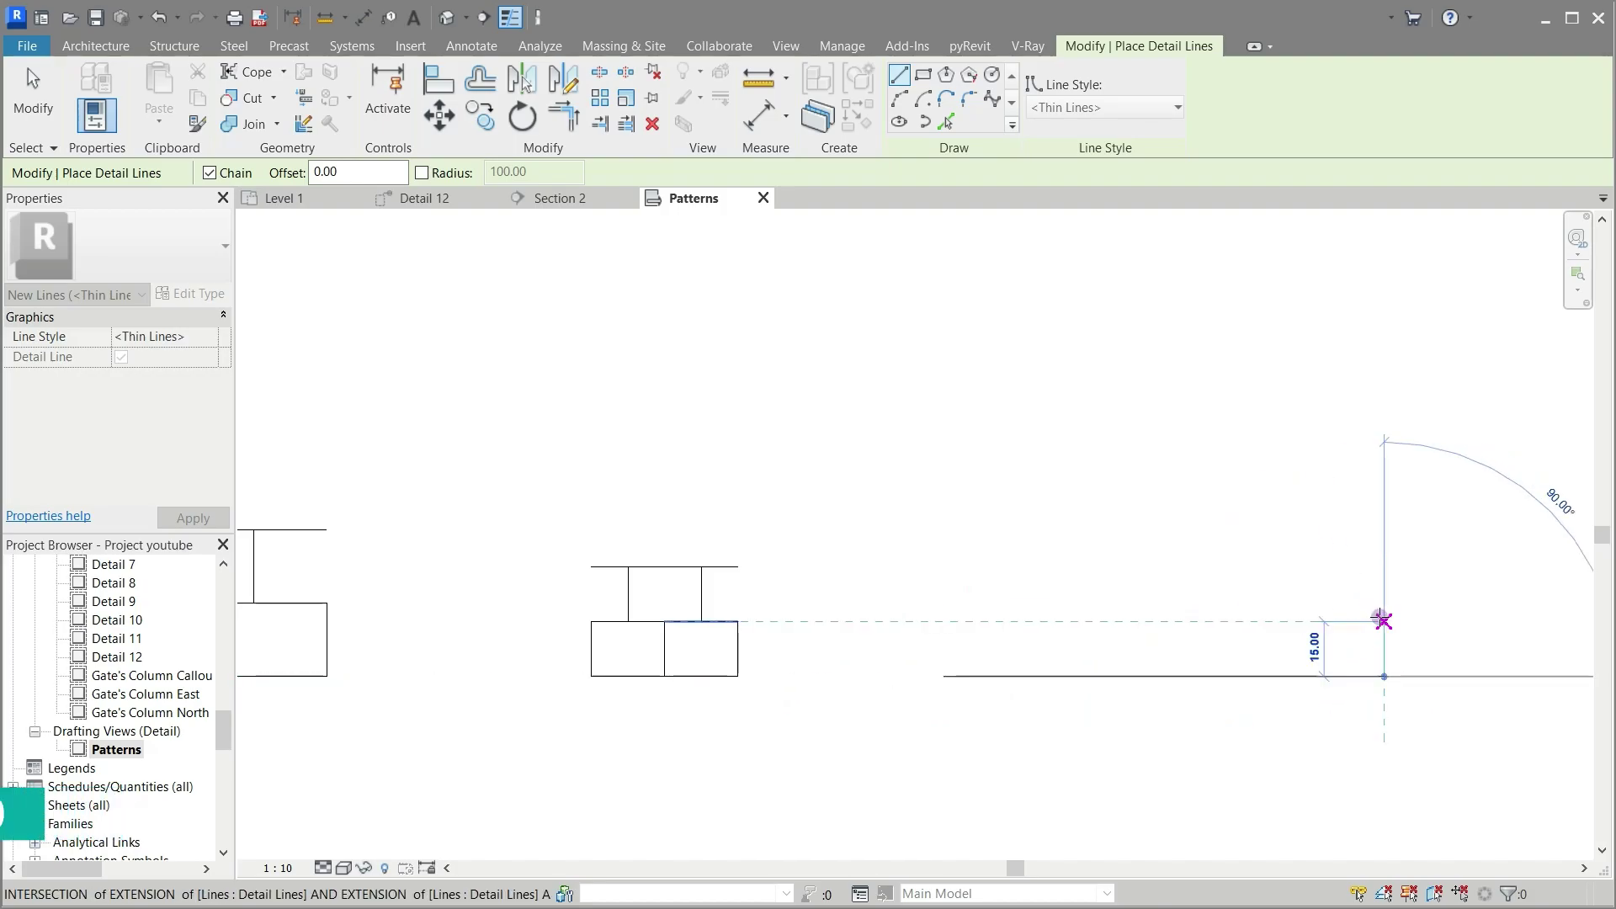
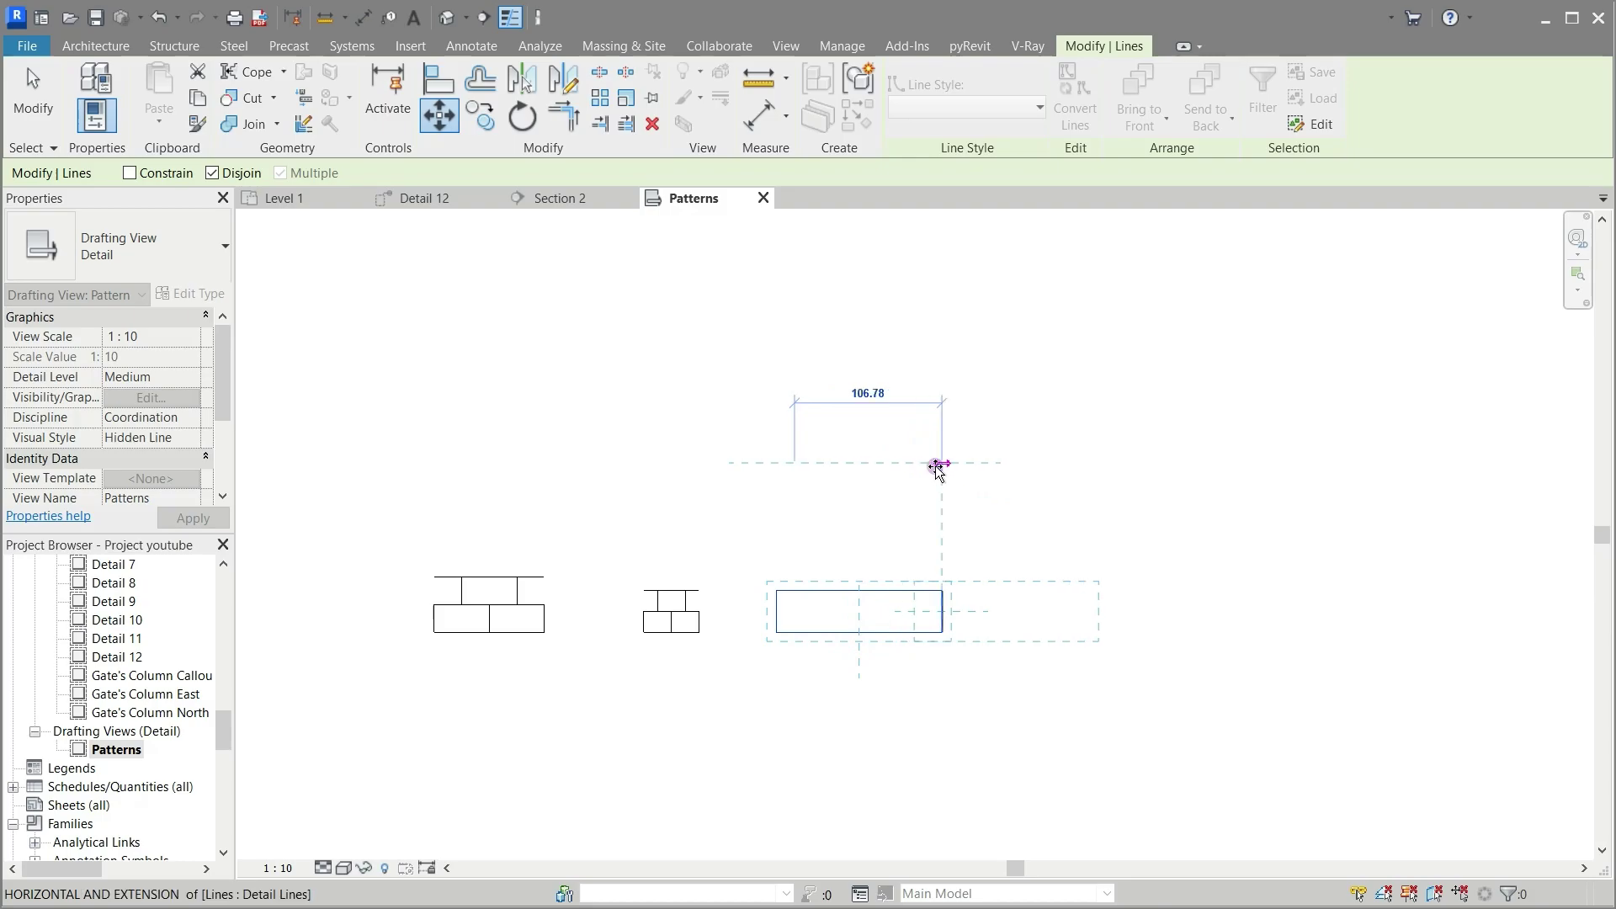
Step: Move the new rectangle about 107 horizontally away from the brick patterns and deselect it
left_click(934, 466)
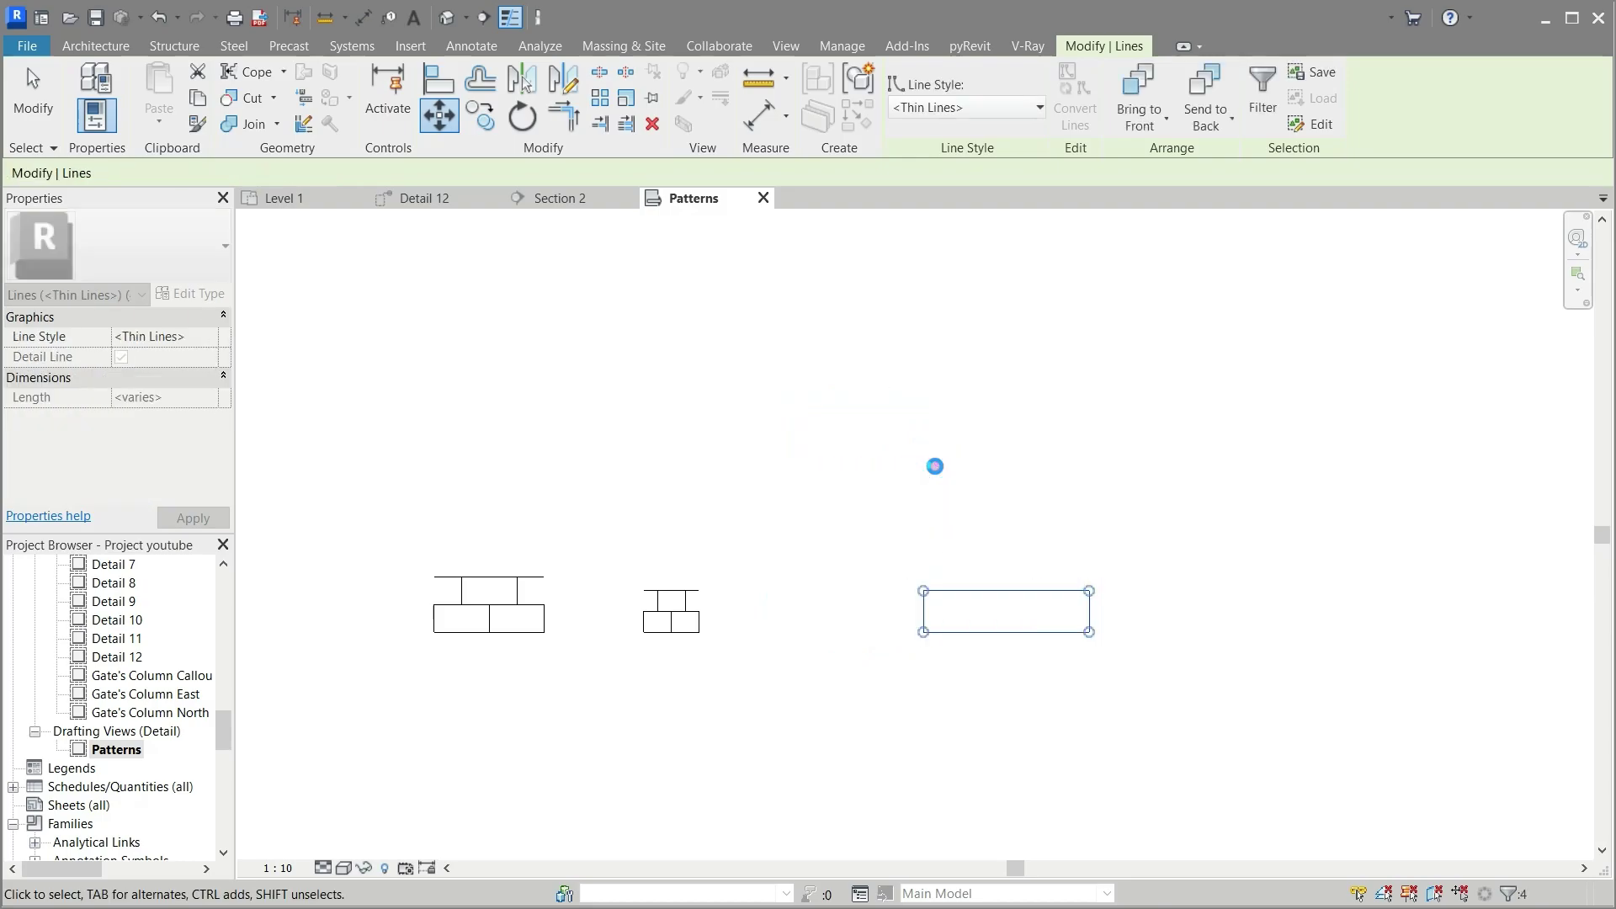
scroll(1117, 645, "up", 2)
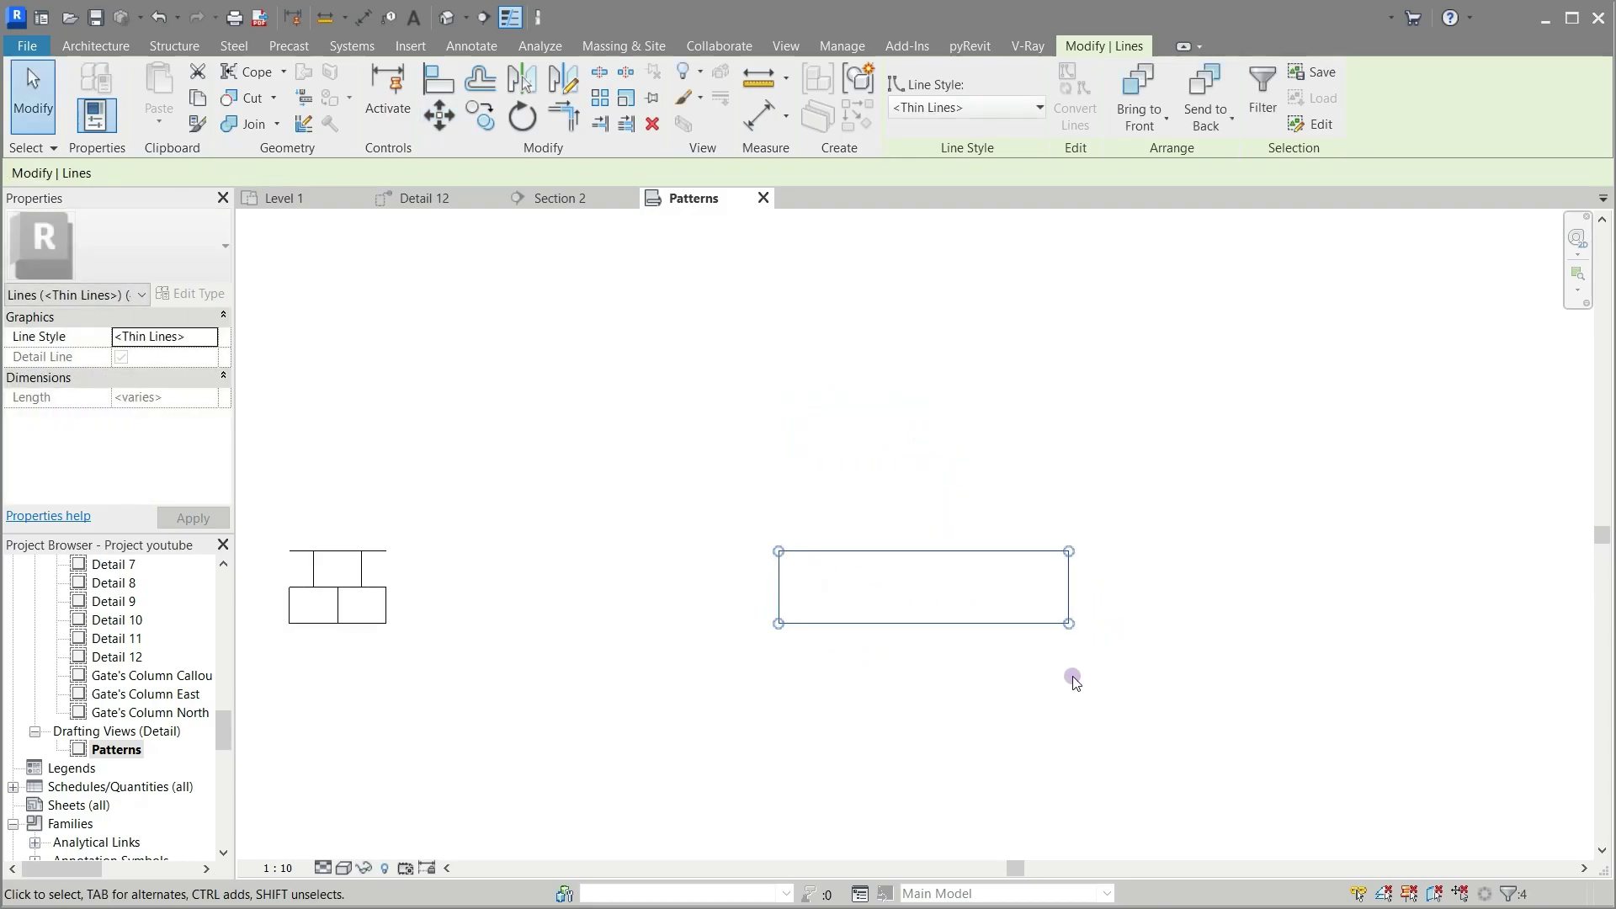
left_click(894, 711)
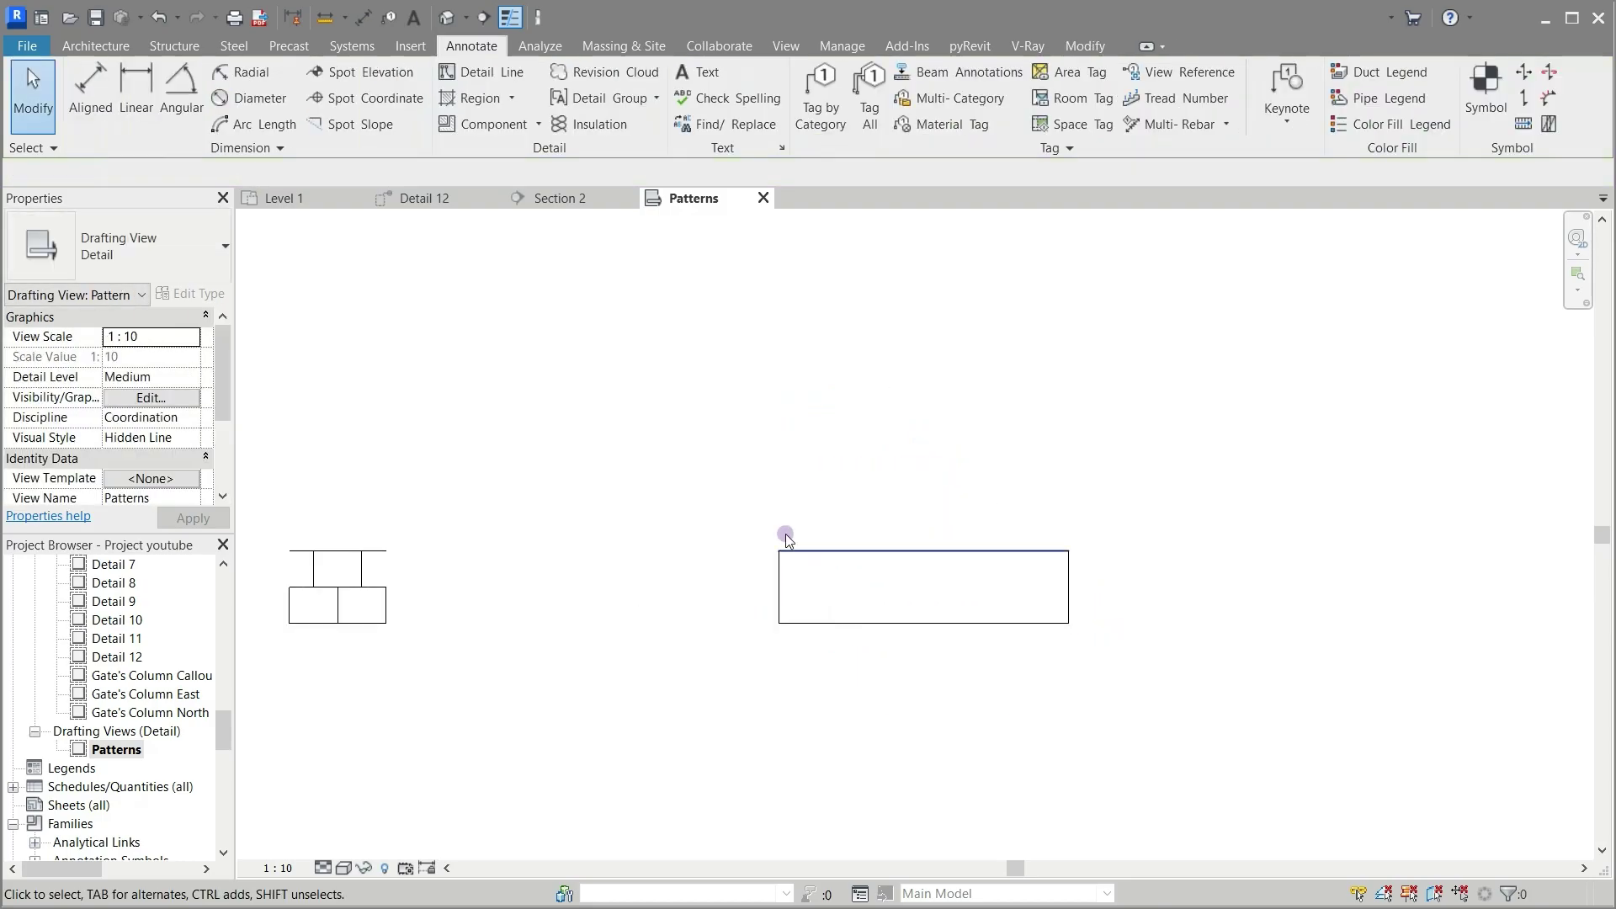
Step: Draw a second 120 by 30 detail-line rectangle sharing the first rectangle's right edge
left_click(495, 76)
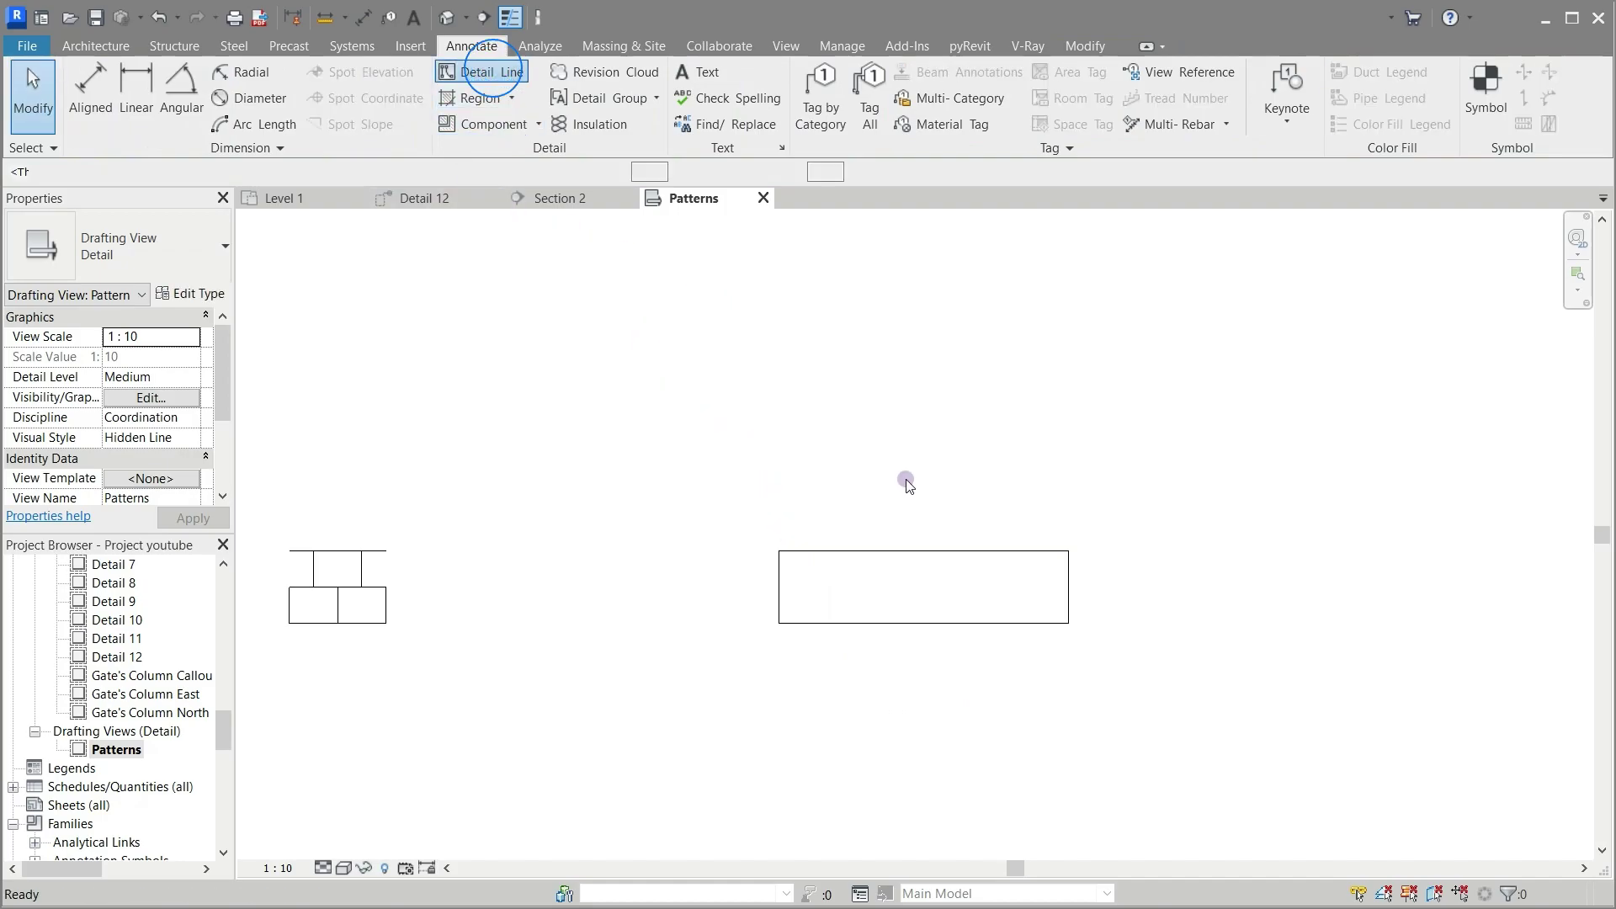
left_click(1069, 551)
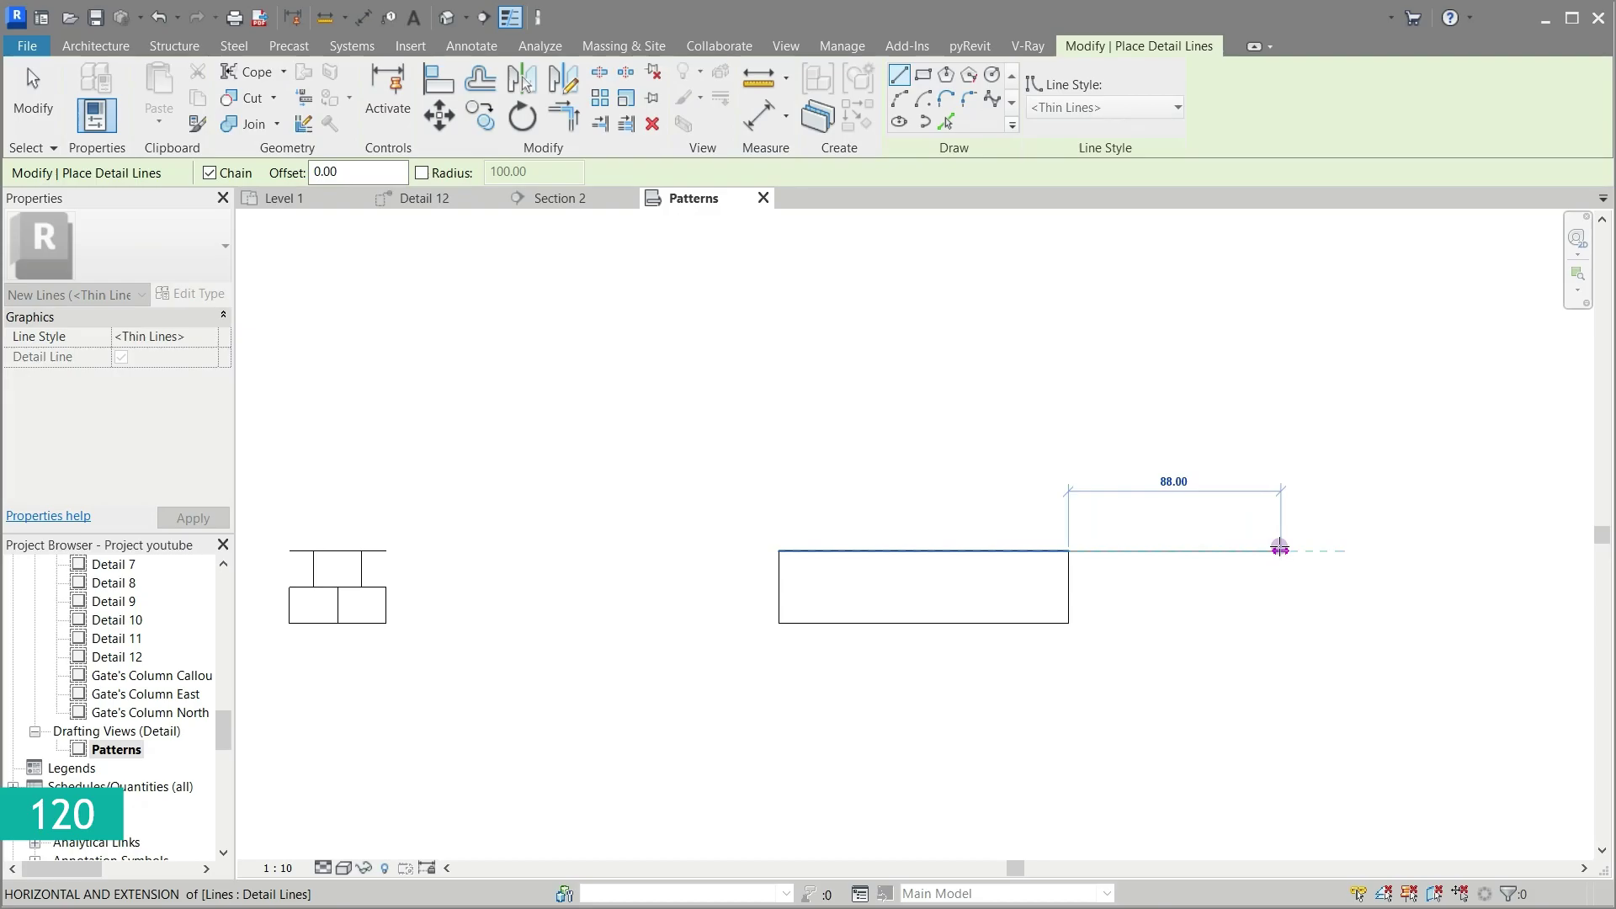
type("120")
key("Return")
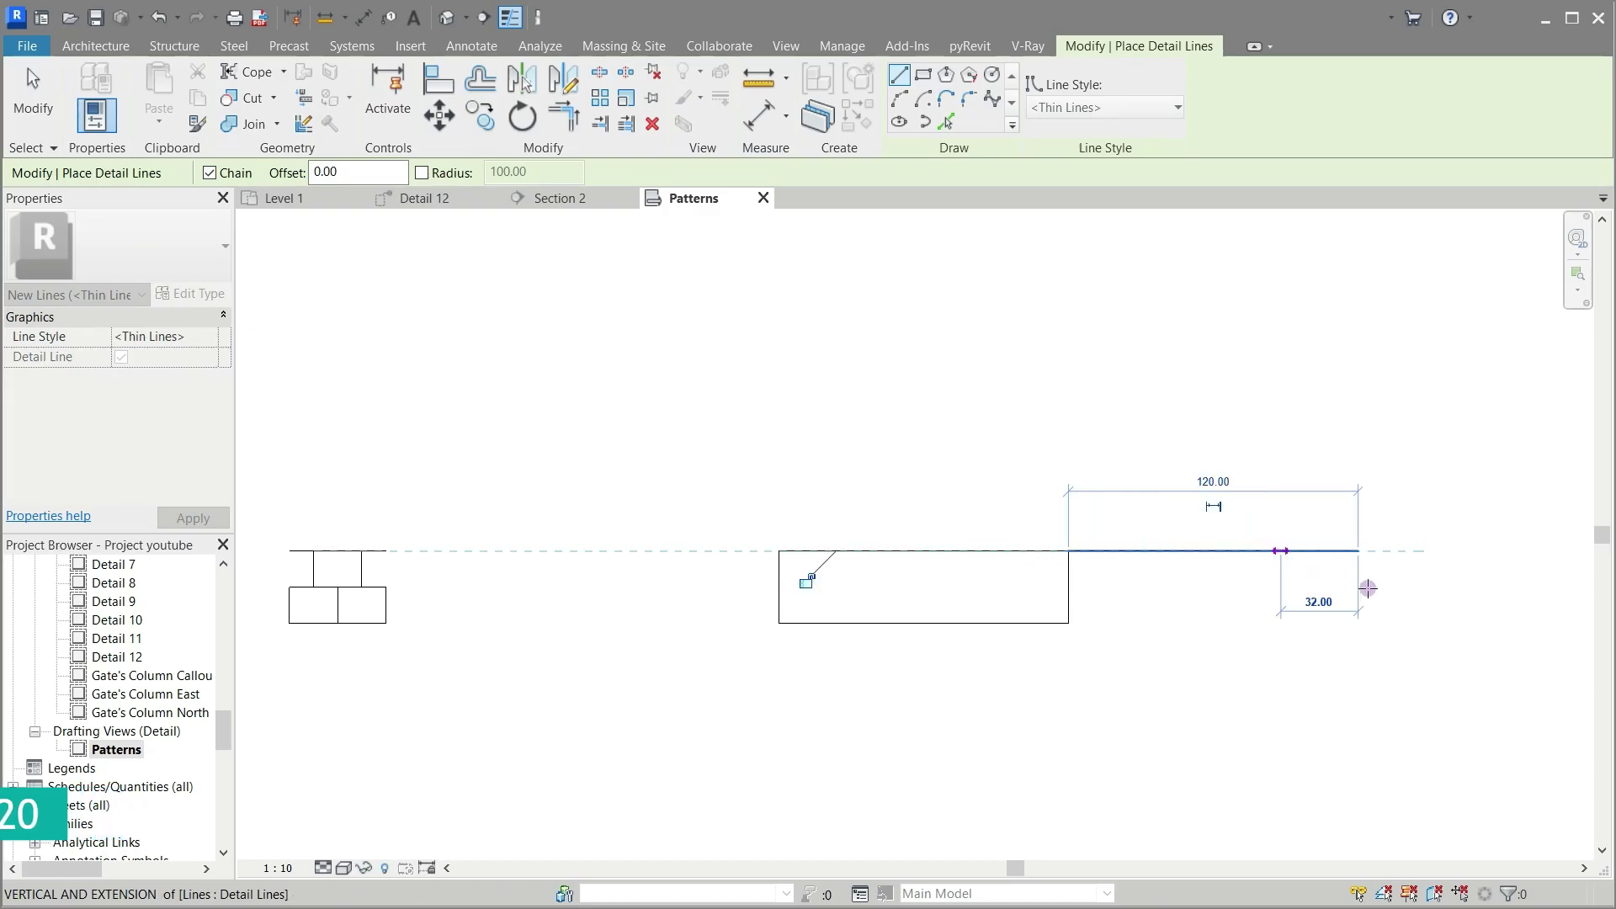
left_click(1359, 623)
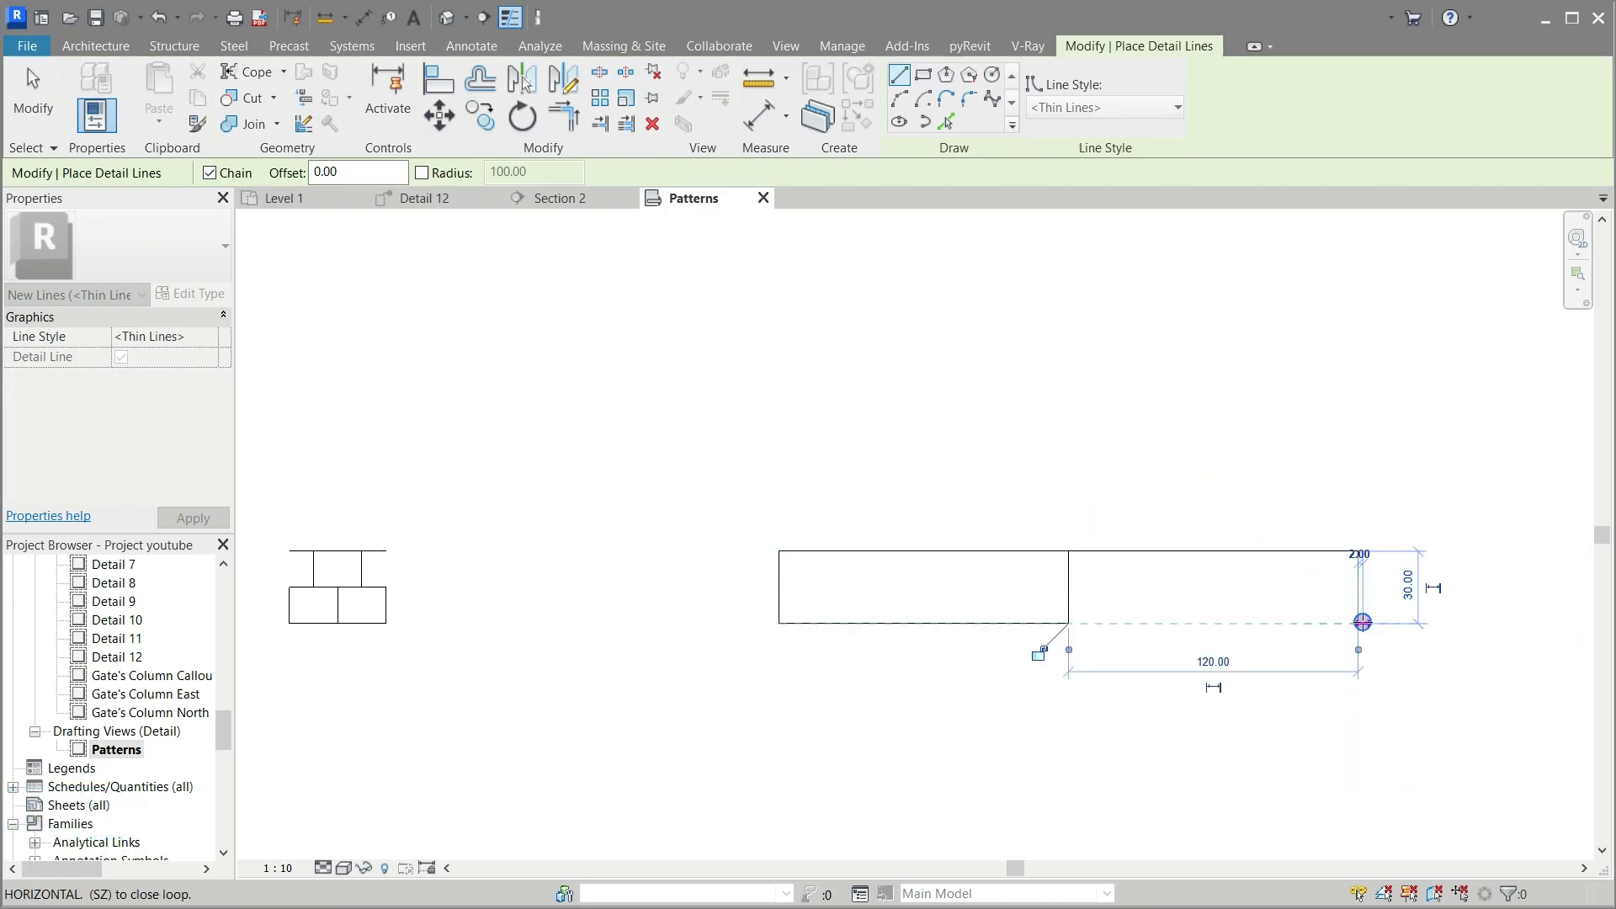
left_click(1069, 623)
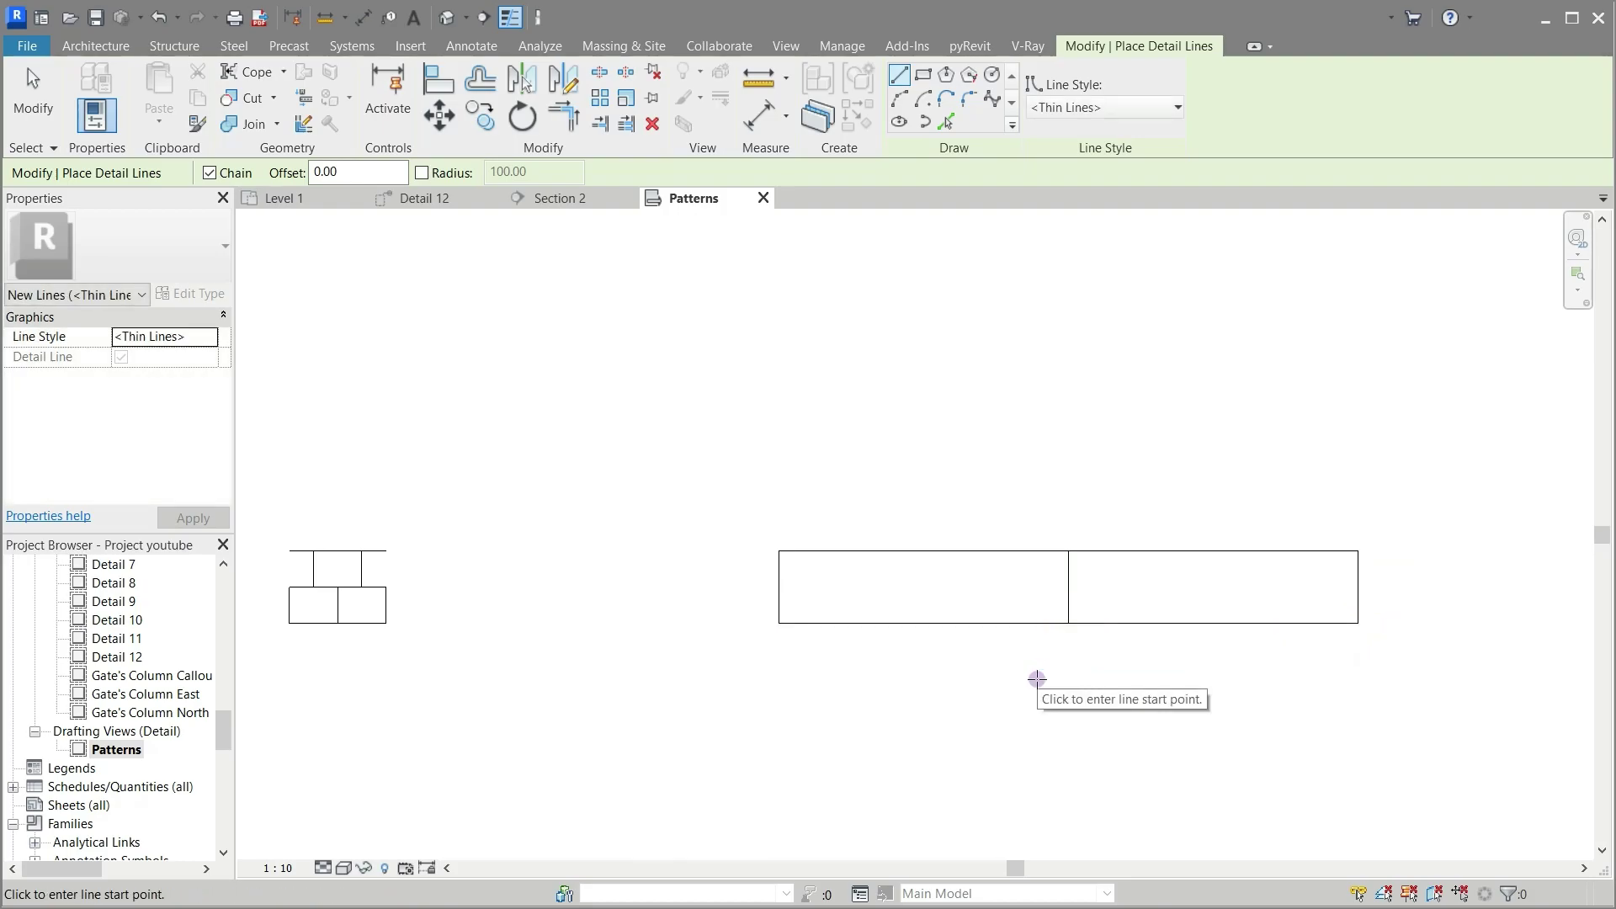
key("Escape")
Step: Draw the upper tile with detail lines from the midpoint of the first lower rectangle's top edge, 30 high and 120 wide, ending on the lower row
scroll(1085, 666, "down", 2)
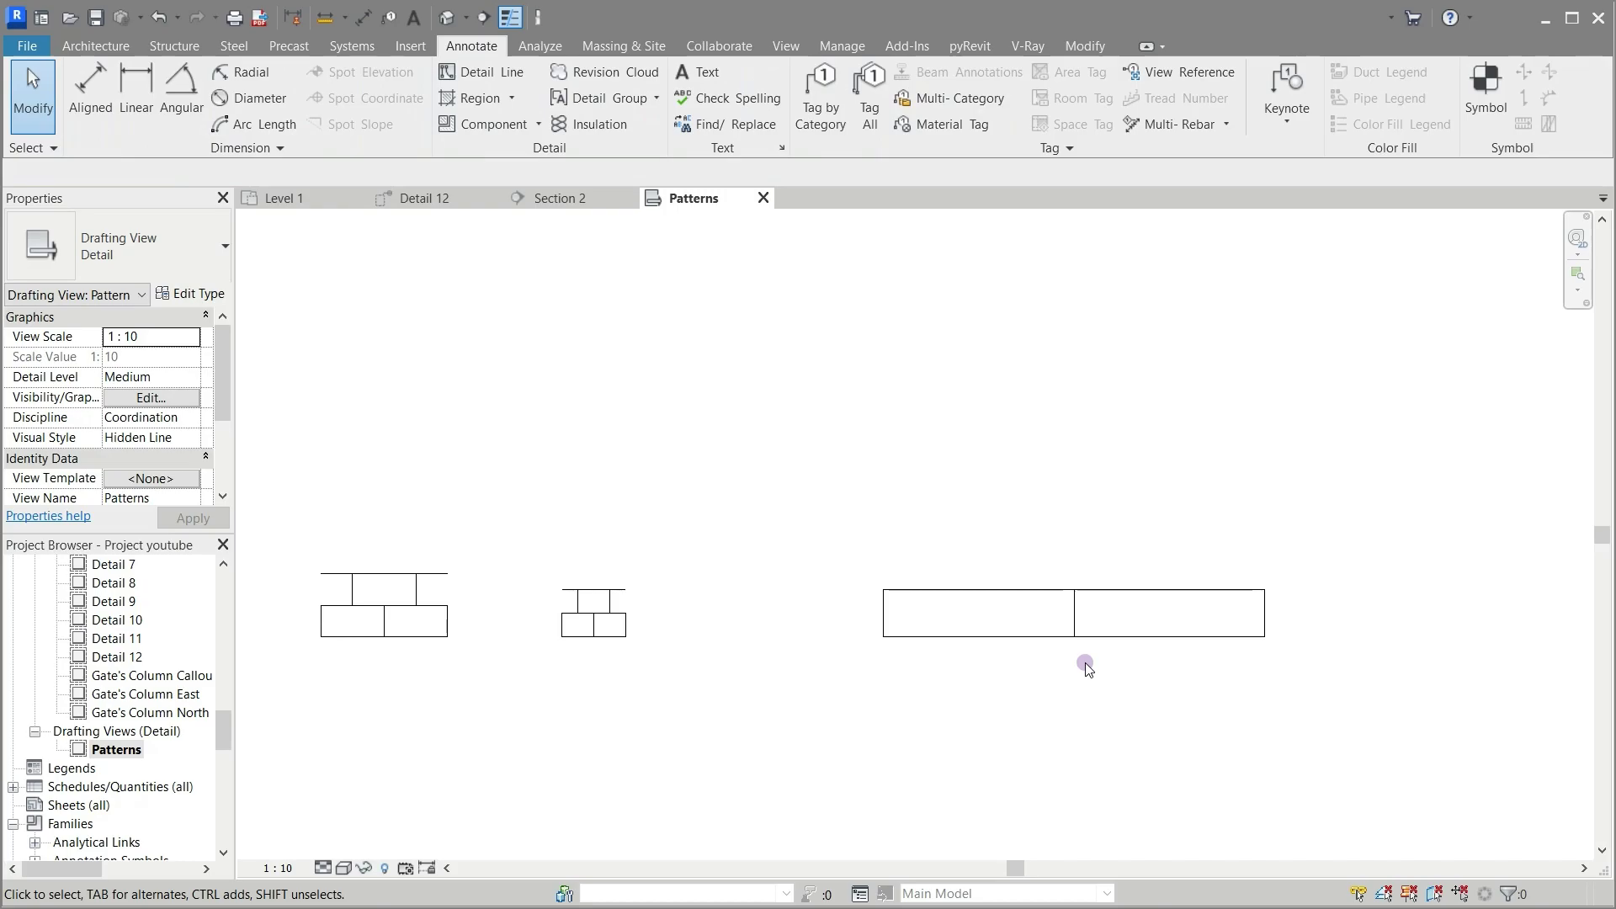
scroll(1339, 613, "up", 2)
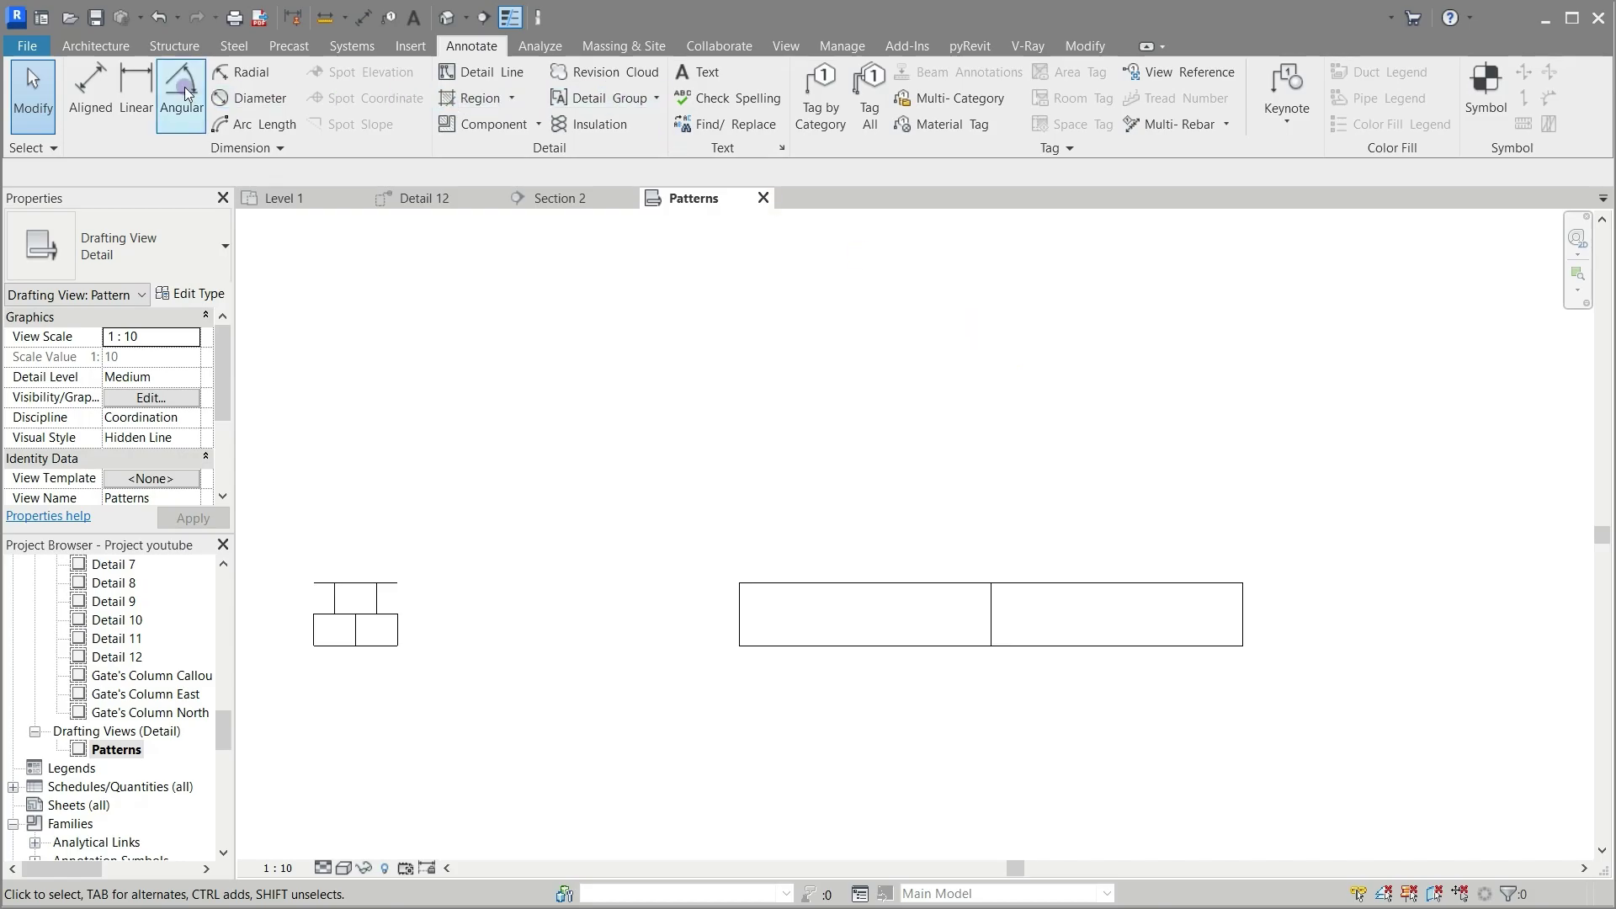
left_click(490, 72)
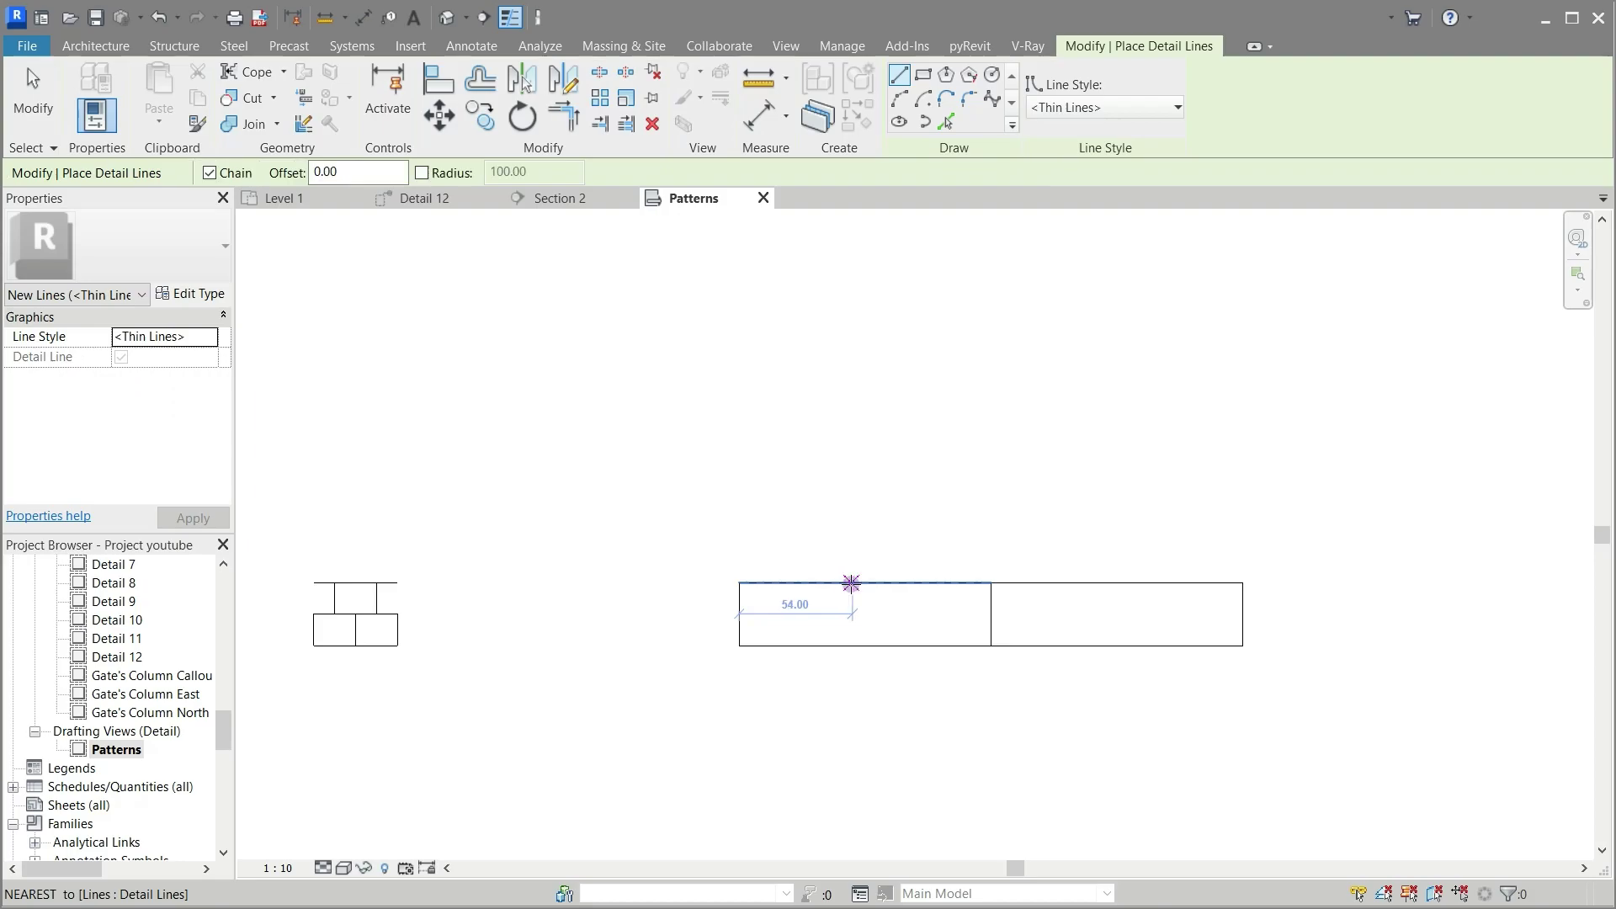
left_click(865, 581)
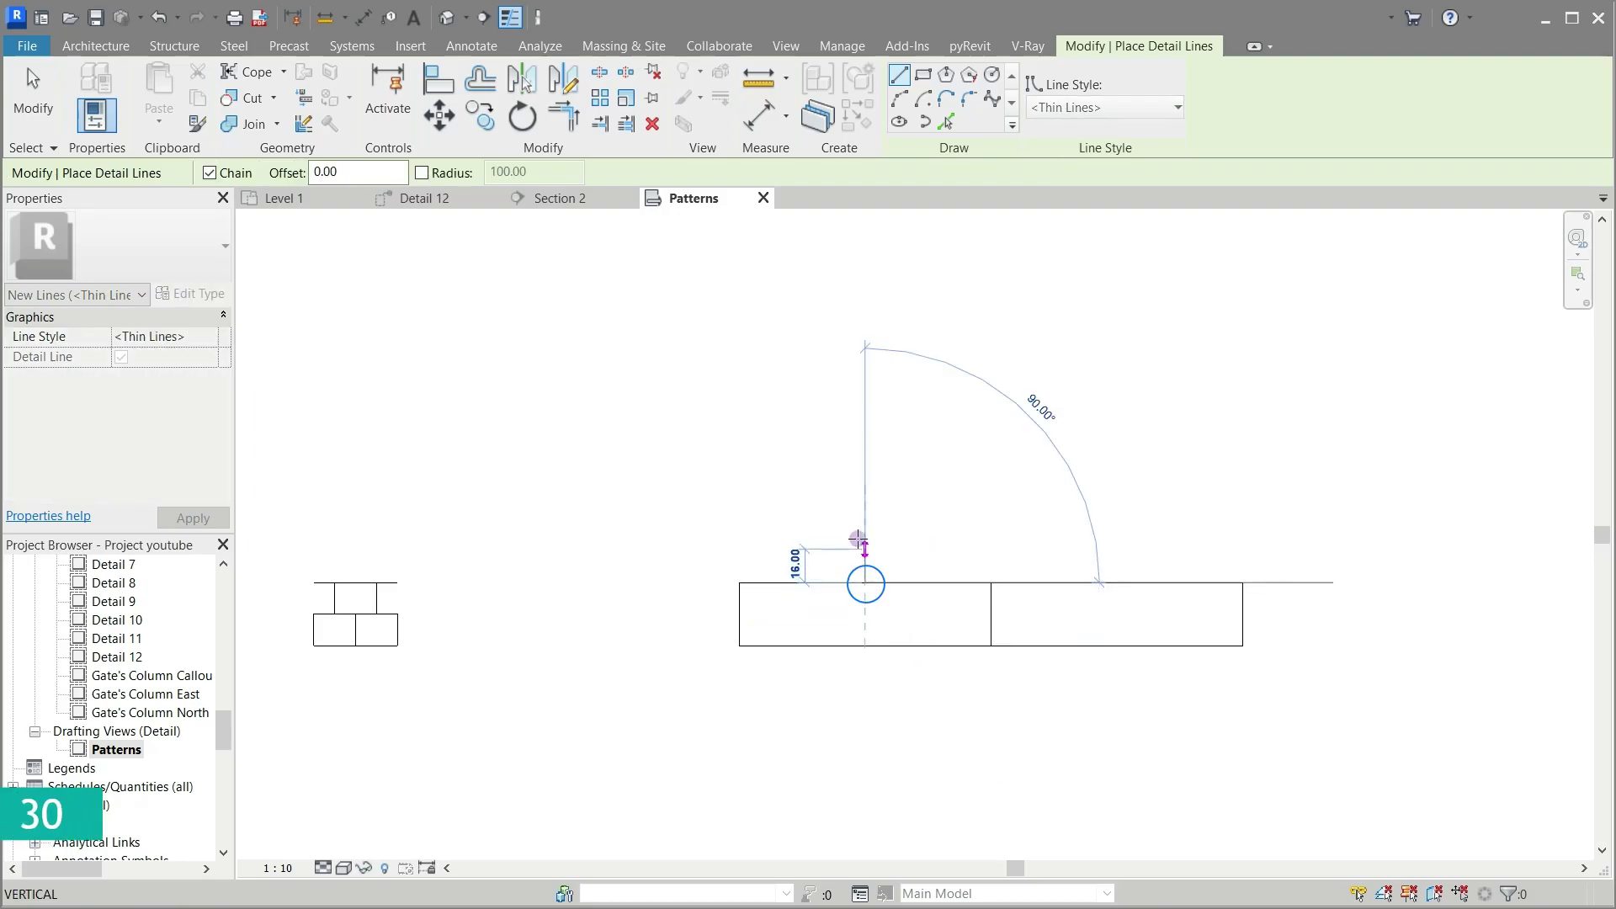
type("30")
key("Return")
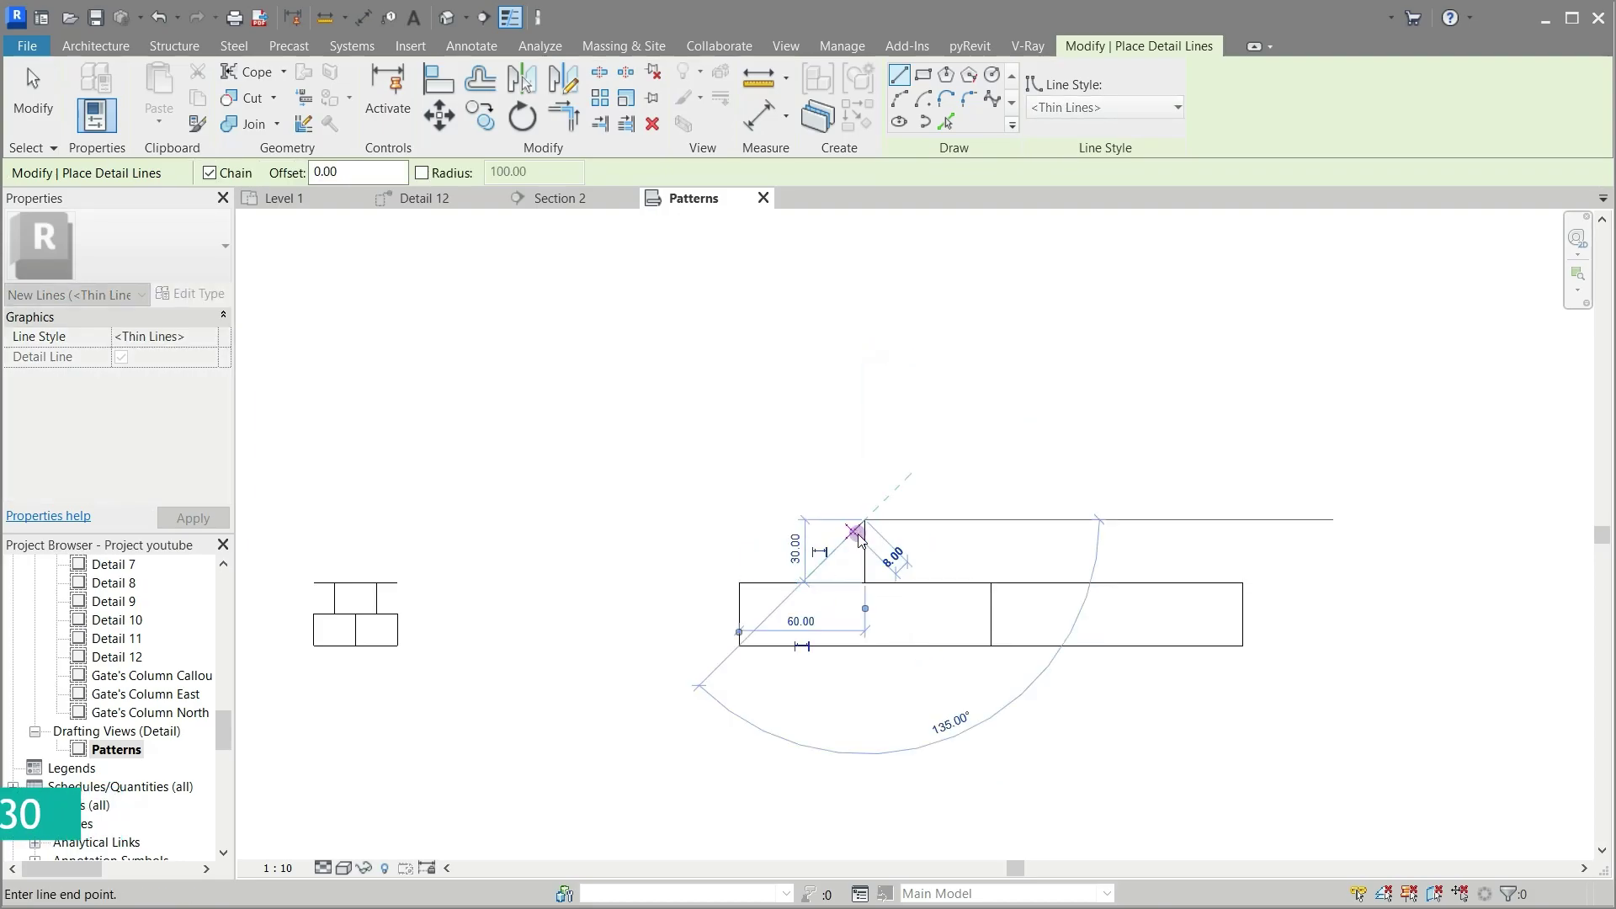
type("120")
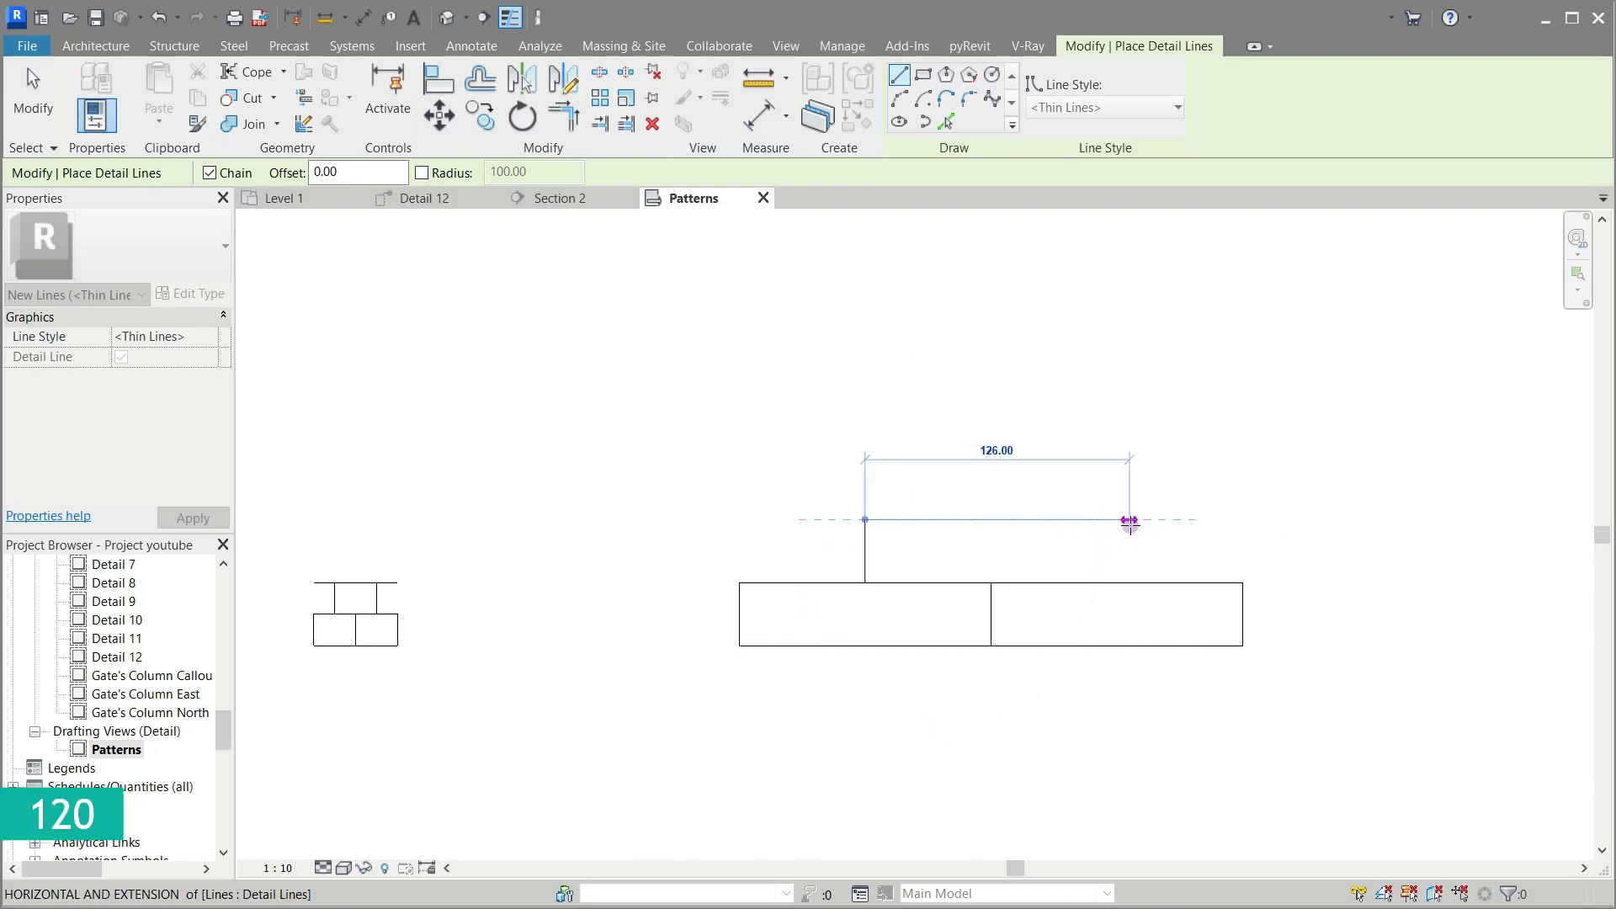
type("1")
key("Return")
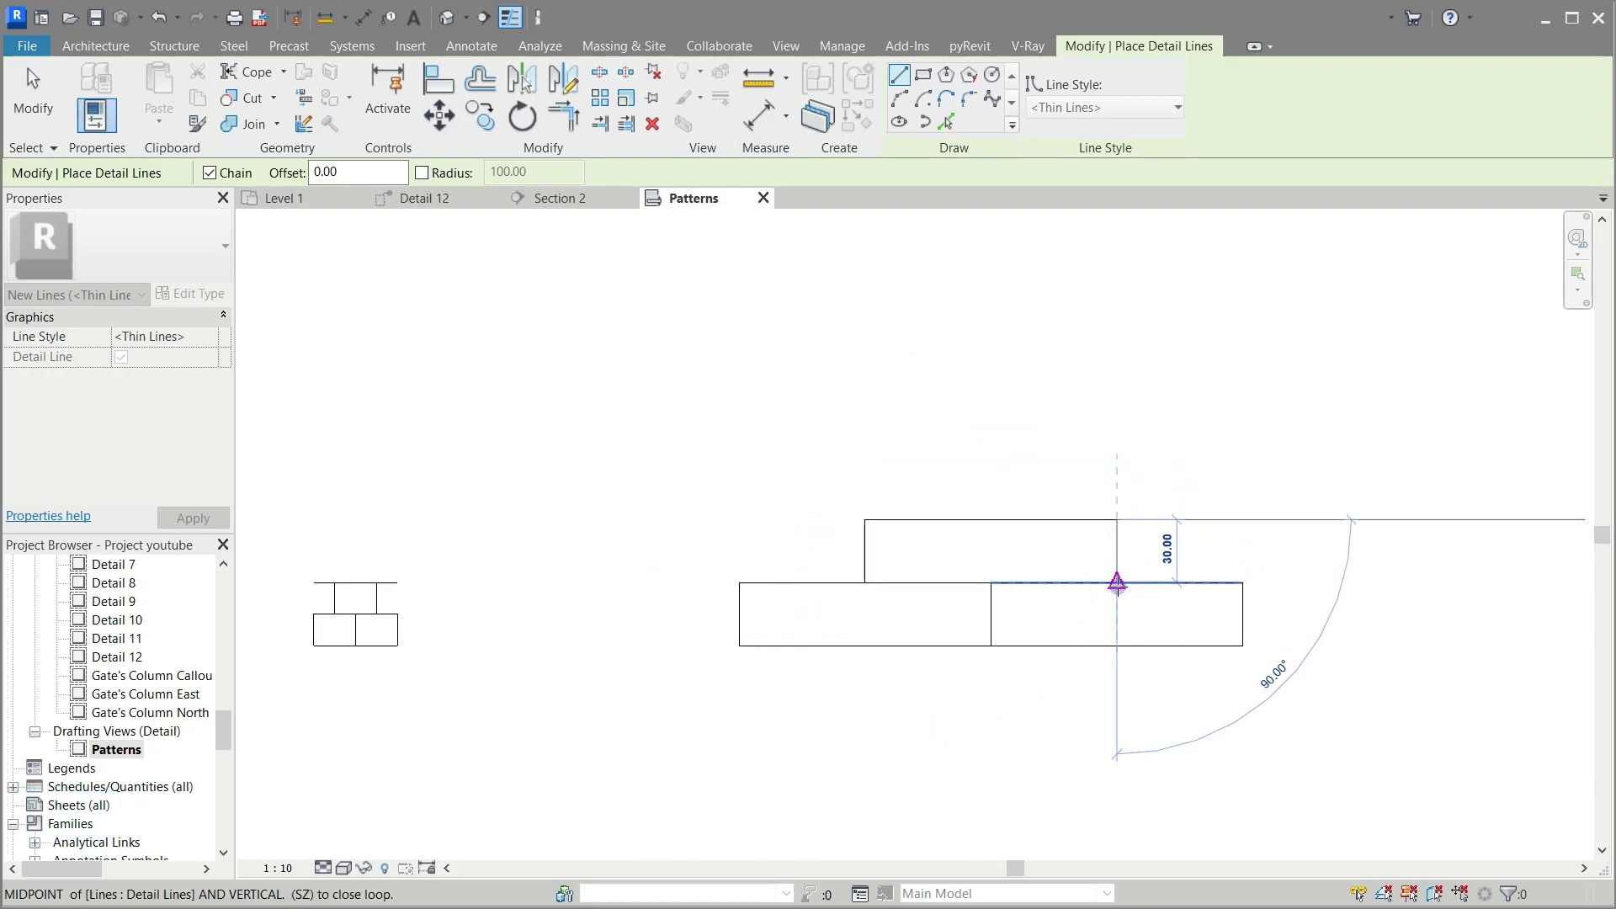
left_click(1117, 582)
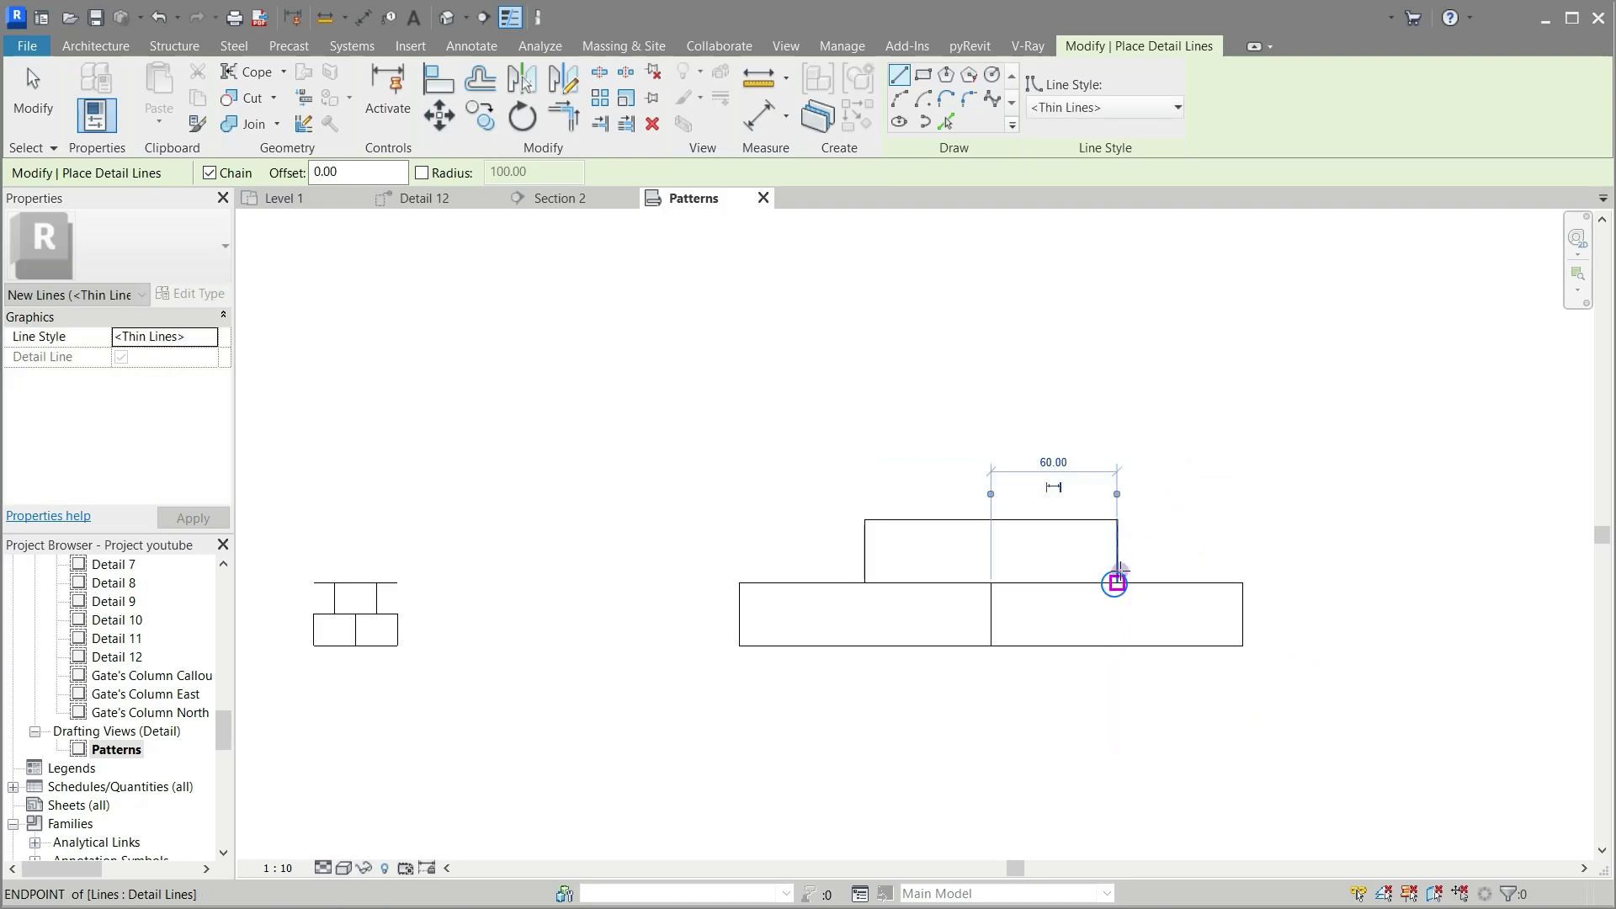
Step: Extend the upper tile's top edge with detail lines on both sides to line up with the lower row's outer ends
left_click(1118, 519)
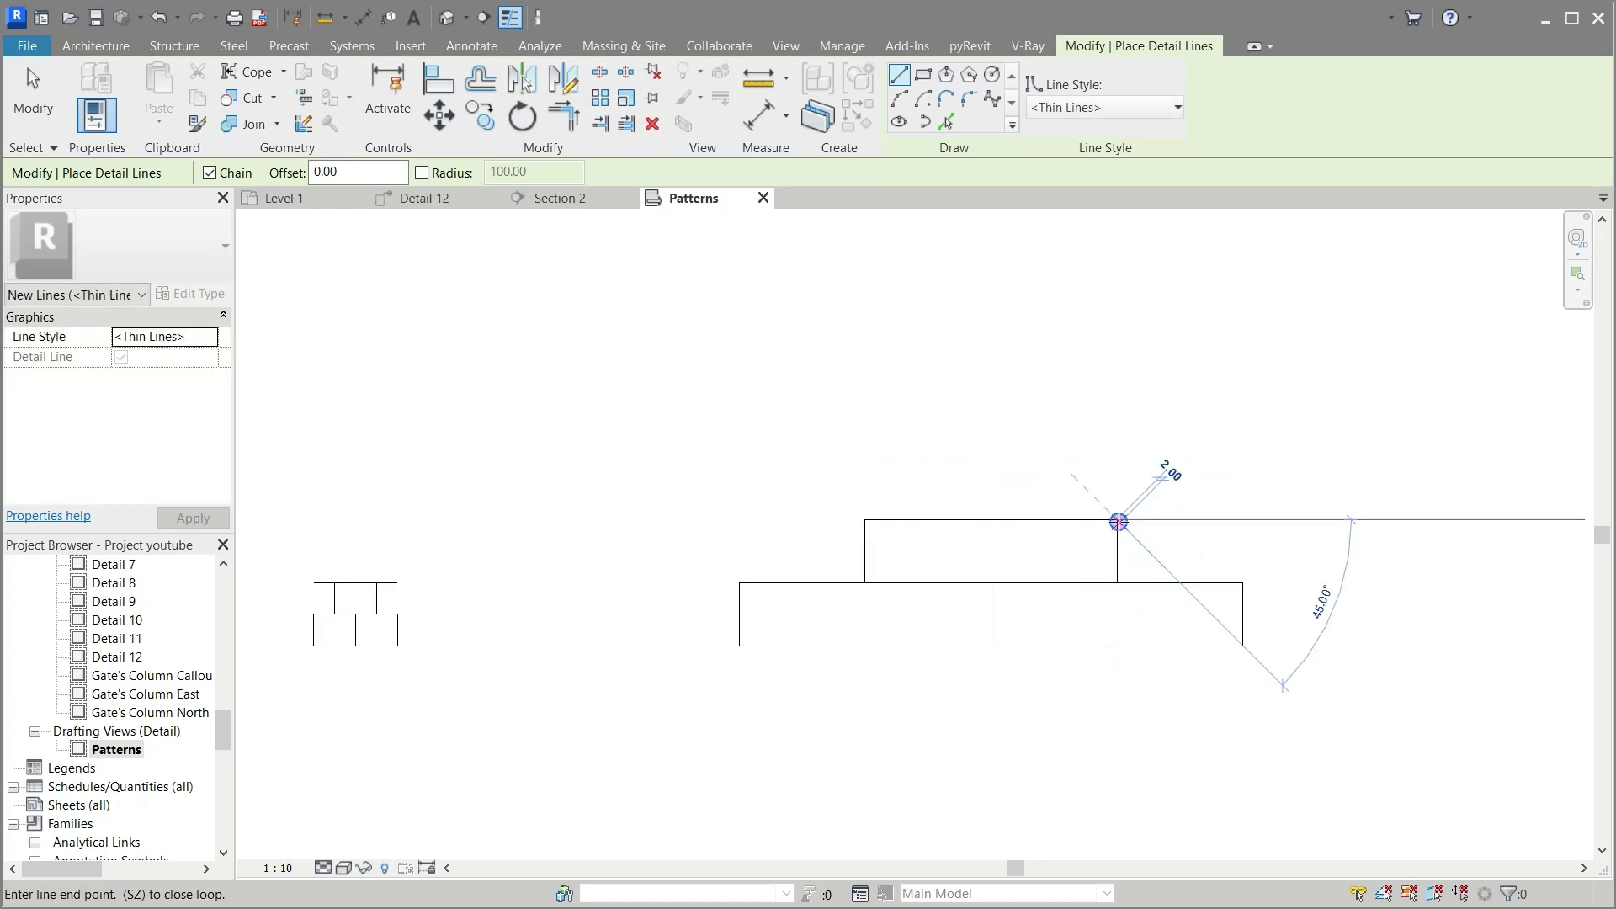
left_click(1242, 519)
key("Escape")
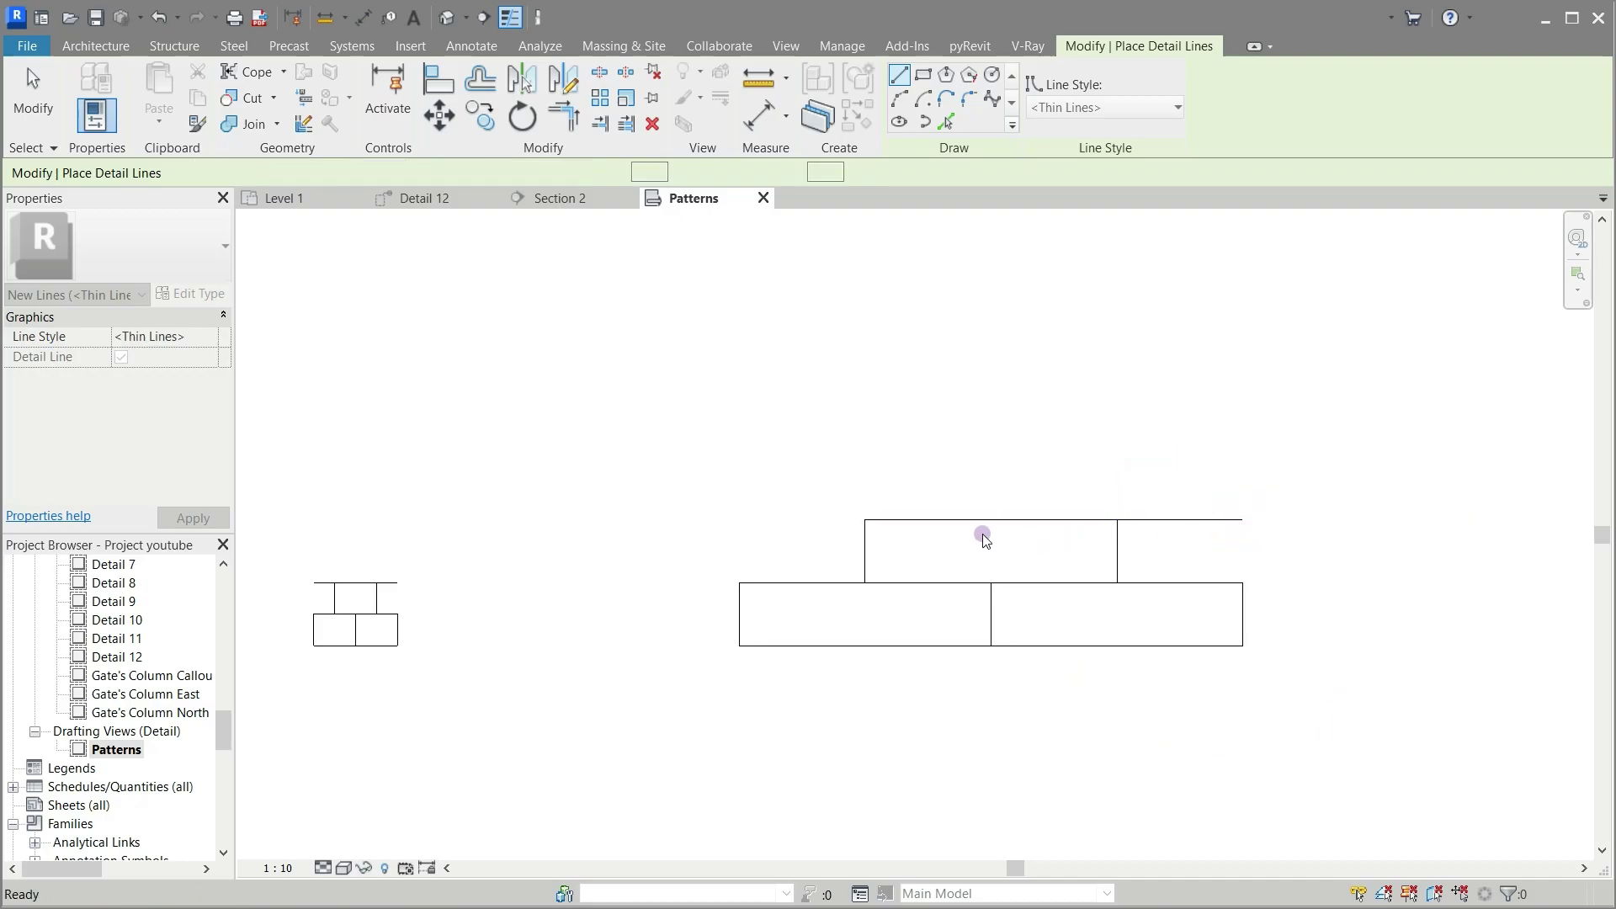
left_click(866, 519)
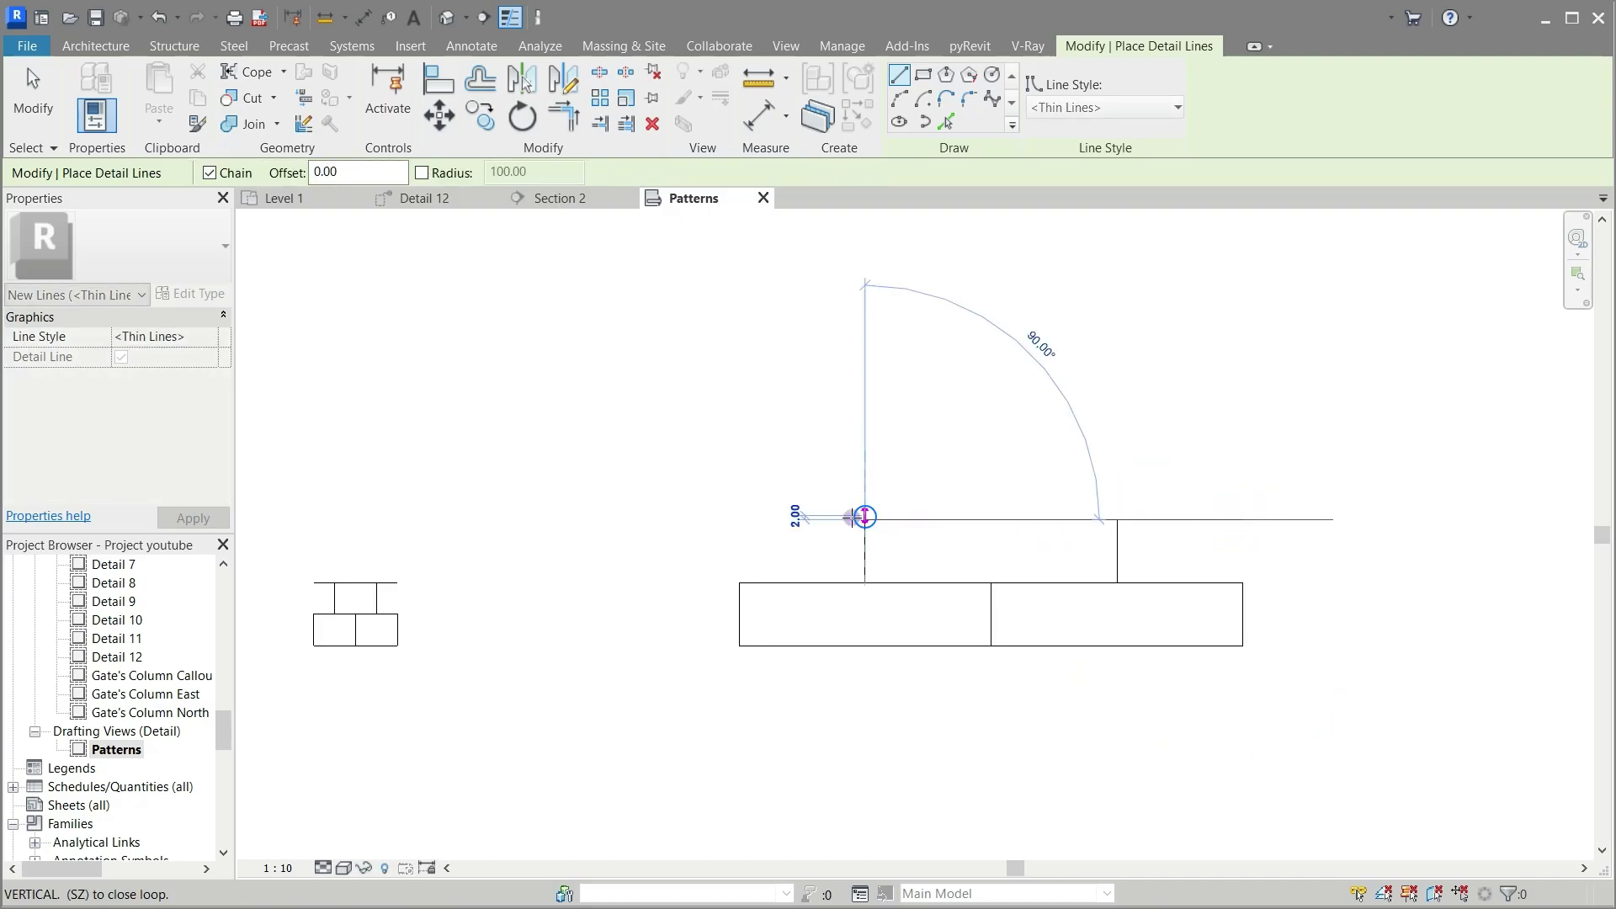
left_click(741, 519)
key("Escape")
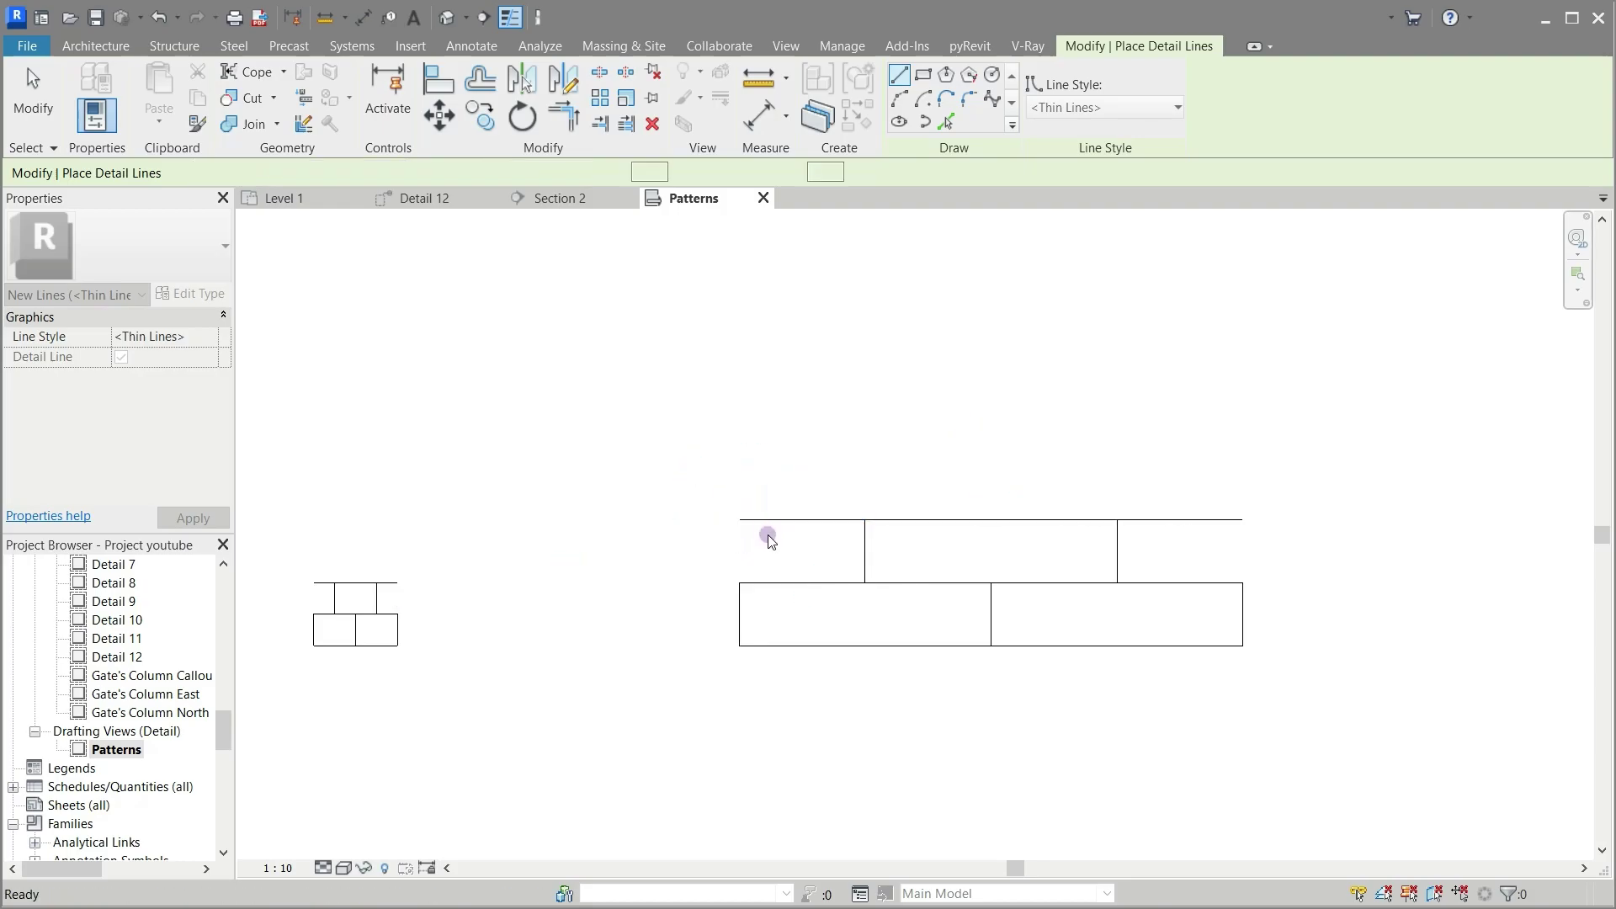
scroll(812, 566, "down", 1)
scroll(819, 571, "down", 1)
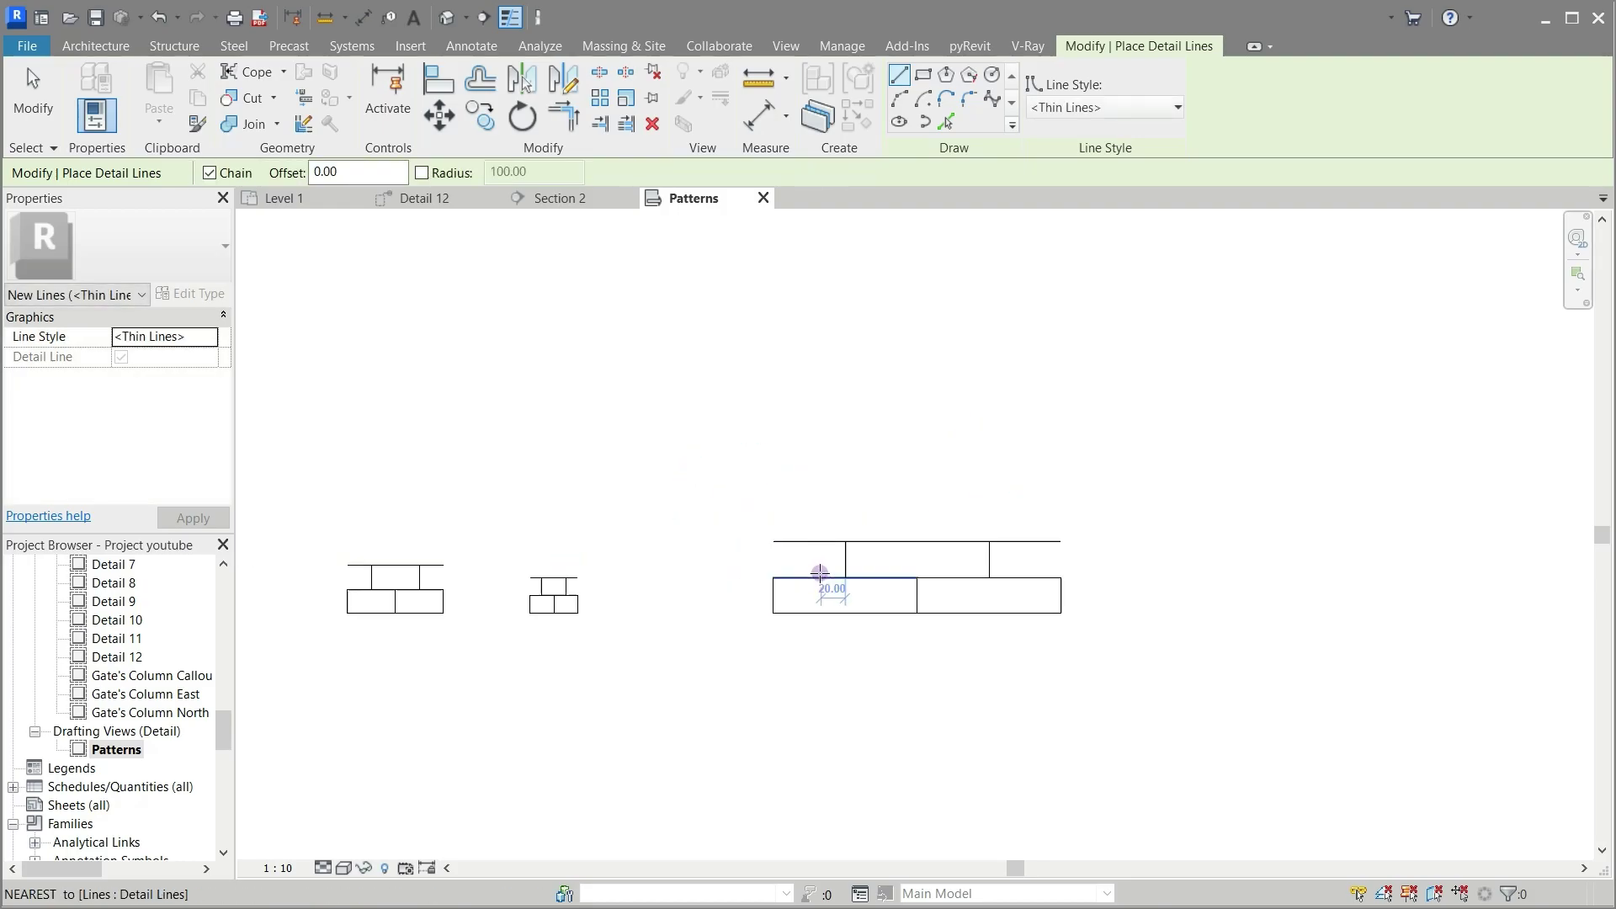
key("Escape")
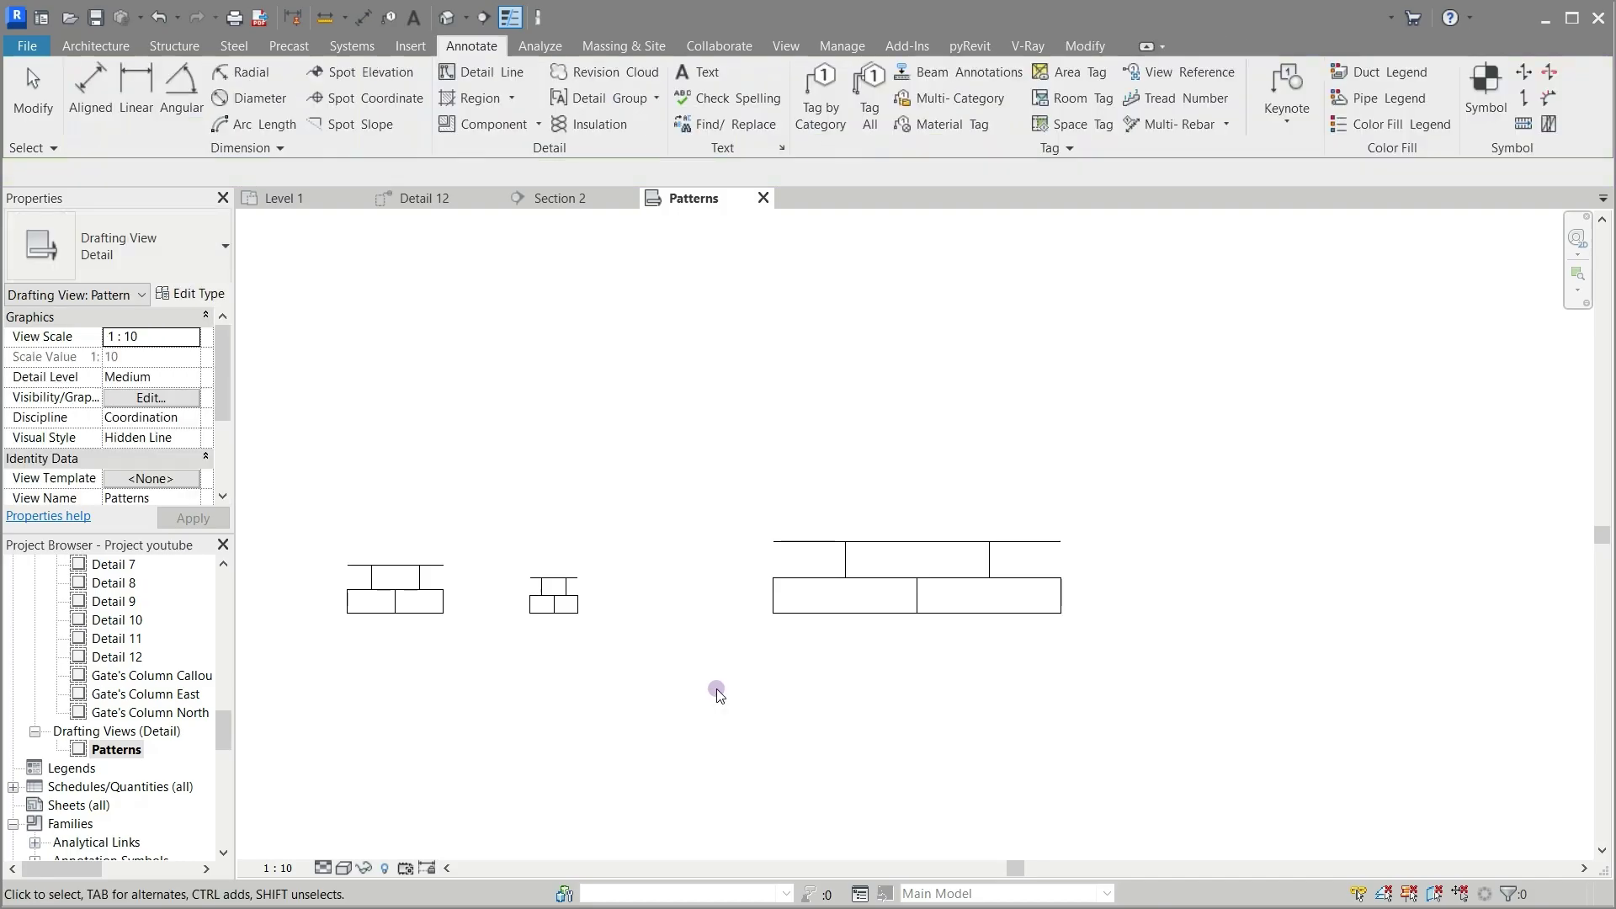
Step: In the Level 1 plan, select the Ceramic 50mm floor and open the material of its structure layer for editing
left_click(304, 202)
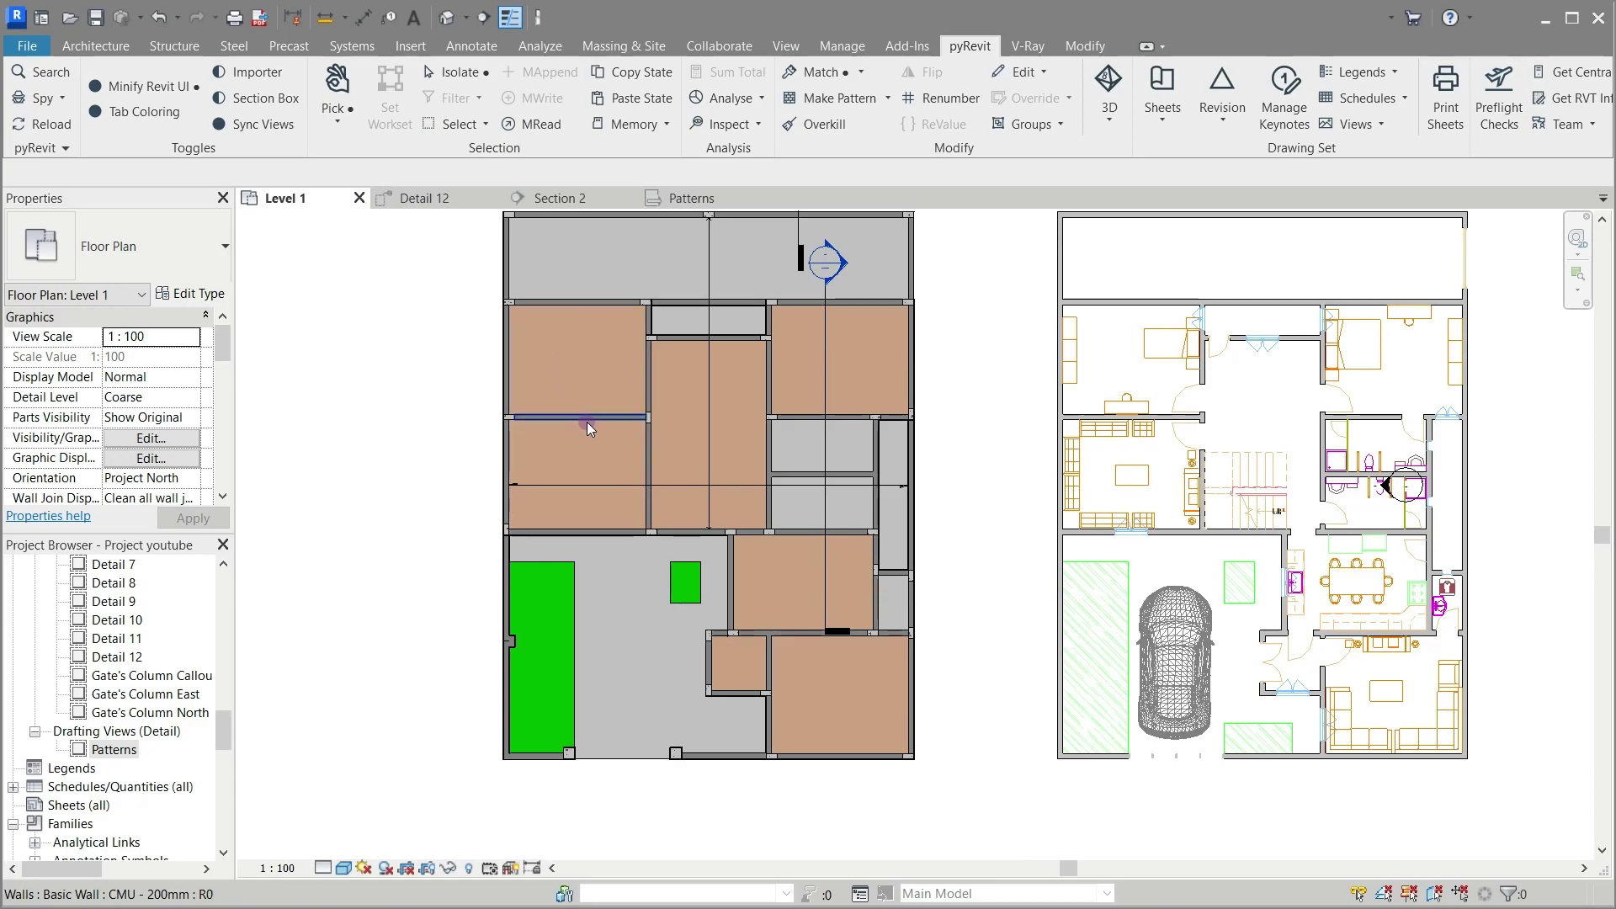
key("Tab")
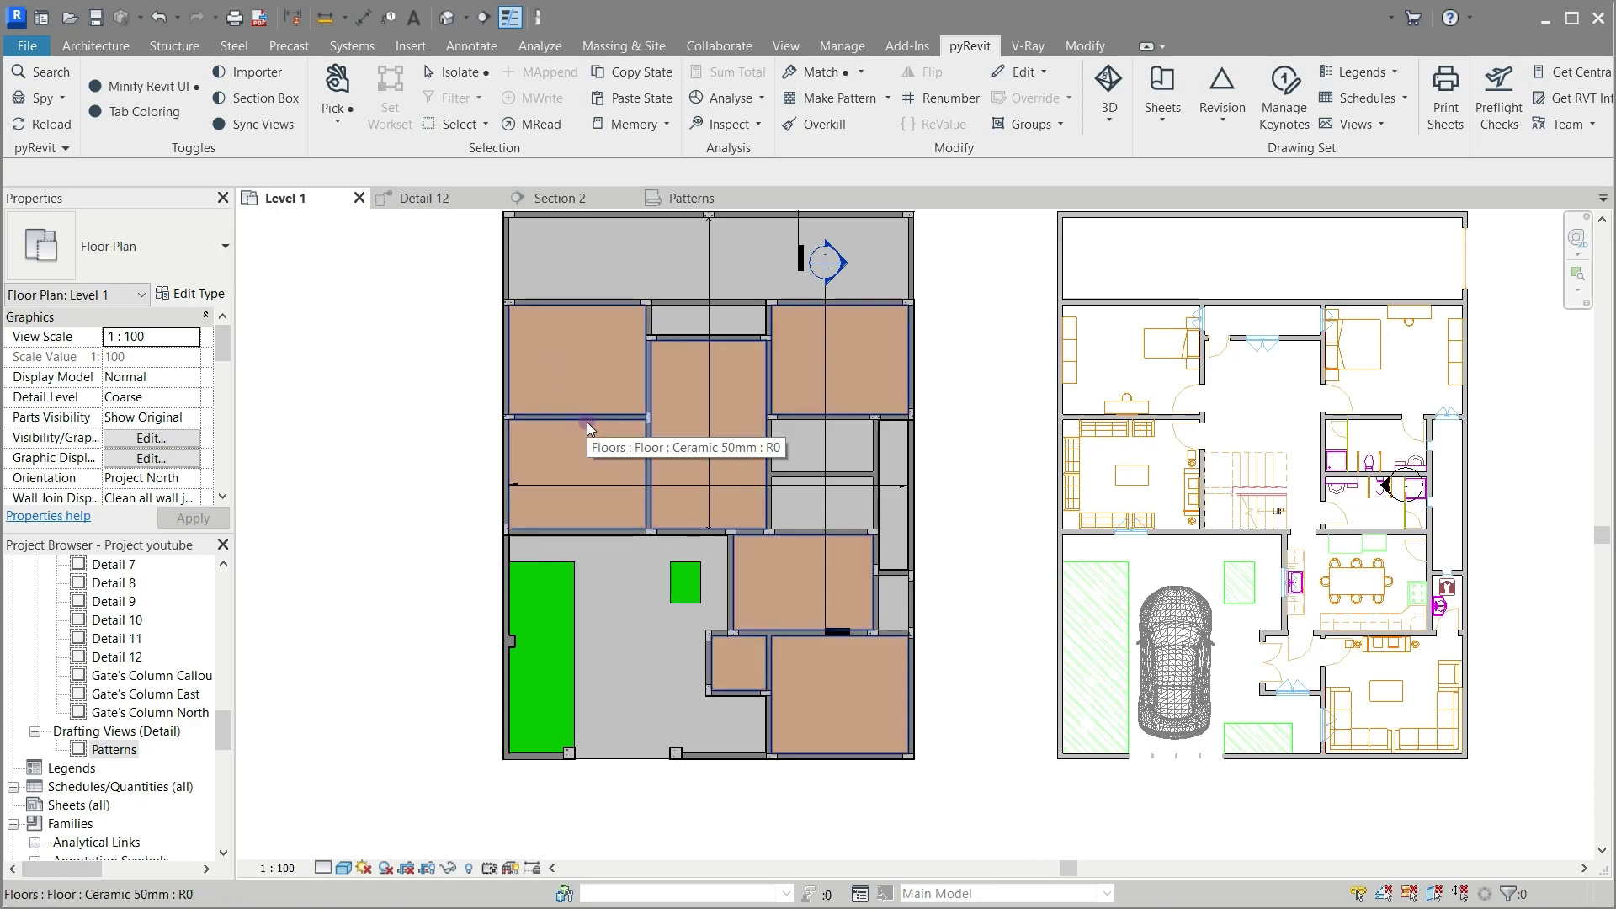
left_click(586, 422)
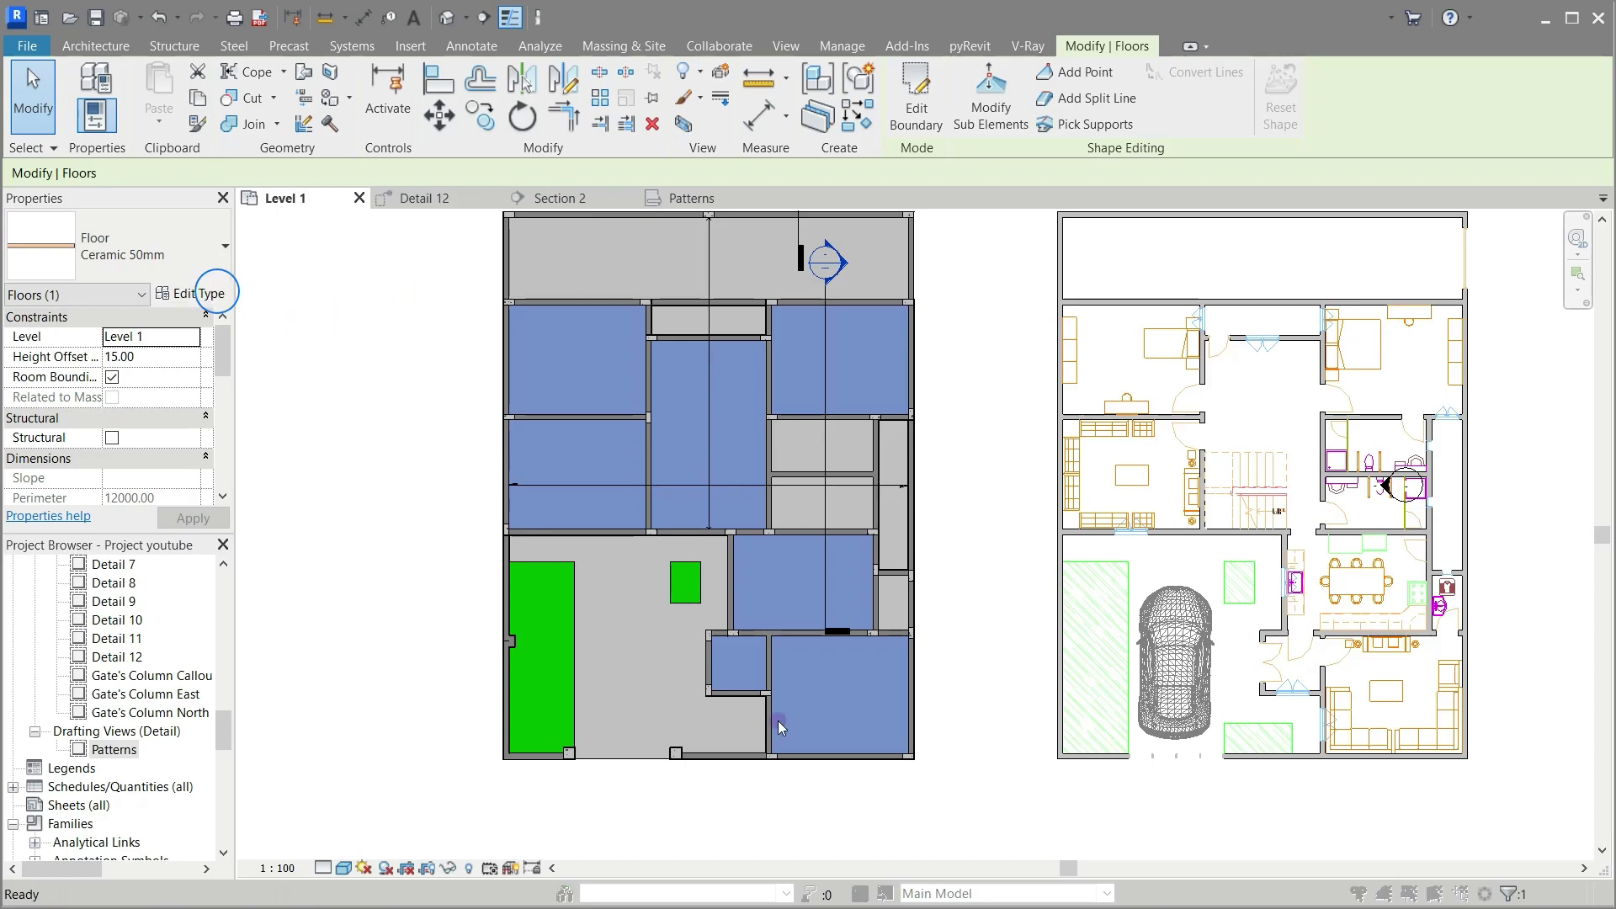
left_click(200, 294)
left_click(884, 332)
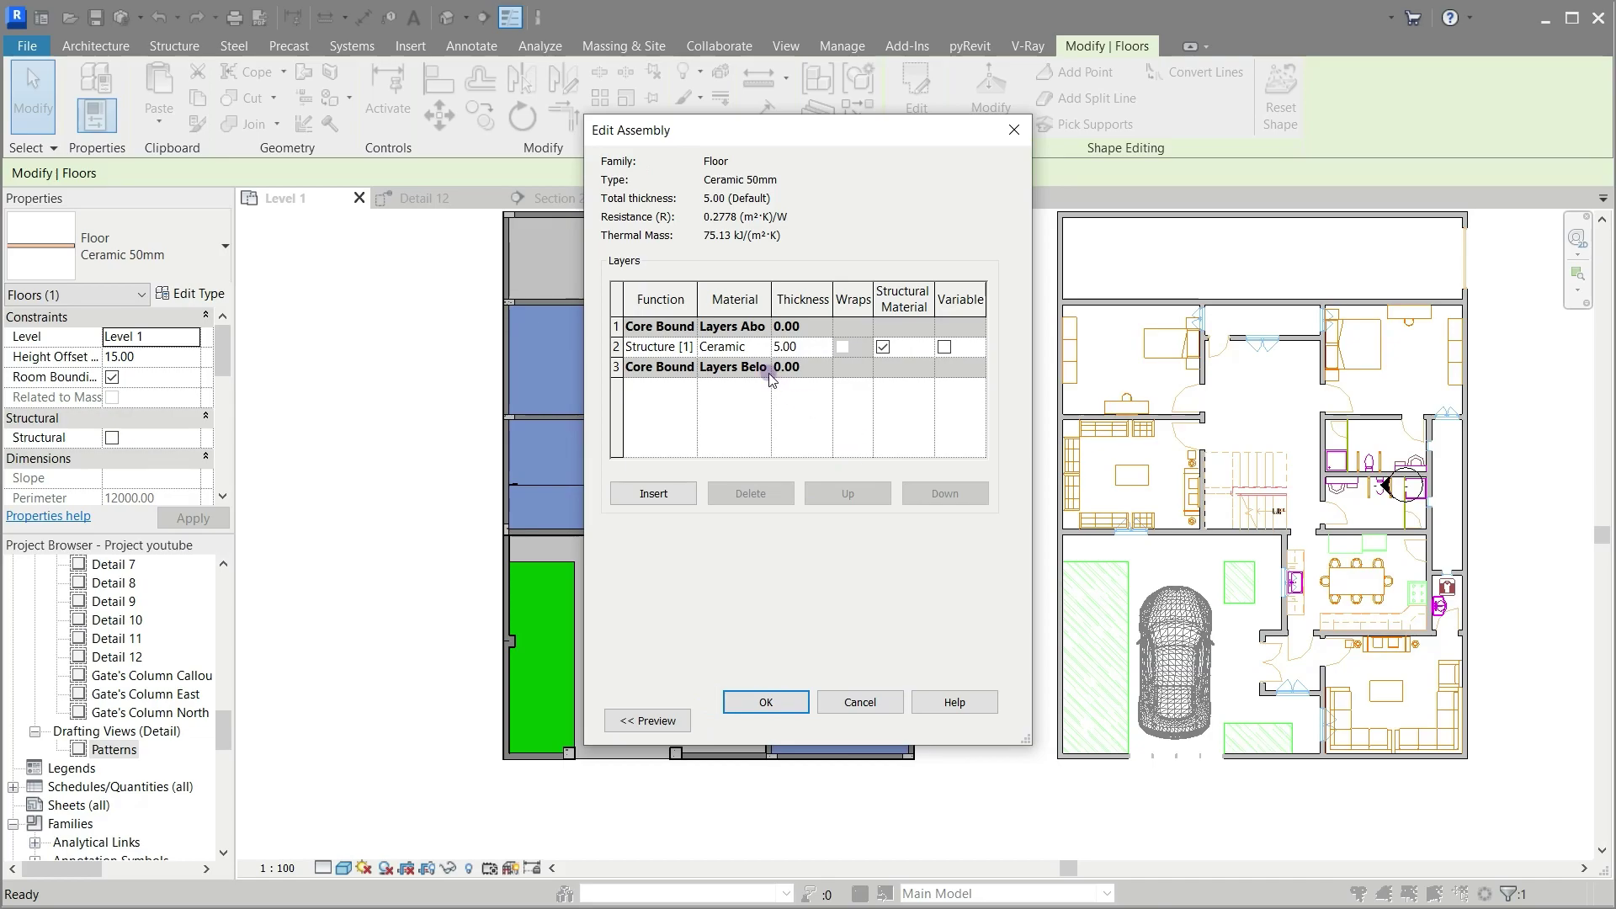
left_click(762, 346)
left_click(762, 346)
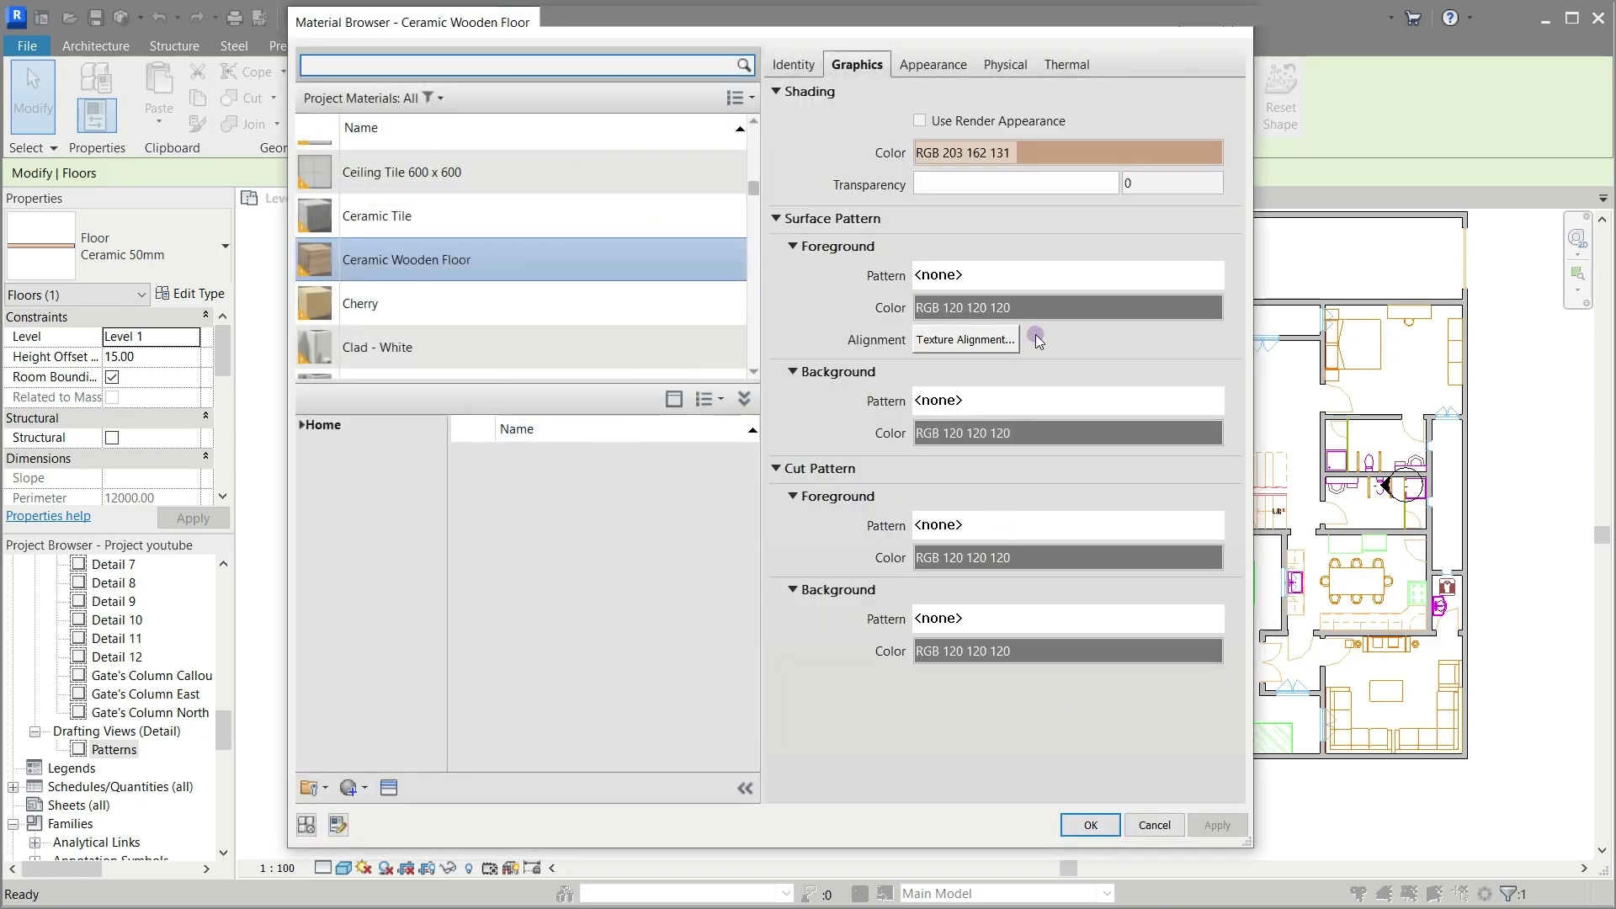
Step: Create a model surface pattern named Ceramic Wooden Tile 120 × 30 with parallel lines at a line angle of 0
left_click(1204, 286)
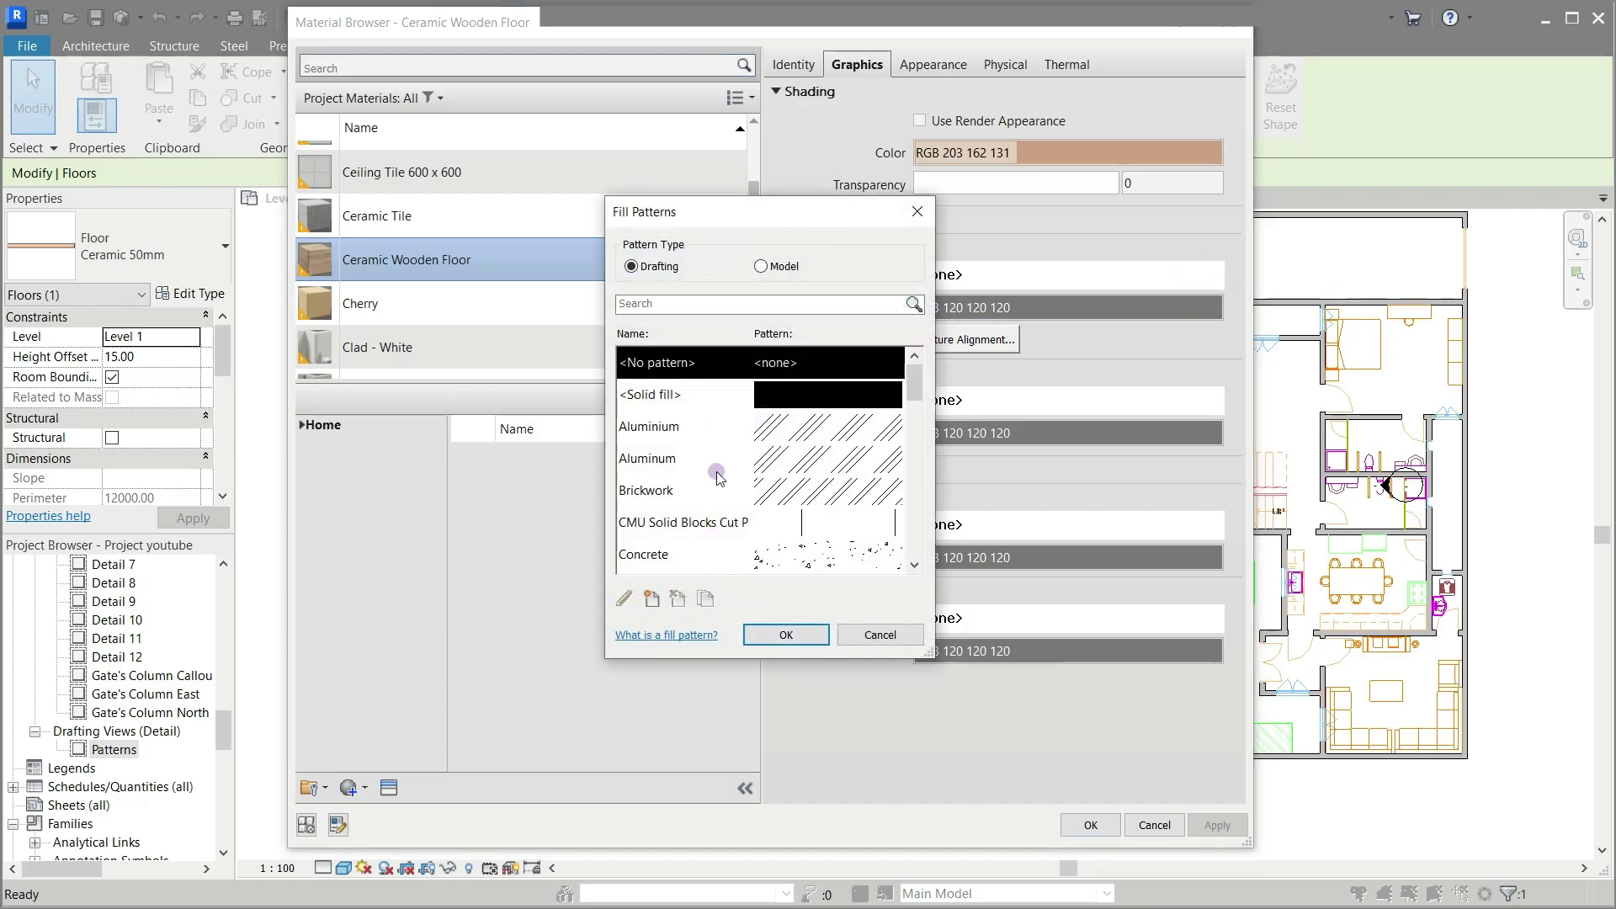
left_click(760, 266)
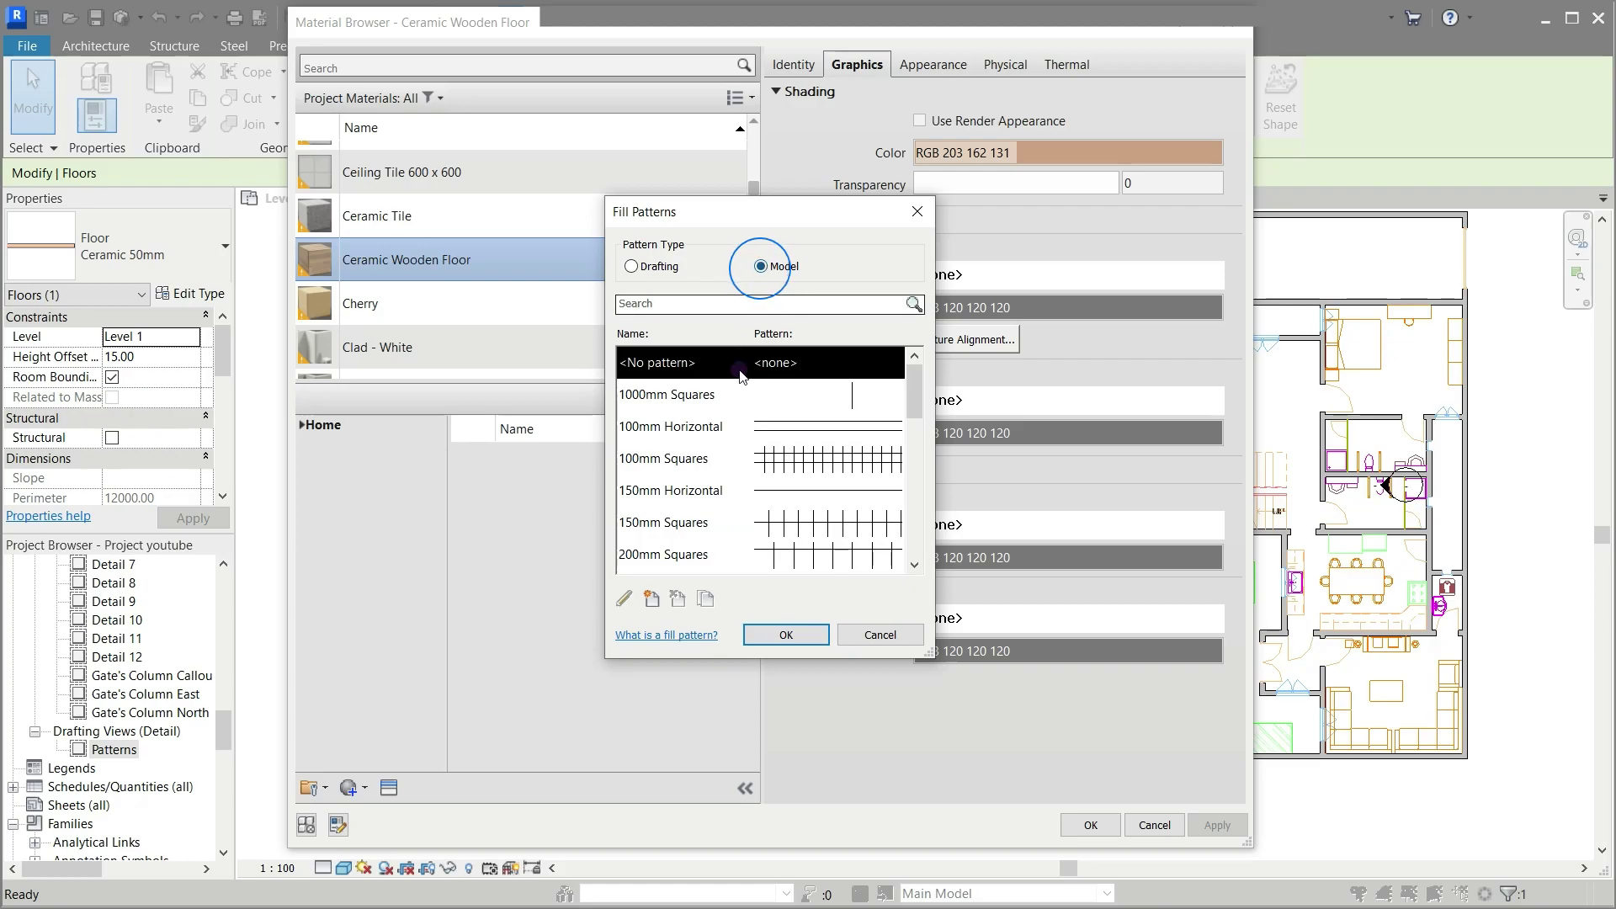
left_click(651, 599)
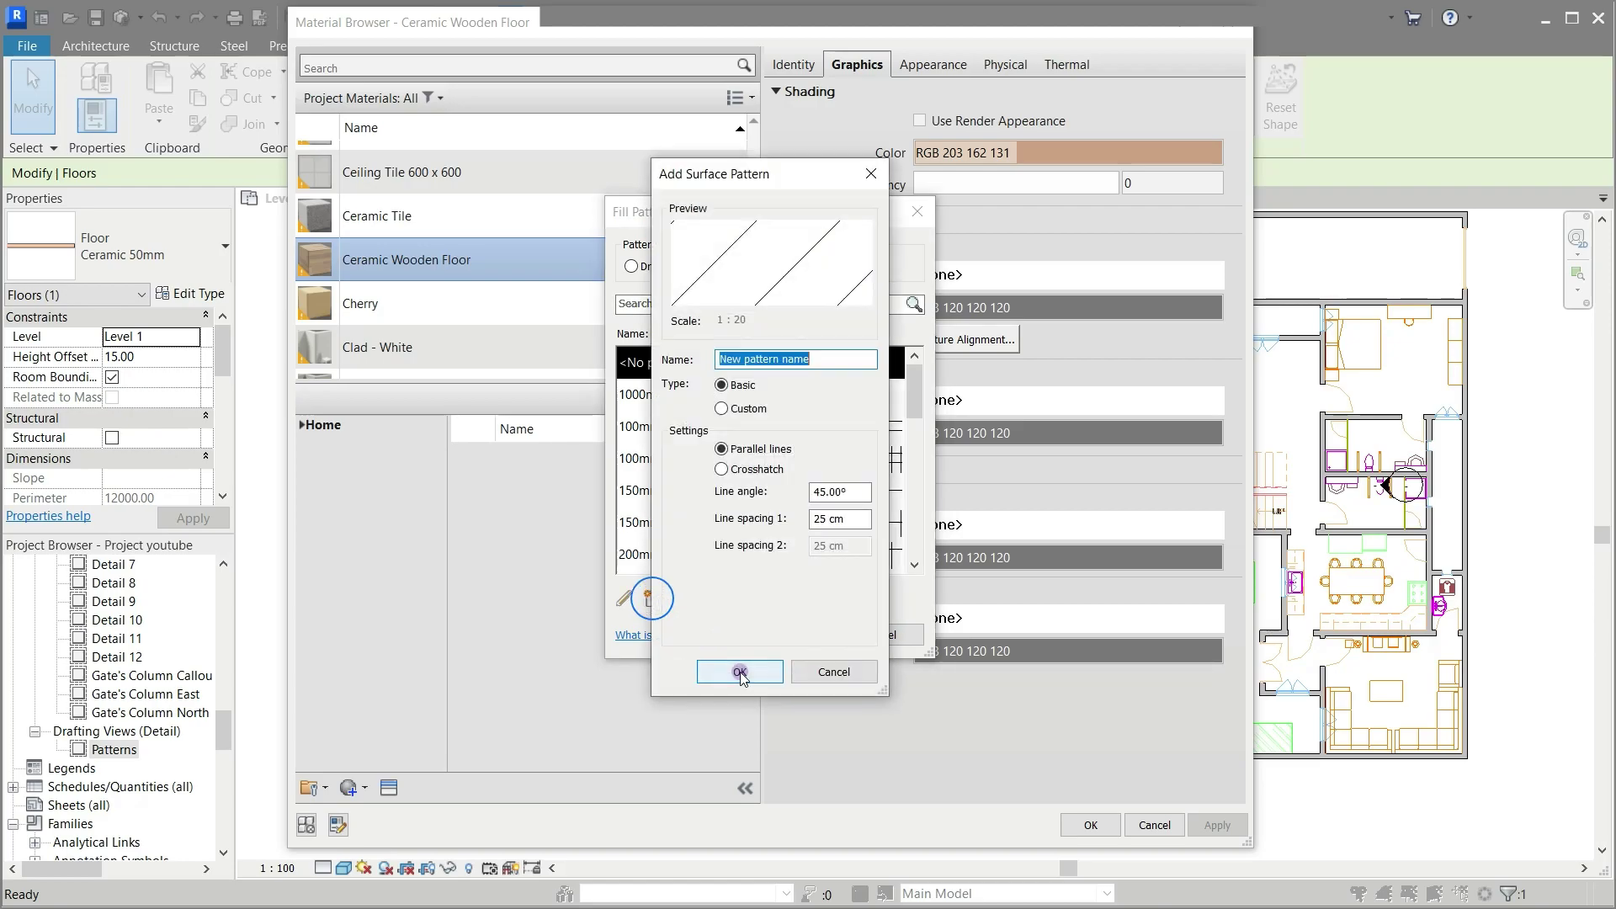
type("W")
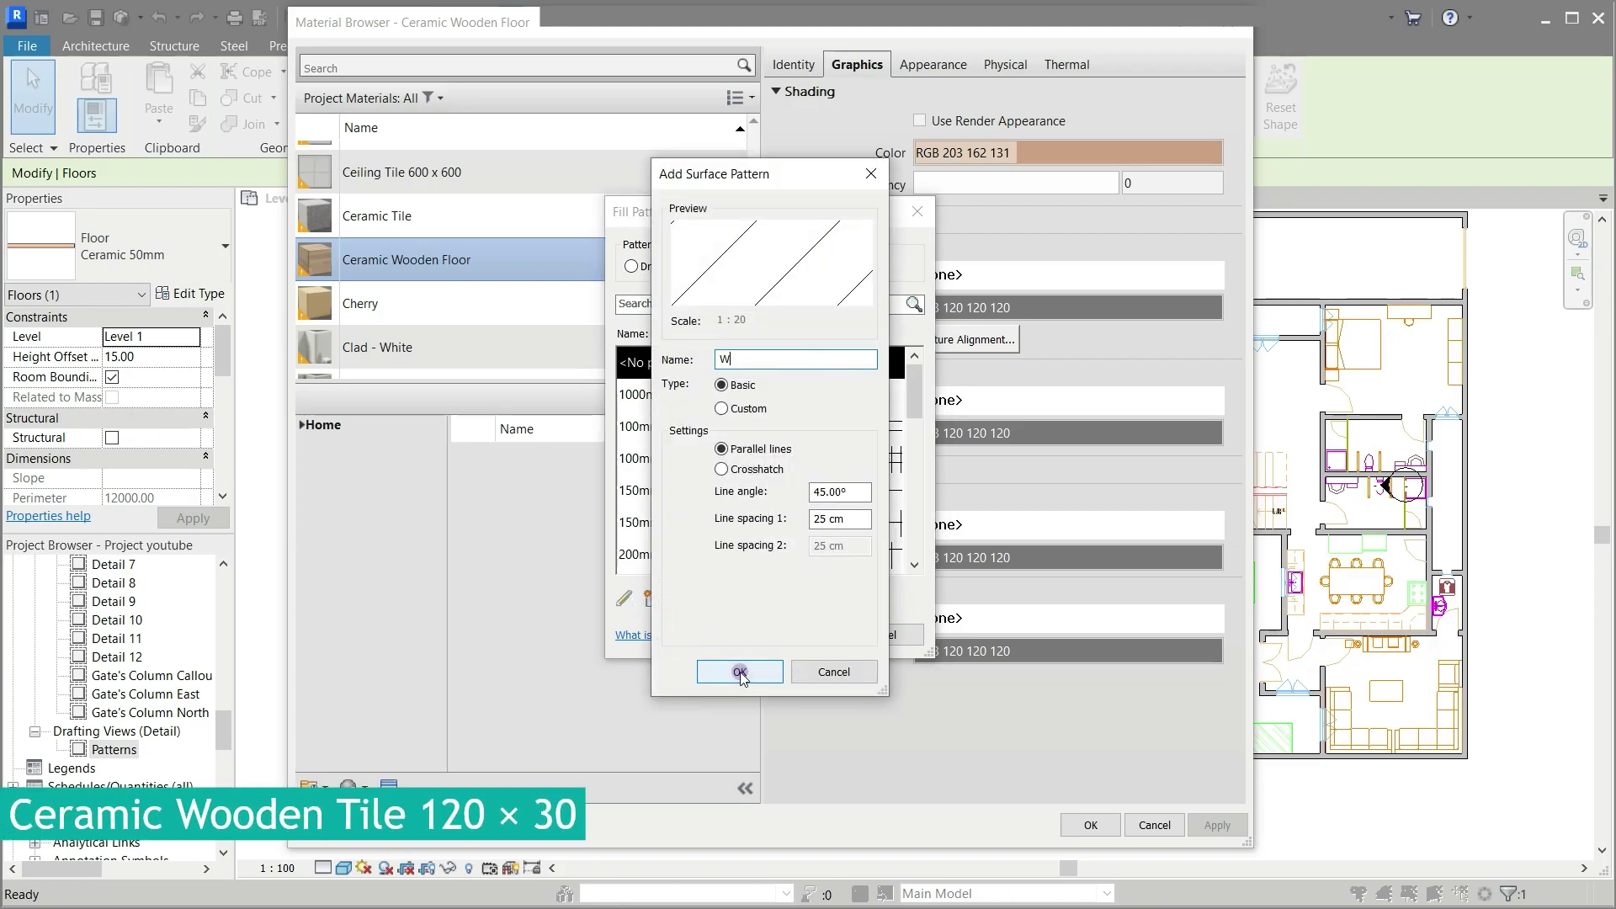
key("BackSpace")
type("Ceramic Wooden Tile 120 × 30")
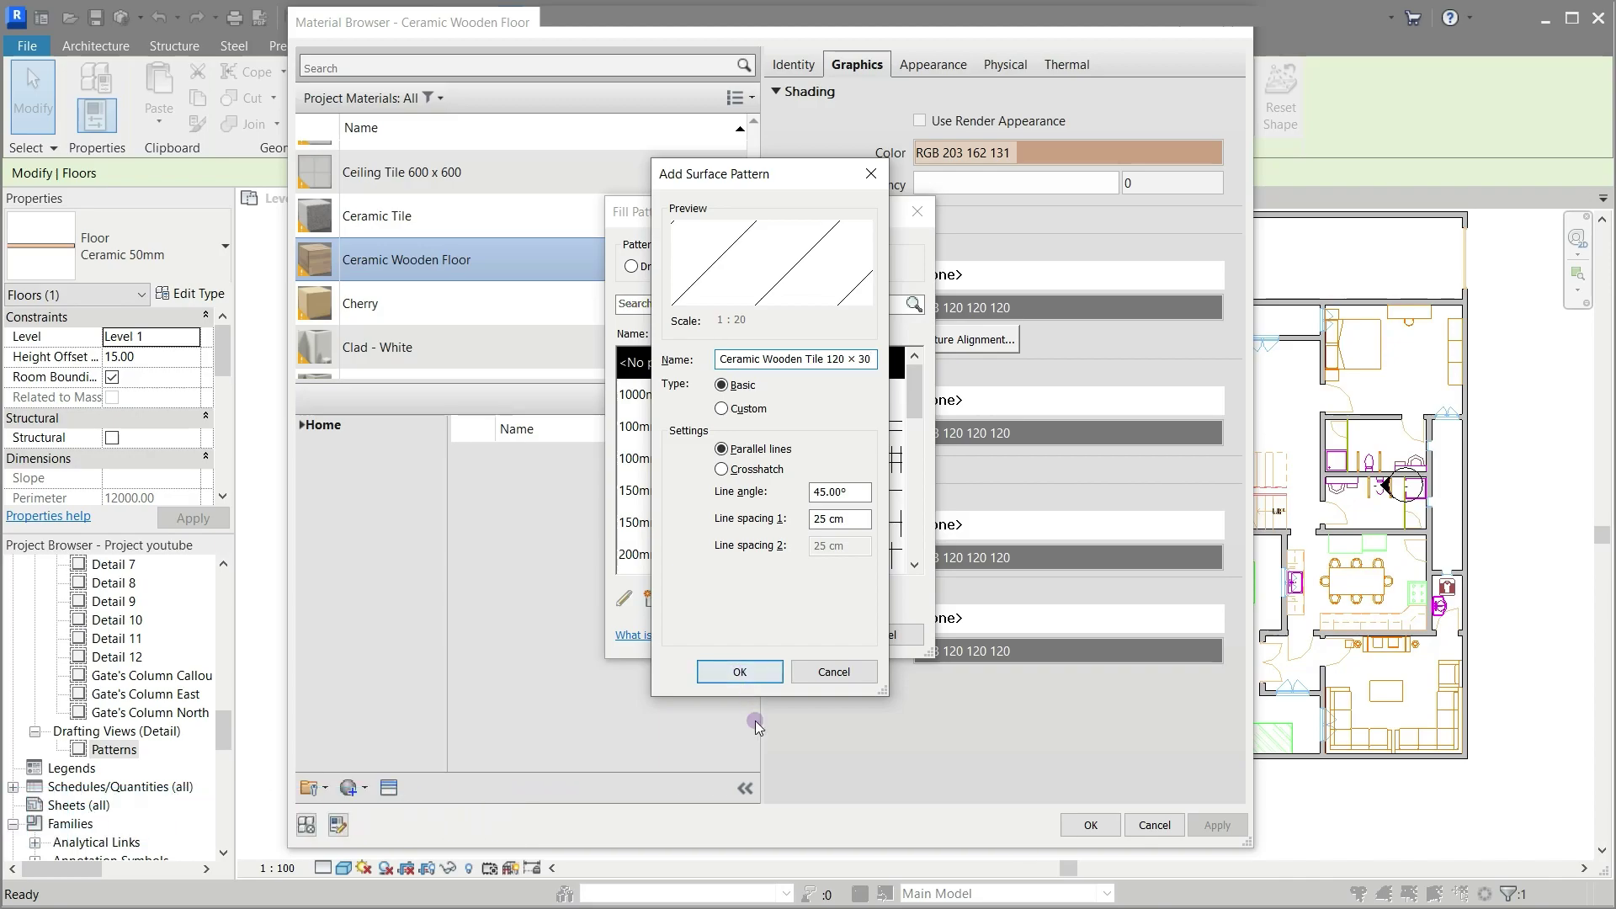
double_click(852, 491)
type("0")
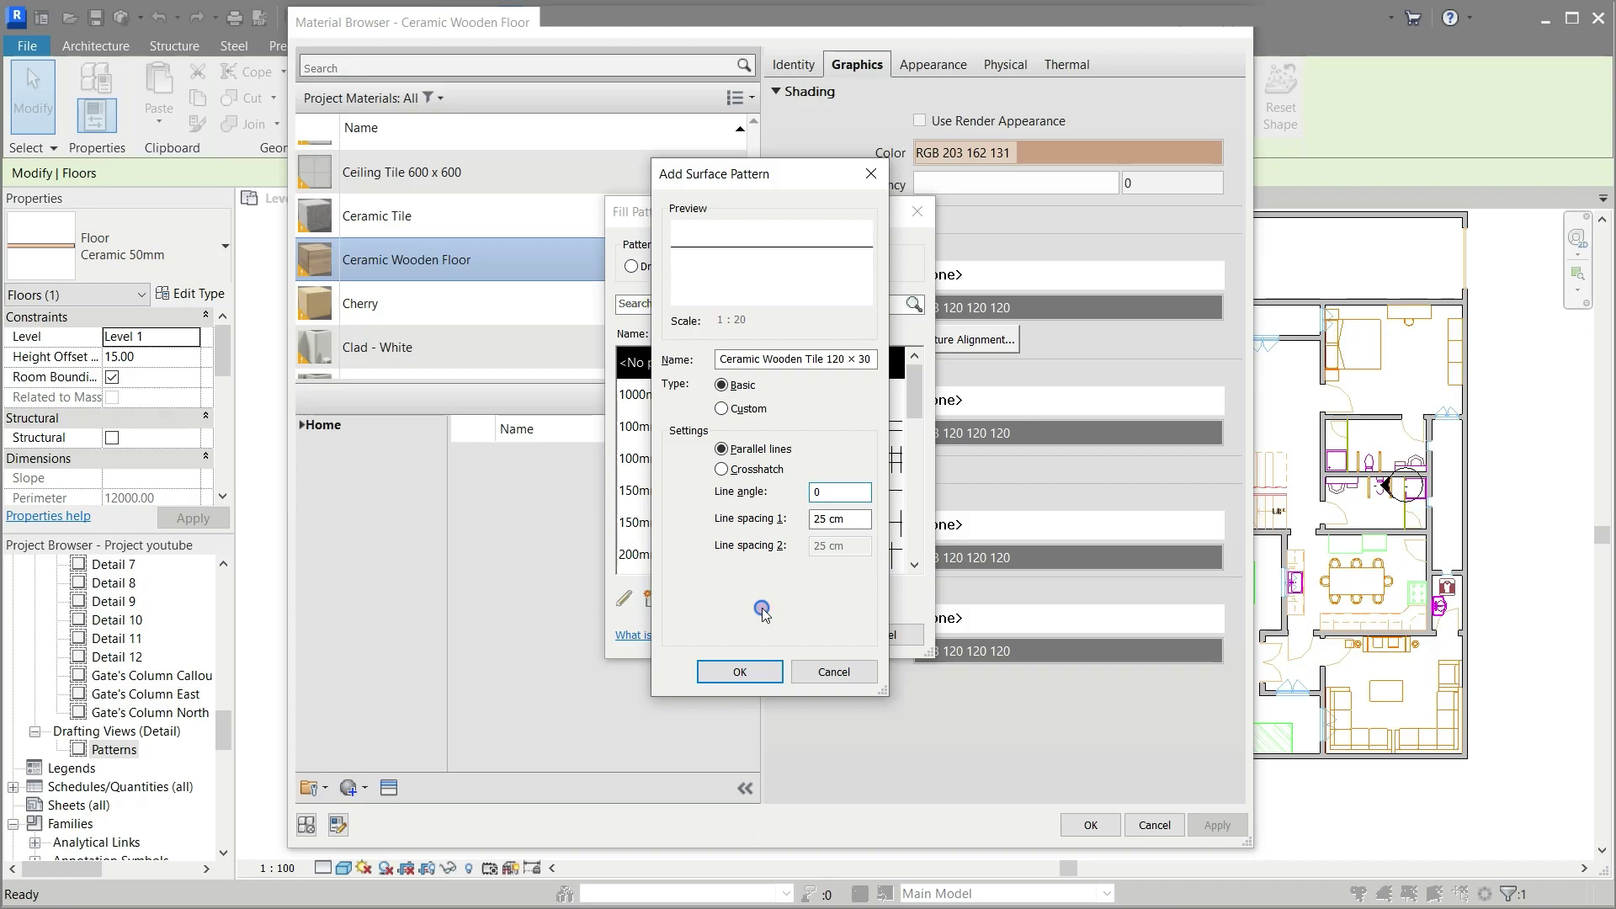
left_click(740, 671)
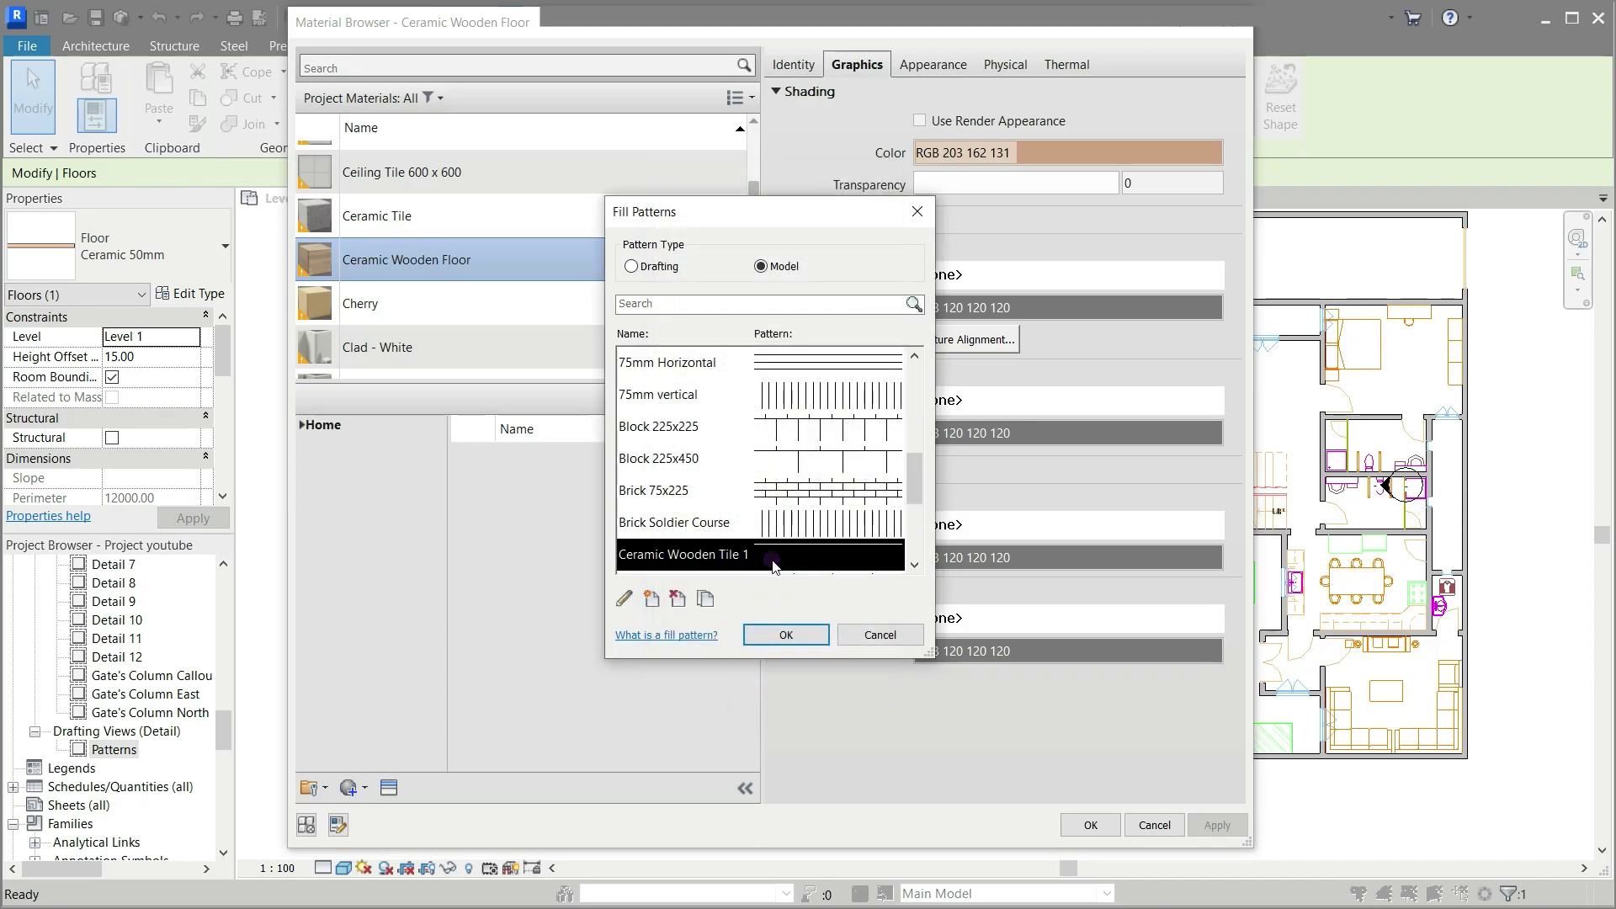
Step: Assign the new pattern as the Ceramic Wooden Floor material's surface foreground, apply the floor type changes and deselect the floor
left_click(779, 633)
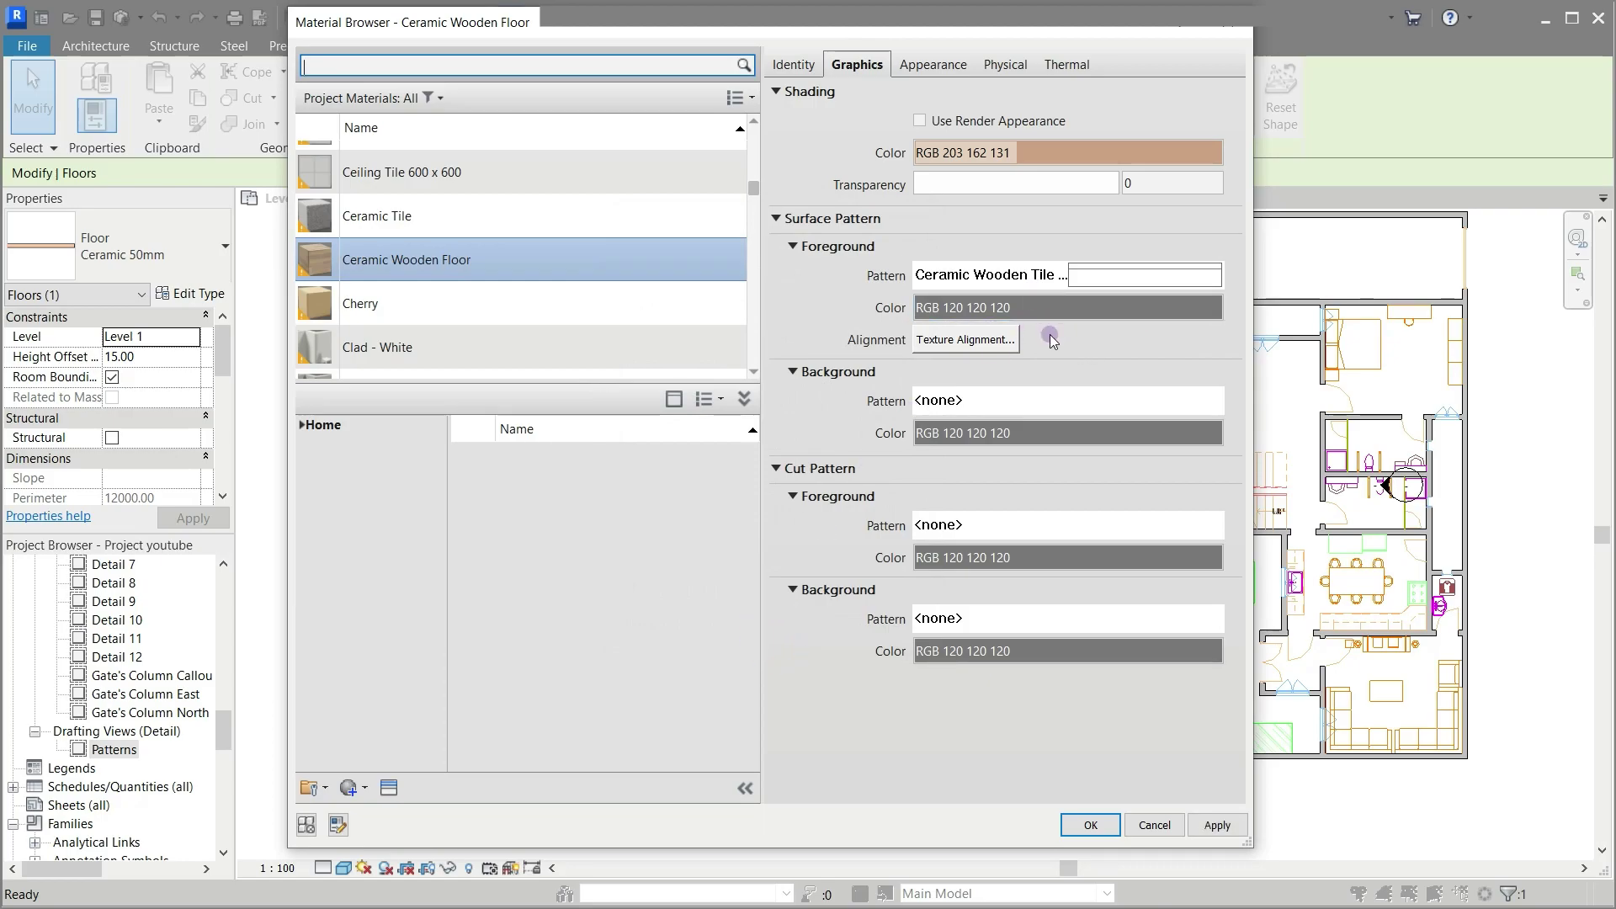
left_click(1095, 826)
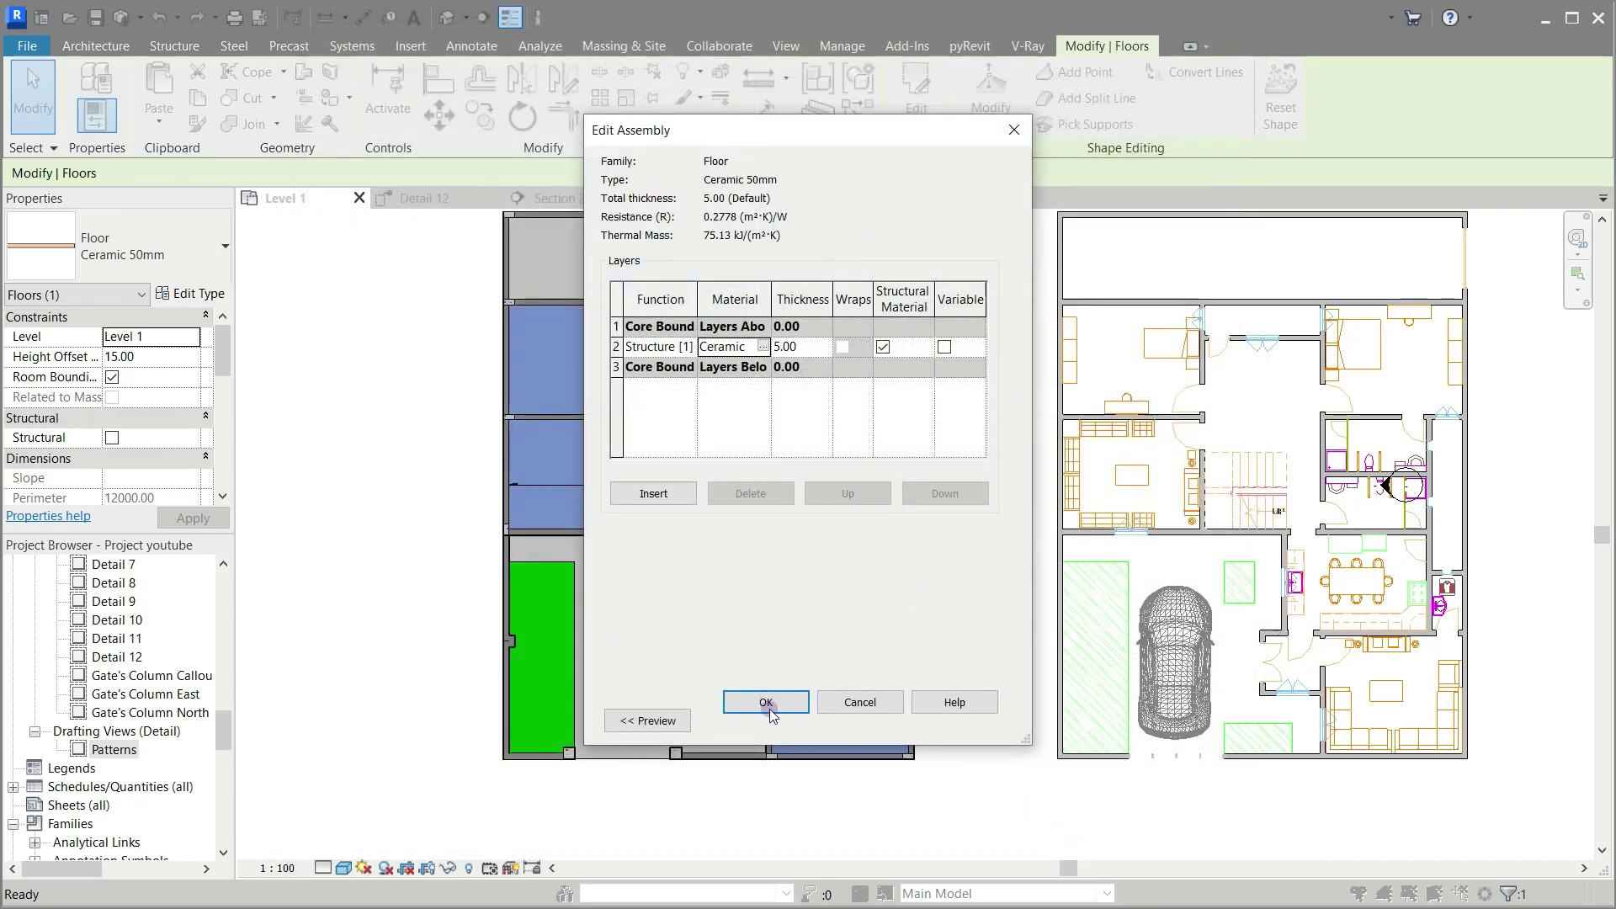
left_click(767, 706)
left_click(768, 719)
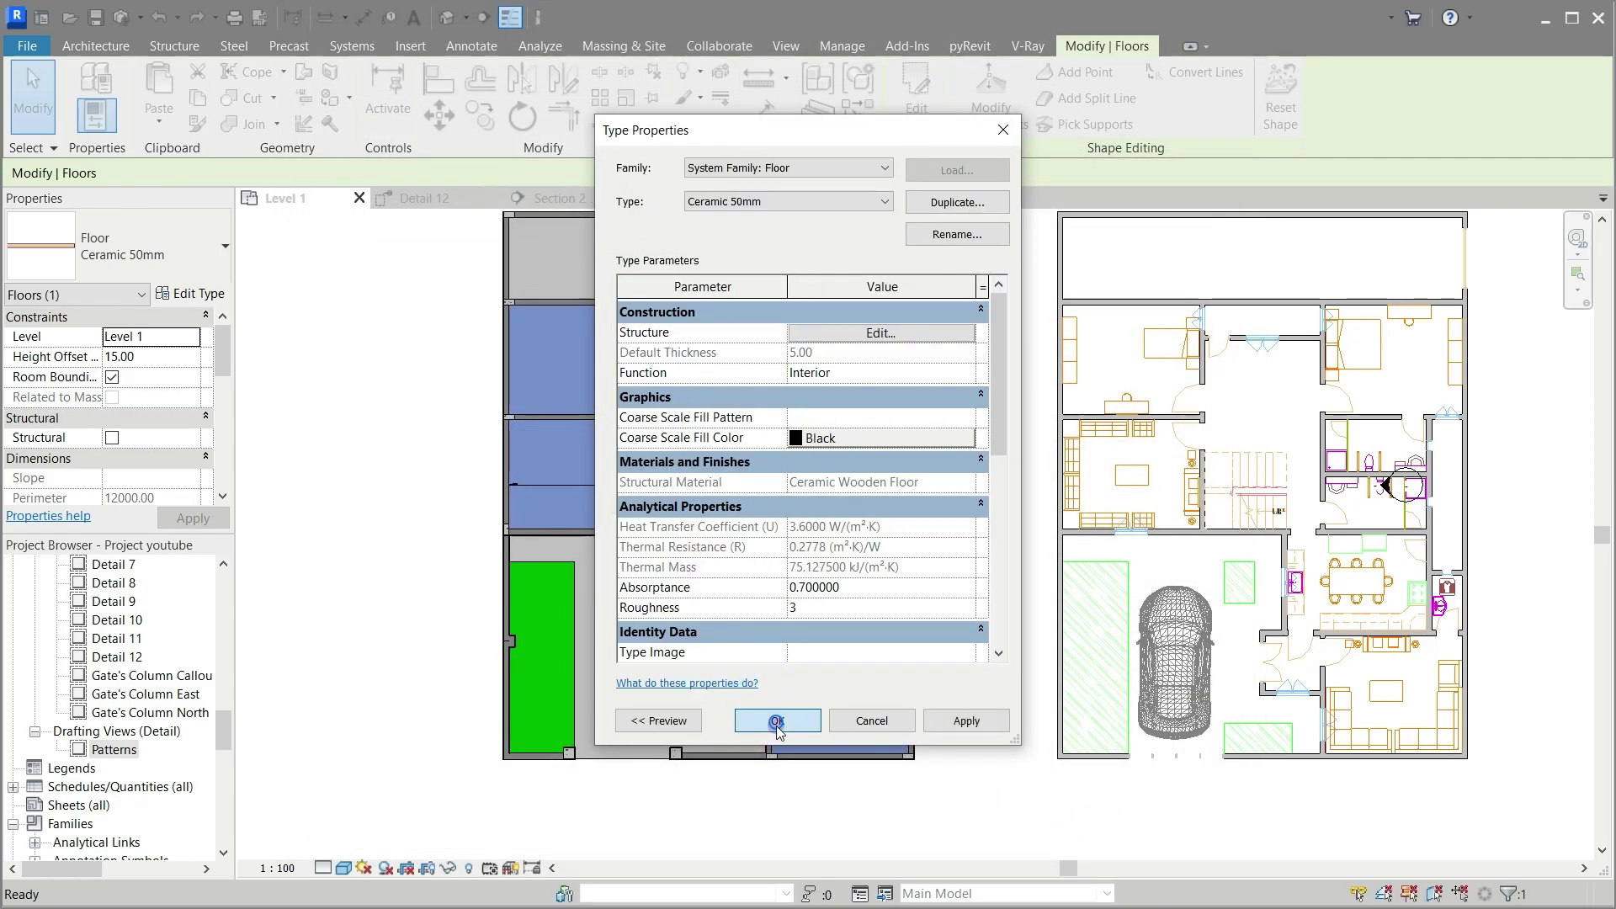
left_click(785, 803)
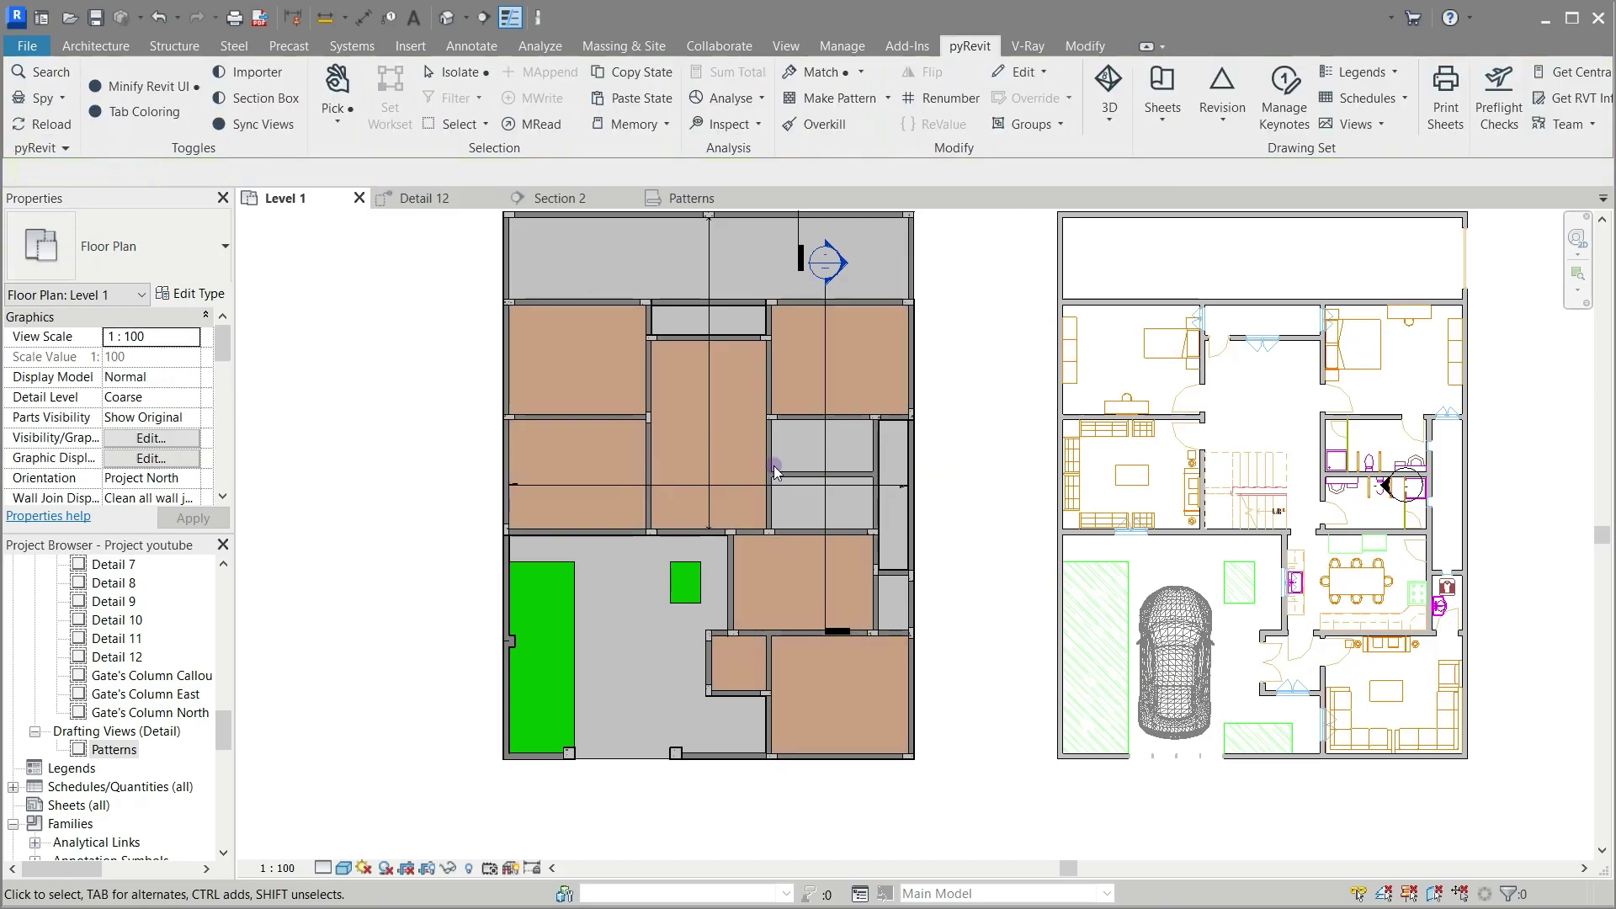
Step: In the Patterns drafting view, select the largest tile drawing's lines and set Make Pattern to overwrite Ceramic Wooden Tile 120 × 30
left_click(688, 199)
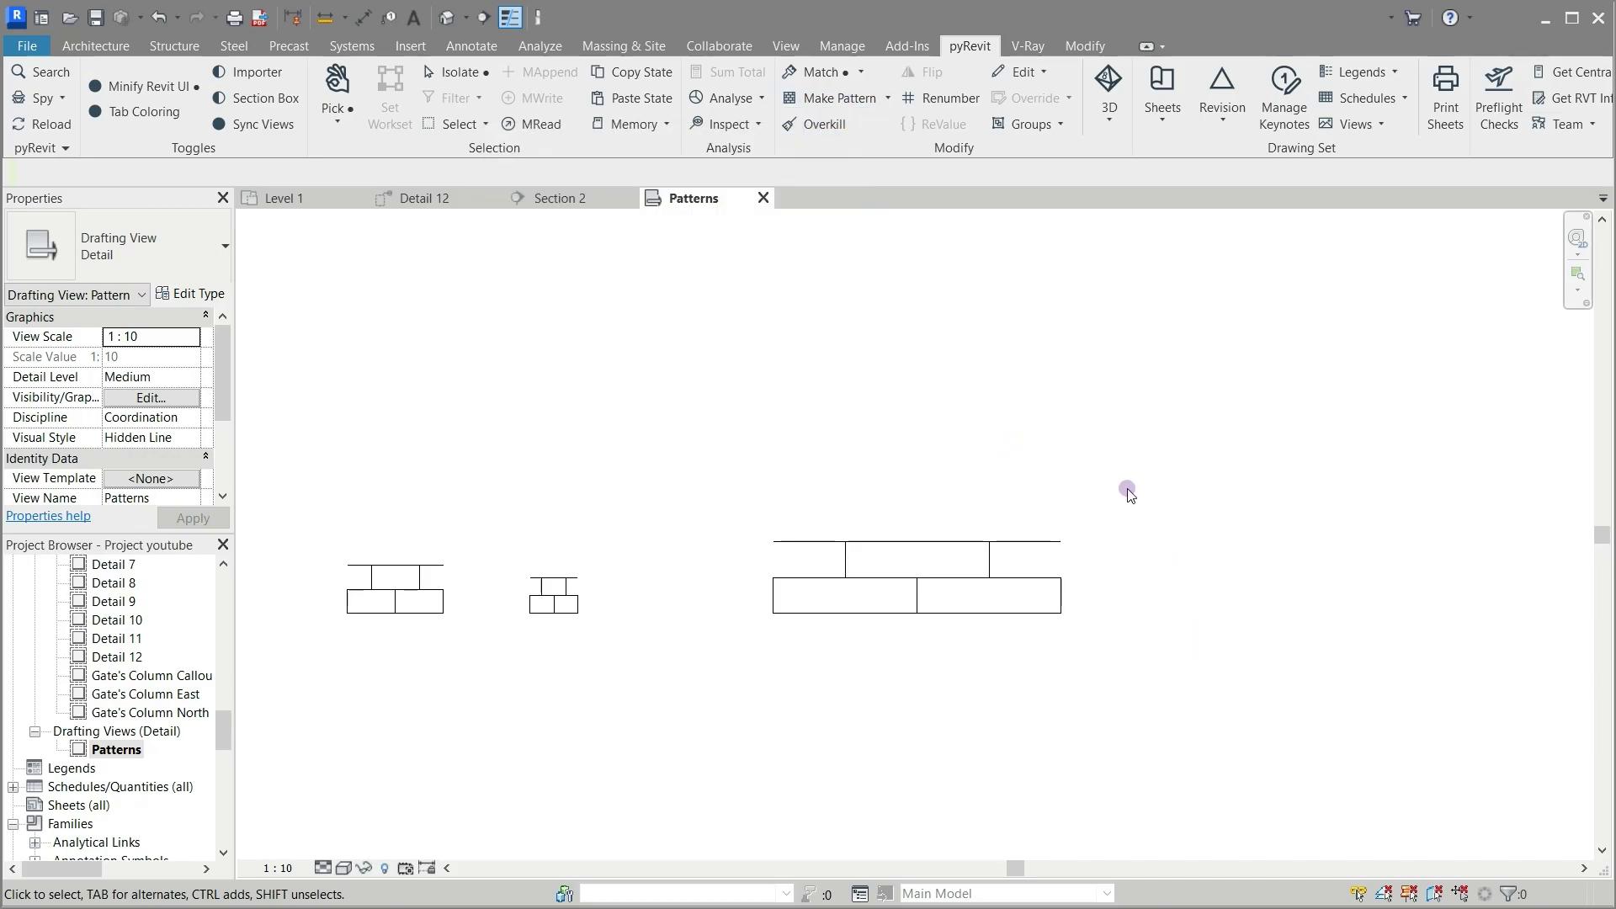
left_click_drag(1128, 484, 711, 674)
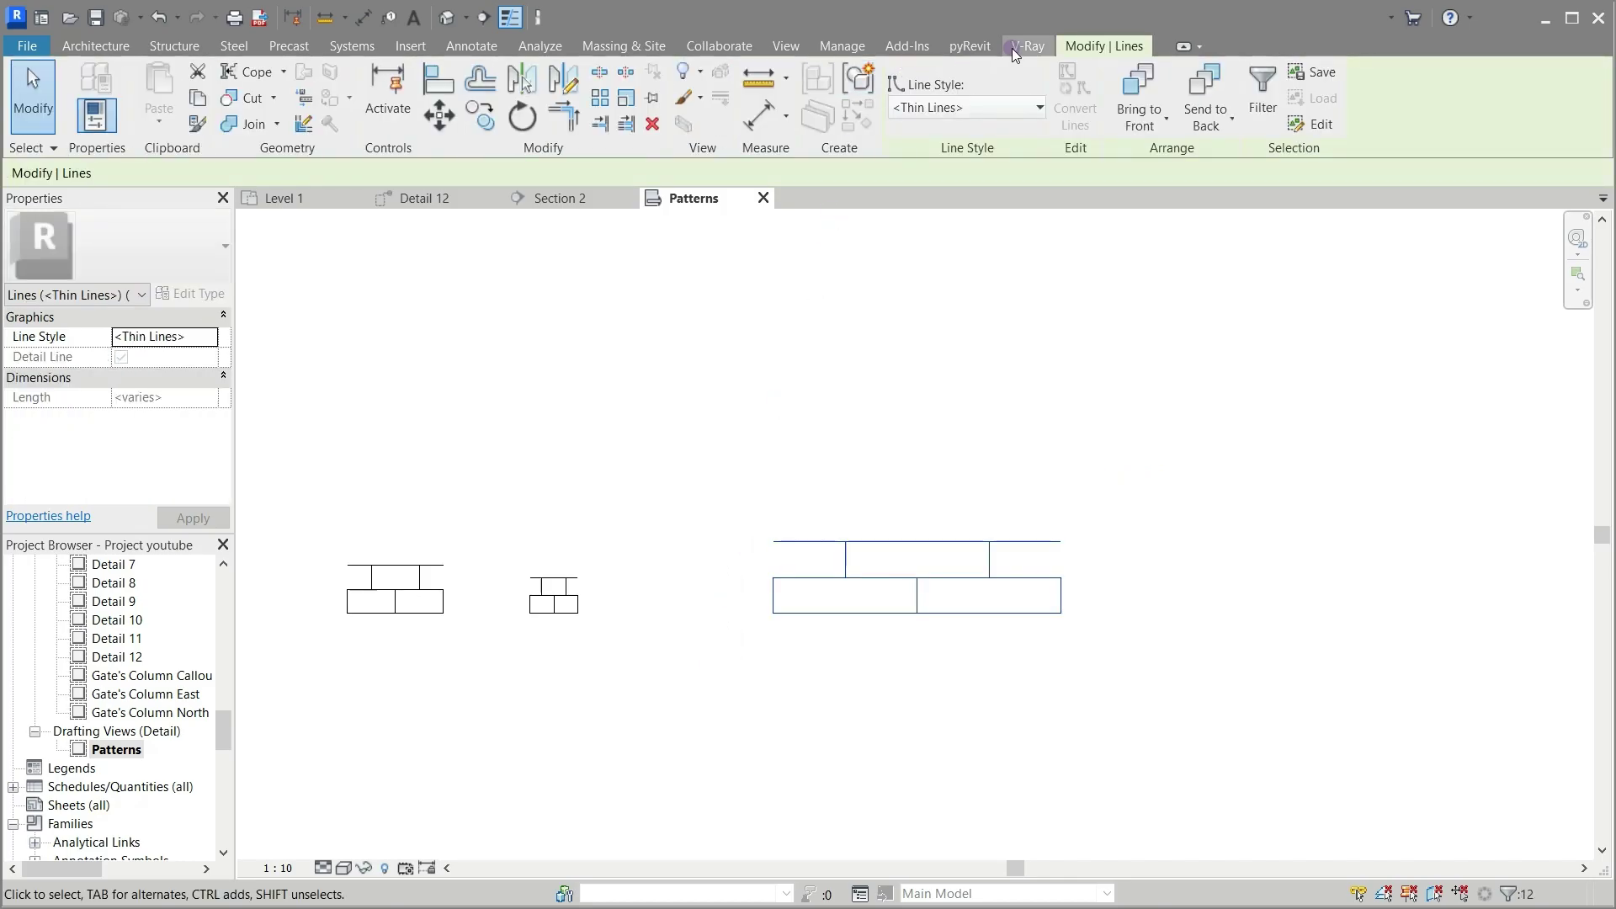
left_click(968, 48)
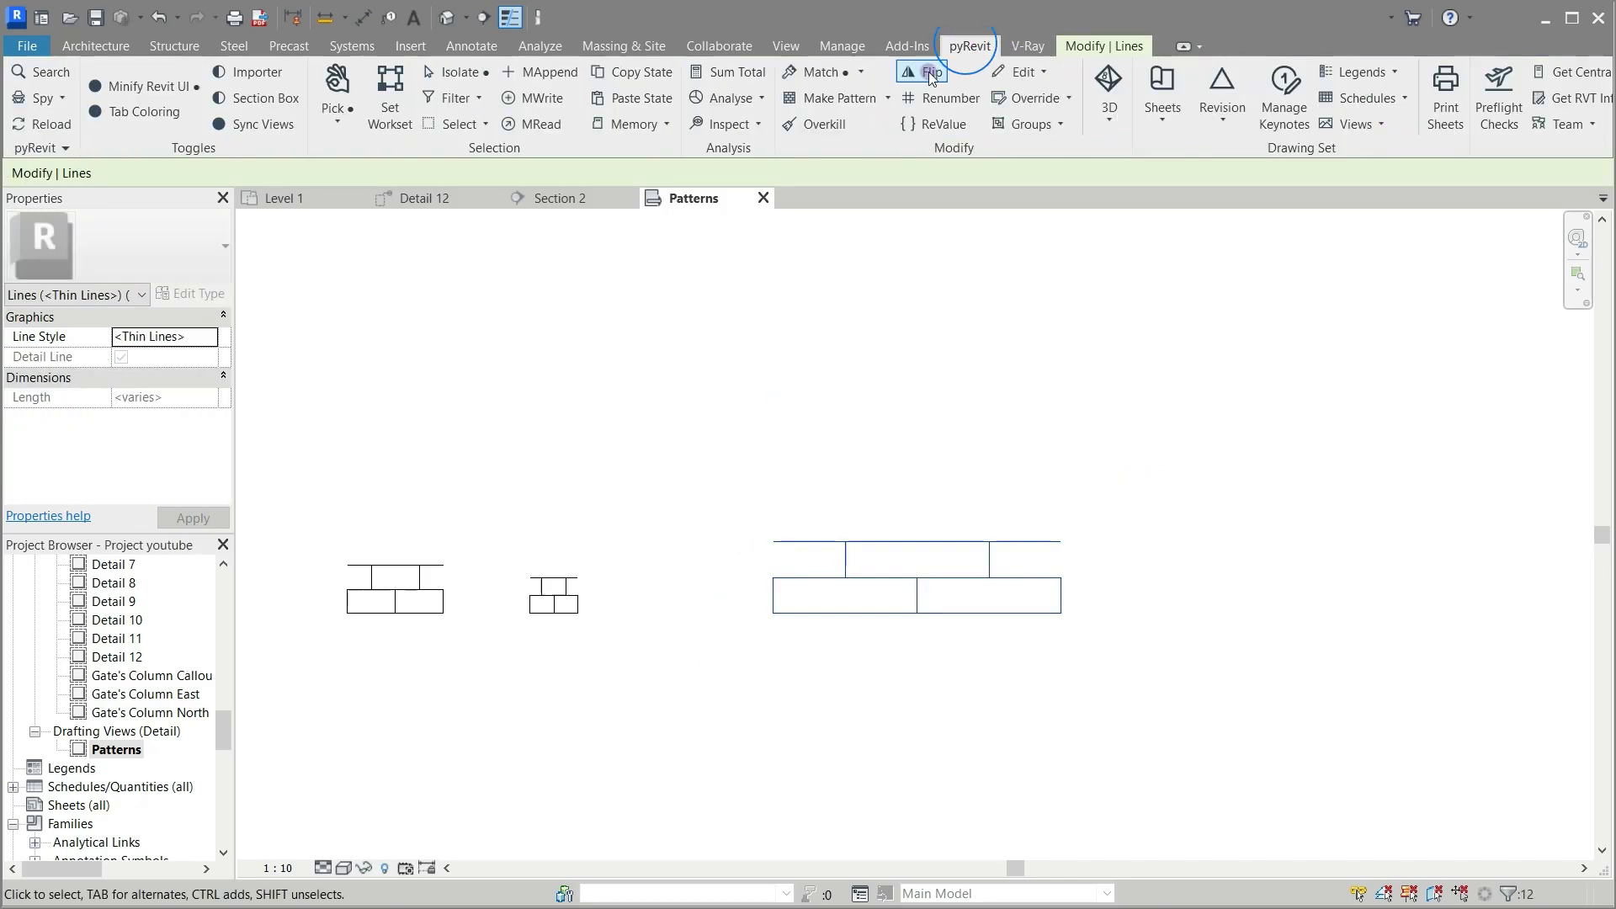
left_click(847, 98)
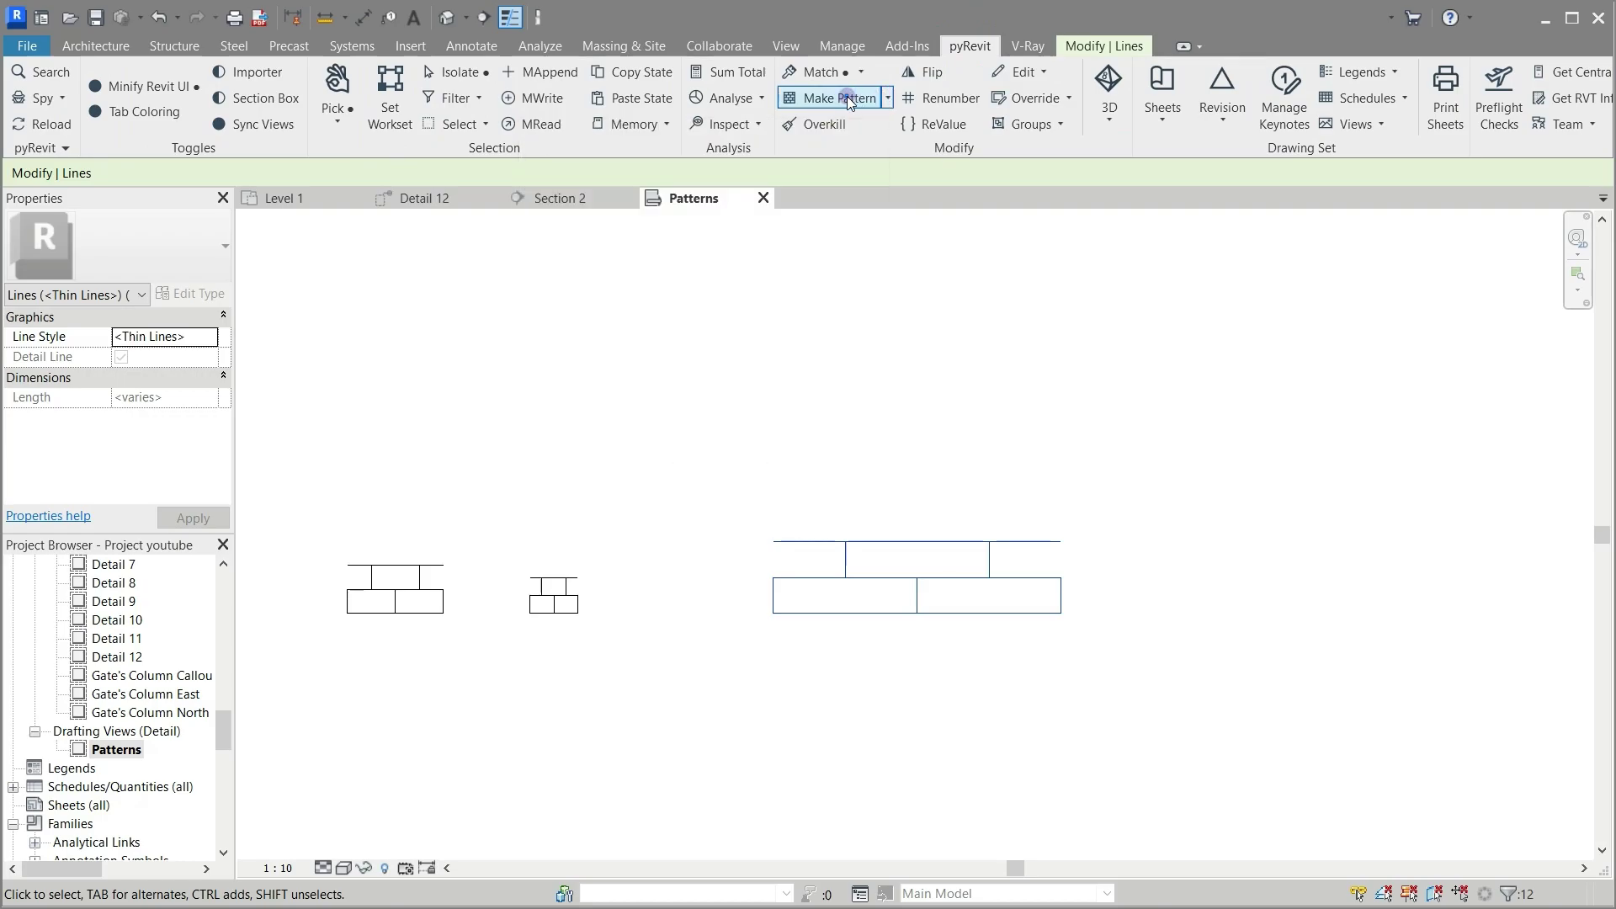
left_click(926, 340)
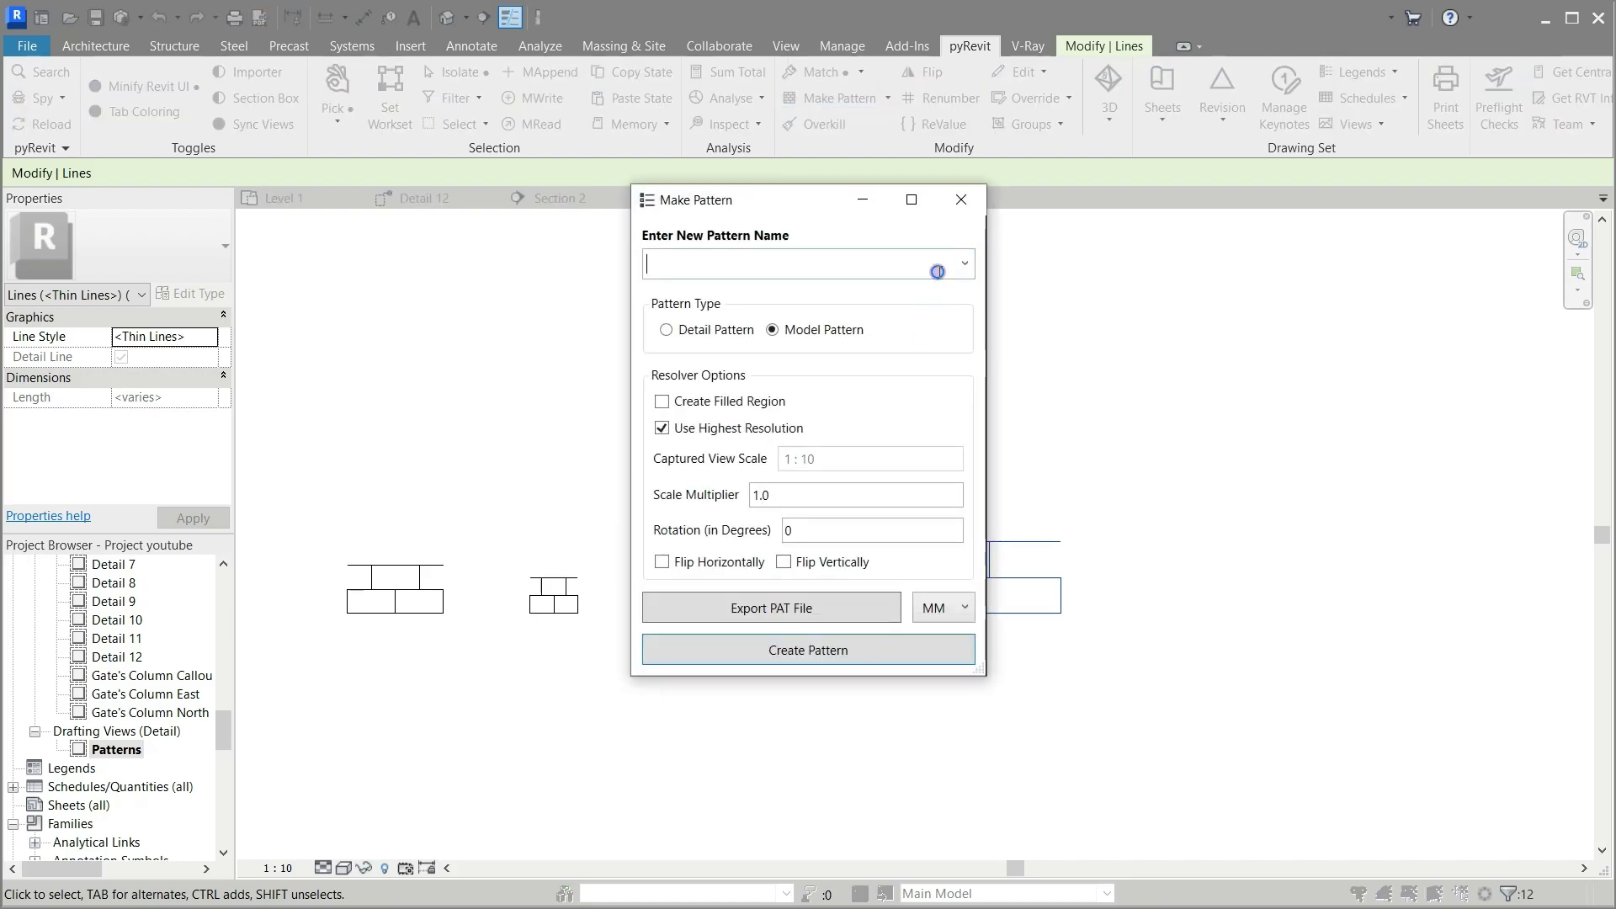
left_click(964, 264)
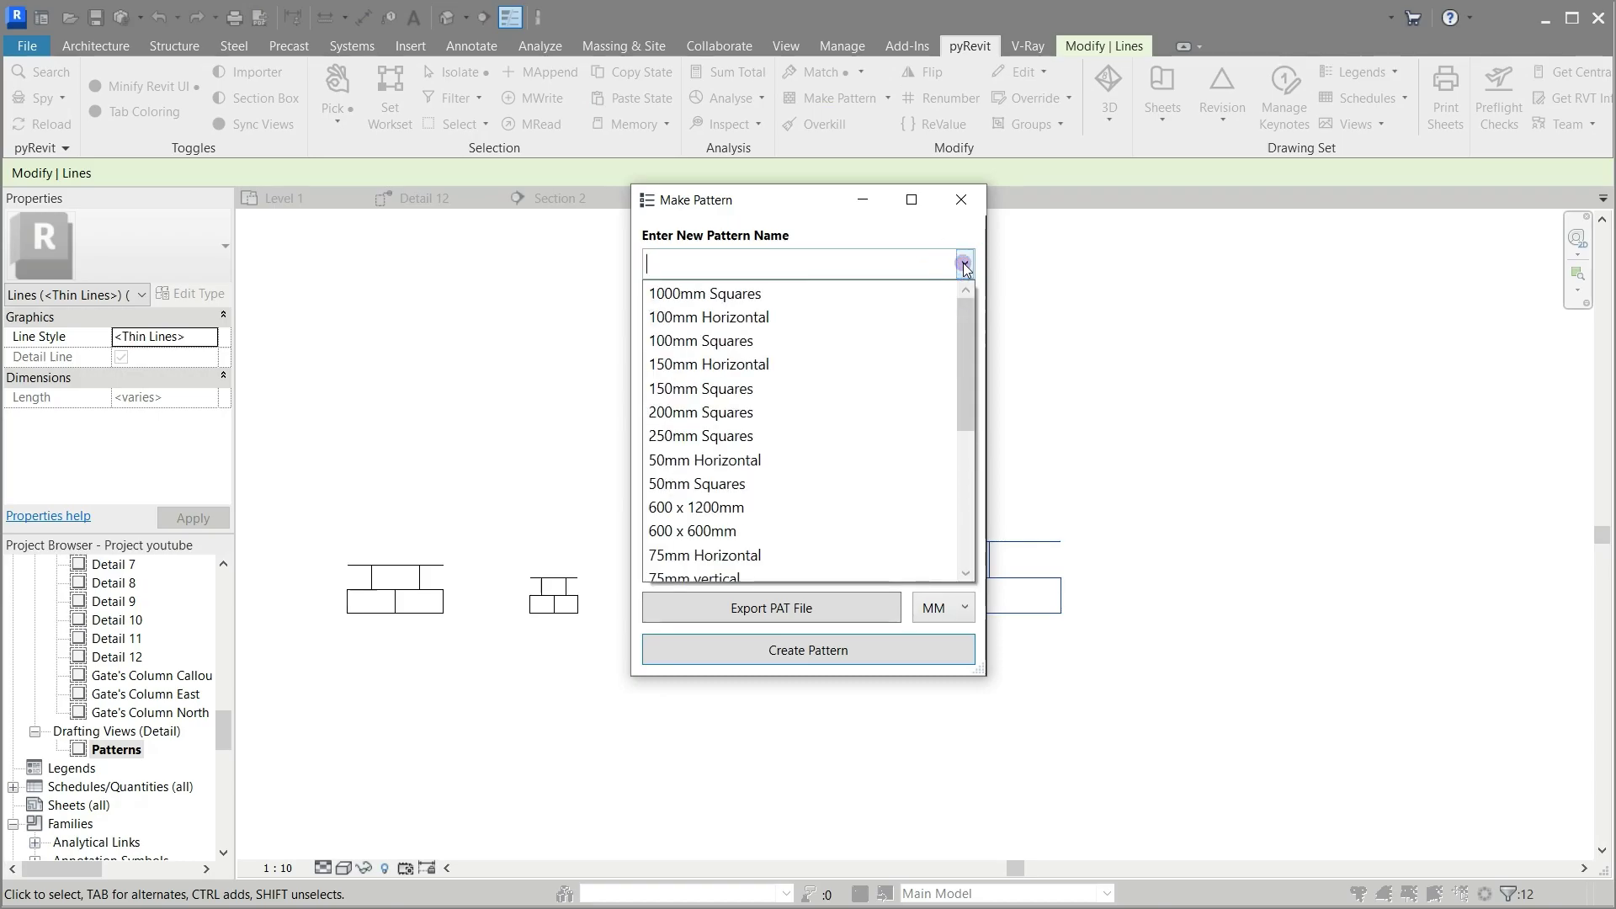
scroll(862, 357, "down", 2)
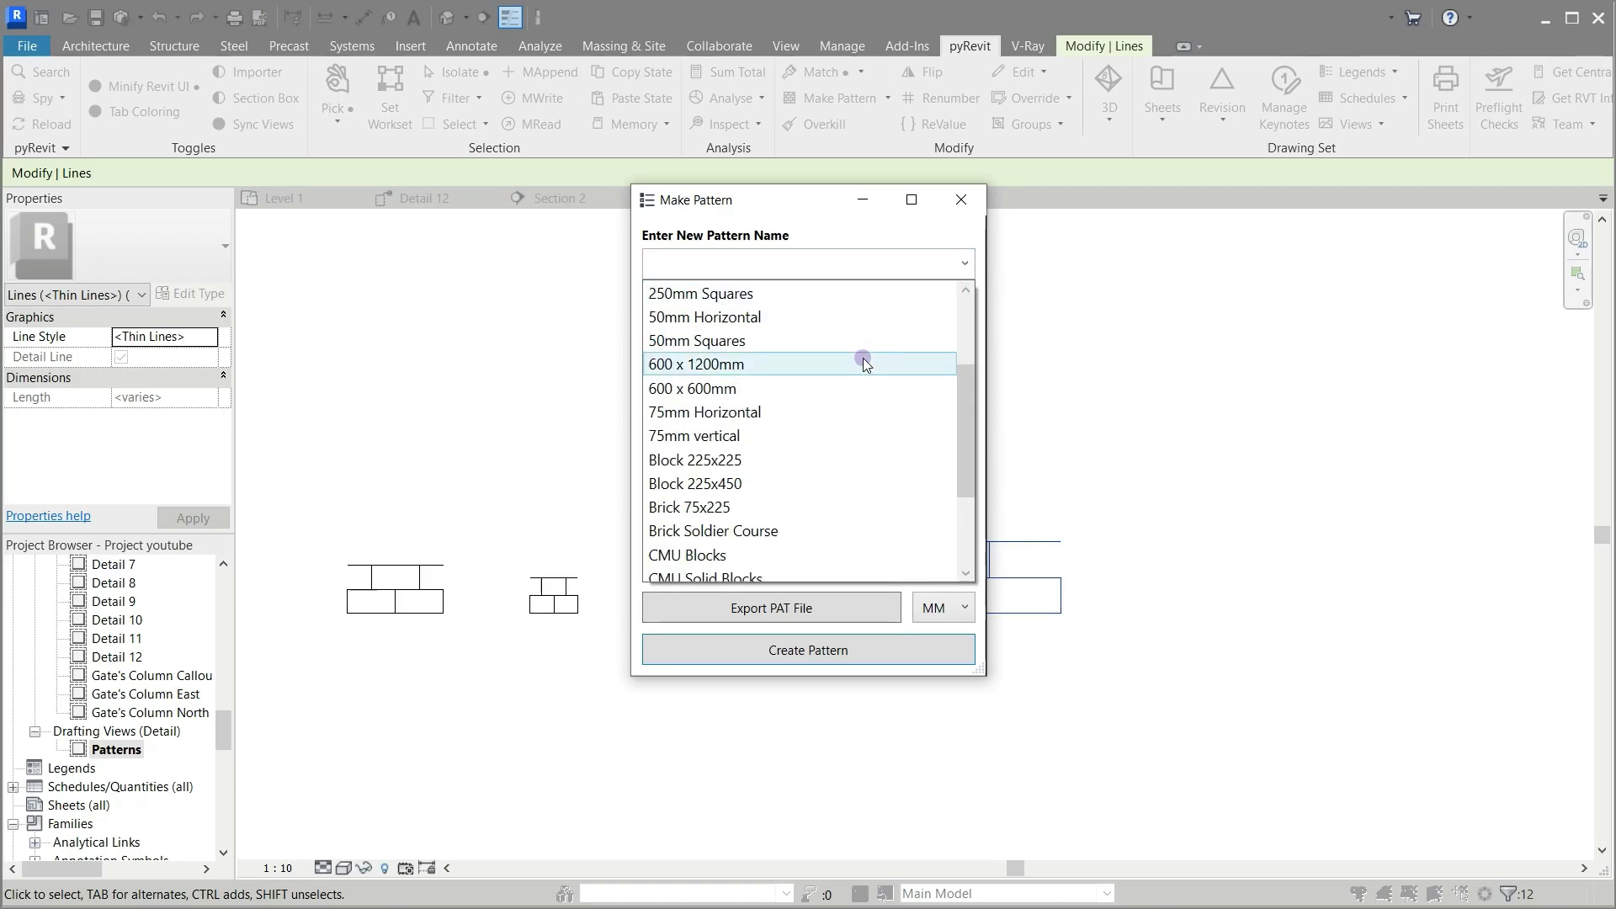
scroll(862, 357, "down", 1)
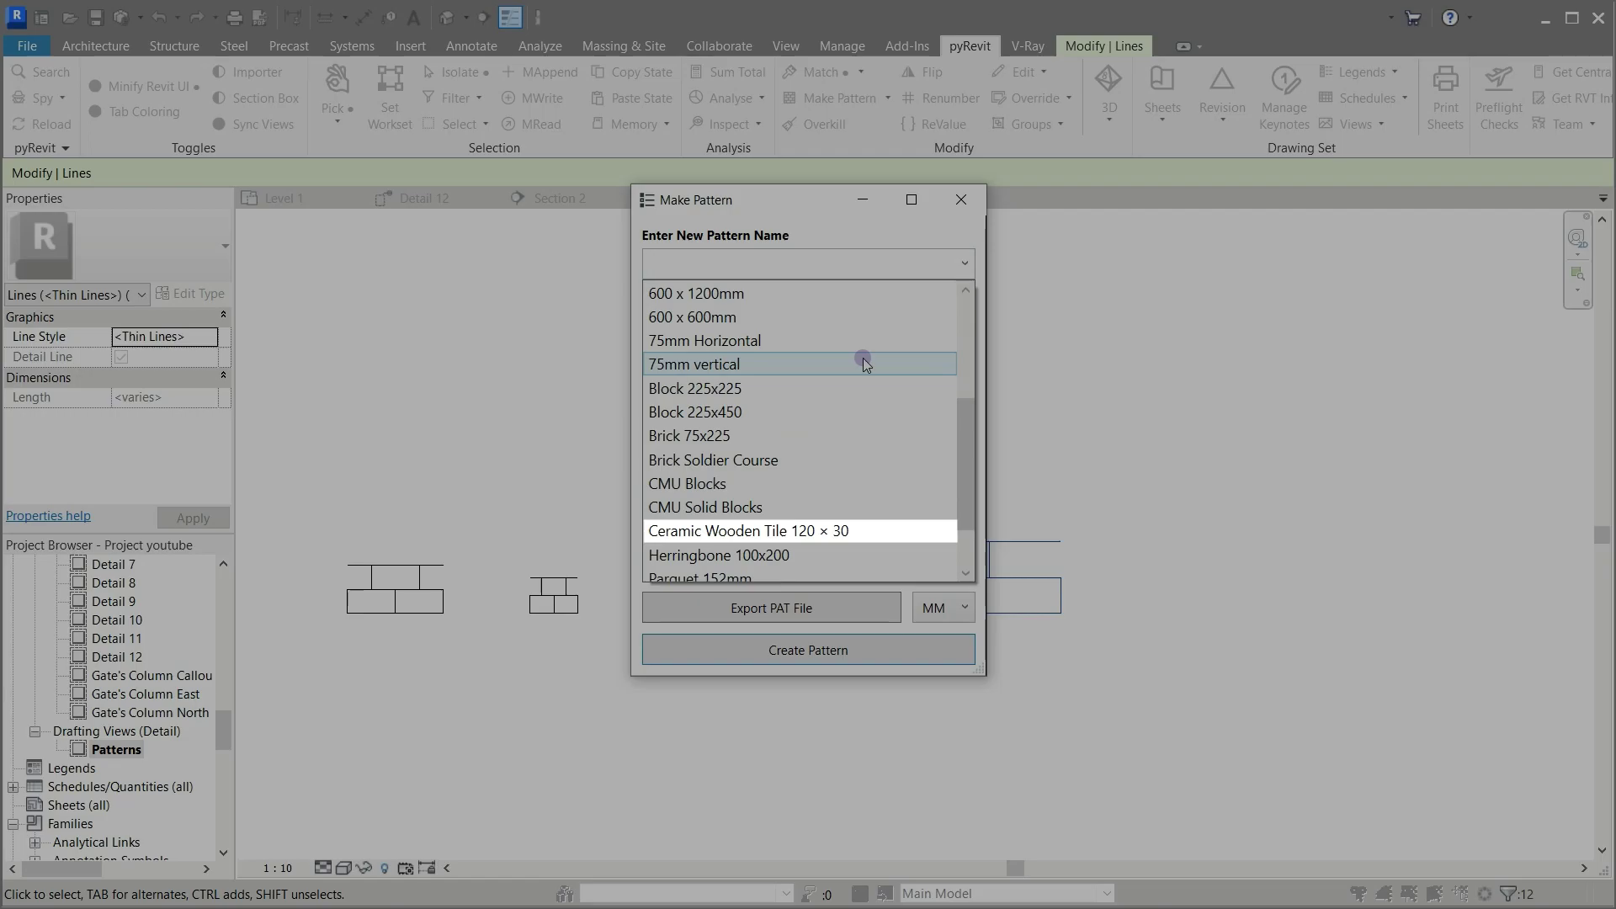
left_click(855, 531)
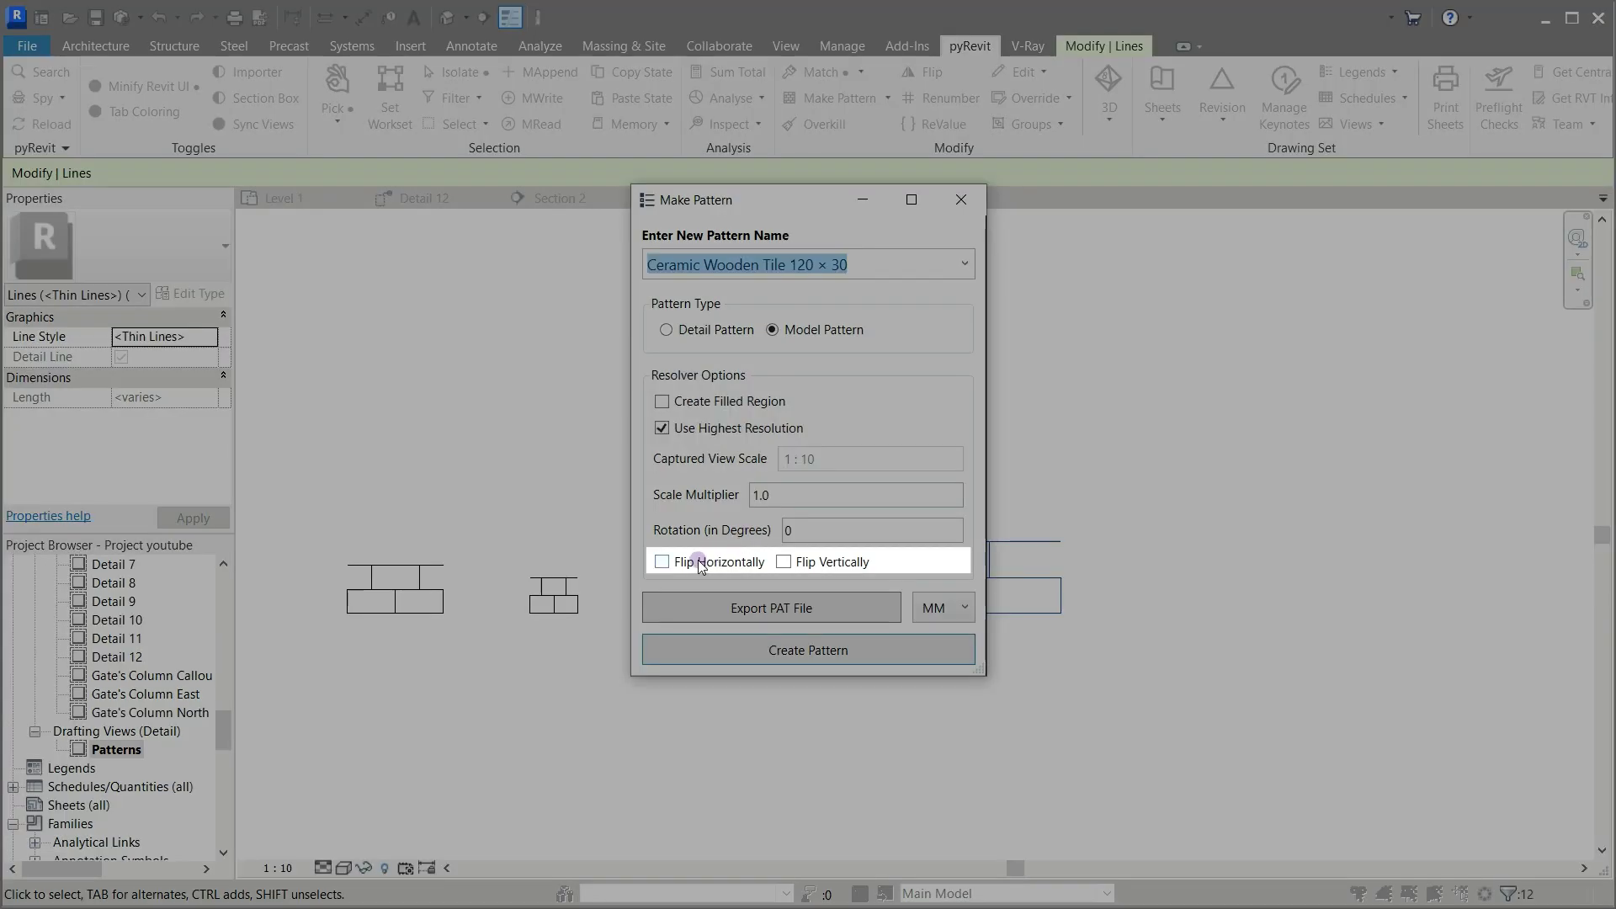
Step: Flip the pattern horizontally and vertically and create it, using the tile drawing's lower-left and upper-right corners as the repeat area
left_click(701, 563)
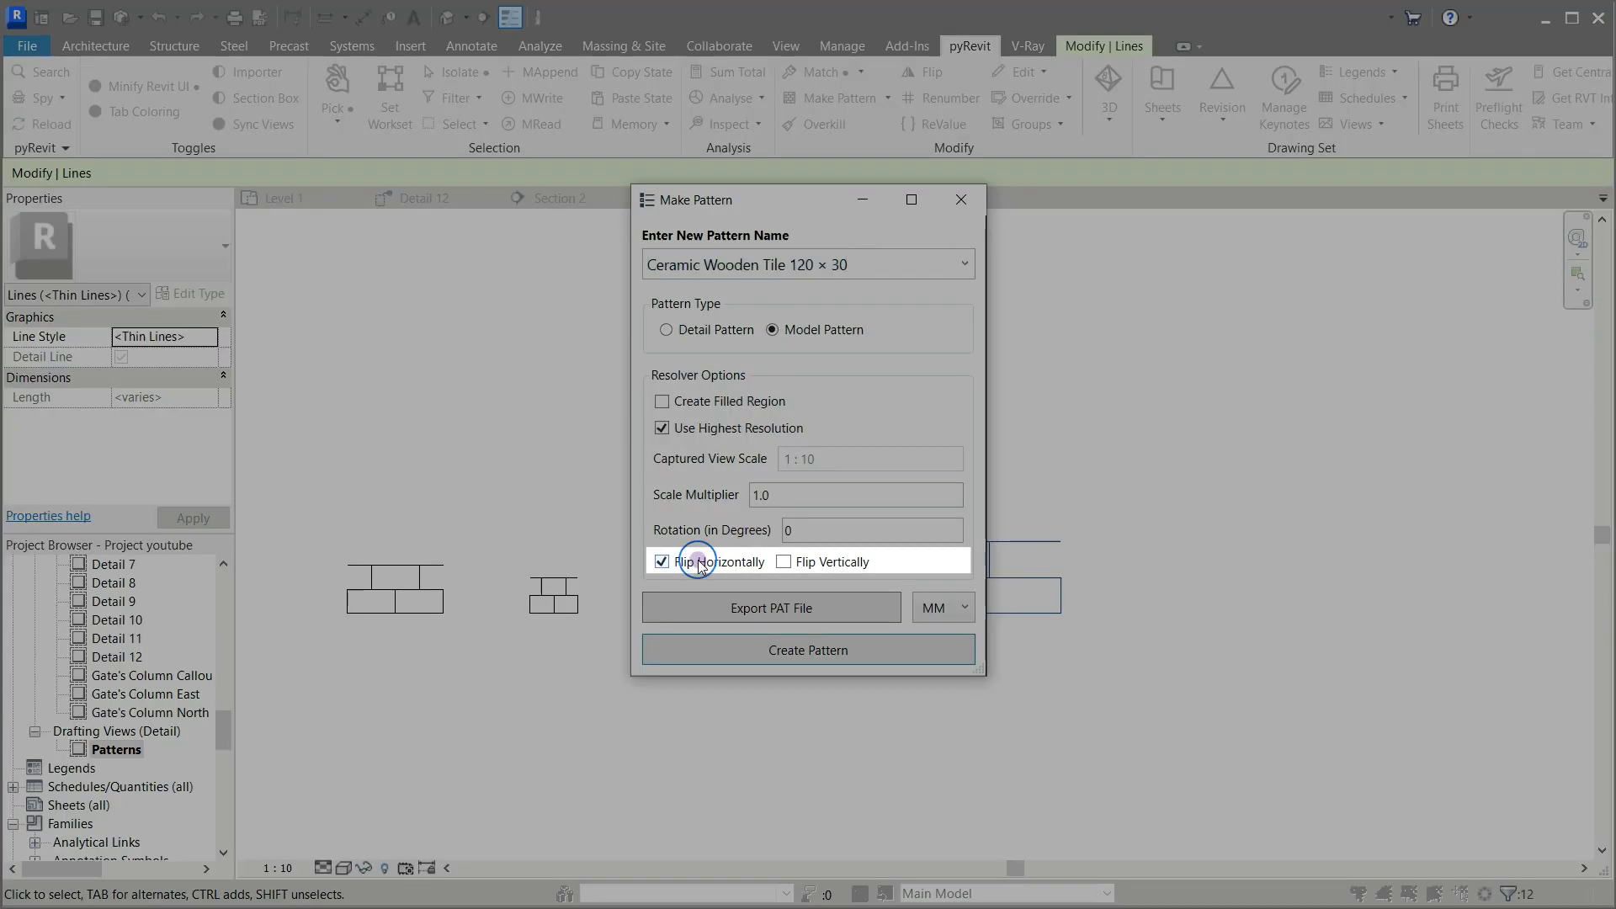
left_click(782, 563)
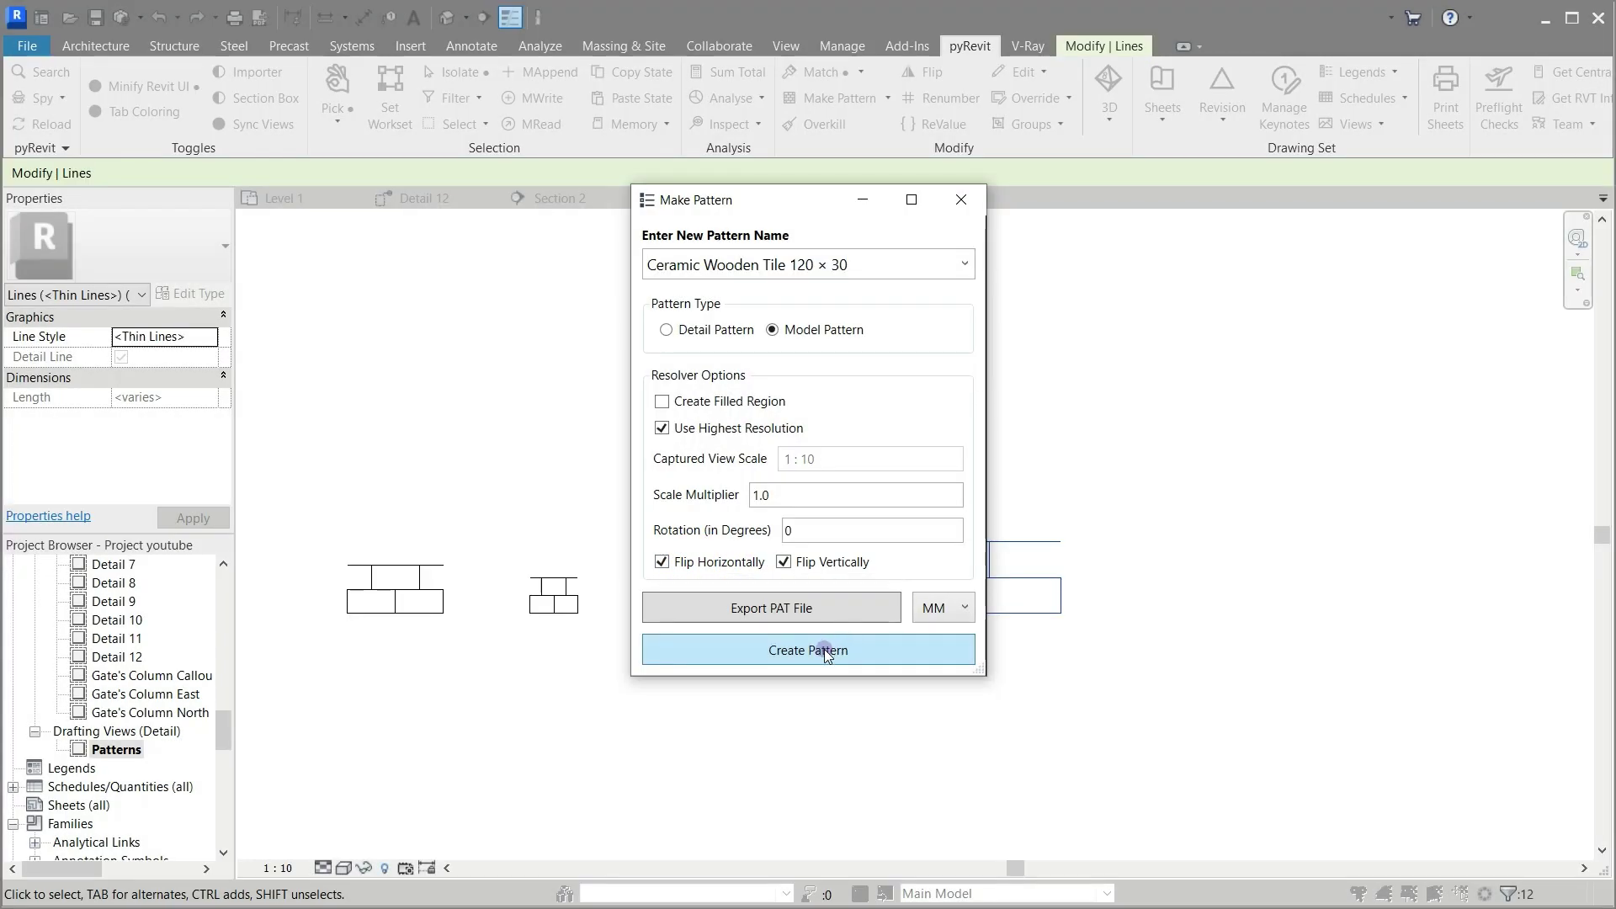
left_click(808, 650)
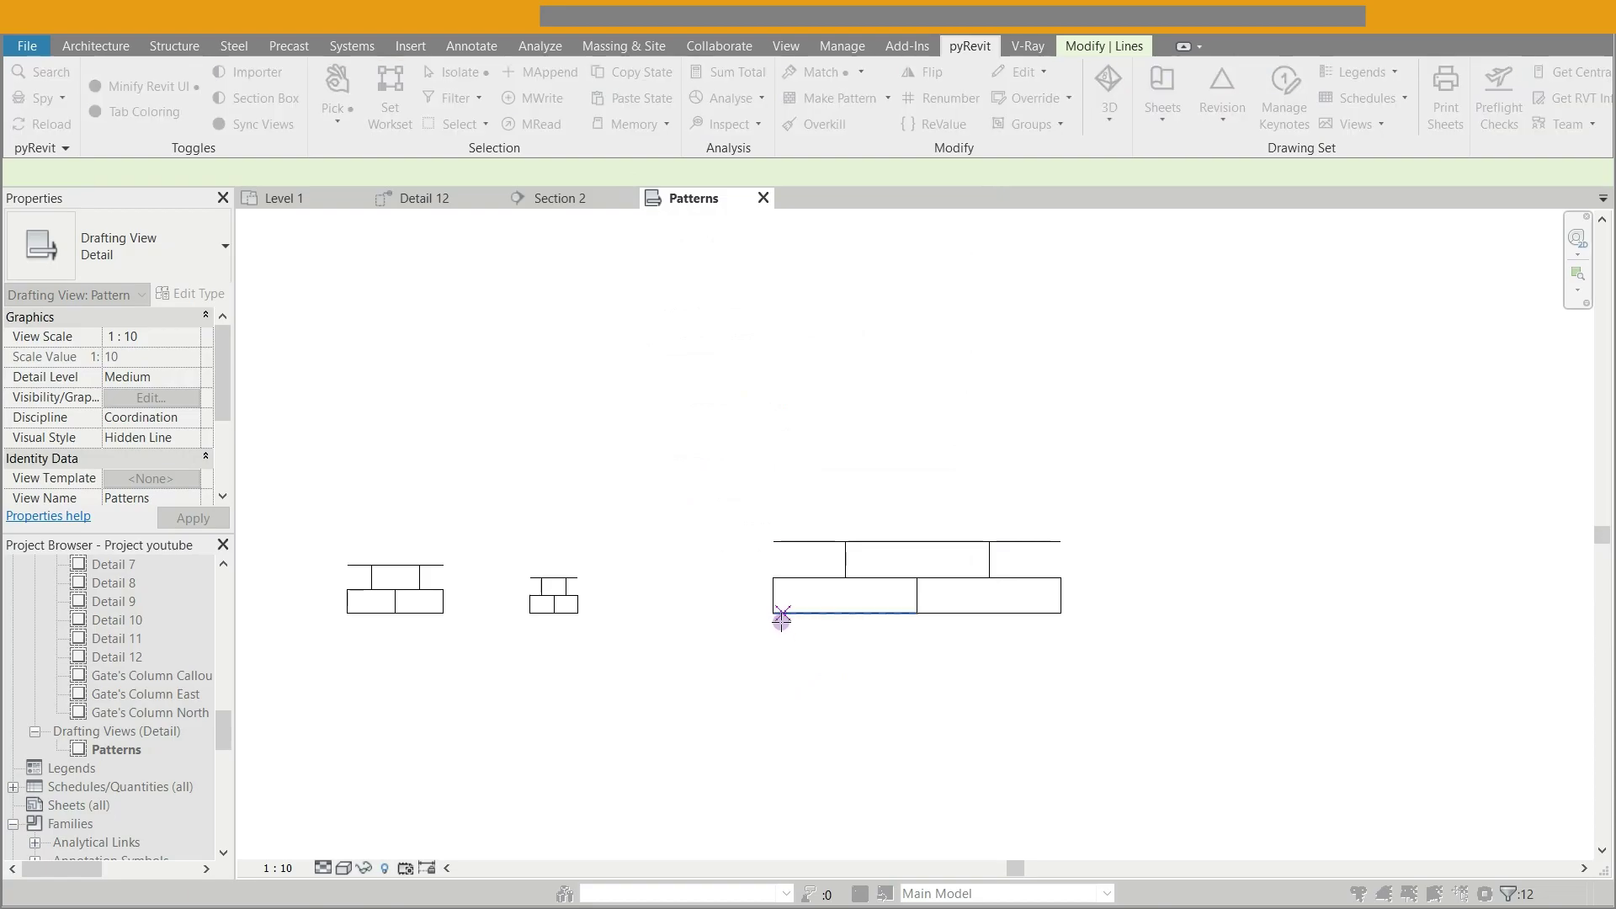
left_click(773, 613)
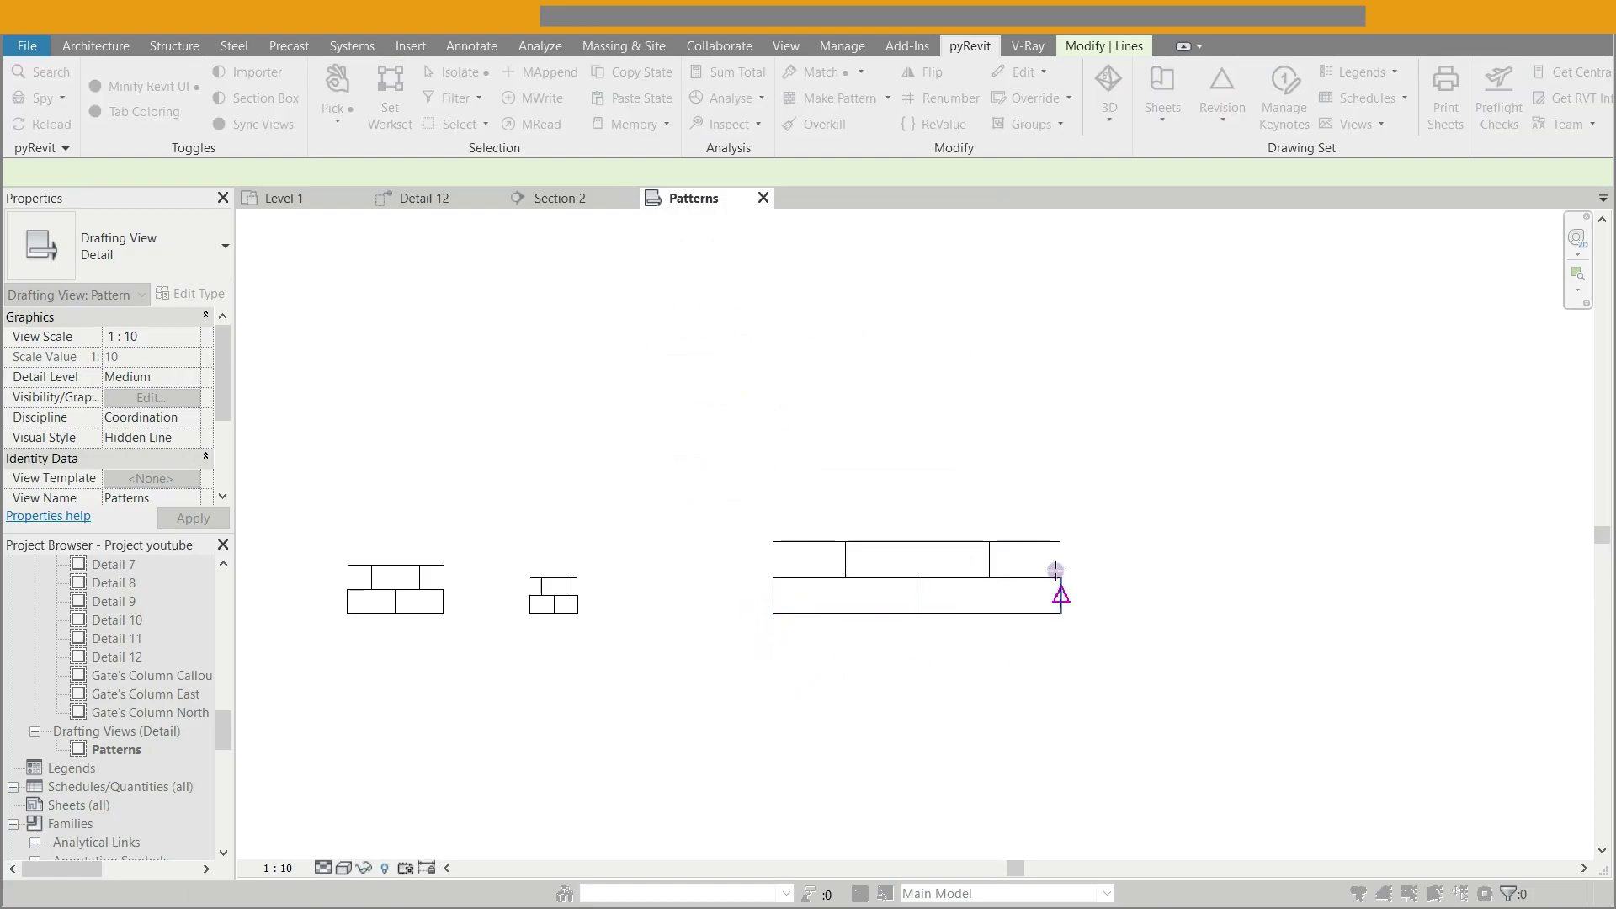
left_click(1061, 541)
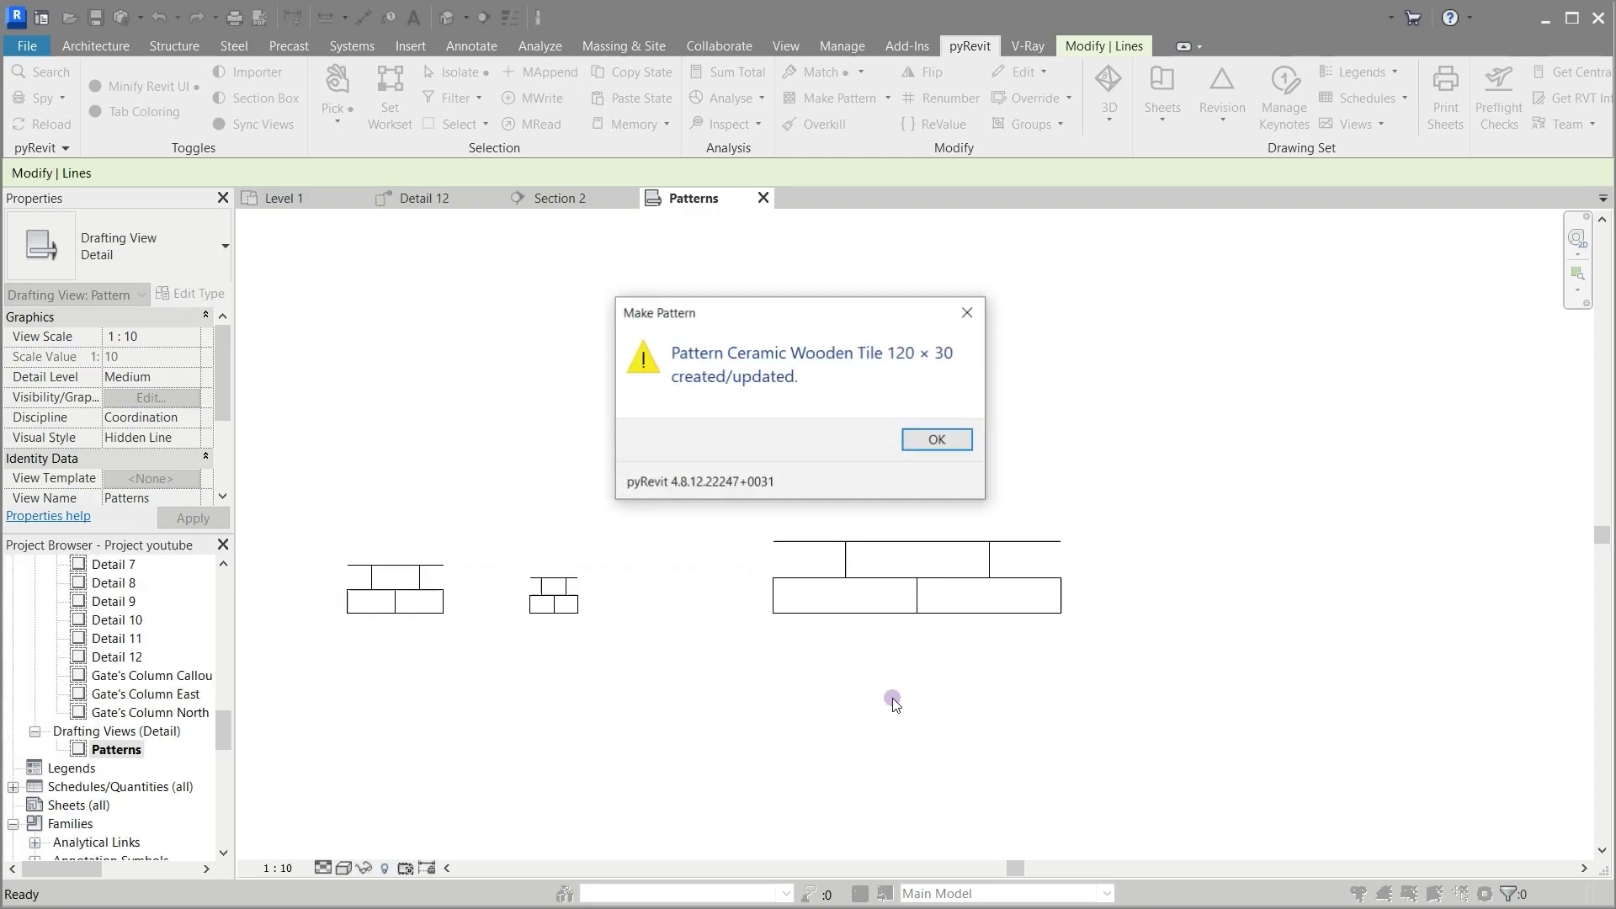
left_click(937, 439)
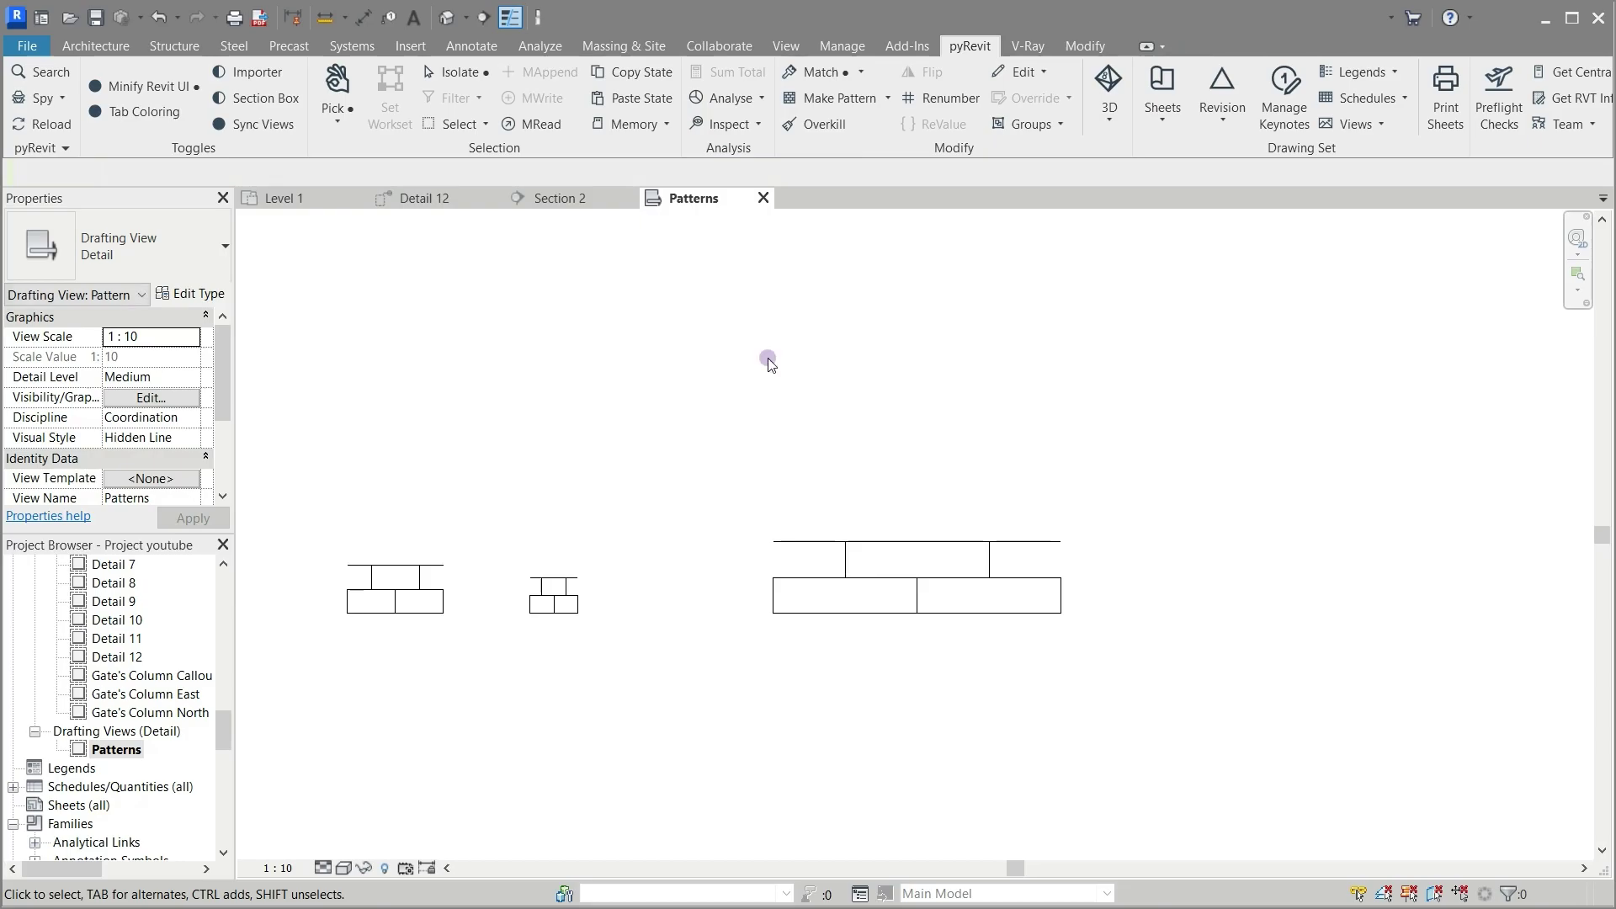
Step: Return to the Level 1 plan, open the default 3D view and turn on its section box
left_click(272, 199)
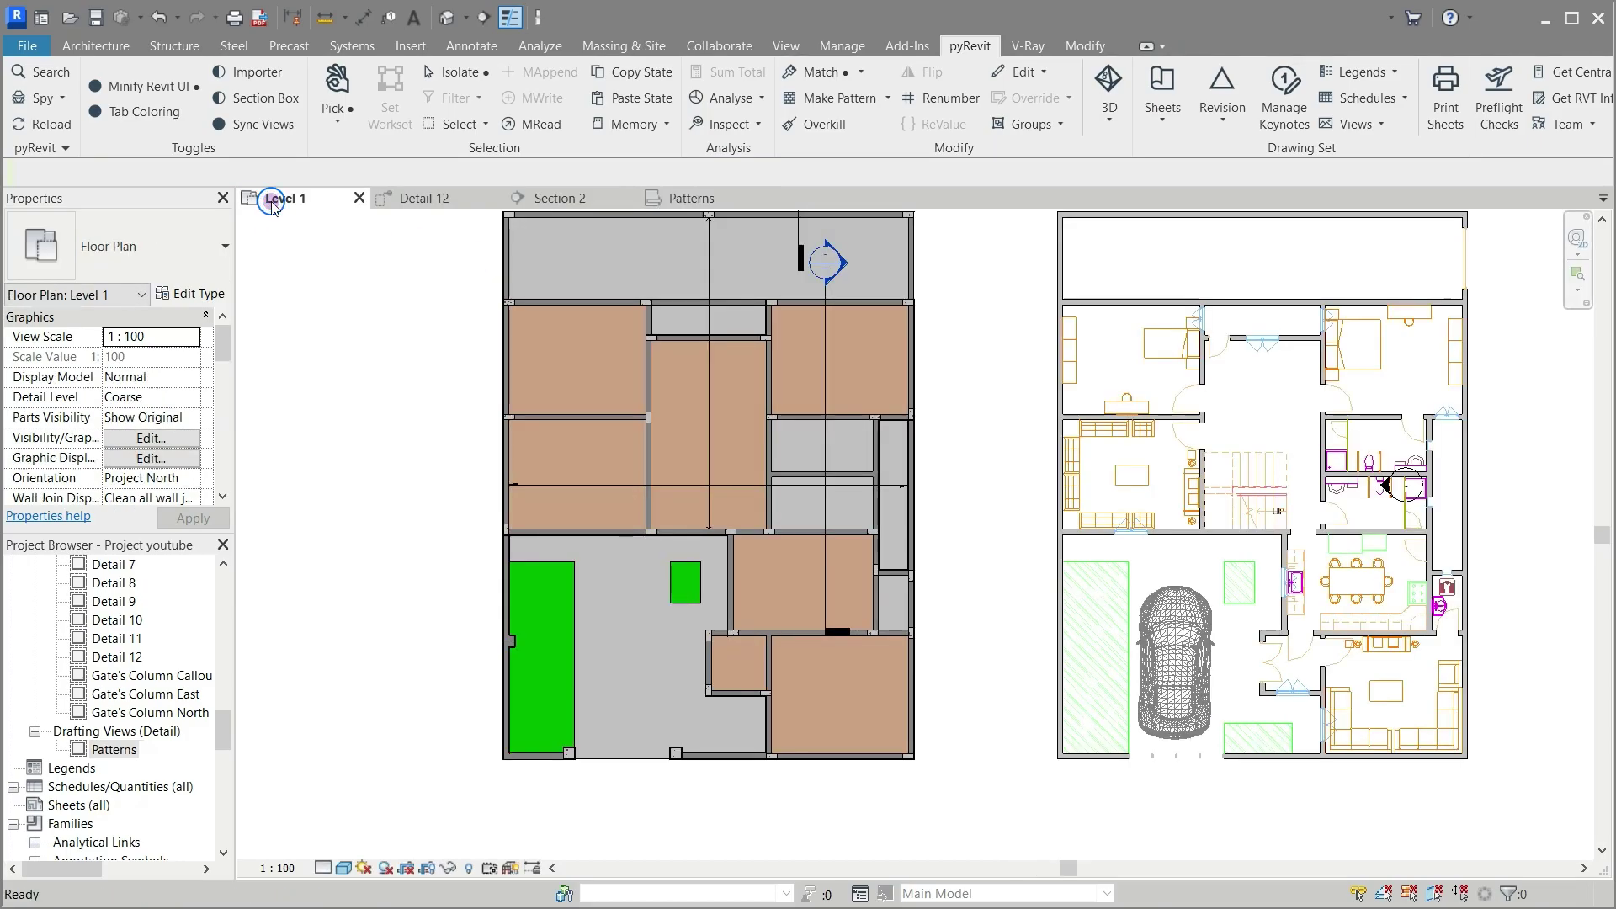
left_click(337, 415)
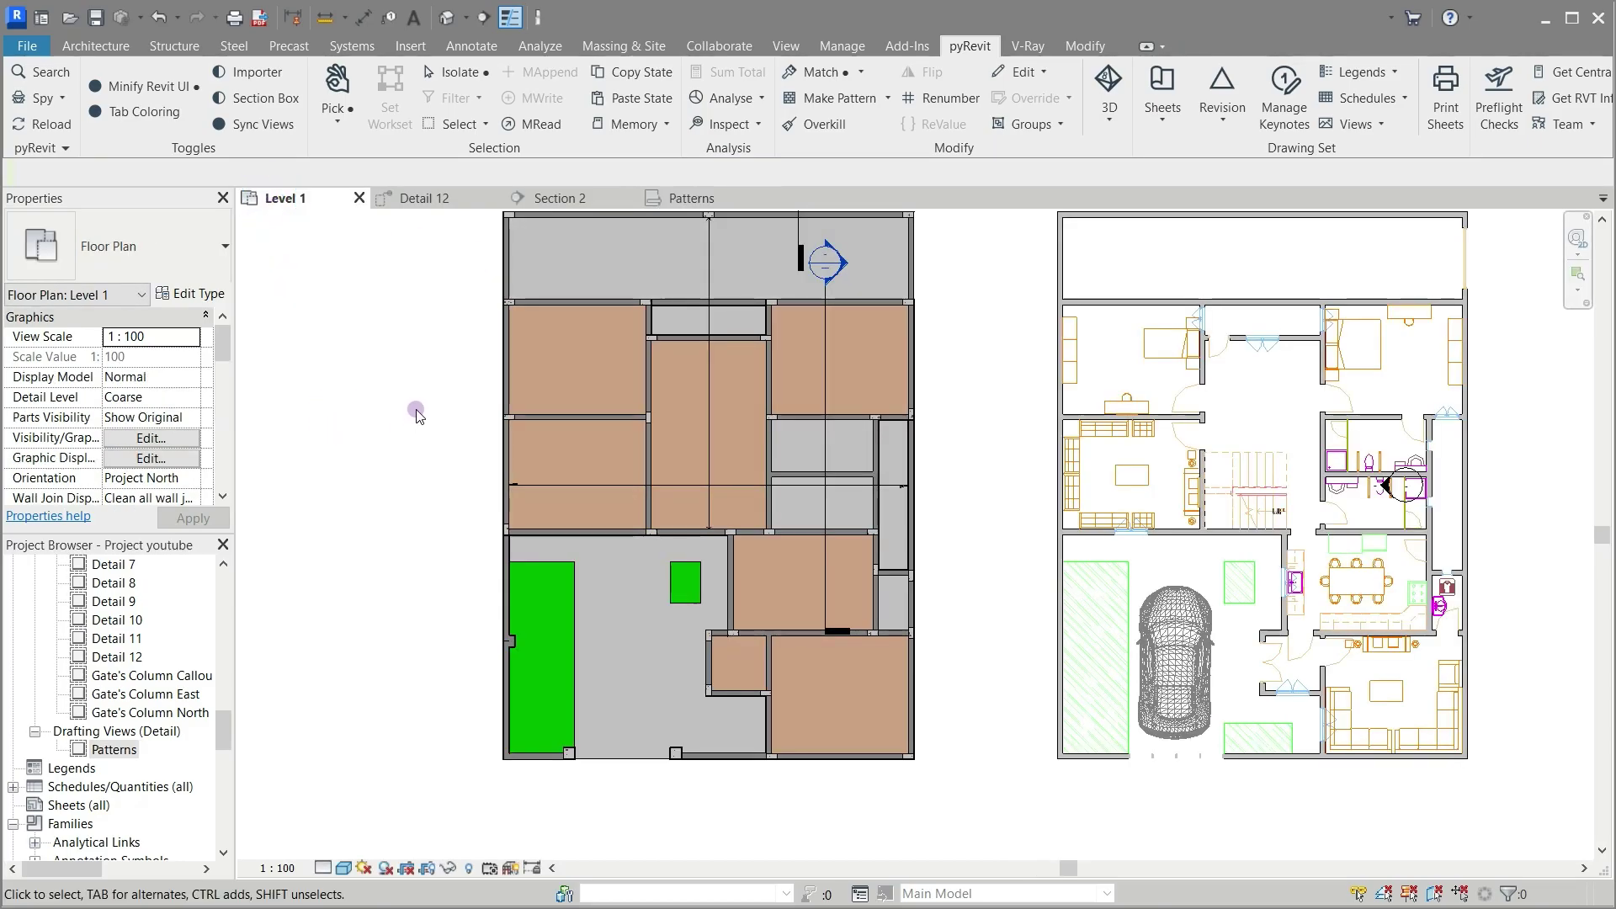
scroll(419, 415, "up", 2)
scroll(418, 415, "down", 1)
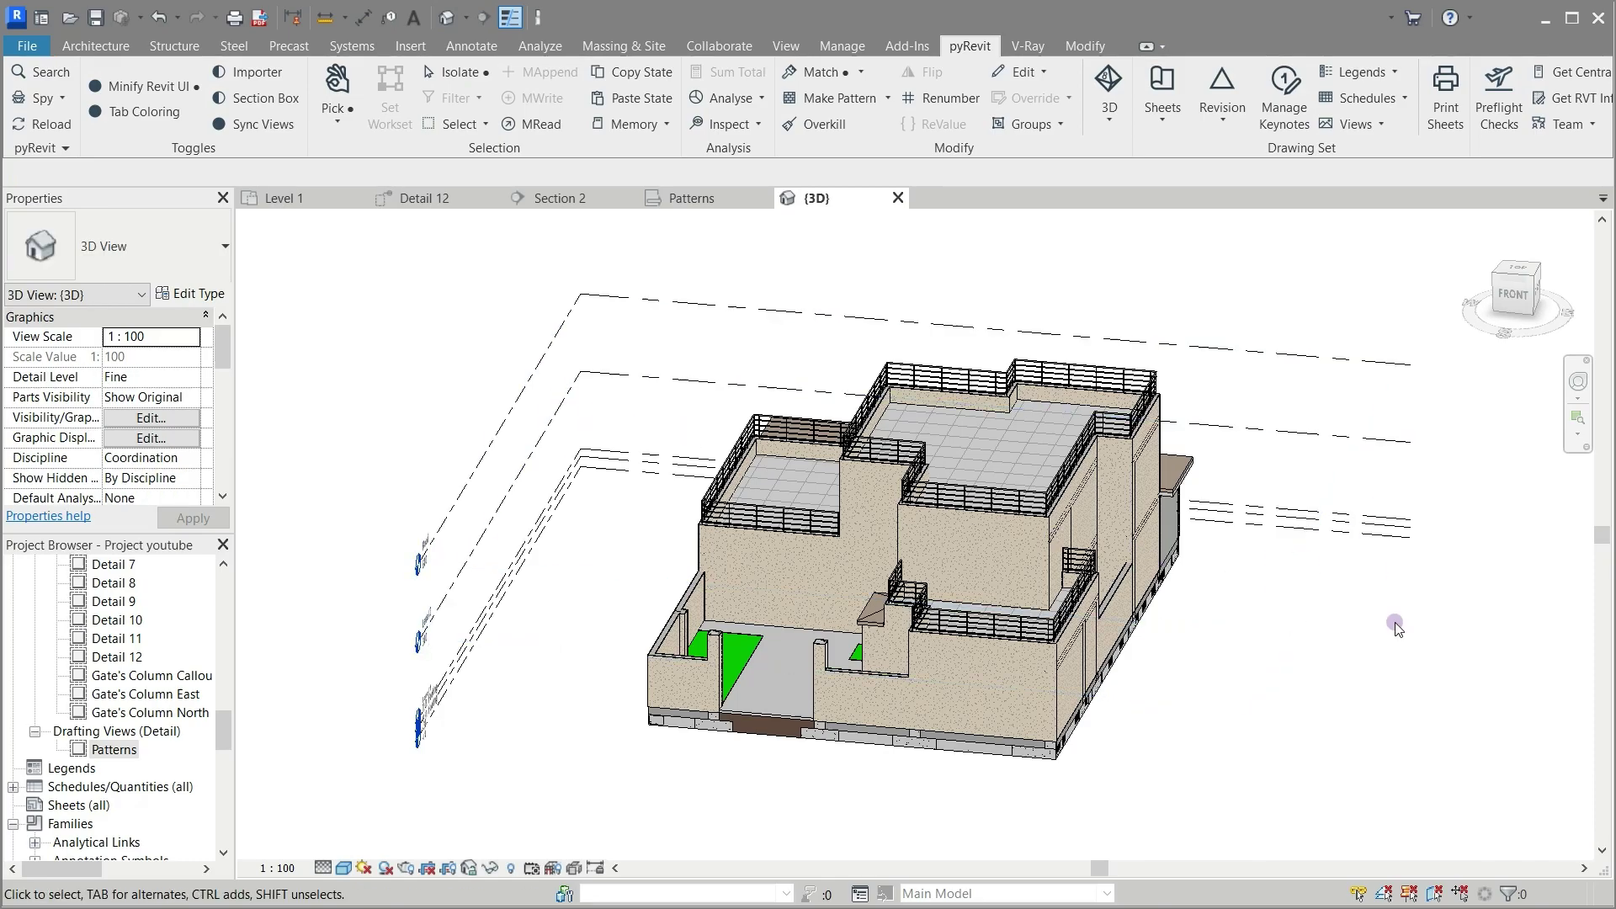
middle_click_drag(1396, 626, 1408, 746, "shift")
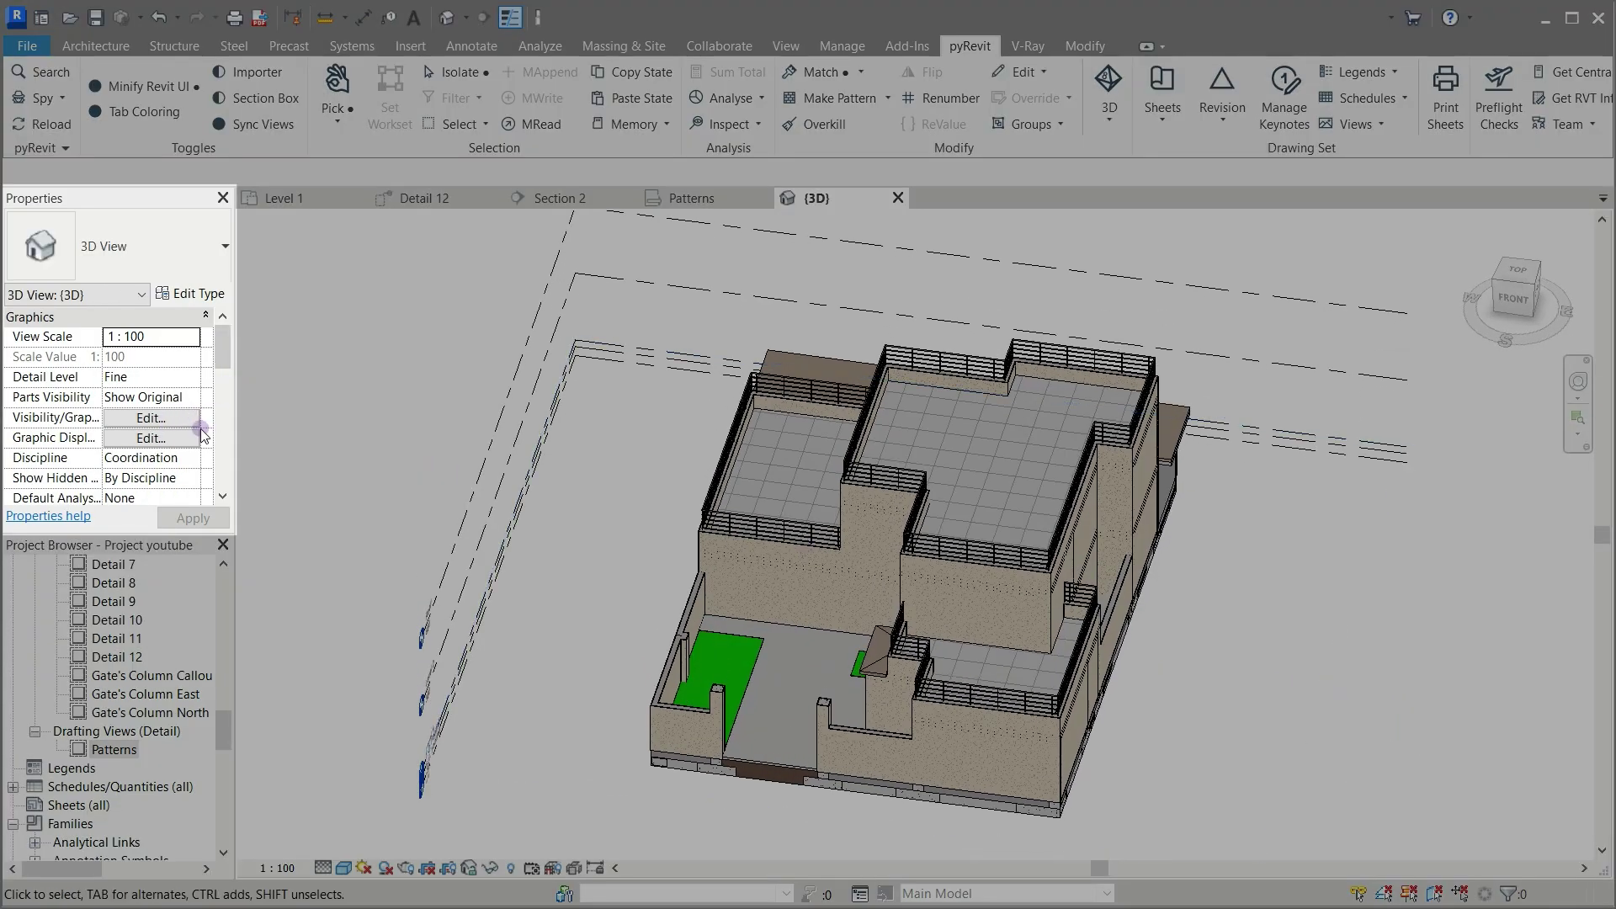
scroll(198, 434, "down", 8)
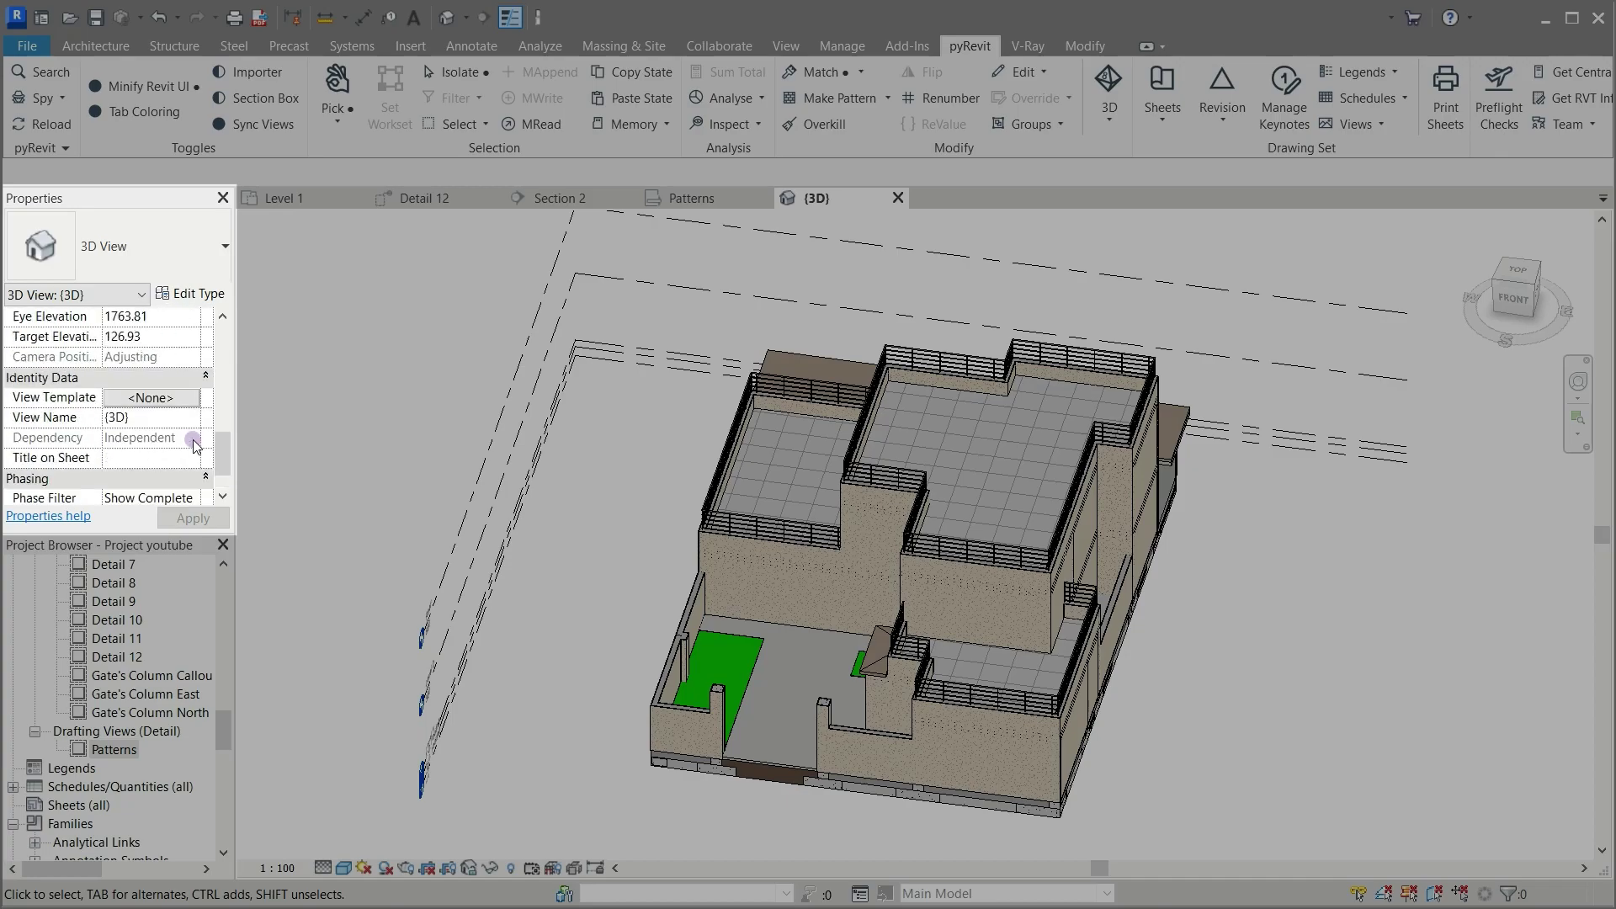
scroll(193, 444, "up", 4)
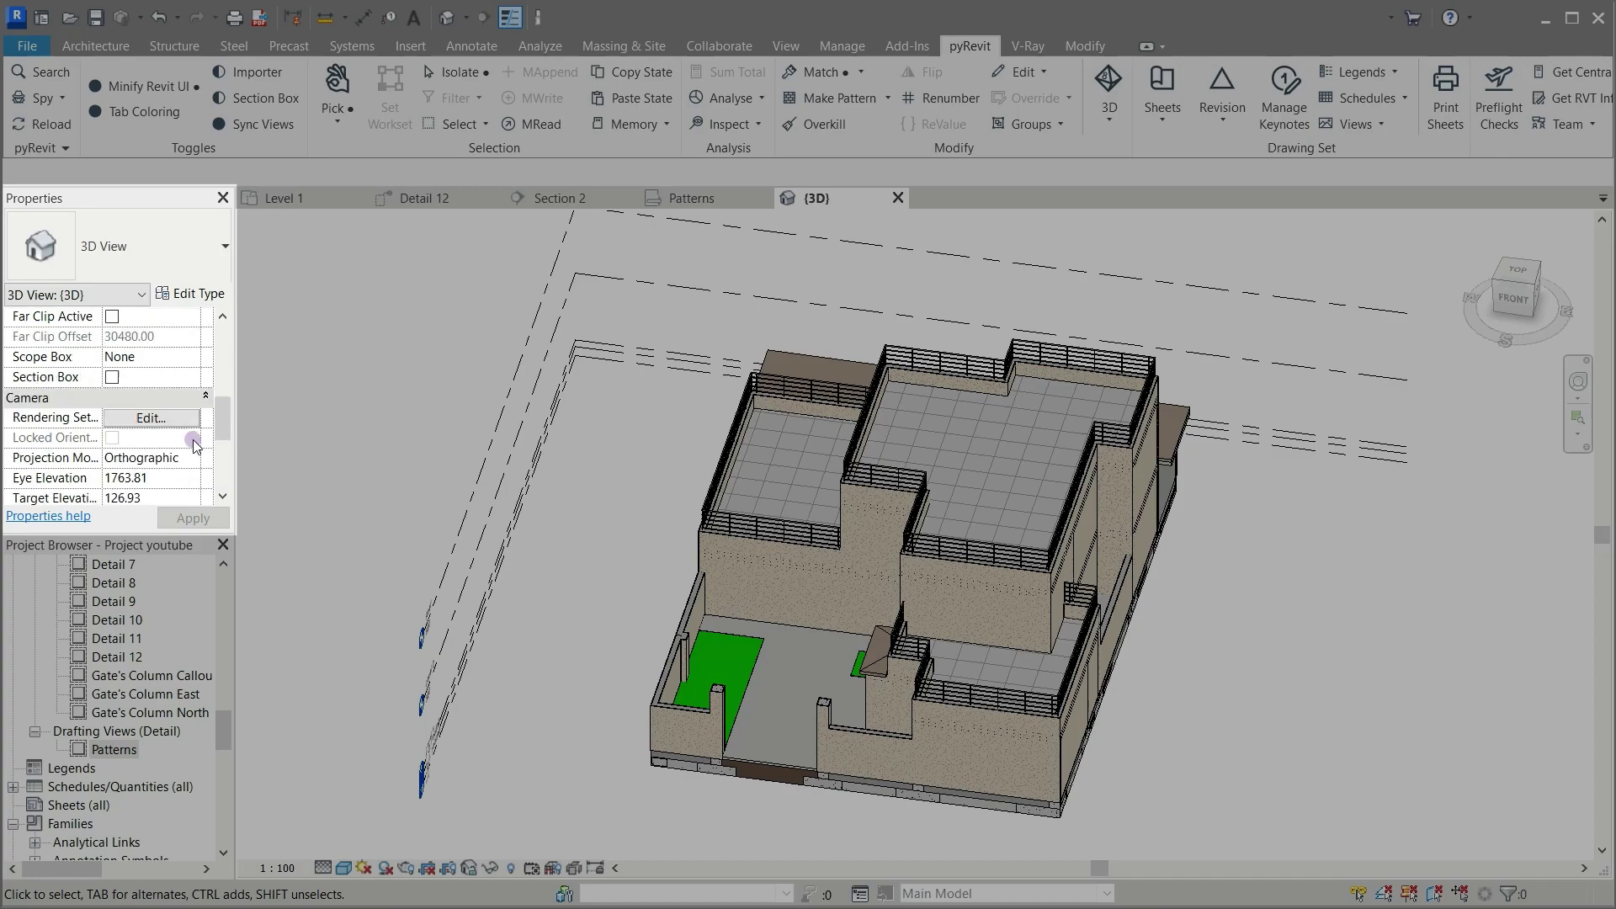
left_click(112, 377)
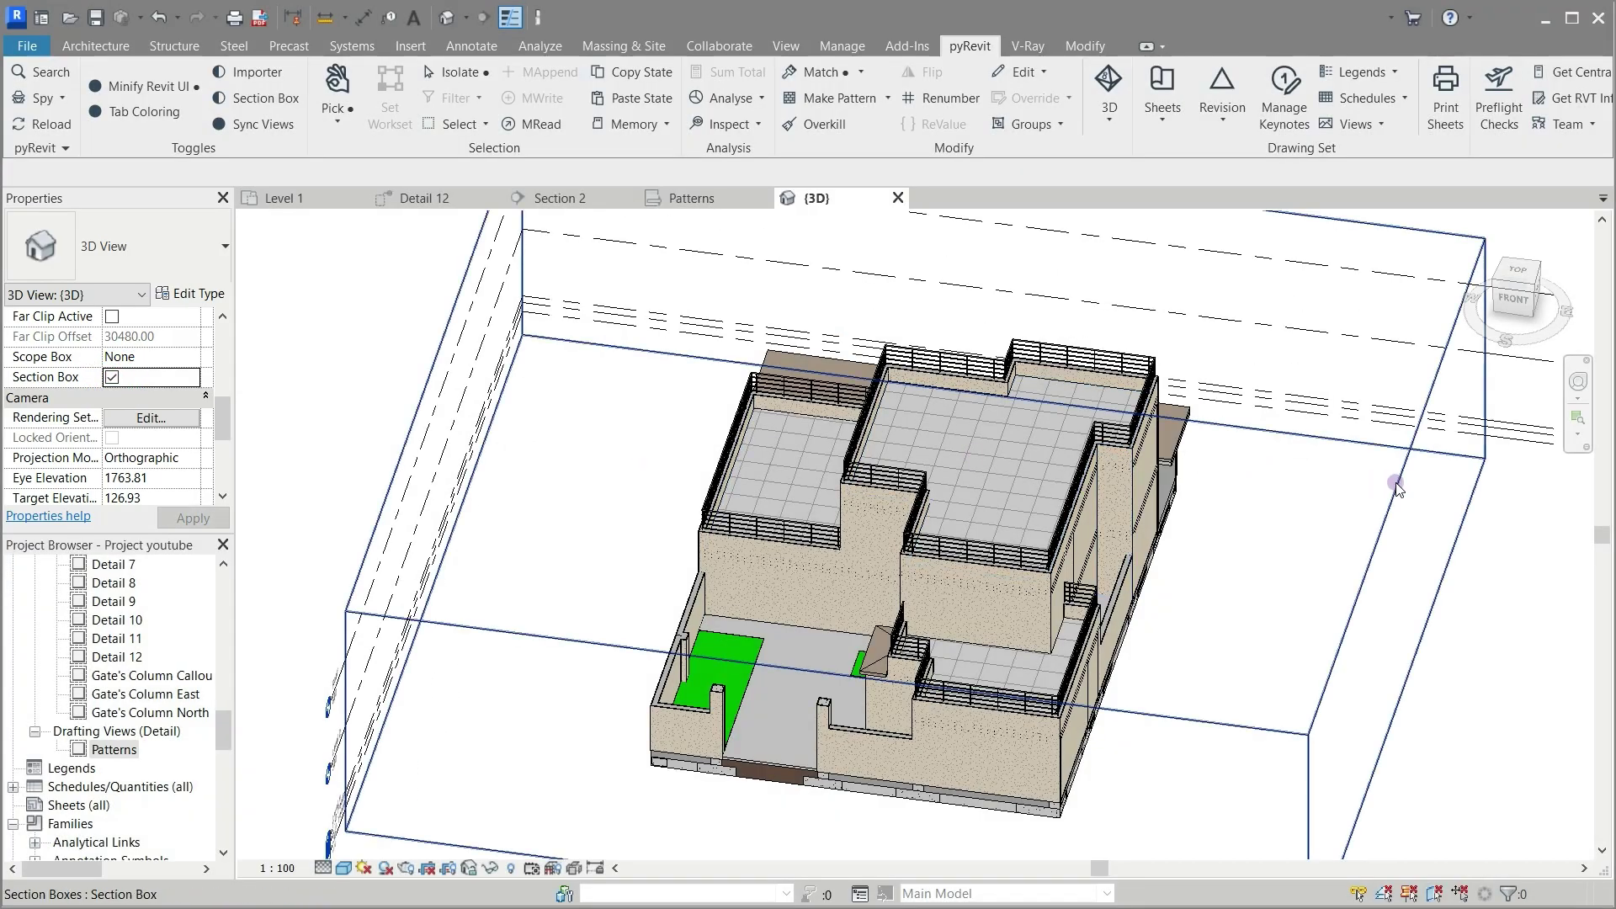
Step: Lower the section box's top face to cut through the ground-floor walls and expose the tiled floors
left_click(1395, 486)
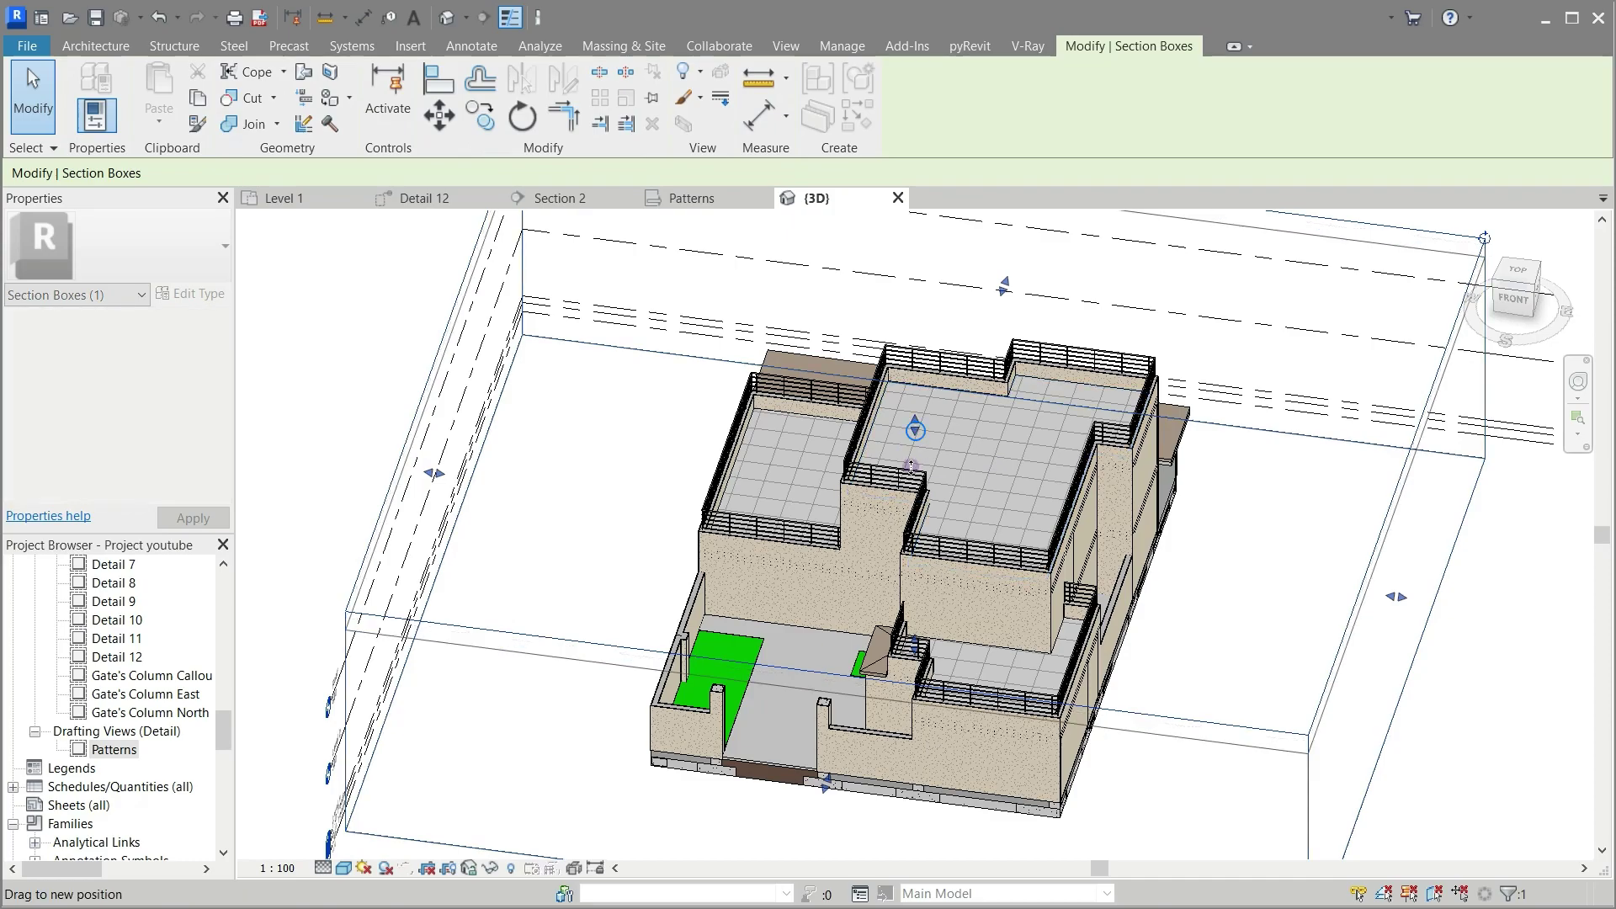
left_click_drag(911, 466, 910, 535)
mouse_move(915, 551)
left_mouse_down()
mouse_move(915, 596)
mouse_move(915, 514)
mouse_move(915, 565)
left_mouse_up()
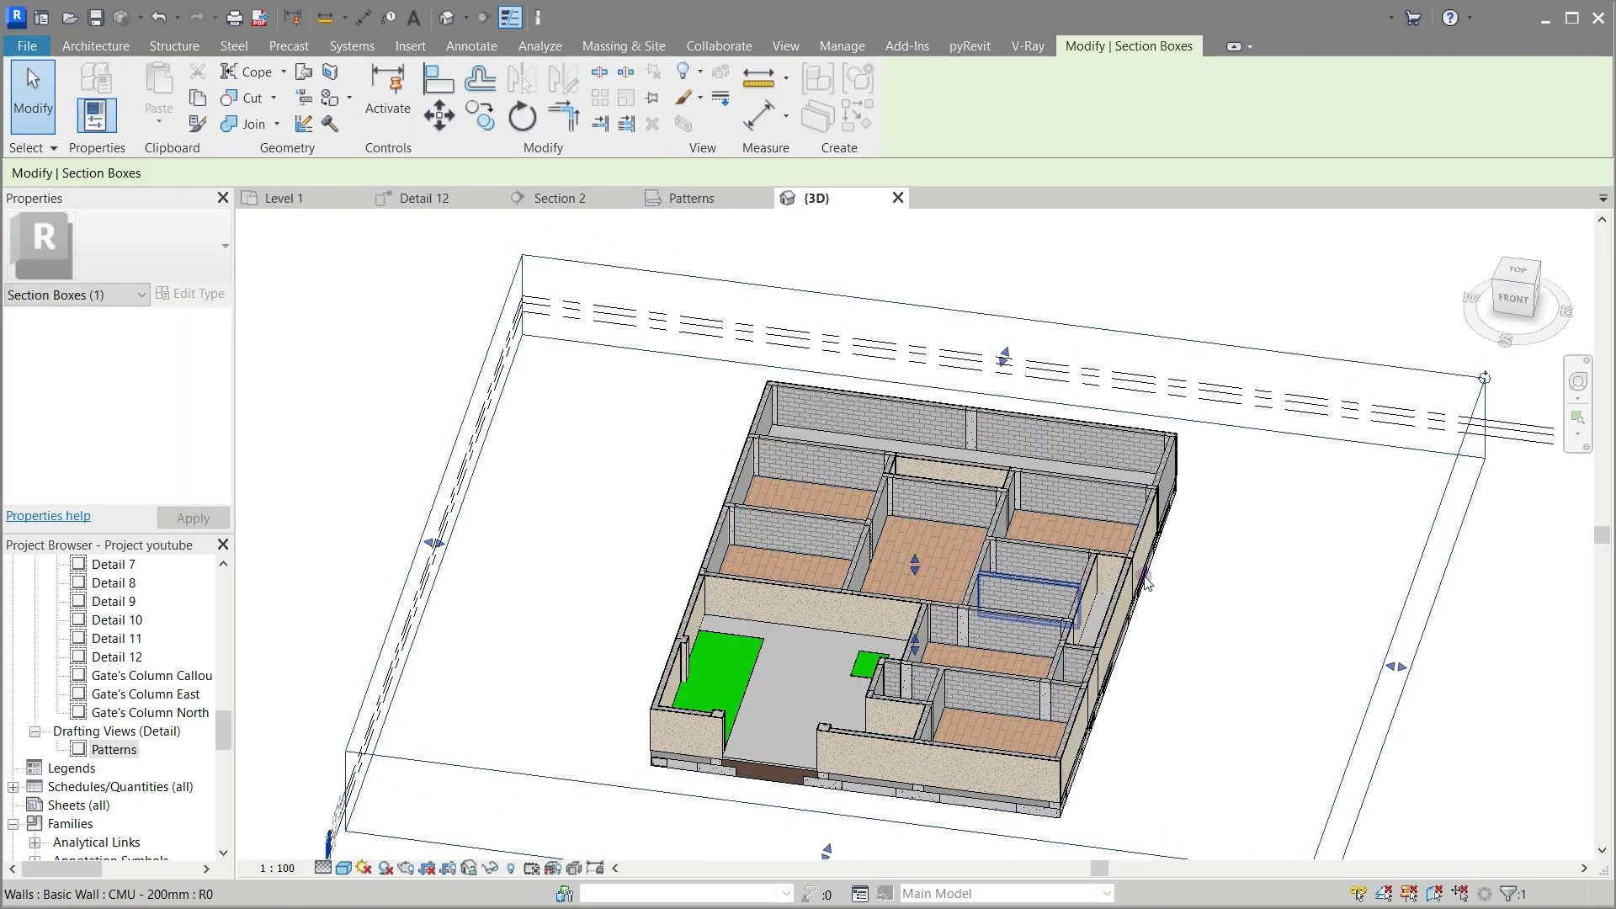
left_click(1529, 627)
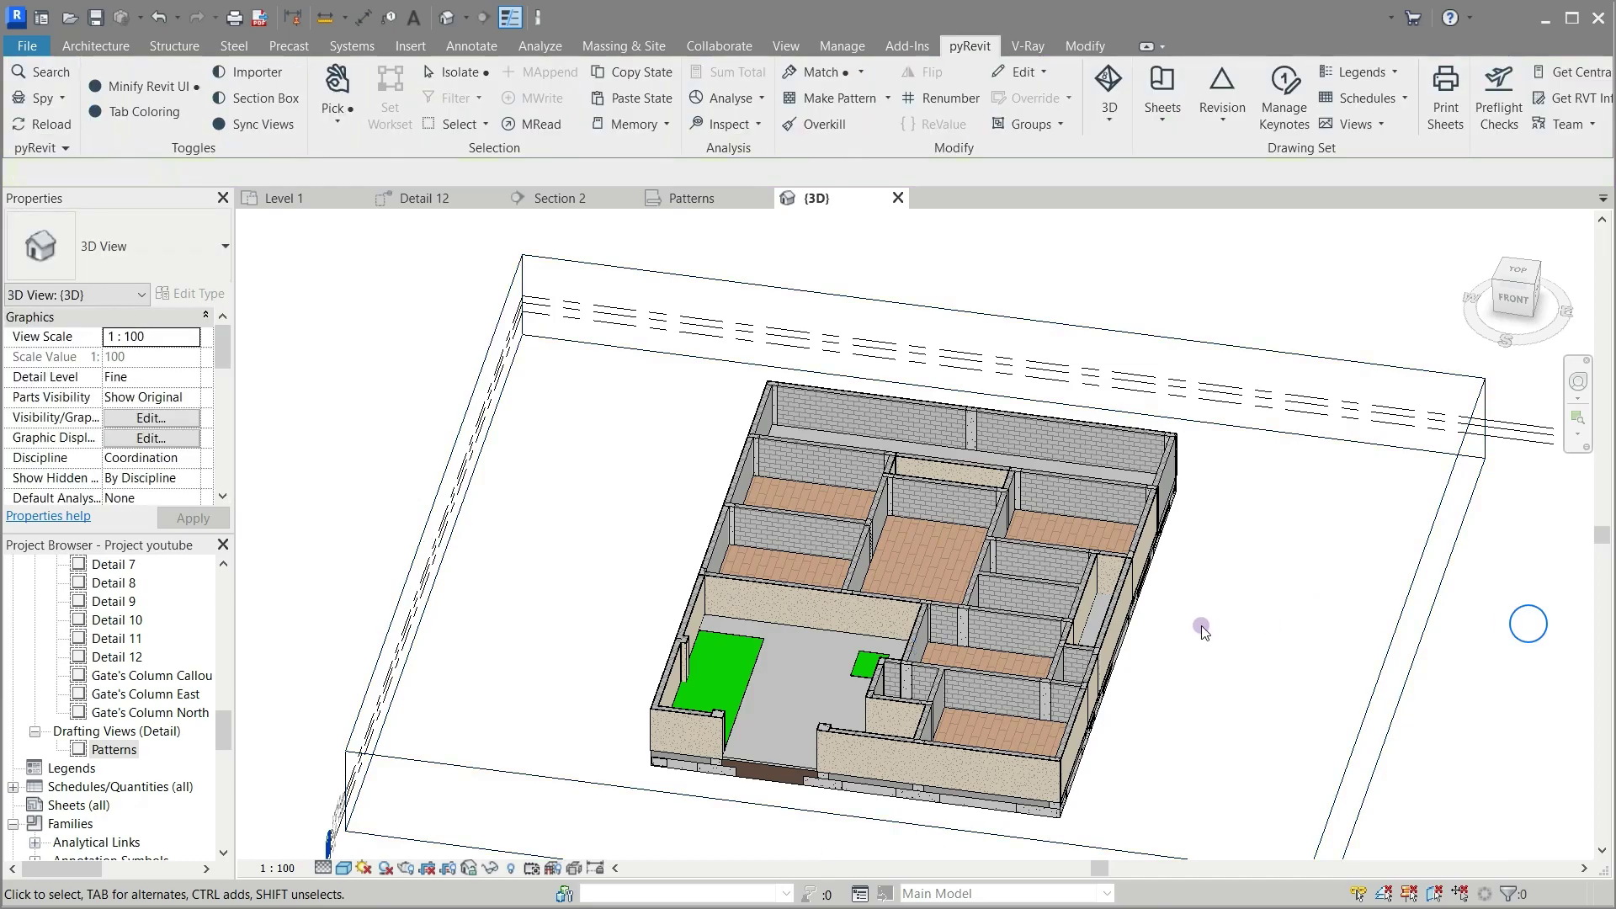
scroll(1202, 631, "up", 5)
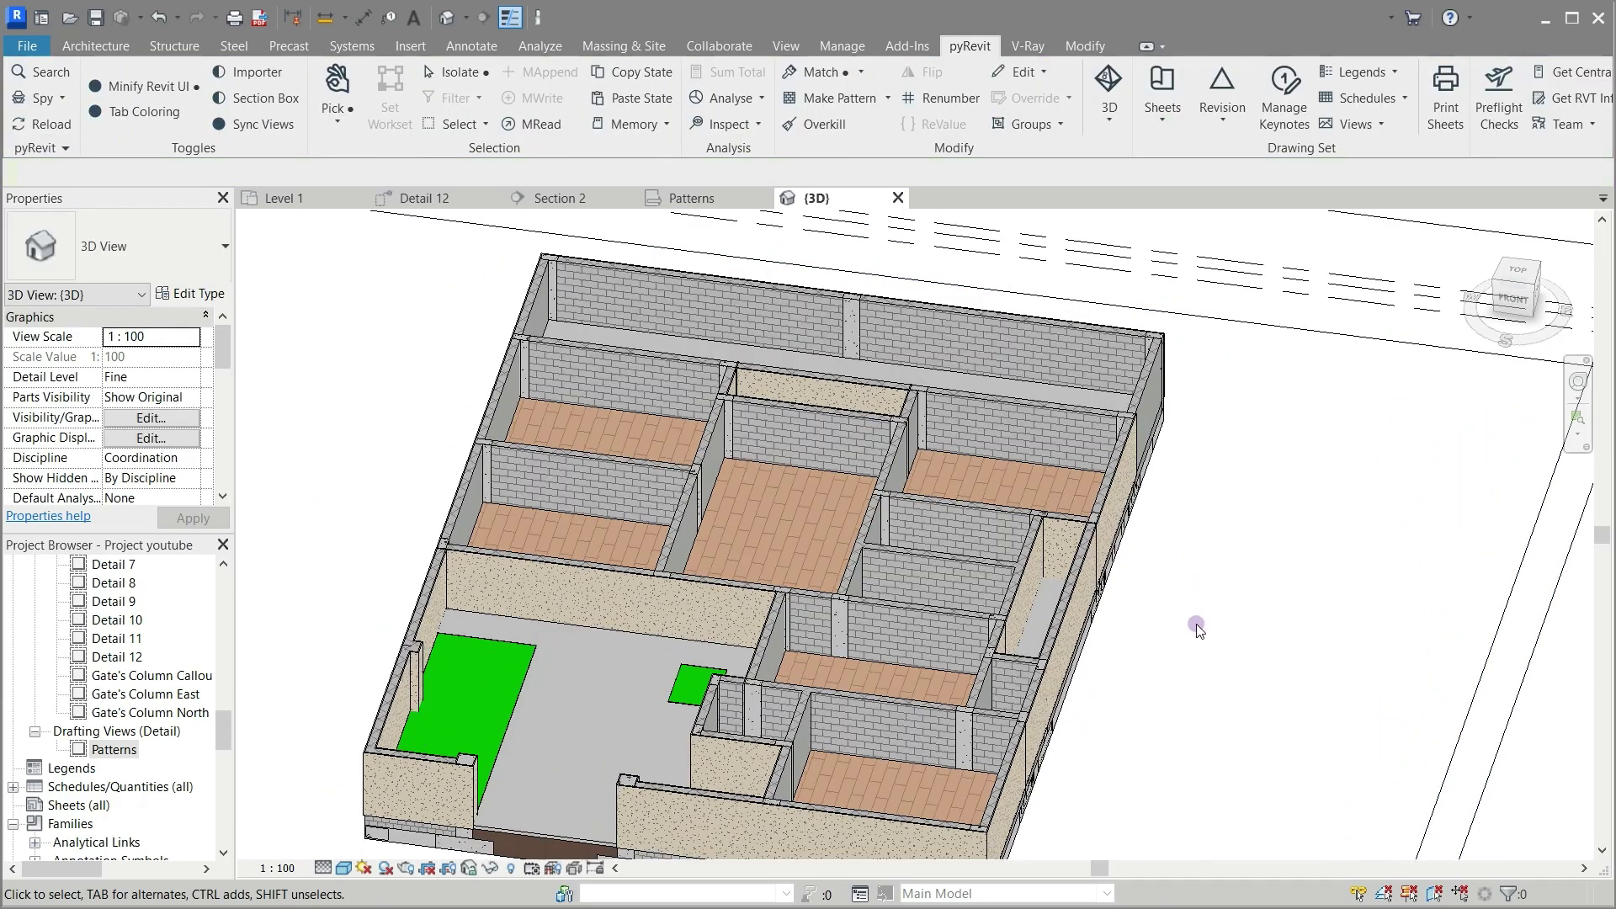
middle_click_drag(1197, 627, 1316, 721, "shift")
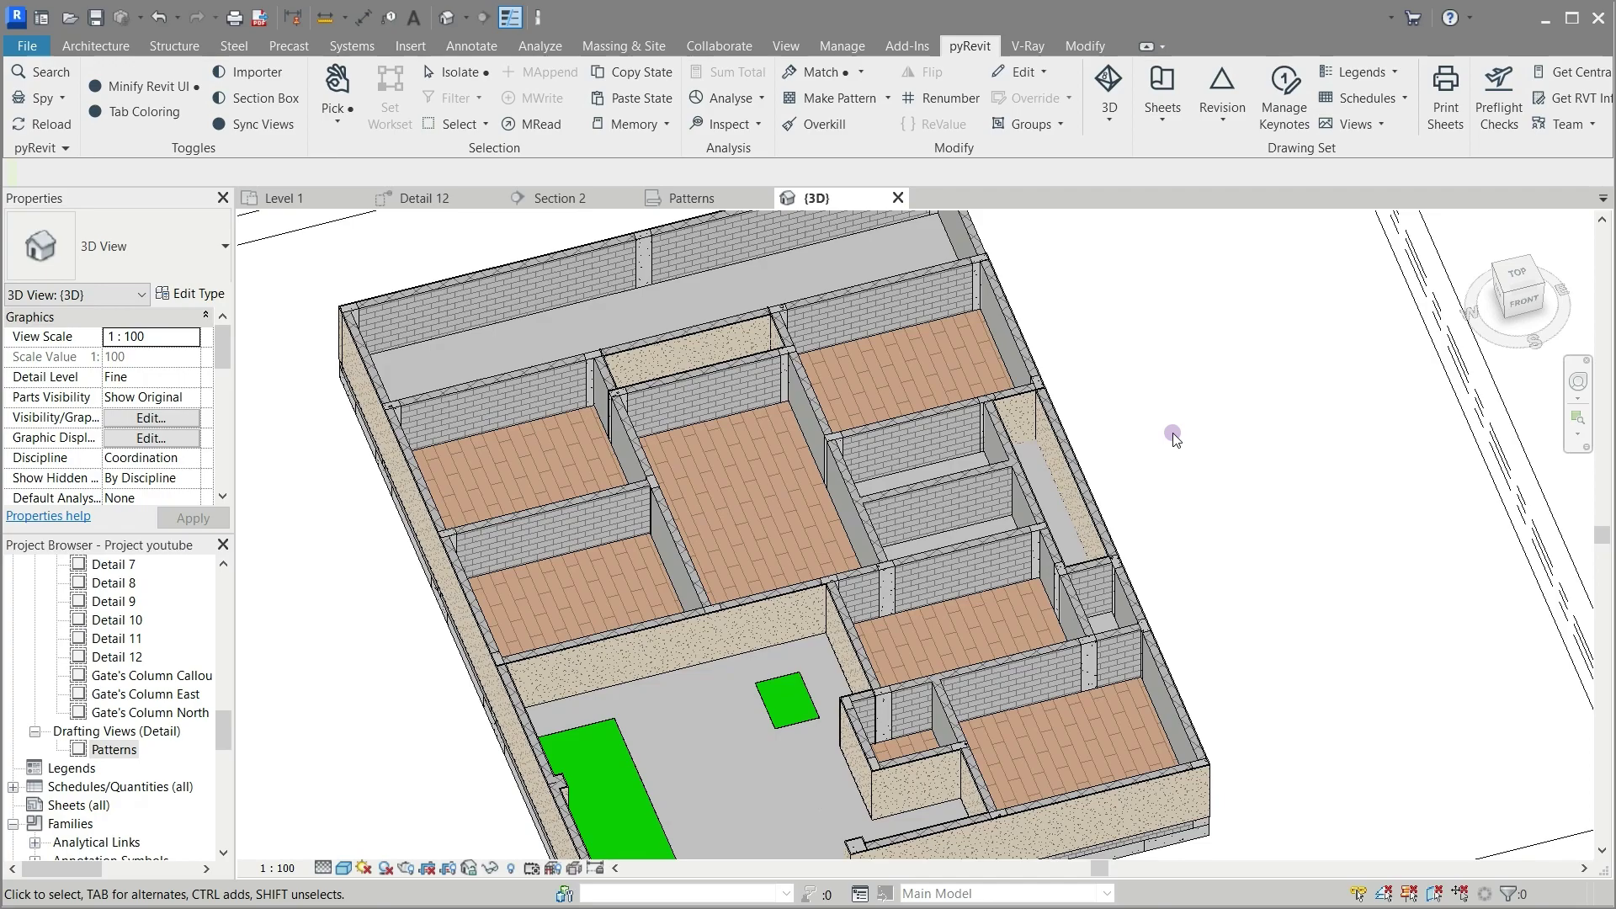
Step: On the Level 1 plan, draw a 298 by 280 detail-line rectangle around the staircase in the imported CAD plan
left_click(302, 204)
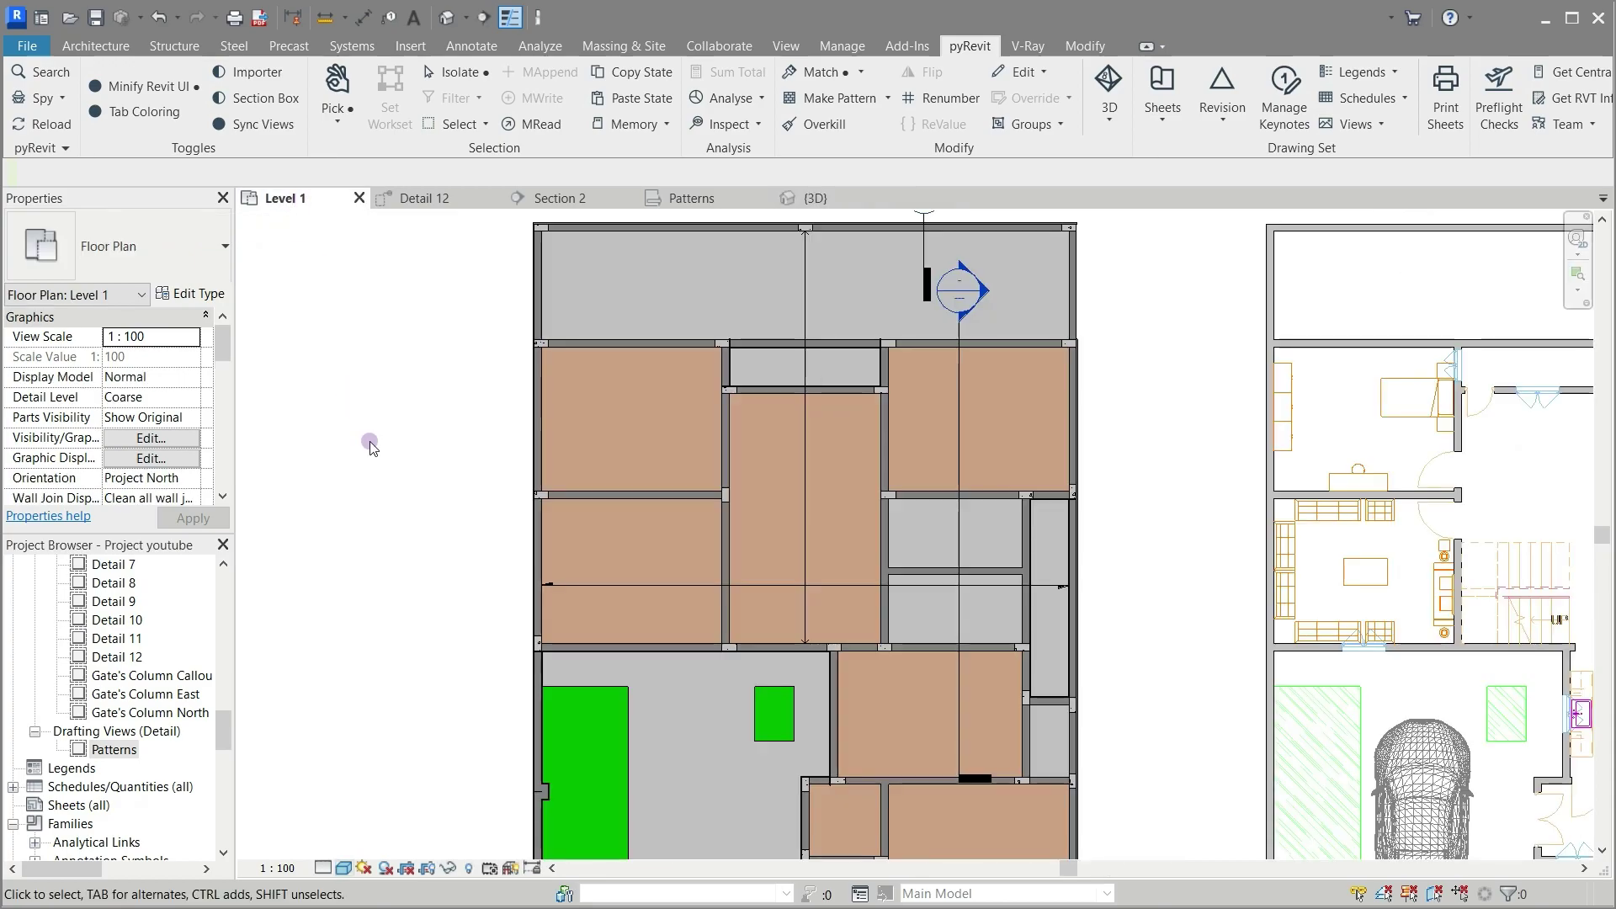
scroll(1415, 515, "down", 1)
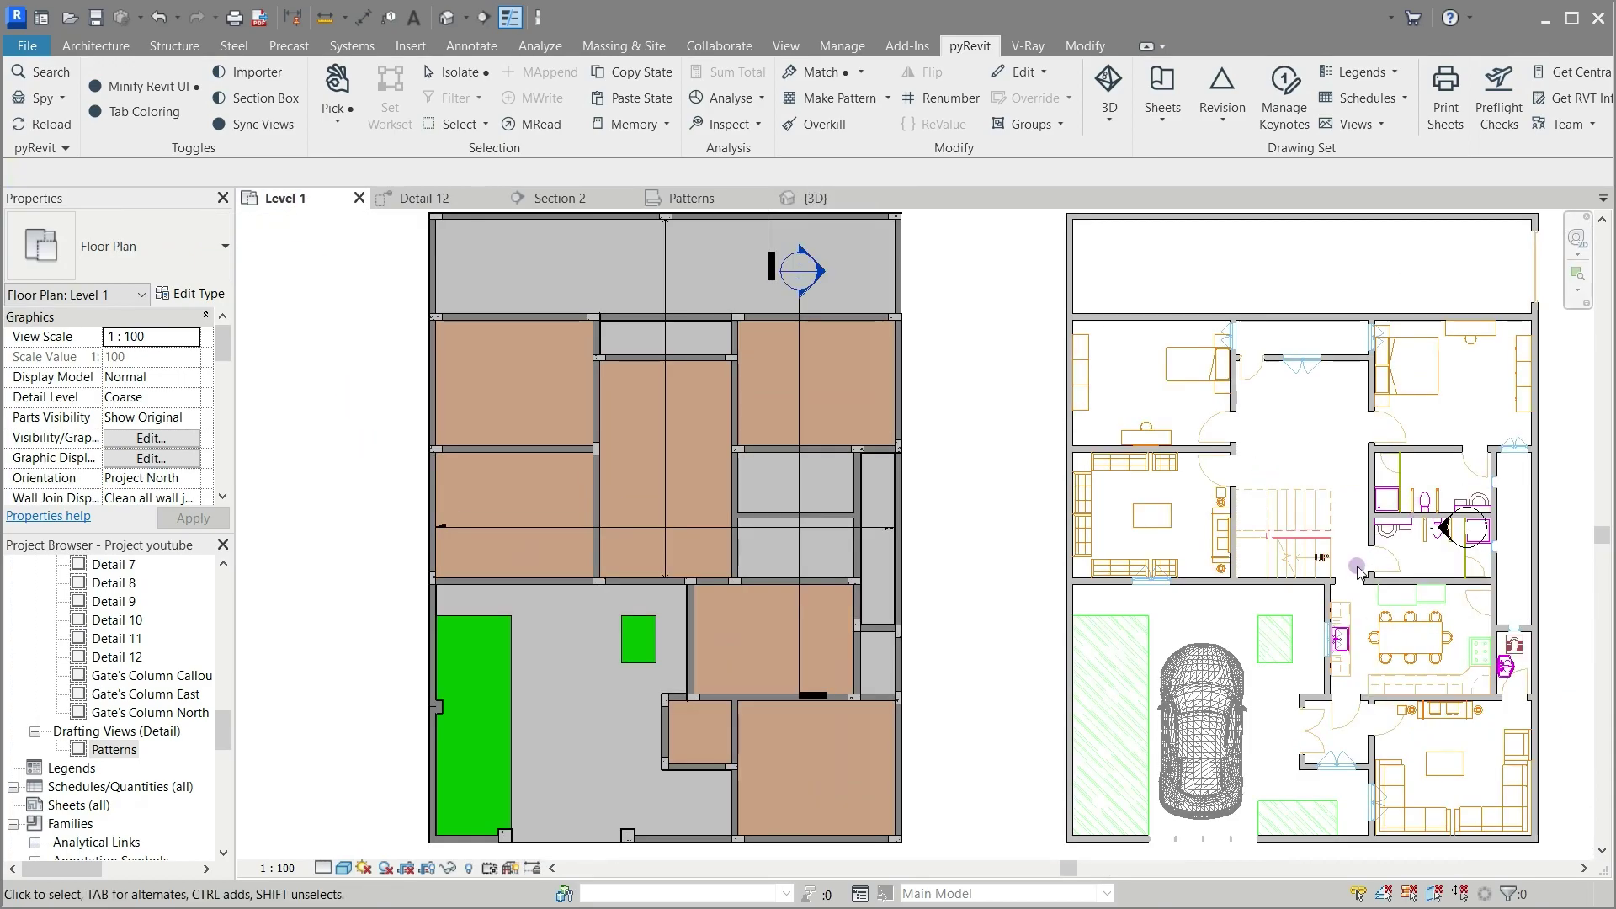
scroll(1365, 560, "up", 3)
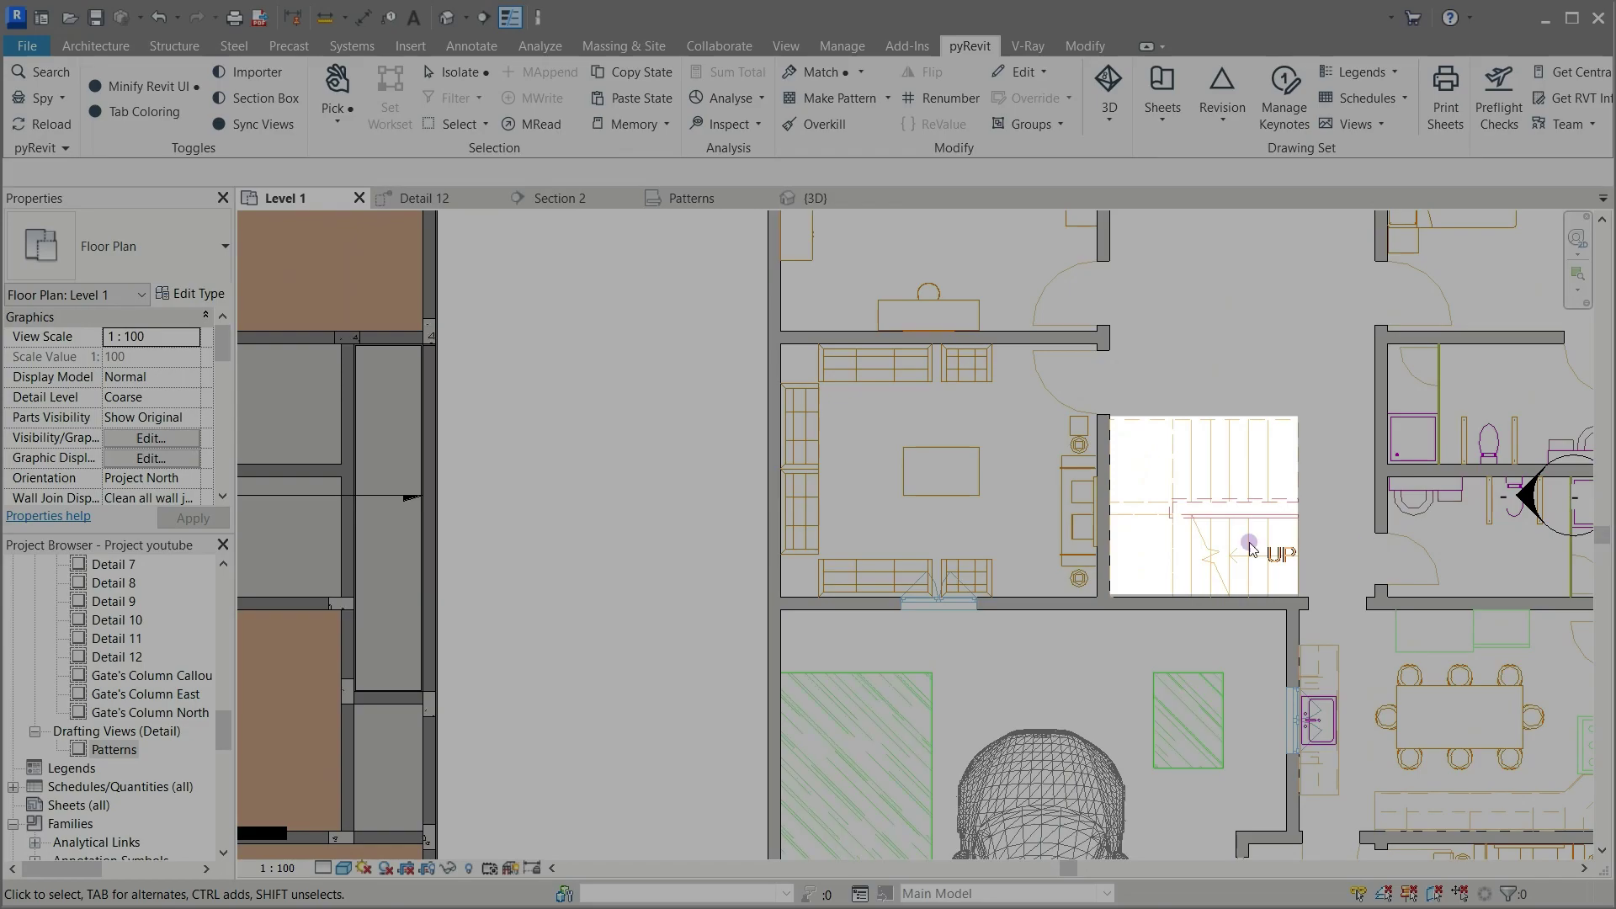
scroll(1352, 498, "up", 3)
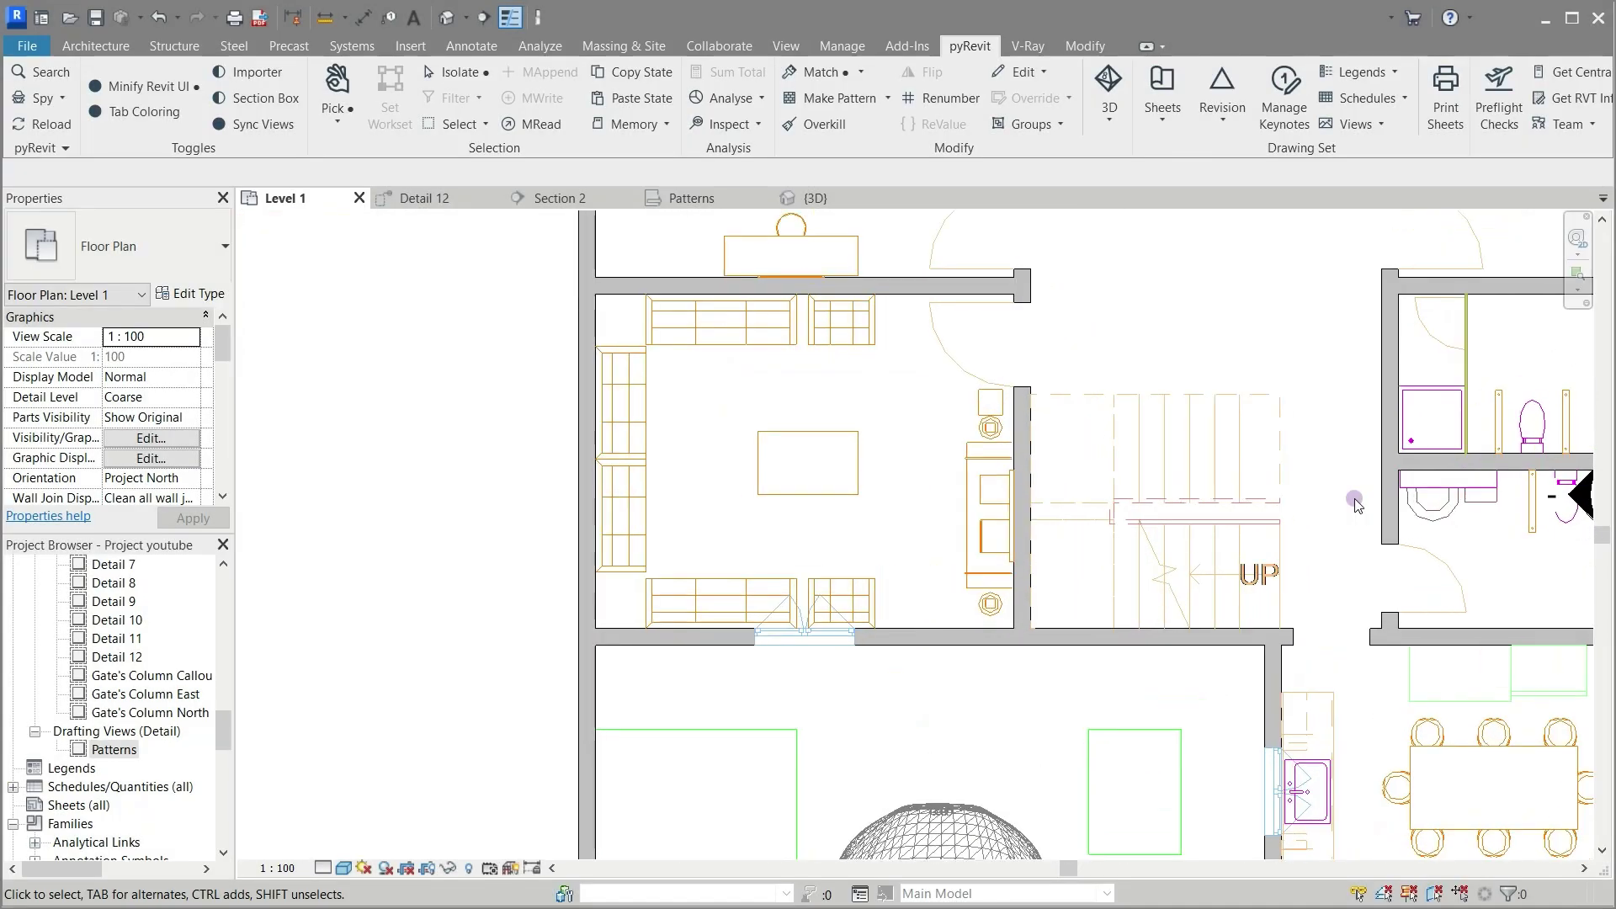
scroll(1355, 503, "up", 1)
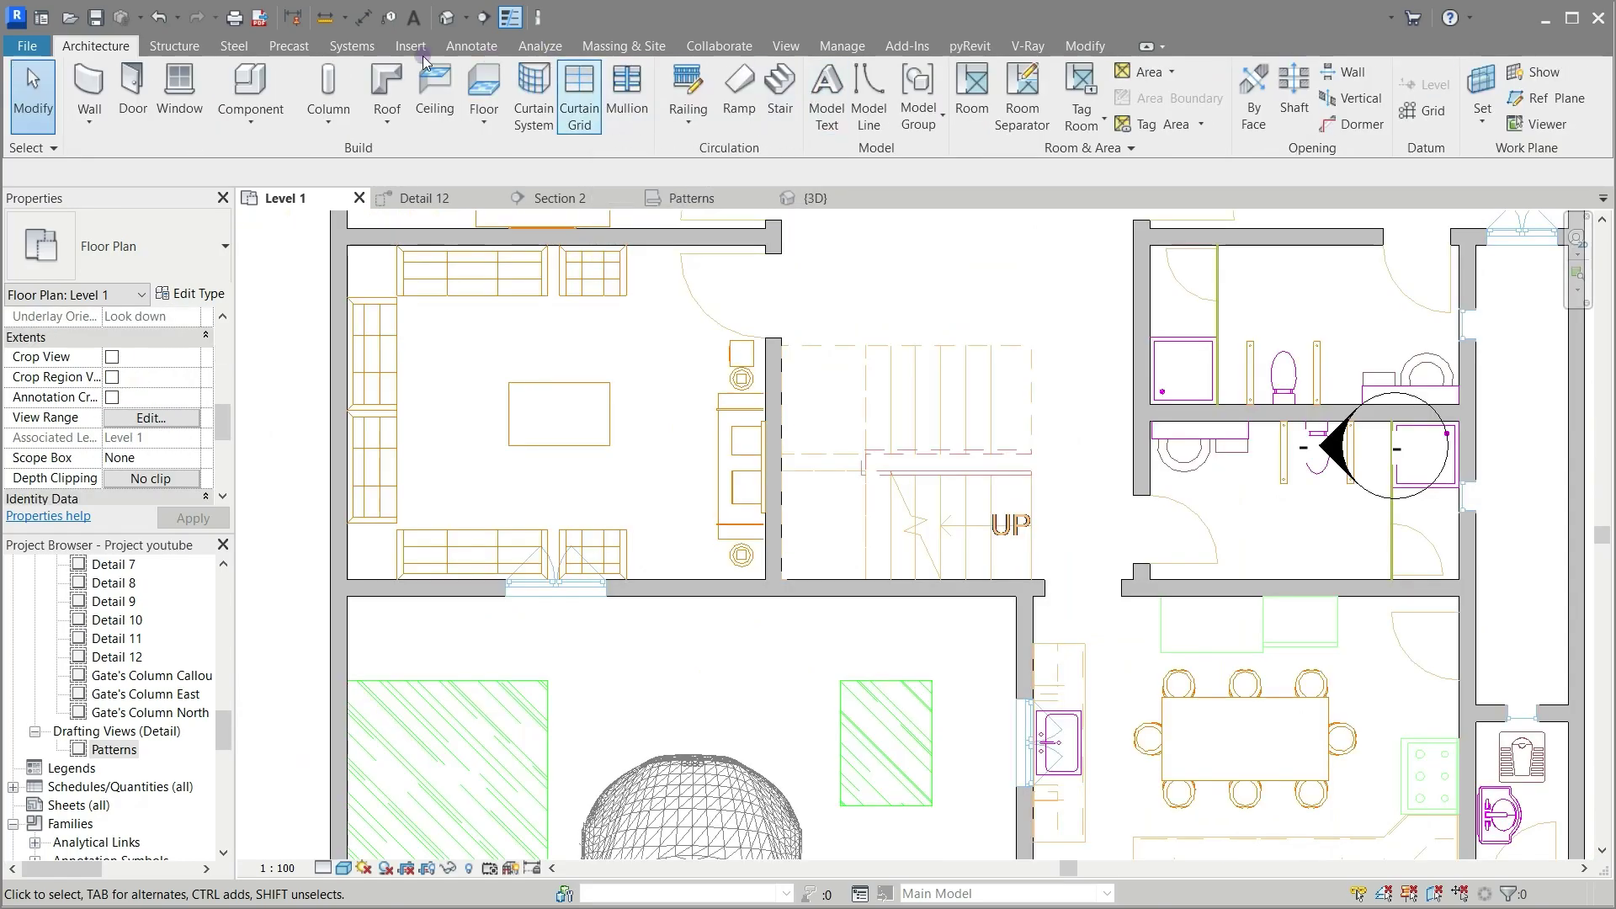
left_click(484, 48)
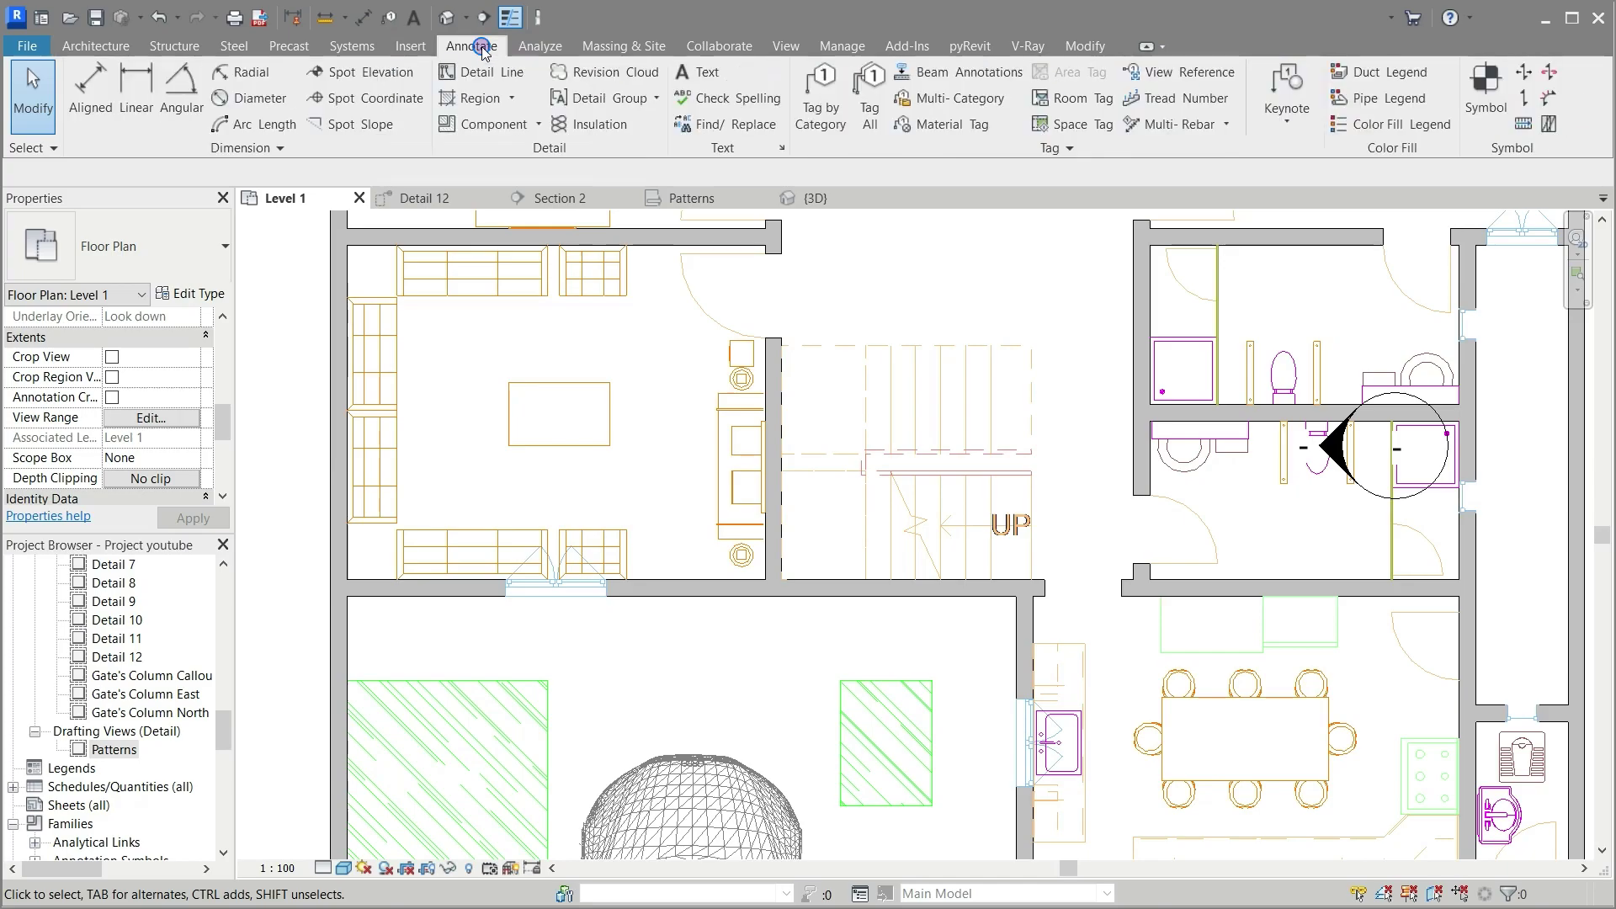
left_click(483, 75)
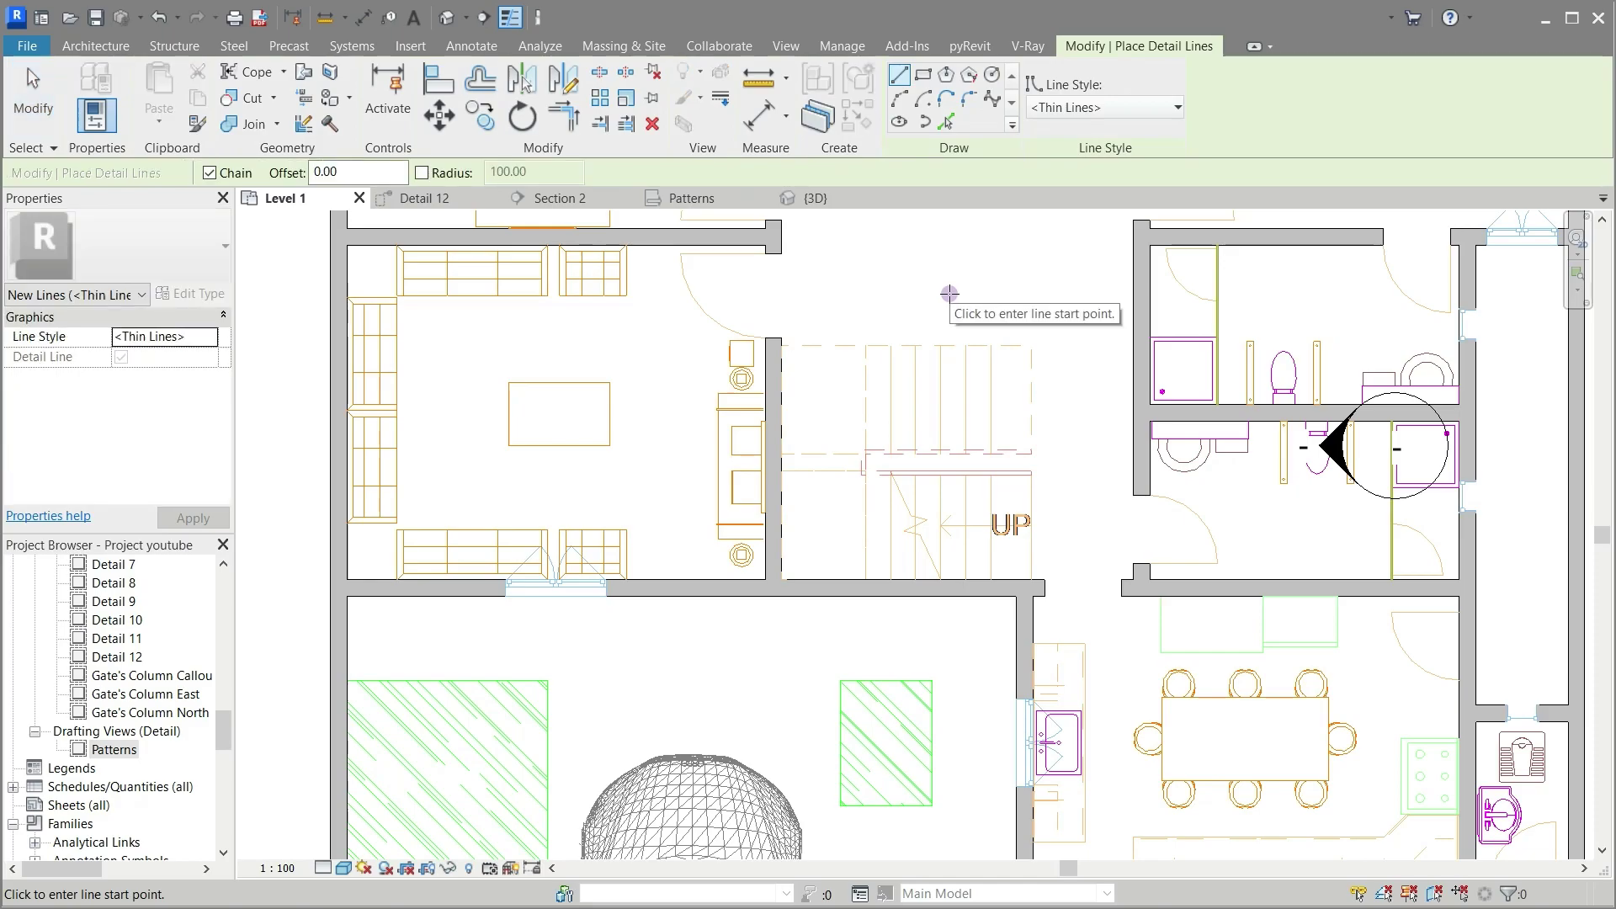
left_click(923, 76)
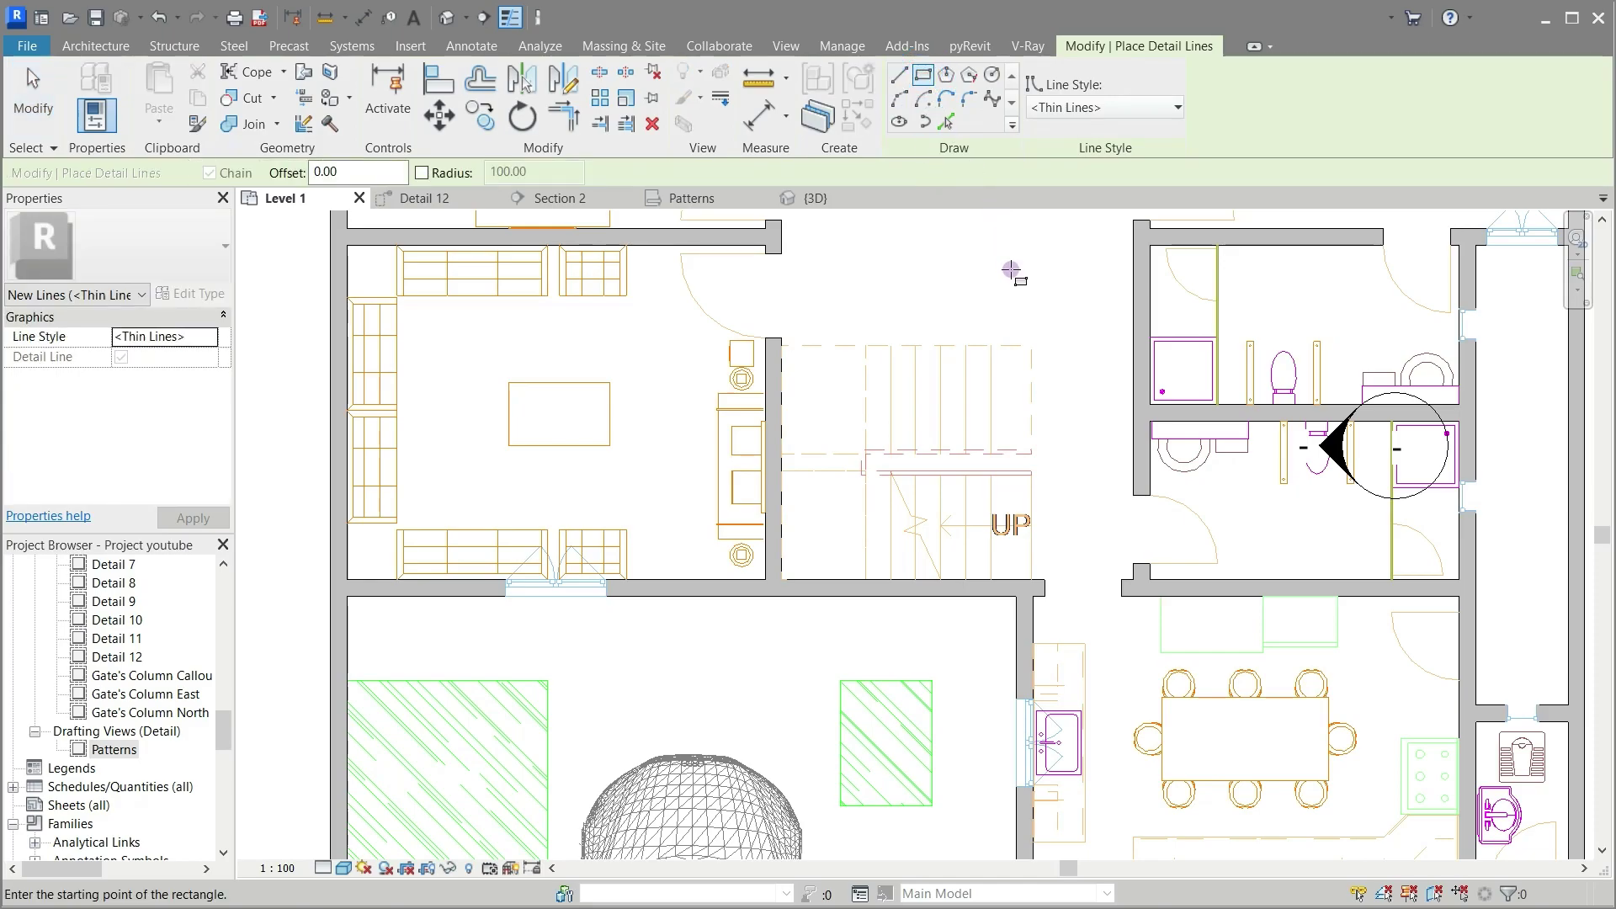
left_click(1031, 345)
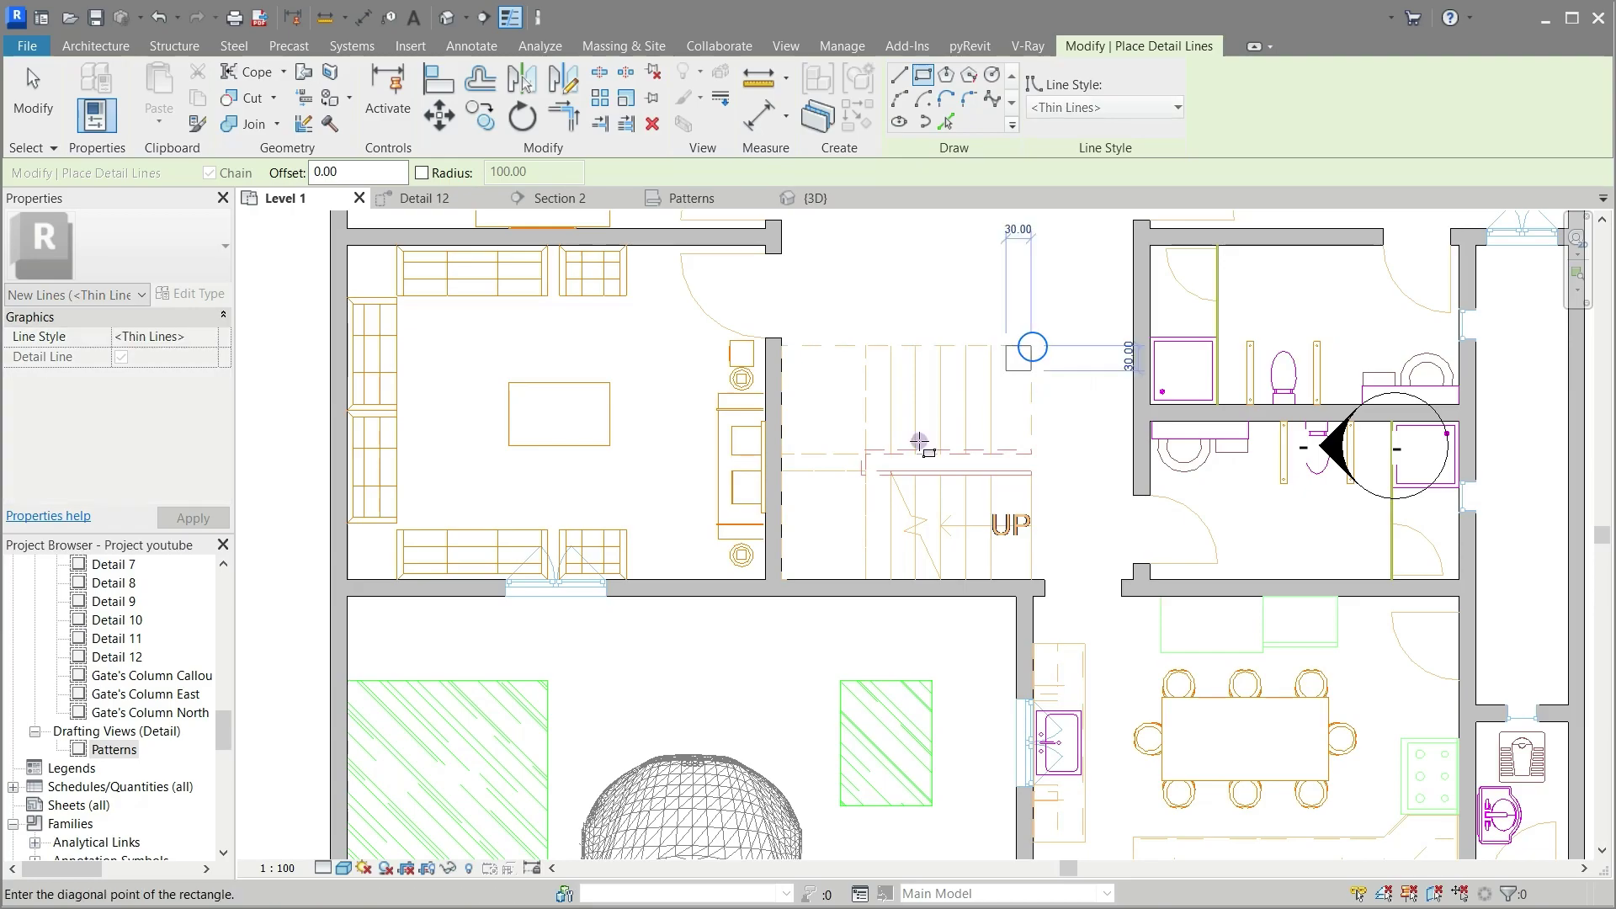
left_click(782, 579)
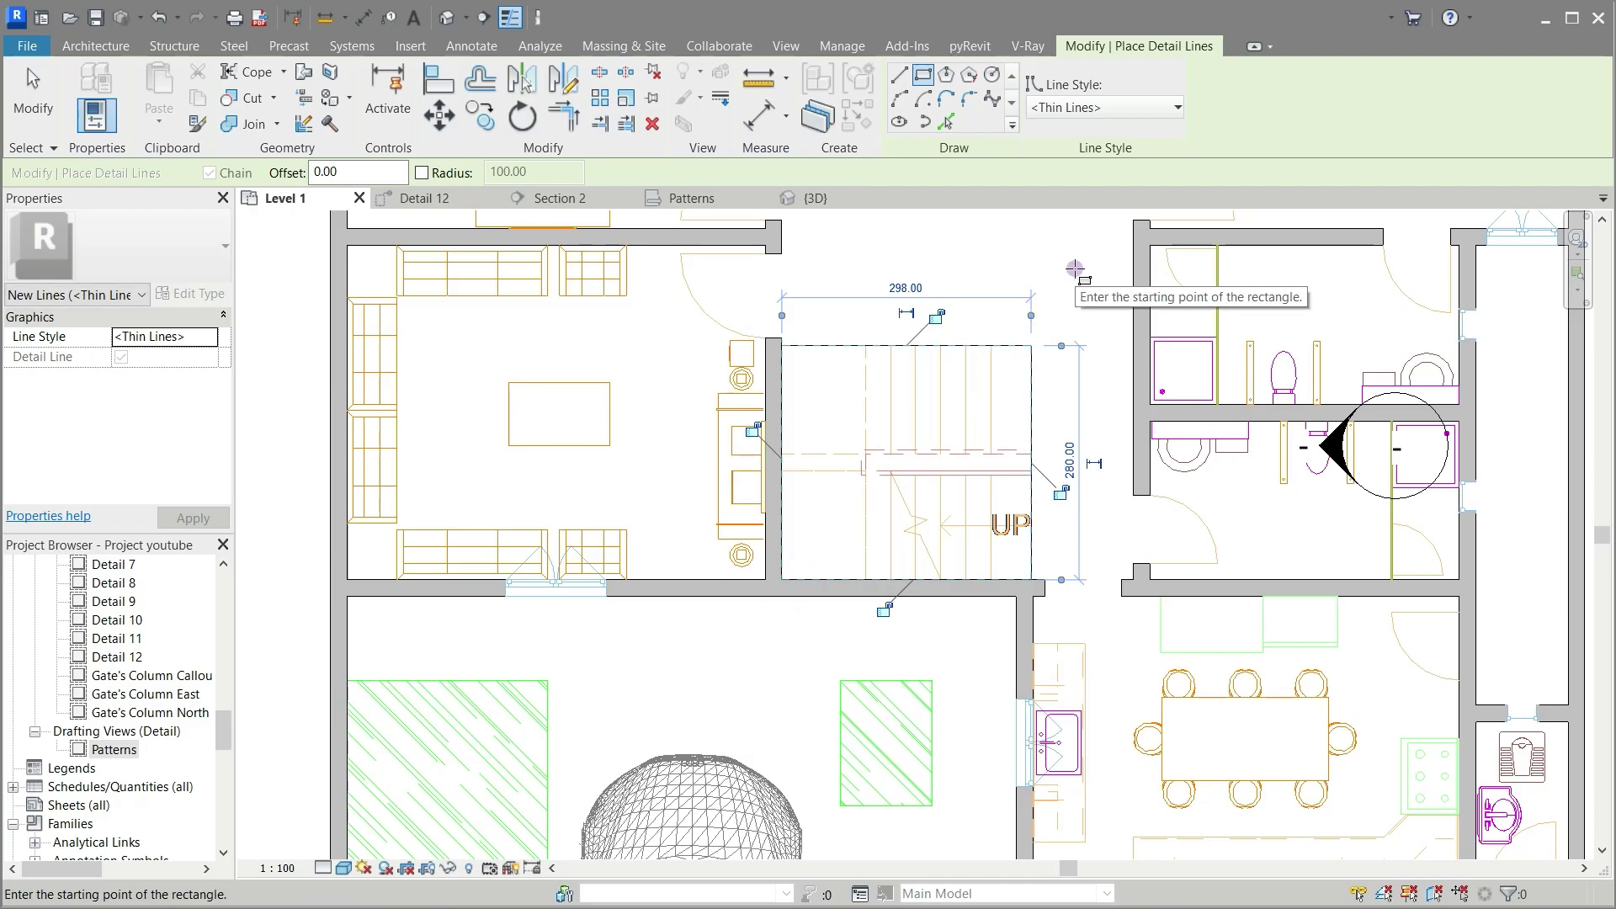
key("Escape")
key("Escape")
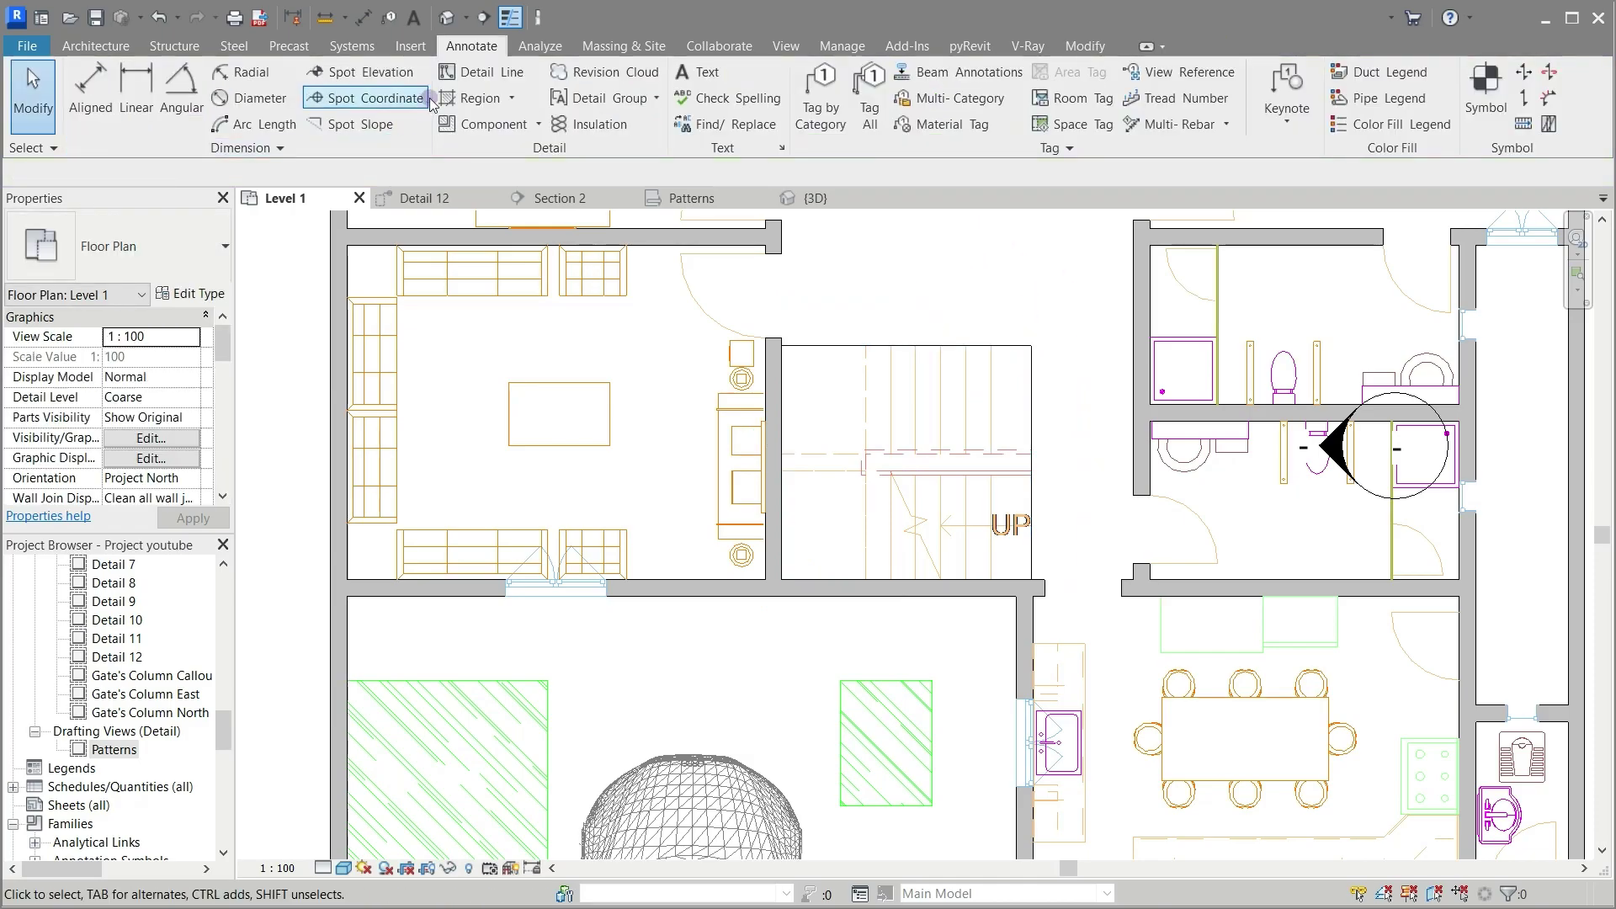
Step: Draw a vertical detail line across the lower stair flight, 30 inside the rectangle's right edge, starting at the bottom wall
left_click(481, 72)
scroll(1053, 579, "up", 4)
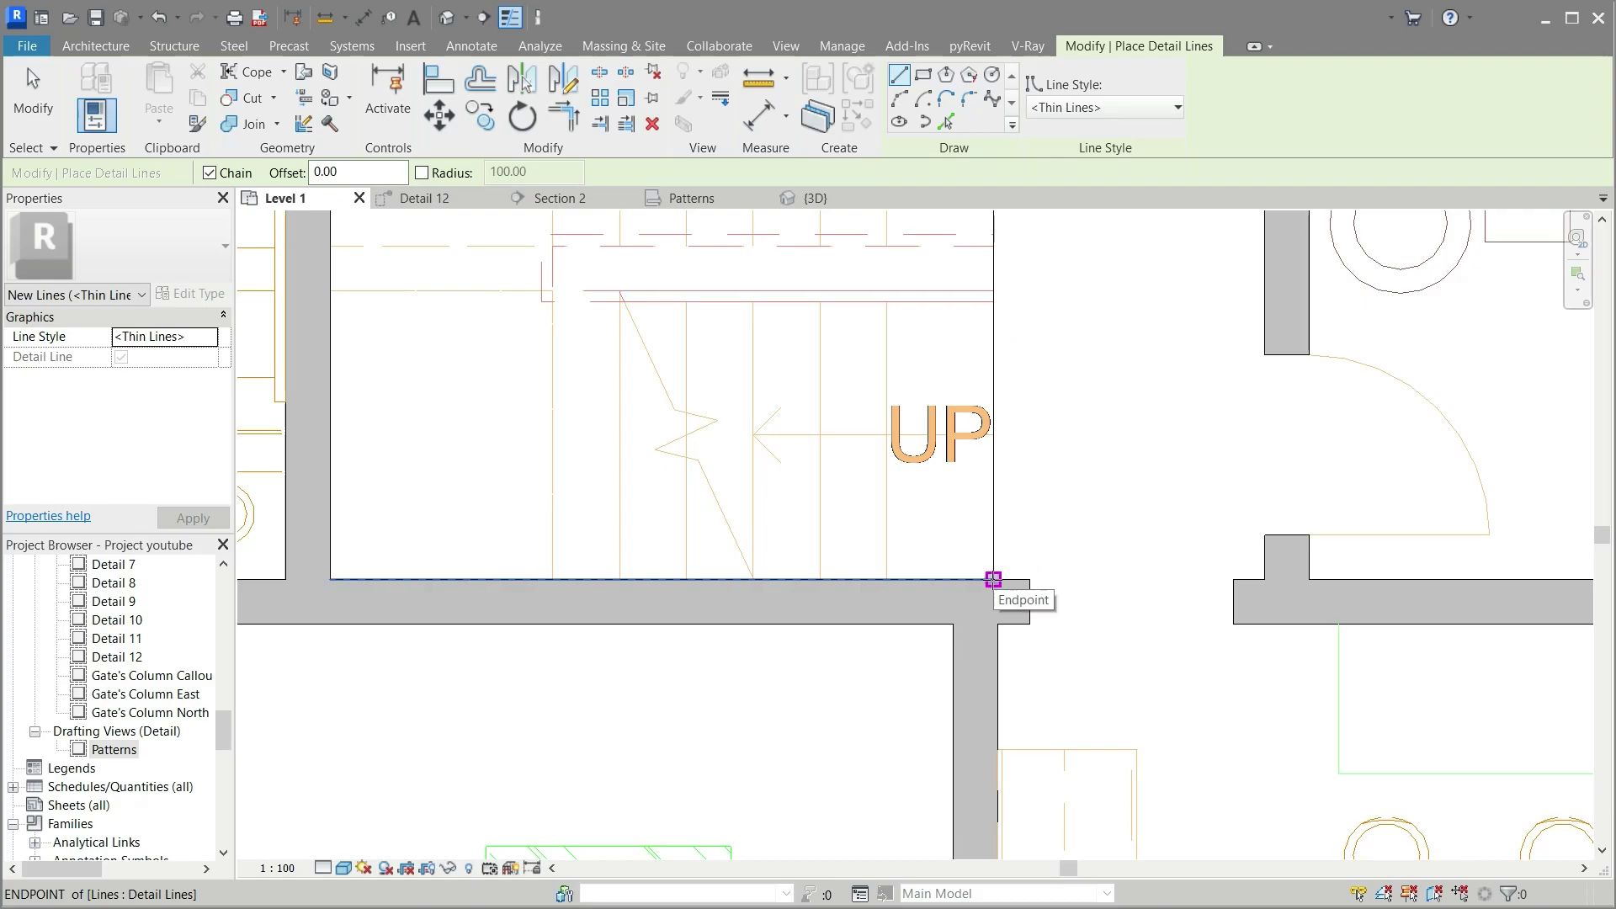
left_click(926, 579)
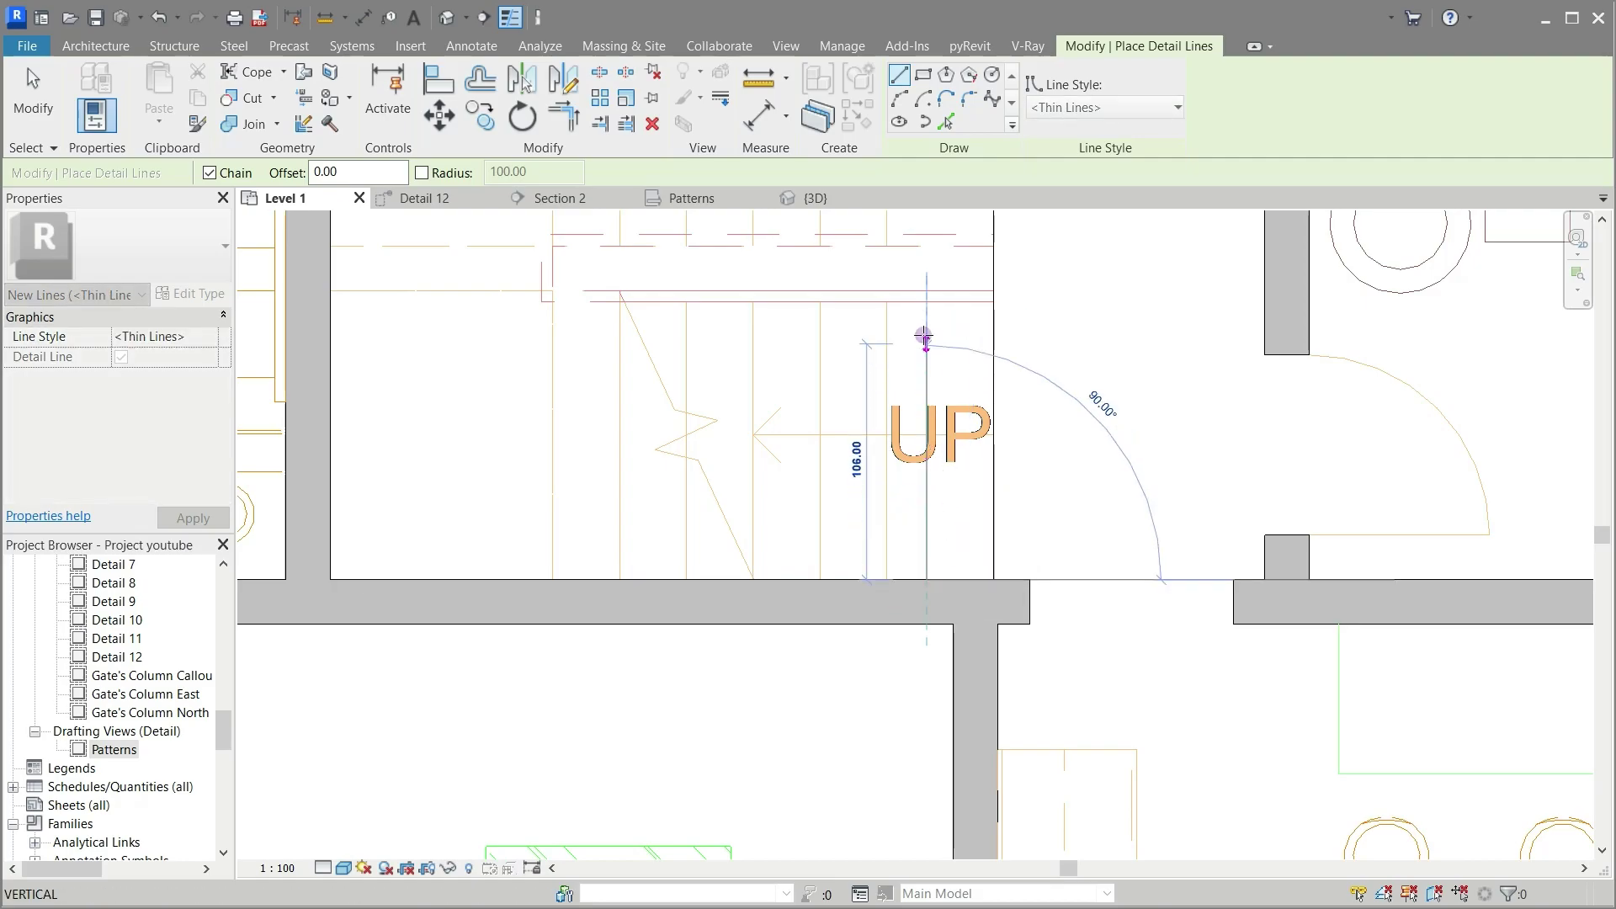
left_click(926, 305)
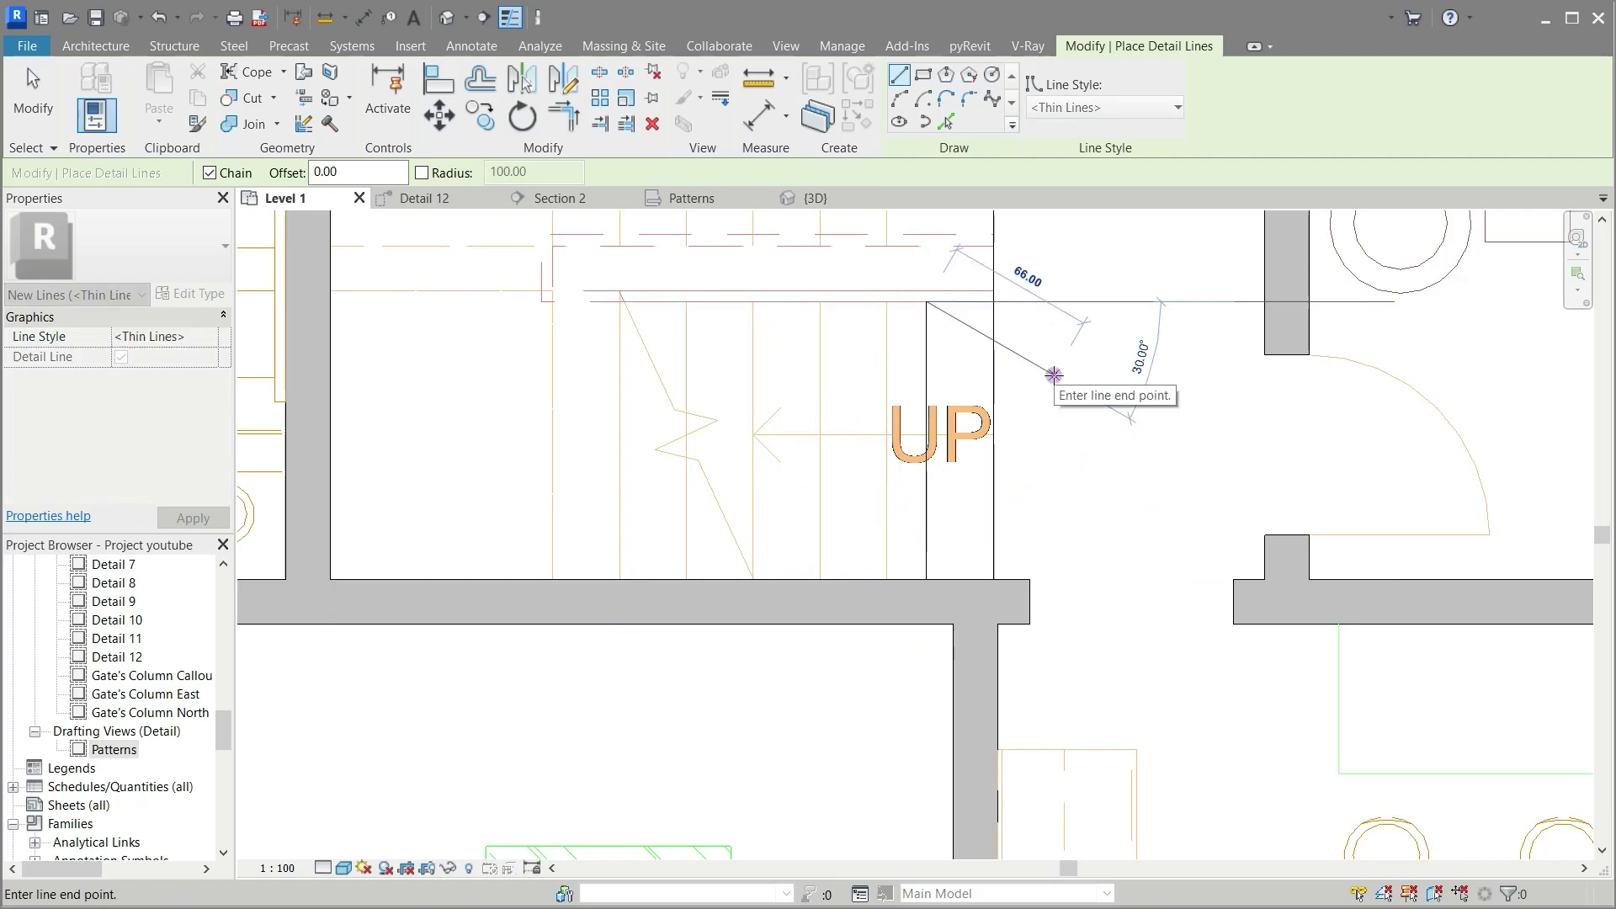
key("Escape")
key("Escape")
scroll(1083, 461, "down", 3)
scroll(1083, 460, "up", 1)
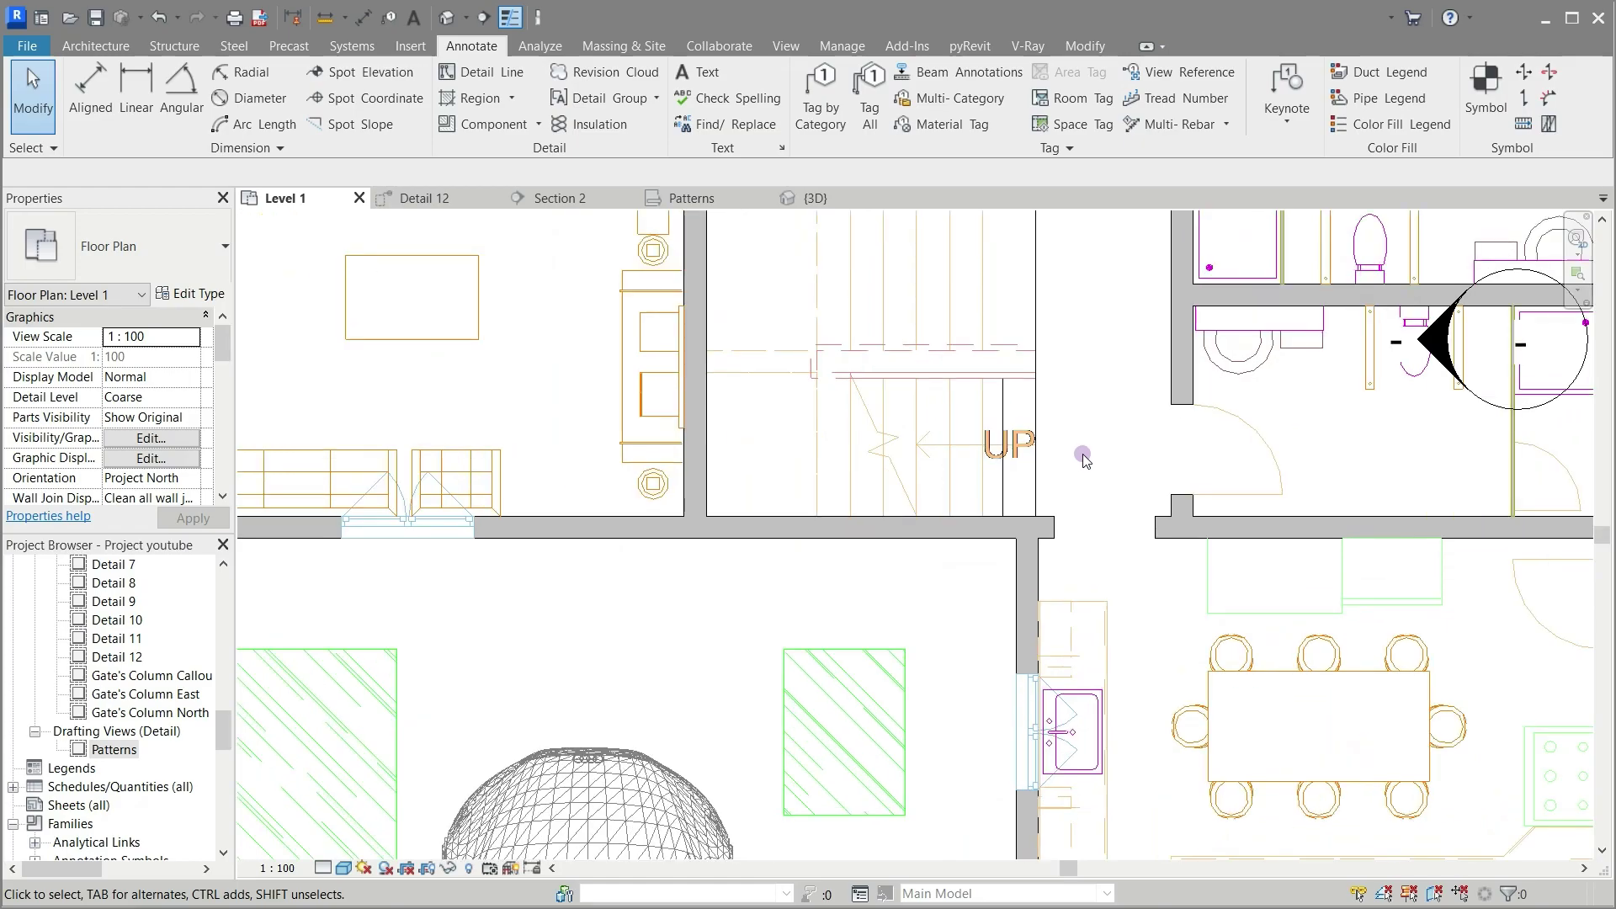
Step: Stretch the upper end of the lower flight's step line to the inner railing line, for a length of 129.96
scroll(983, 494, "down", 1)
scroll(1011, 401, "up", 4)
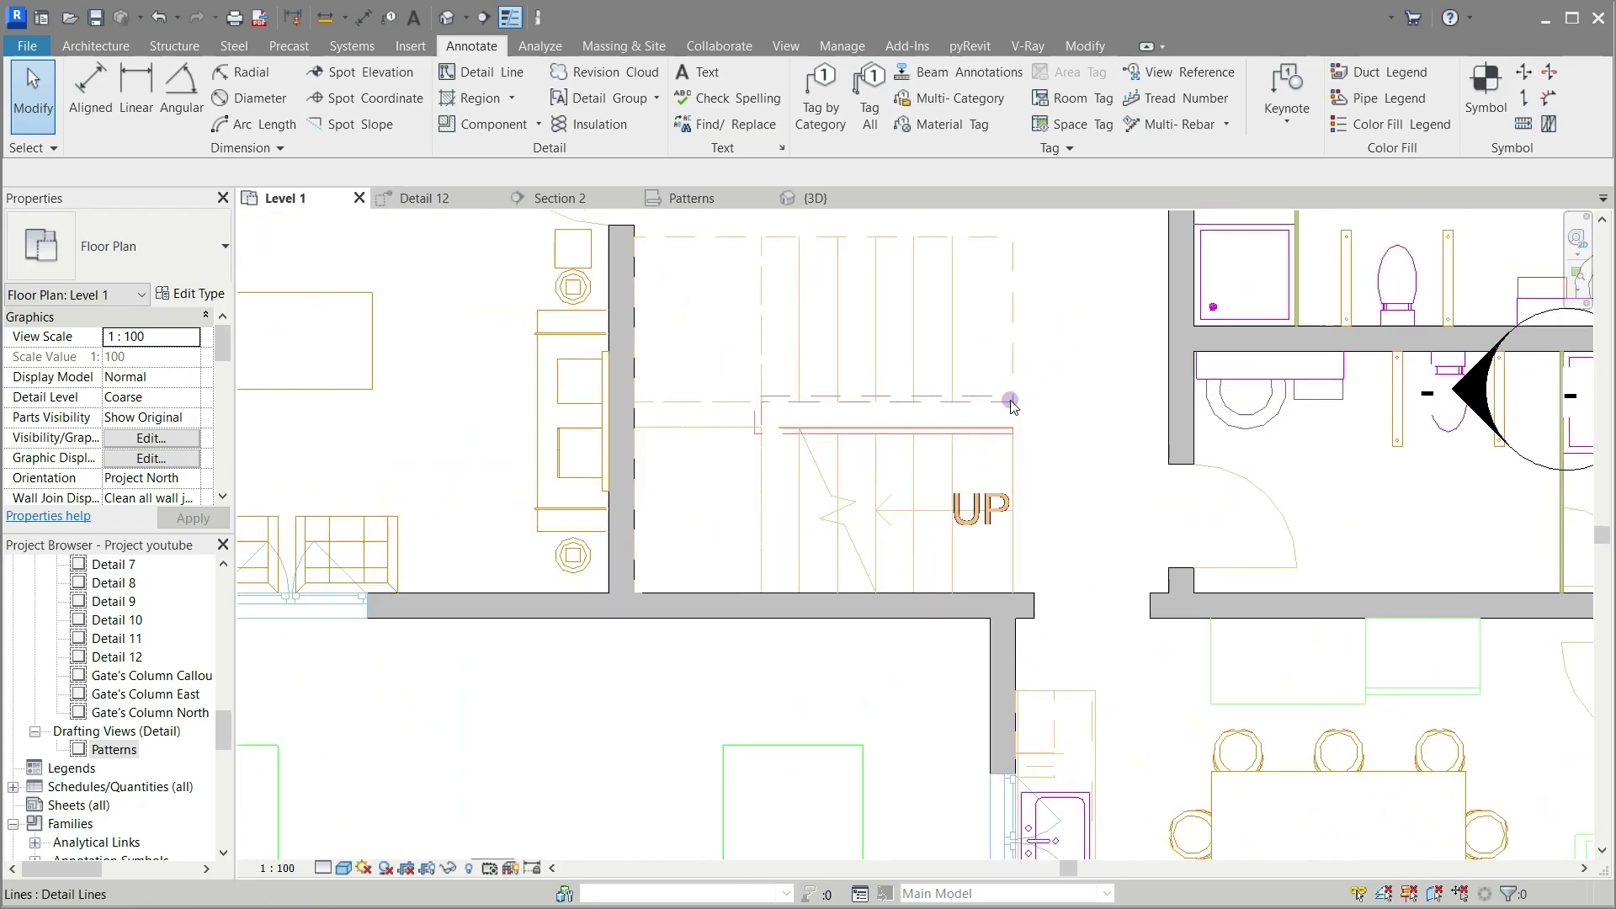
left_click(970, 441)
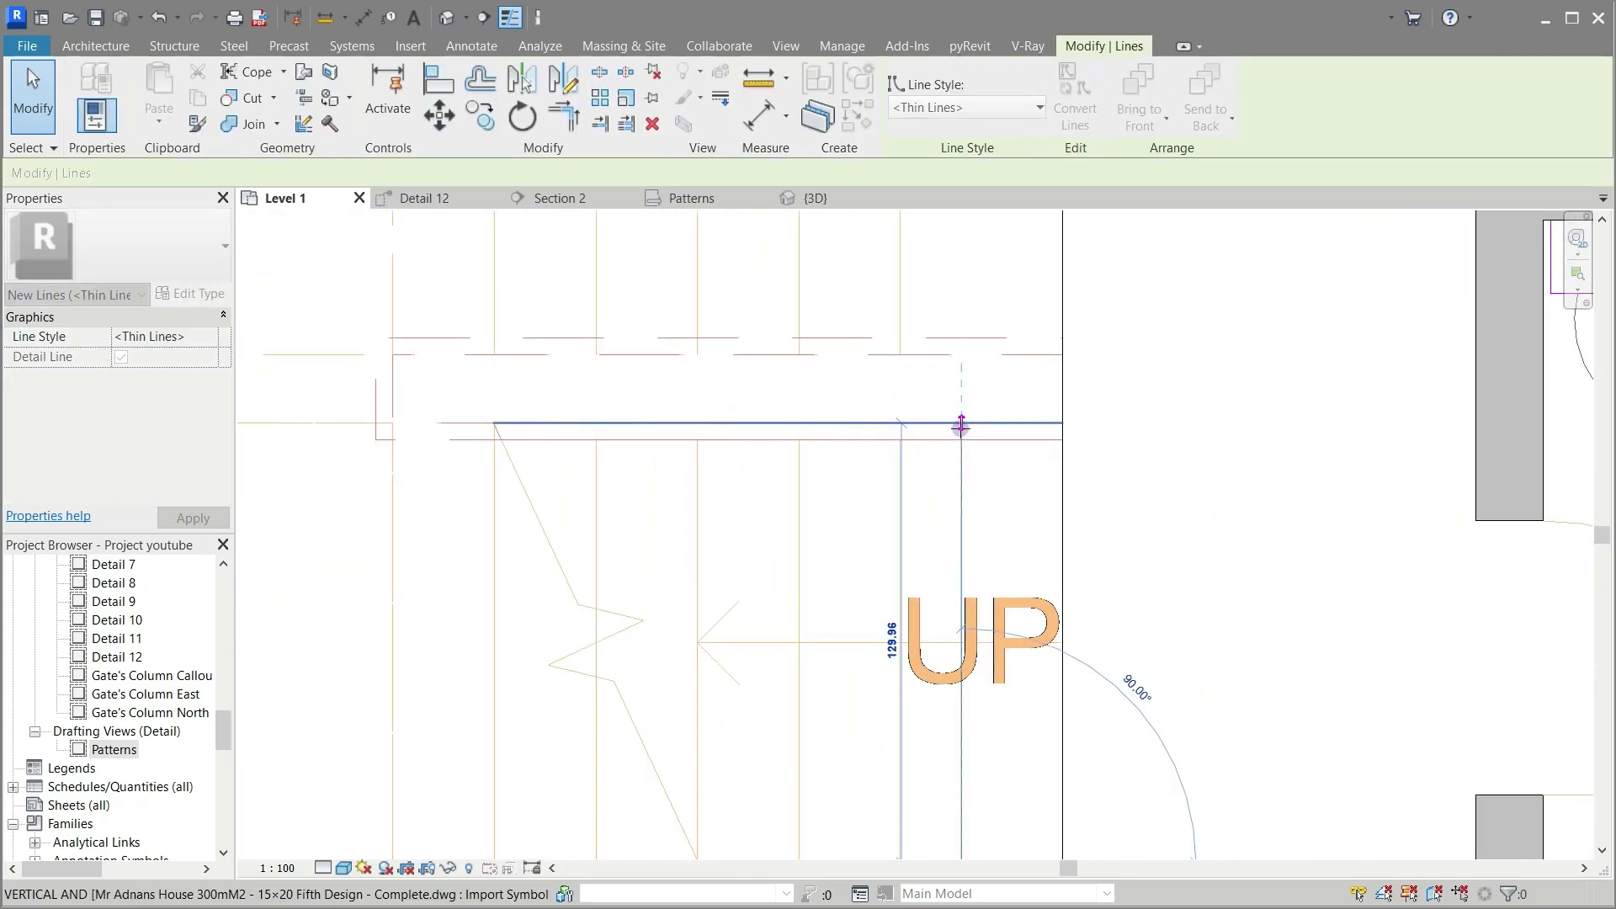
key("Escape")
scroll(991, 423, "down", 1)
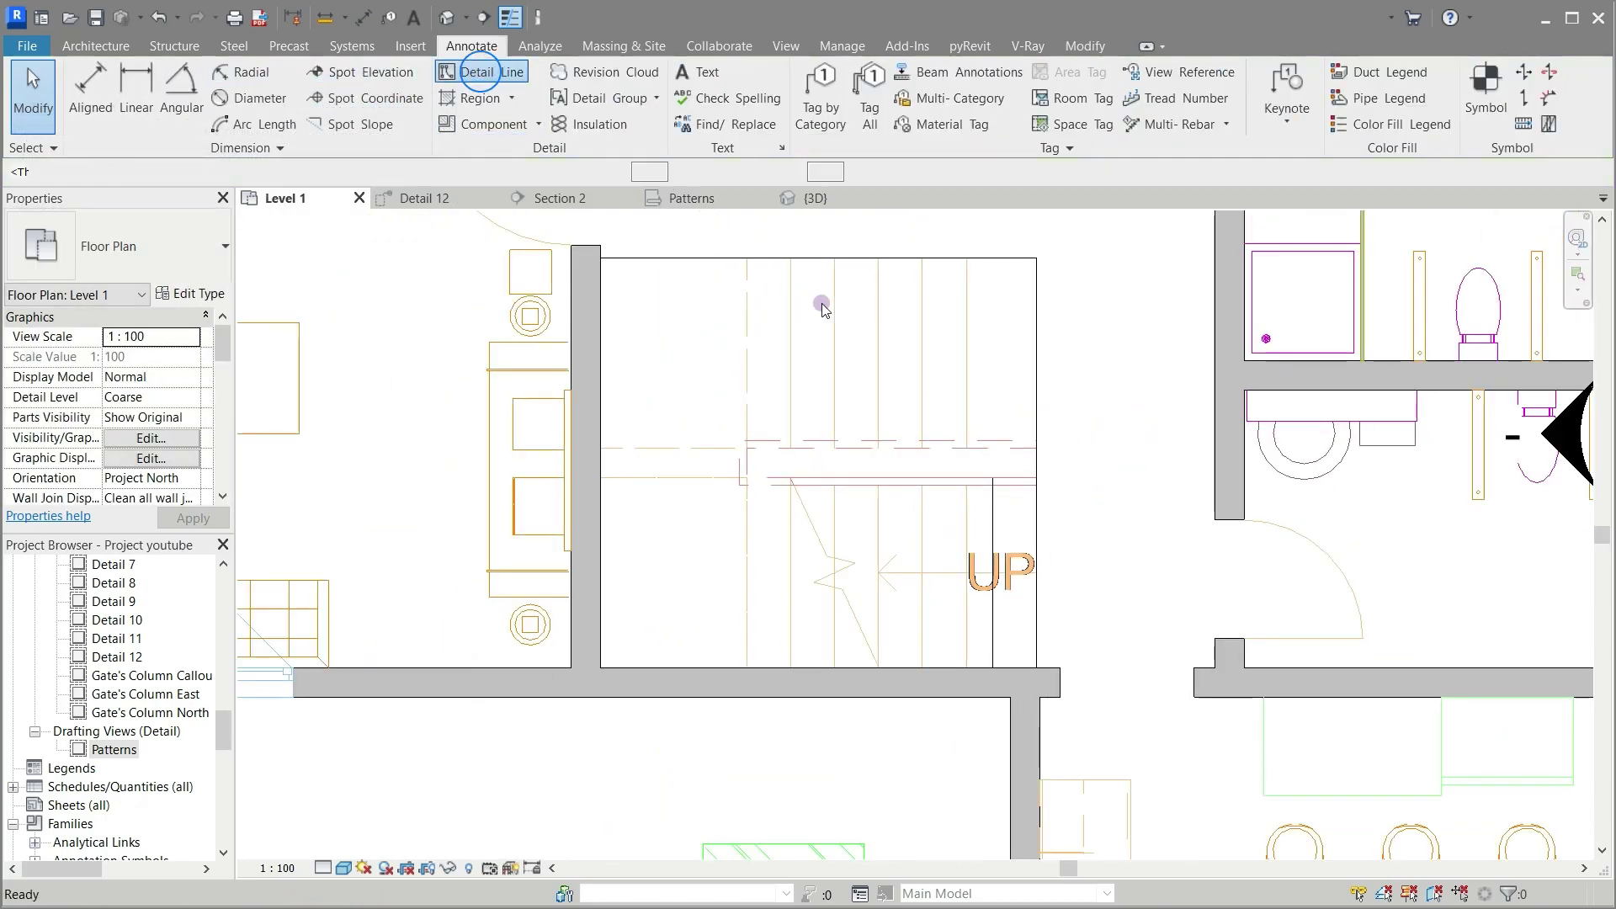
Step: Draw the matching vertical detail line across the upper flight, from the central gap to the rectangle's top edge
left_click(480, 71)
left_click(993, 667)
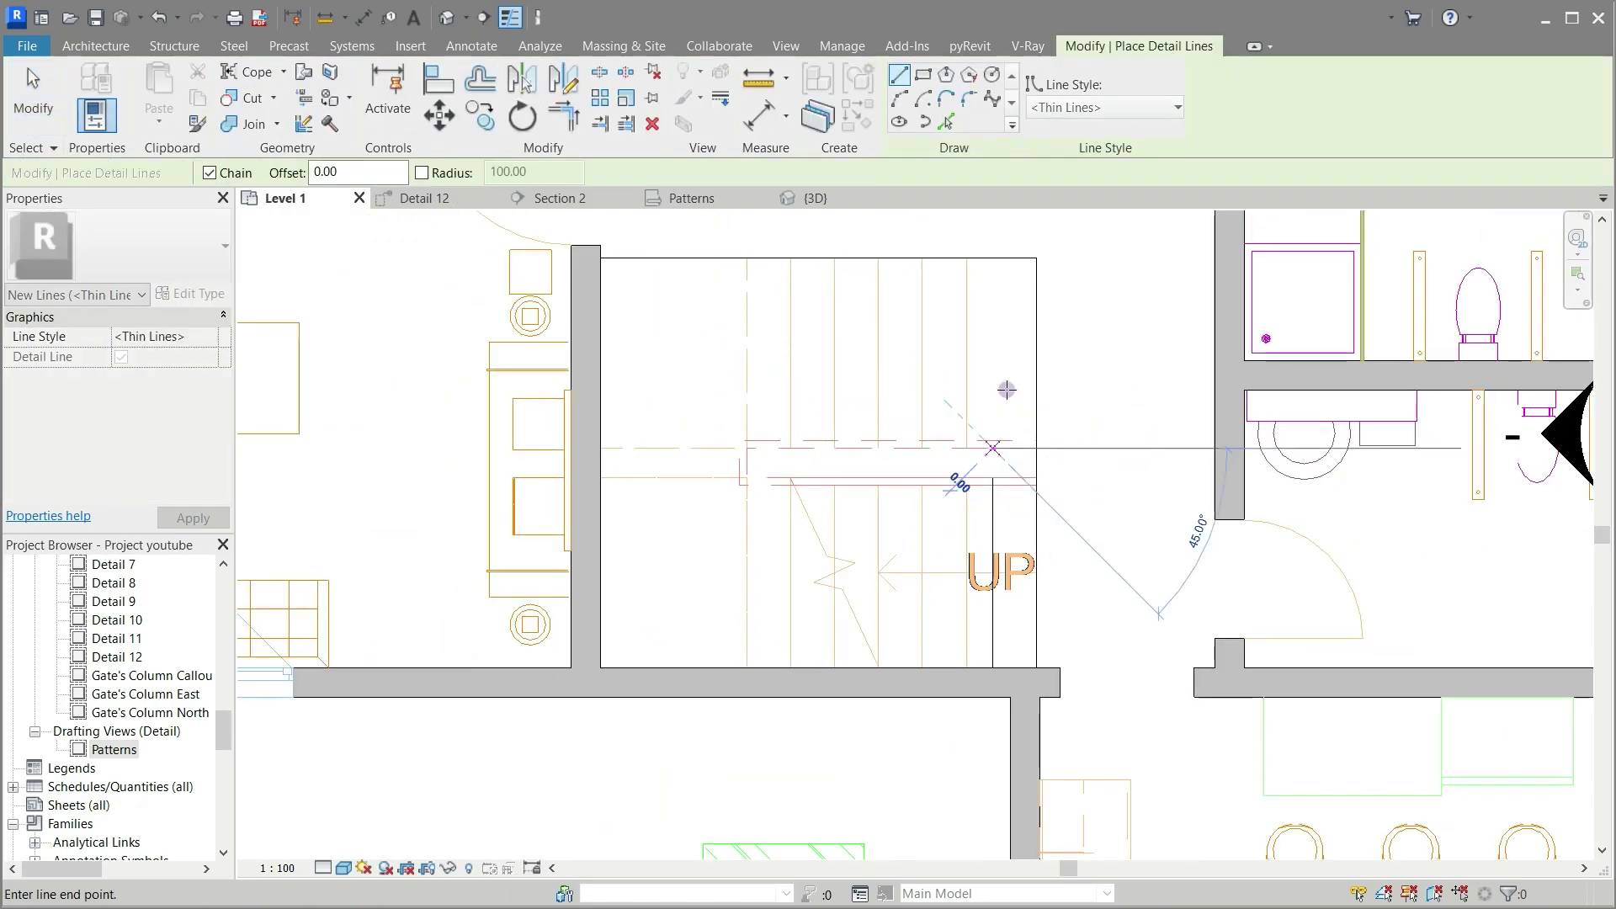
left_click(993, 259)
key("Escape")
Step: Outline the narrow gap between the flights with detail lines, about 20 wide and open at the rectangle's right edge
left_click(992, 448)
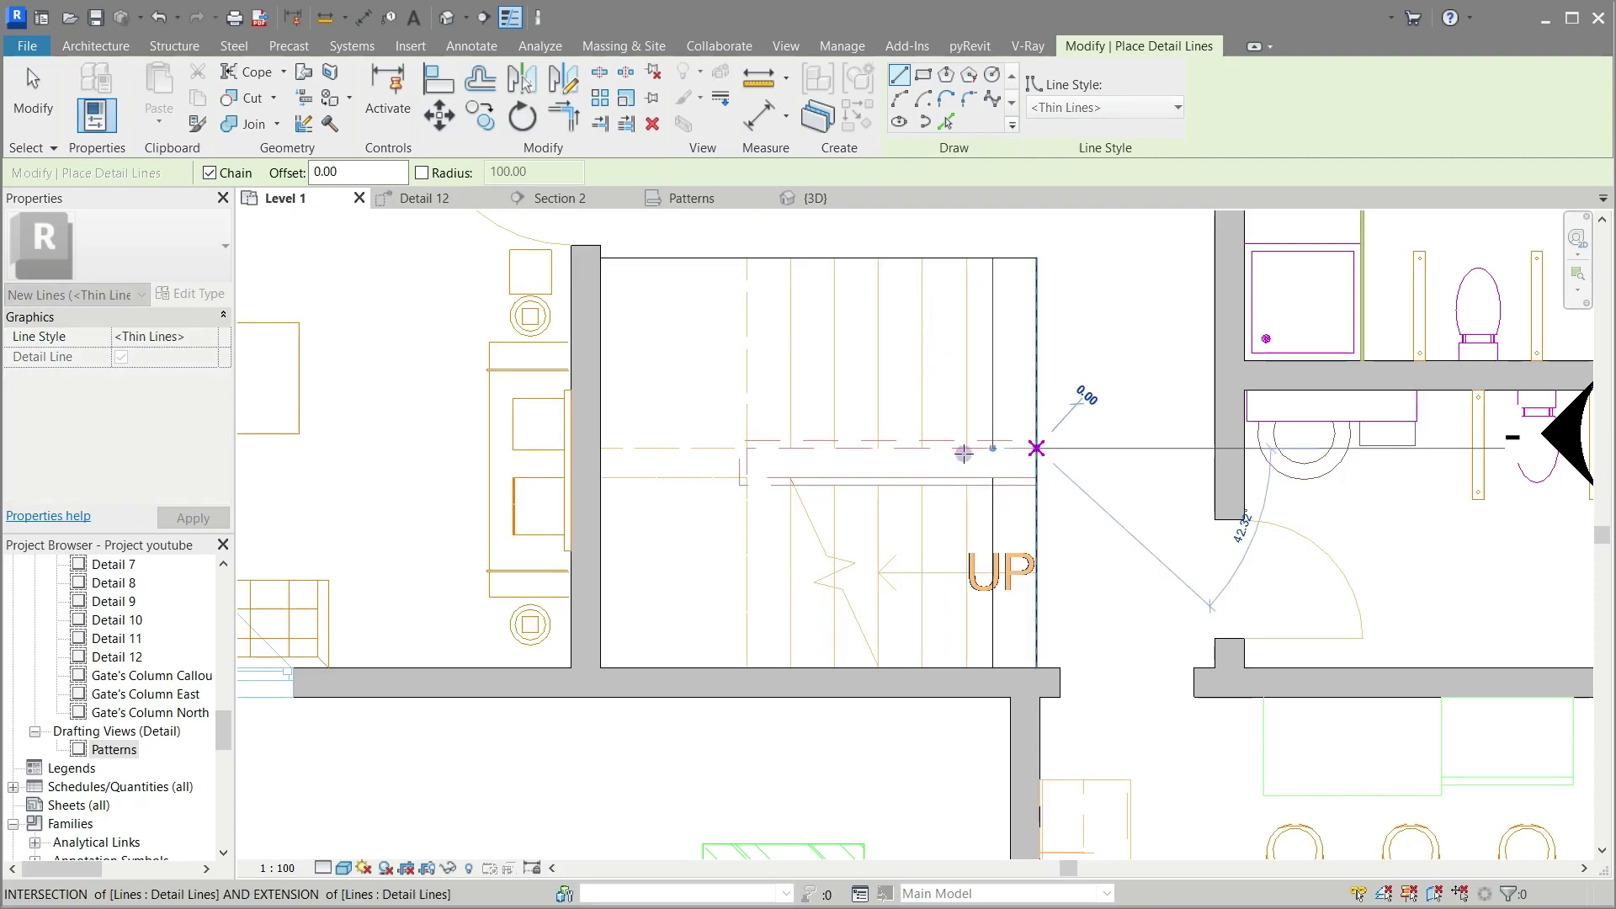
left_click(746, 448)
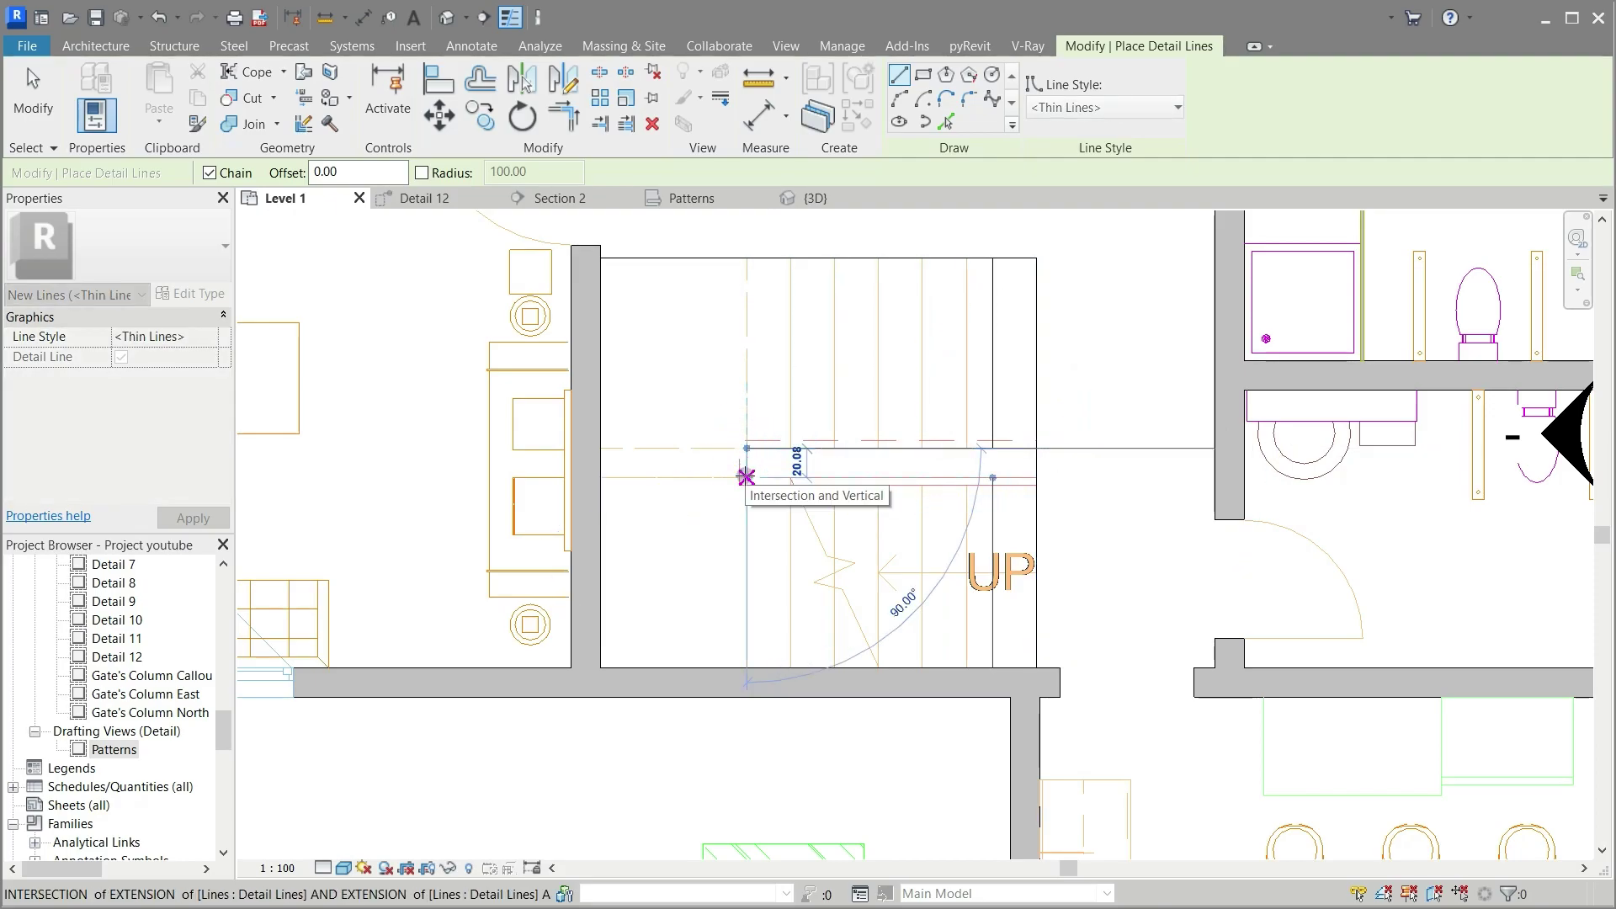
left_click(747, 477)
left_click(1036, 477)
key("Escape")
key("Escape")
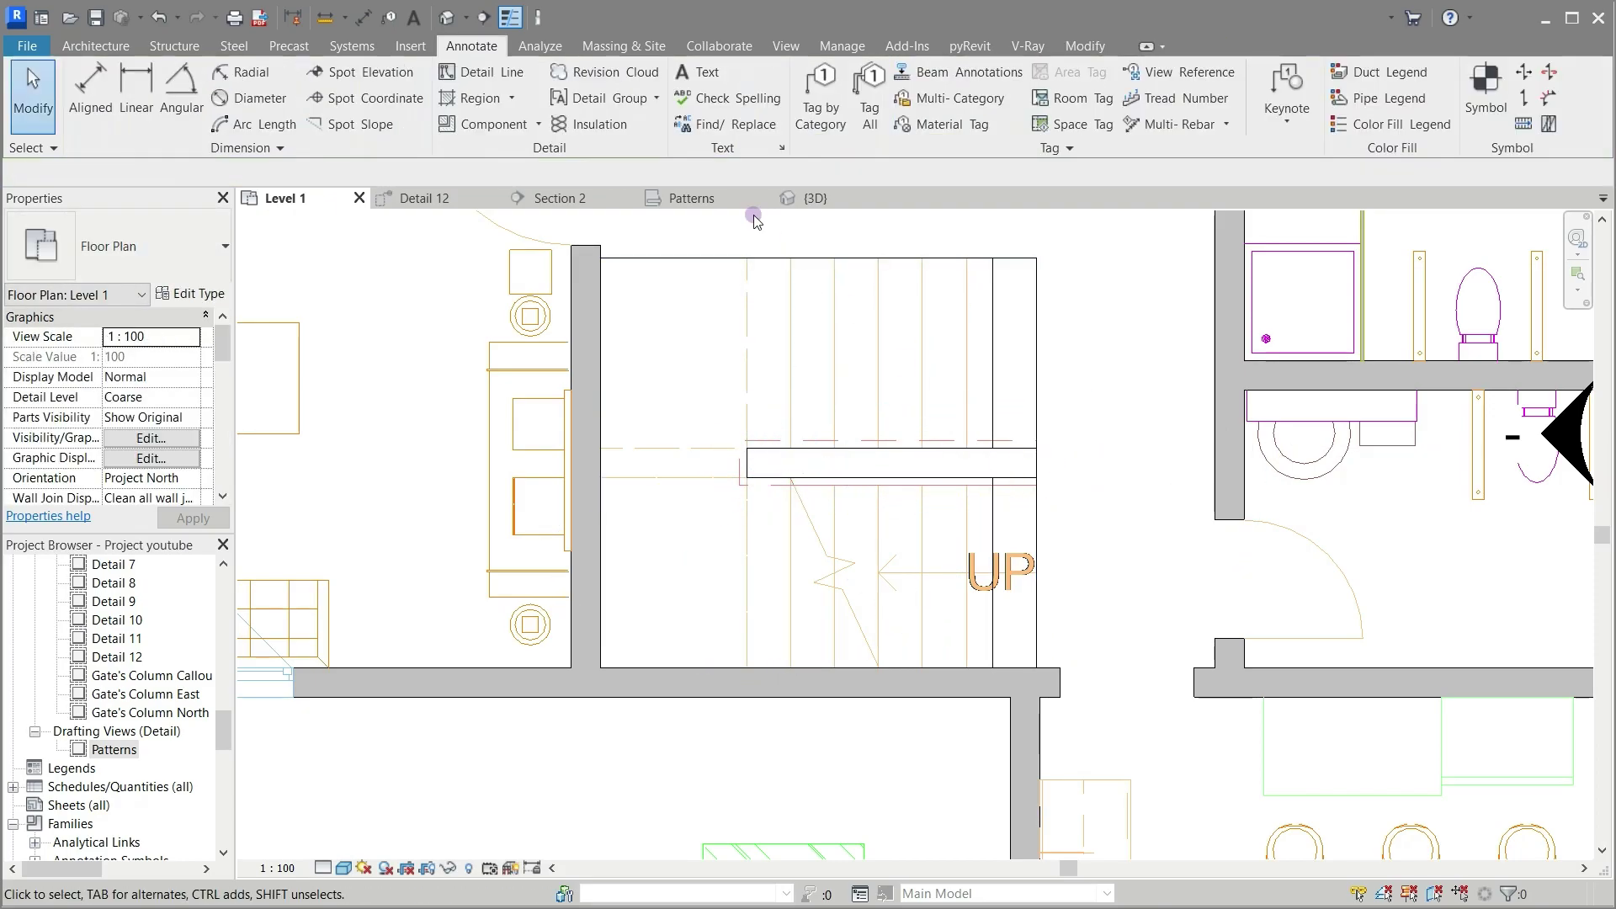
Step: Split the rectangle's right edge at the central gap and shorten the split line to leave the gap open
left_click(1038, 469)
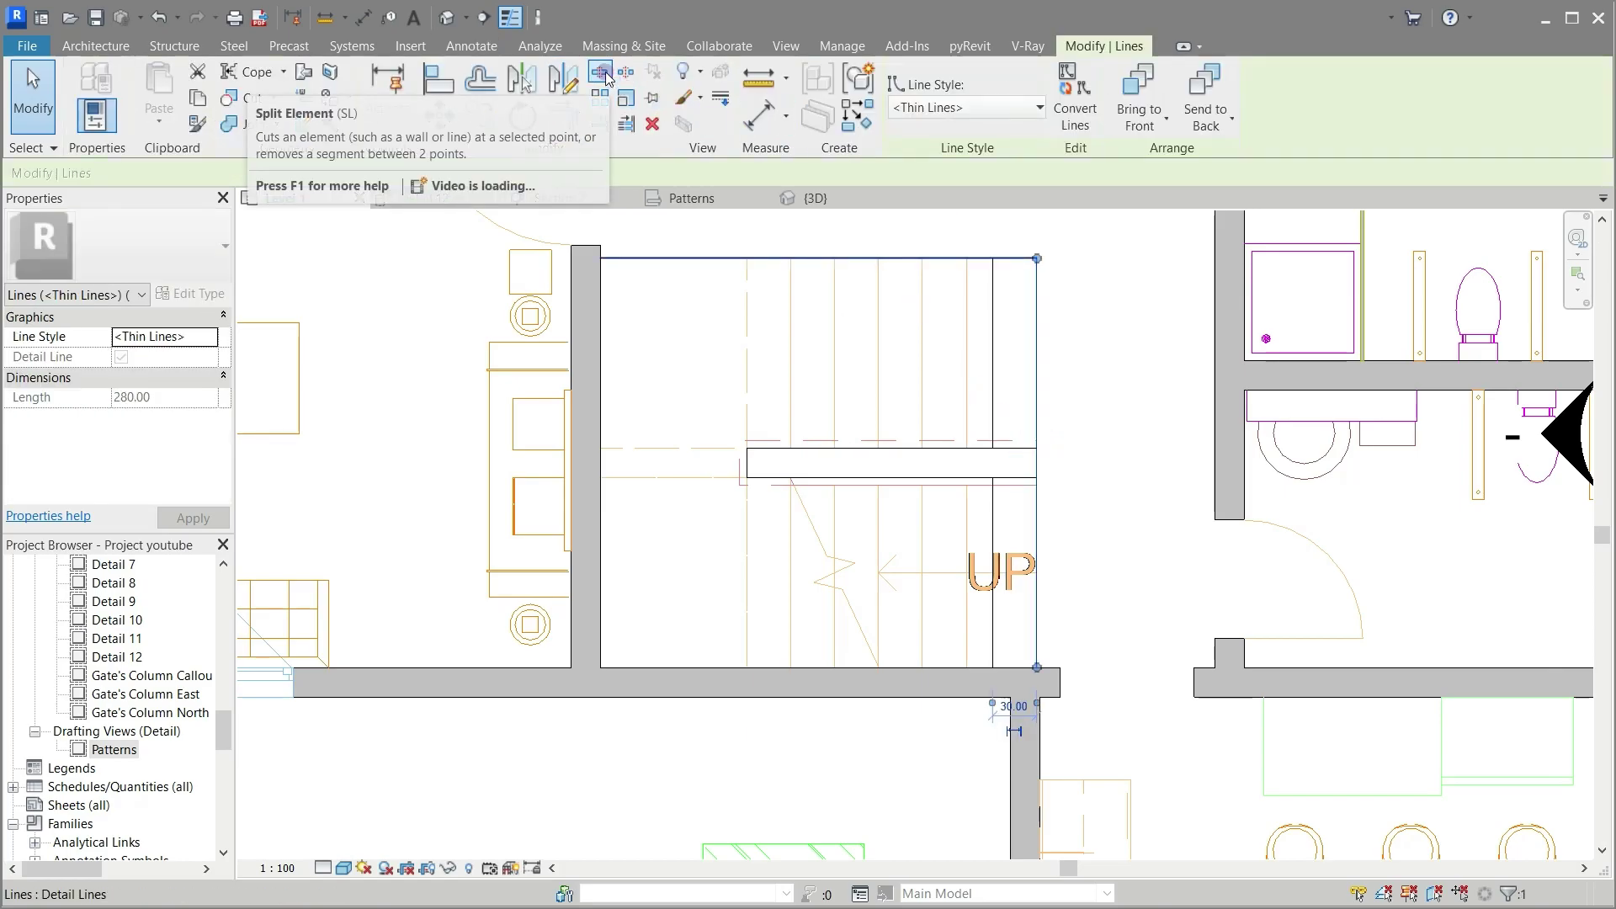
left_click(600, 72)
left_click(1038, 470)
key("Escape")
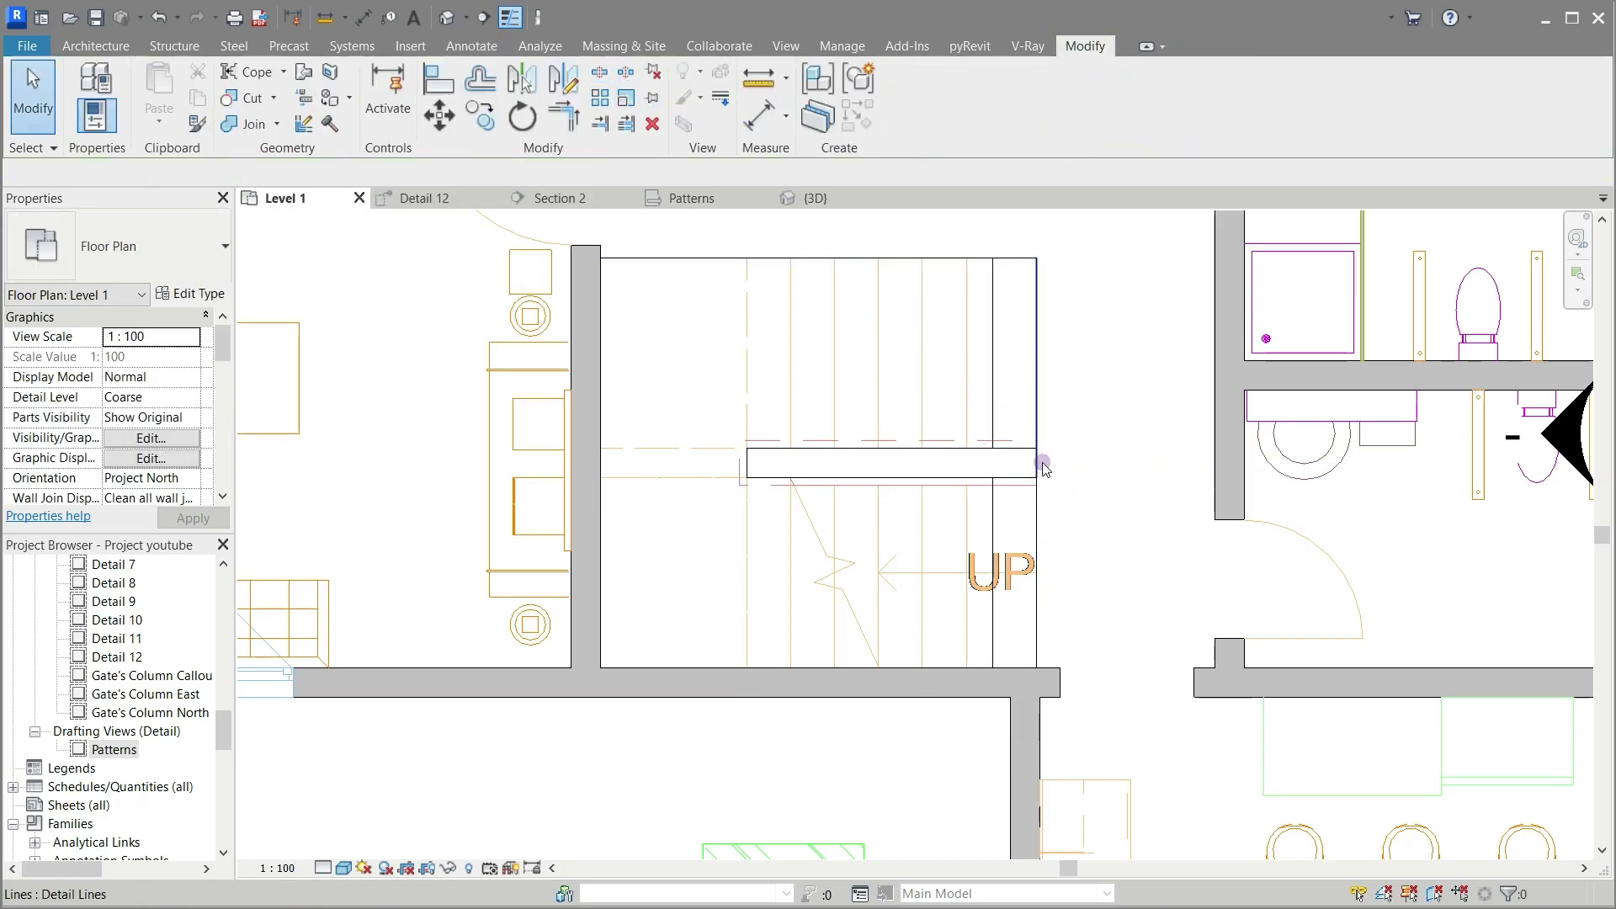
left_click(1036, 465)
left_click_drag(1036, 468, 1037, 449)
left_click(1084, 445)
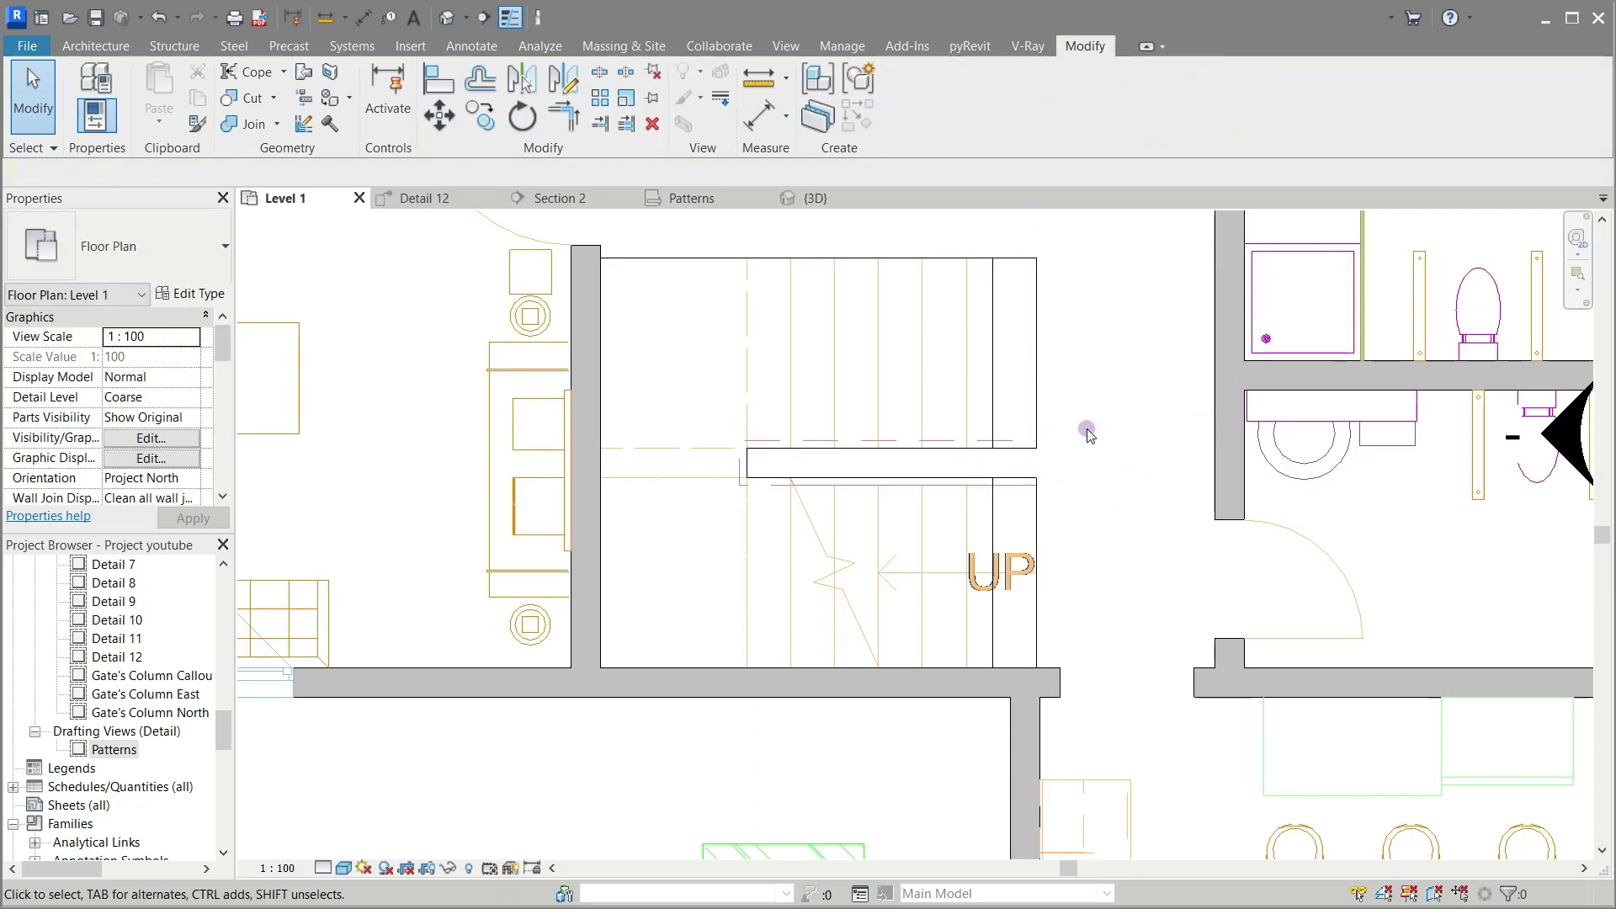
Step: Offset the lower flight's step line repeatedly to the left by 30, as copies, to make five more step lines
left_click(990, 530)
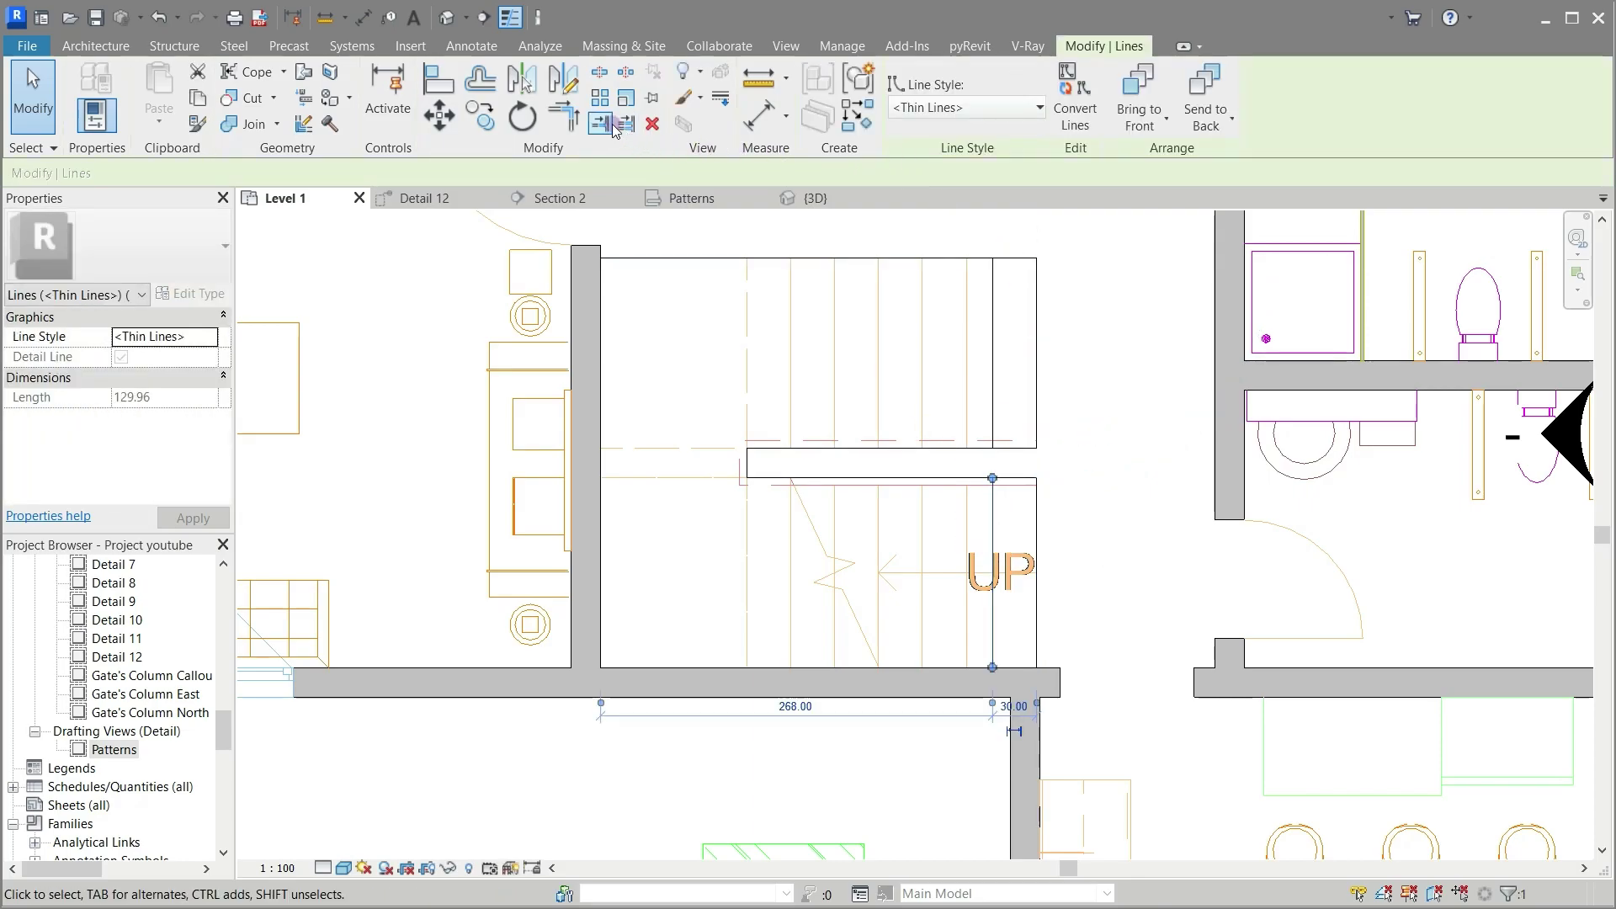
left_click(480, 79)
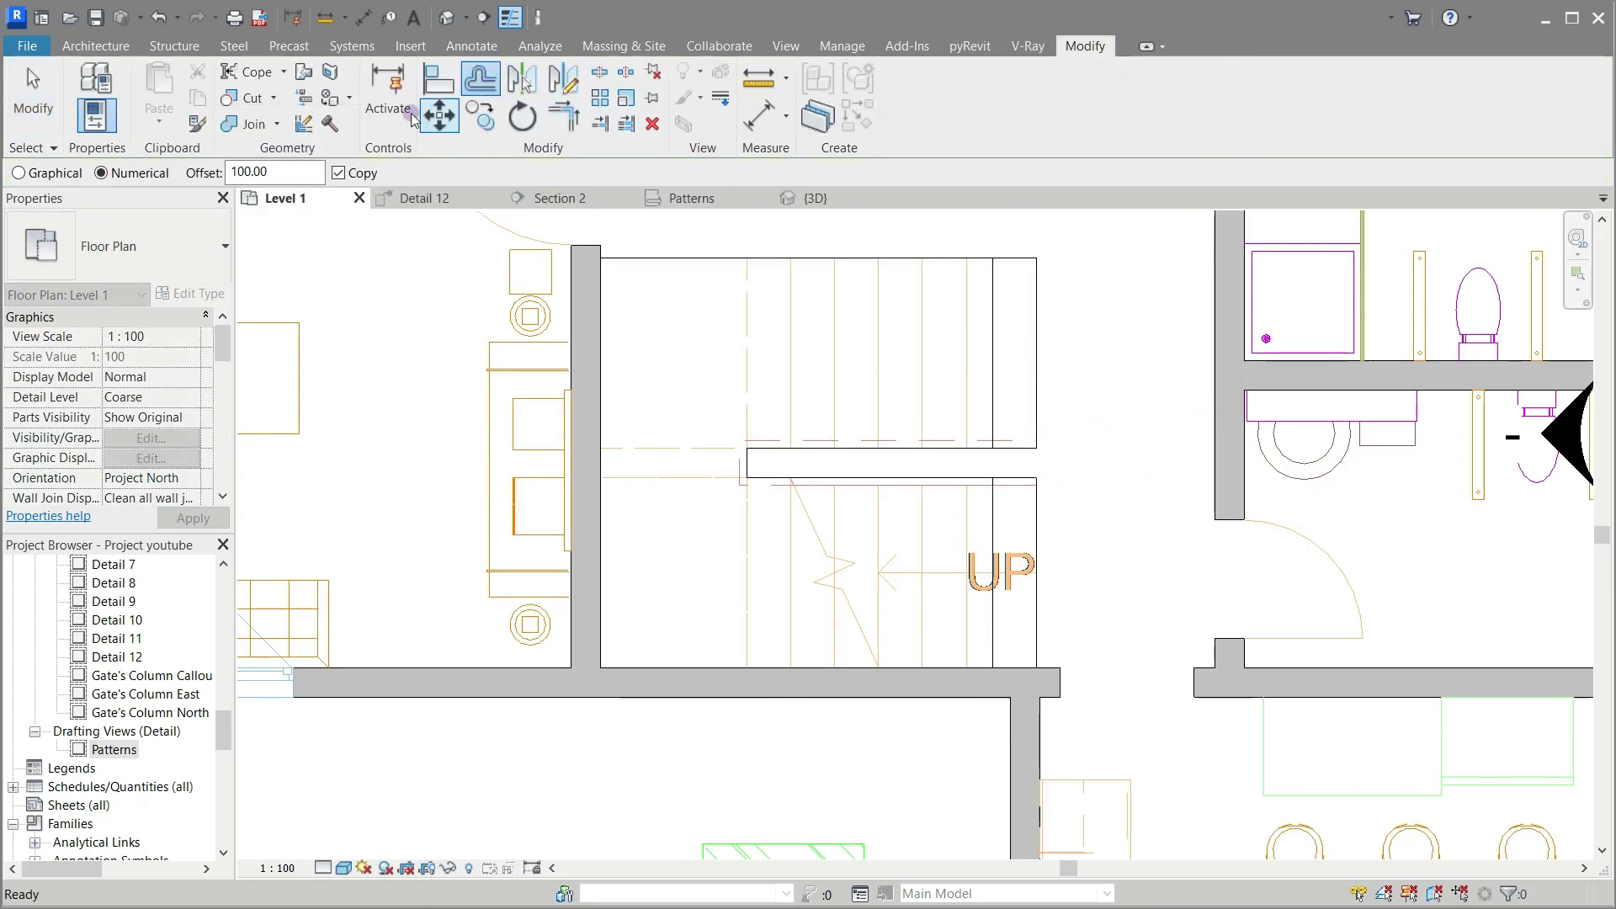
double_click(299, 165)
type("30")
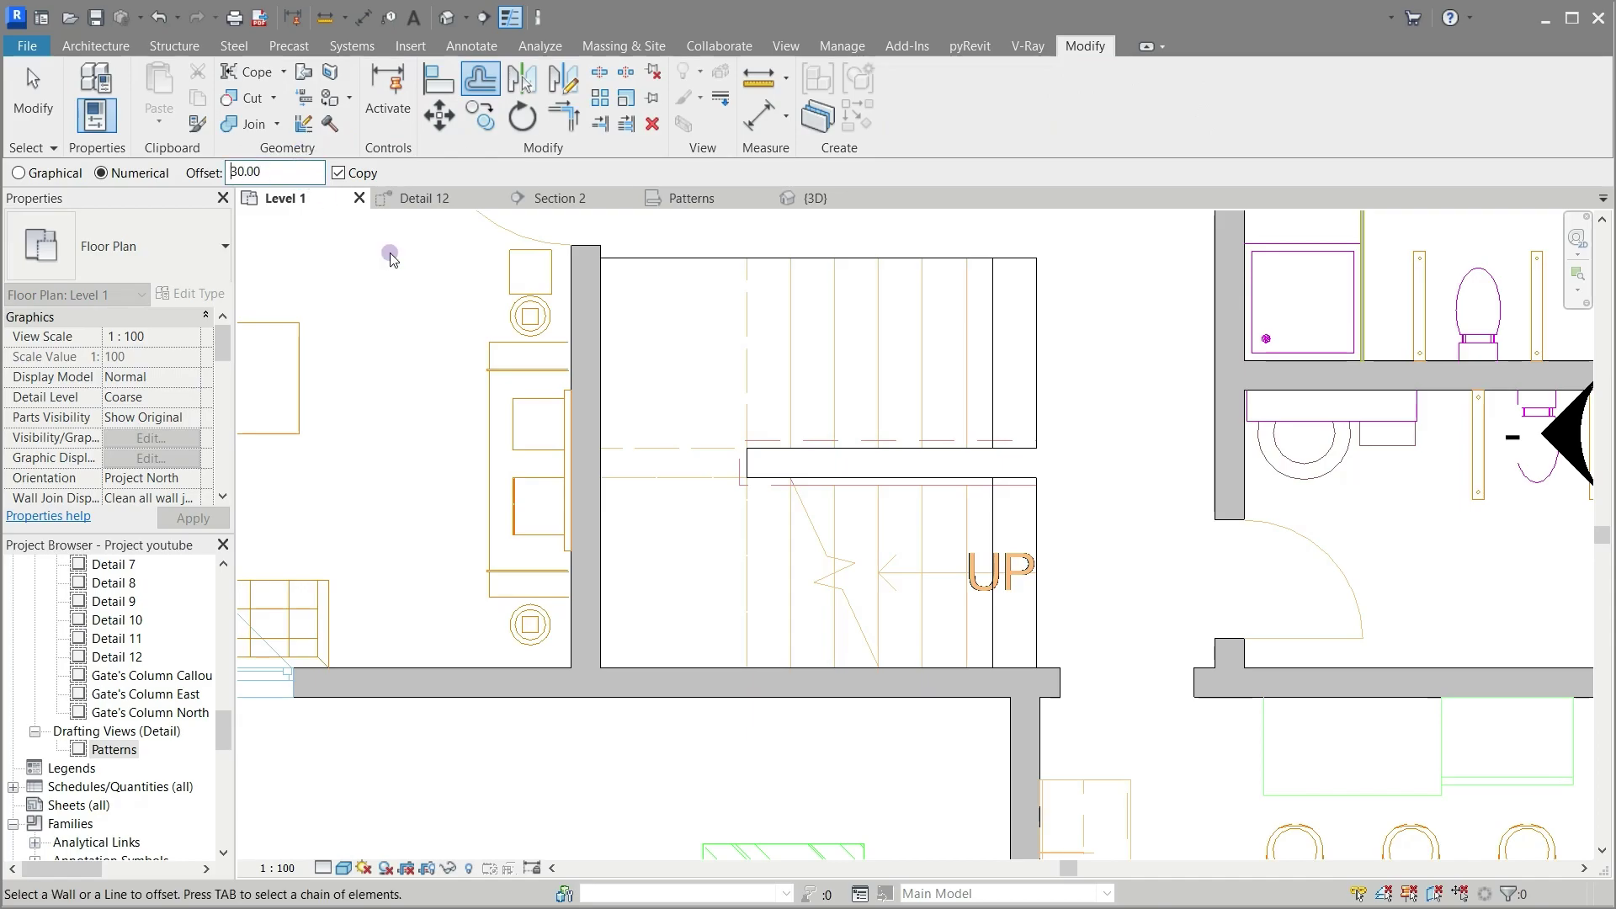
left_click(985, 532)
left_click(939, 545)
left_click(896, 545)
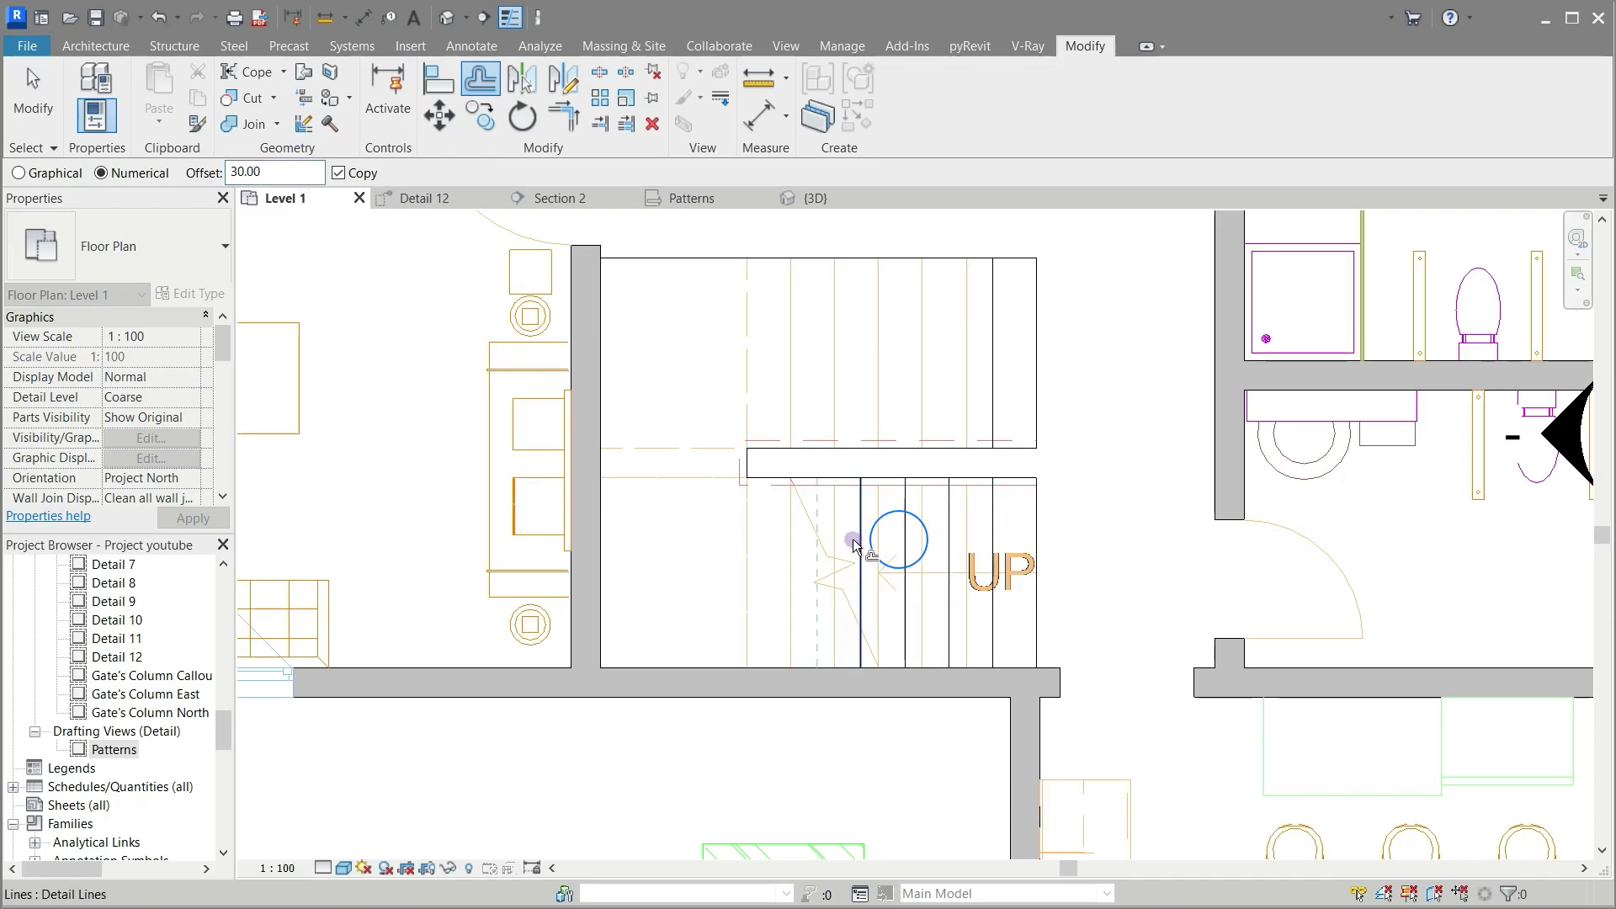
left_click(852, 547)
left_click(811, 547)
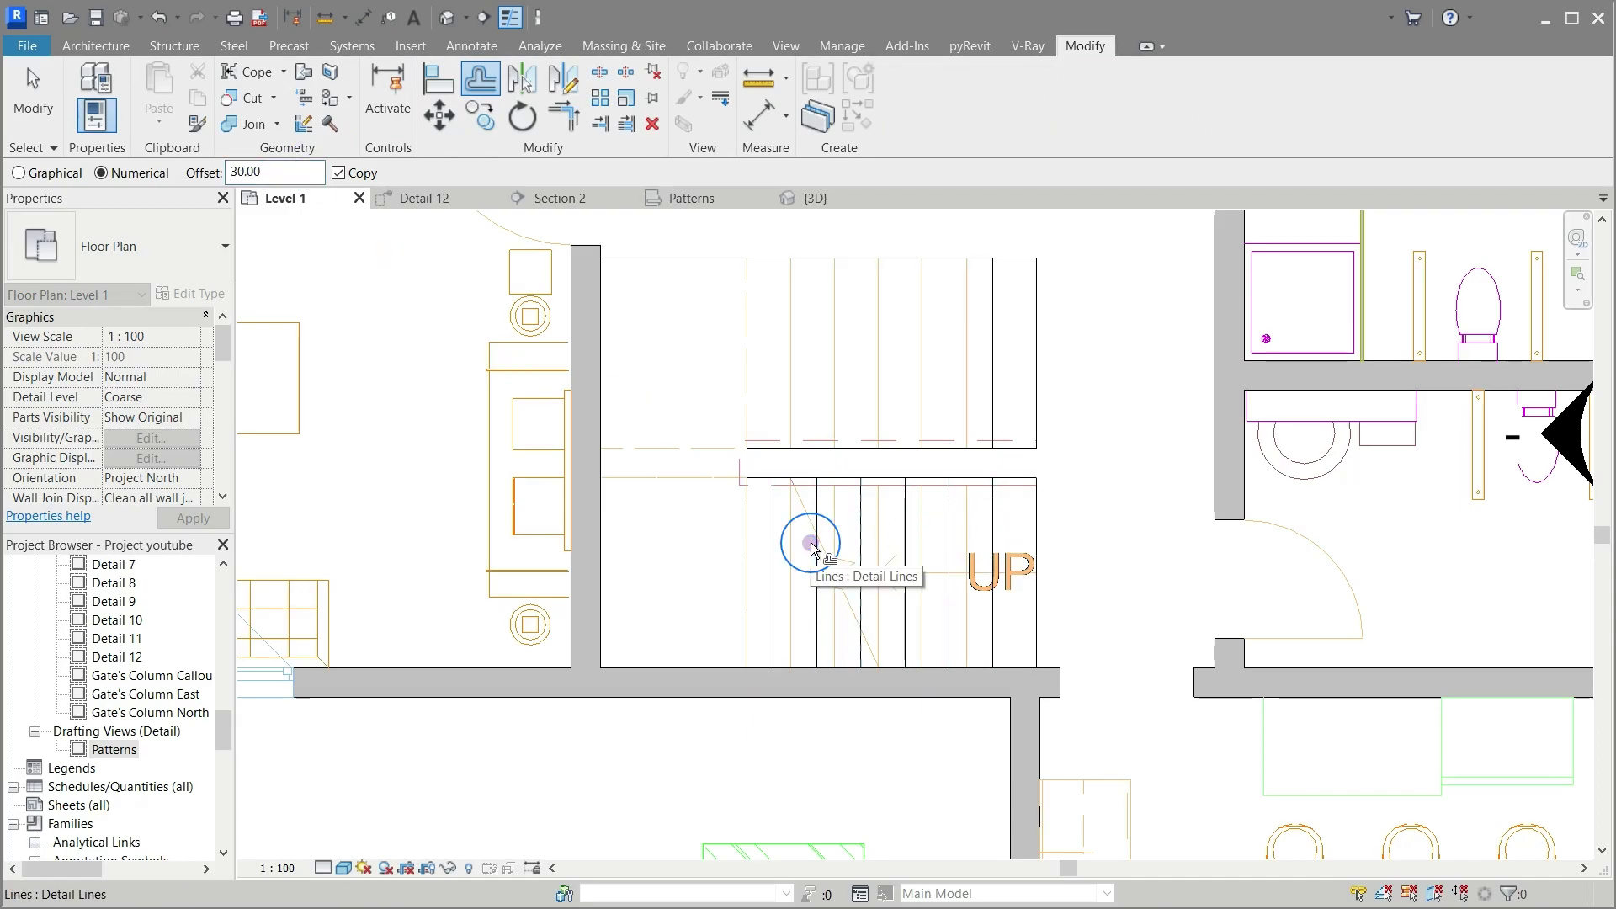
Step: Offset the upper flight's step line repeatedly to the left by 30 to make five more step lines
left_click(993, 352)
left_click(941, 357)
left_click(859, 357)
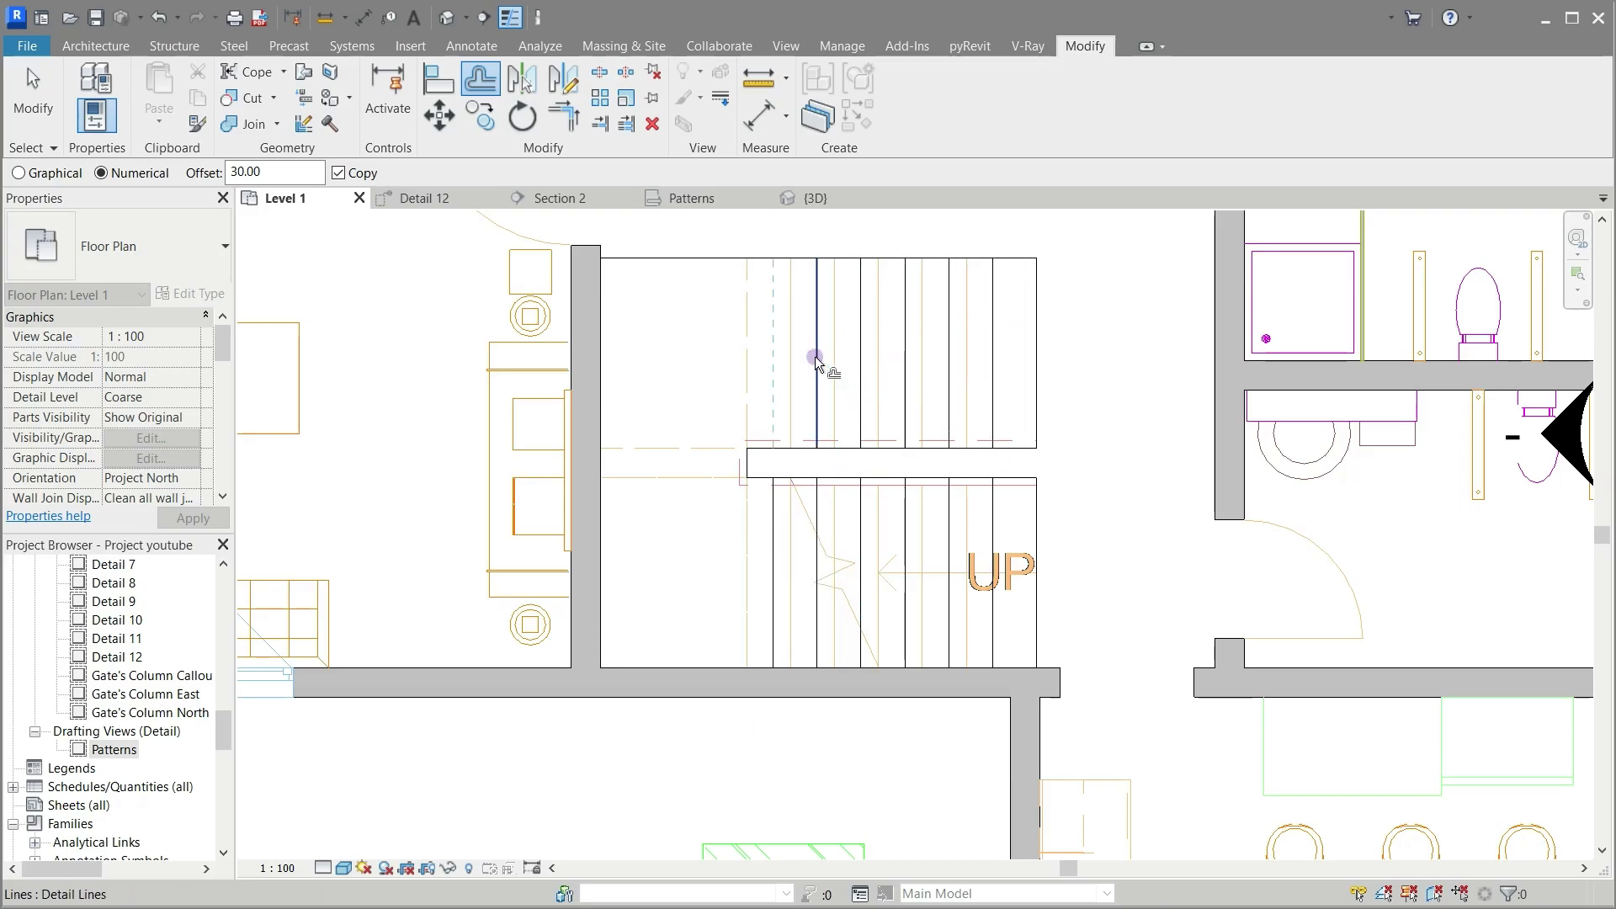
left_click(814, 357)
Step: Draw two horizontal detail lines across the landing, from the left corners of the central gap to the left wall
left_click(472, 45)
left_click(480, 71)
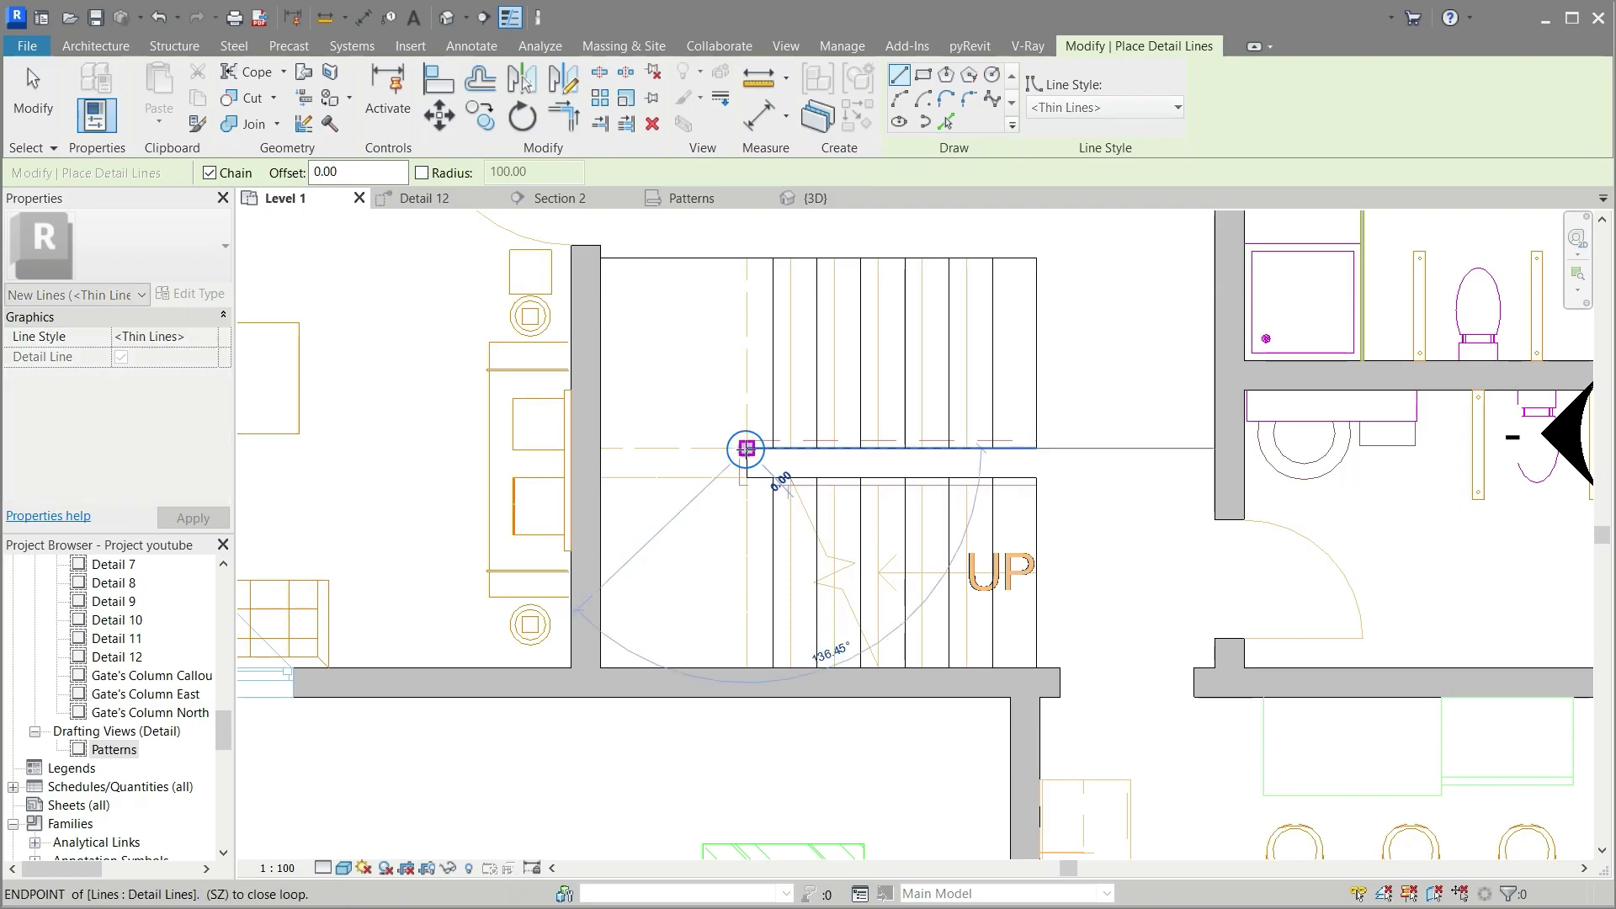
left_click(747, 449)
left_click(600, 447)
key("Escape")
left_click(747, 478)
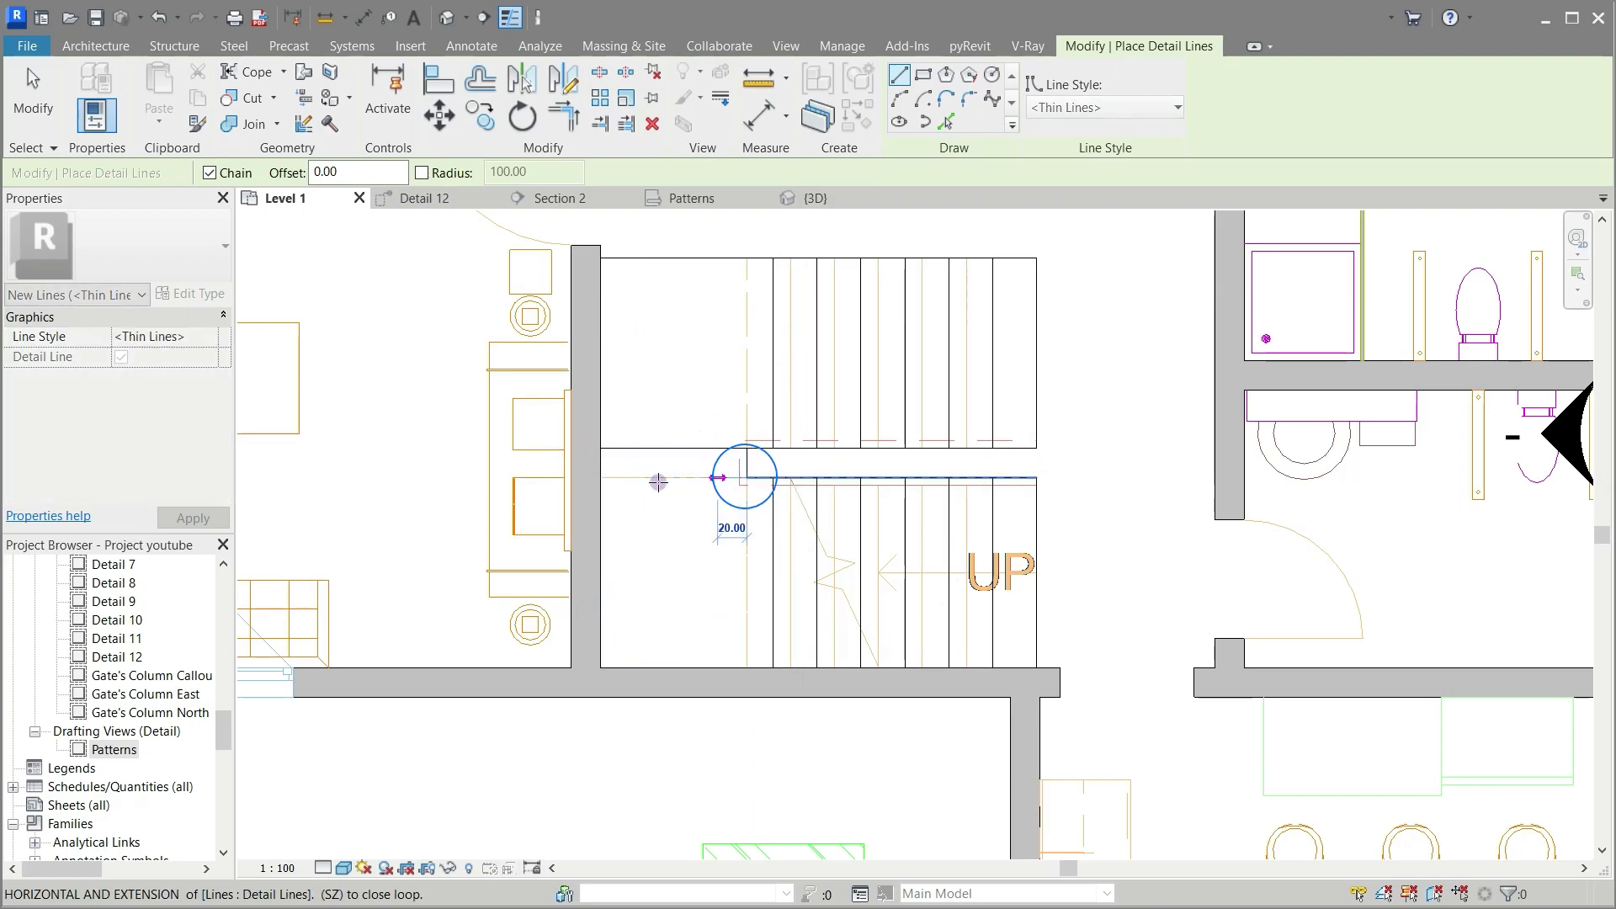
left_click(600, 478)
key("Escape")
key("Escape")
Step: Select only the staircase's thin detail lines and move them about 930 left, into the empty space between the two plans
scroll(880, 495, "down", 4)
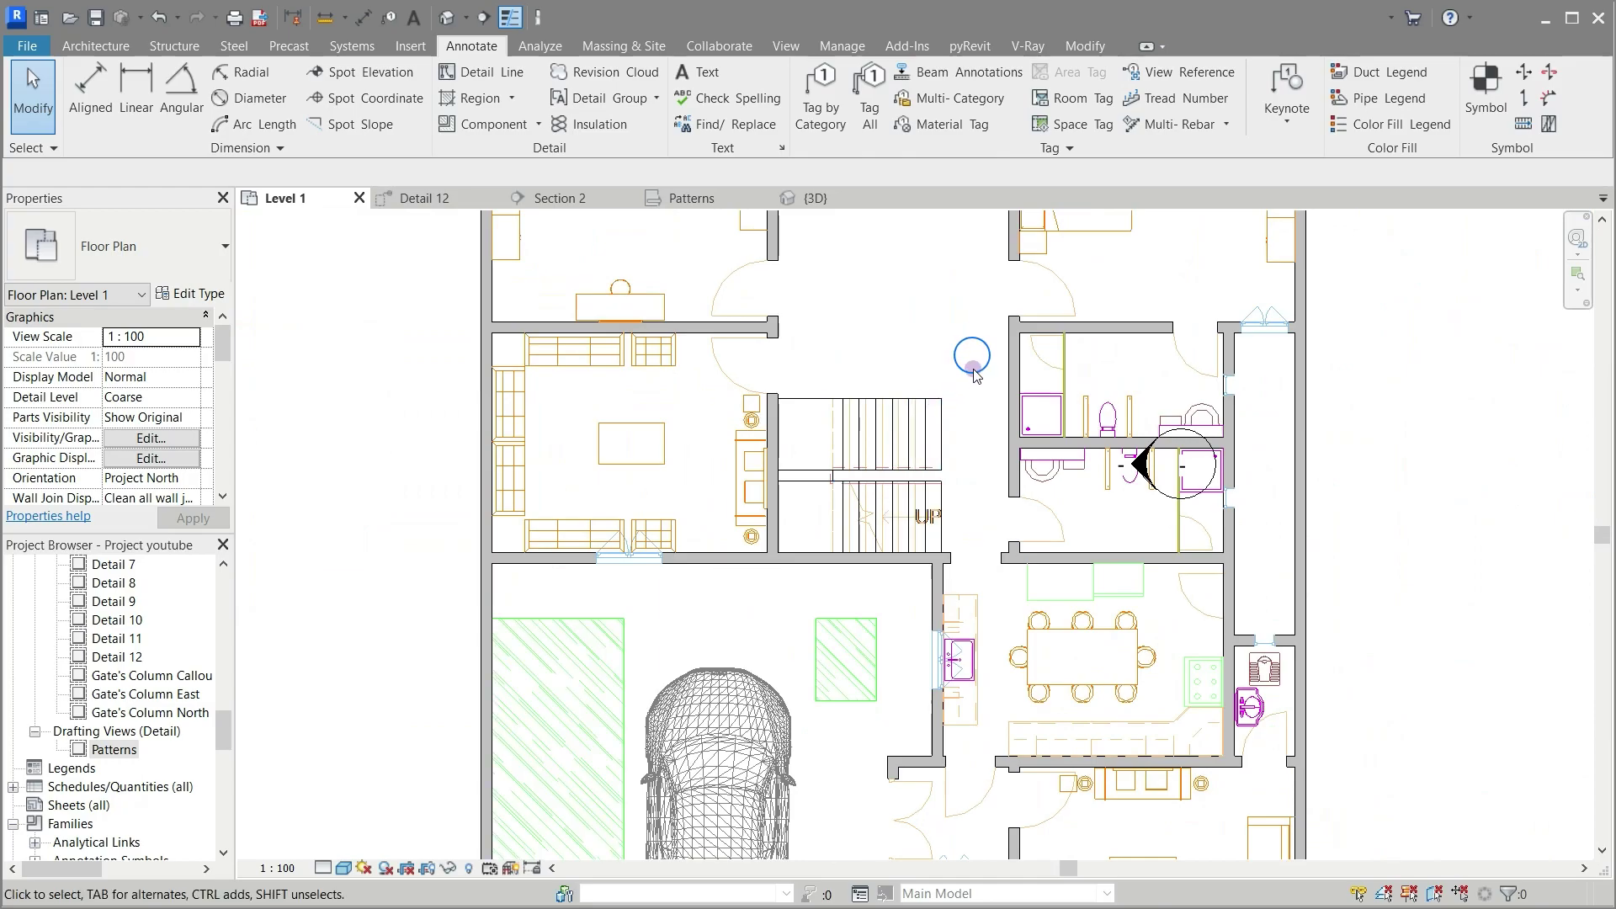
left_click_drag(899, 547, 752, 602)
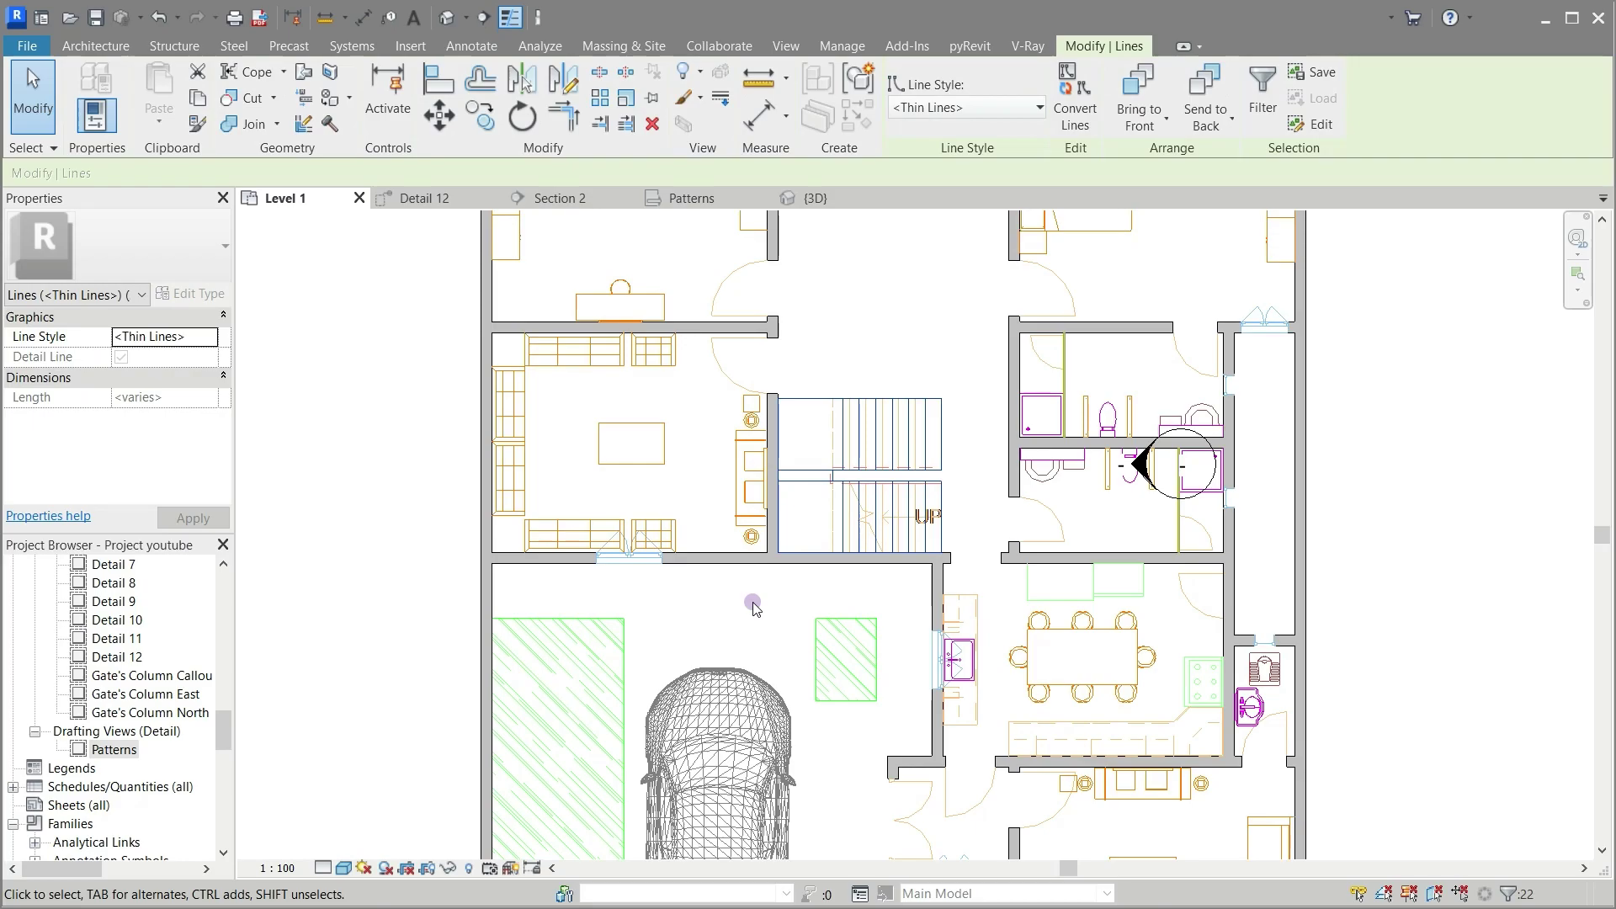
left_click(1254, 89)
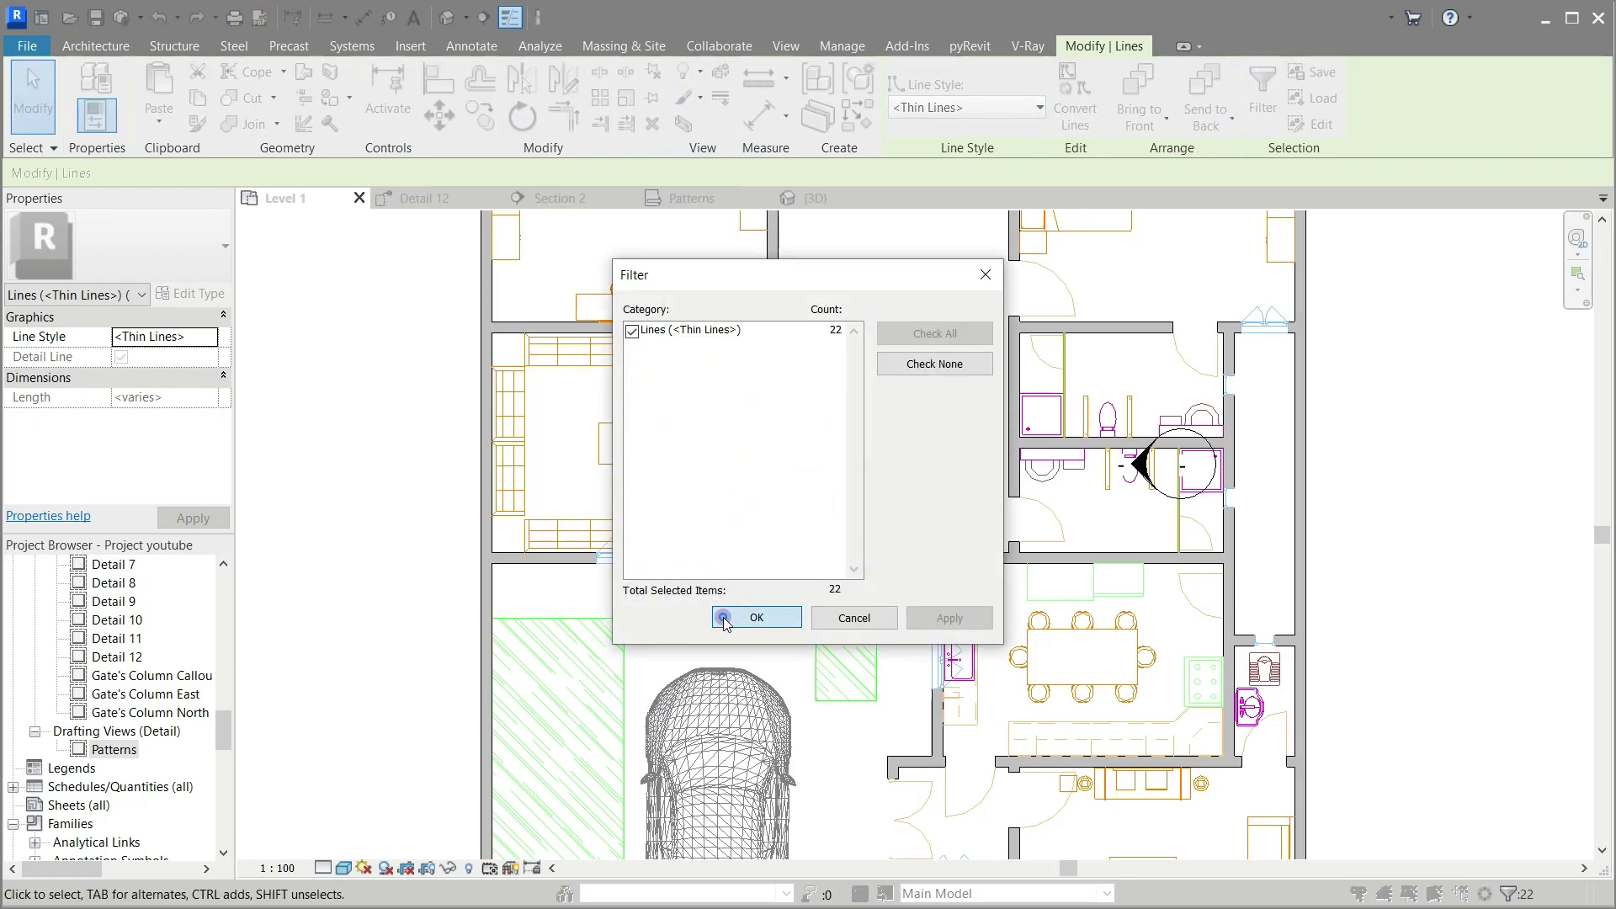
left_click(740, 617)
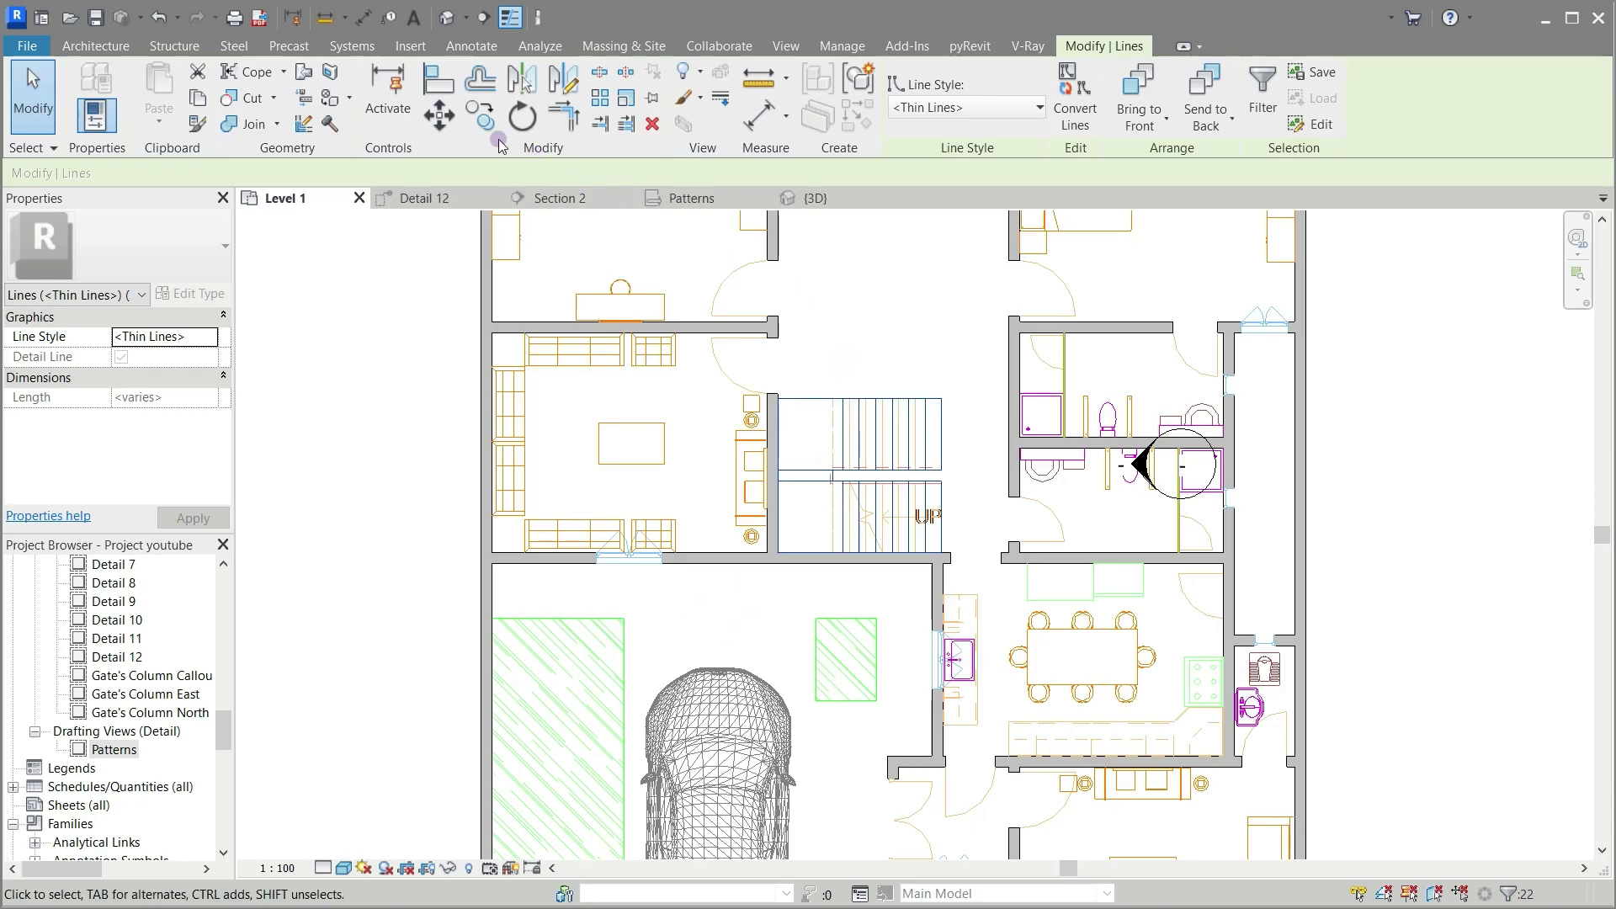
left_click(438, 116)
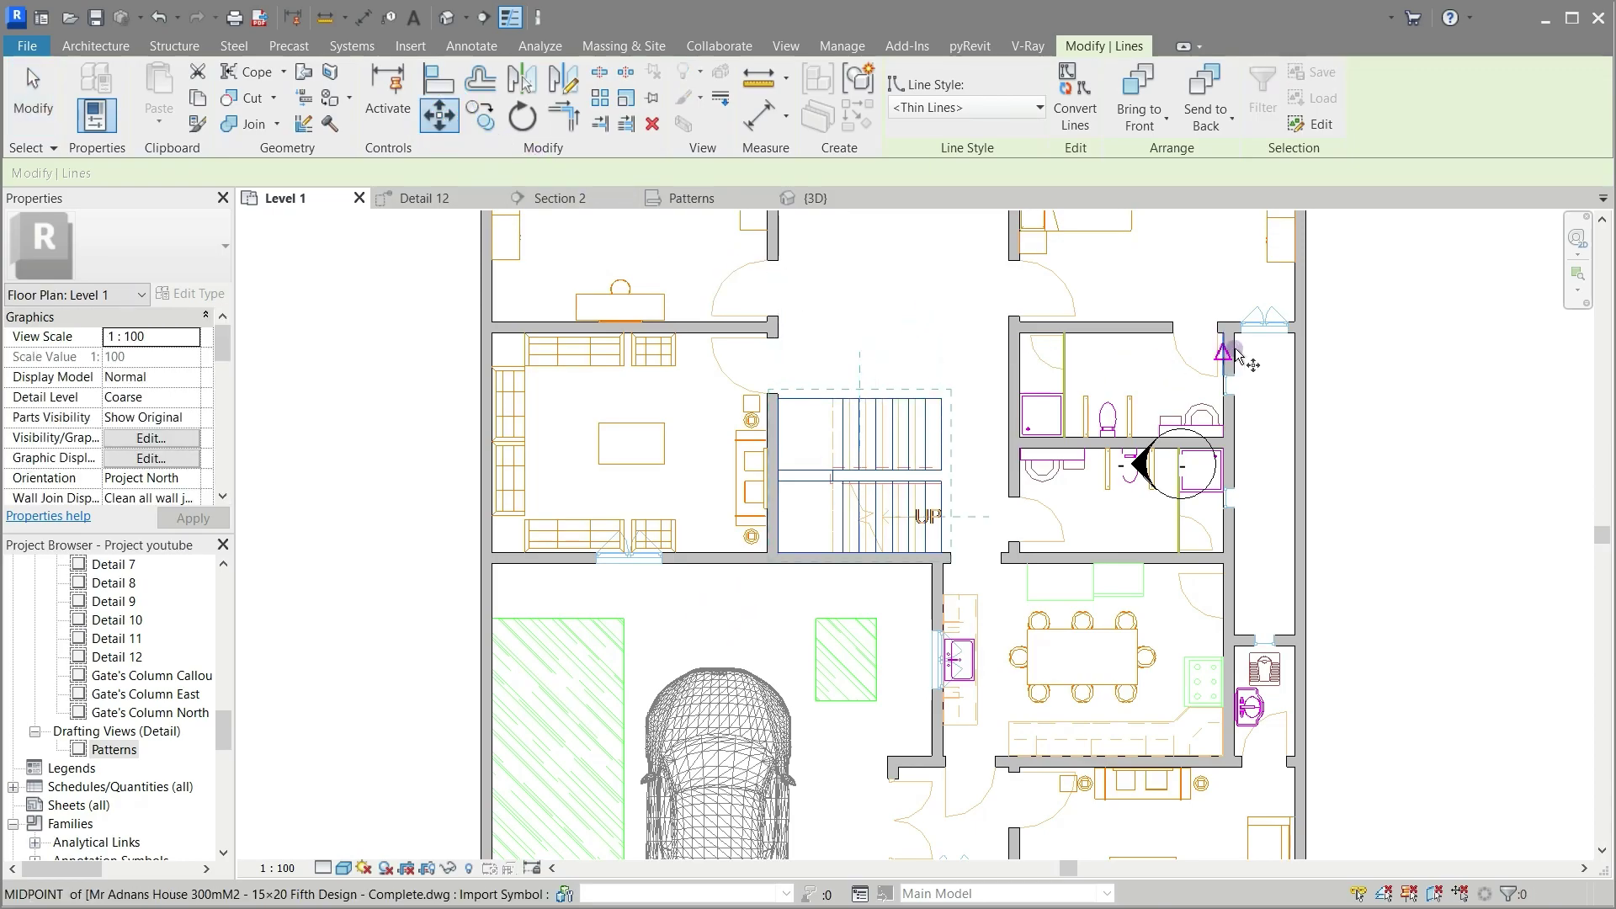
scroll(1241, 347, "down", 2)
left_click(1241, 348)
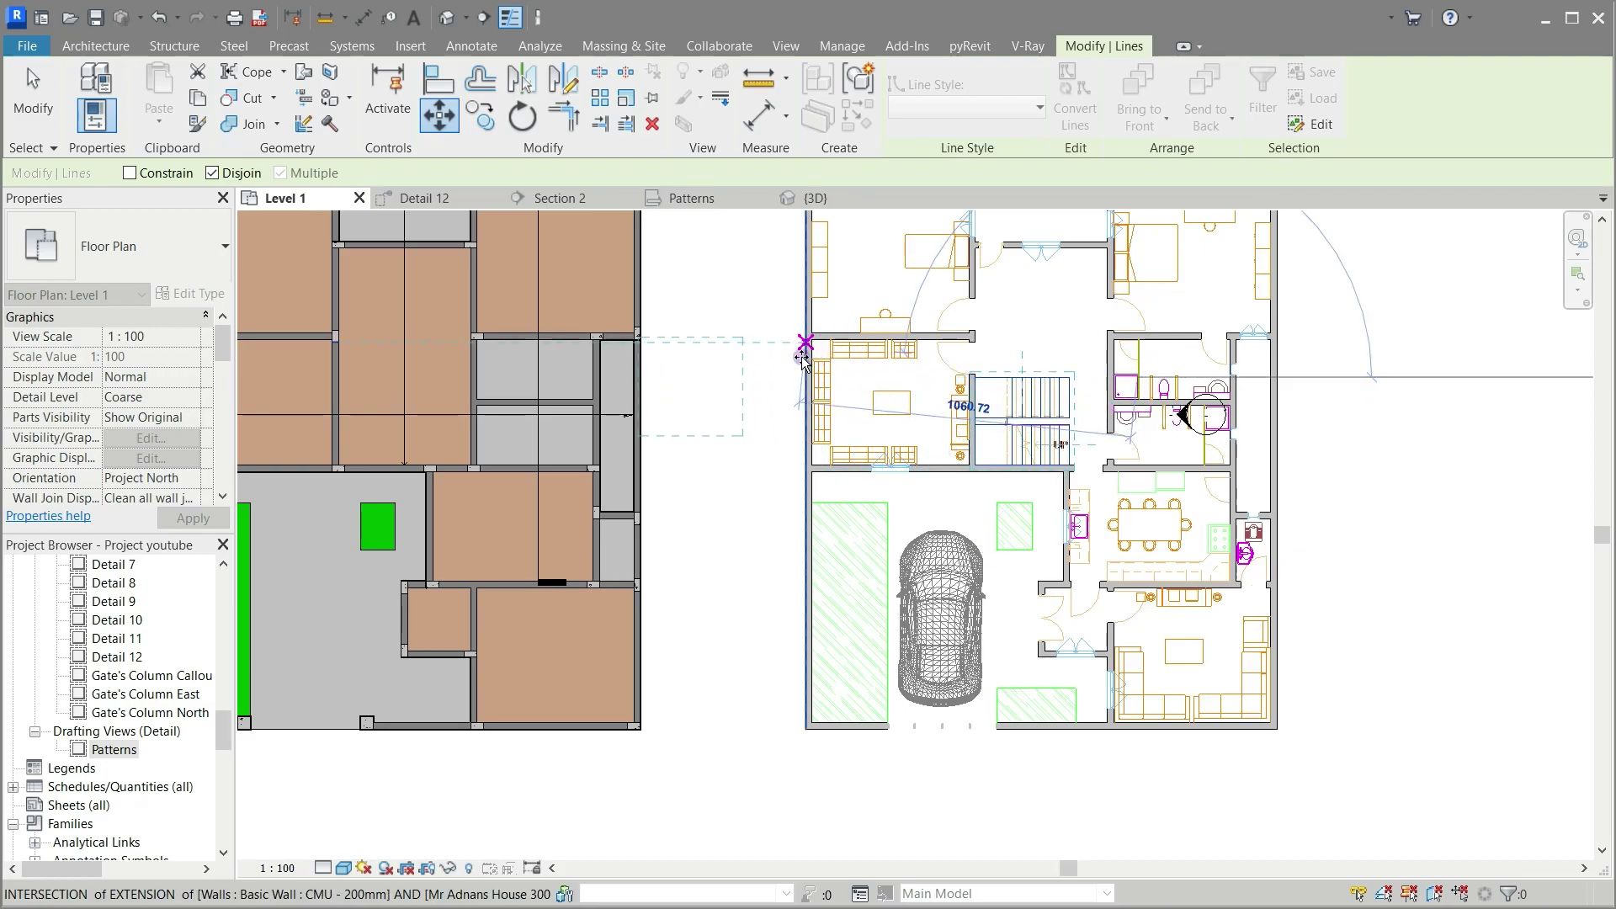
left_click(846, 386)
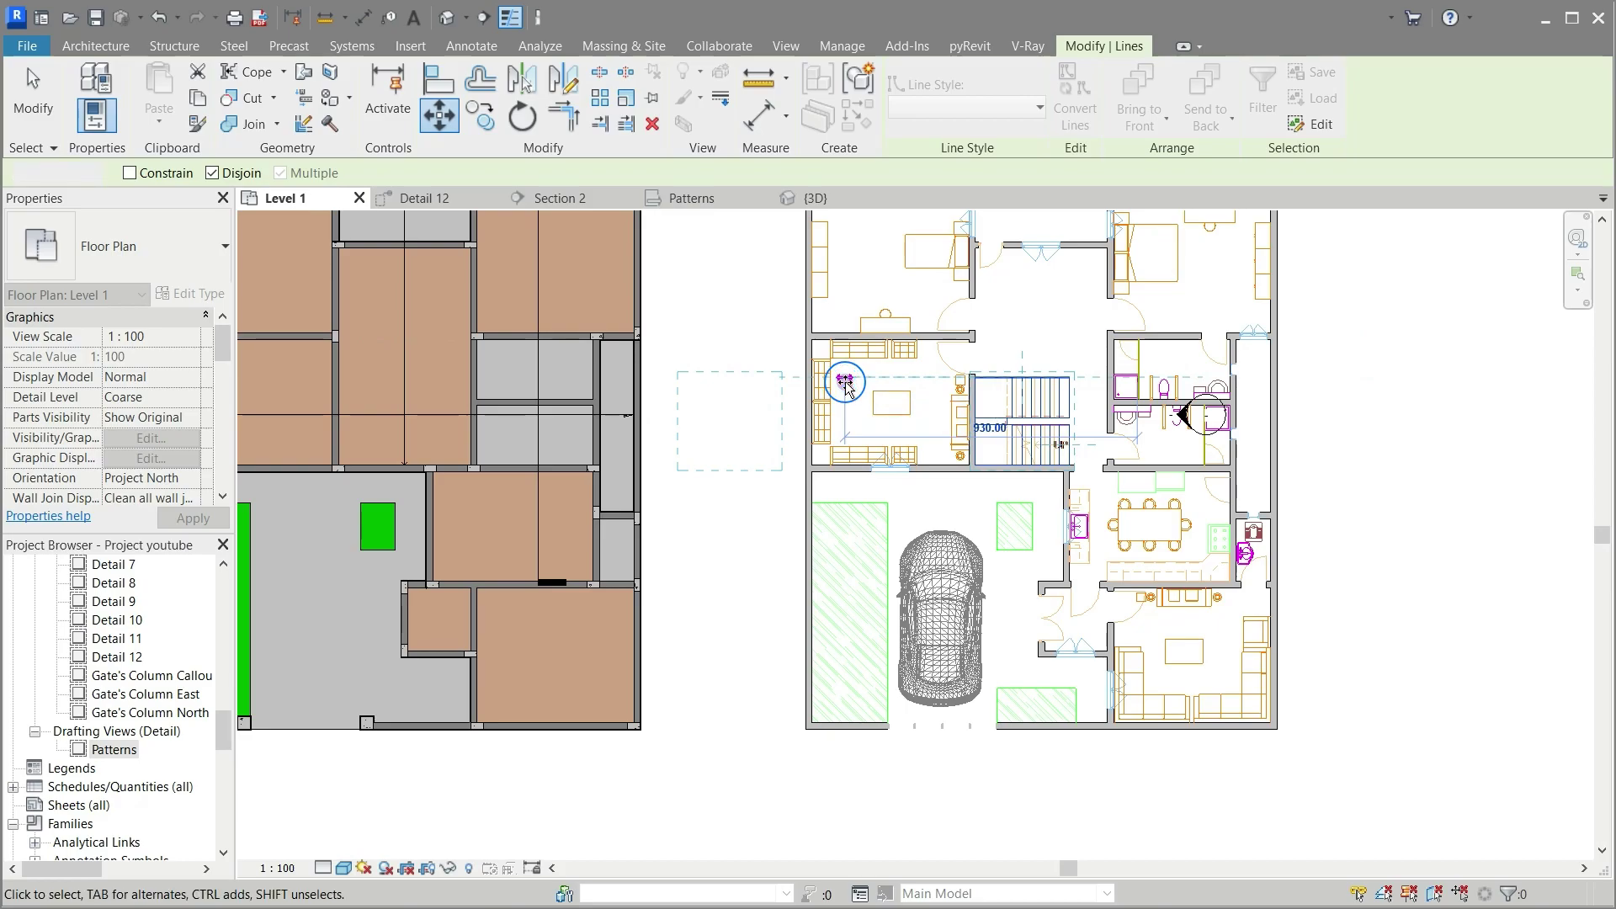
left_click(724, 518)
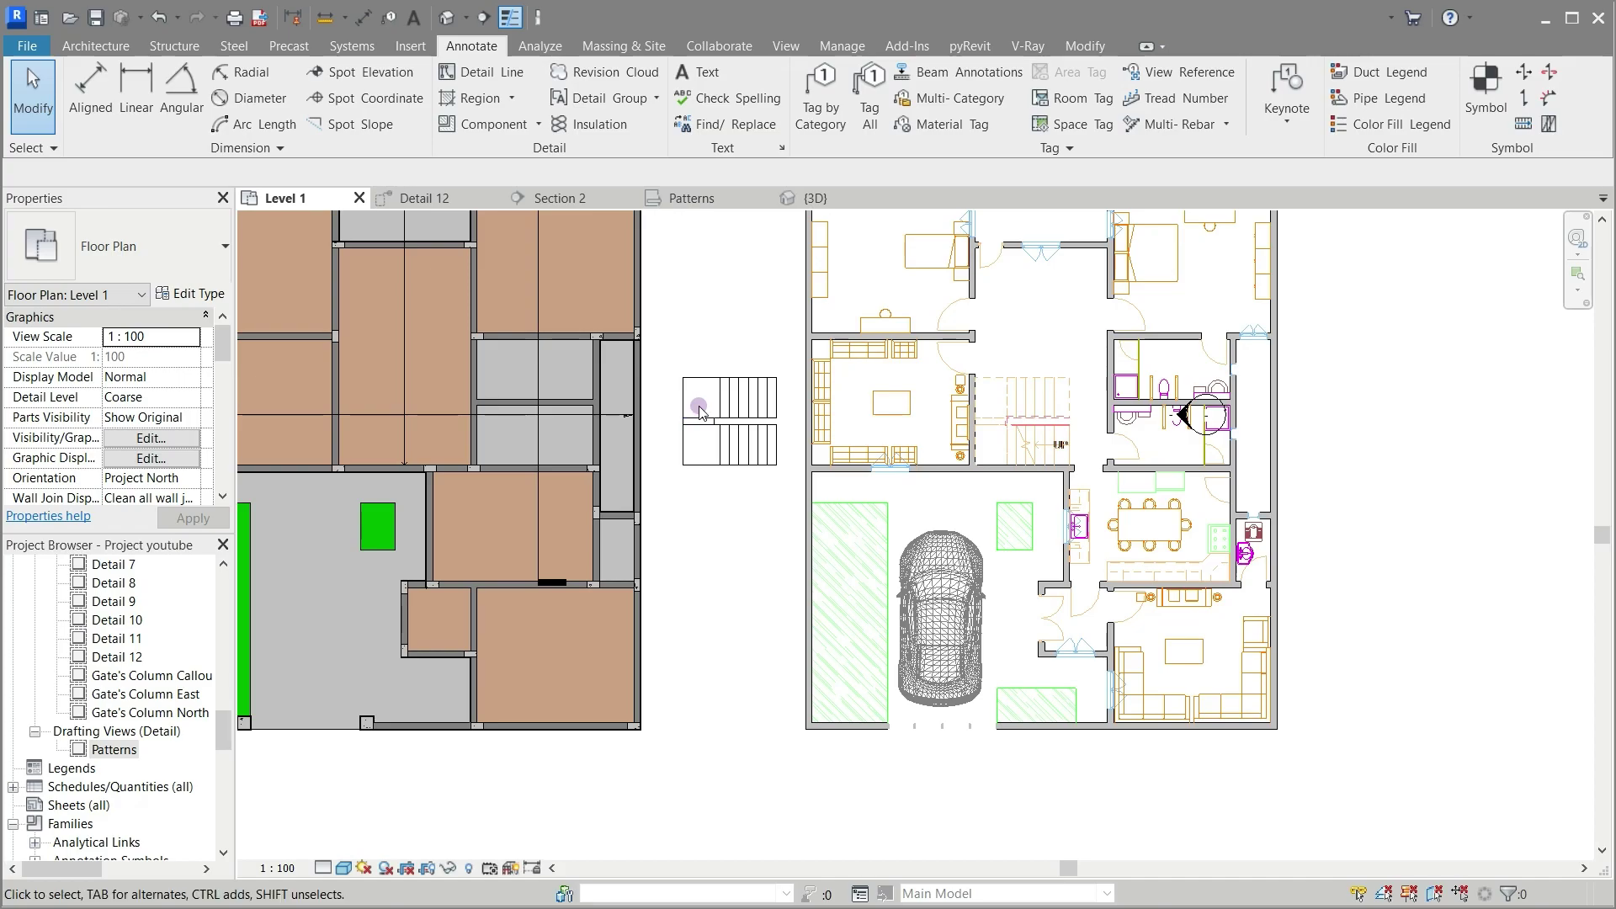
Step: Start a new stair of type Cast-In-Place Monolithic Stair and set its actual tread depth to 30
scroll(699, 410, "up", 4)
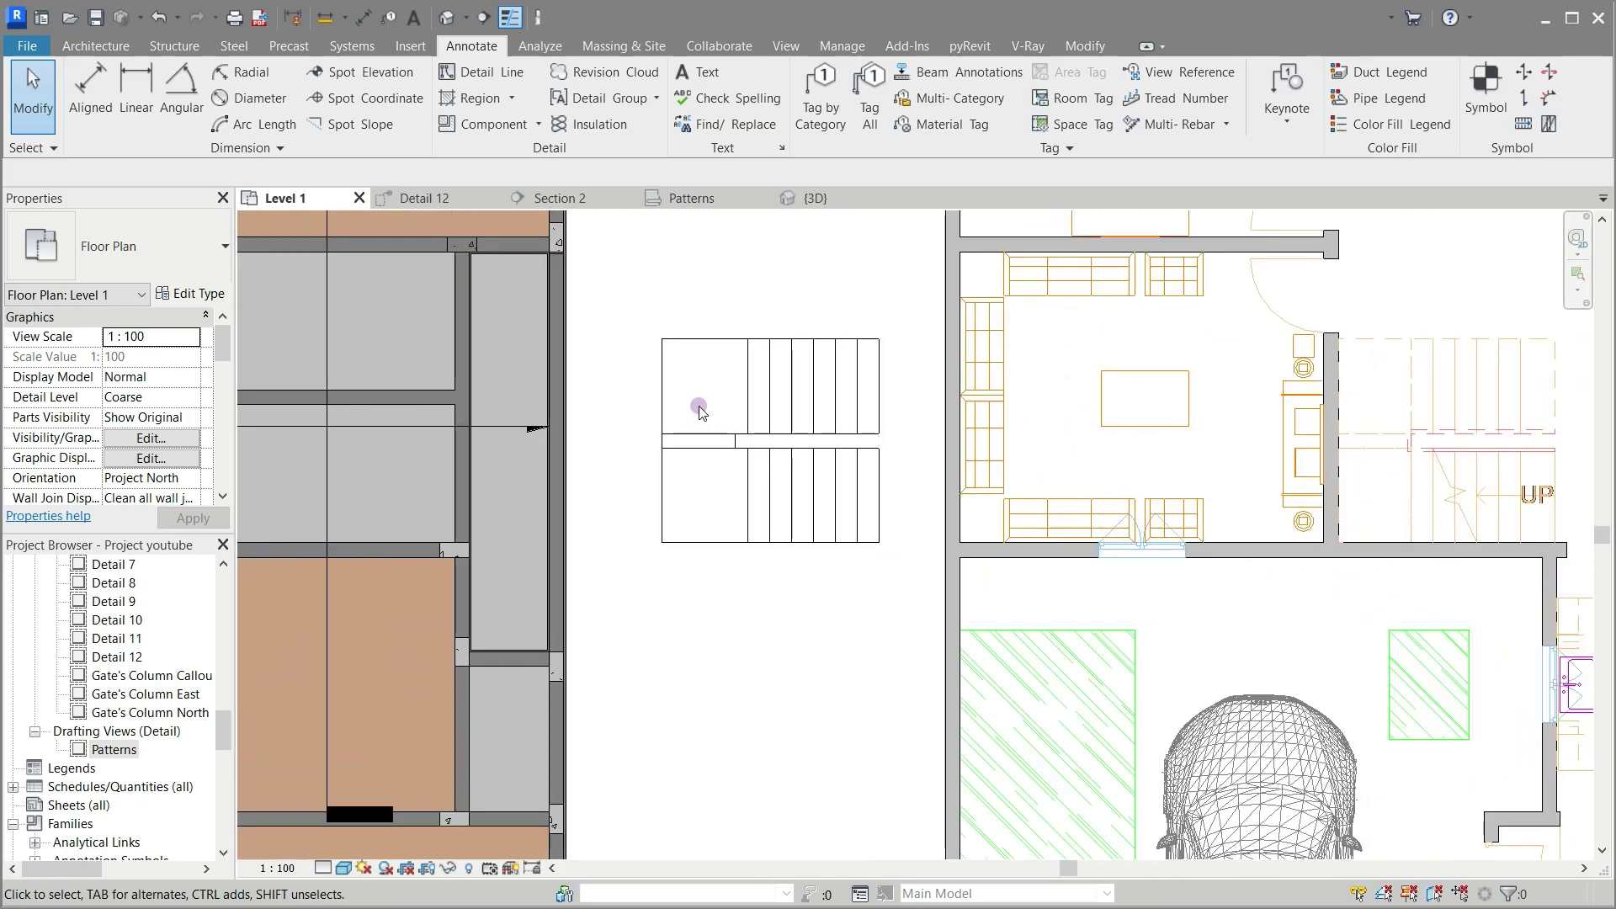
scroll(699, 409, "up", 3)
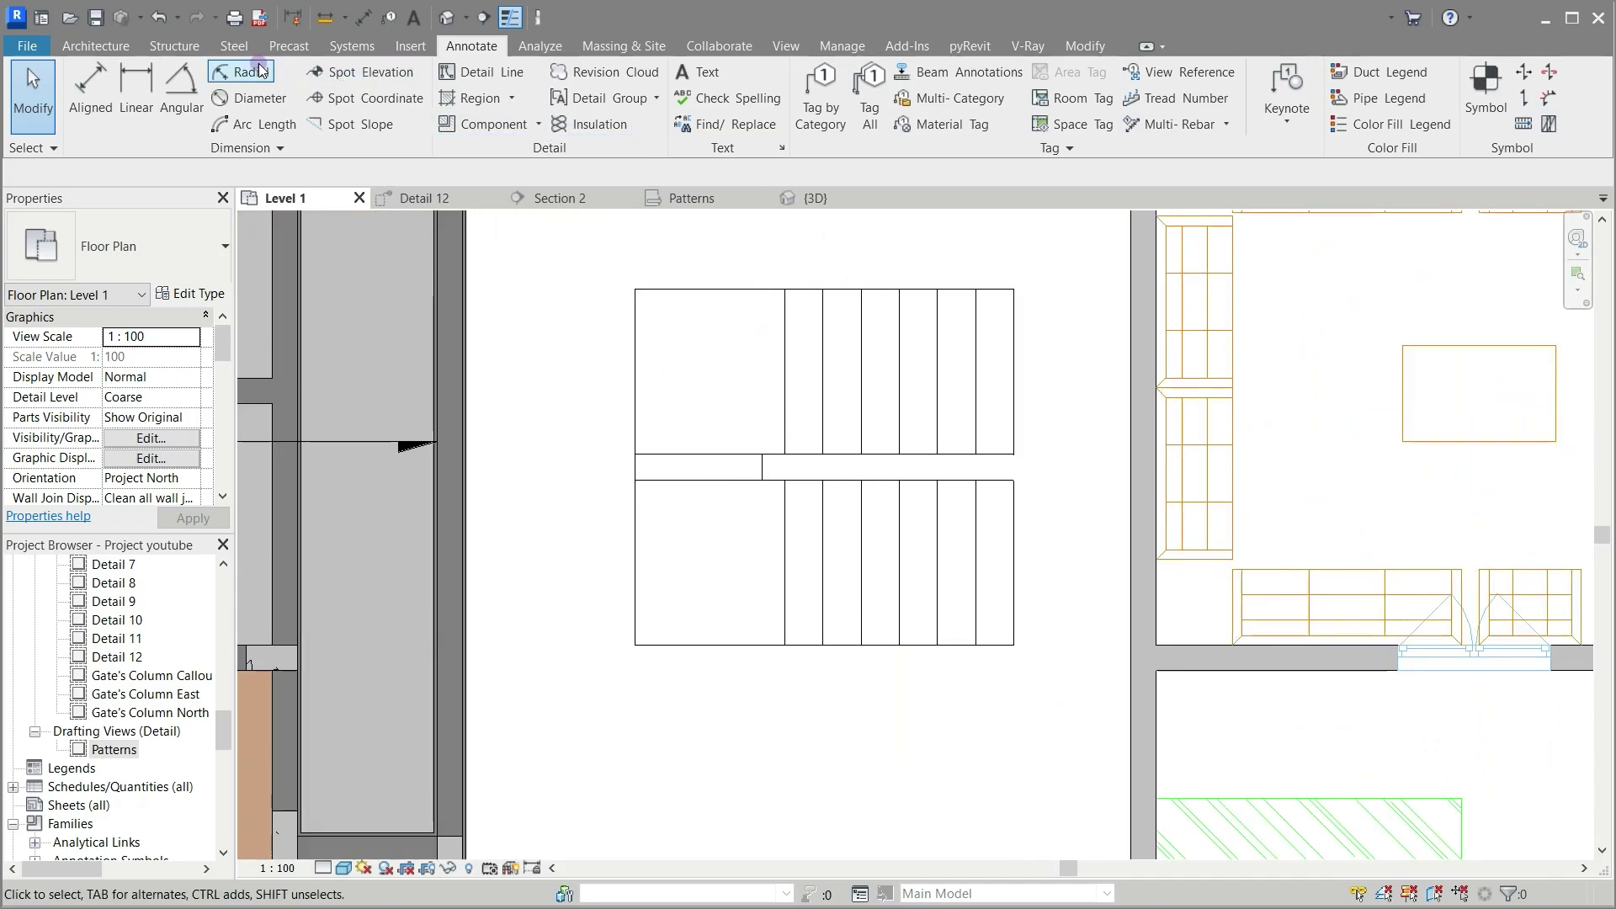
left_click(123, 49)
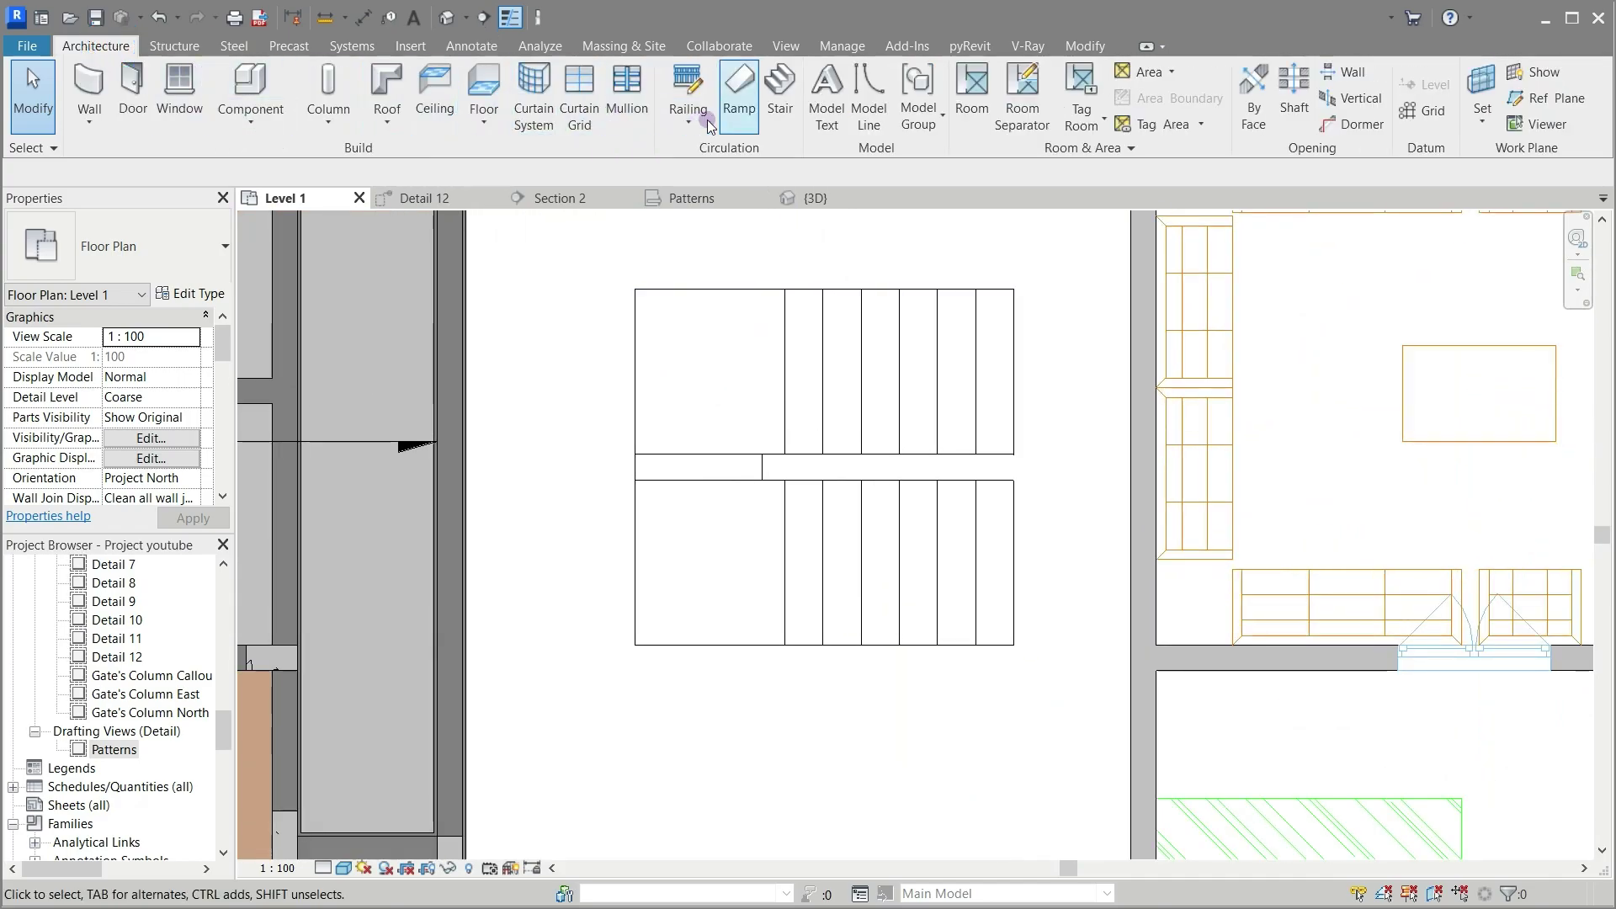
left_click(769, 107)
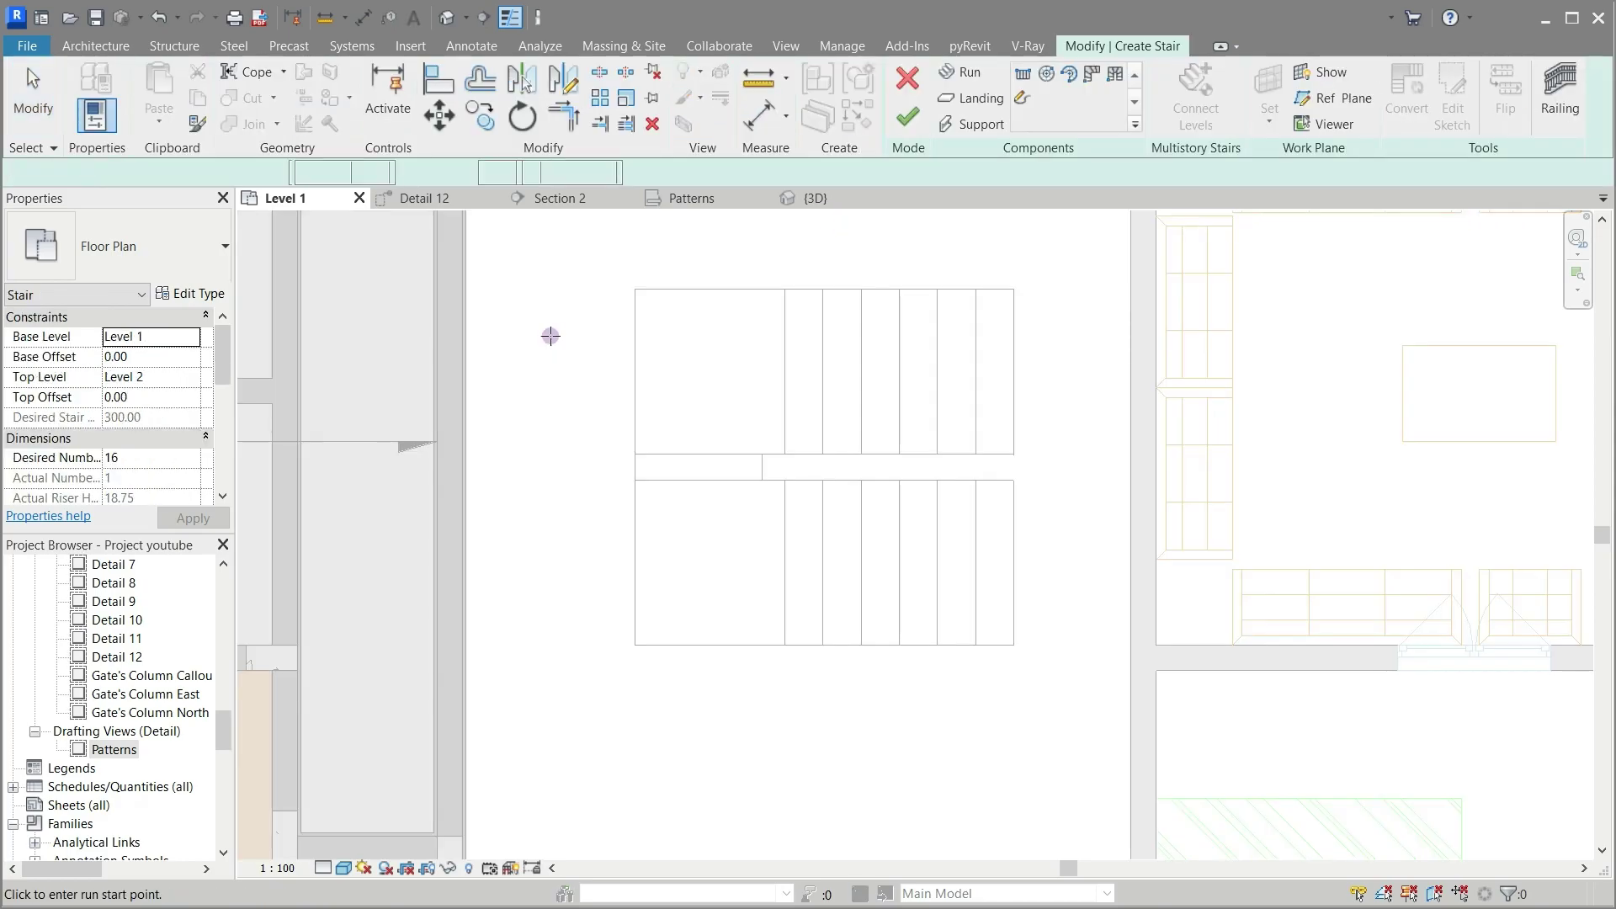
scroll(178, 474, "down", 3)
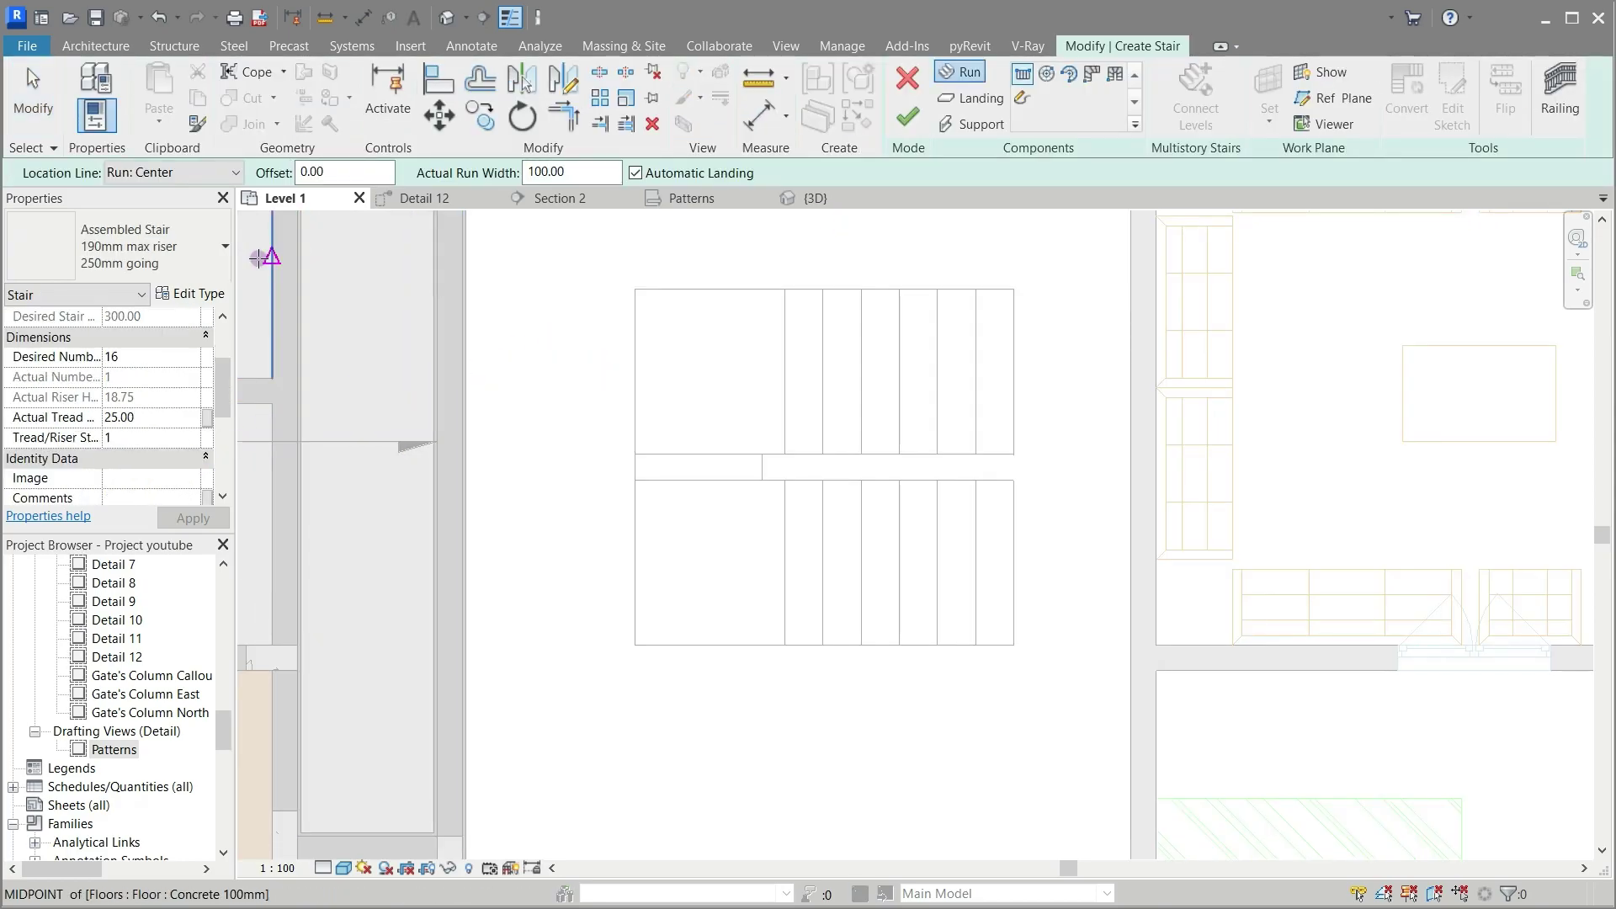
left_click(165, 261)
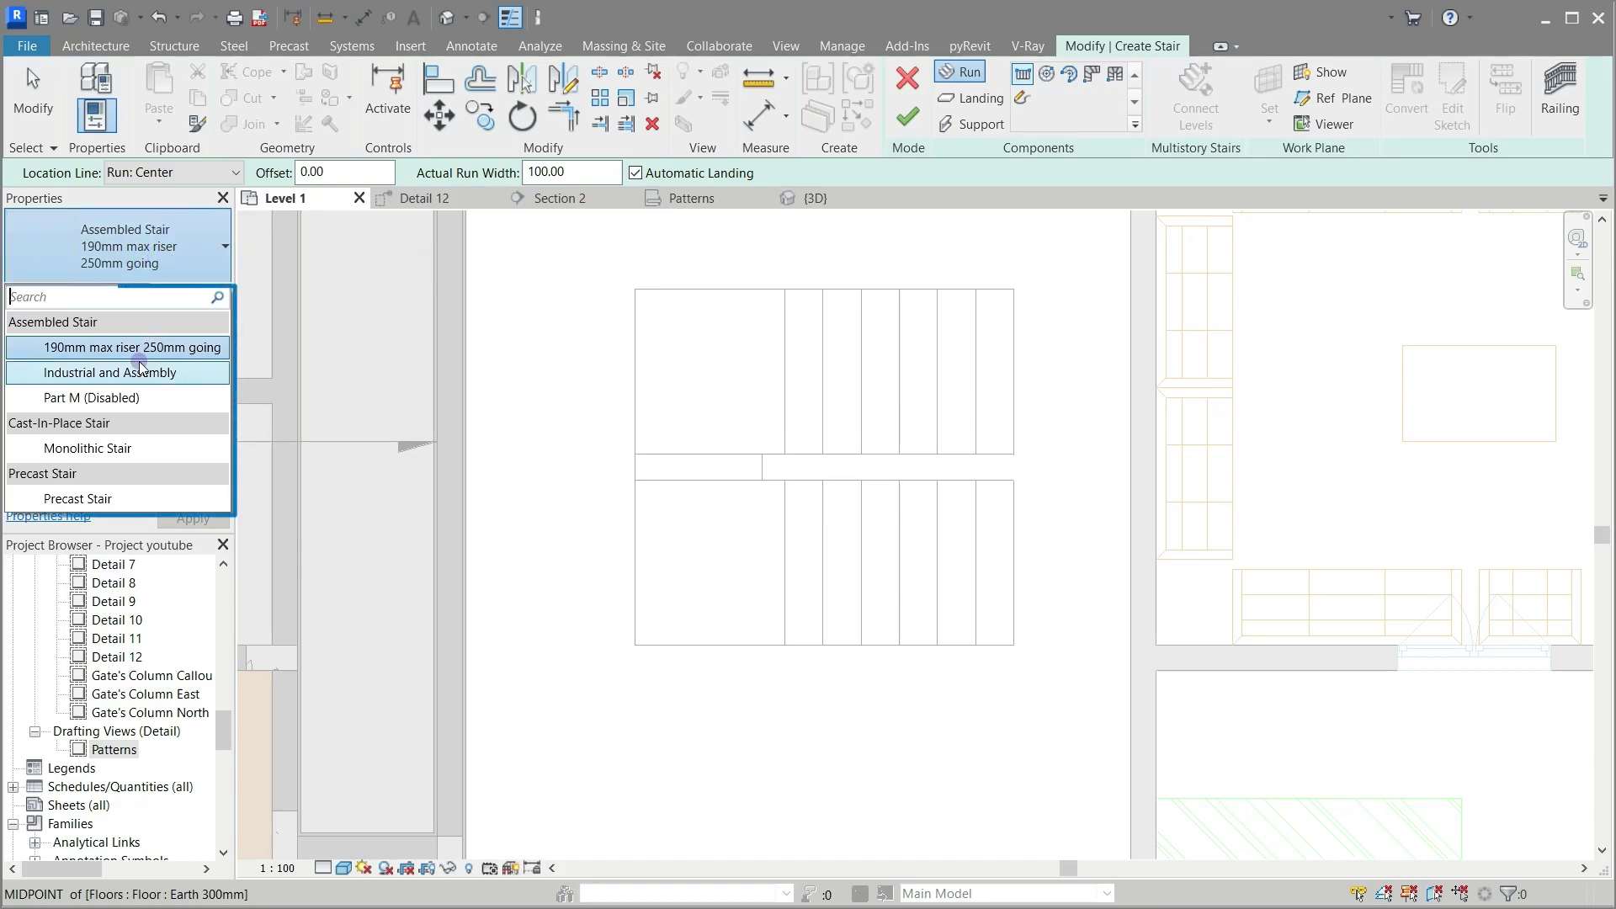
left_click(103, 448)
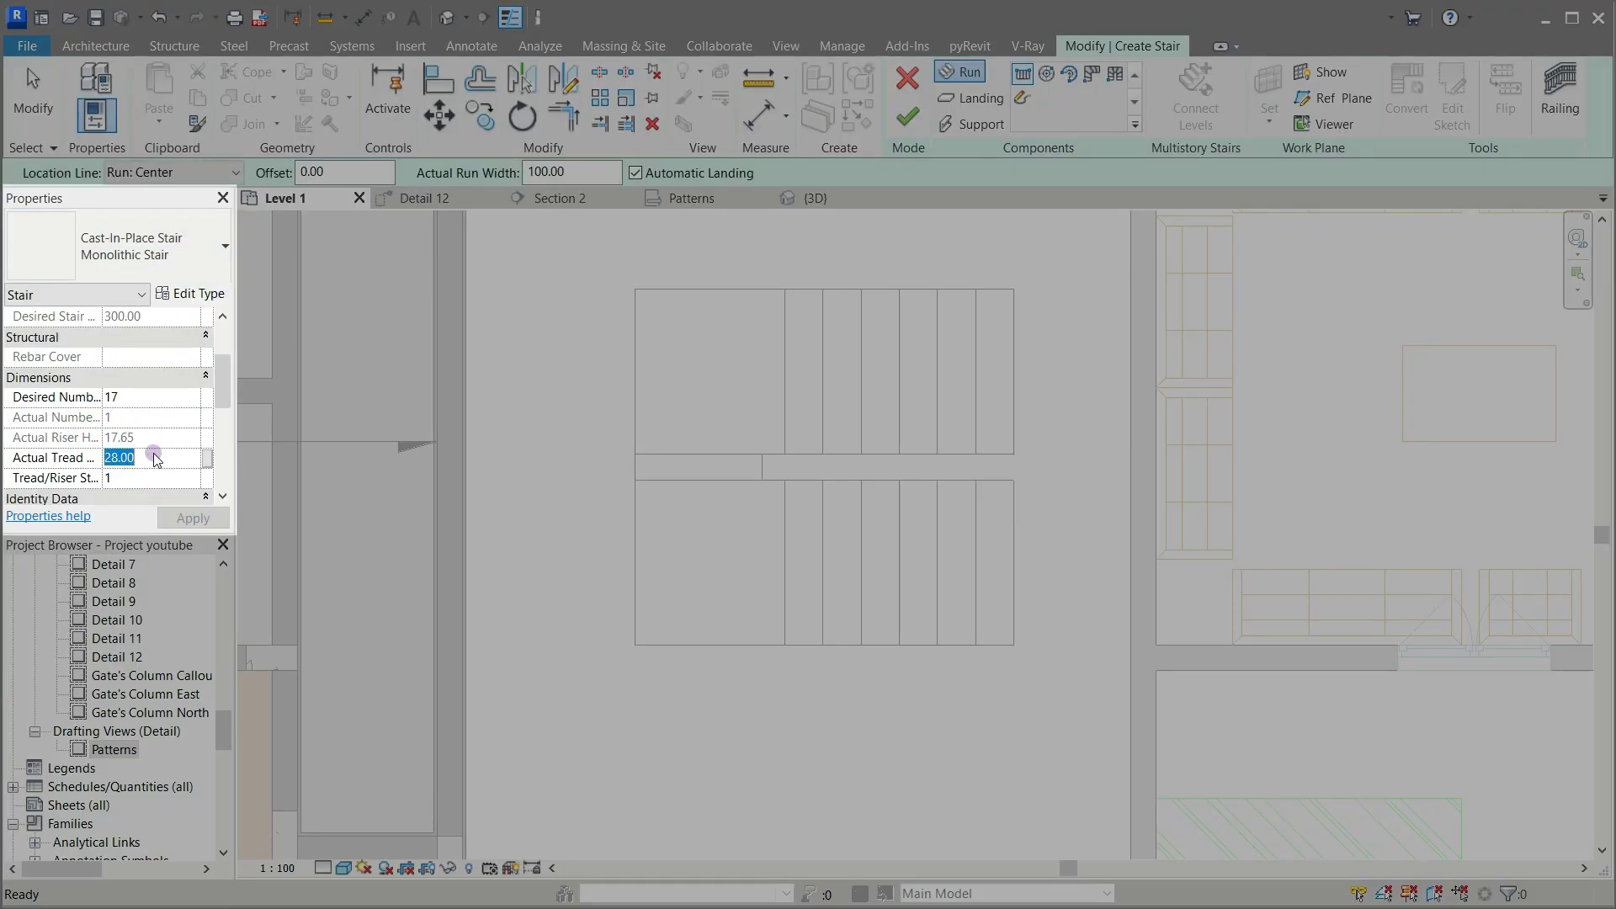
type("30")
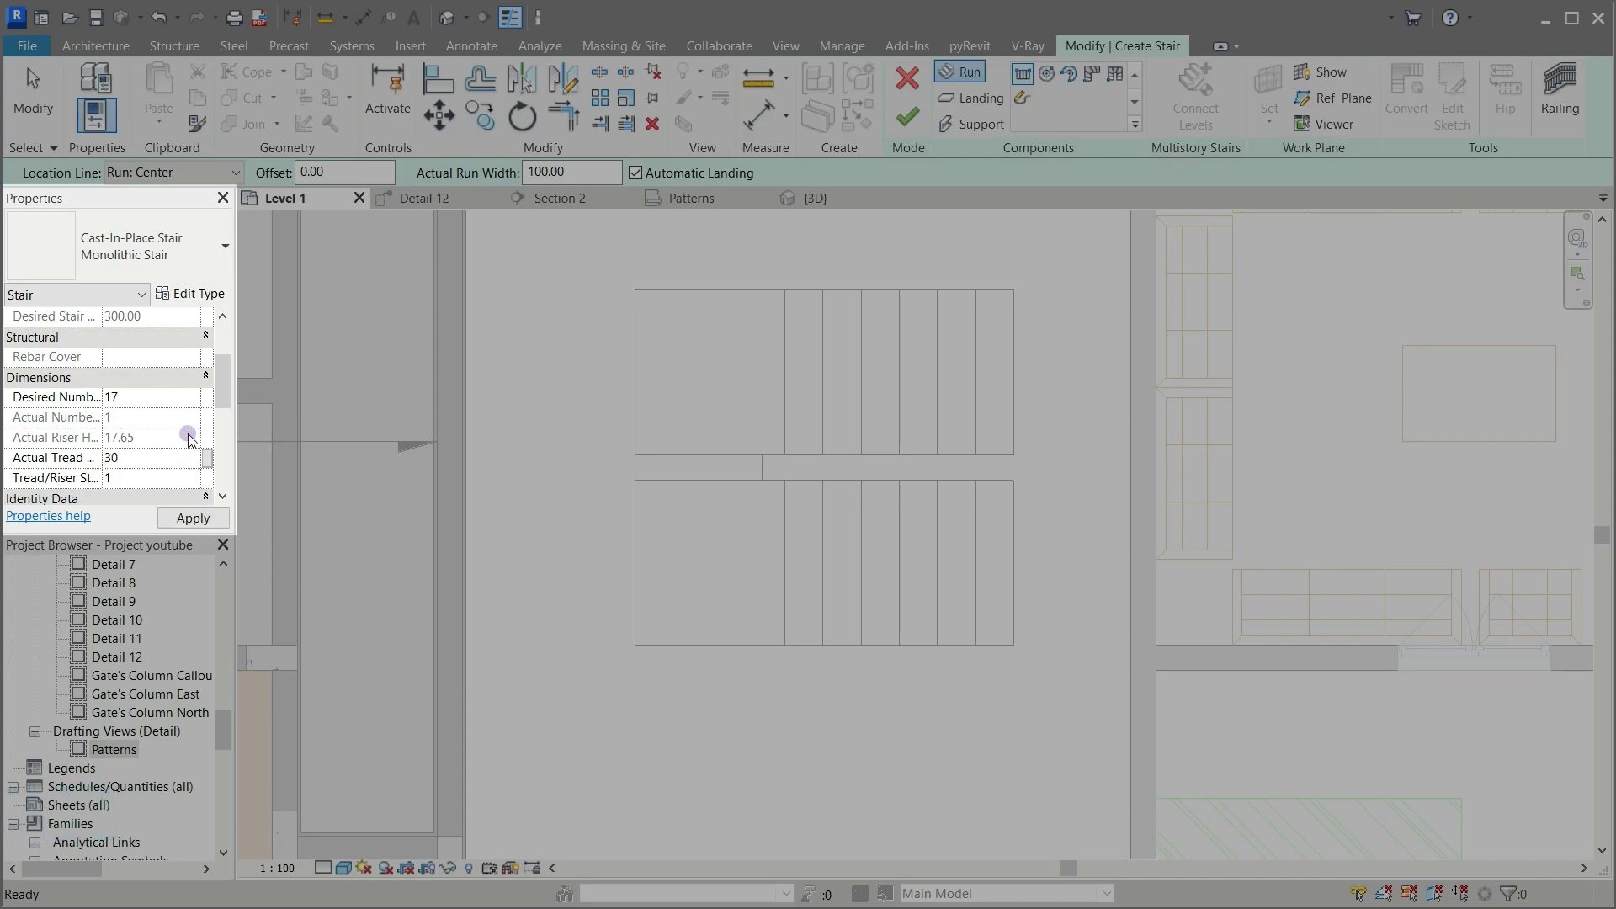
left_click(535, 333)
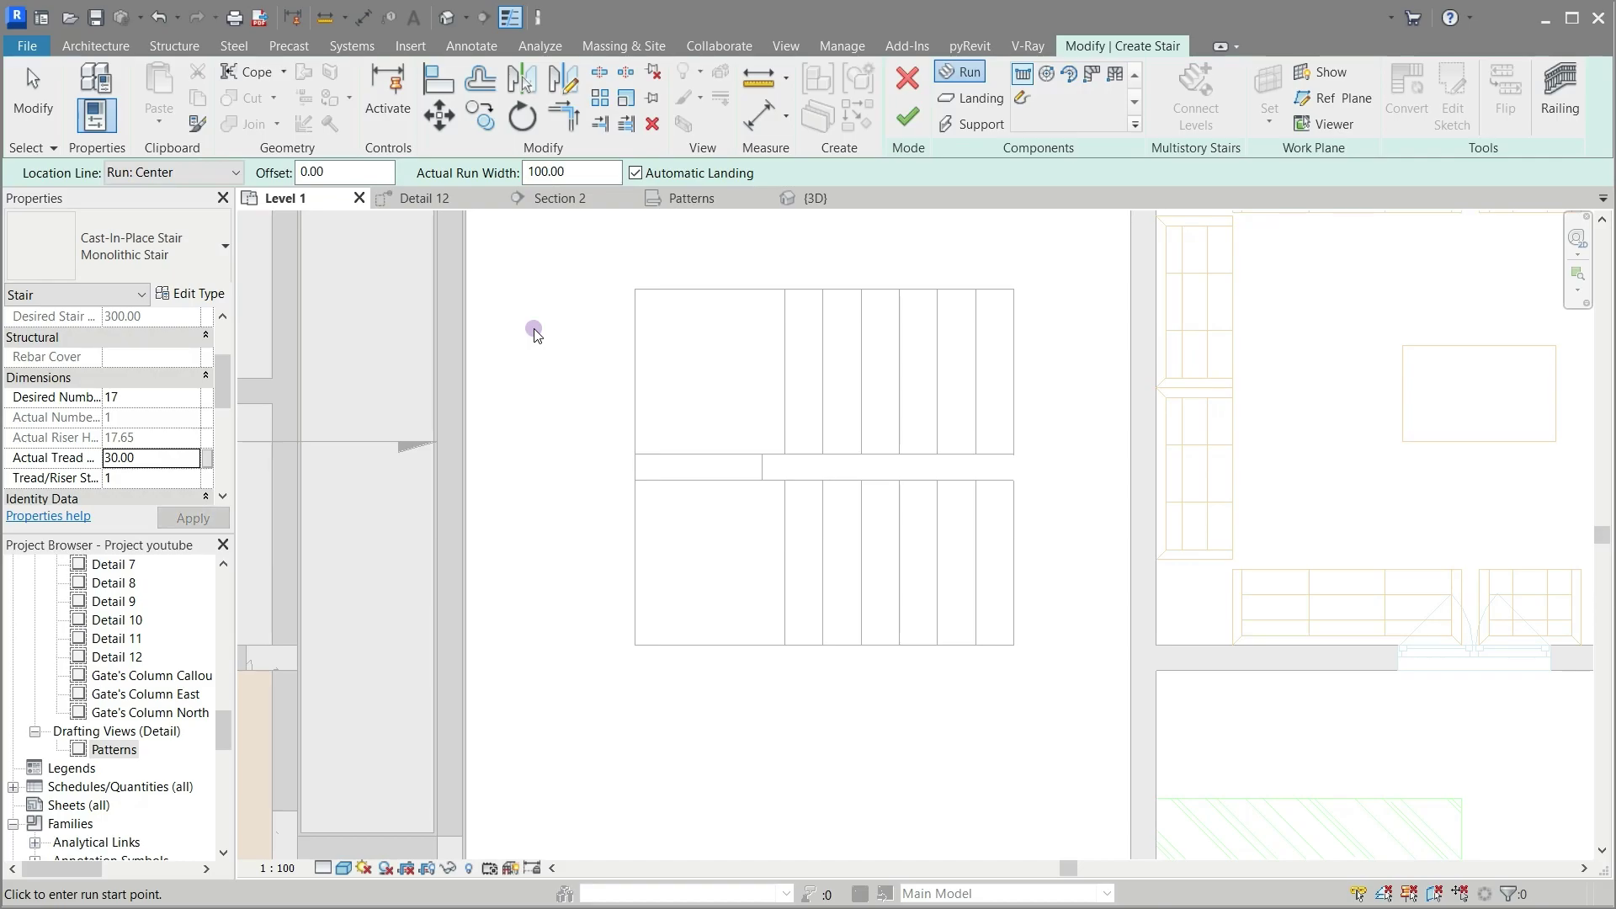
Step: Begin a sketched run and define its boundary from the staircase drawing's lower, left and upper edges and the three edges of the central gap
left_click(1024, 100)
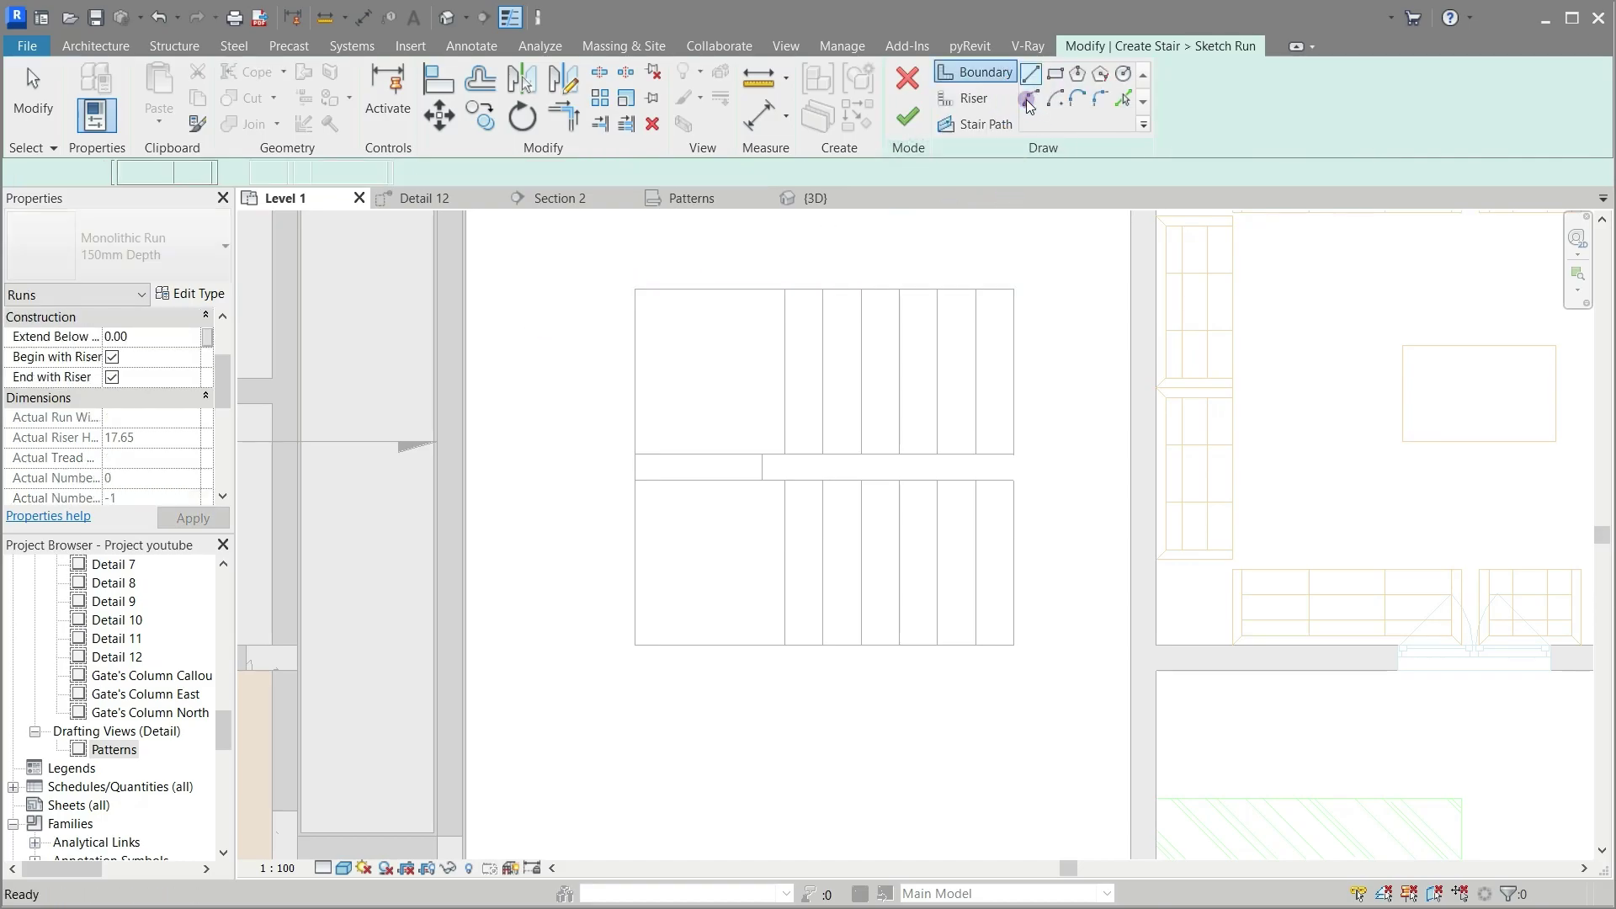
left_click(1121, 101)
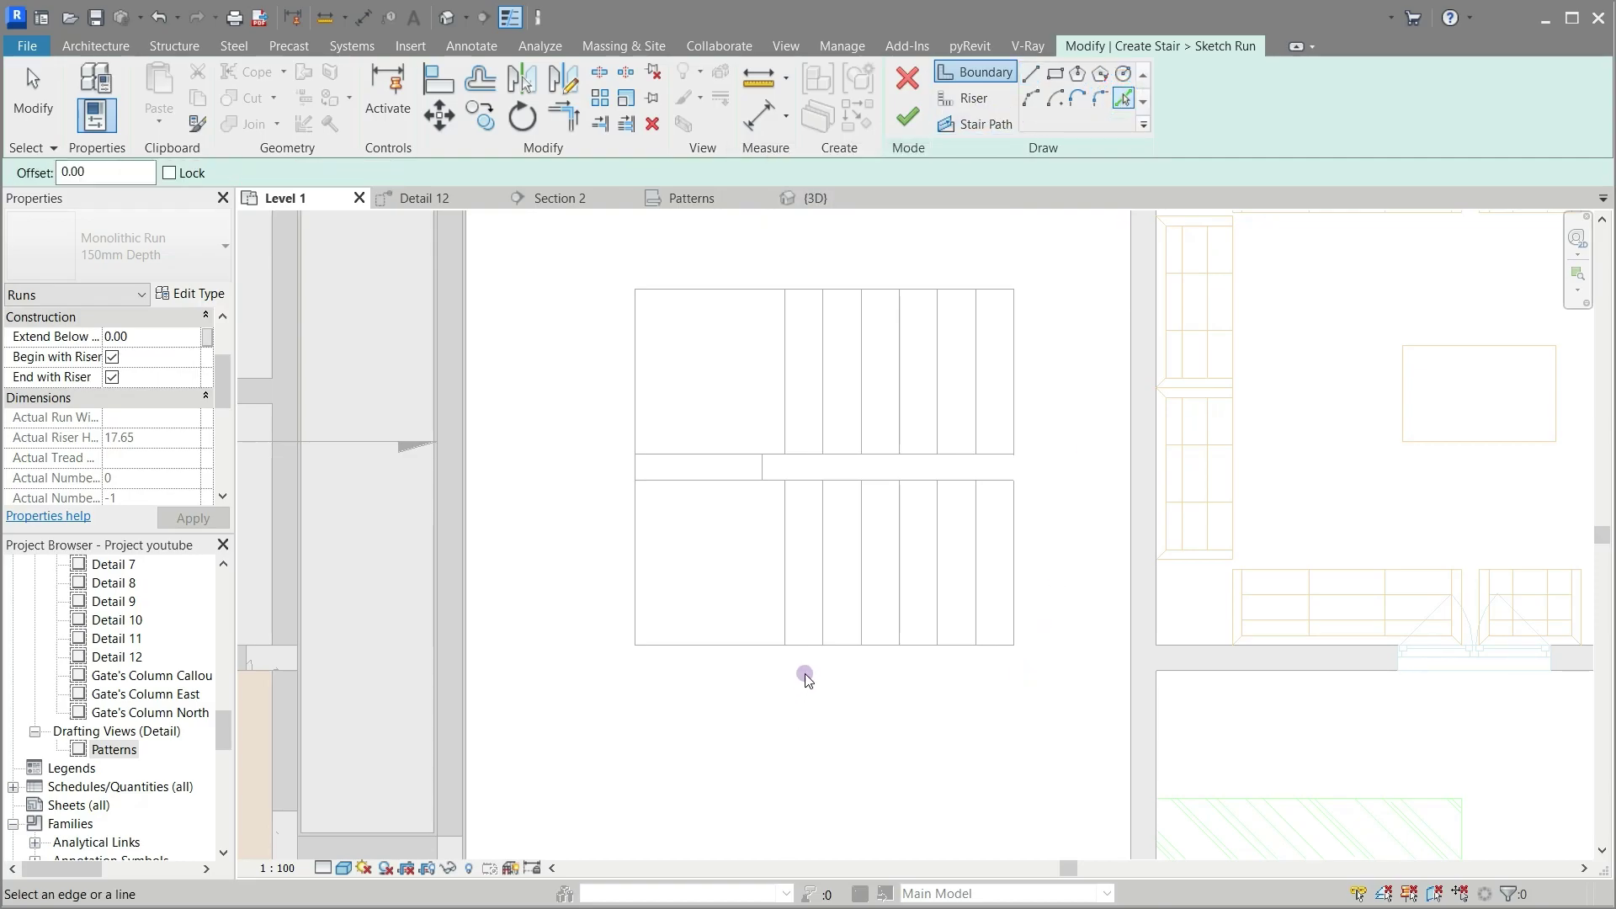
left_click(802, 647)
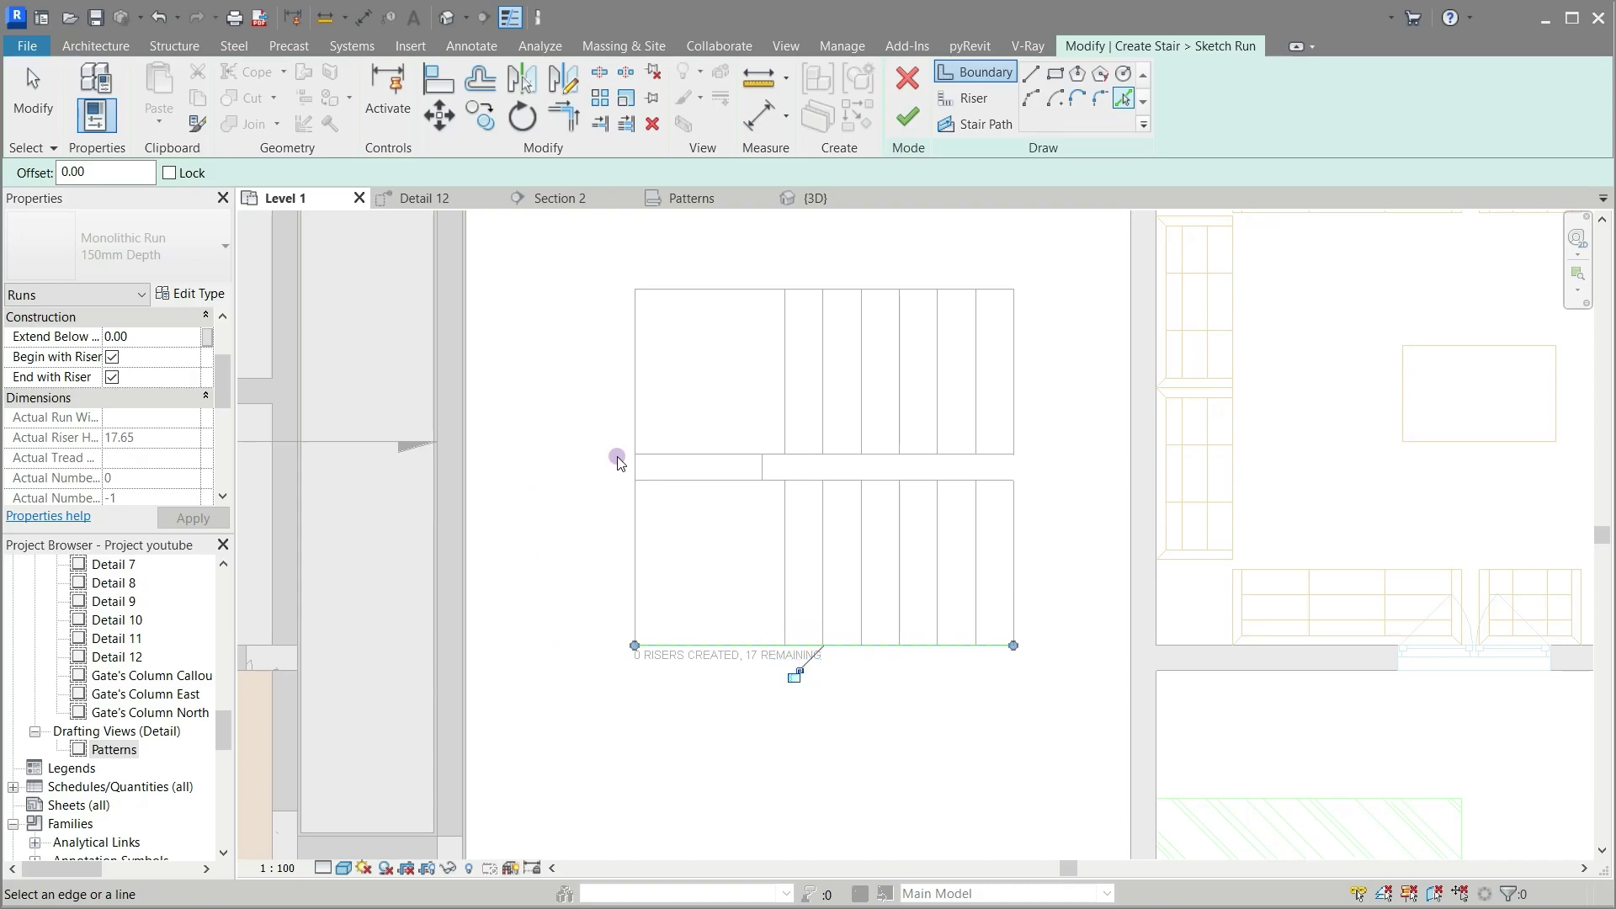
left_click(630, 418)
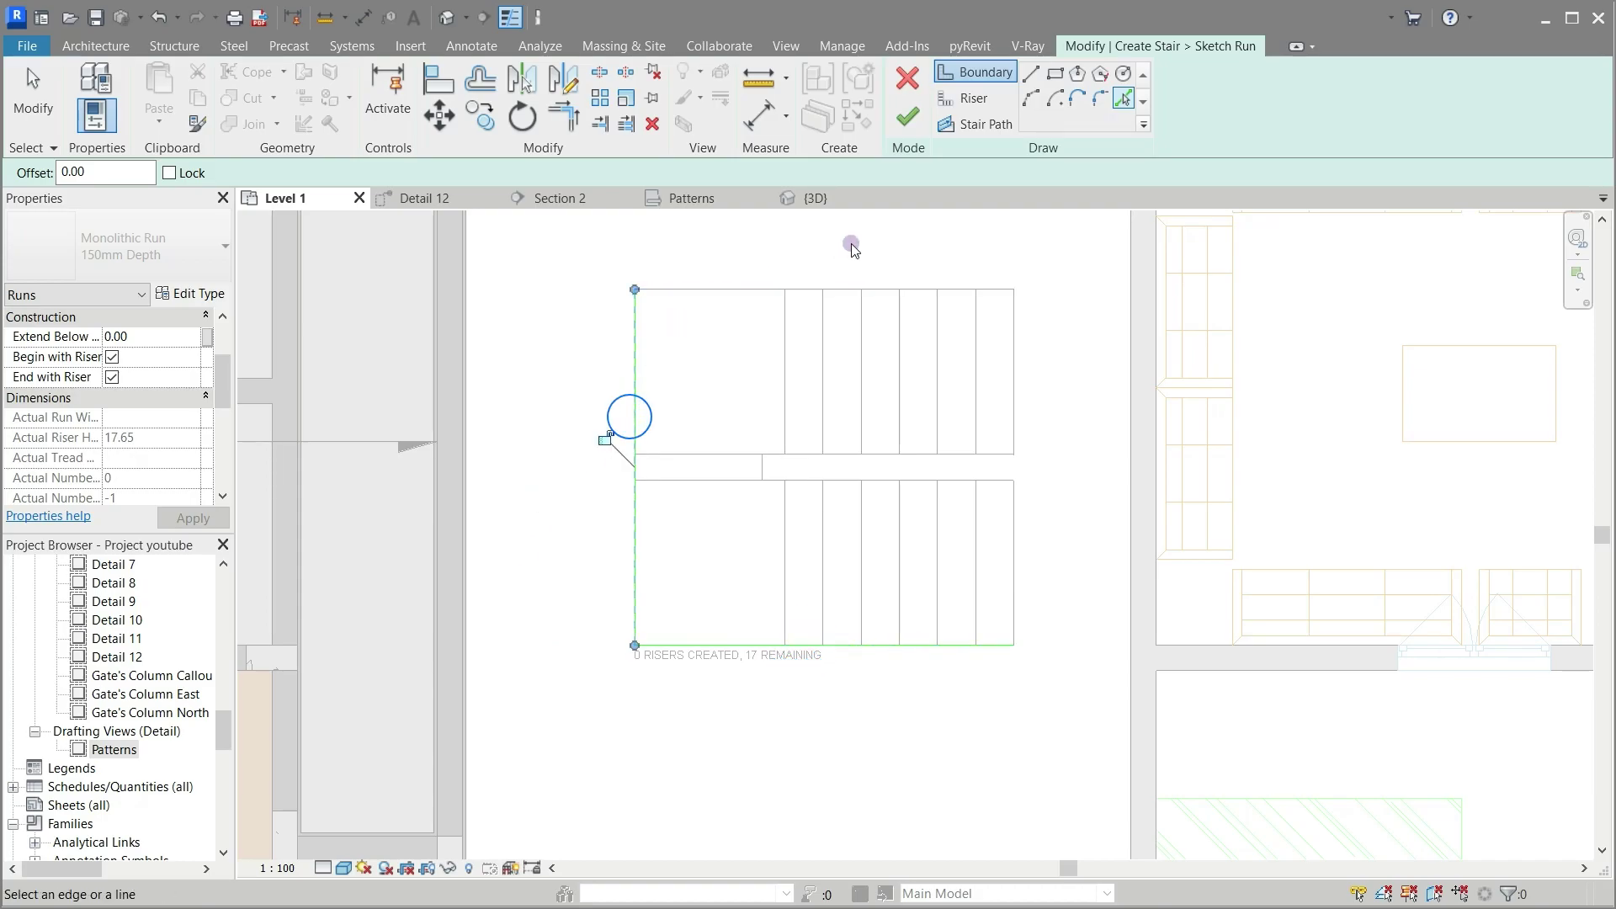
left_click(805, 289)
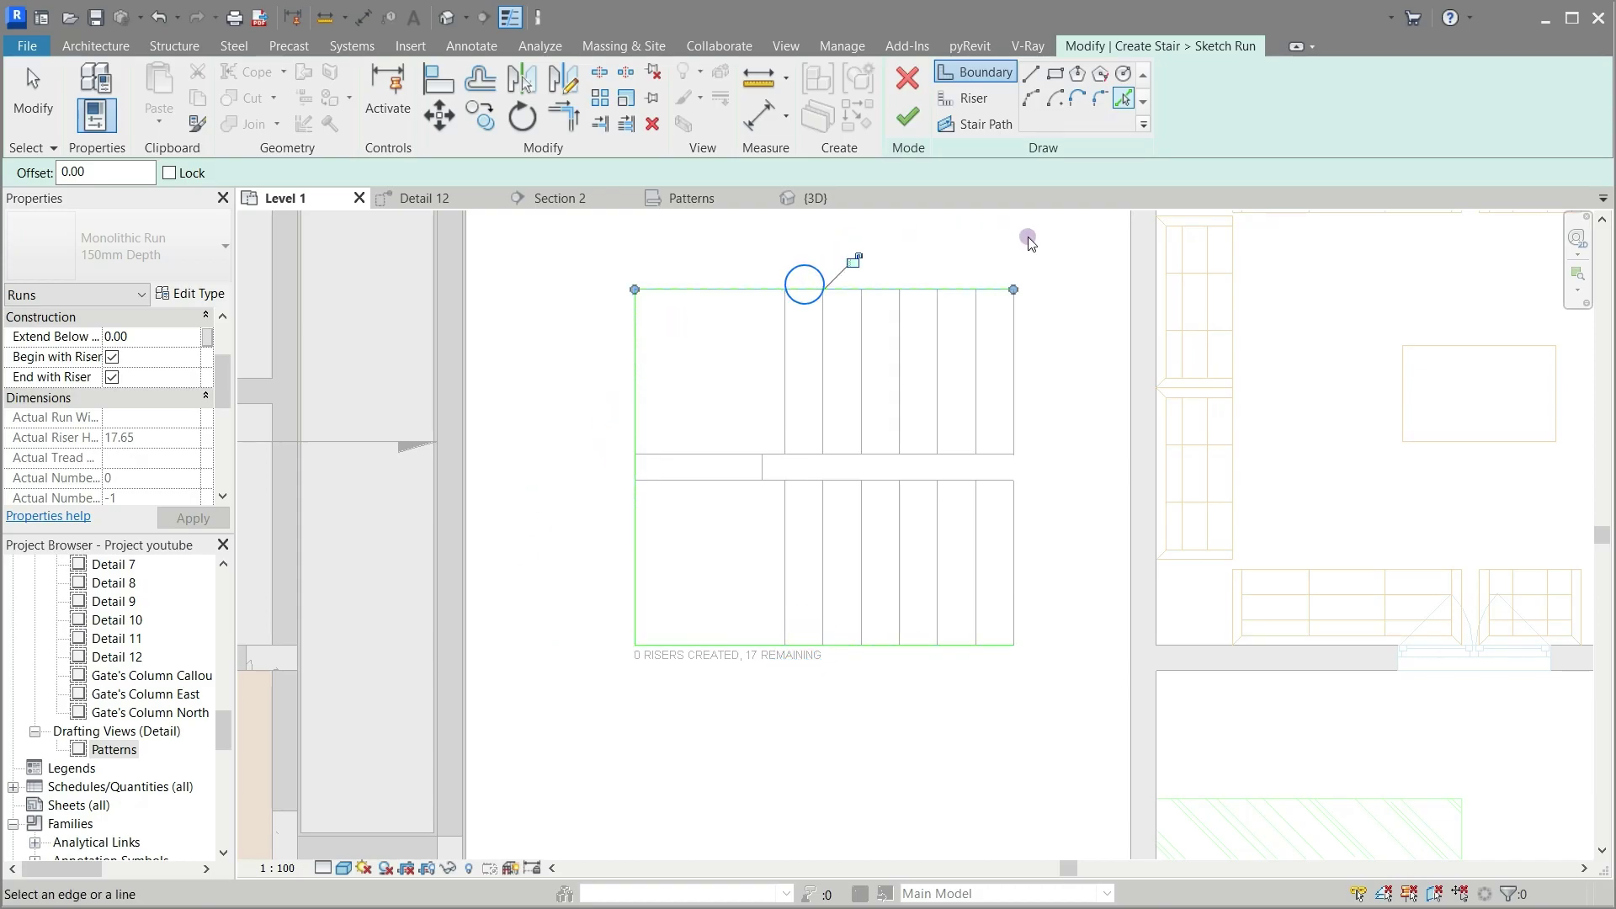
left_click(951, 479)
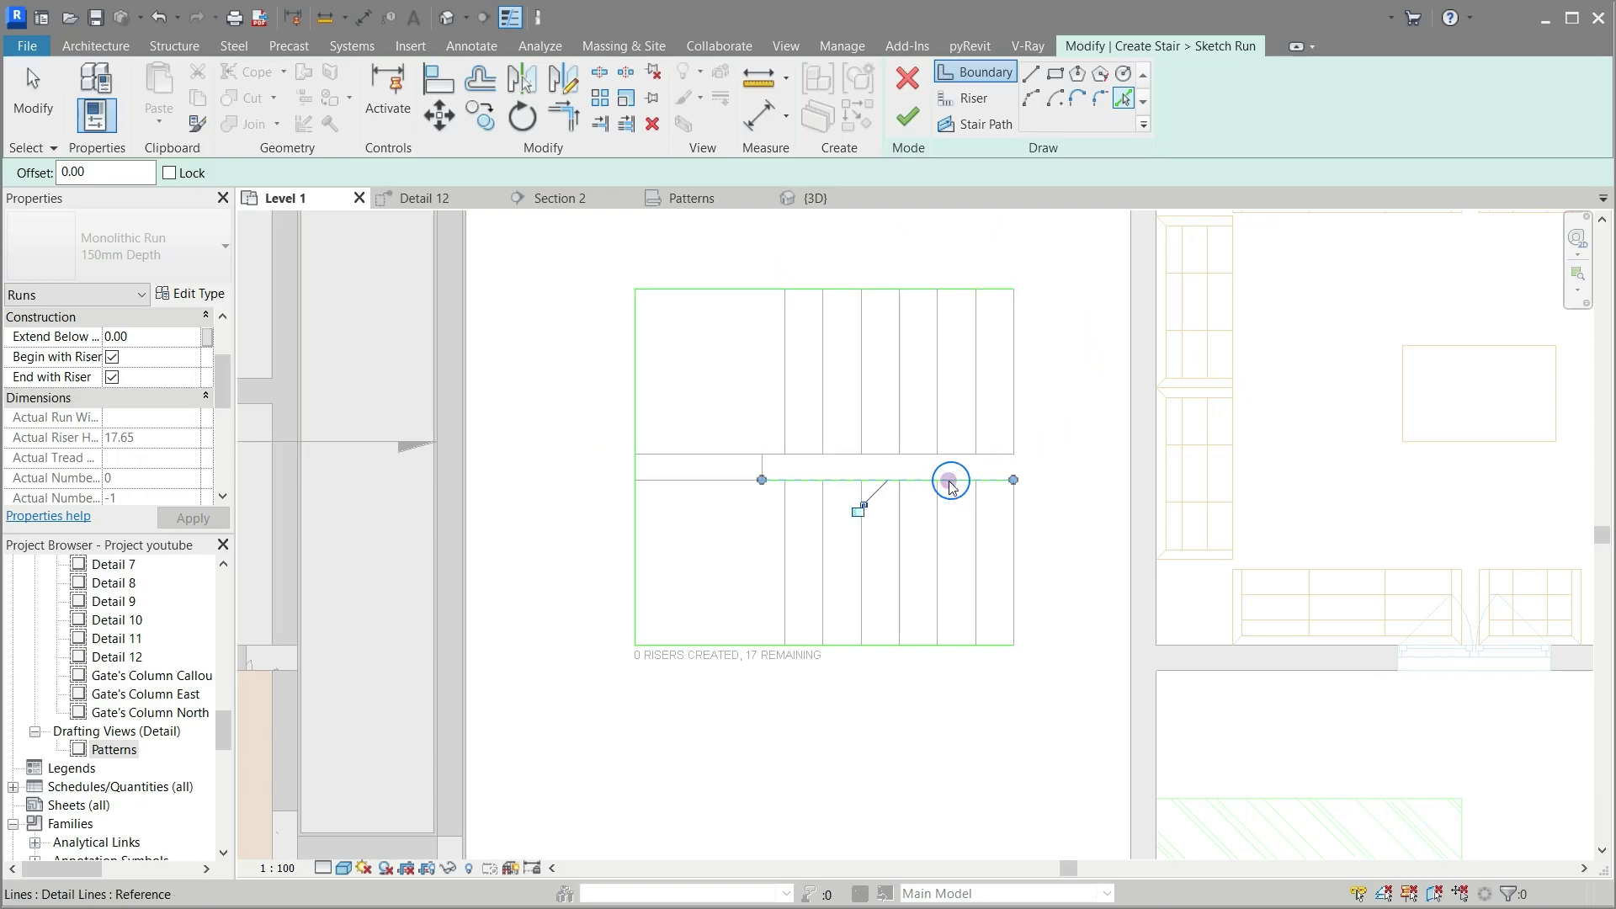
left_click(763, 465)
left_click(809, 455)
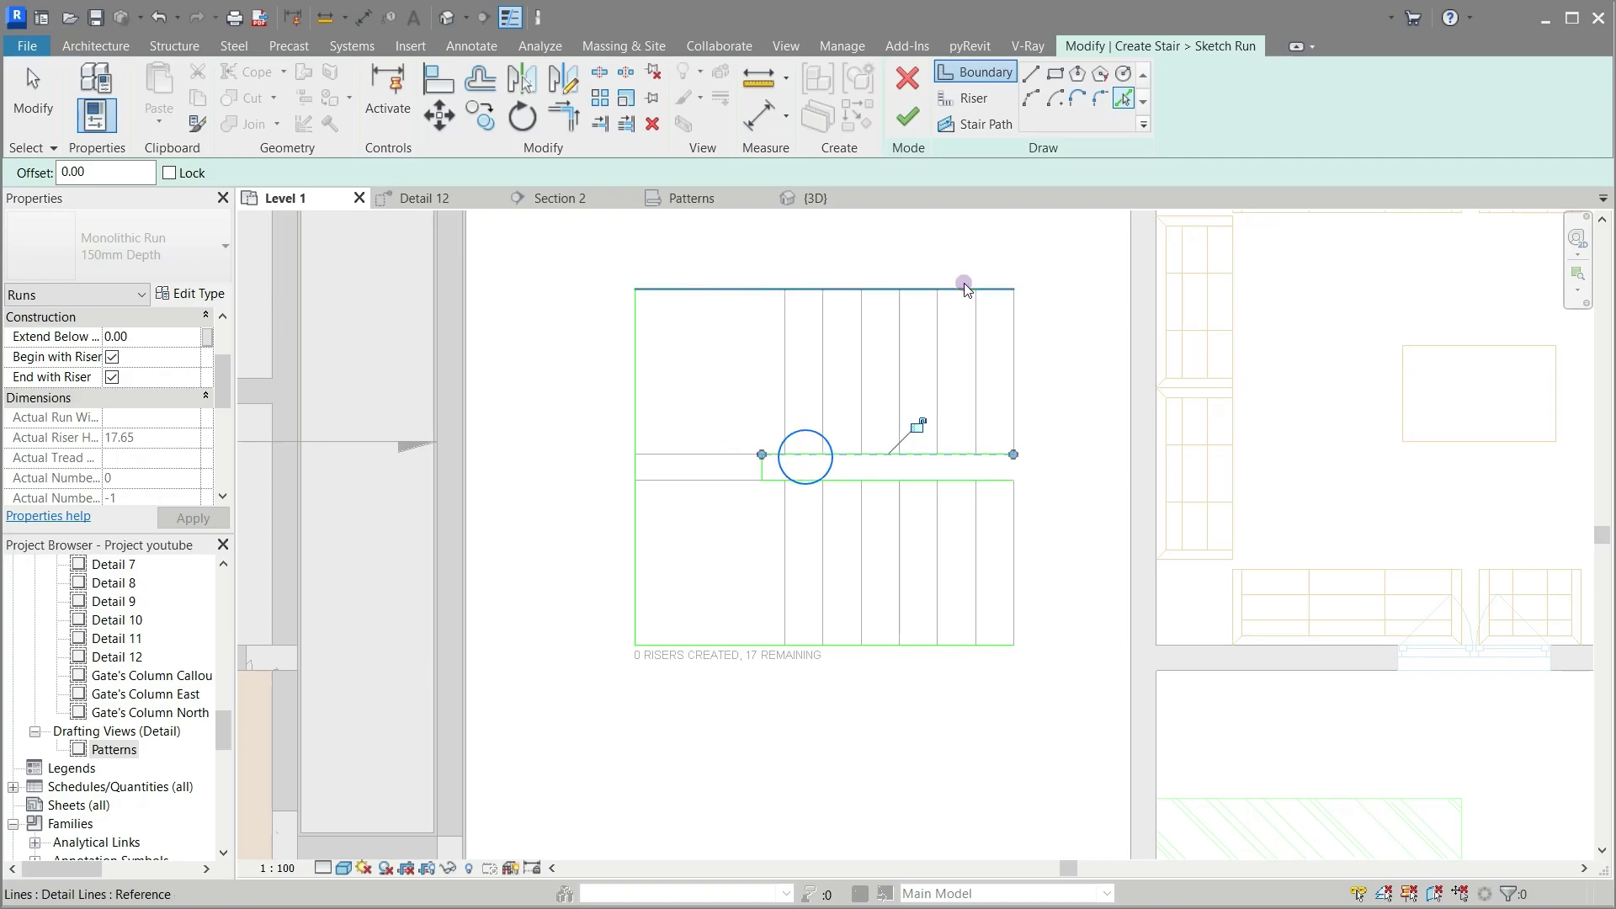
Step: Define the lower flight's seven risers from its step lines, working from the right edge to the landing
left_click(970, 103)
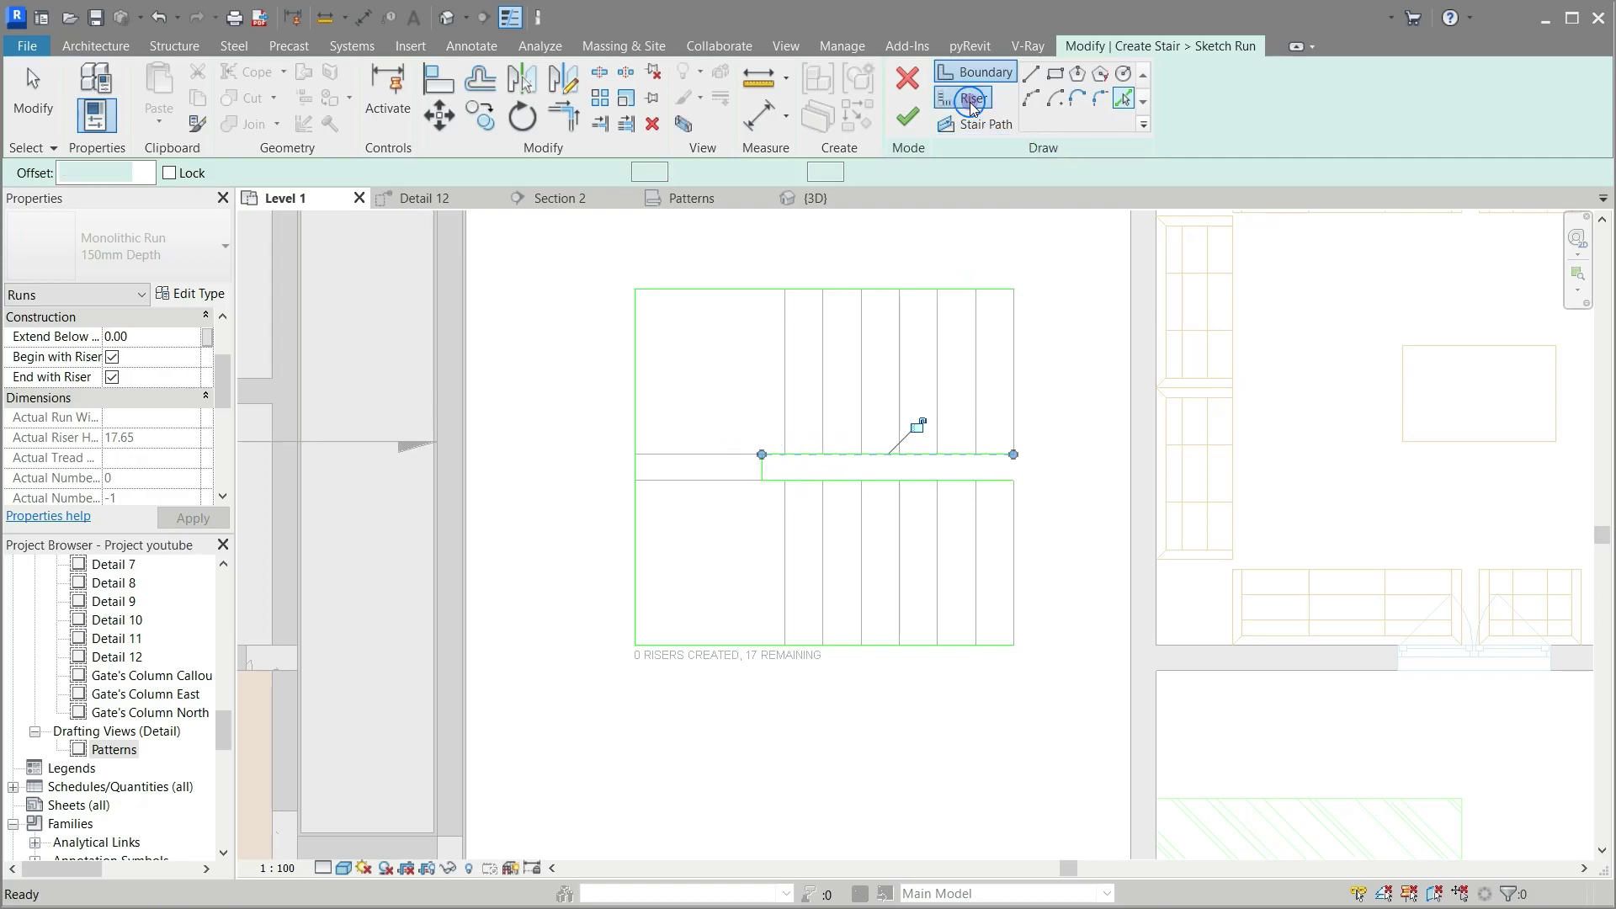
left_click(1124, 101)
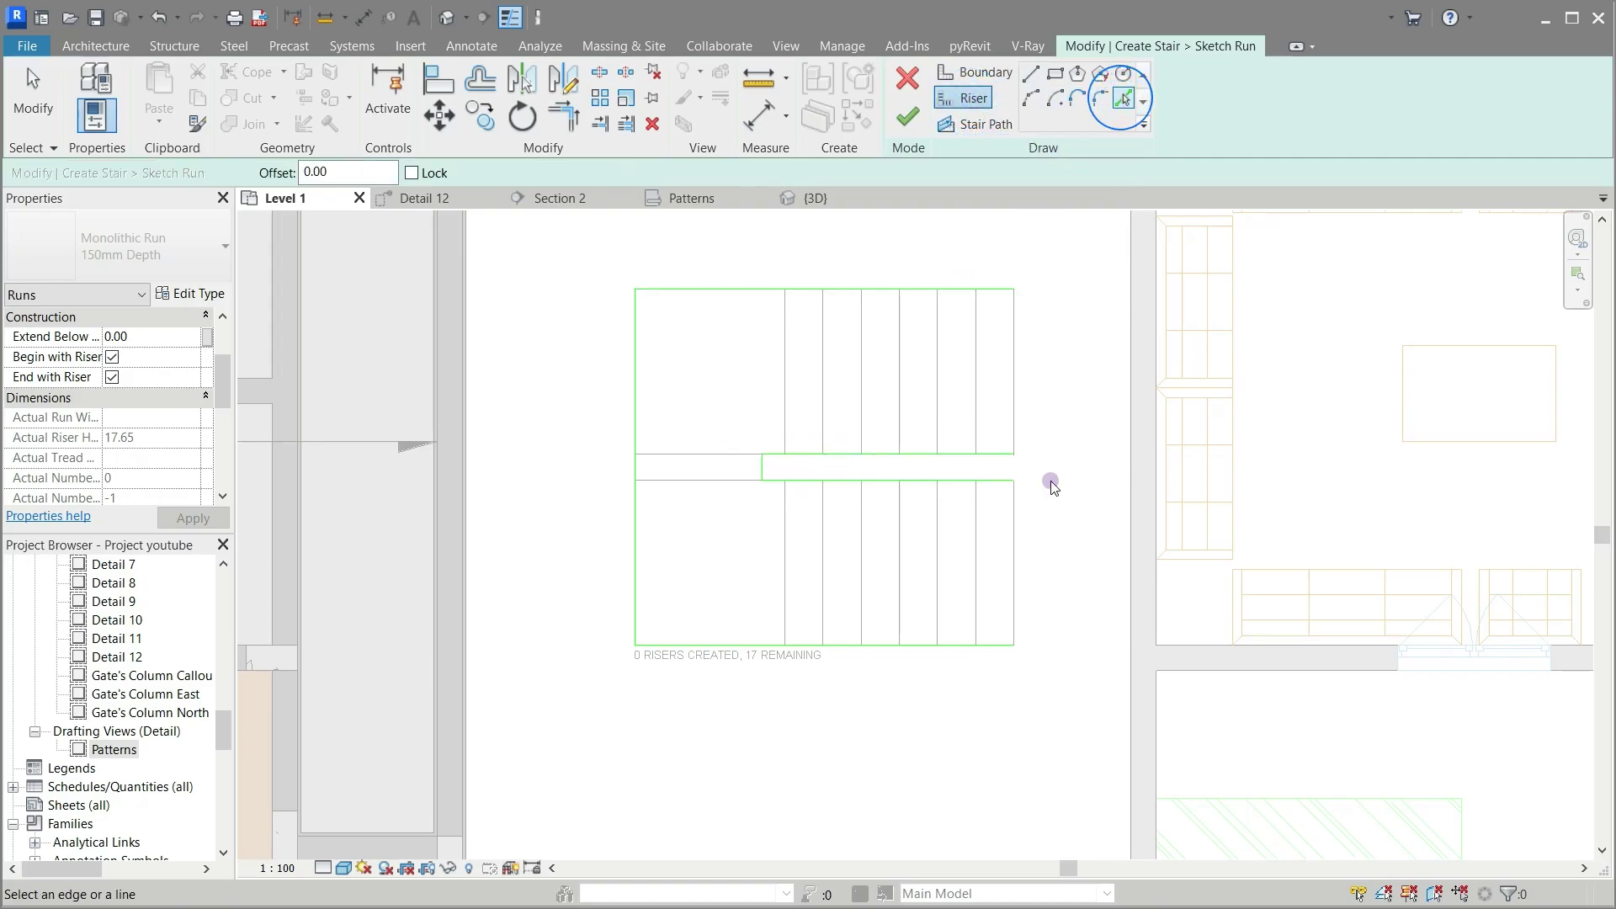
left_click(1018, 562)
left_click(977, 569)
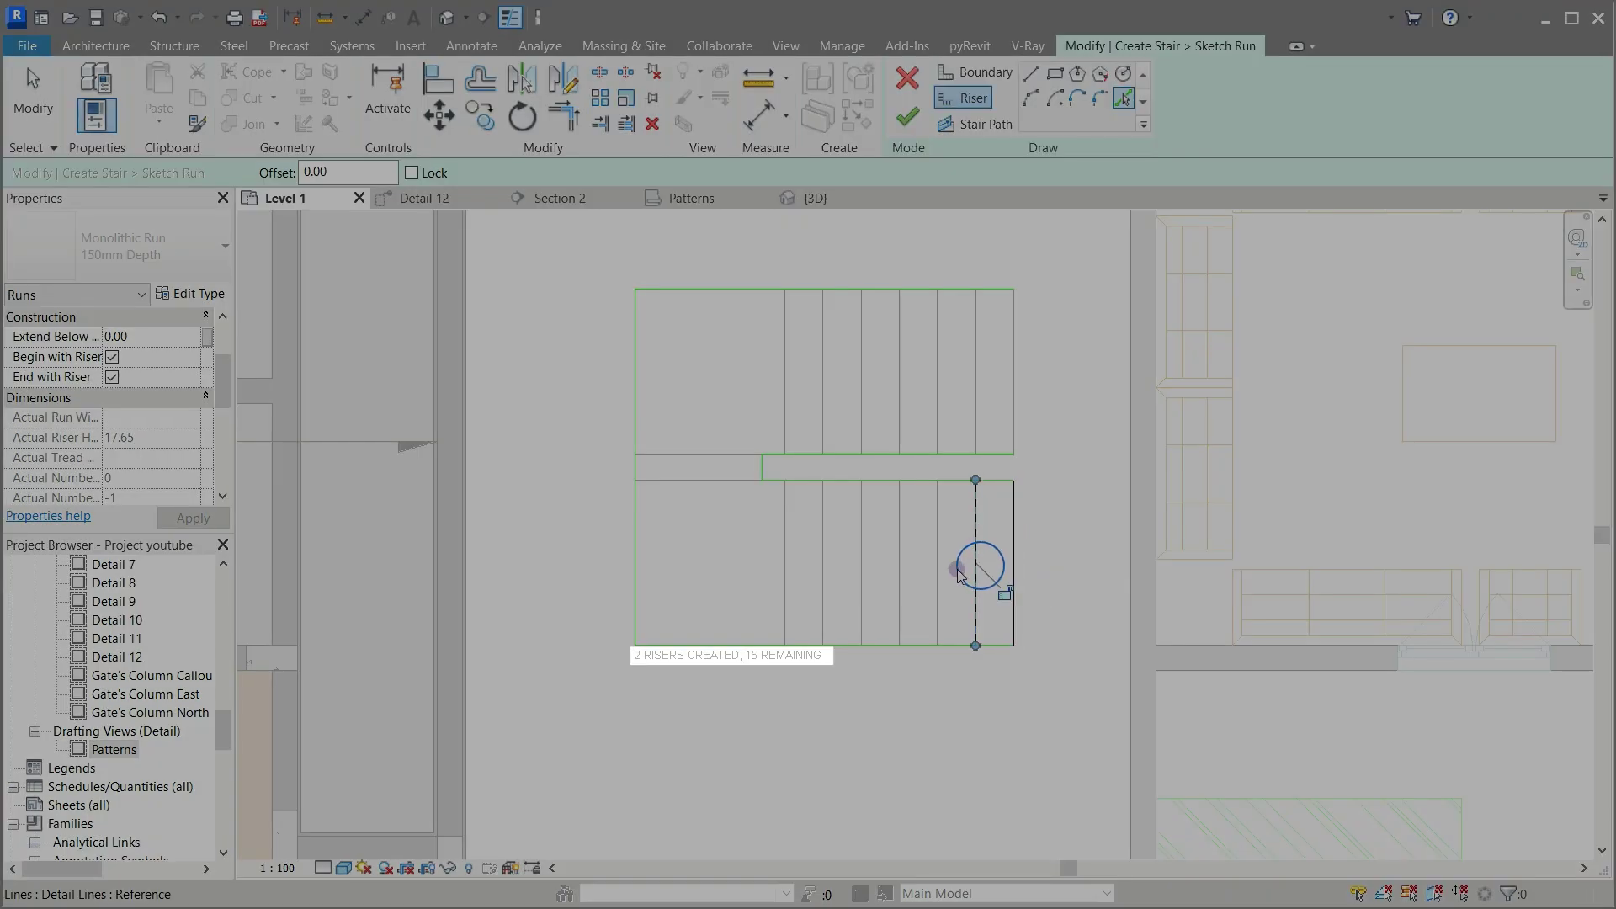
left_click(938, 572)
left_click(900, 579)
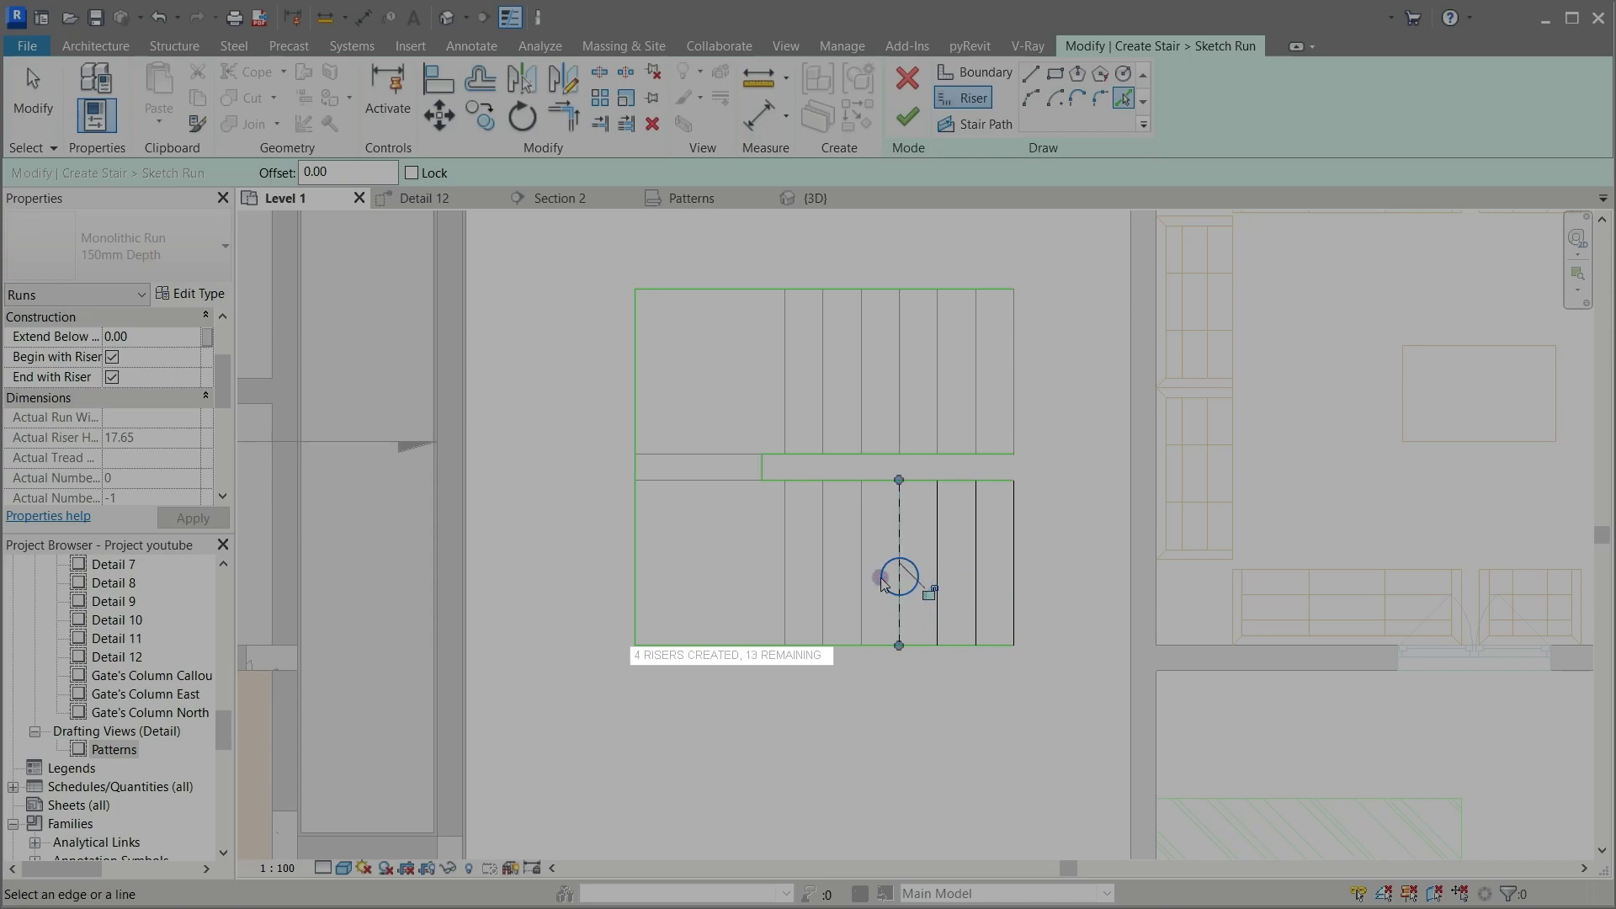
left_click(861, 581)
left_click(823, 584)
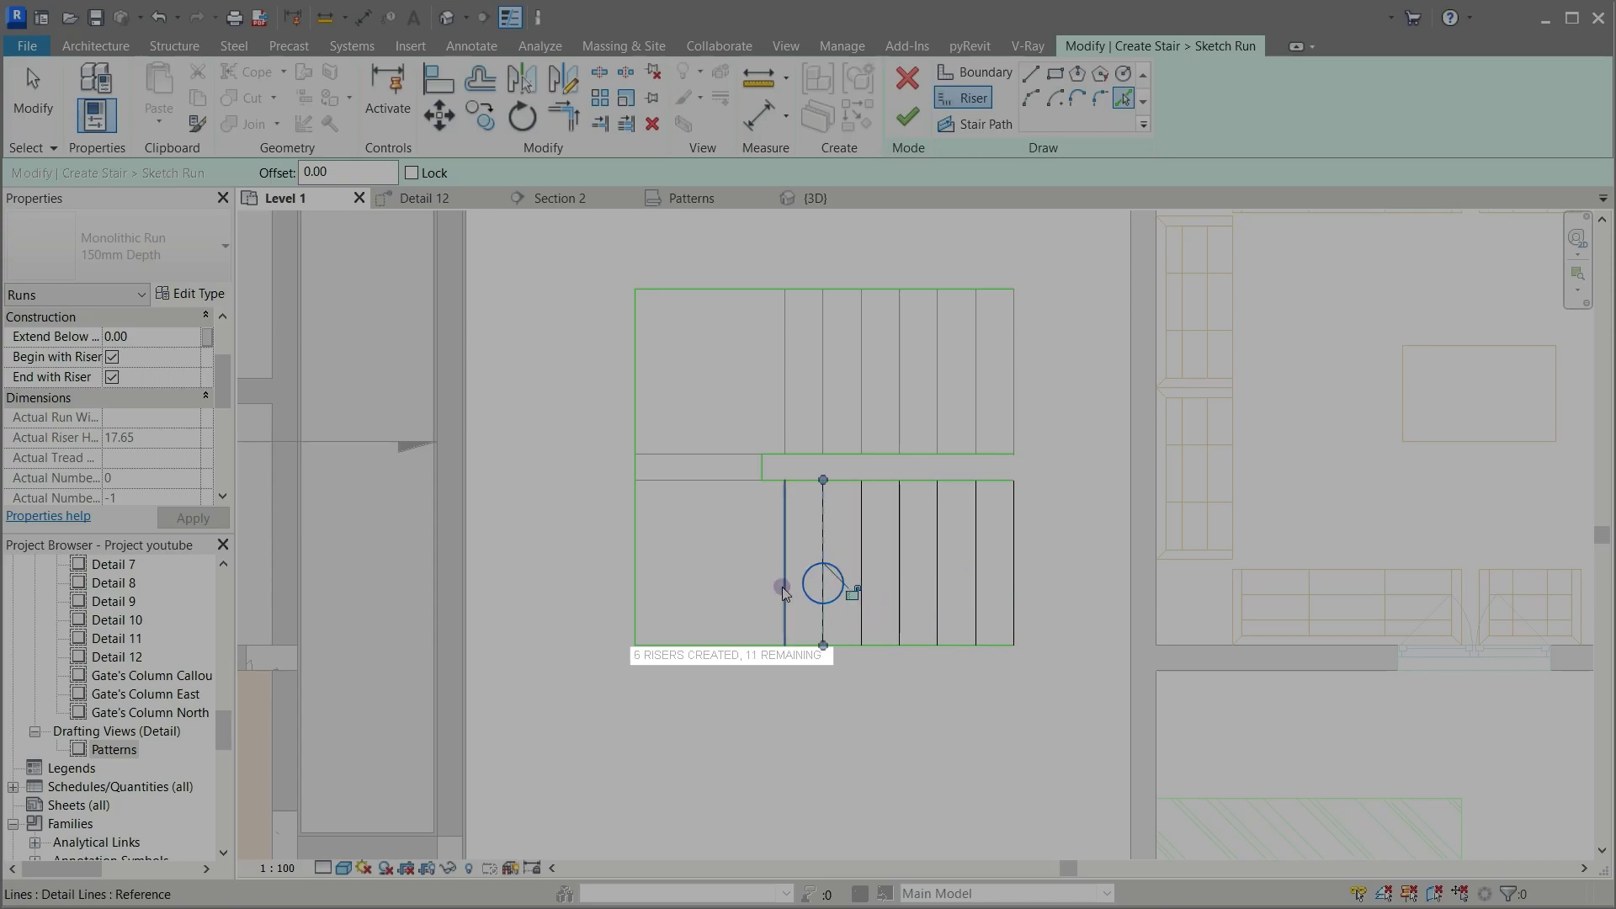
left_click(784, 585)
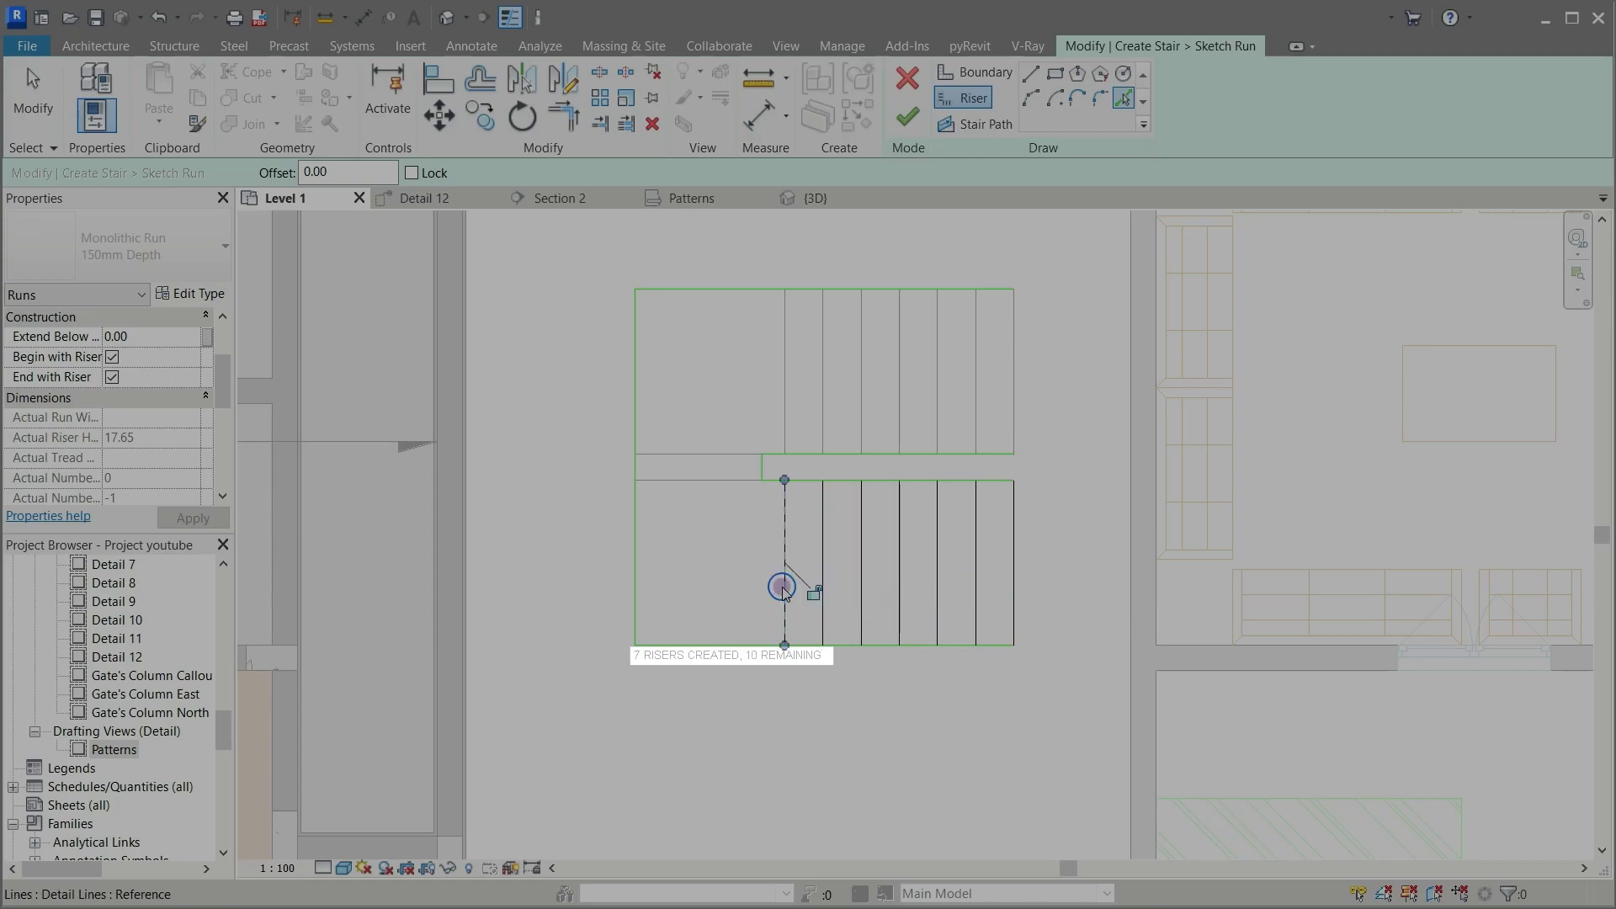
Step: Define further risers from the two horizontal landing lines and the upper flight's seven step lines, ending at the right edge
left_click(673, 484)
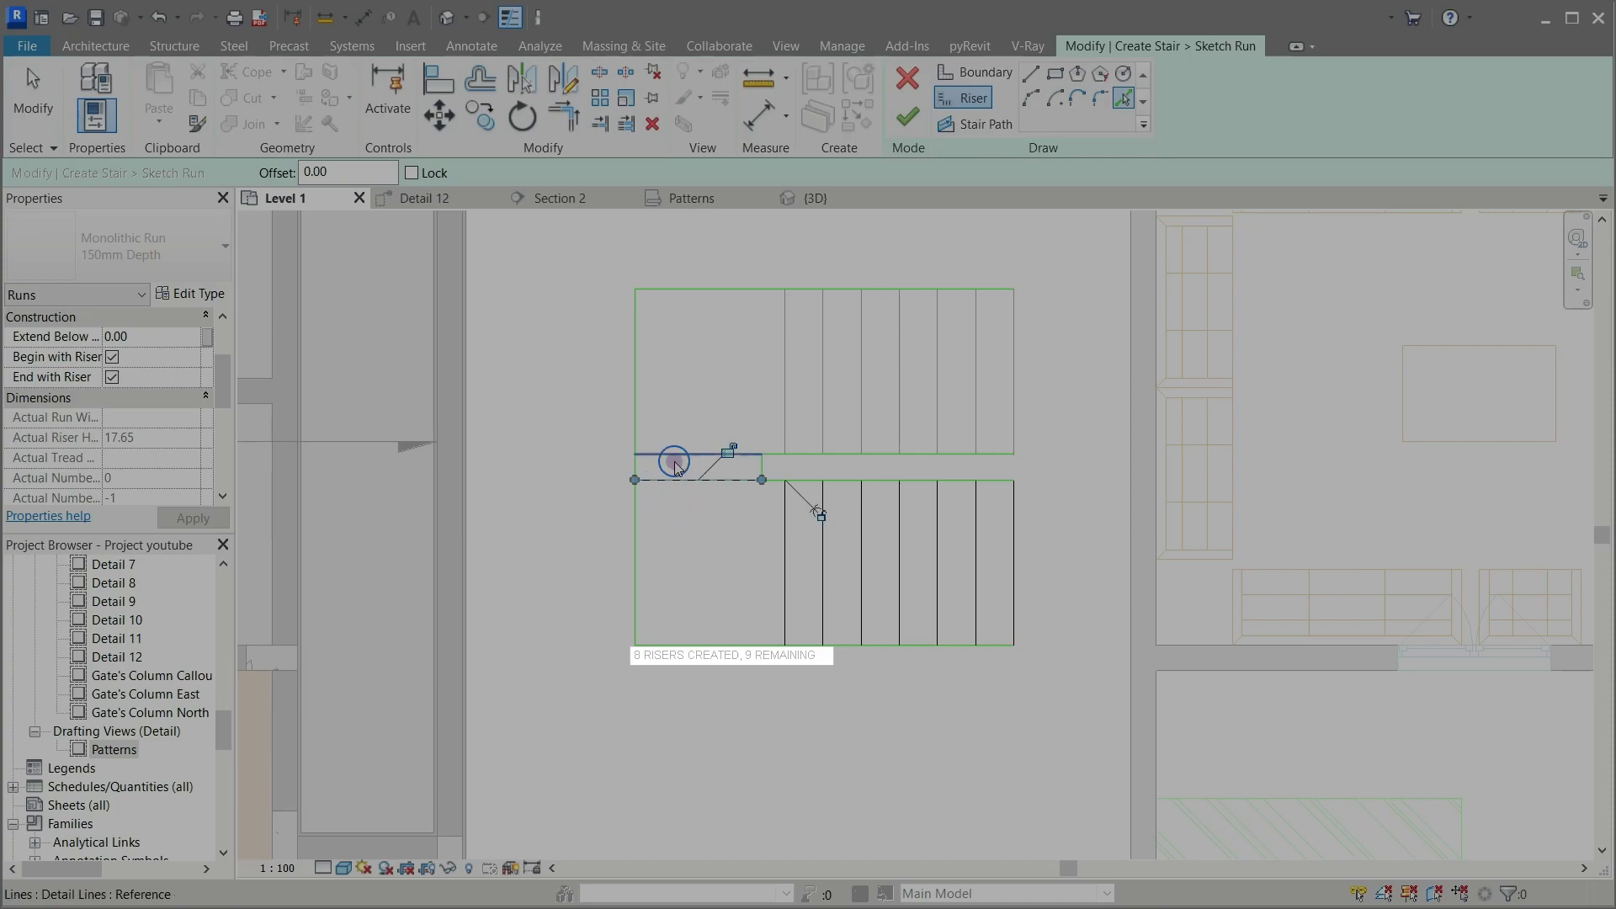
left_click(674, 460)
left_click(783, 341)
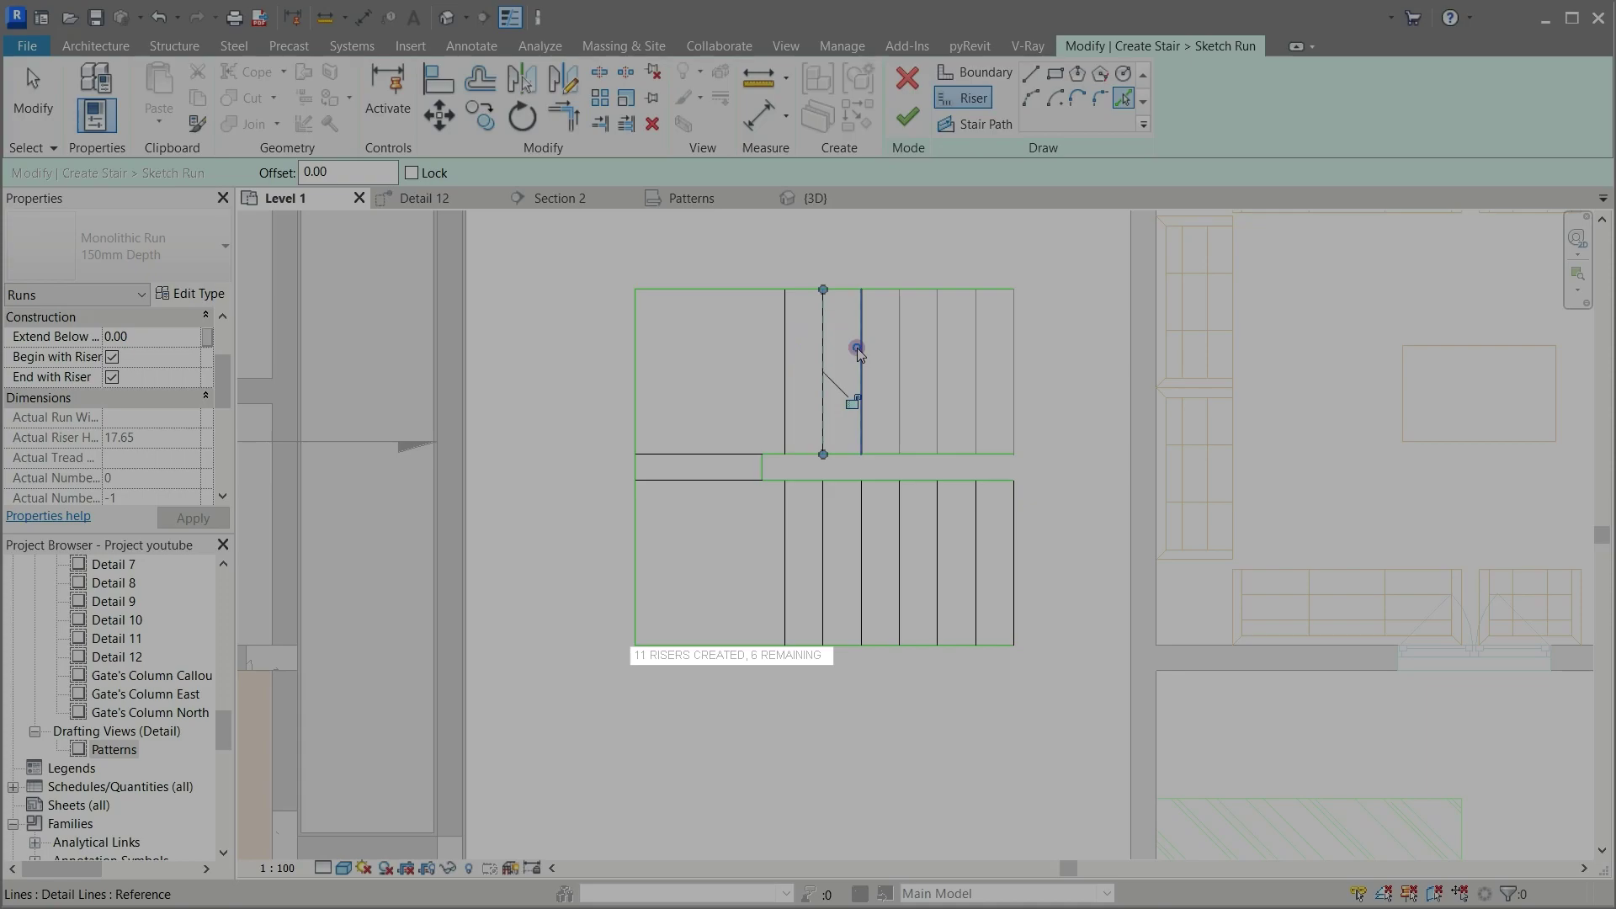
left_click(899, 356)
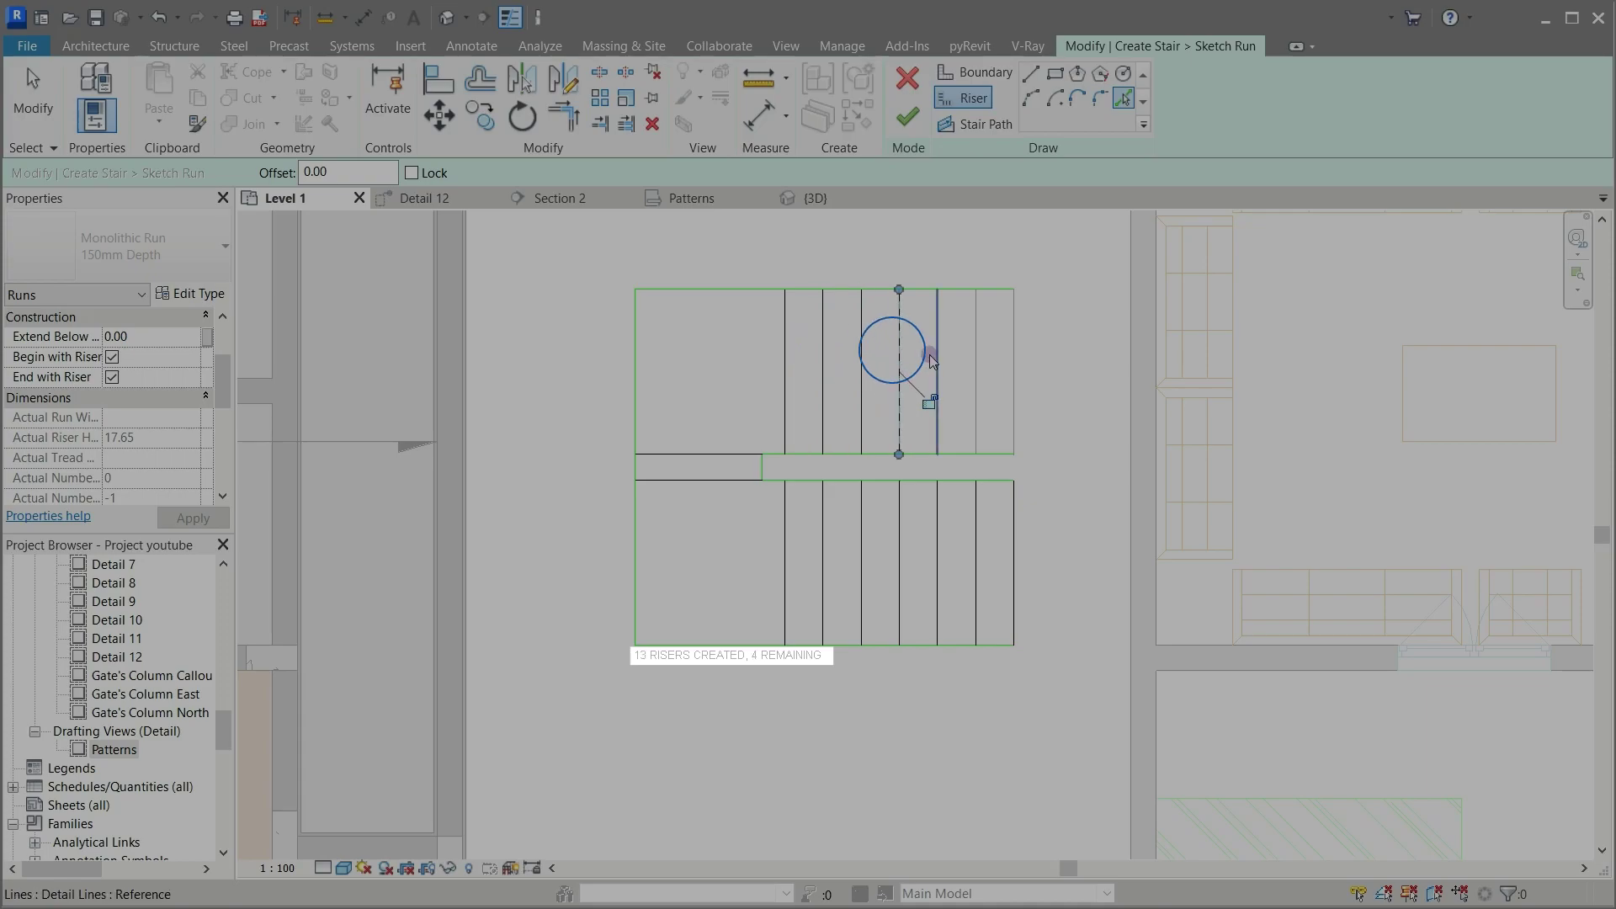
left_click(937, 355)
left_click(976, 355)
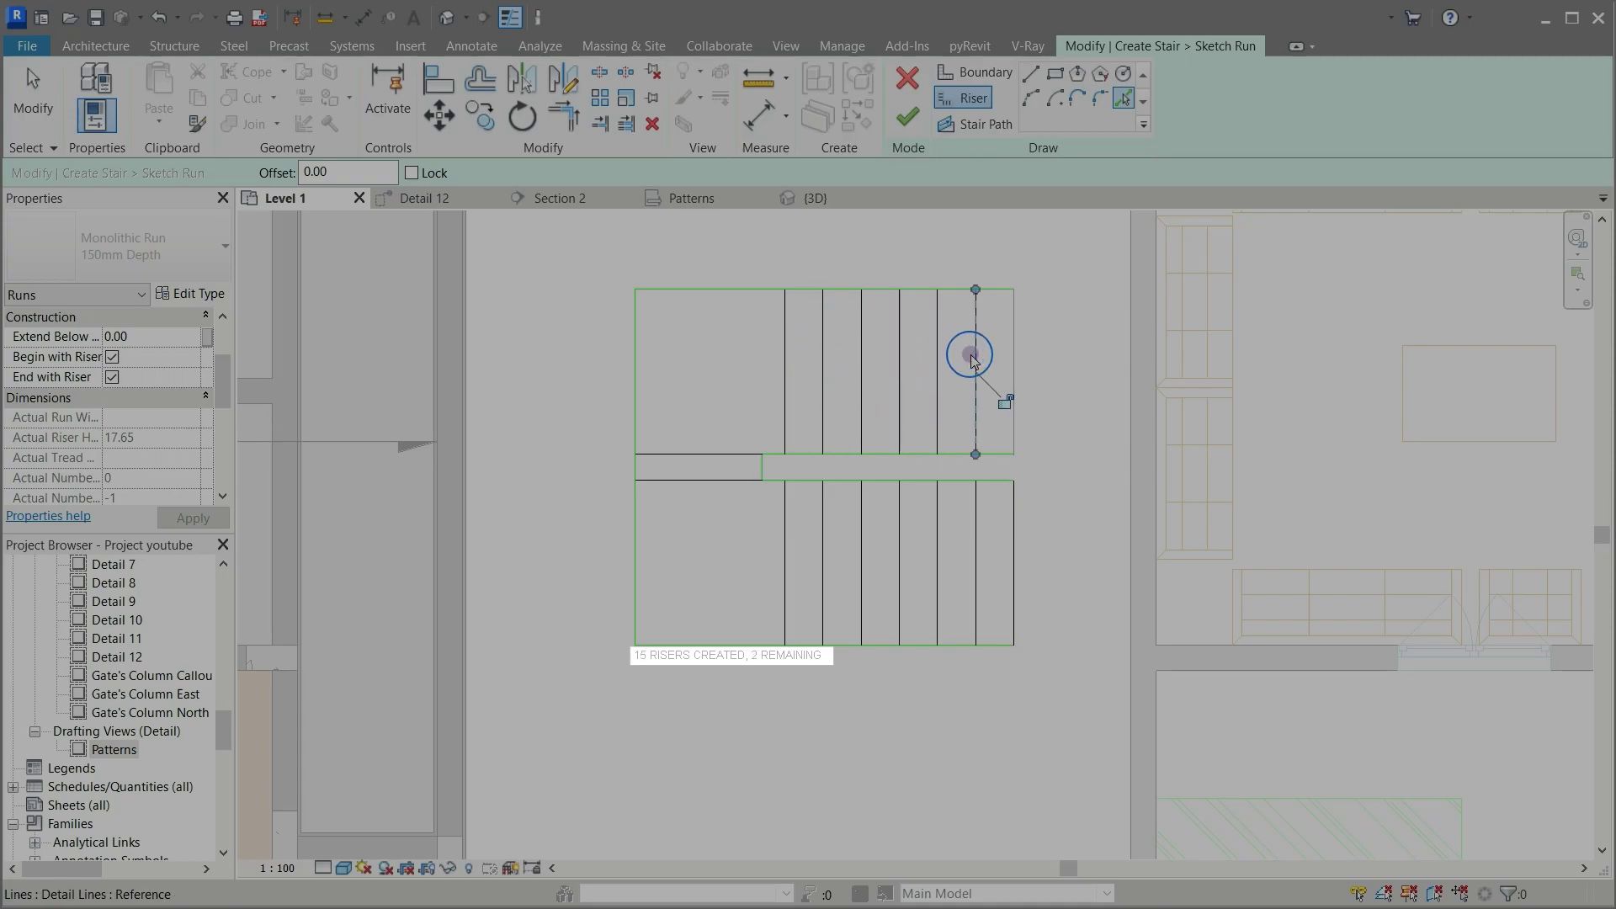
left_click(1009, 354)
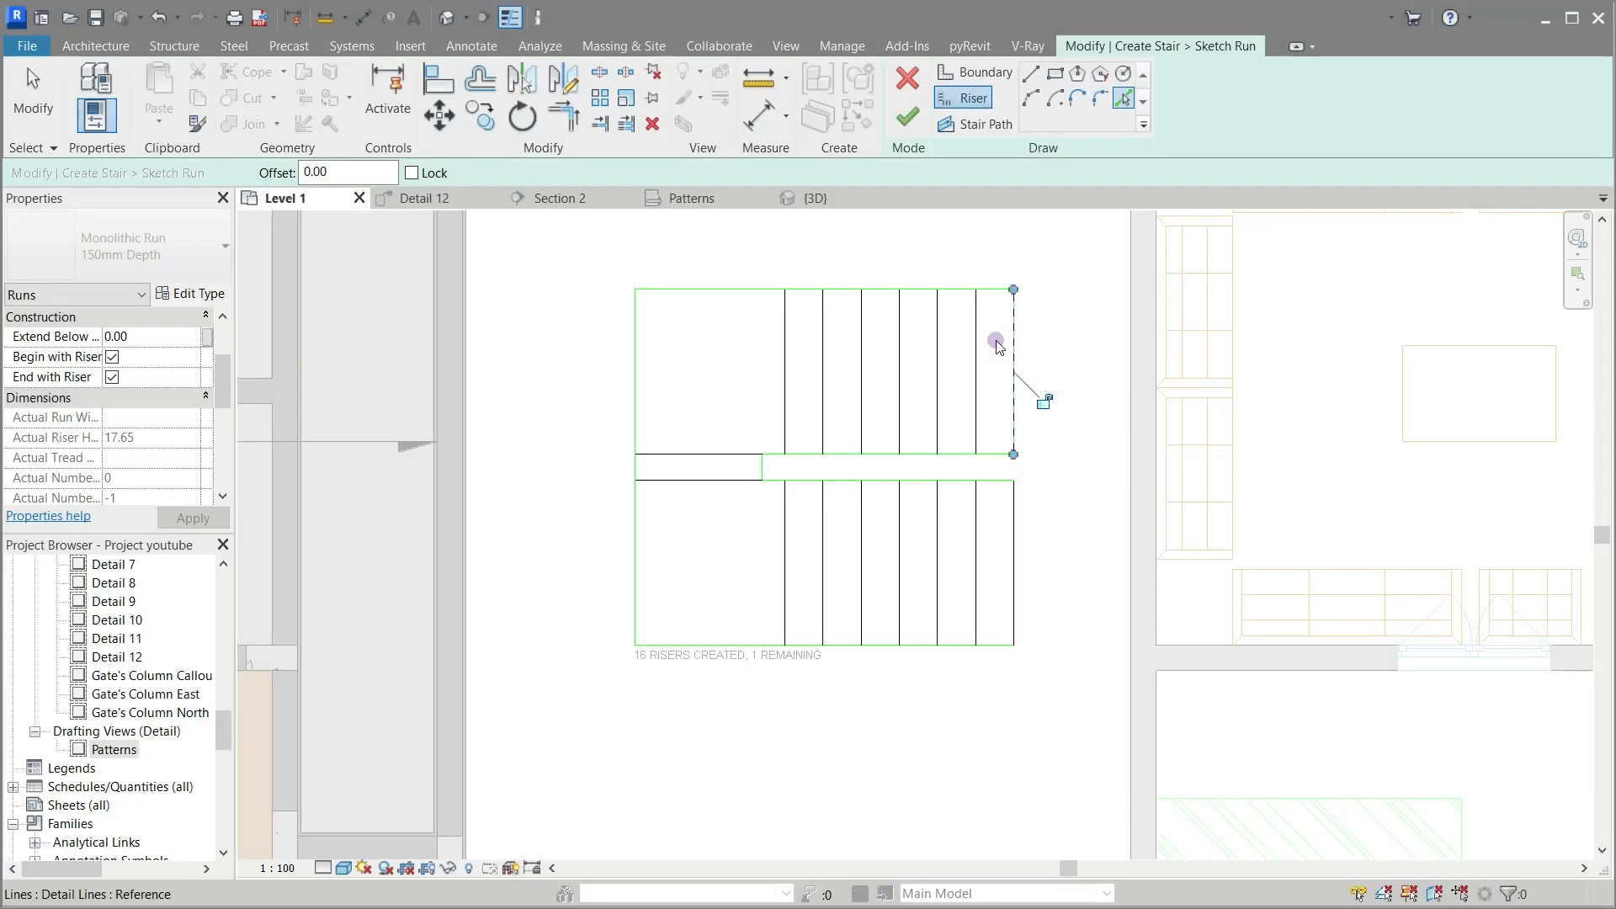
Step: Sketch the stair path through the lower flight's mid-width, diagonally to the lower landing line's midpoint, and straight across to the upper landing line
left_click(967, 124)
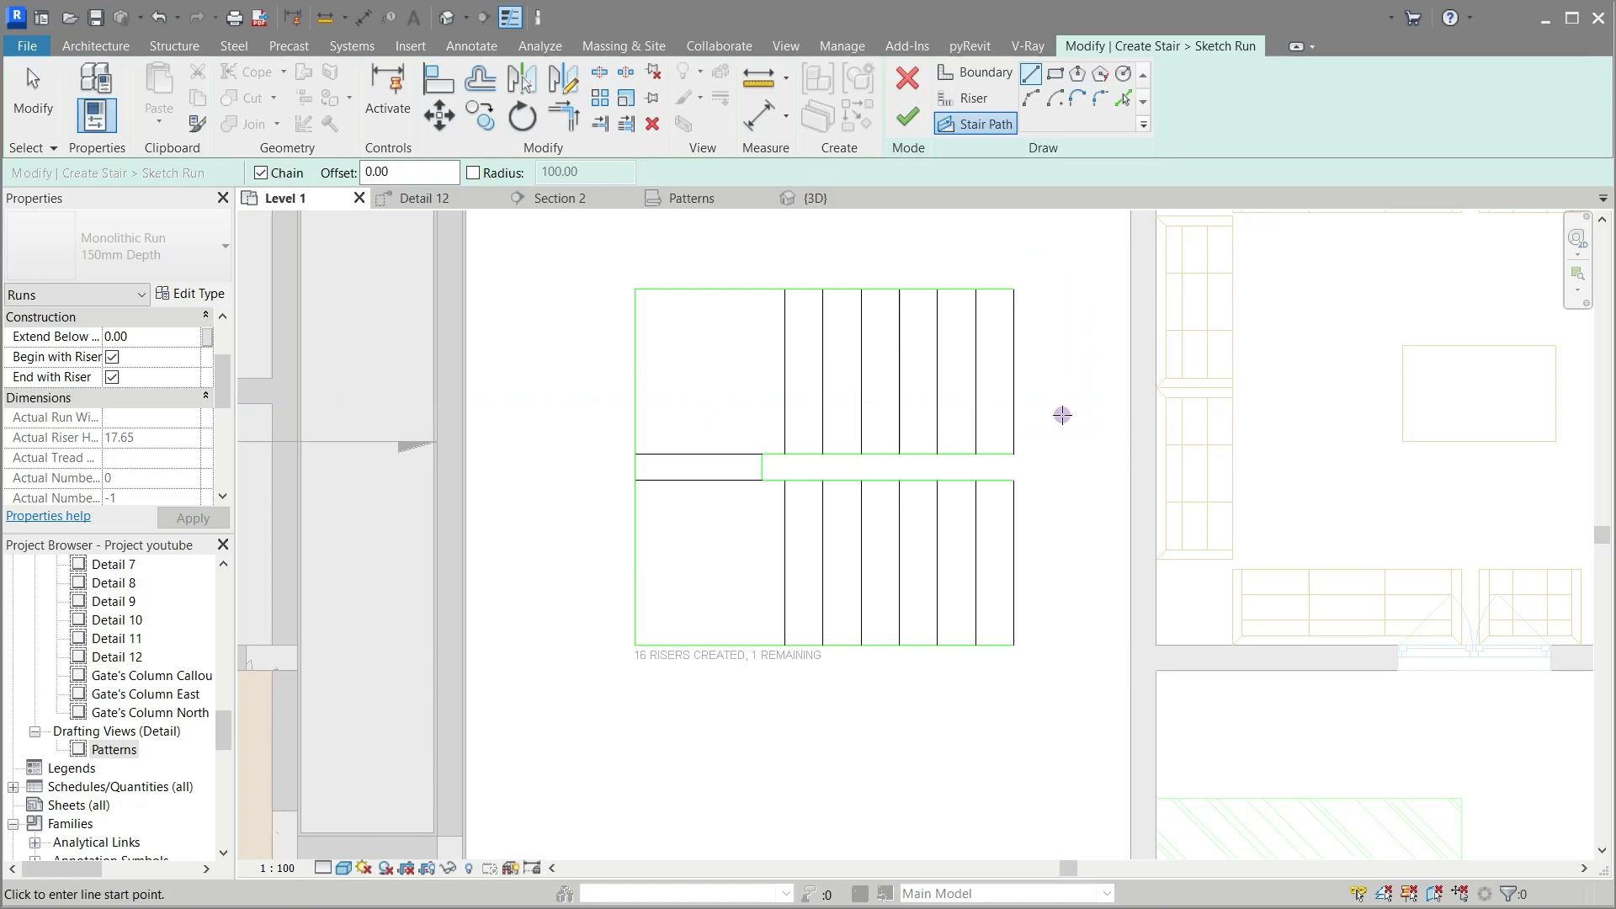
left_click(1014, 564)
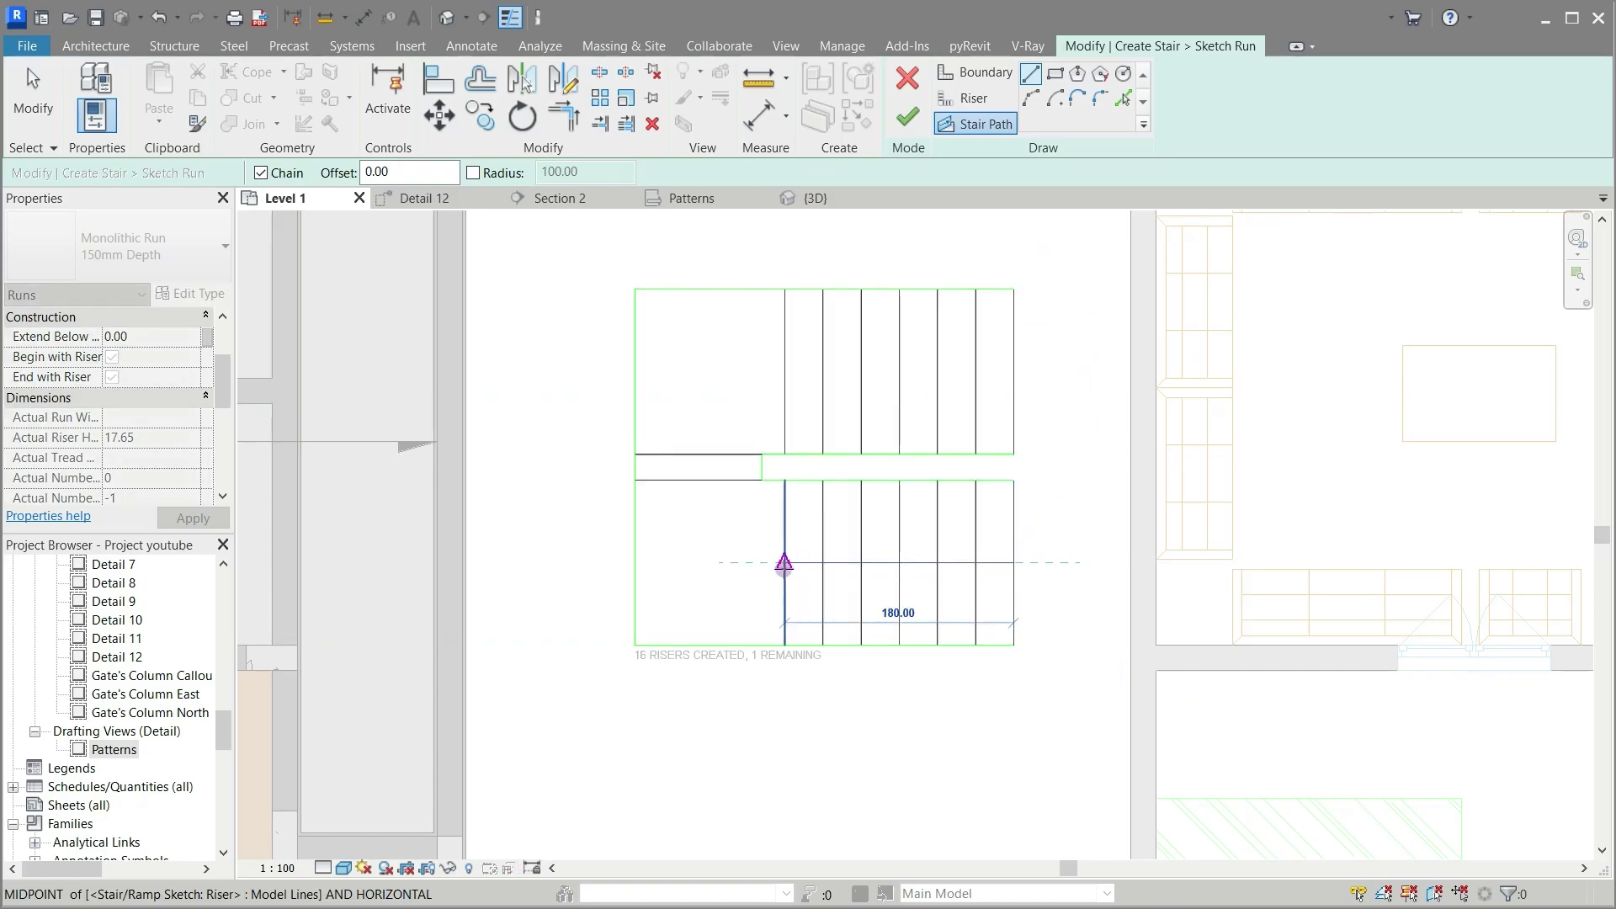
left_click(783, 563)
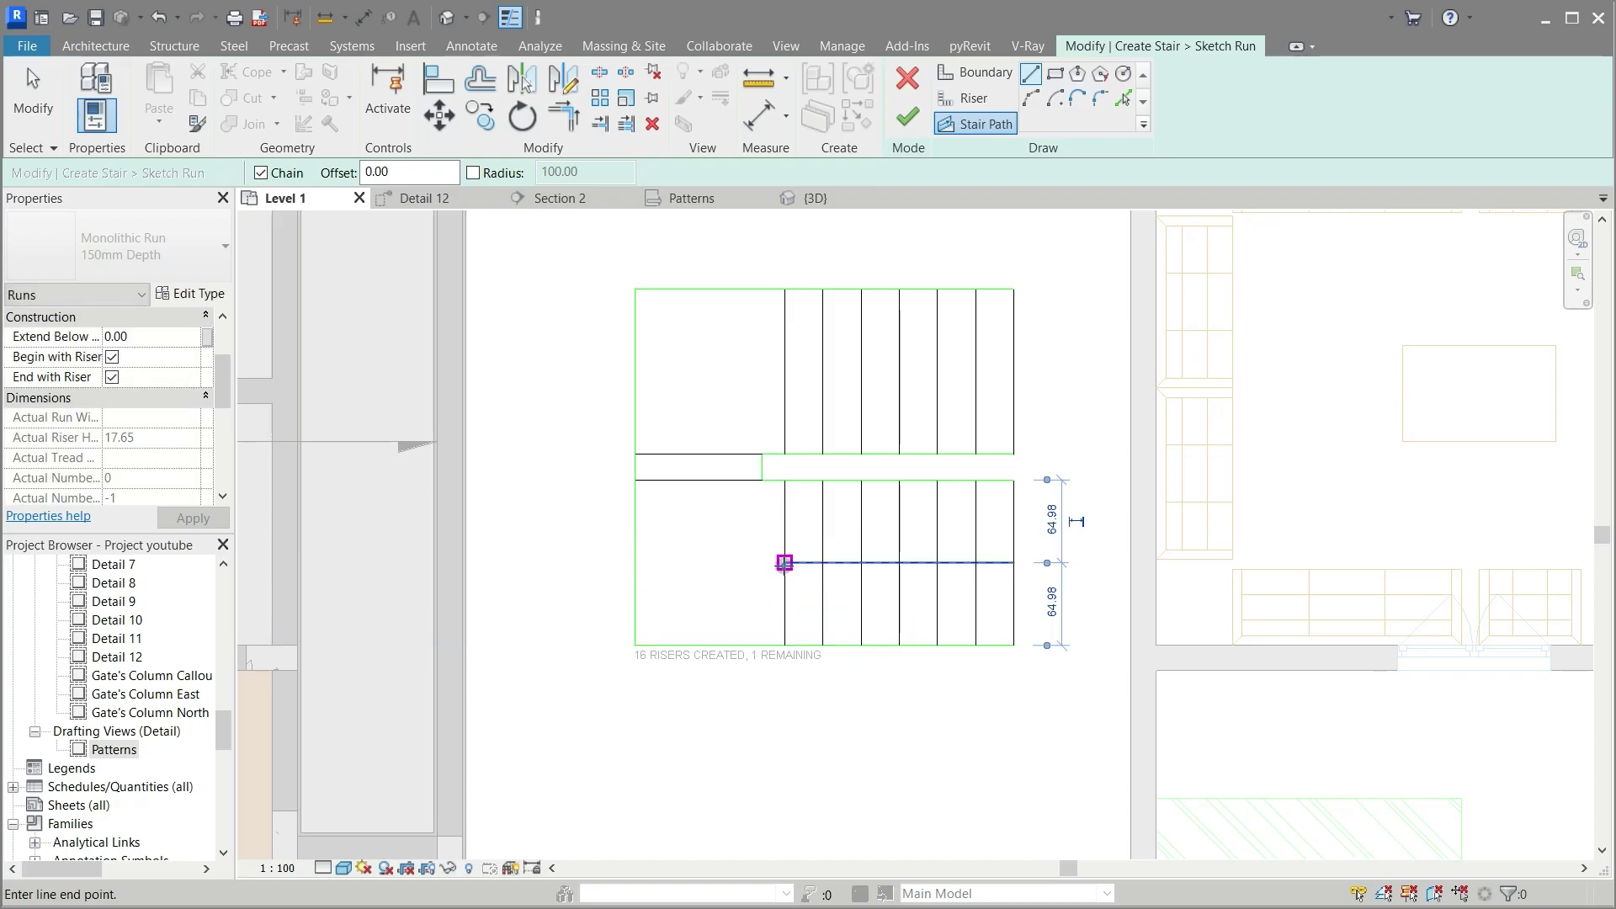
left_click(697, 479)
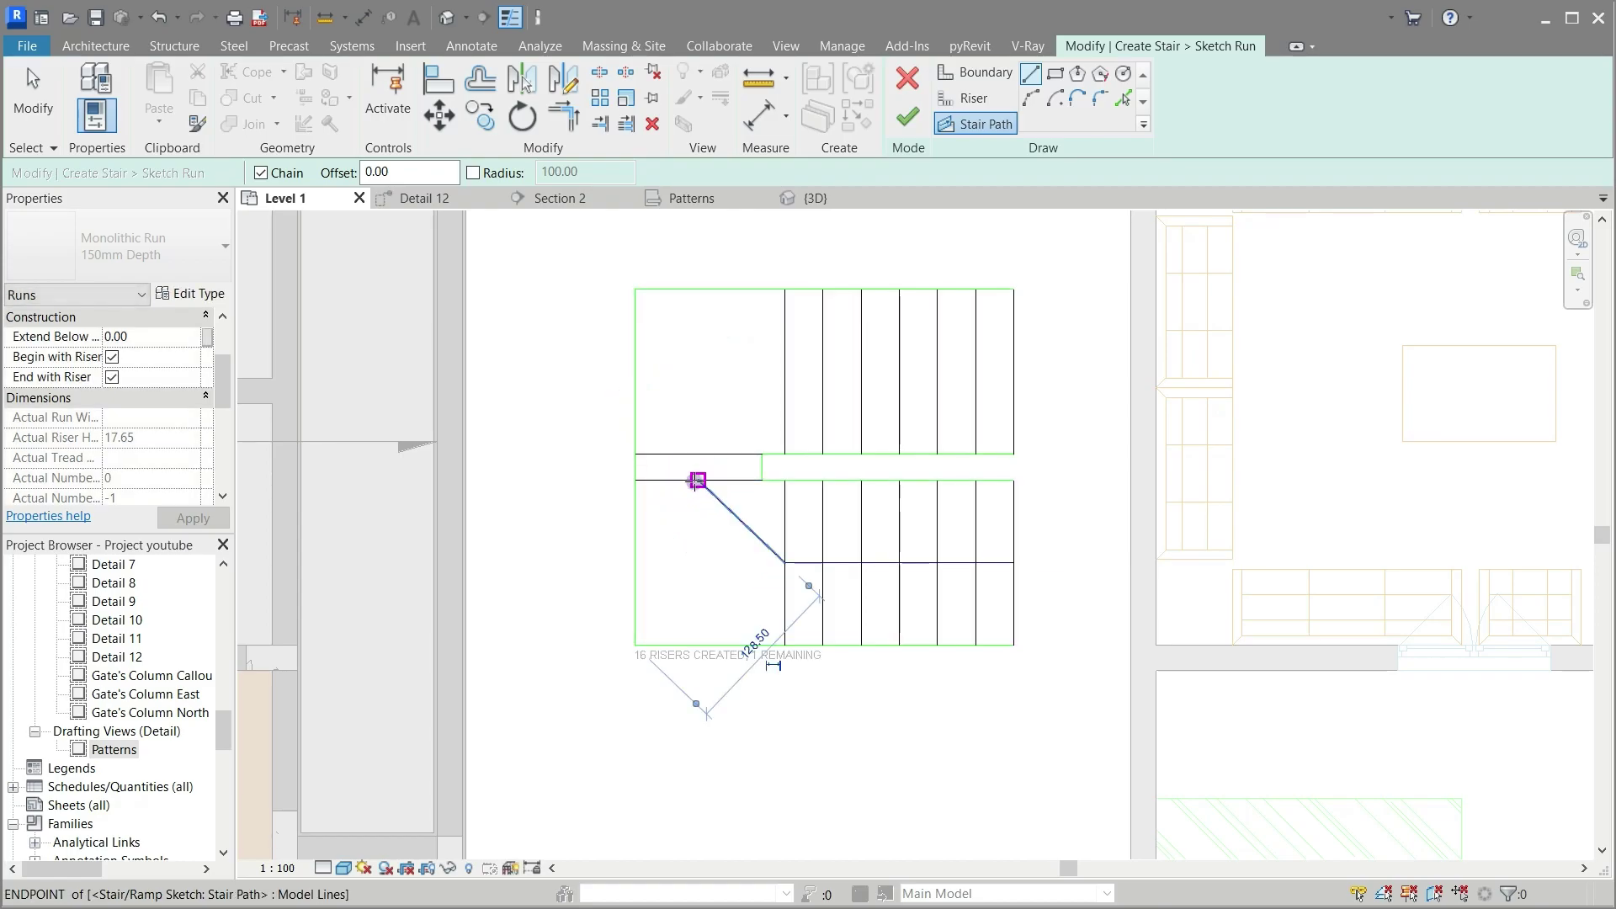
left_click(698, 480)
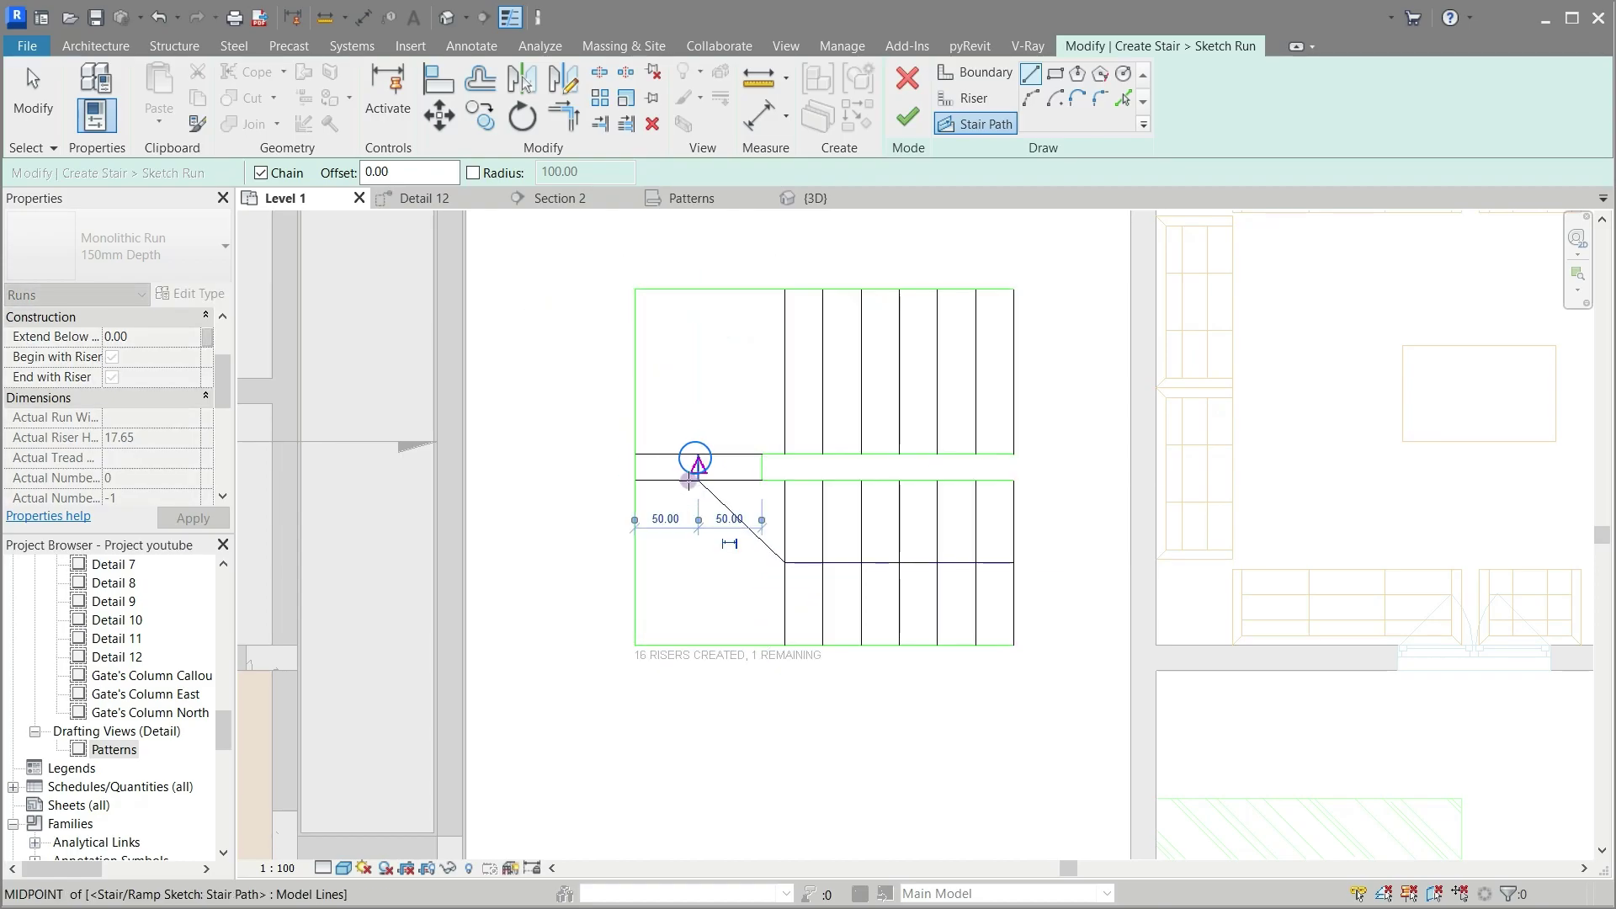
key("Escape")
Step: Continue the stair path diagonally from the upper landing line to the upper flight's first riser midpoint and horizontally to its last riser
left_click(698, 455)
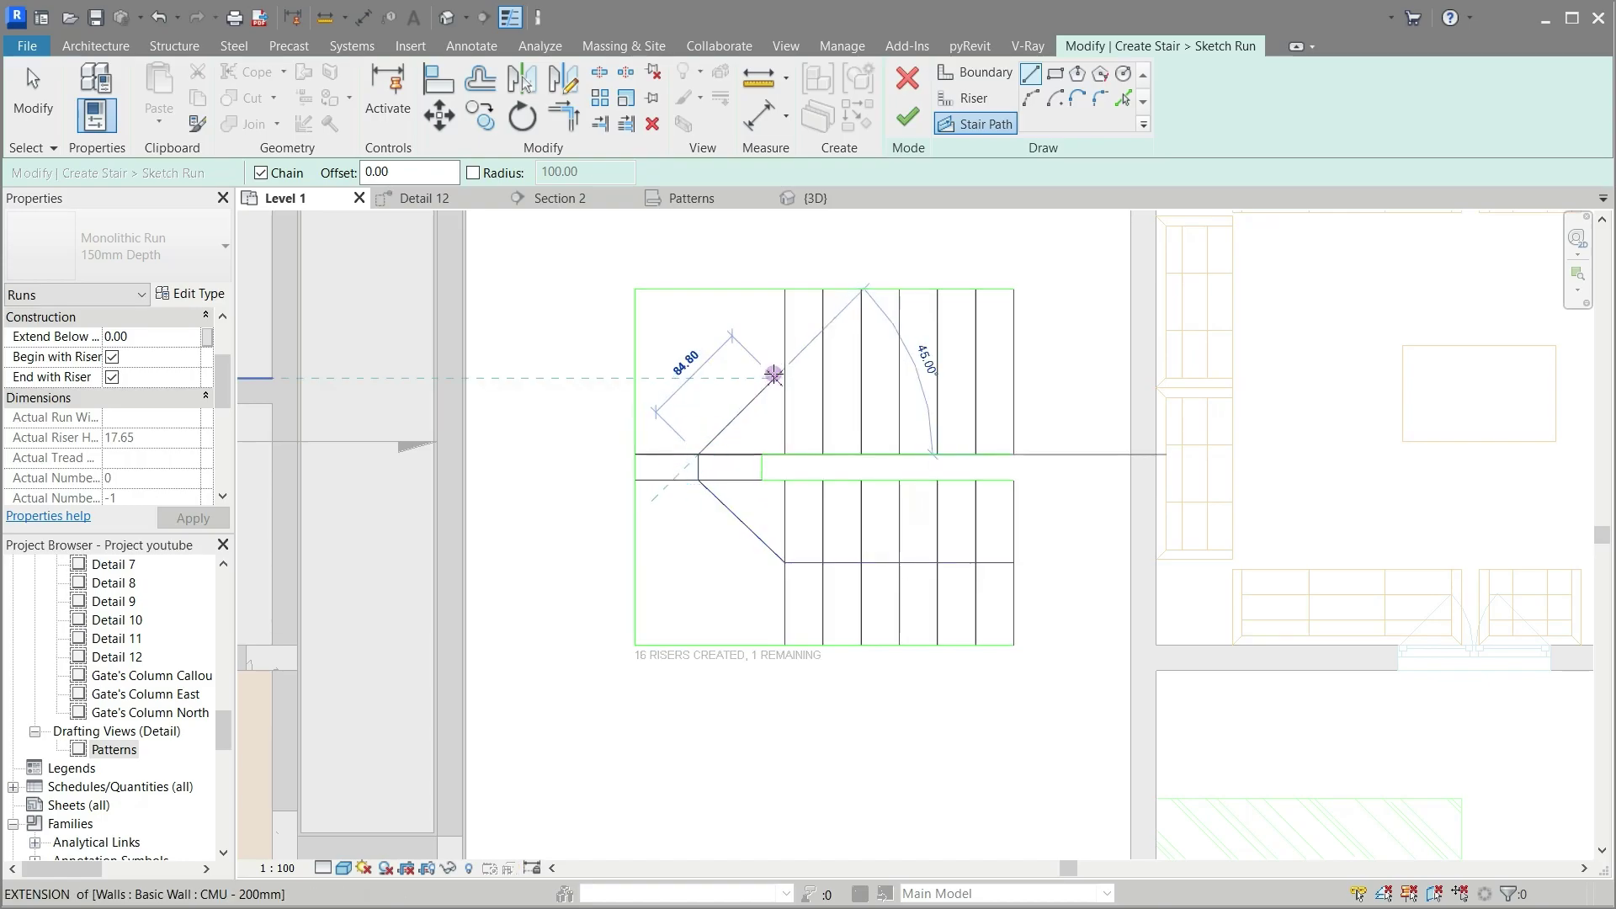
scroll(773, 375, "up", 3)
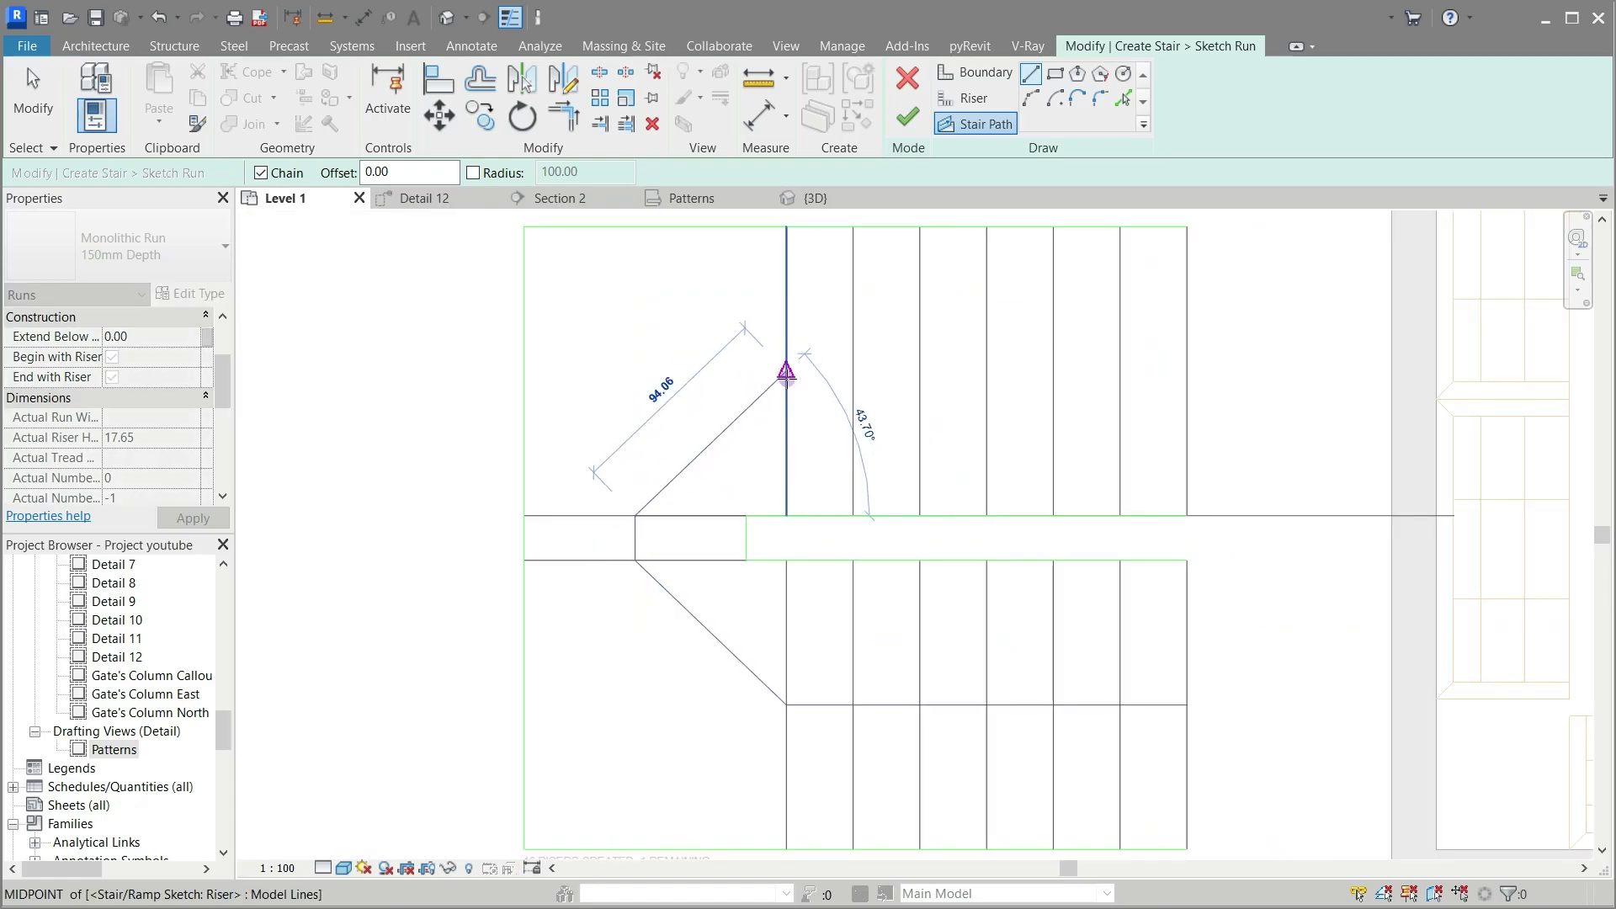
left_click(786, 373)
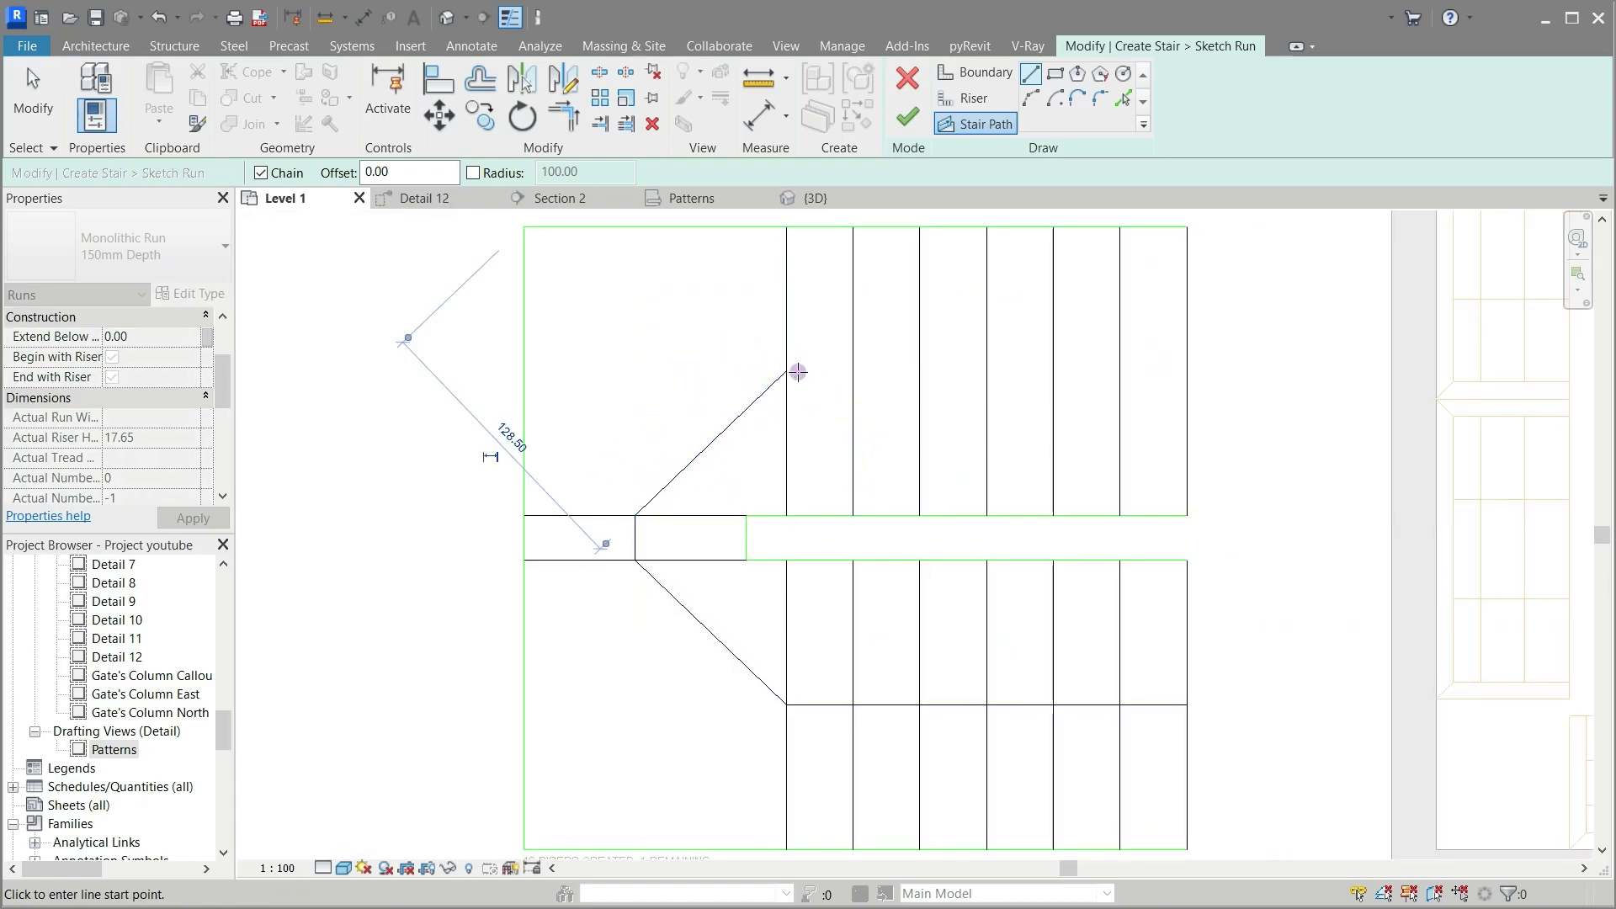
key("Escape")
left_click(786, 371)
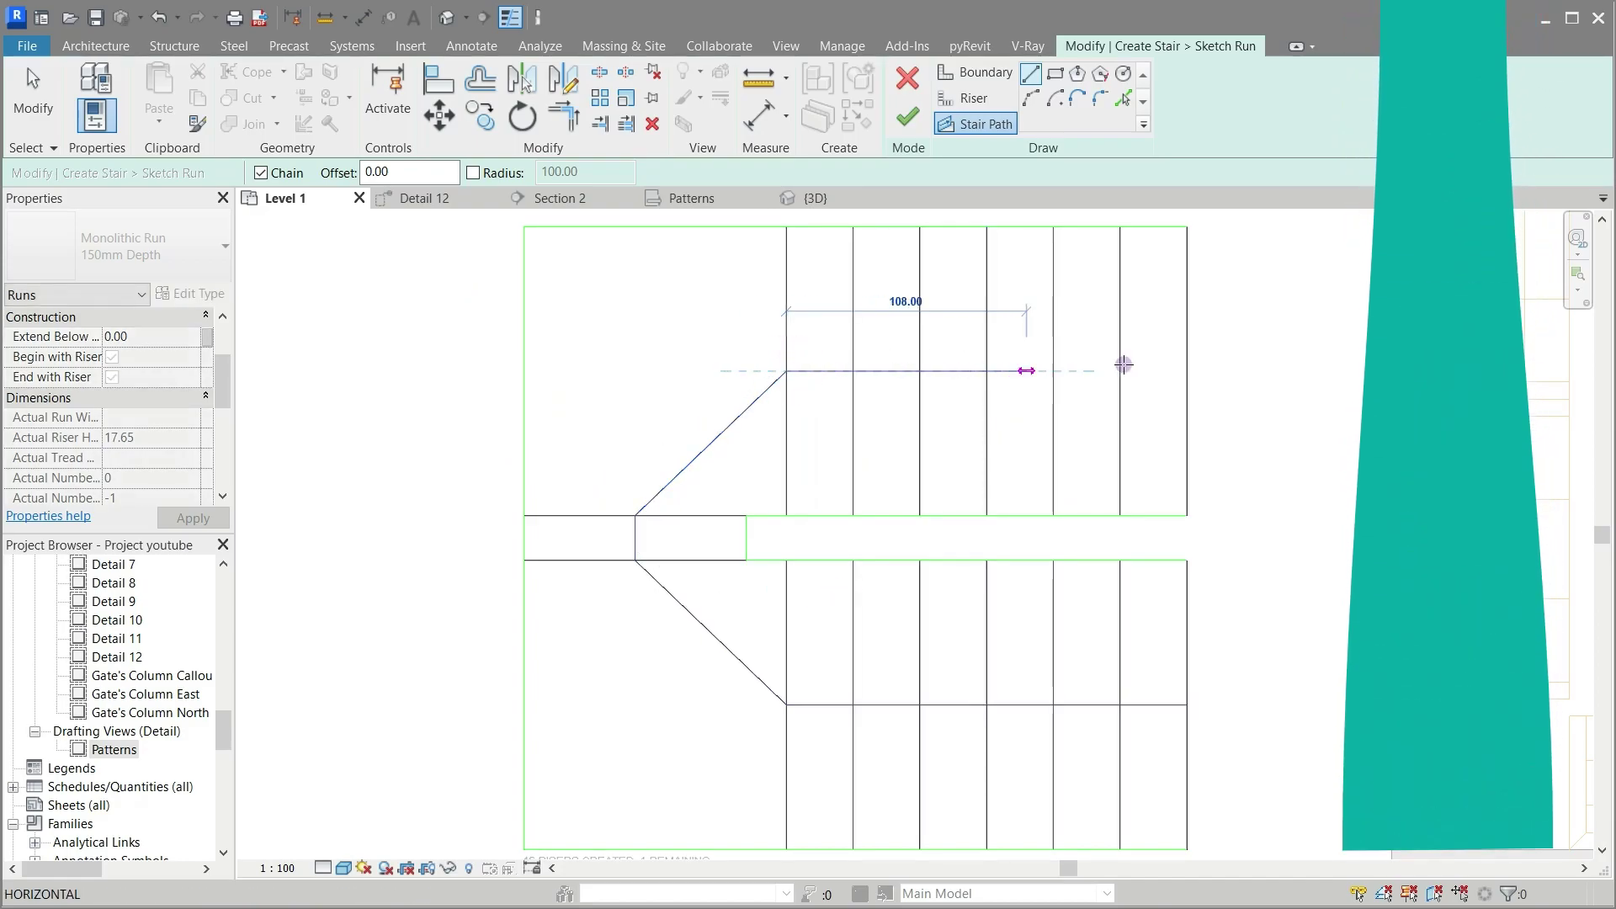
left_click(1187, 370)
key("Escape")
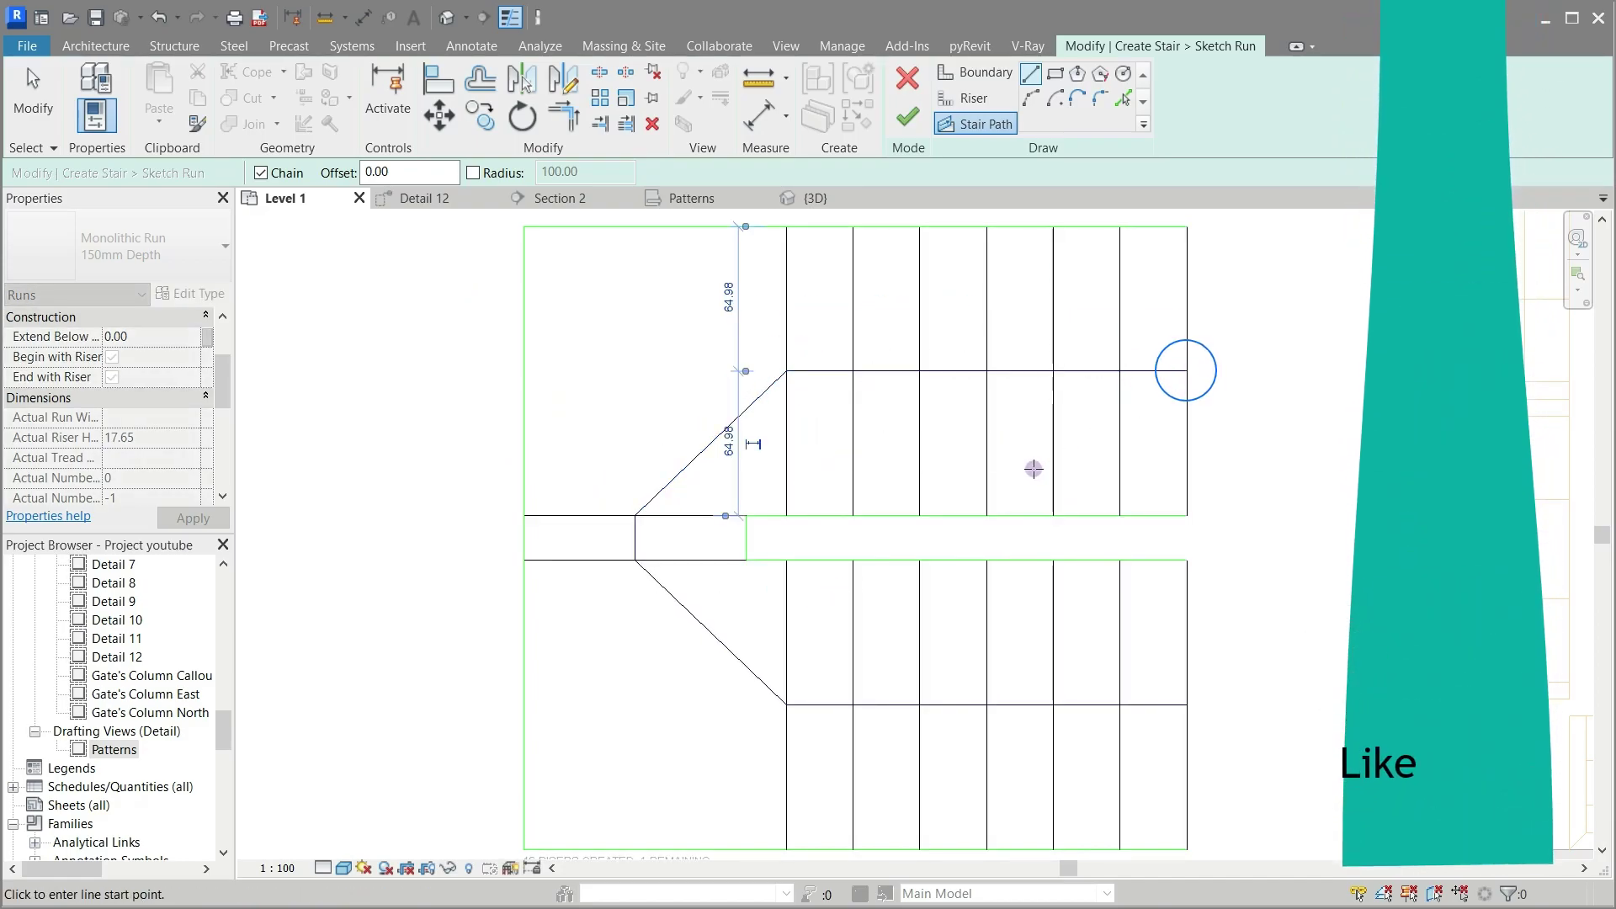
scroll(918, 454, "down", 2)
scroll(914, 457, "down", 1)
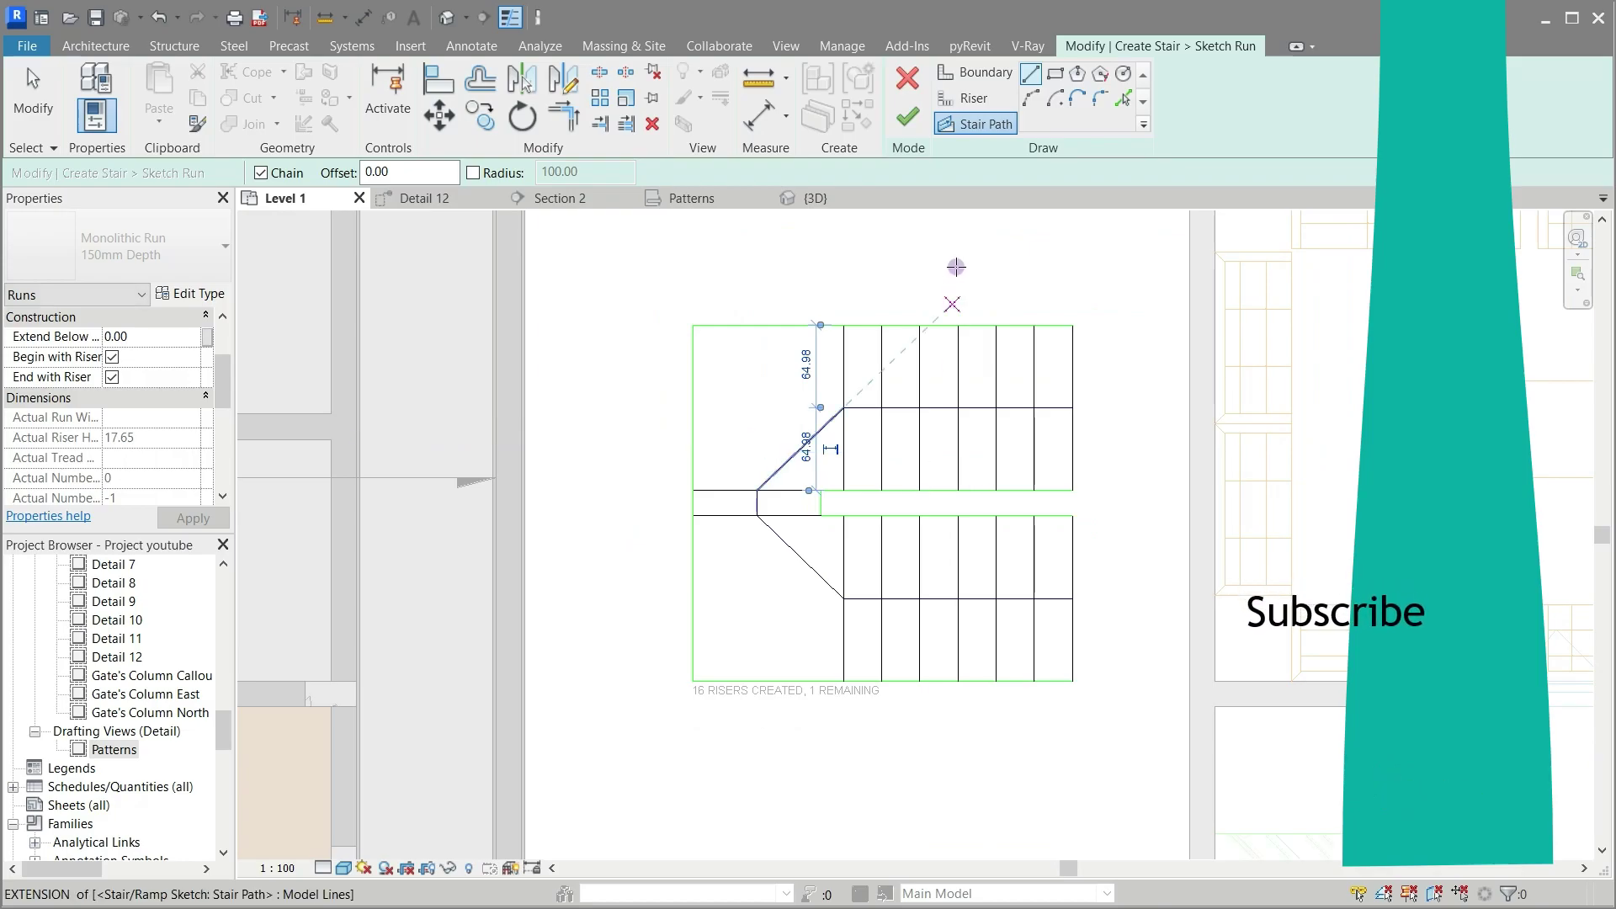
Step: Finish the sketched run and complete the stair with its direction flipped to ascend from the lower flight to the upper flight
left_click(902, 120)
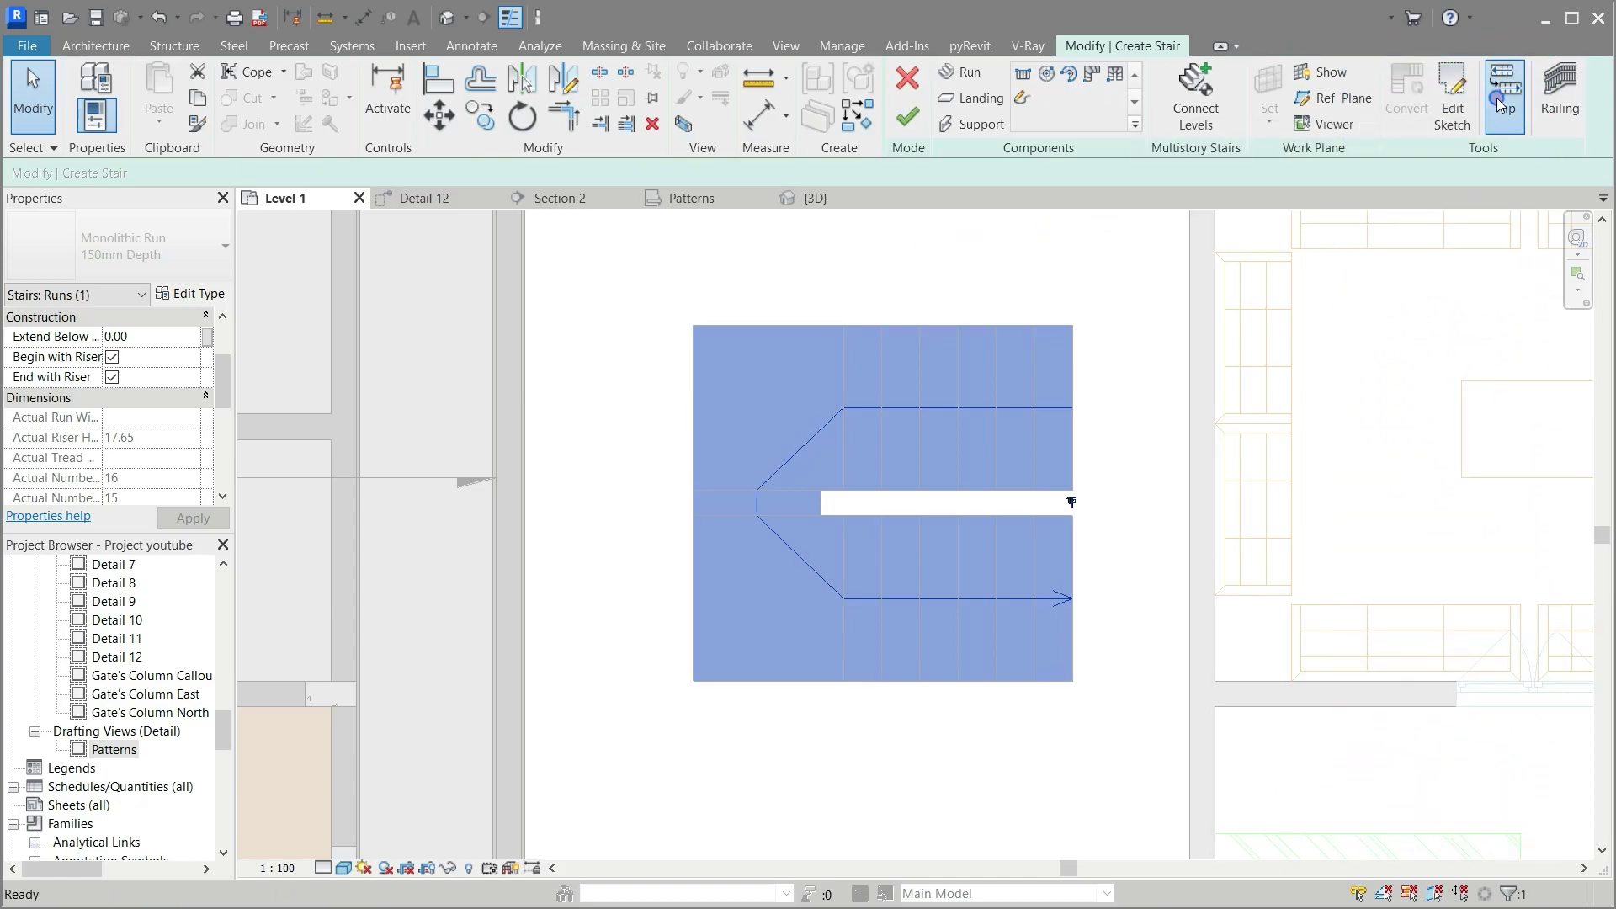
left_click(1501, 100)
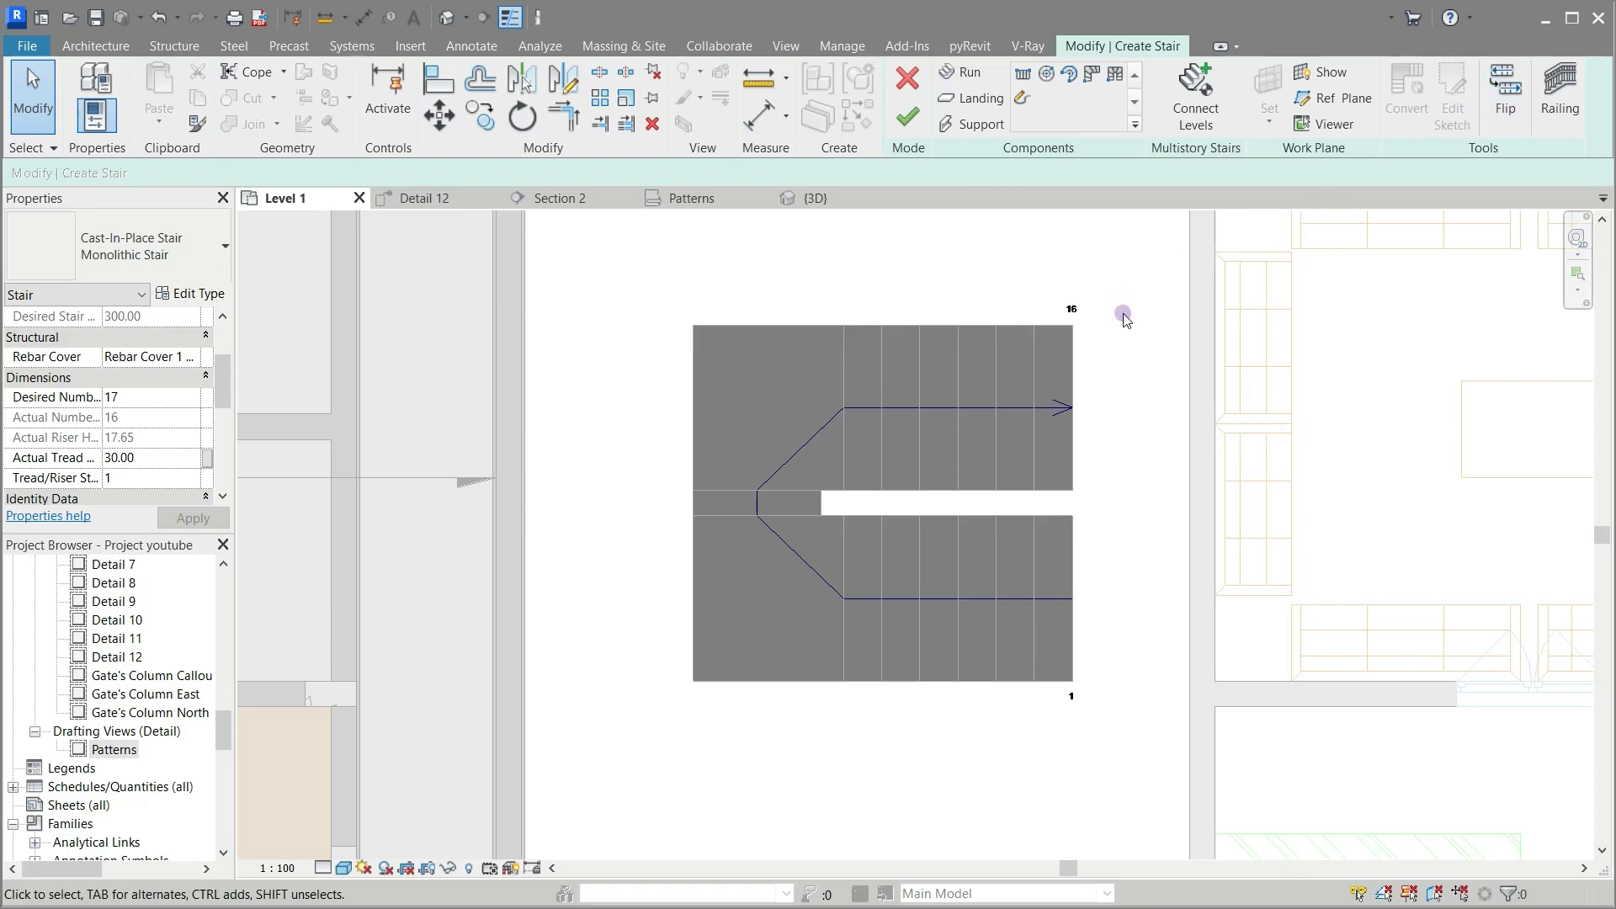
left_click(911, 124)
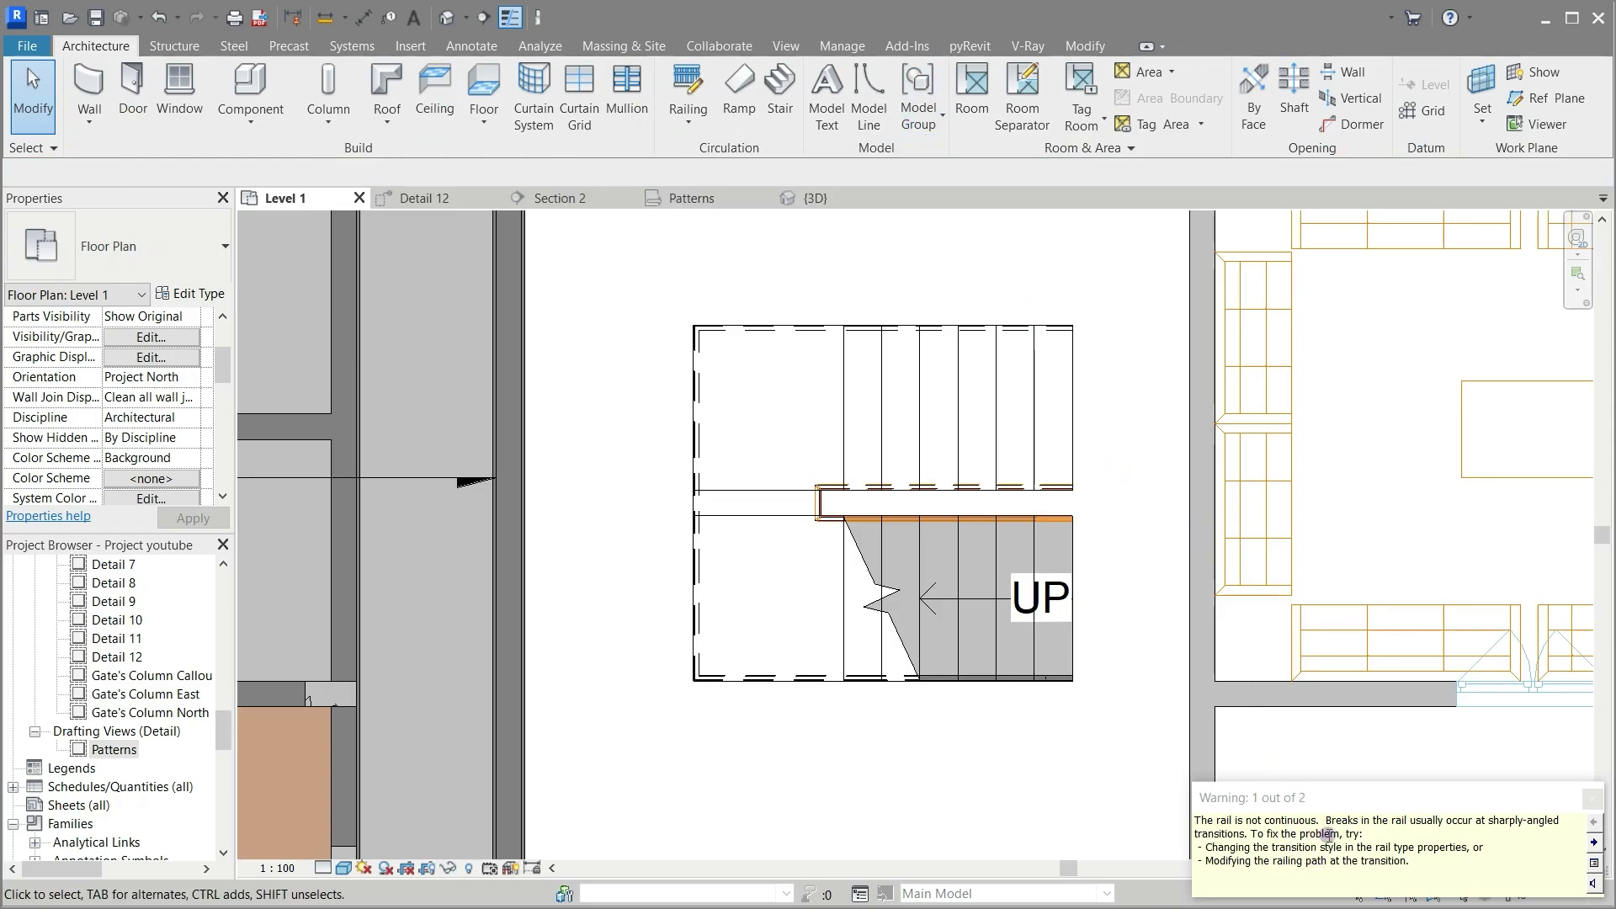
left_click(1591, 799)
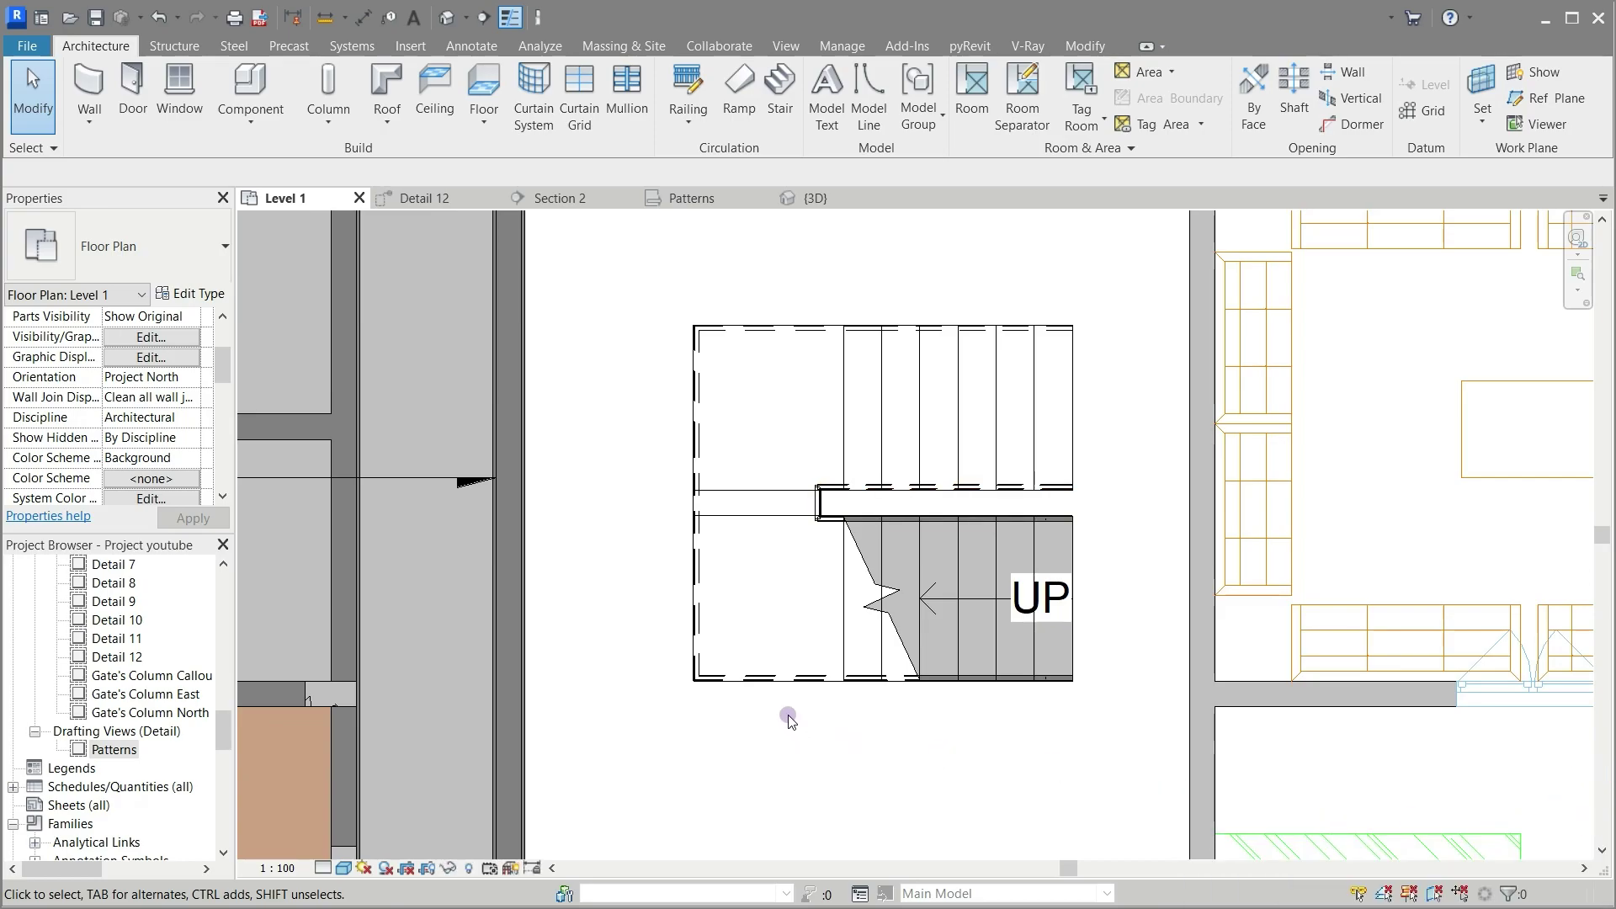
Step: Select the whole finished stair with its railings and detail lines and start moving it toward the floor plan
scroll(789, 721, "down", 5)
left_click_drag(1040, 606, 924, 758)
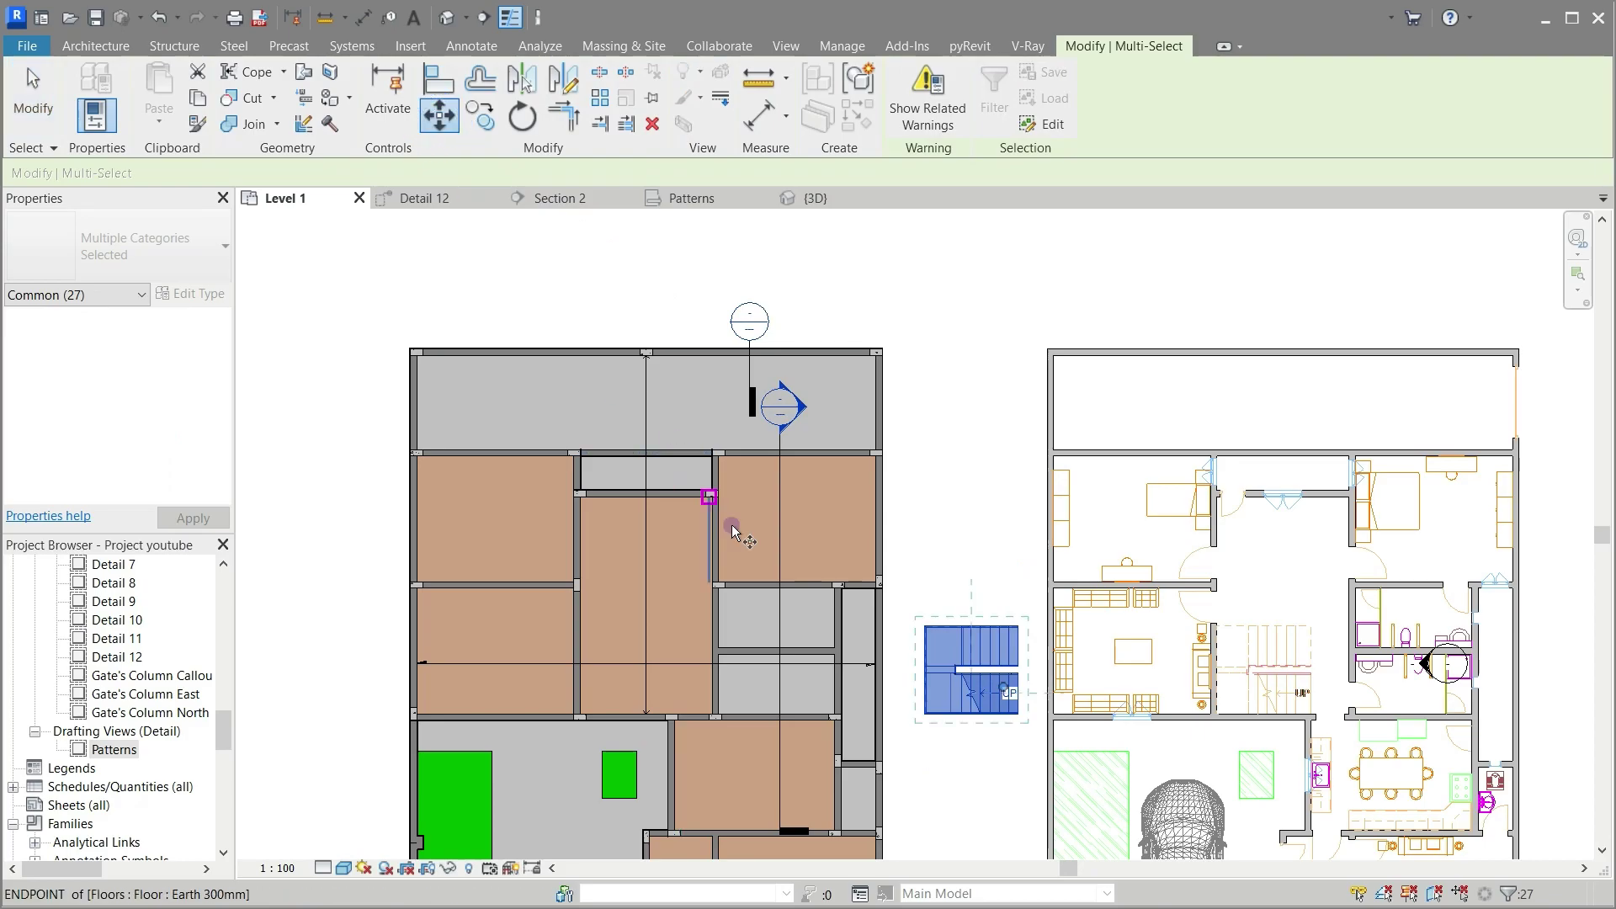
Step: Move the selected staircase from its lower-left corner to the lower-left inner wall corner of the stair hall, accepting the element deletion
scroll(926, 730, "up", 6)
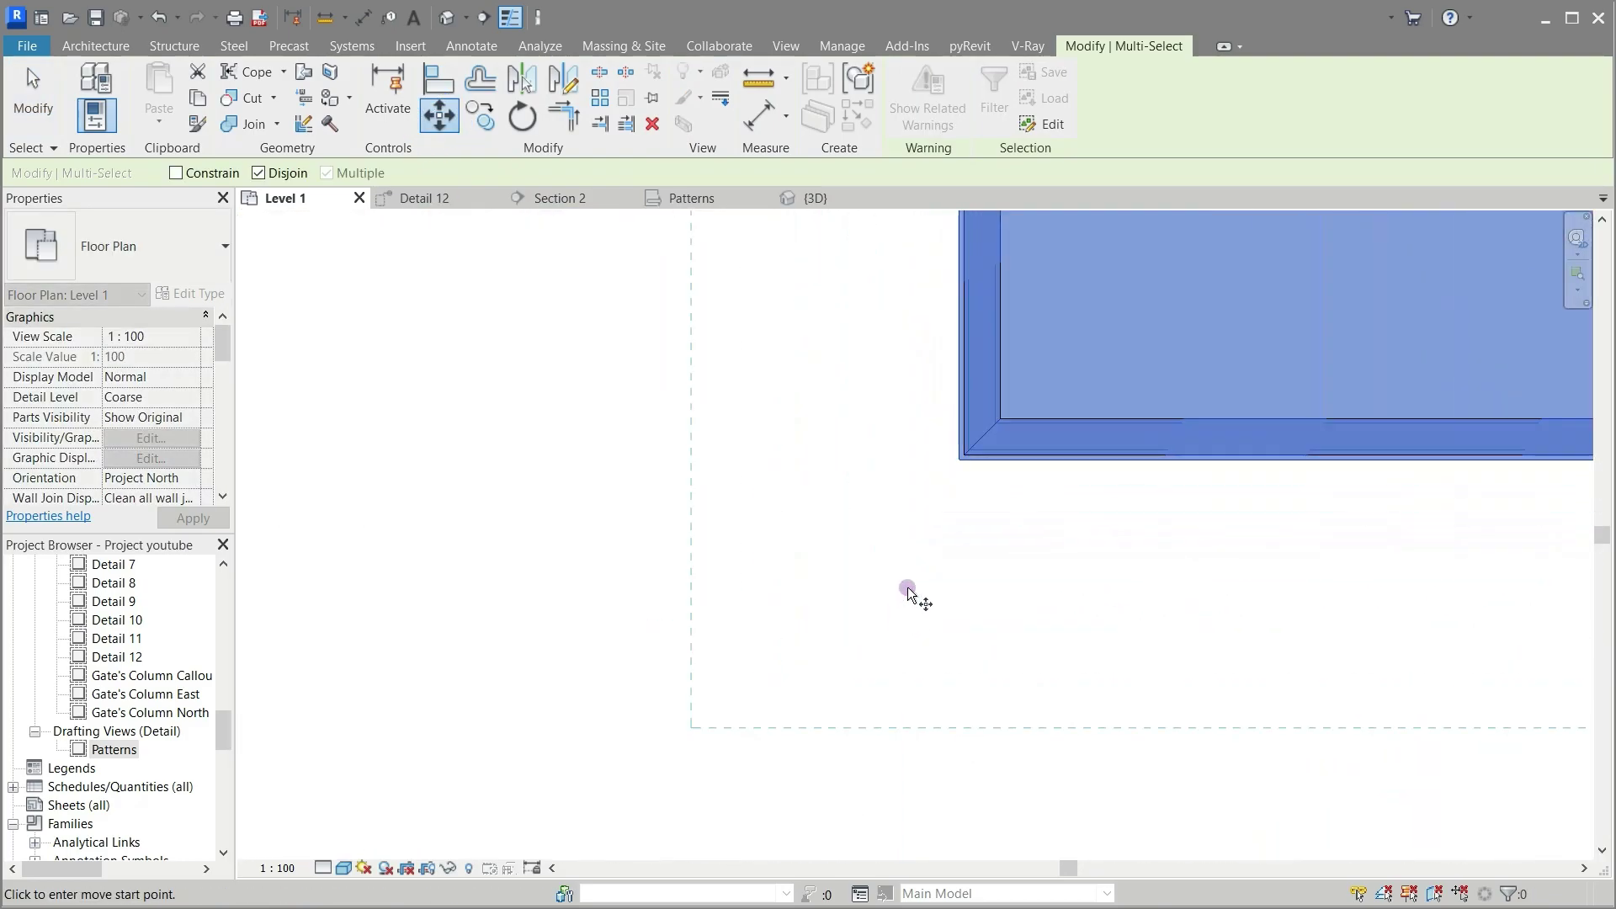
left_click(961, 459)
scroll(1052, 522, "down", 4)
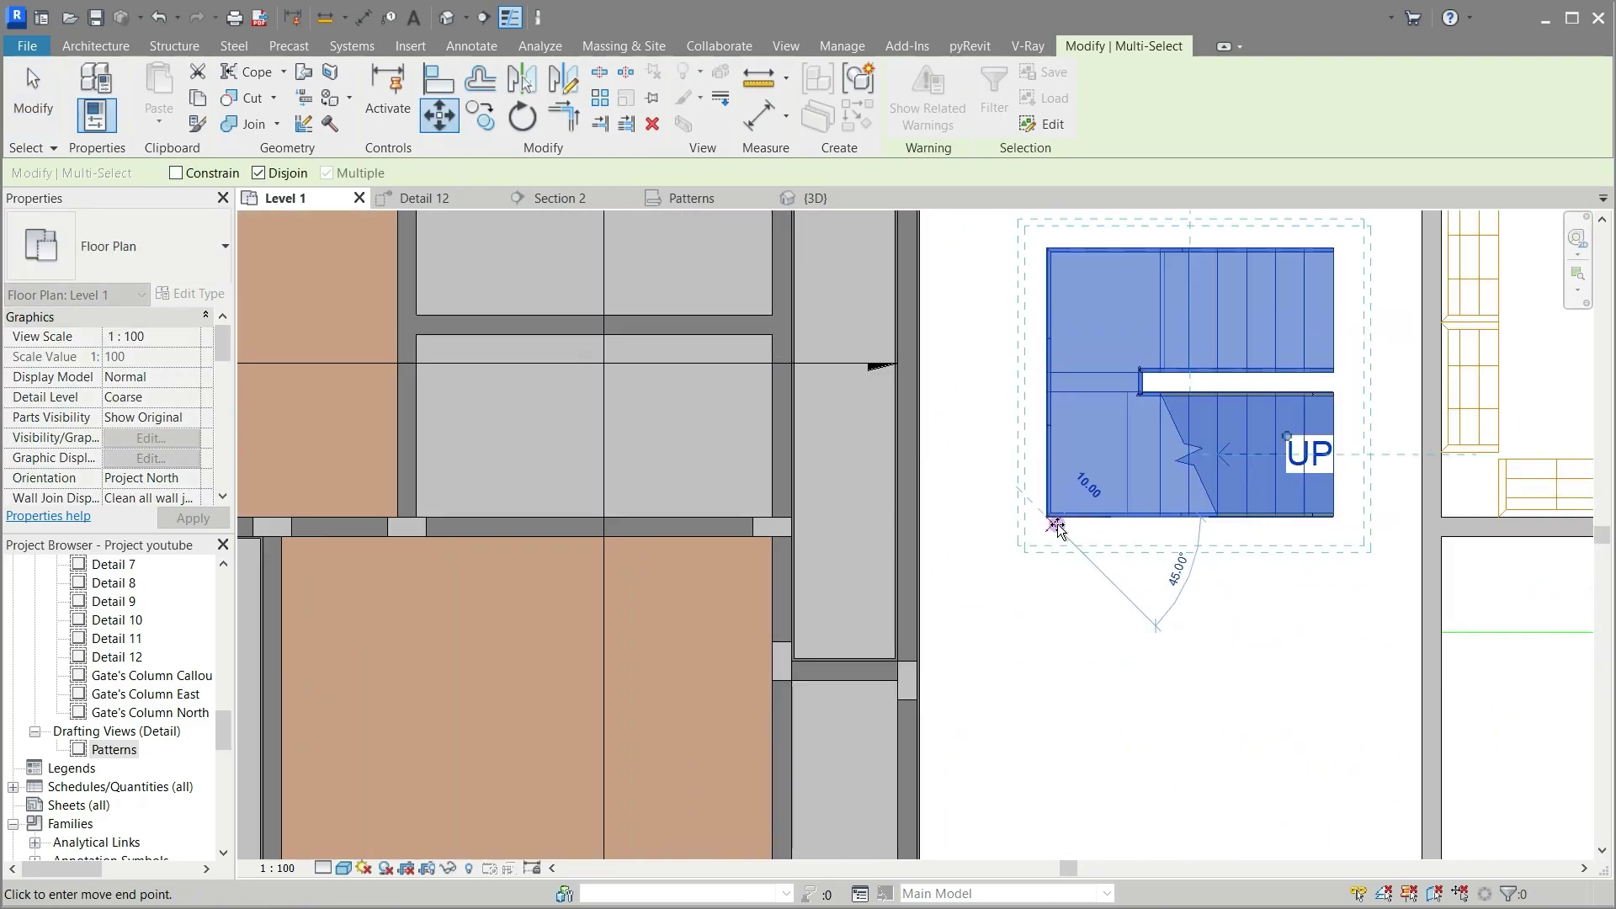
scroll(1057, 526, "down", 3)
scroll(598, 510, "up", 6)
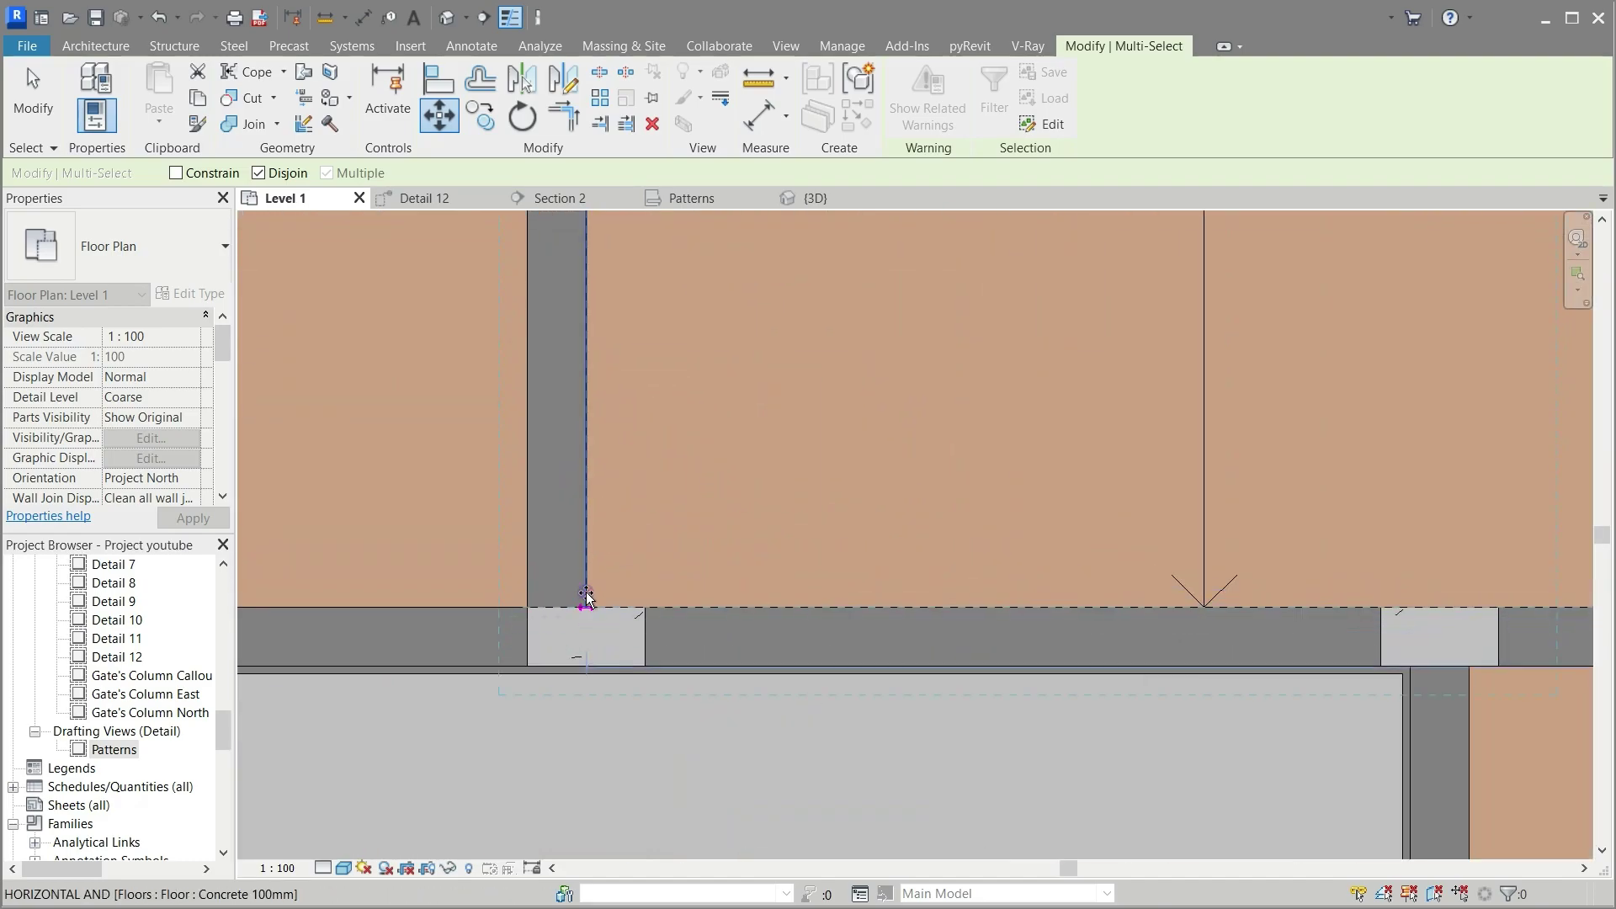
scroll(586, 600, "up", 4)
left_click(587, 633)
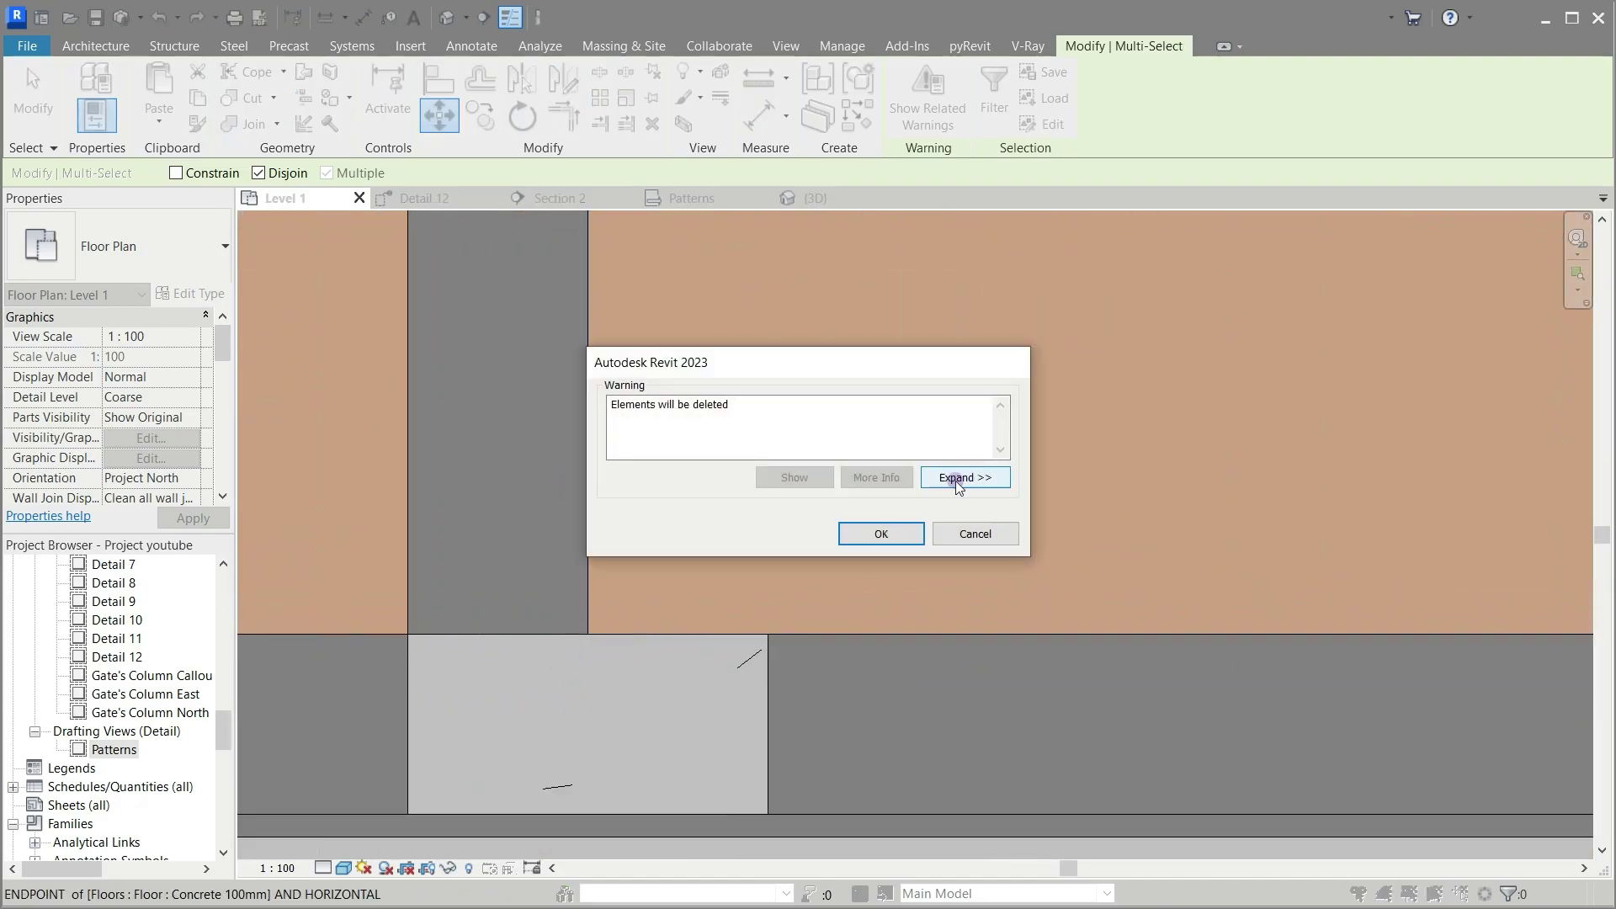
left_click(897, 526)
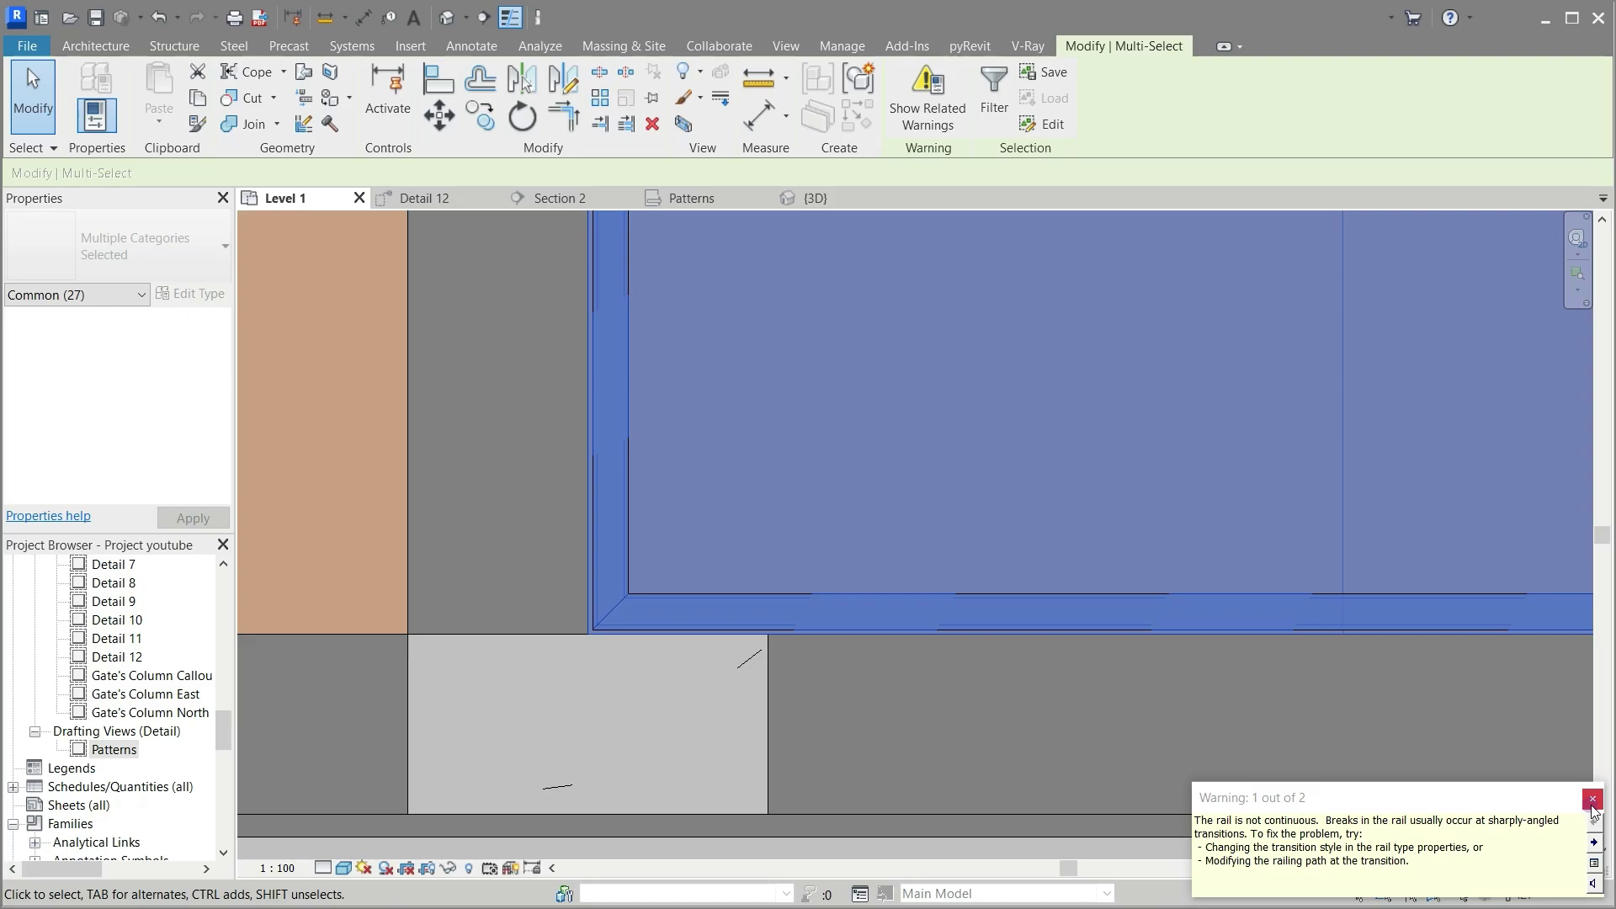
left_click(1592, 799)
left_click(887, 714)
scroll(786, 668, "down", 5)
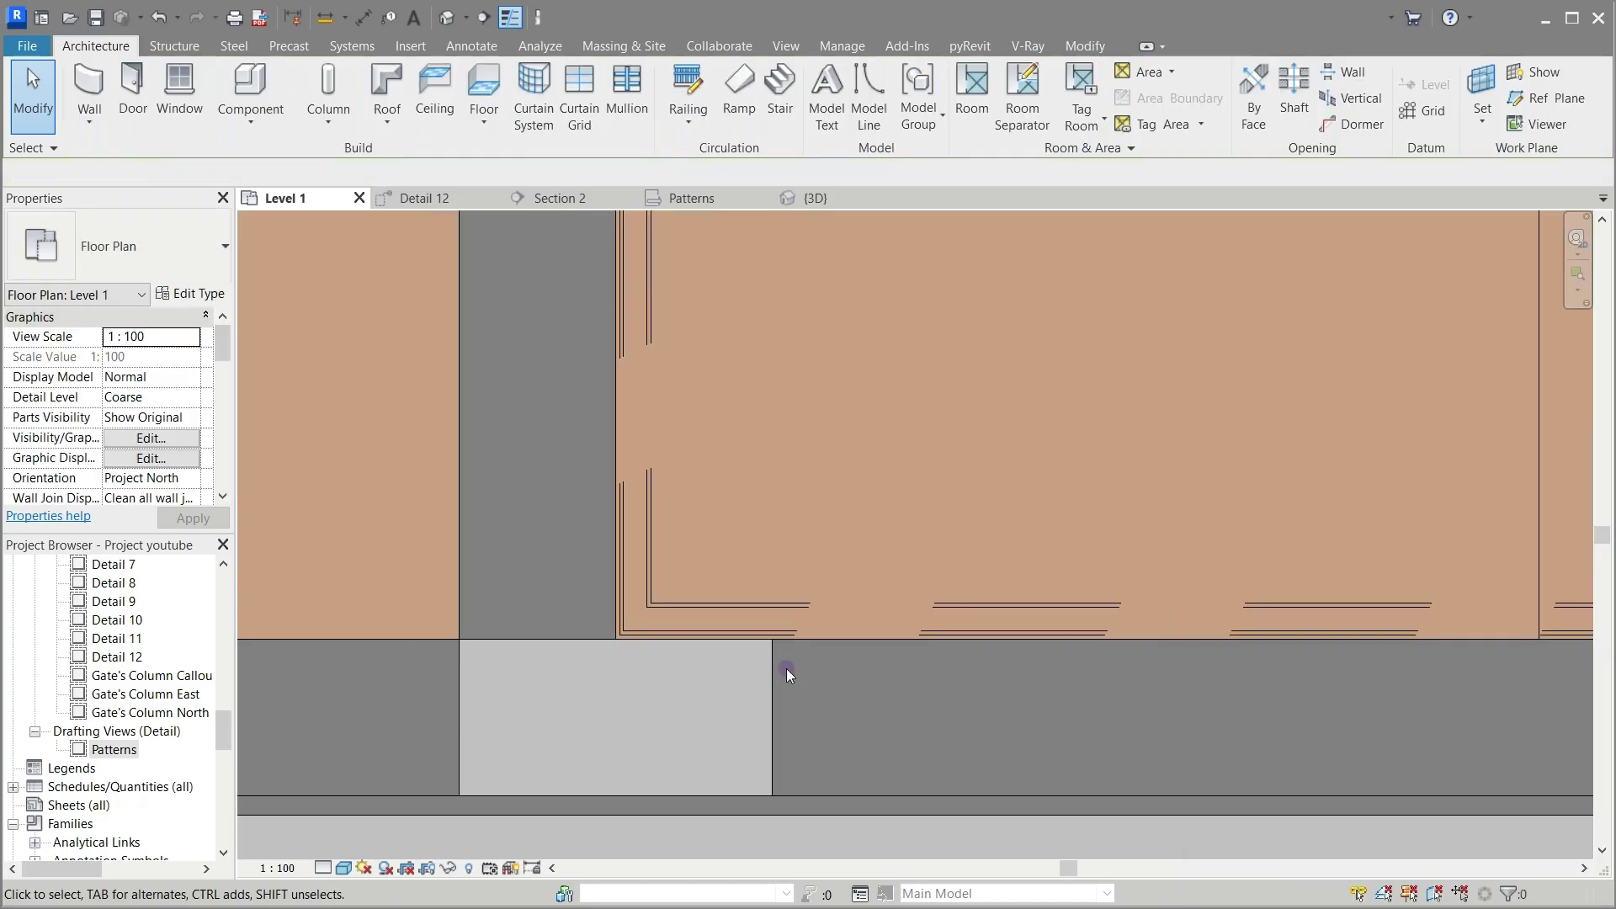
Step: Draw a horizontal building section through the staircase's lower flight on the Level 1 plan, starting east of the stair and ending west of it
scroll(834, 495, "down", 6)
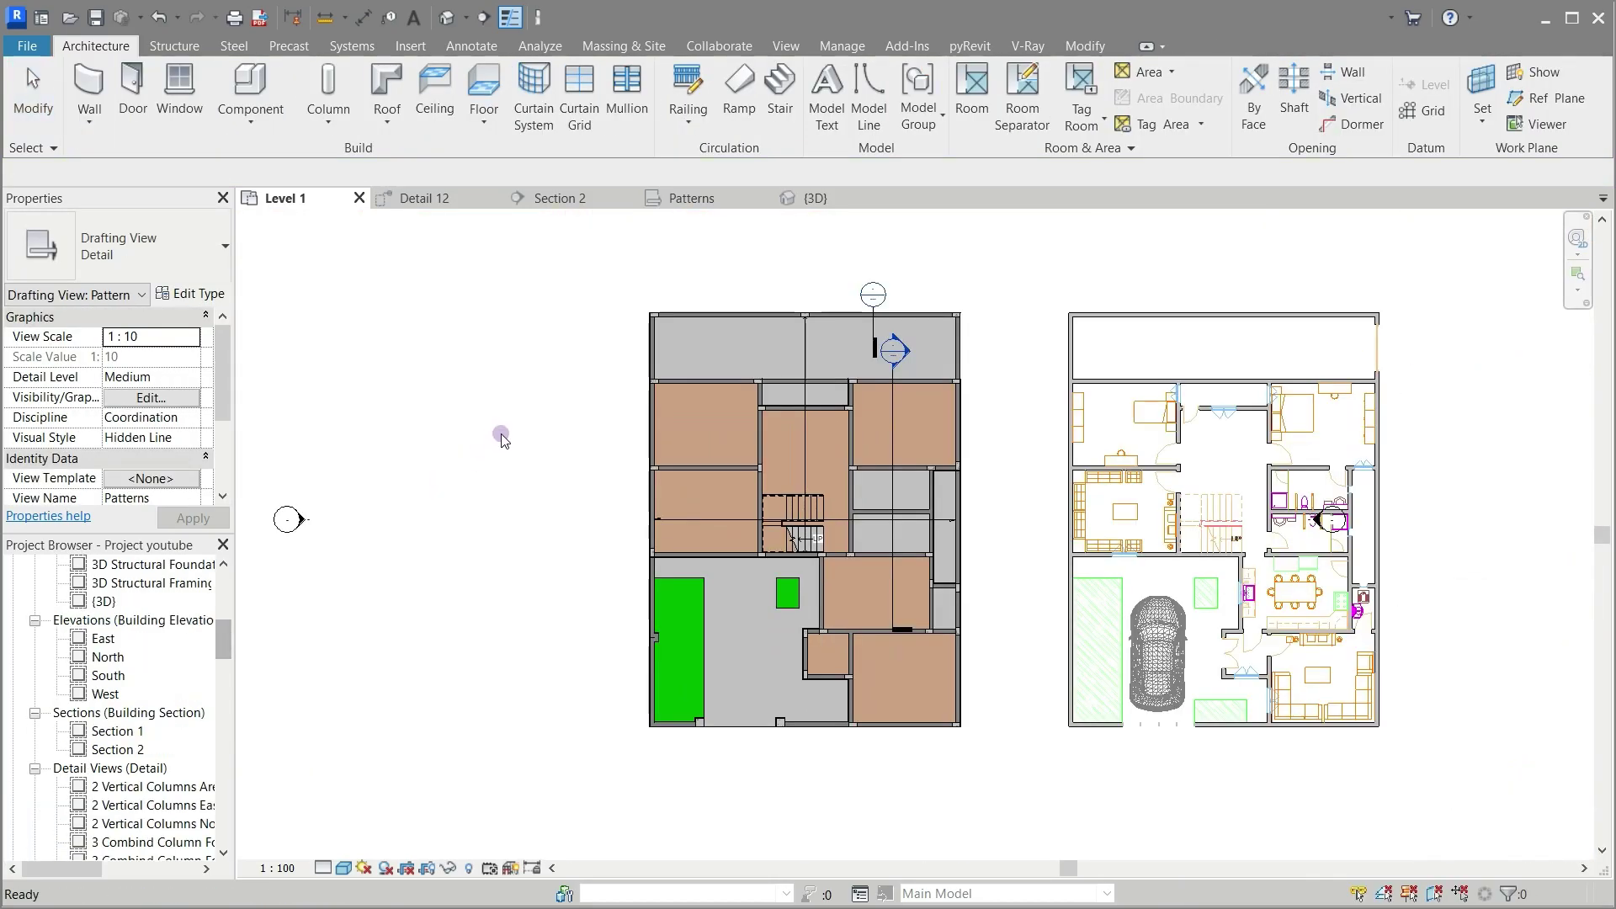
left_click(484, 19)
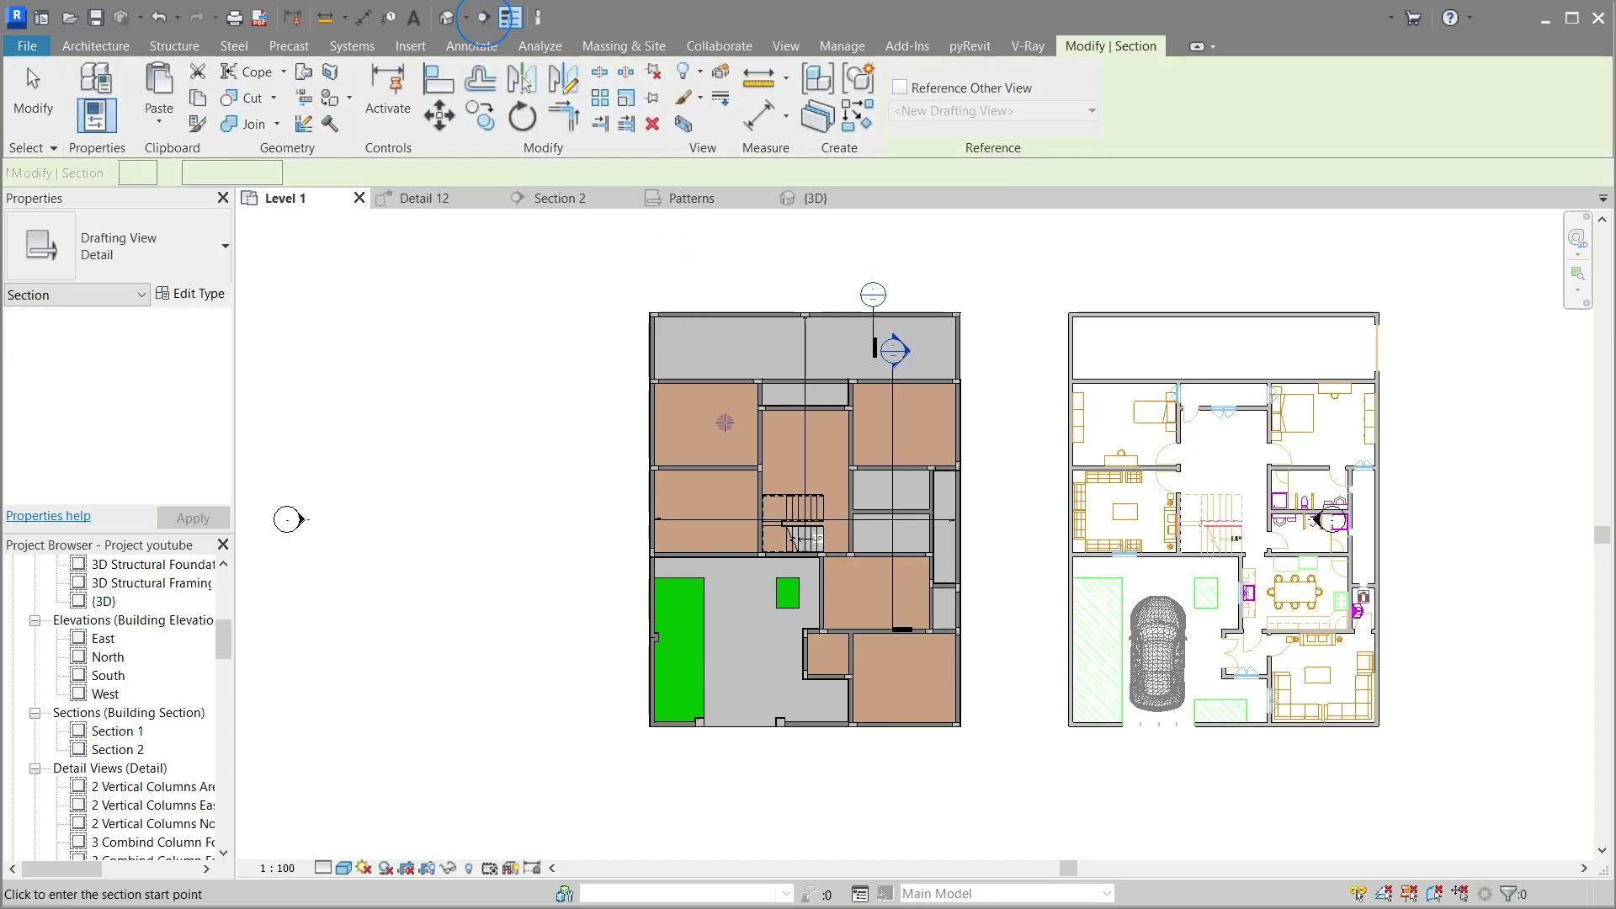
left_click(852, 538)
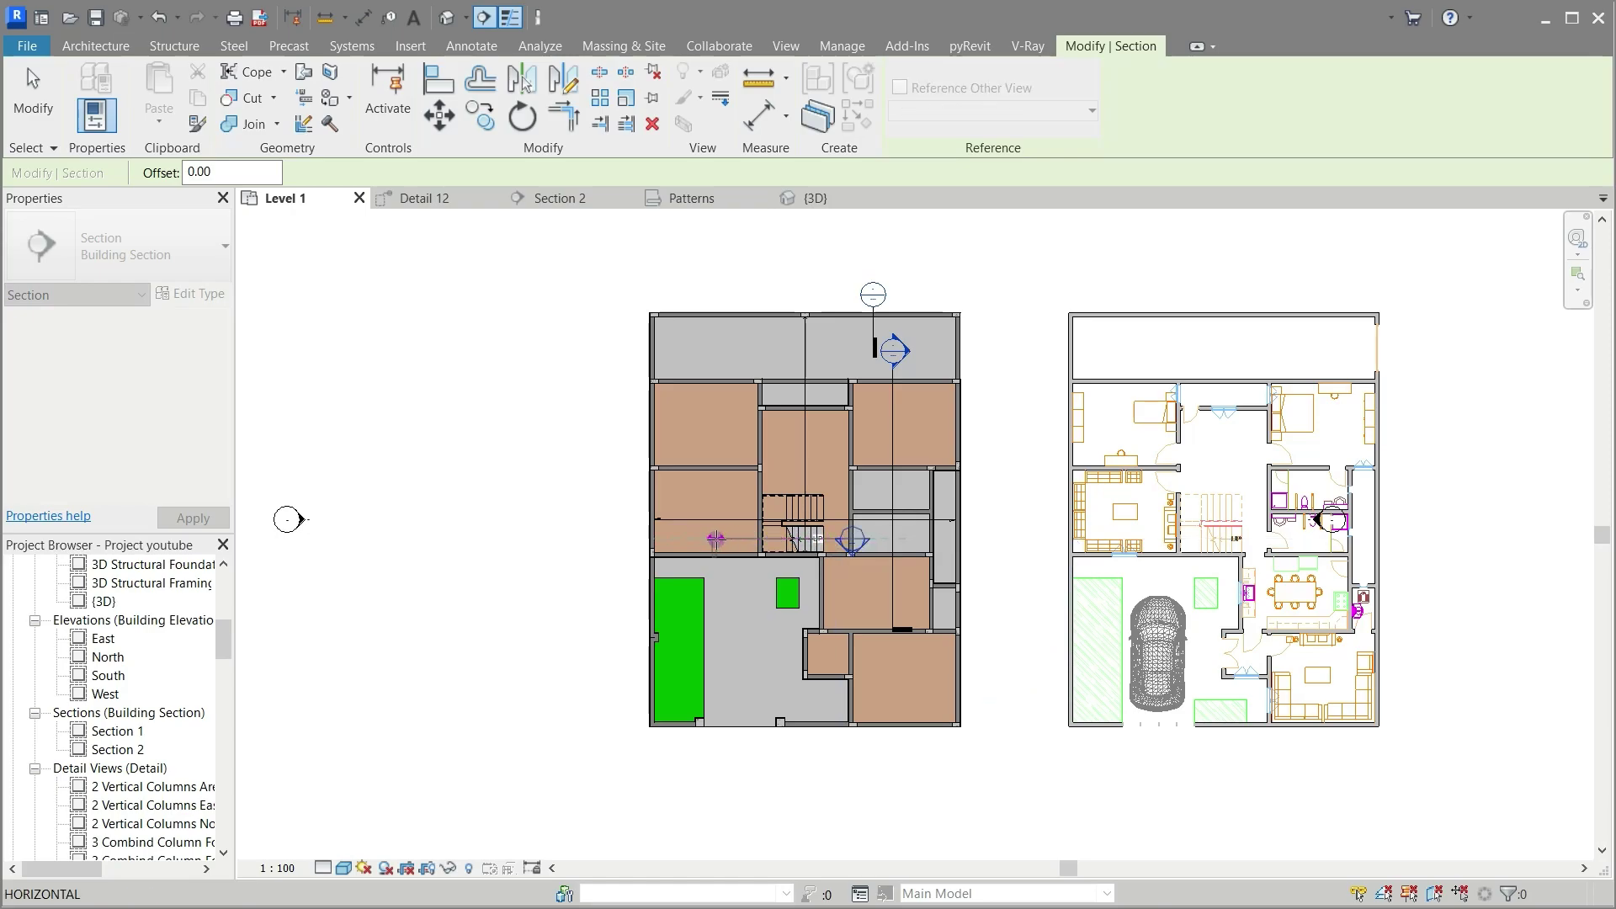
left_click(715, 539)
key("Escape")
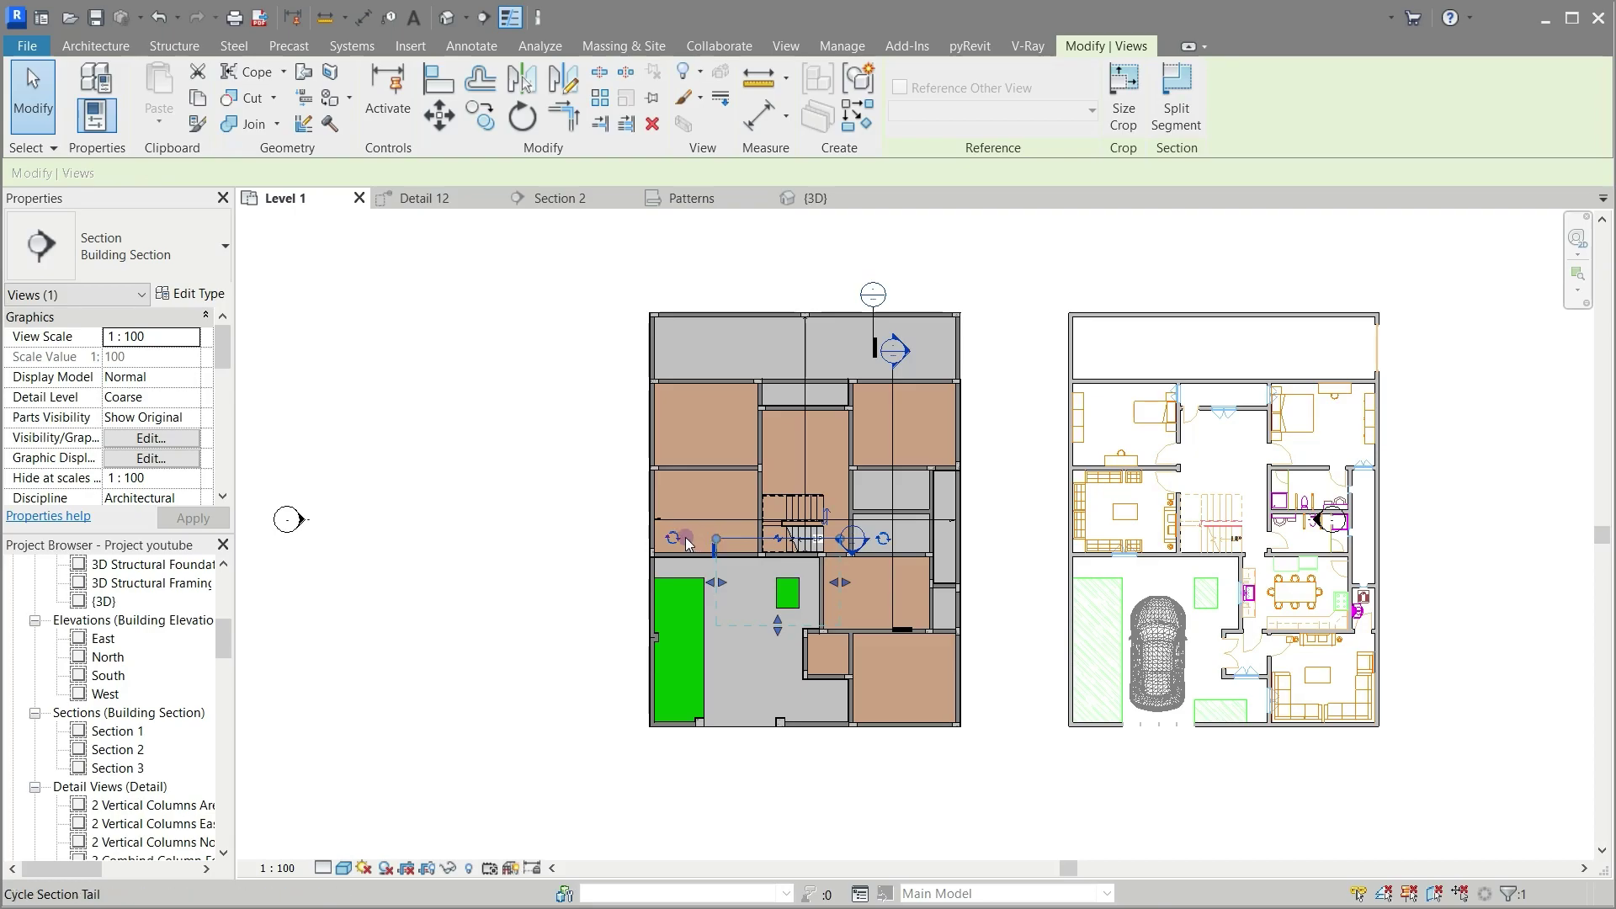
Step: Flip the new section to look the opposite way and shorten its view depth to just around the staircase
left_click(824, 515)
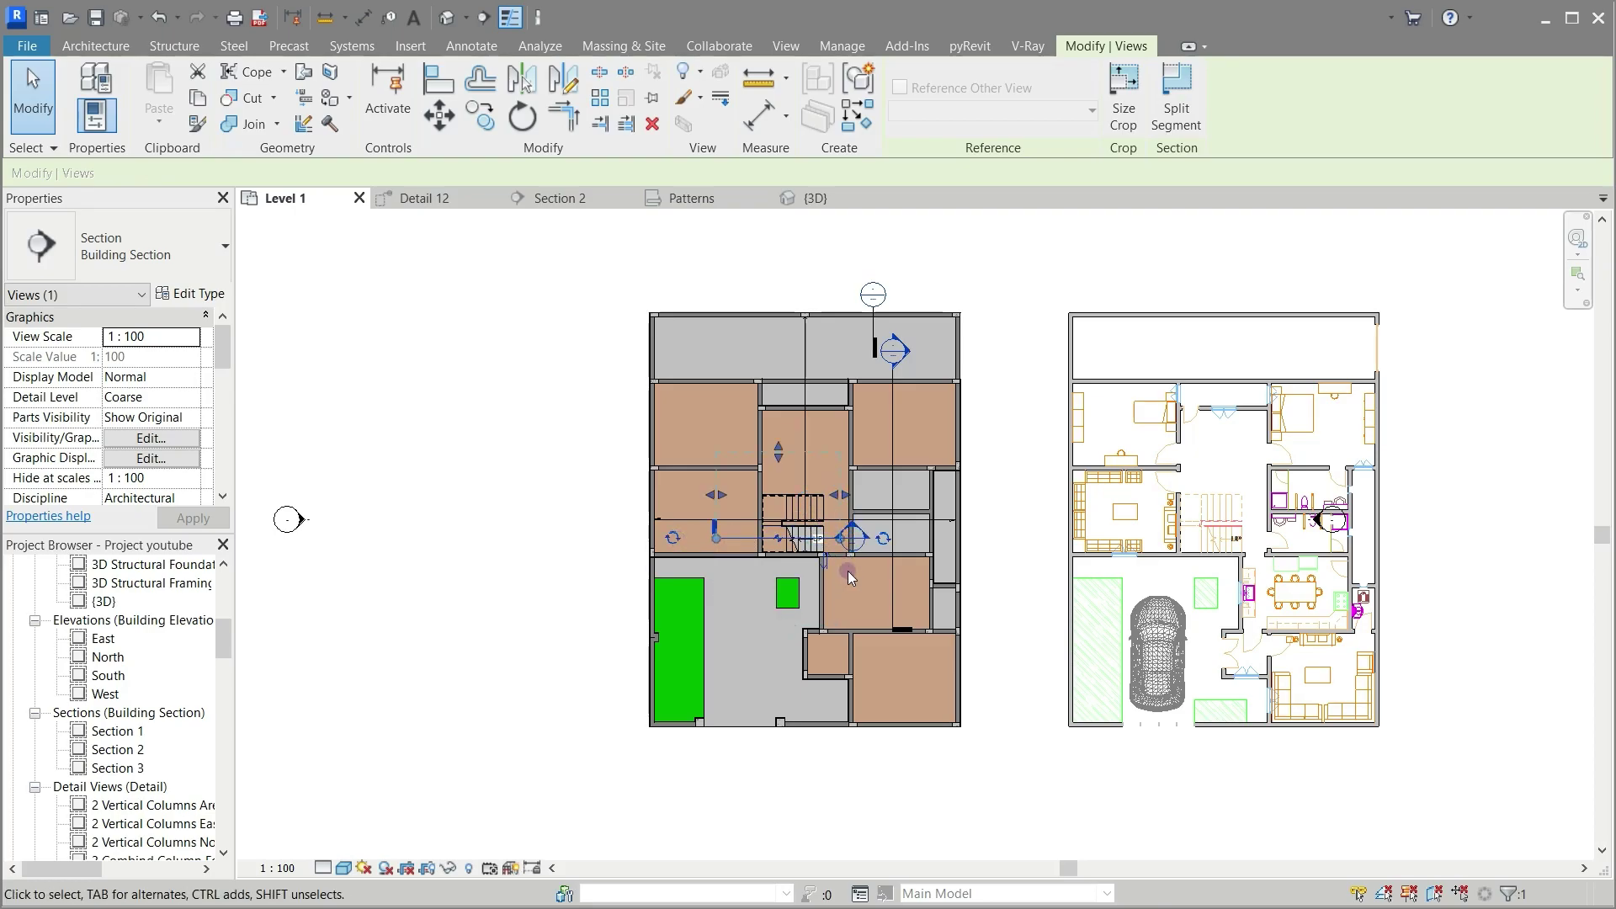
left_click_drag(778, 452, 780, 504)
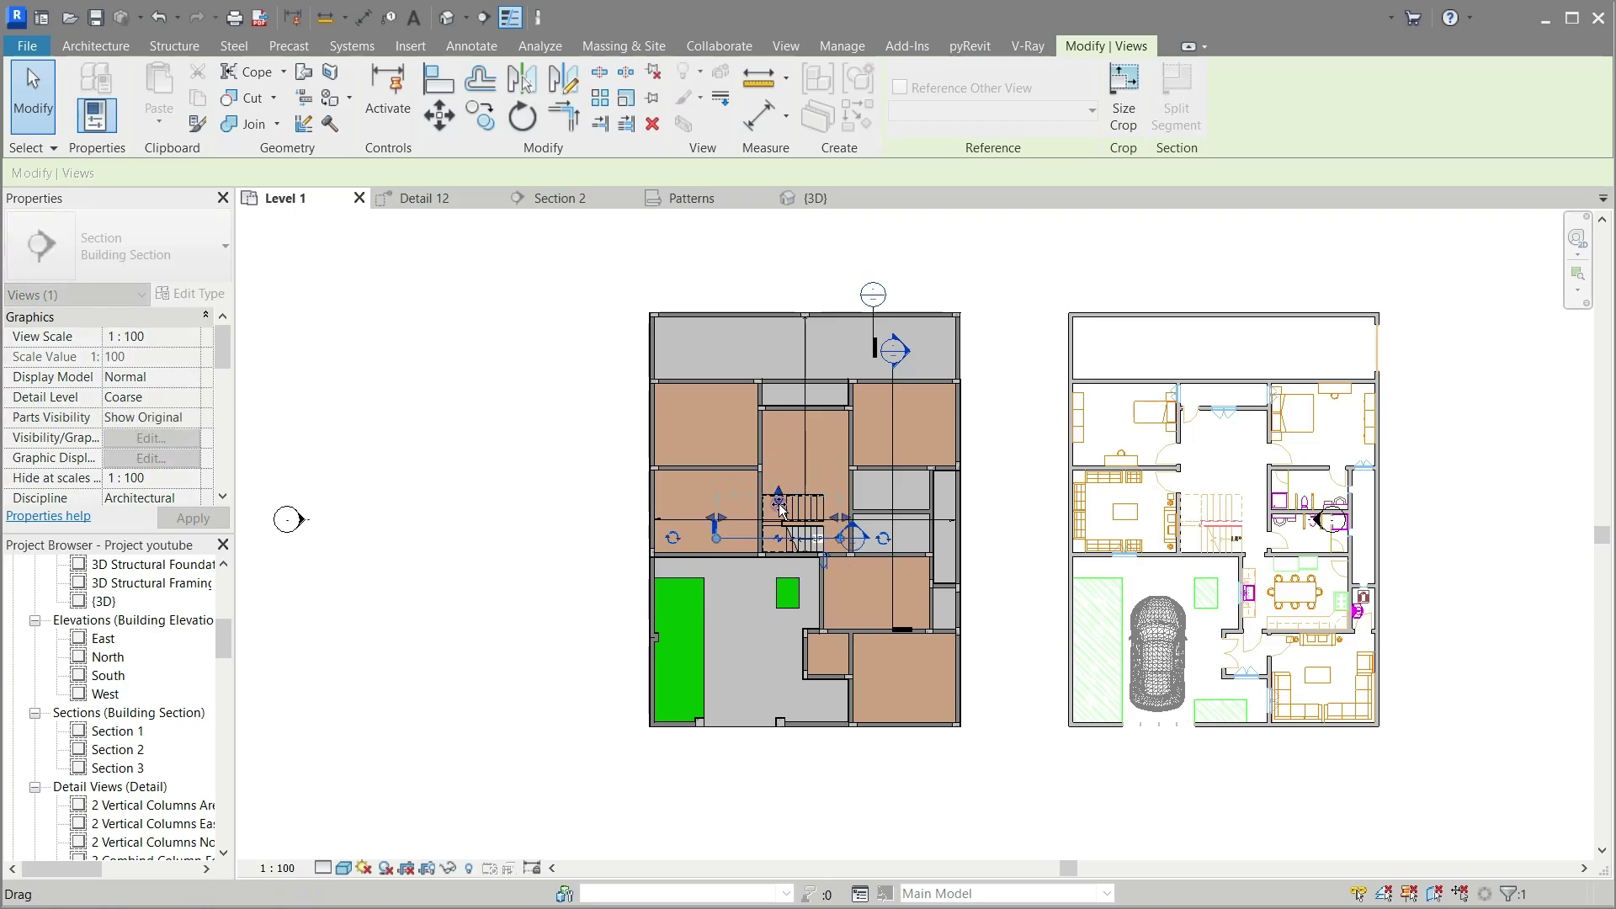
left_click(1002, 516)
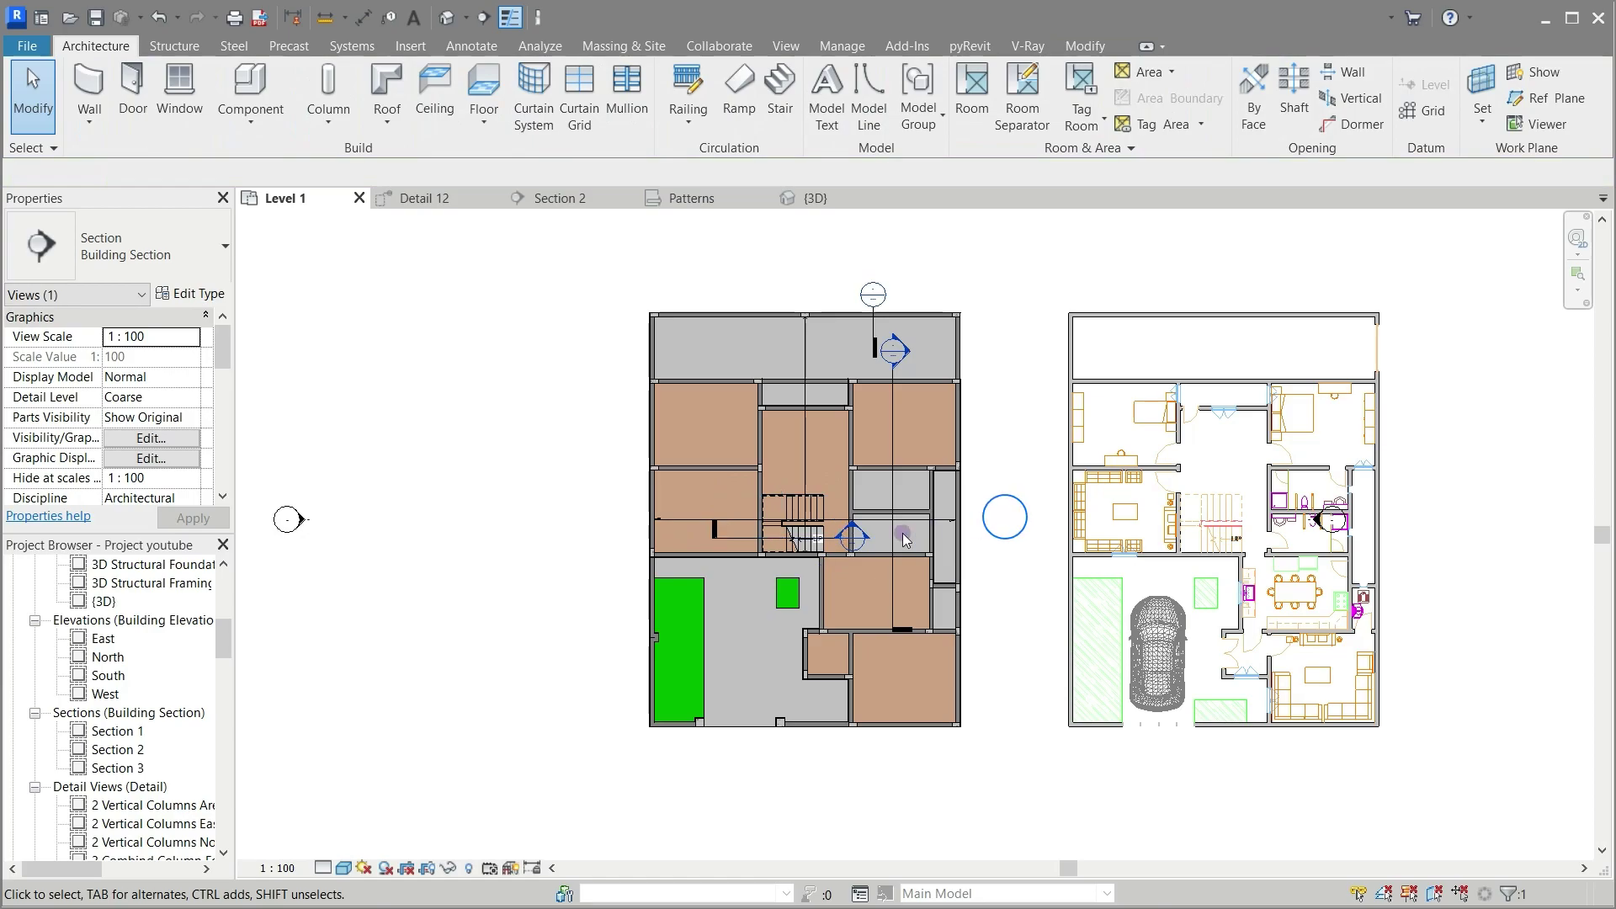
Step: Open the new section's view from the plan and select the cast-in-place staircase
double_click(853, 526)
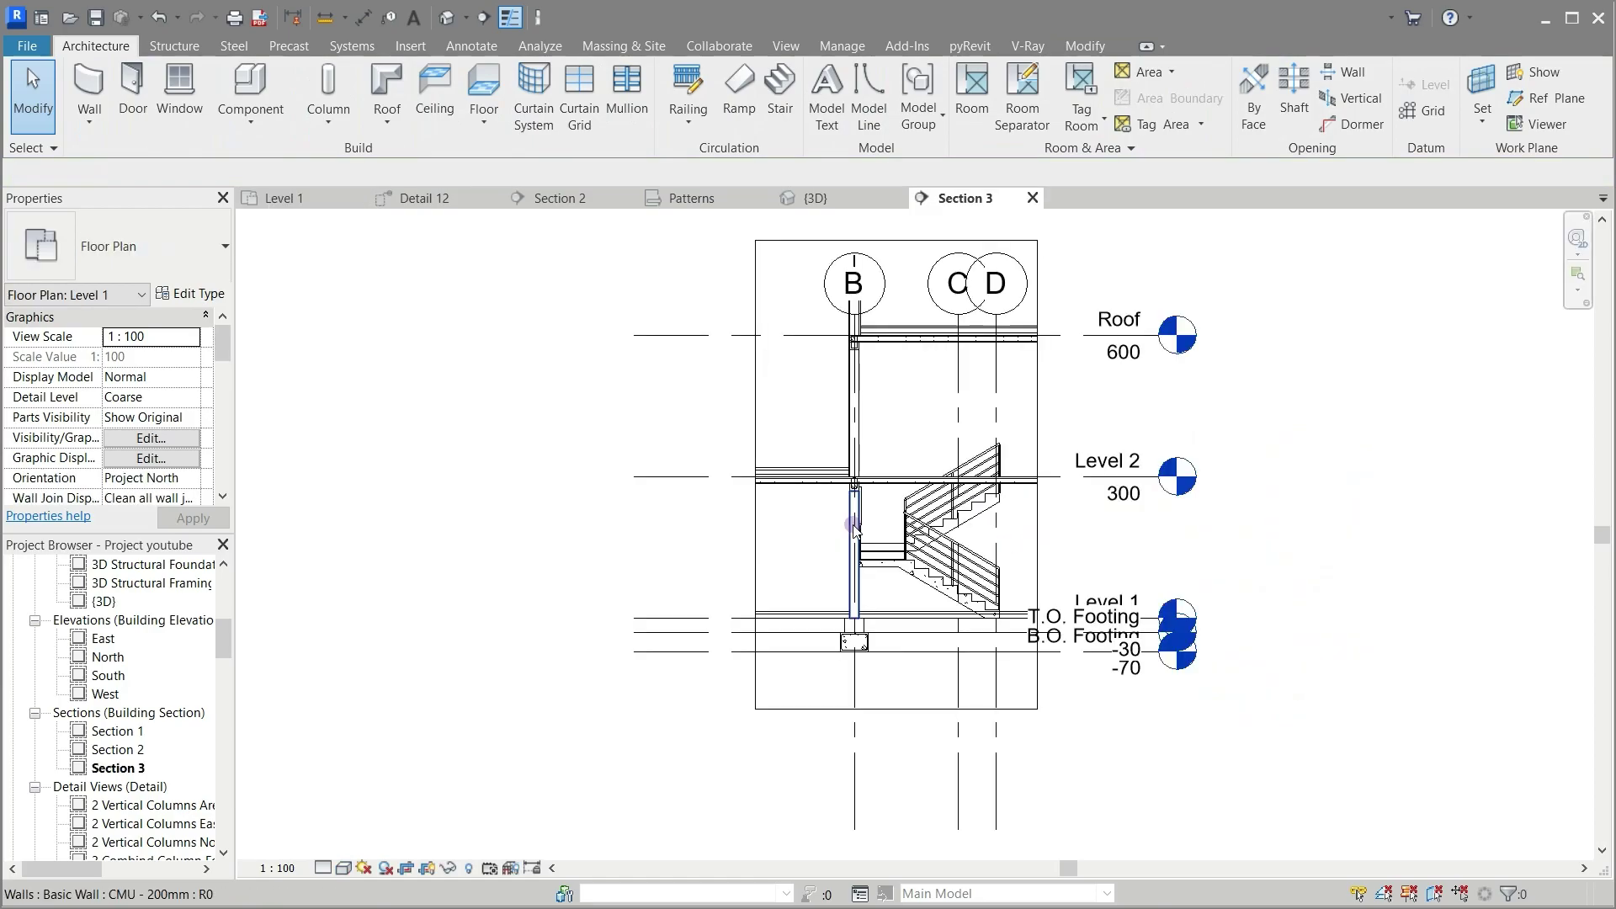
scroll(967, 506, "up", 4)
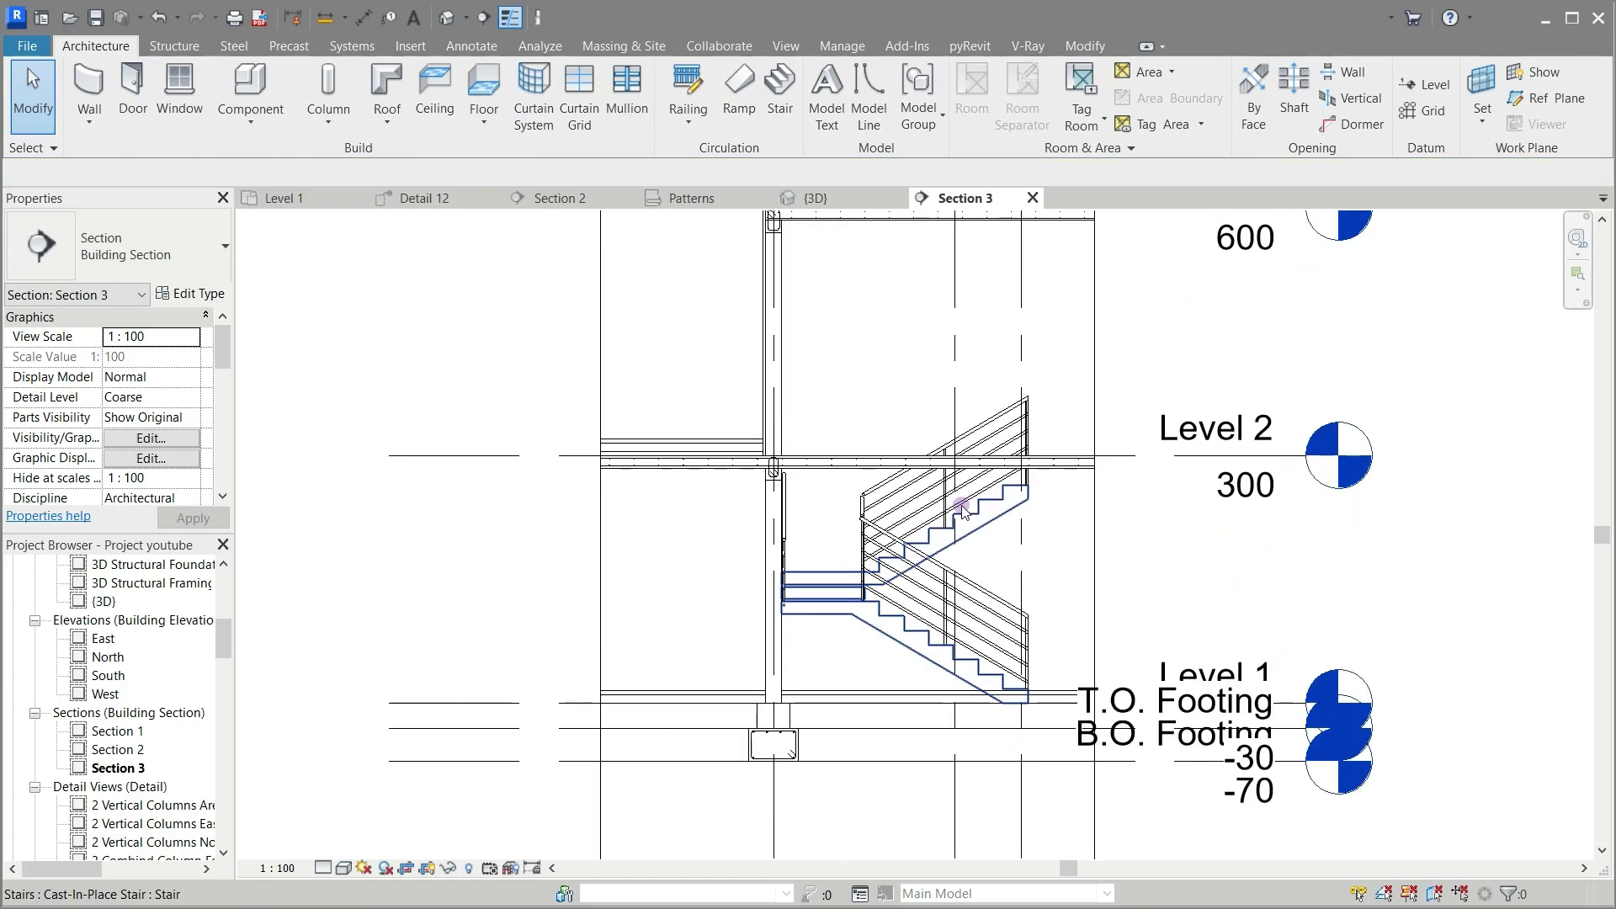
left_click(1016, 514)
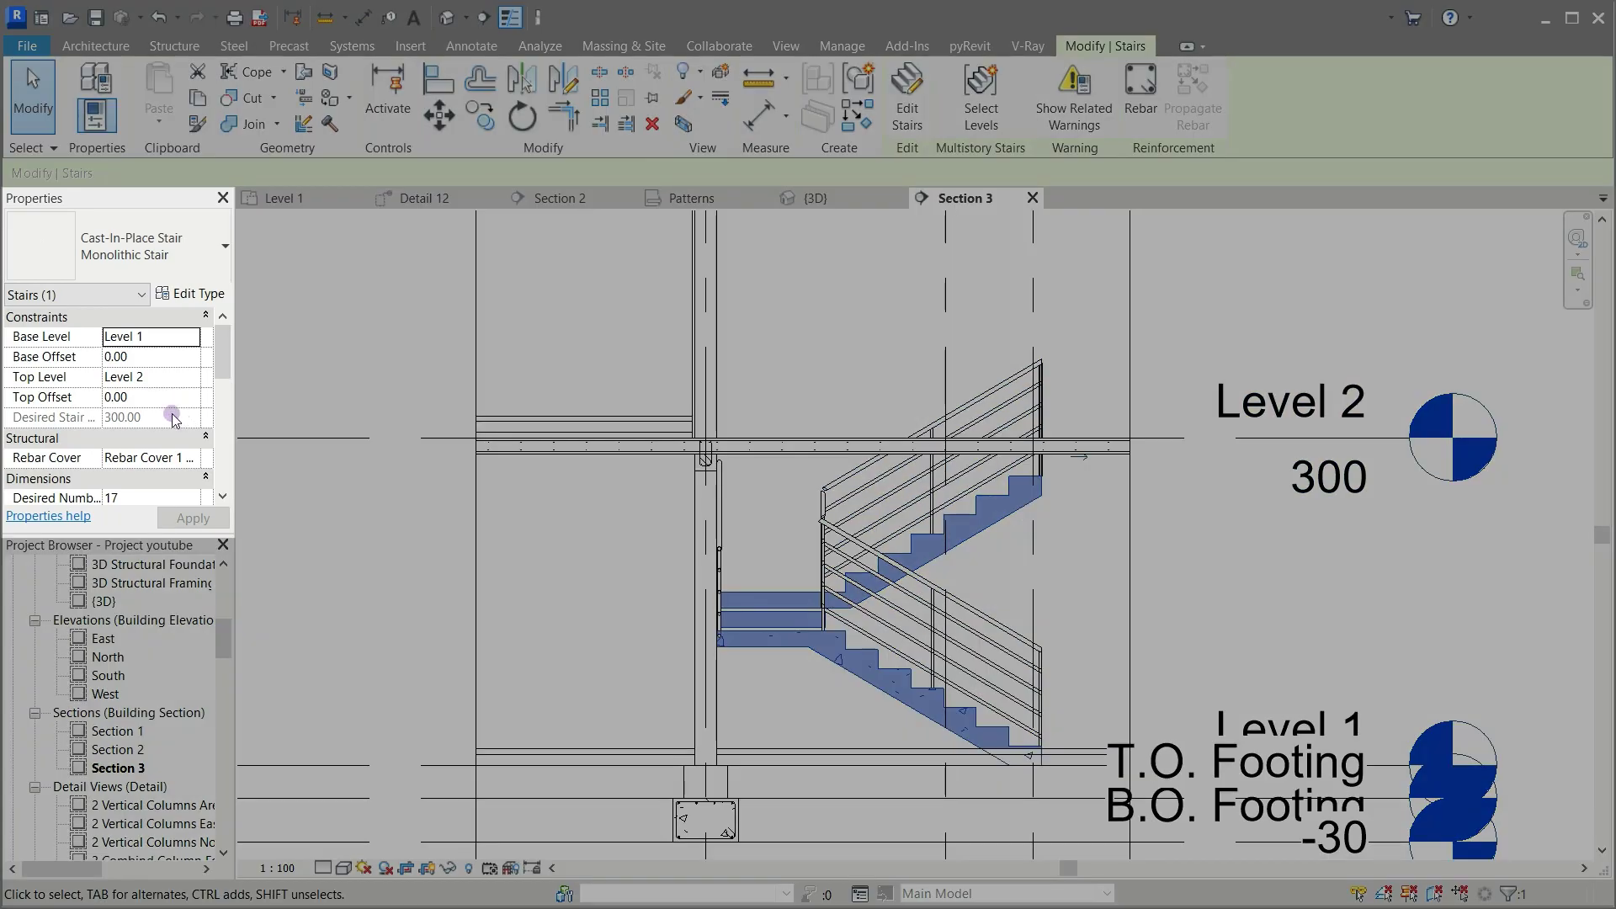
Step: Set the staircase's desired number of risers to 16 and accept the change
left_click(178, 499)
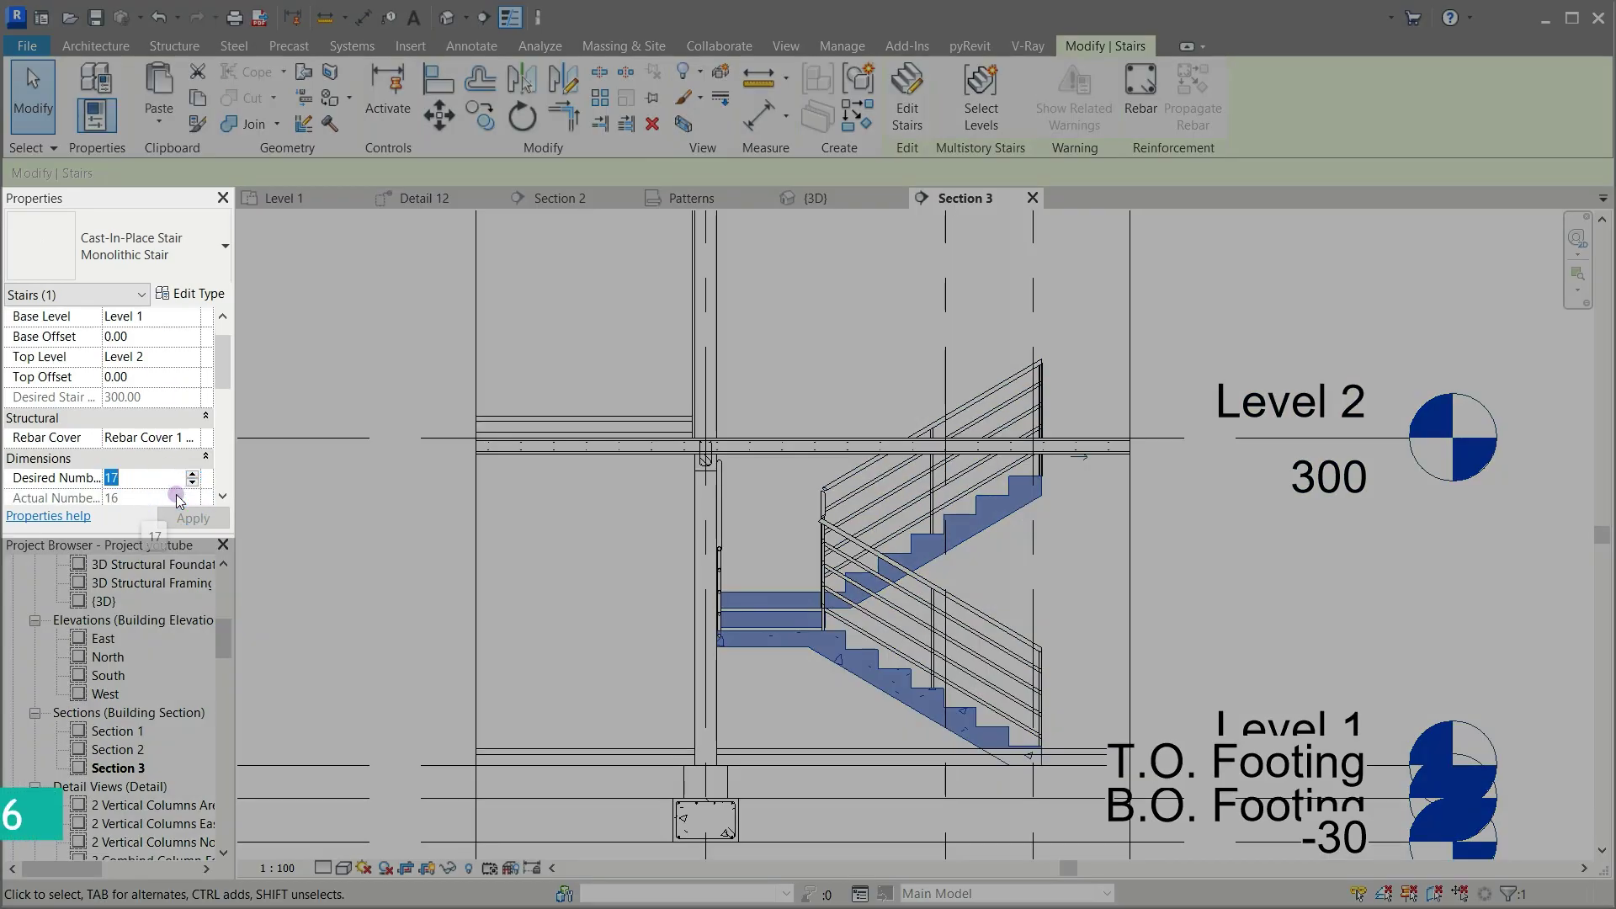
left_click(560, 510)
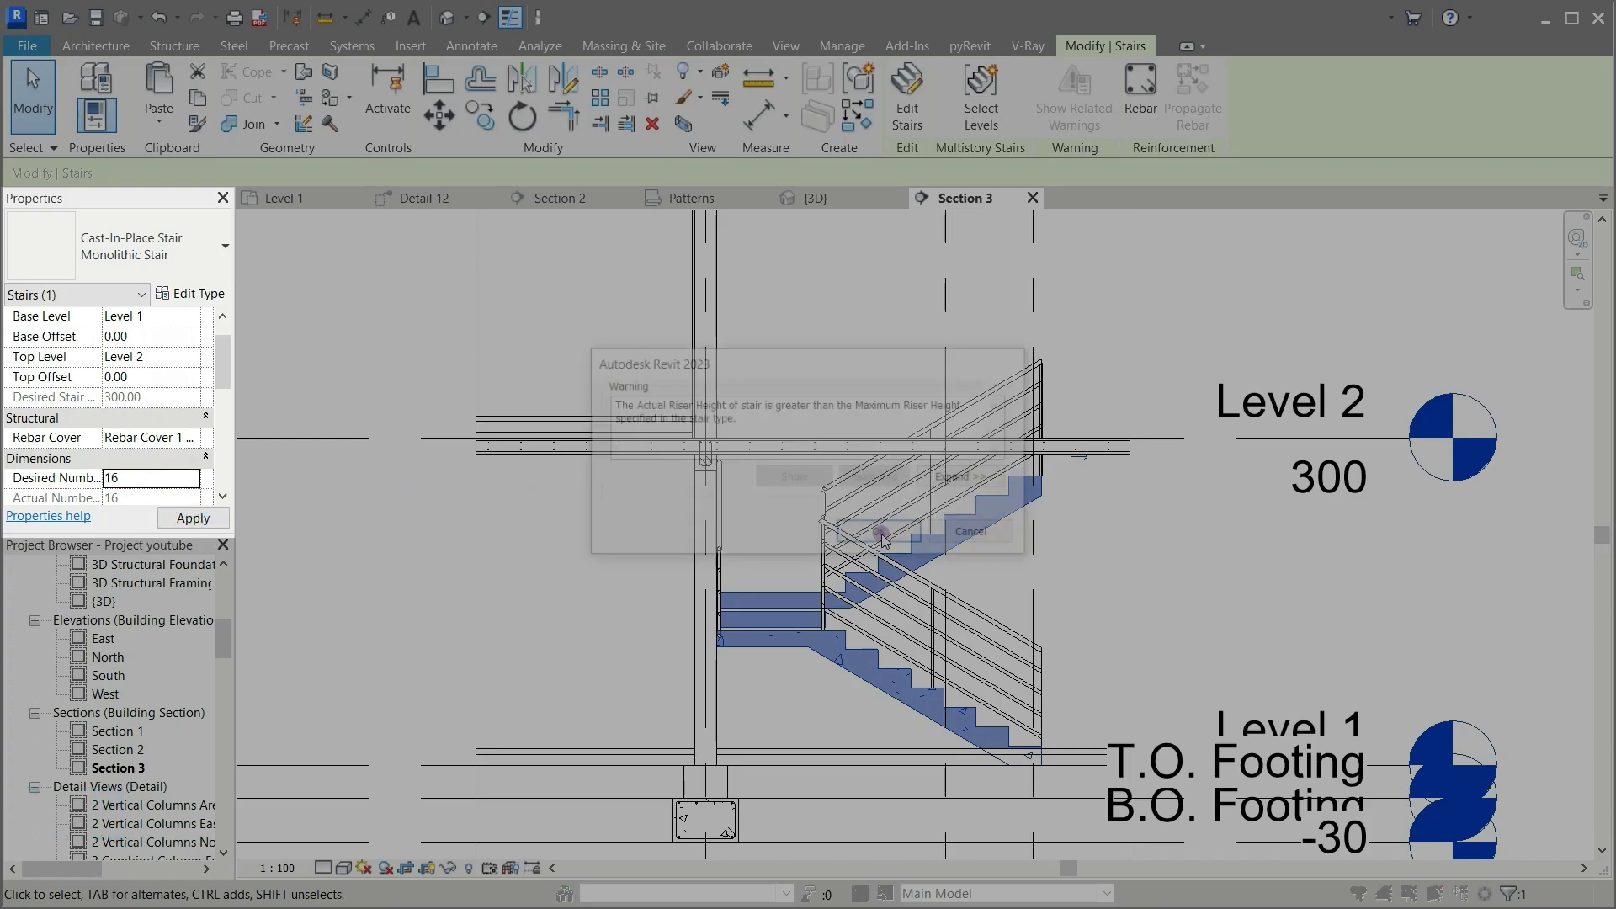
left_click(881, 536)
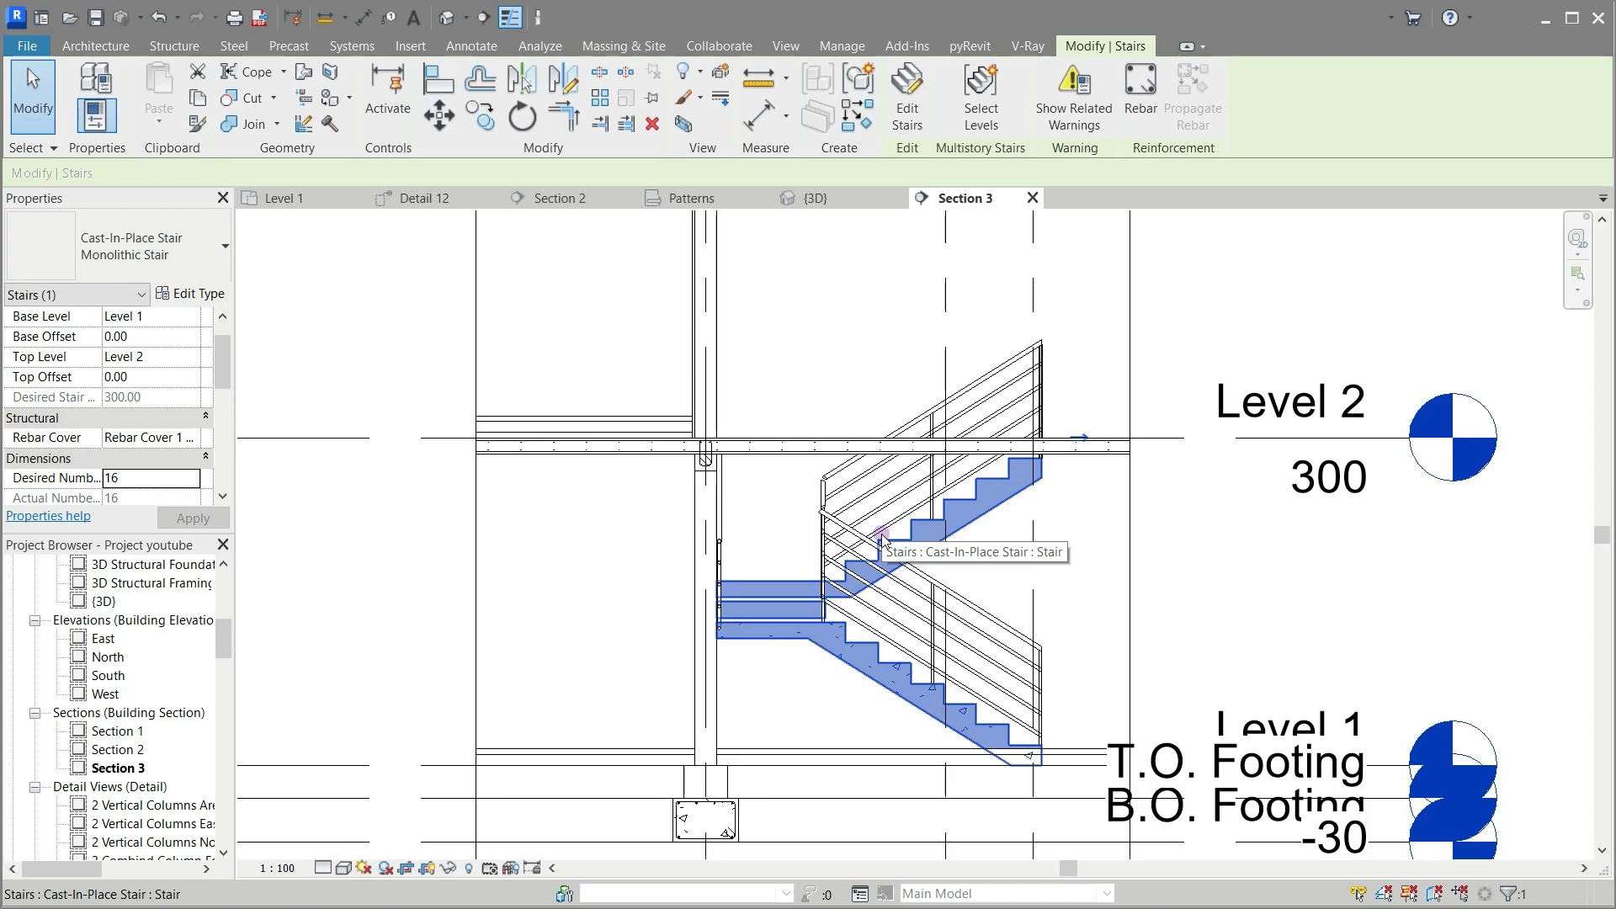
Step: Set the staircase's desired number of risers to 15, accept the change and deselect the stair
scroll(1067, 504, "up", 3)
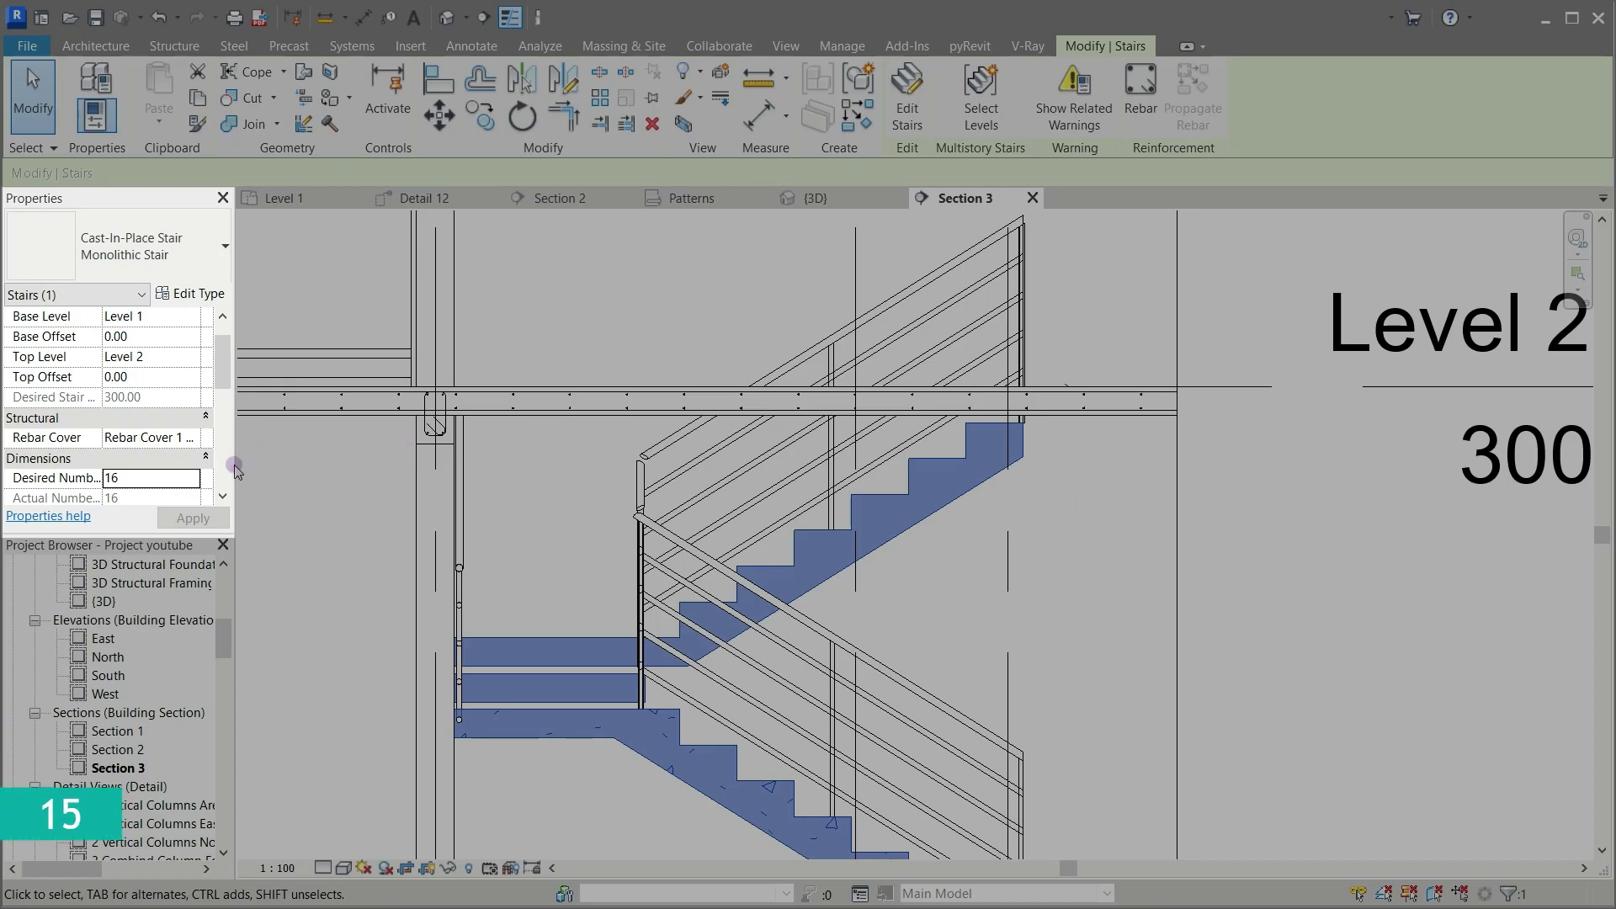
double_click(204, 480)
type("15")
left_click(193, 480)
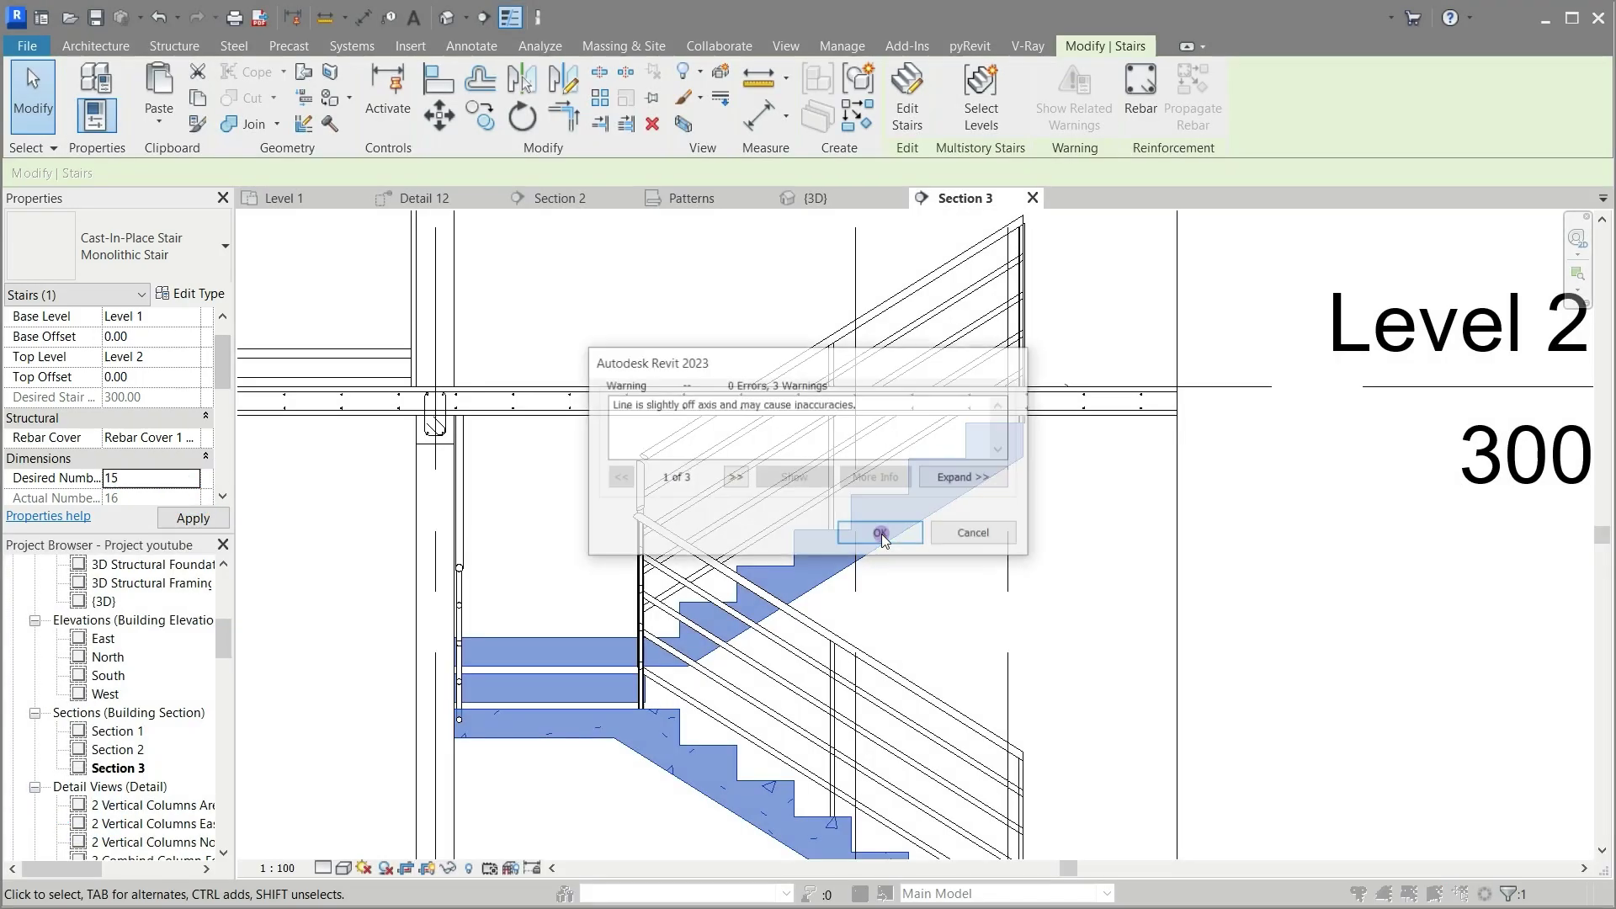
left_click(881, 533)
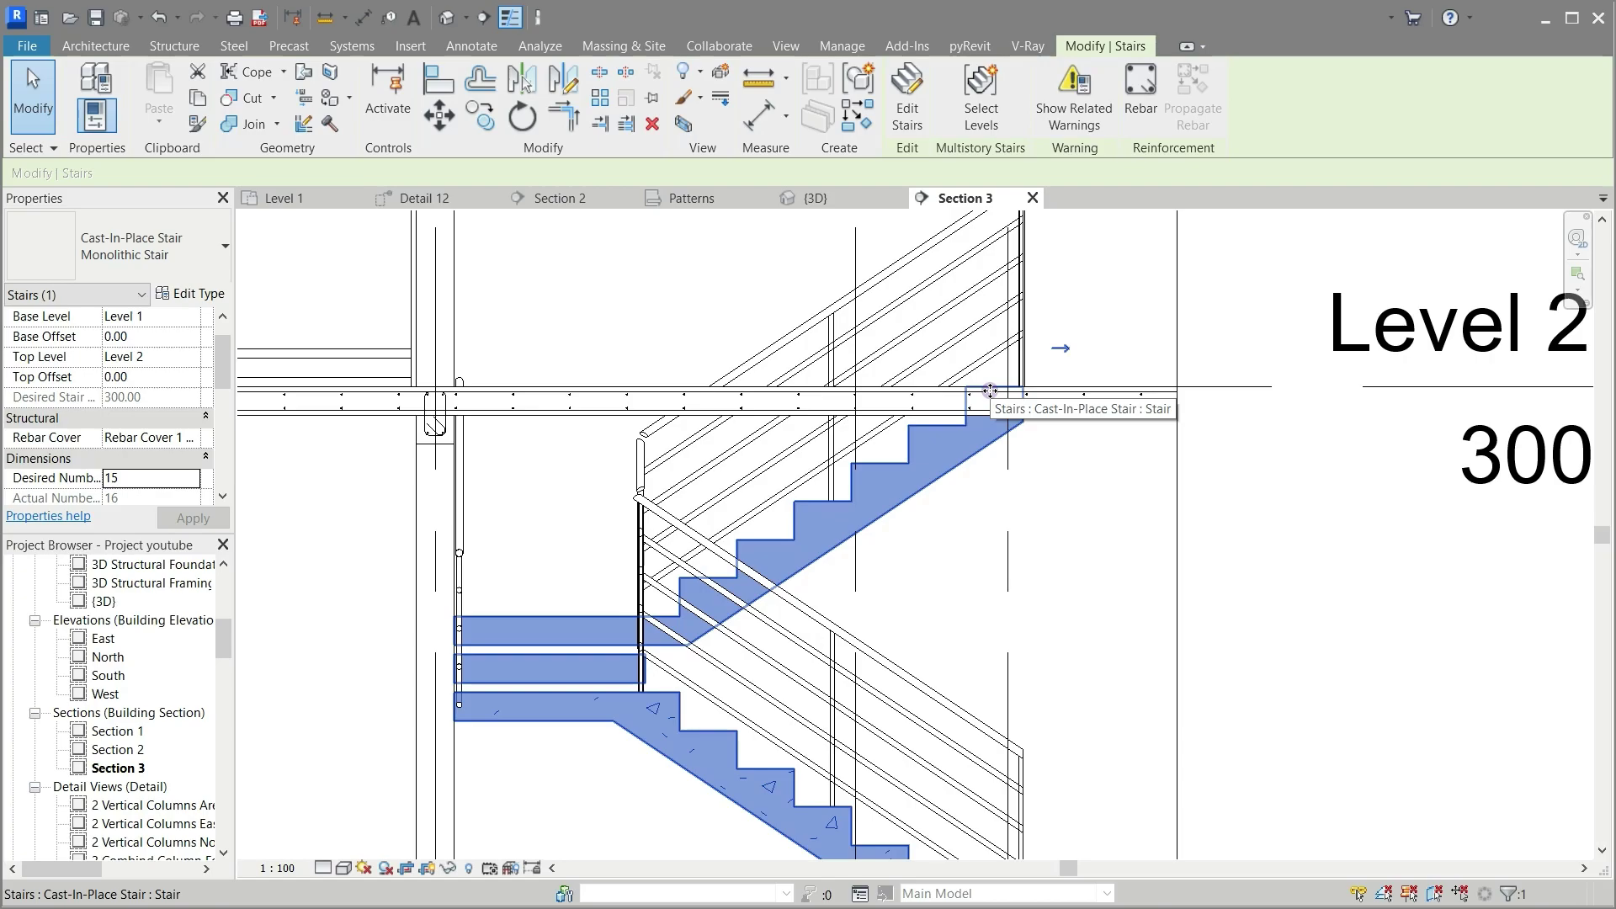
scroll(990, 390, "down", 1)
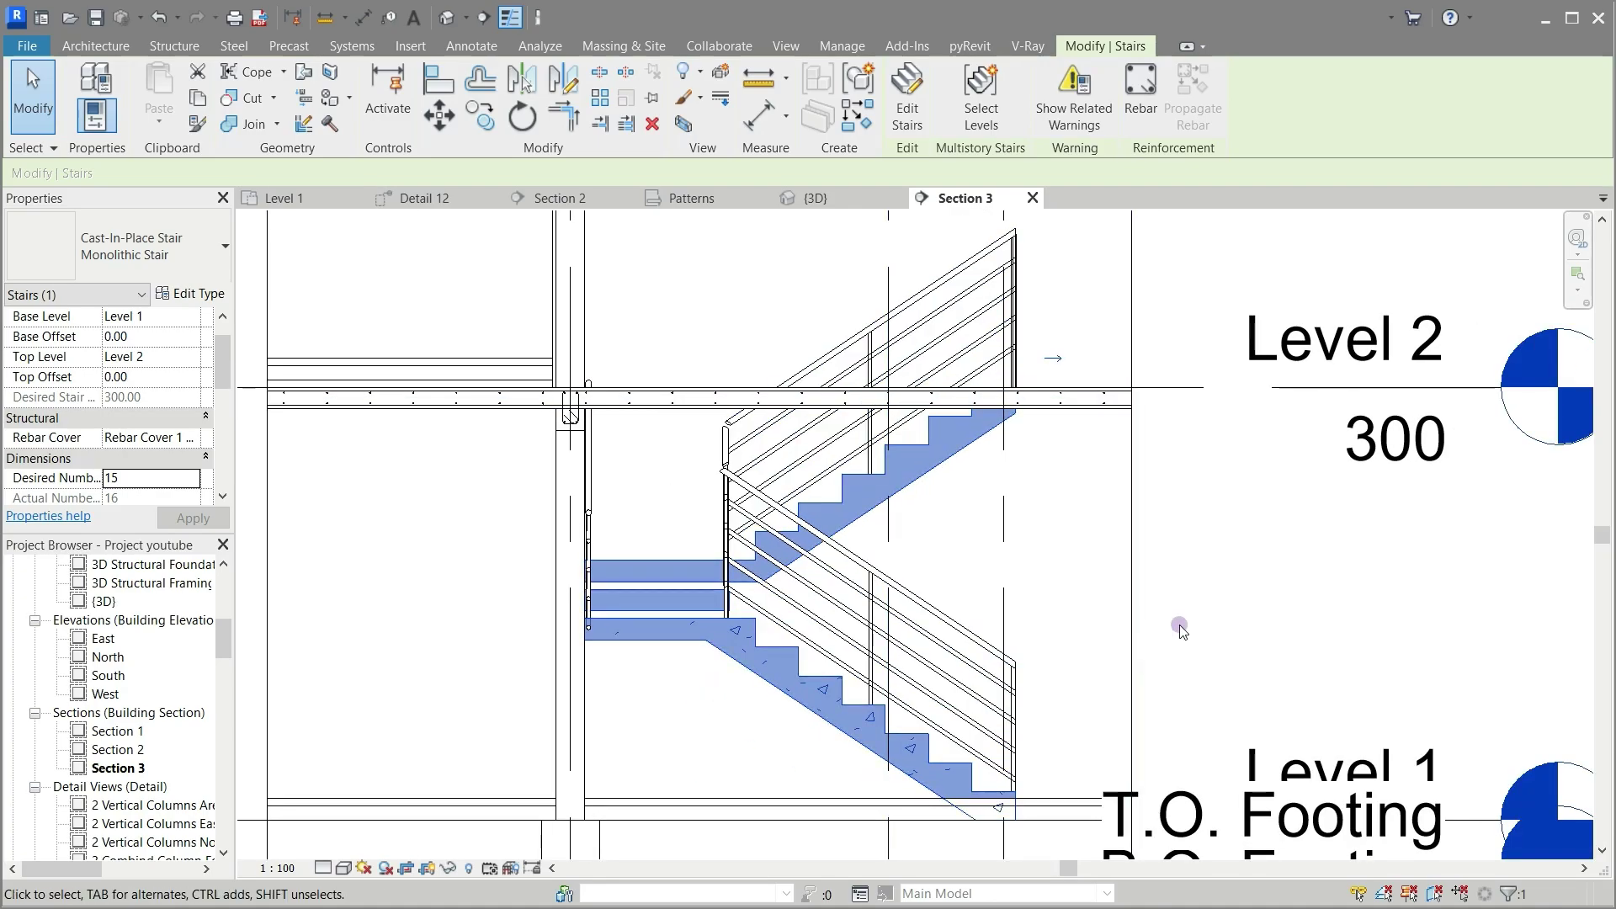
left_click(1238, 599)
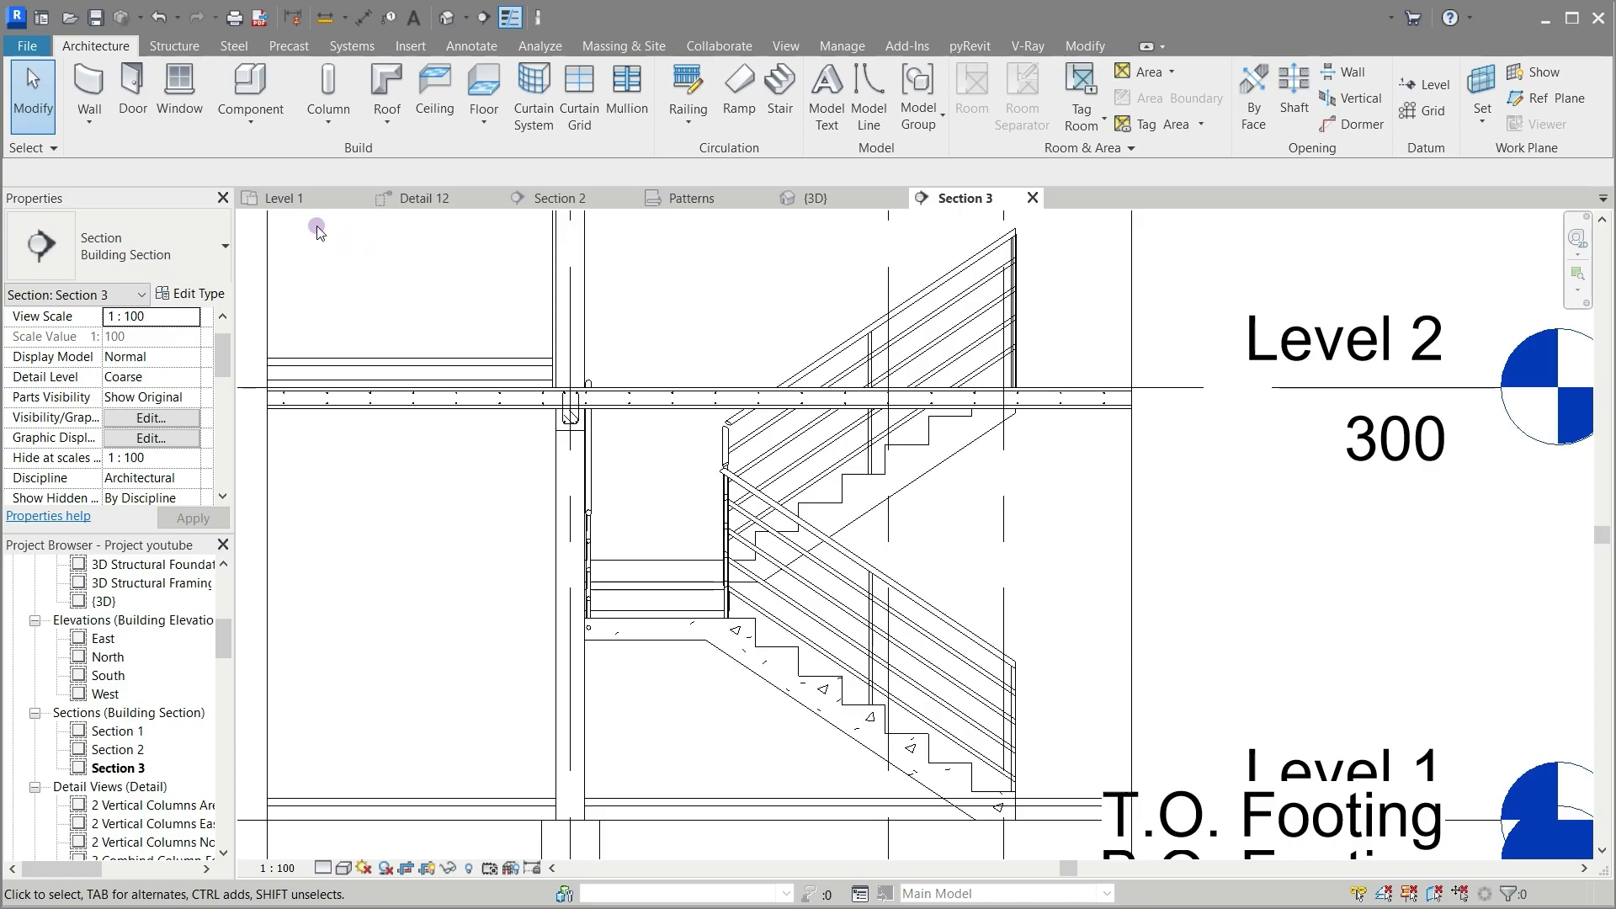
Step: Return to the Level 1 plan, filter a selection around the staircase to only the thin lines and delete them
left_click(288, 199)
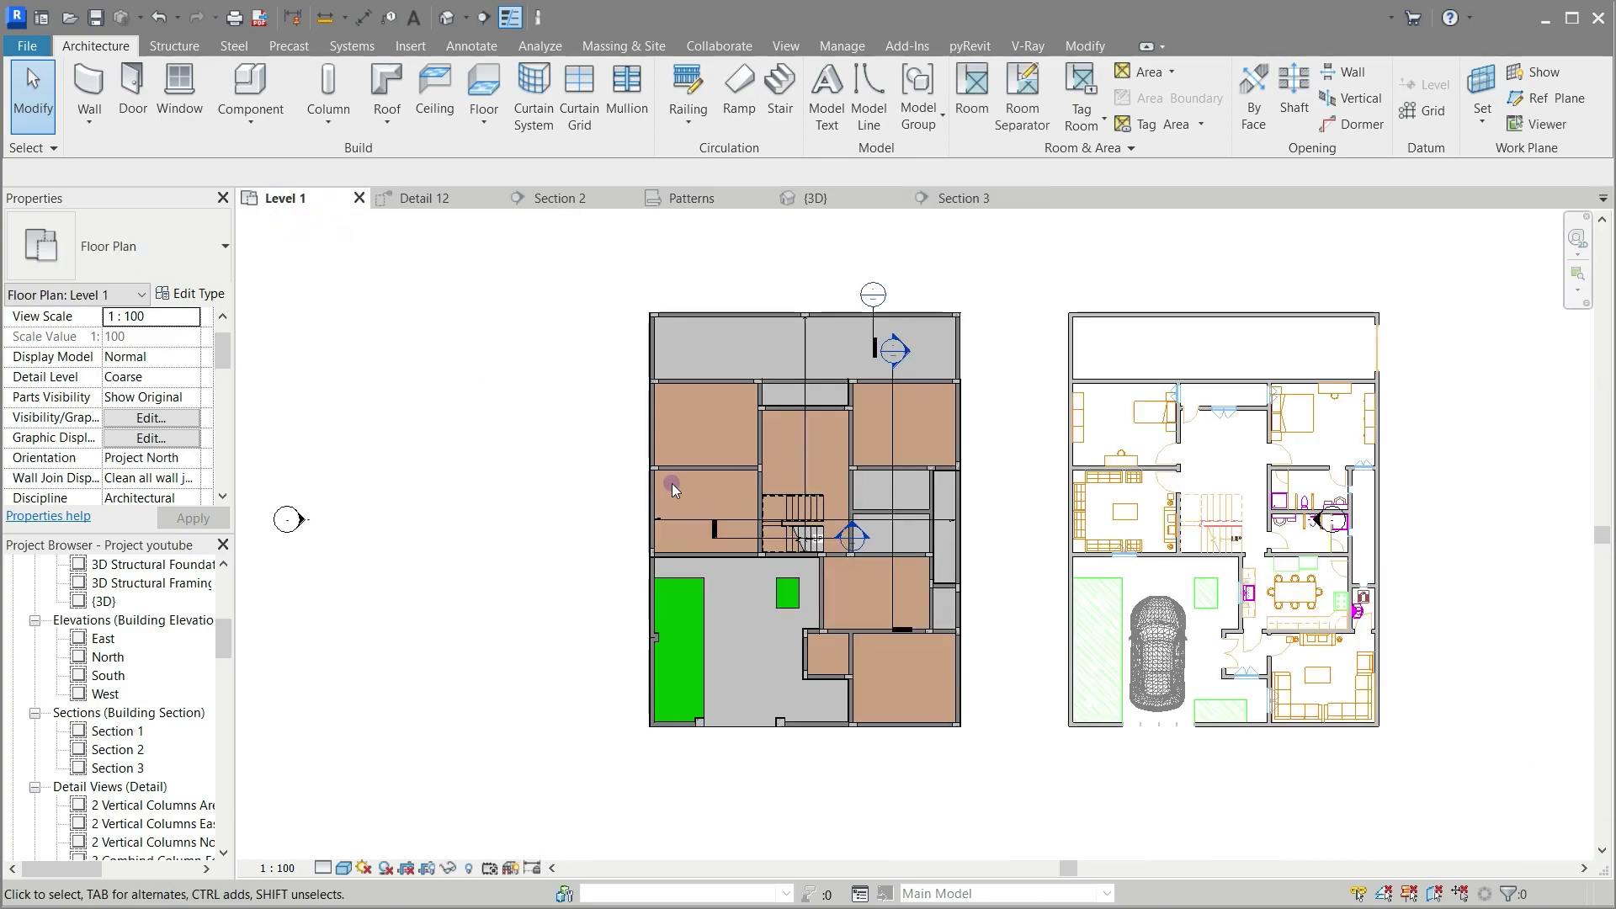
scroll(795, 562, "up", 5)
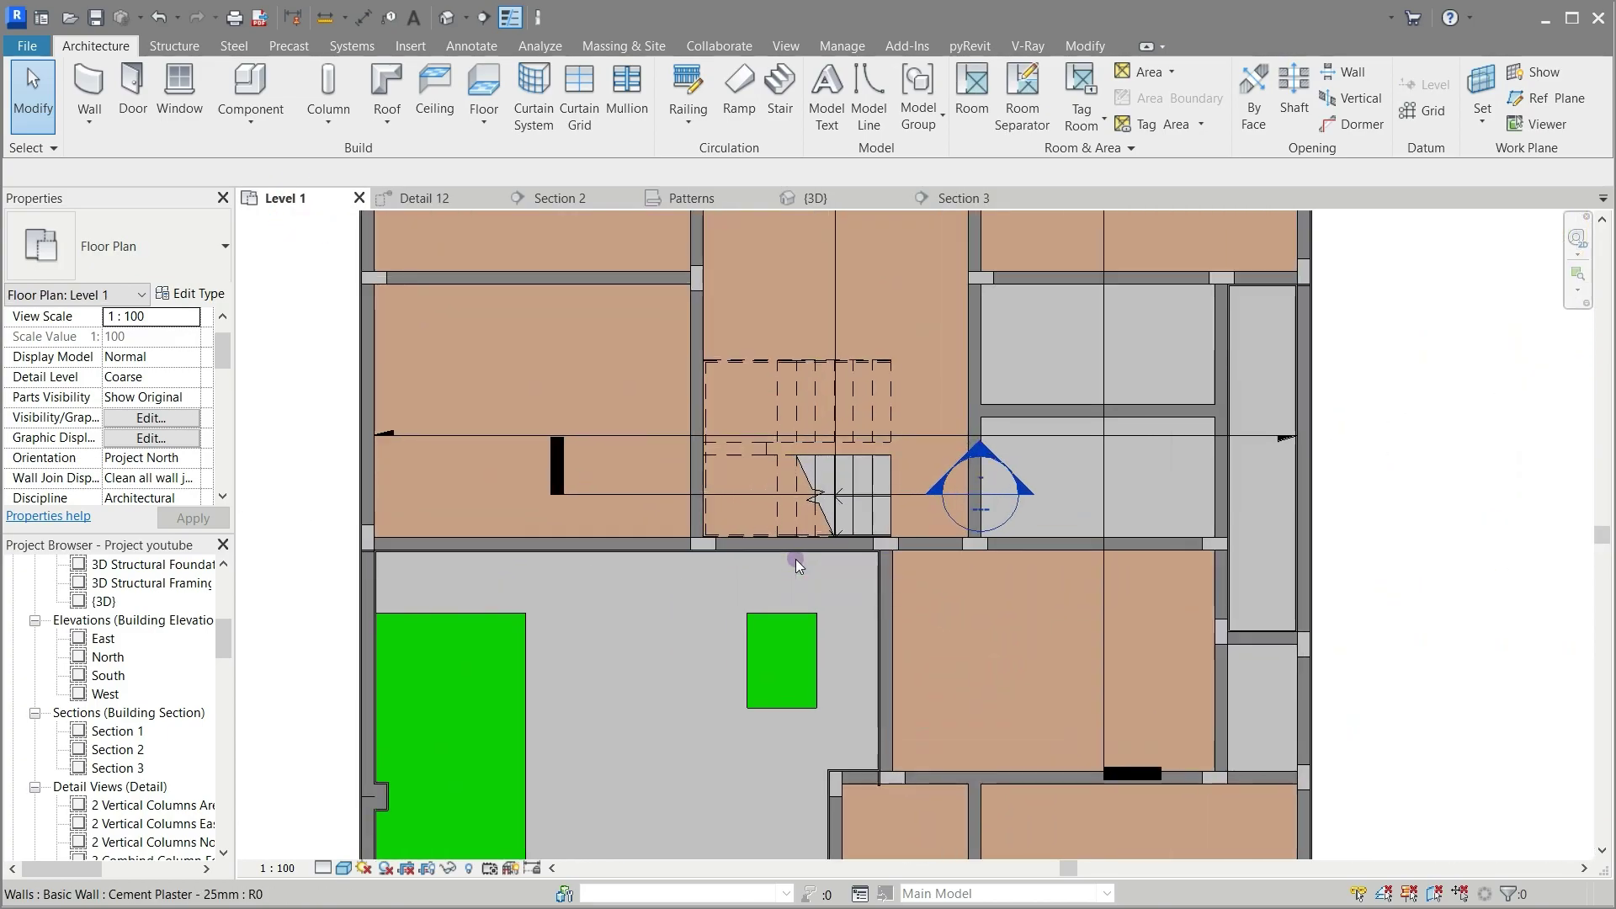
scroll(796, 559, "up", 1)
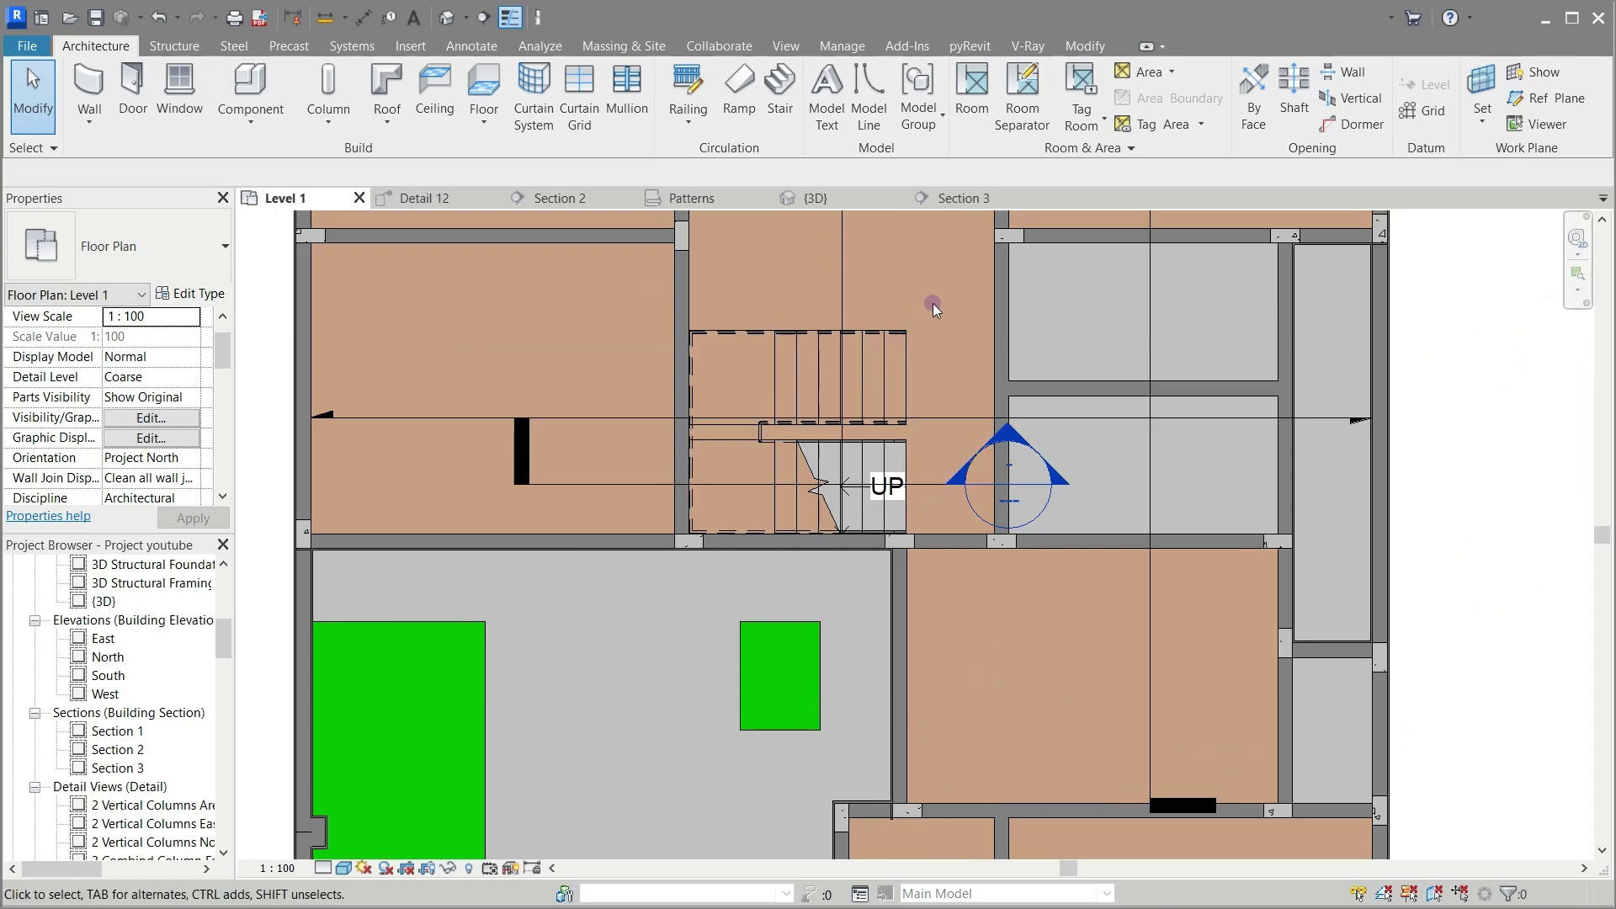
left_click_drag(938, 288, 651, 586)
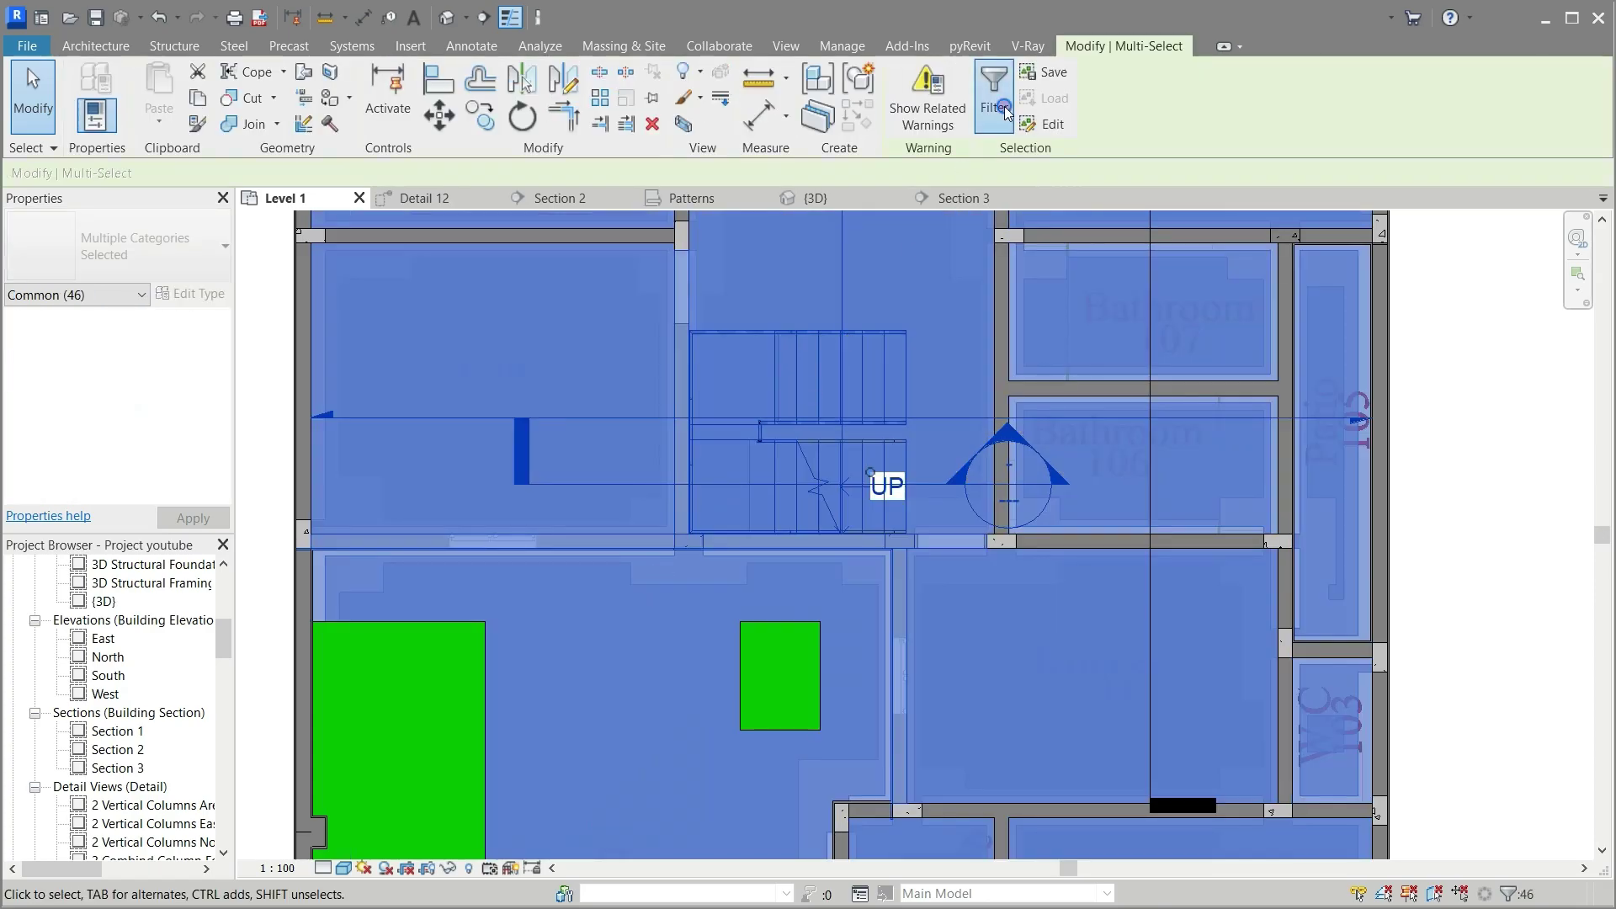
left_click(994, 101)
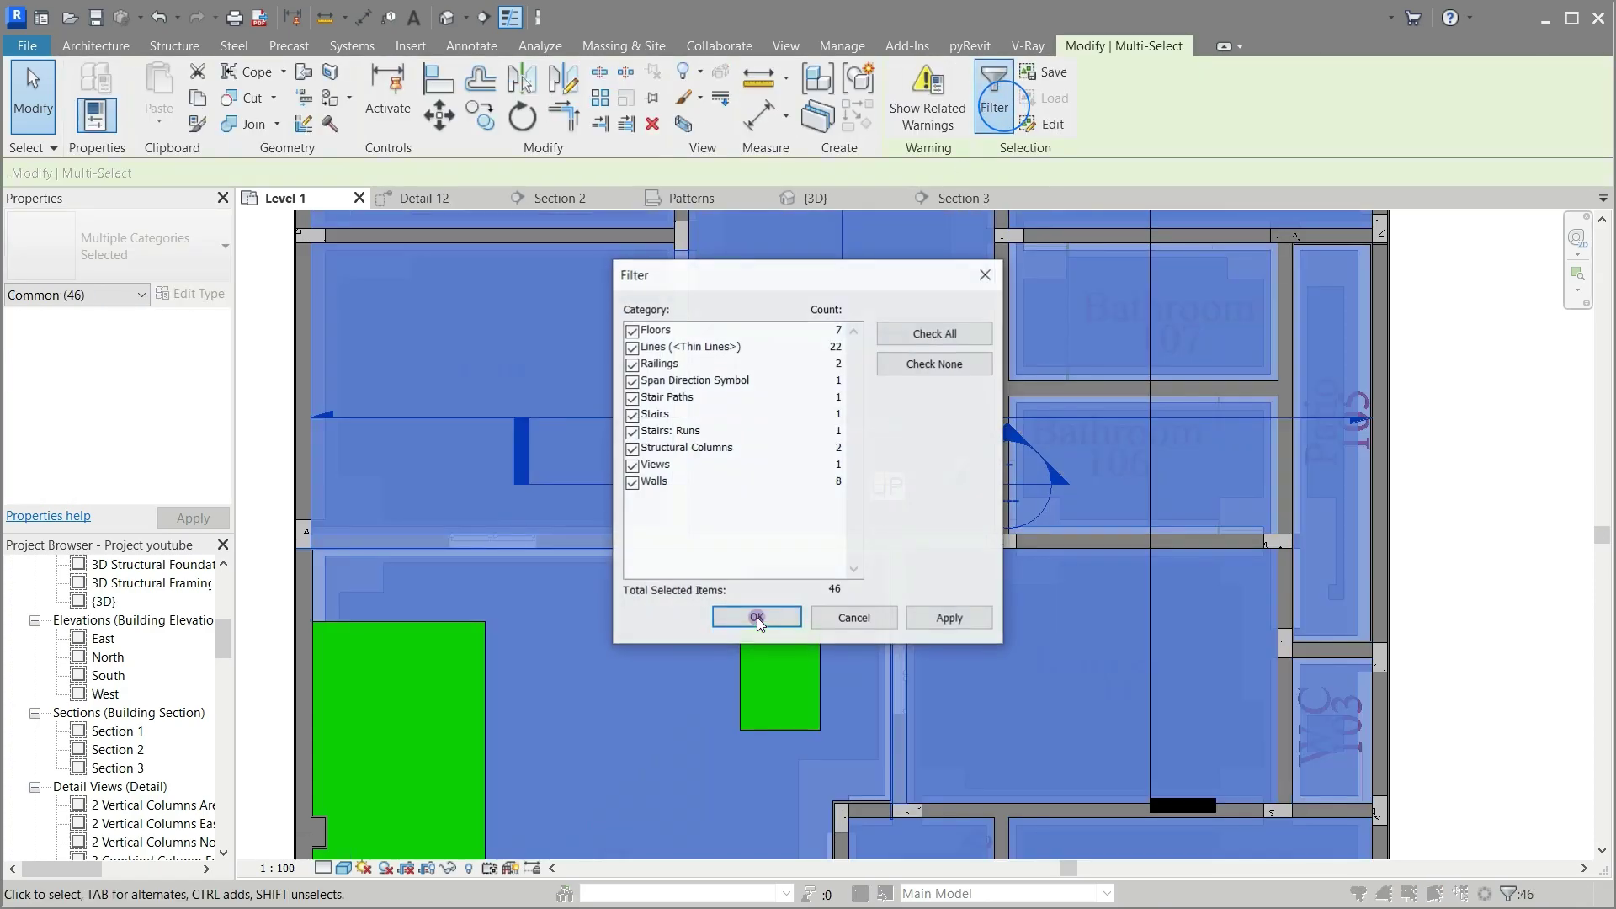
left_click(633, 331)
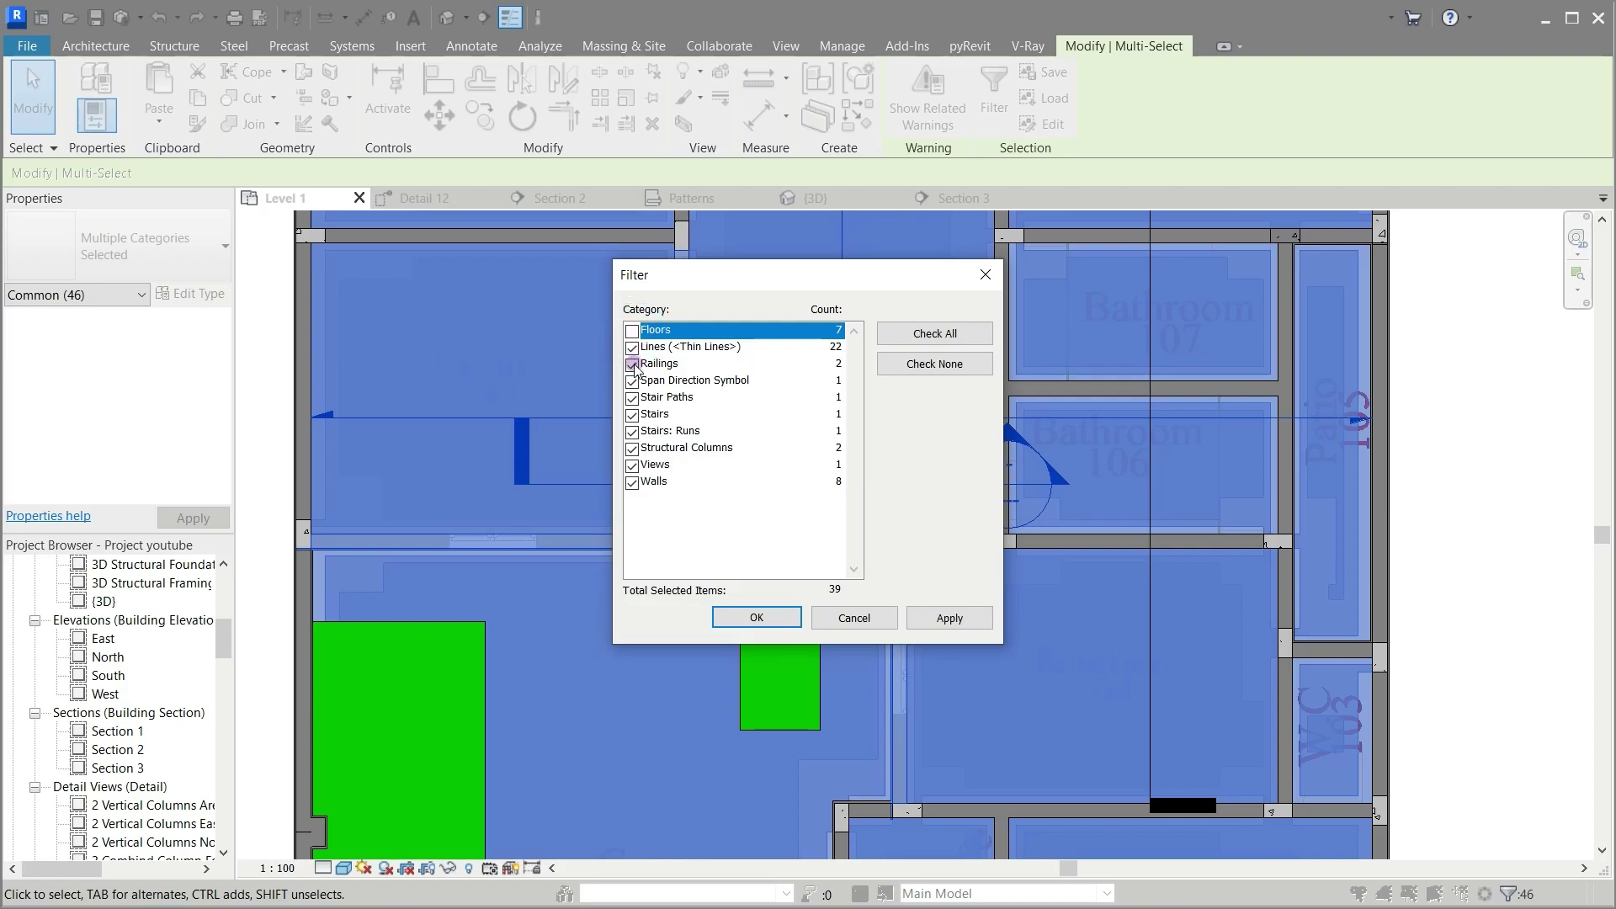
left_click(926, 363)
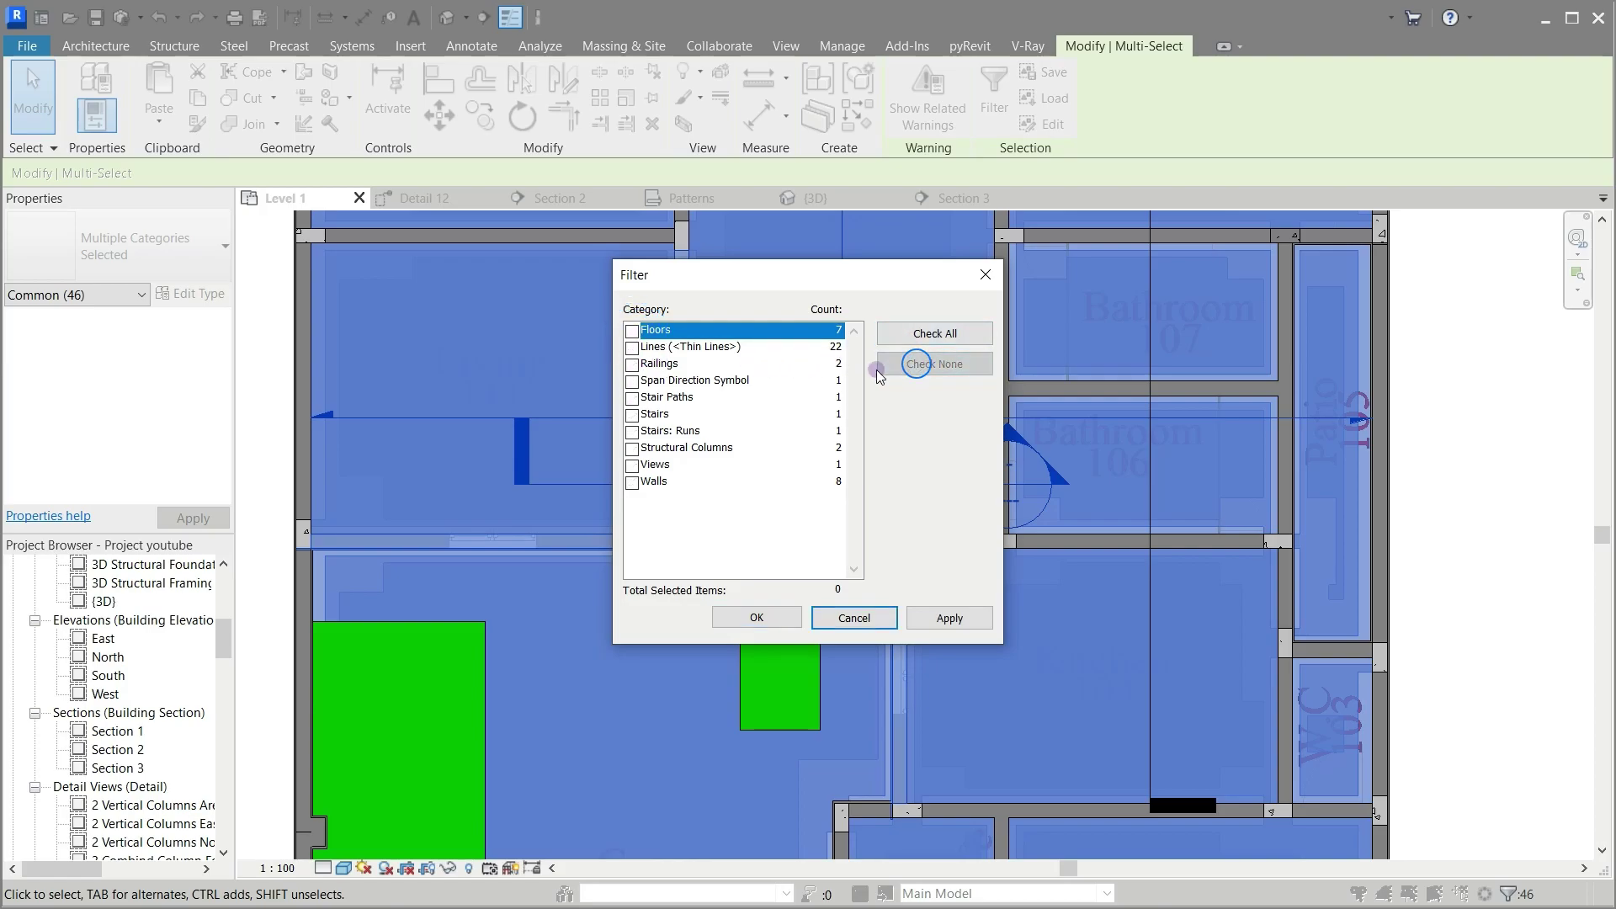
left_click(632, 348)
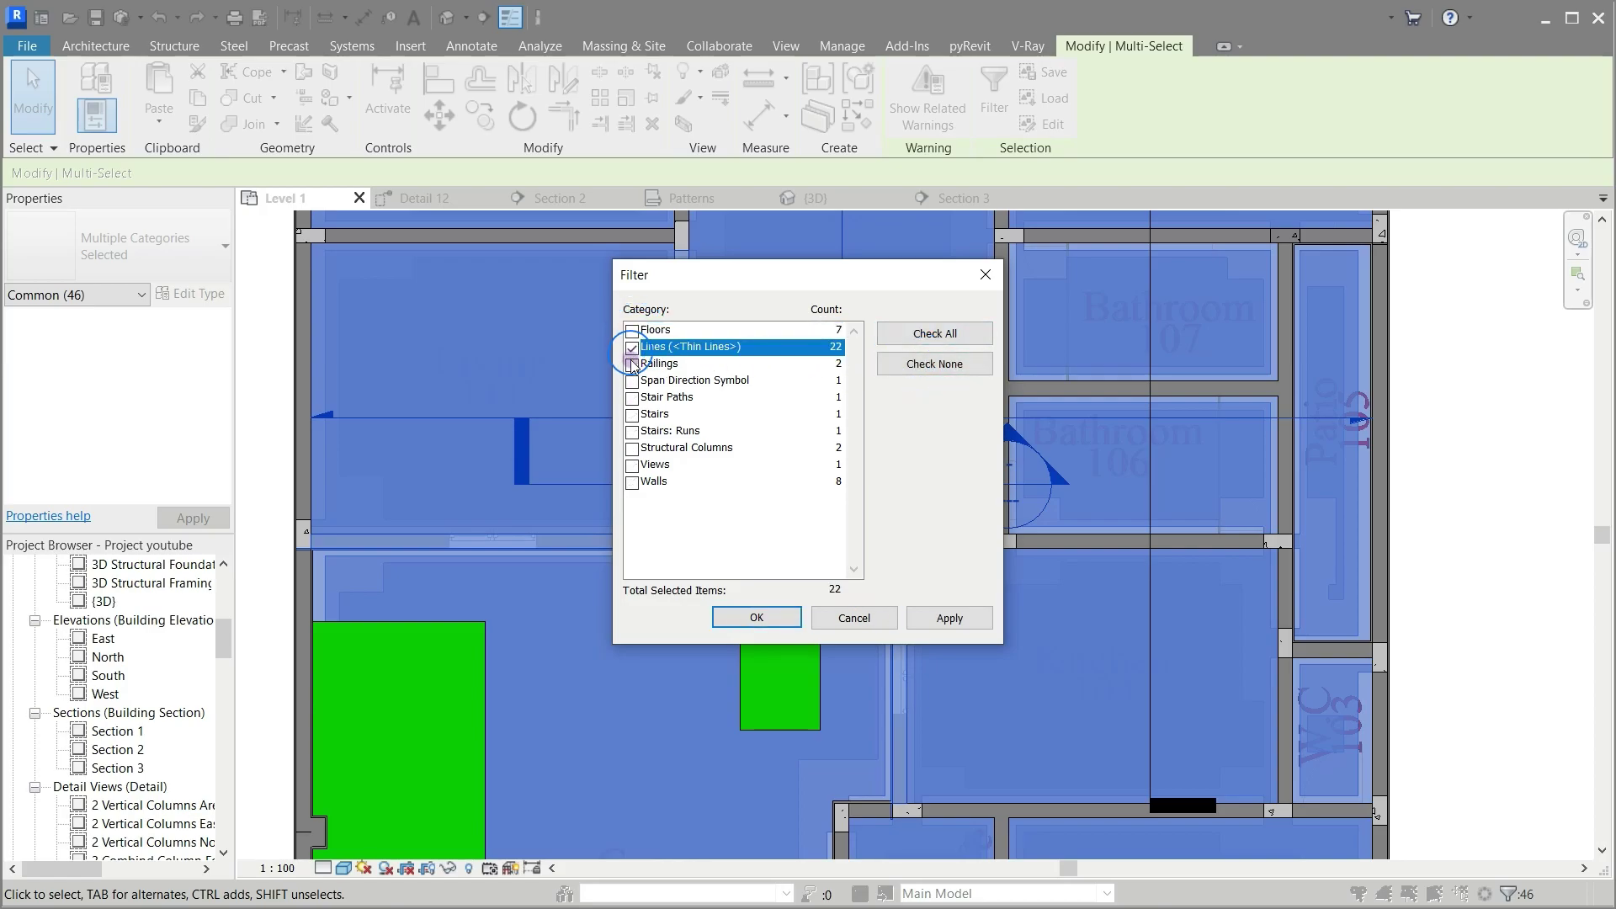
left_click(742, 619)
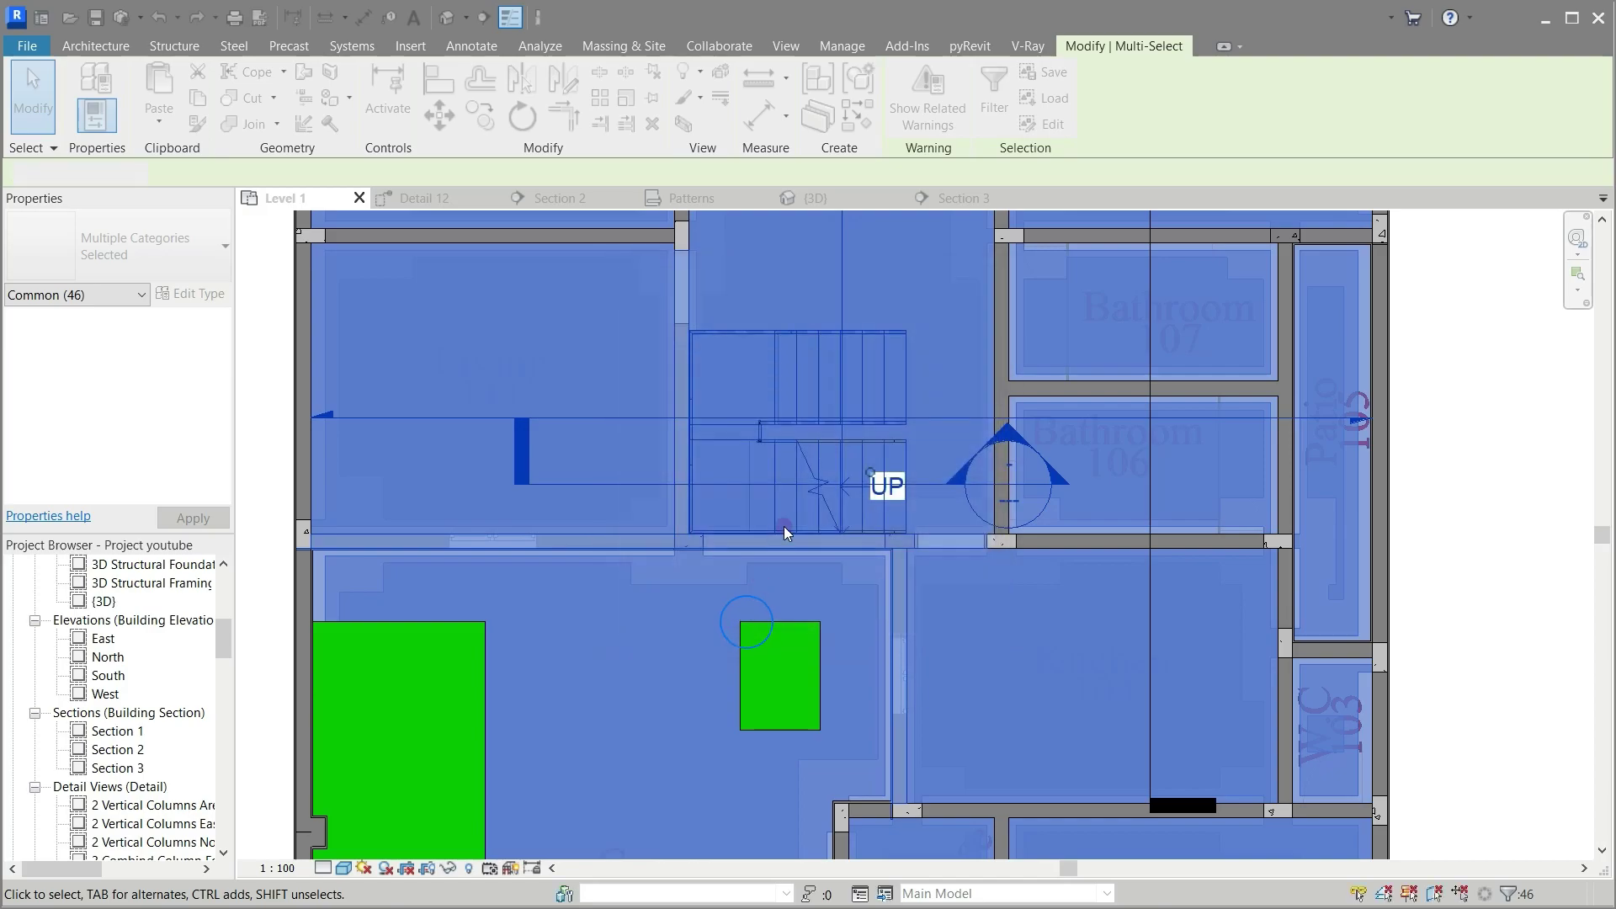
key("Delete")
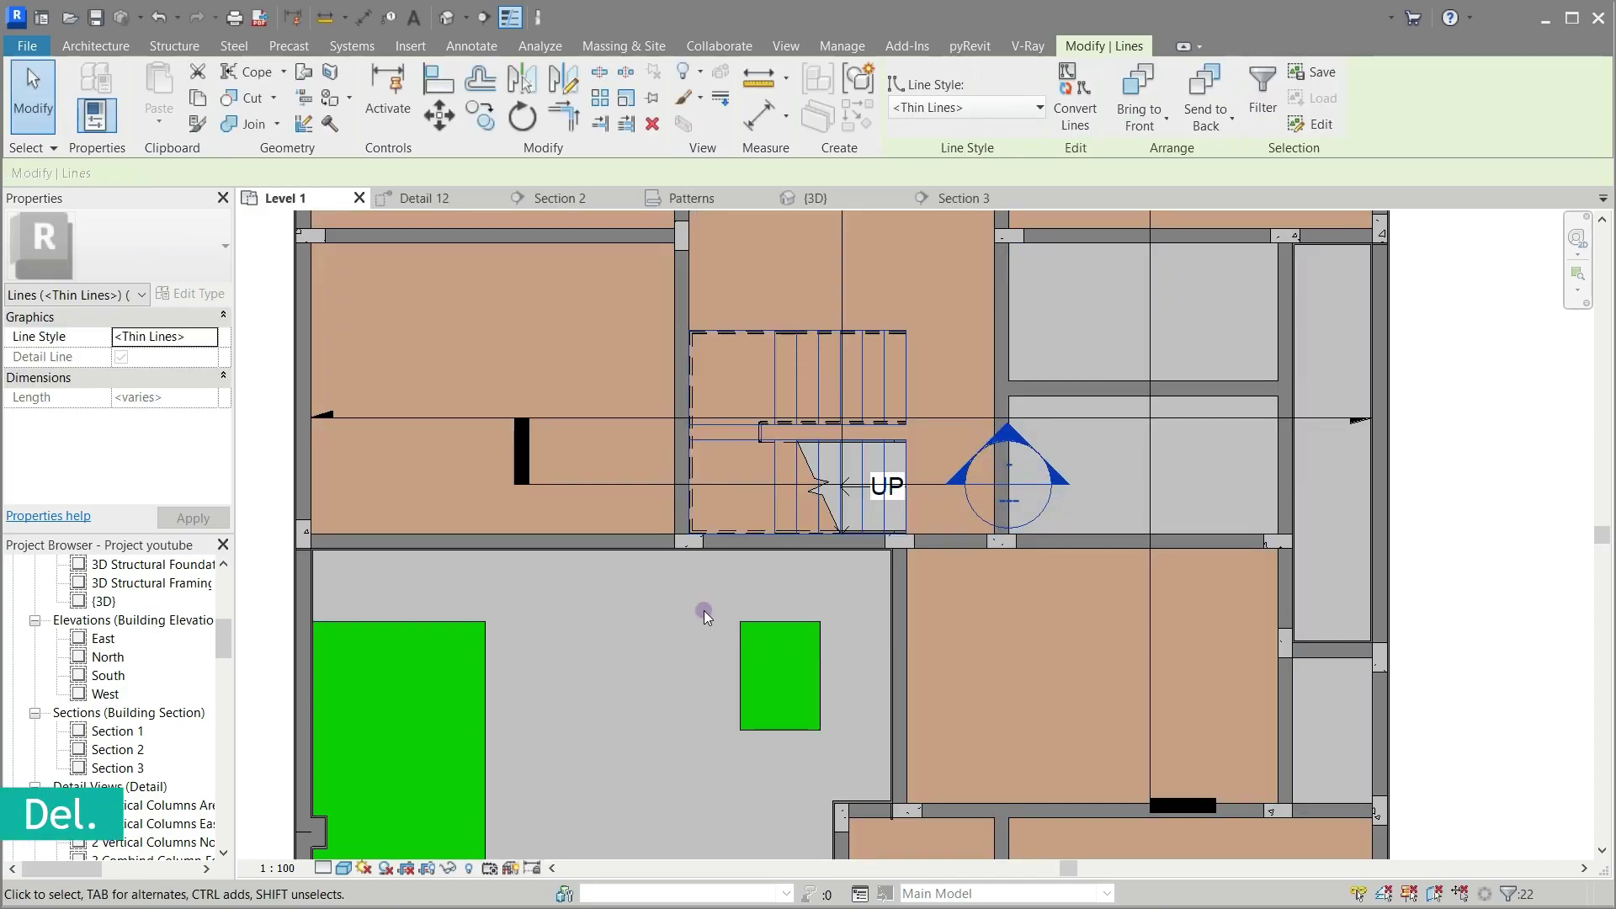
scroll(644, 495, "down", 2)
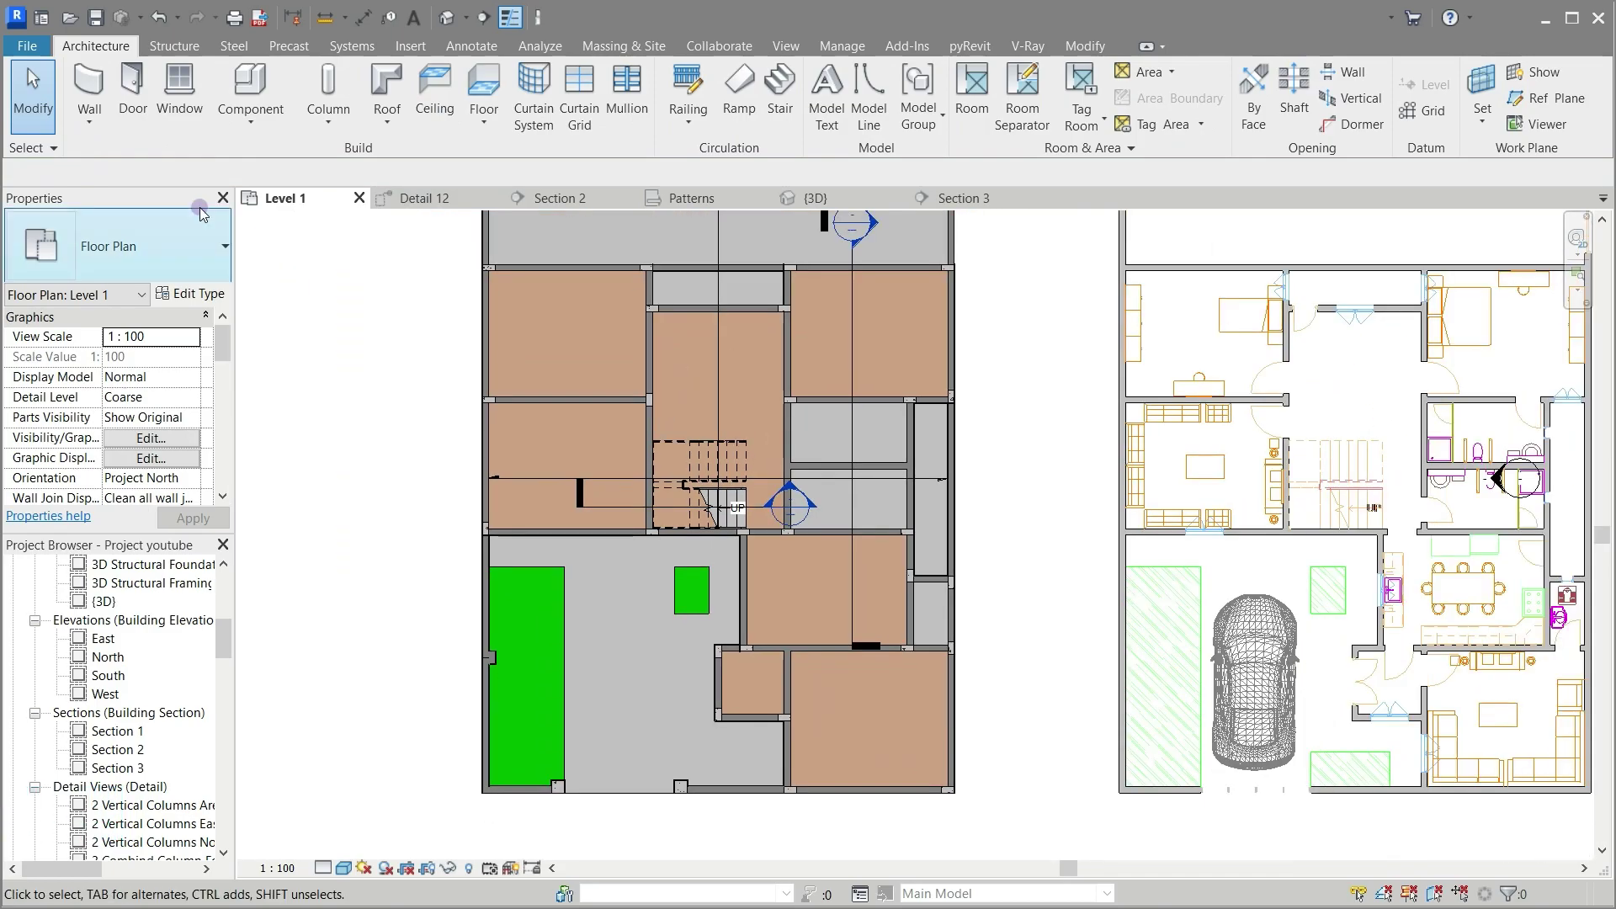
Step: Start a new wall and duplicate its Cement Plaster - 25mm type as "Ceramic Wooden Tile - 25mm"
left_click(89, 91)
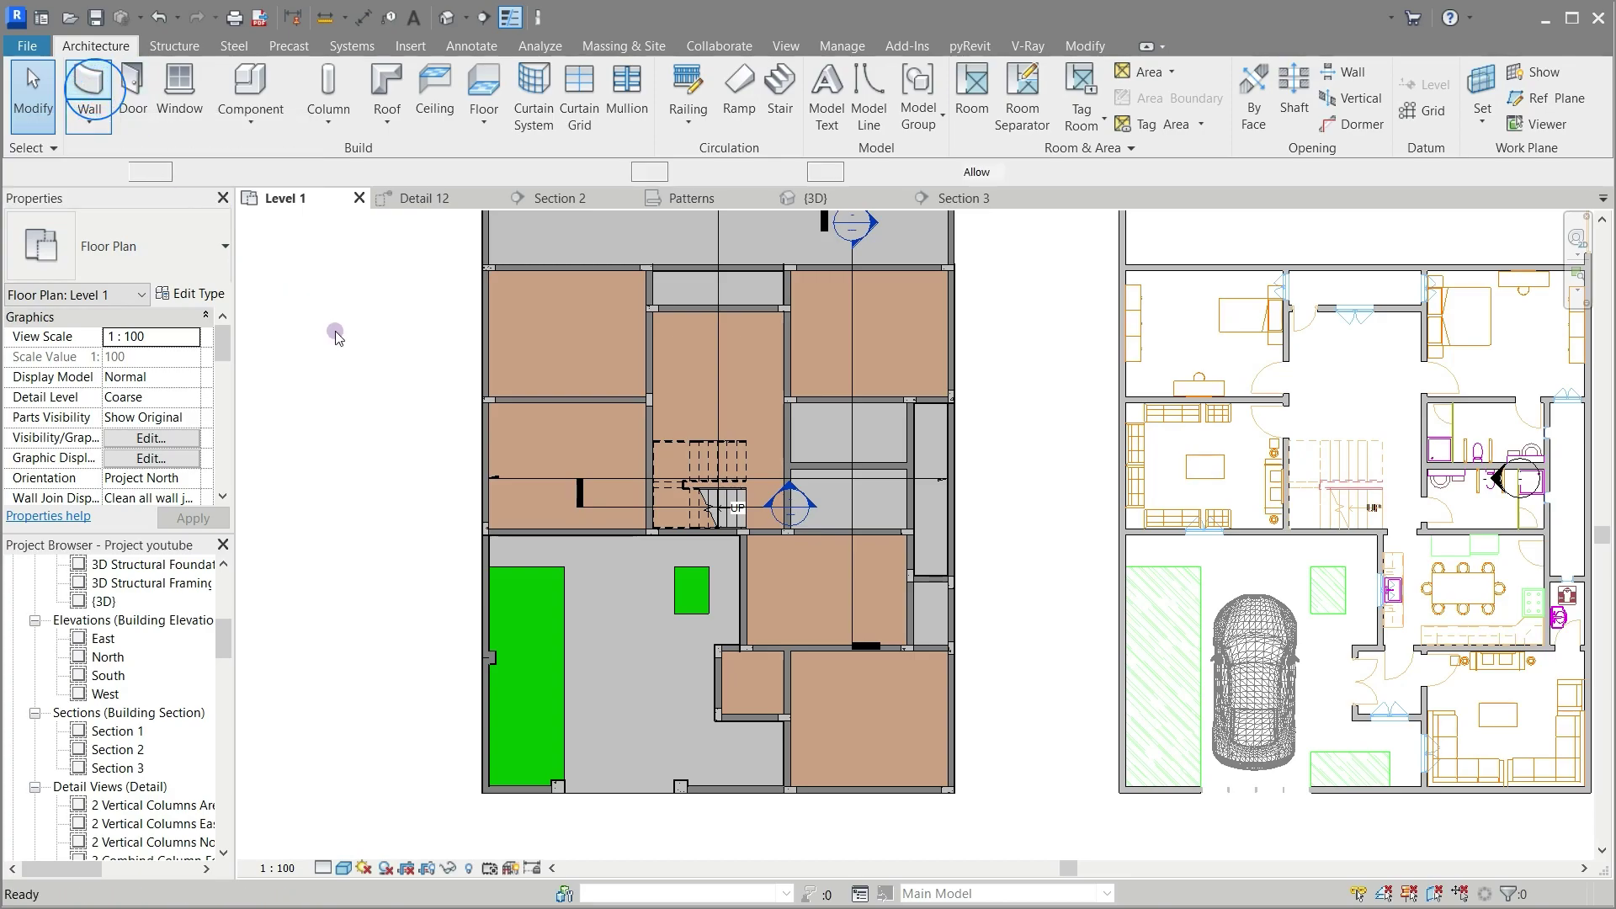
left_click(199, 295)
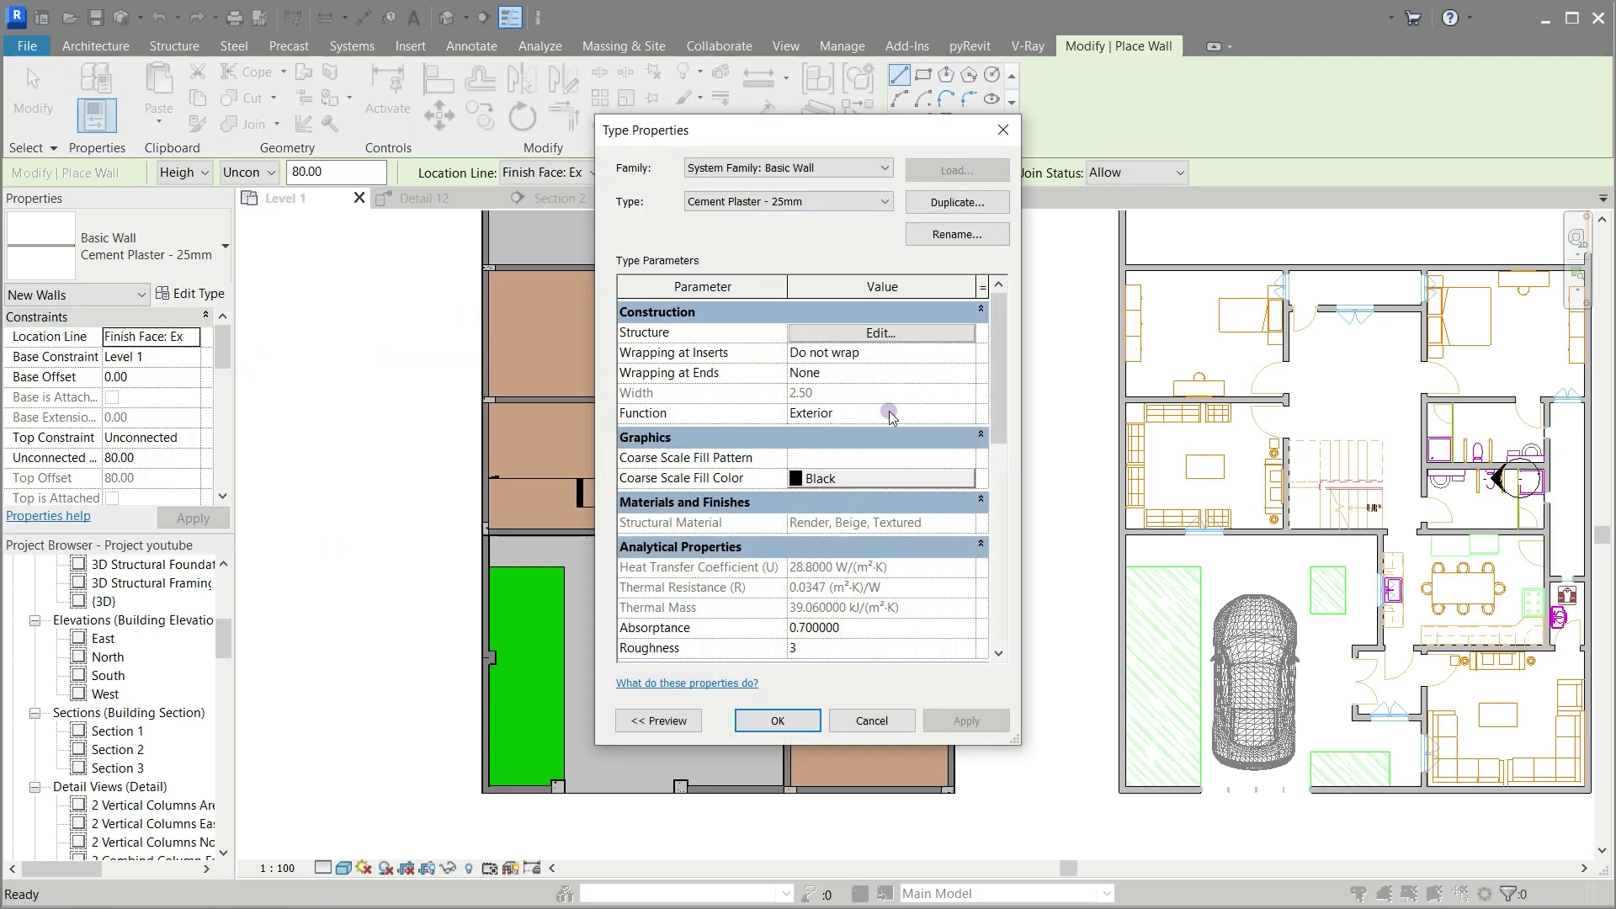
left_click(930, 209)
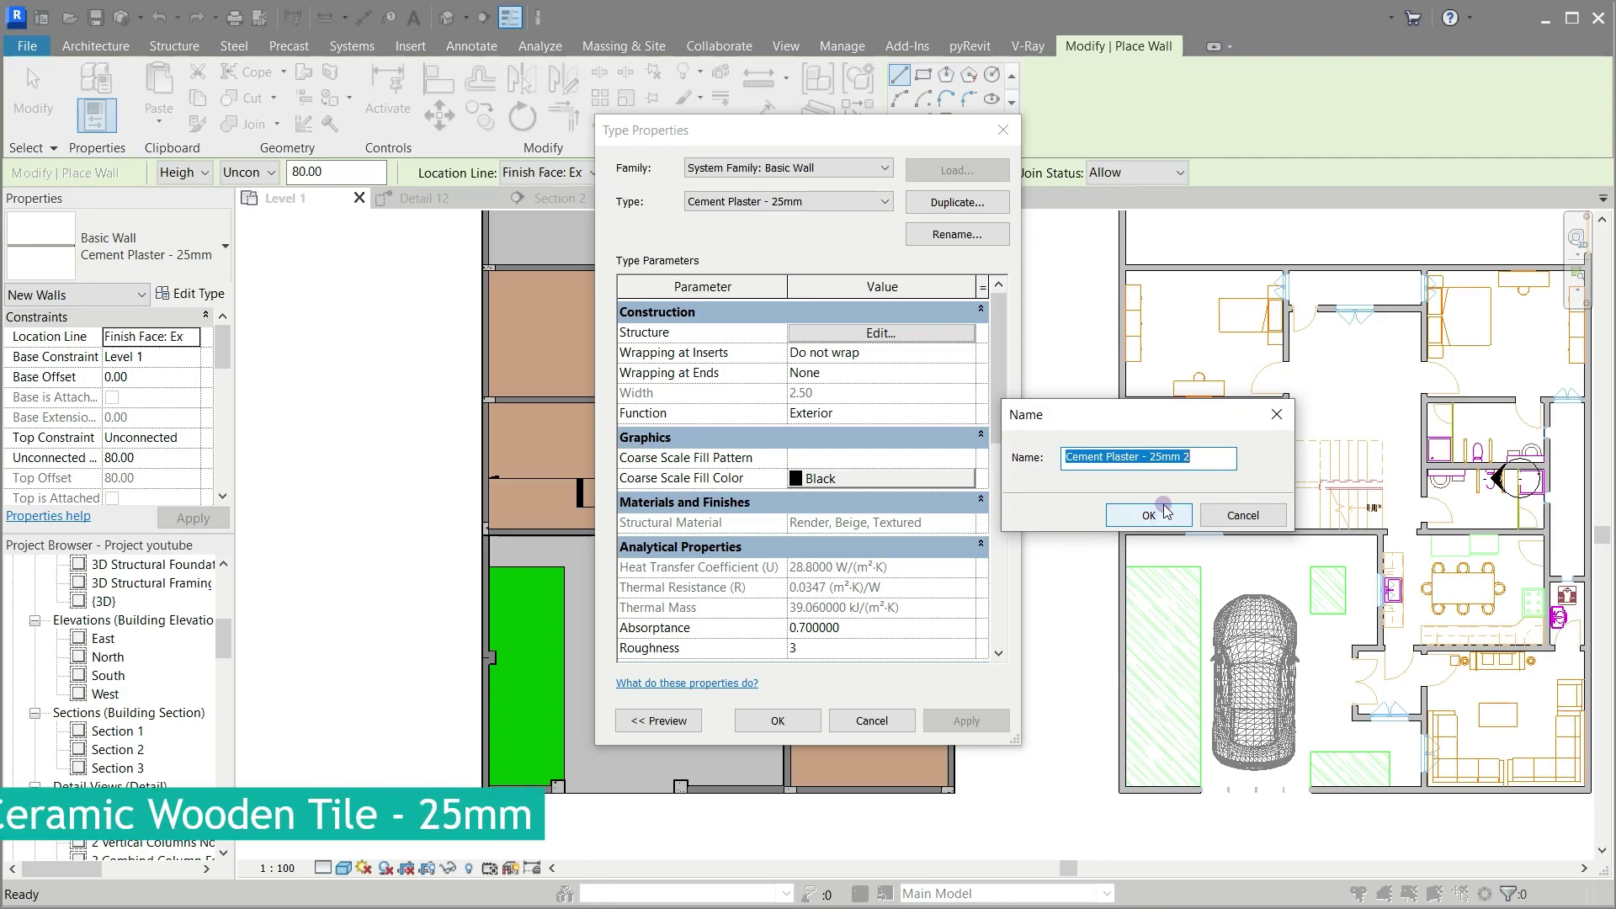
left_click(1208, 460)
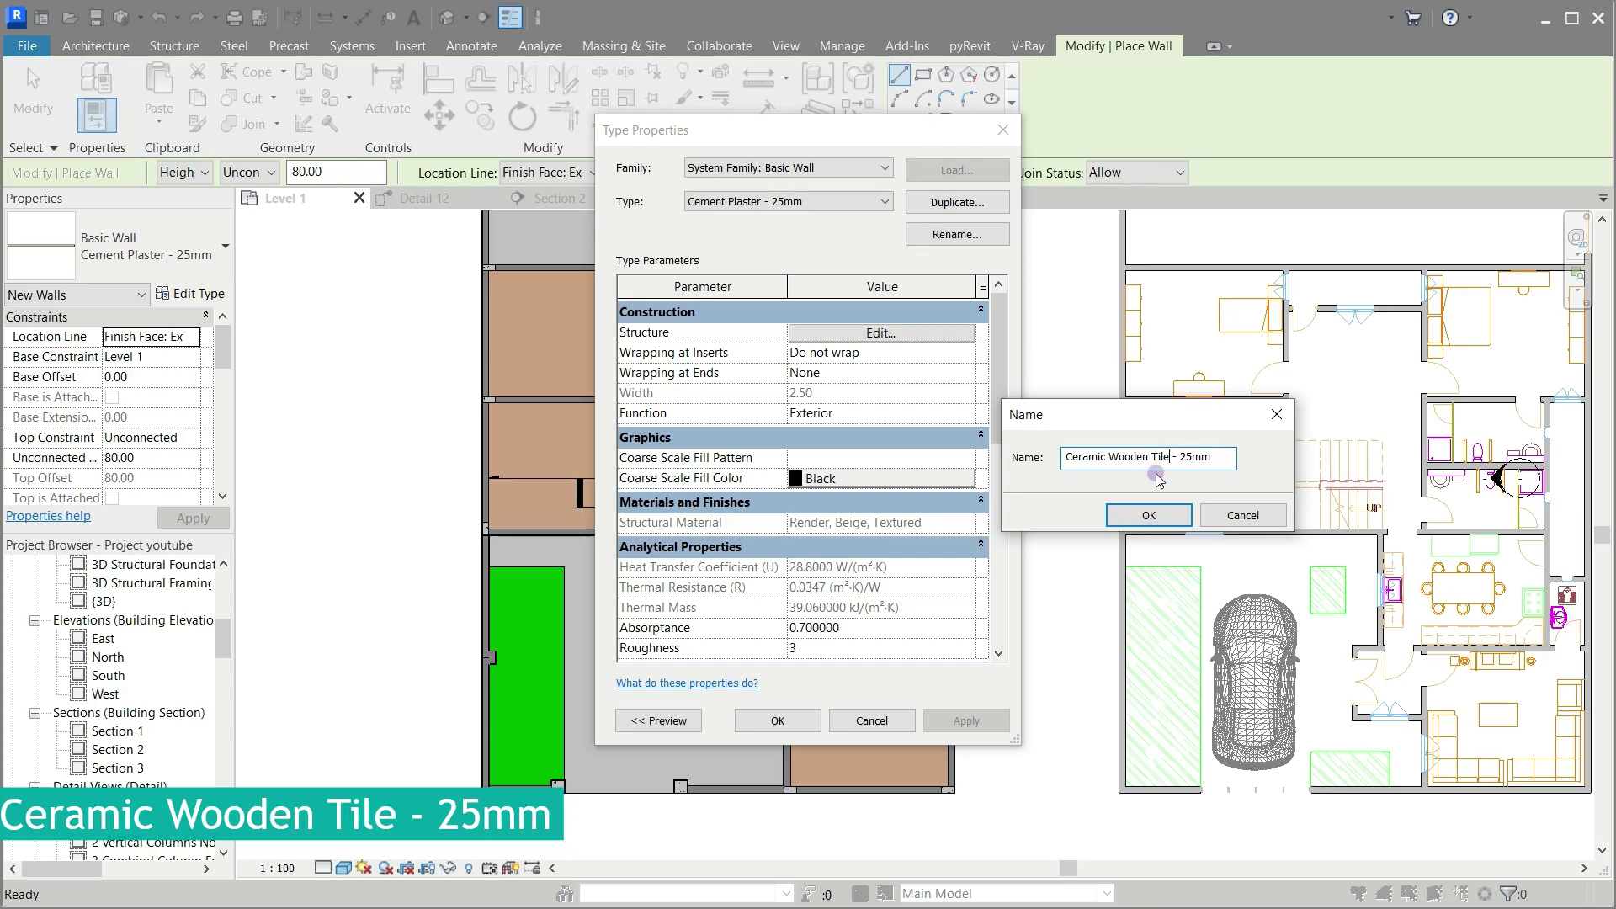
left_click(1141, 514)
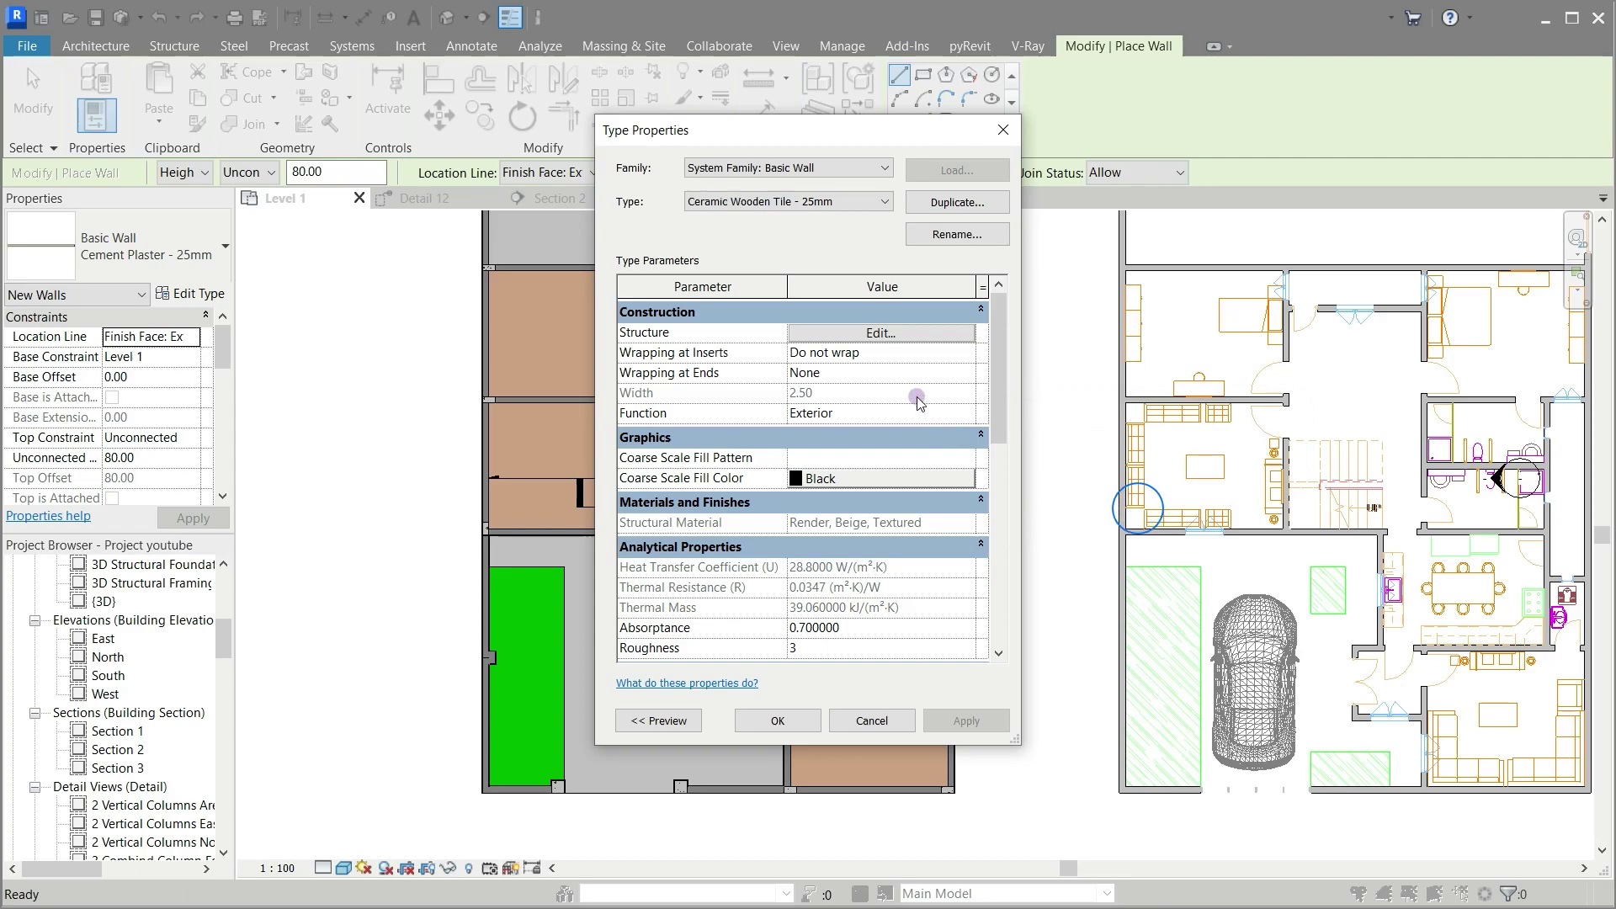
Step: For the new wall type's structure layer, search the materials for "cer" and duplicate Ceramic Wooden Floor with its assets
left_click(879, 334)
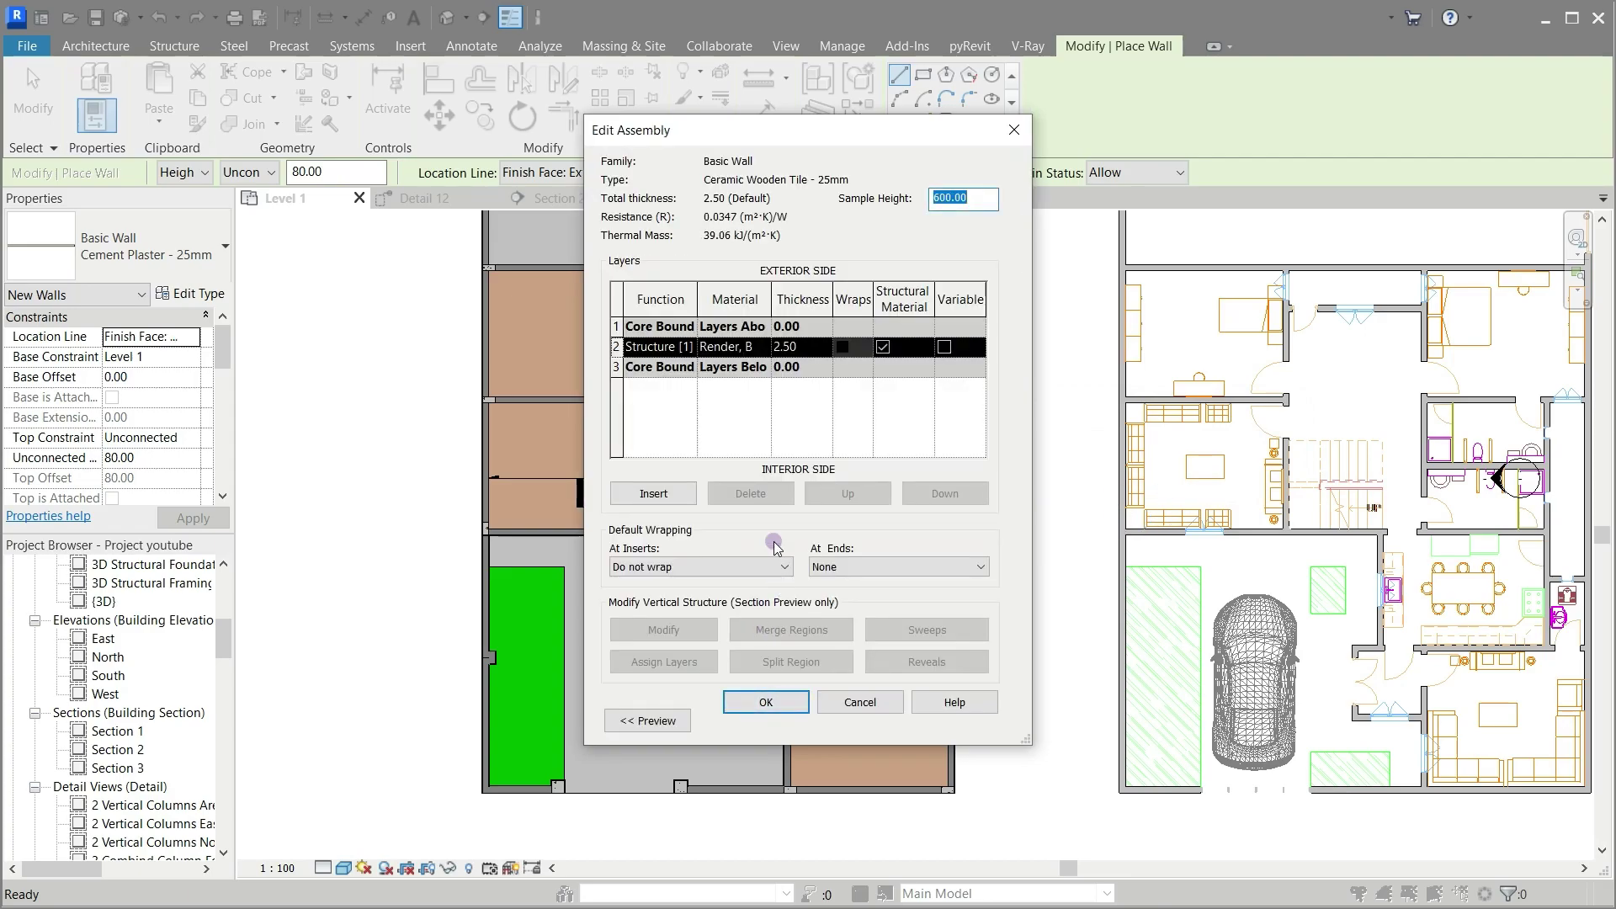
left_click(762, 347)
left_click(764, 347)
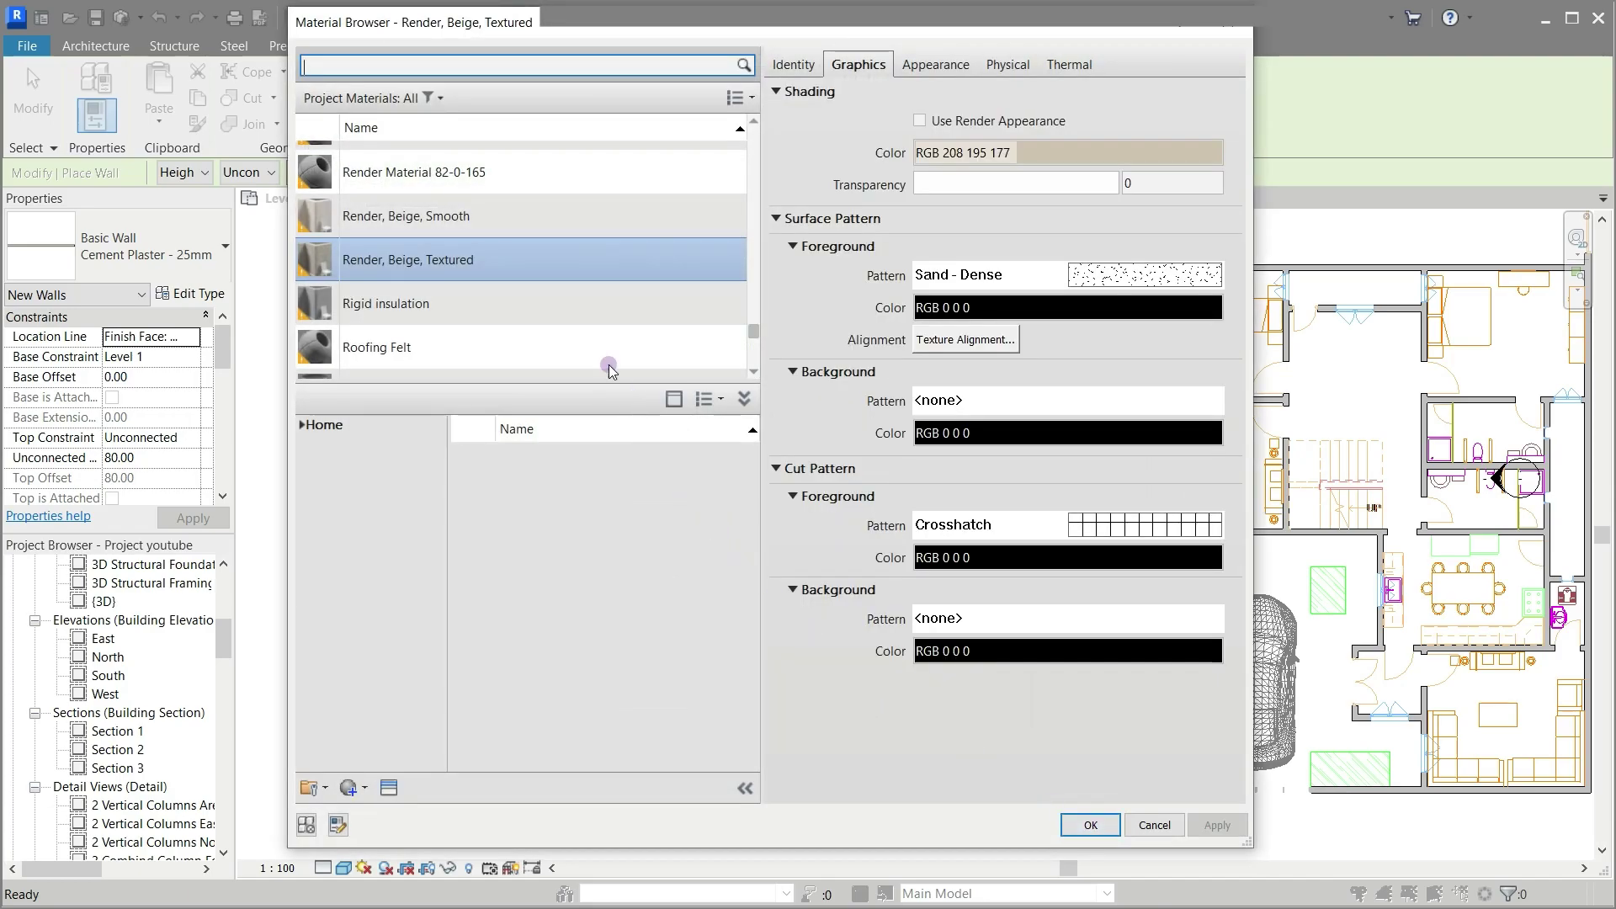
scroll(606, 362, "down", 1)
scroll(596, 217, "up", 5)
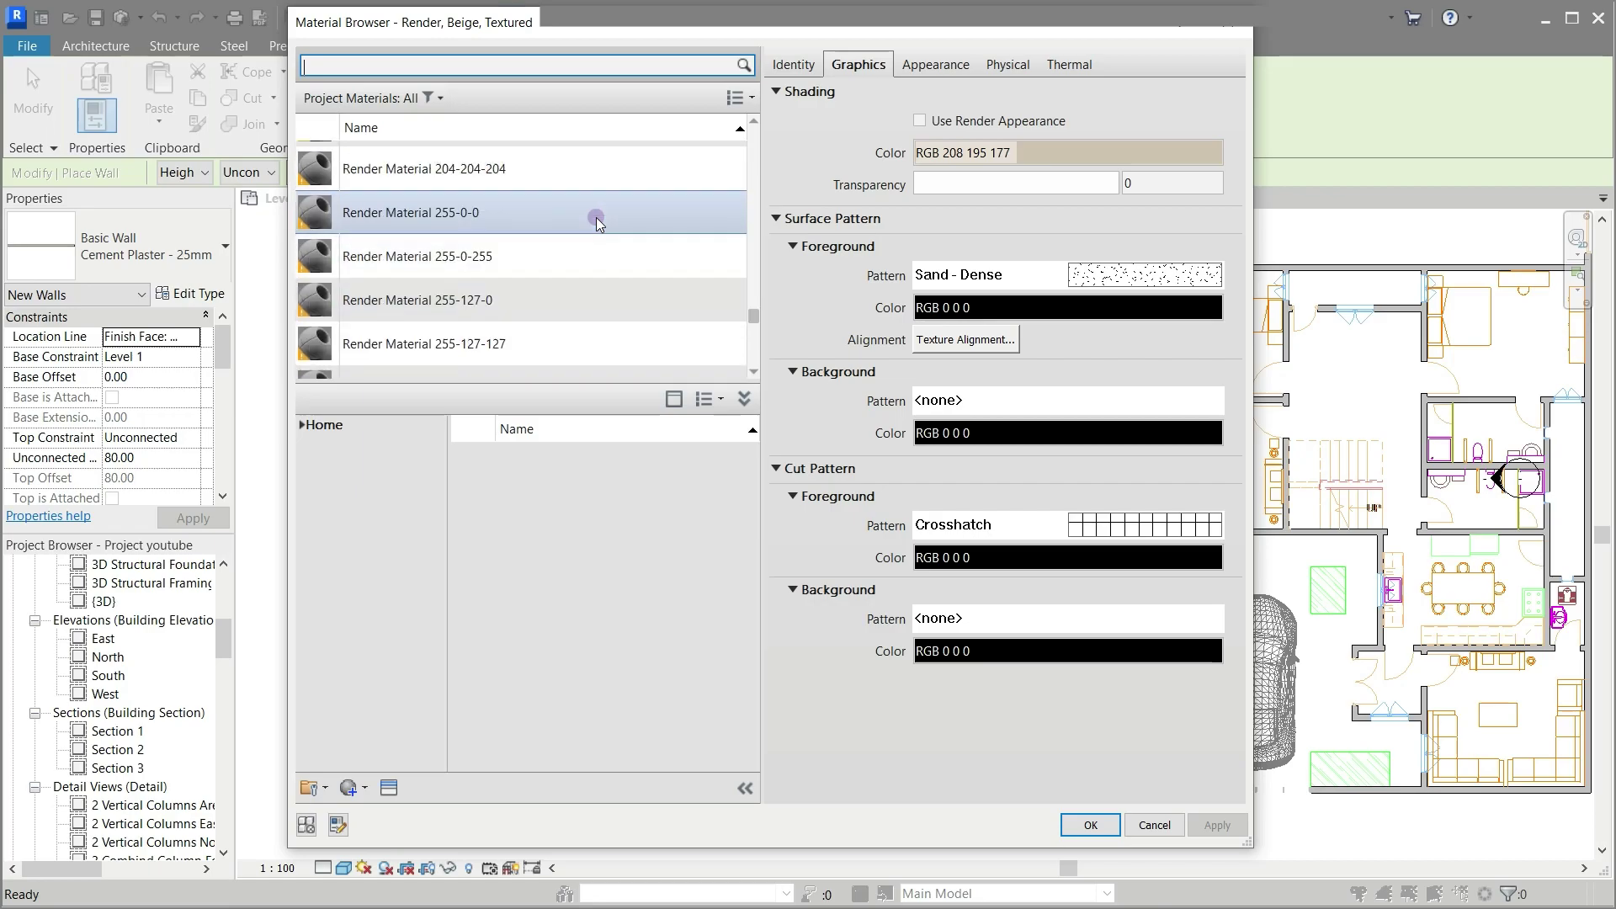
type("cer")
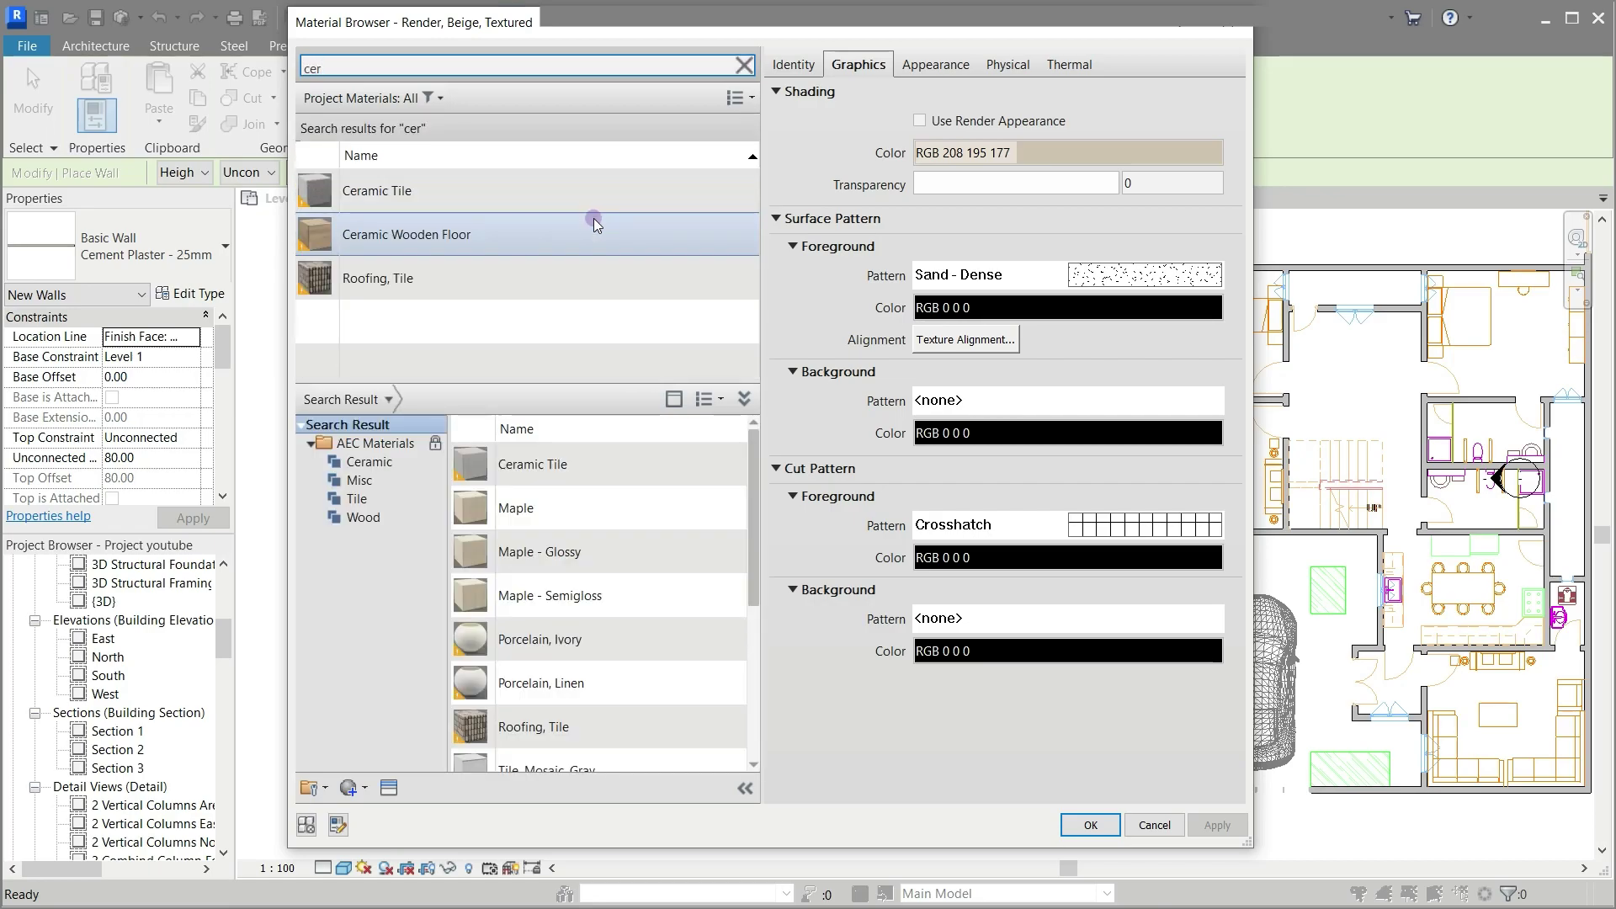
left_click(542, 237)
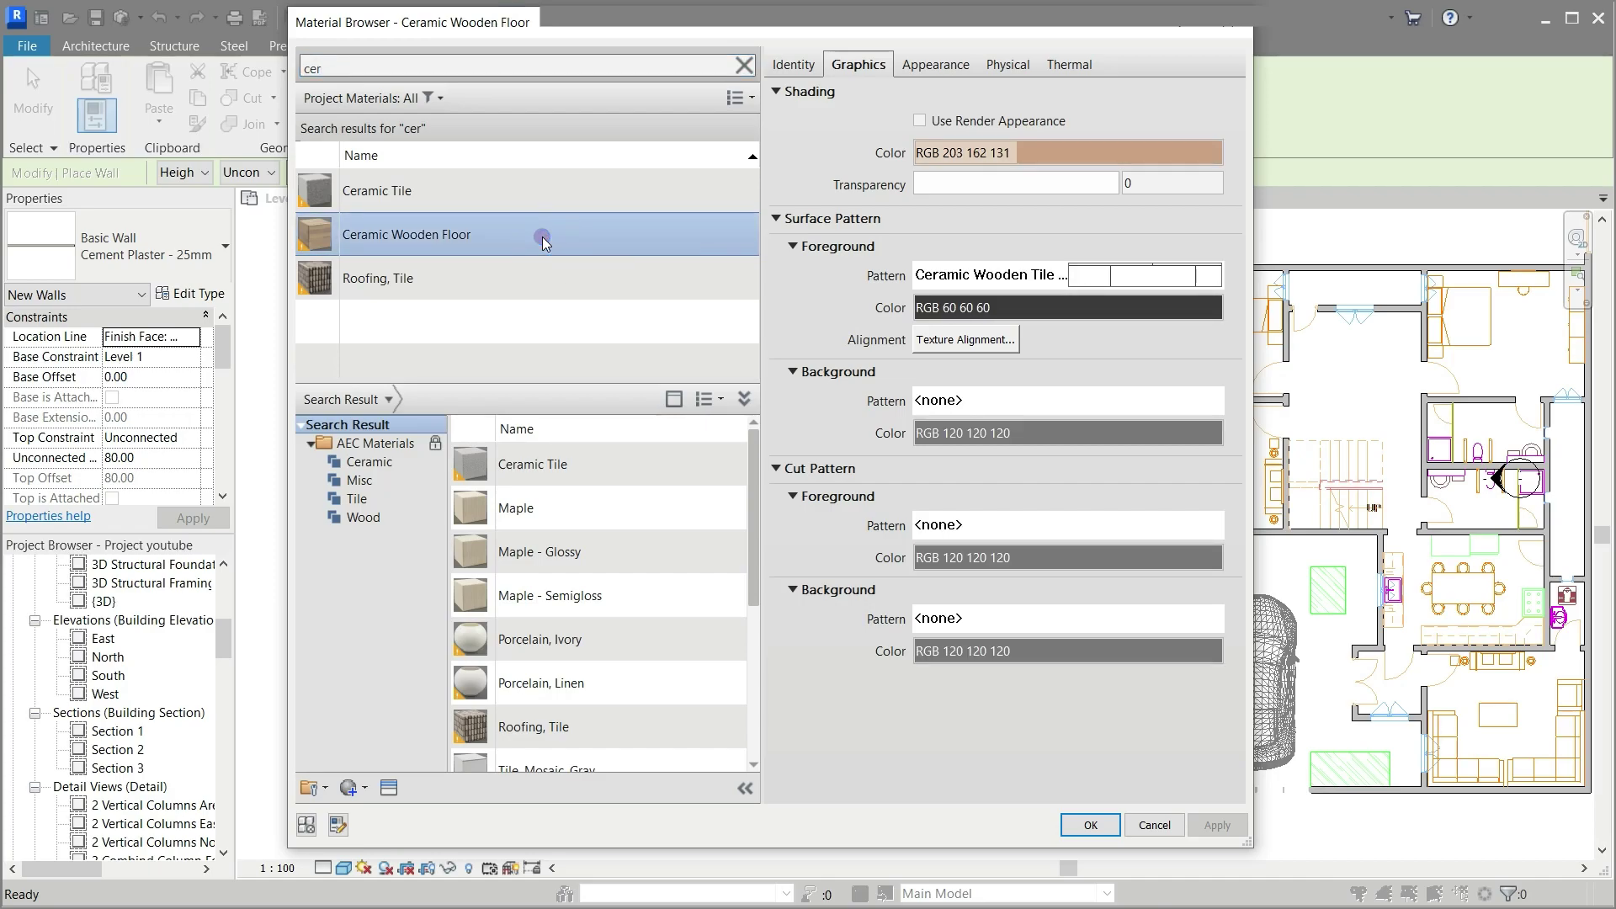
right_click(543, 241)
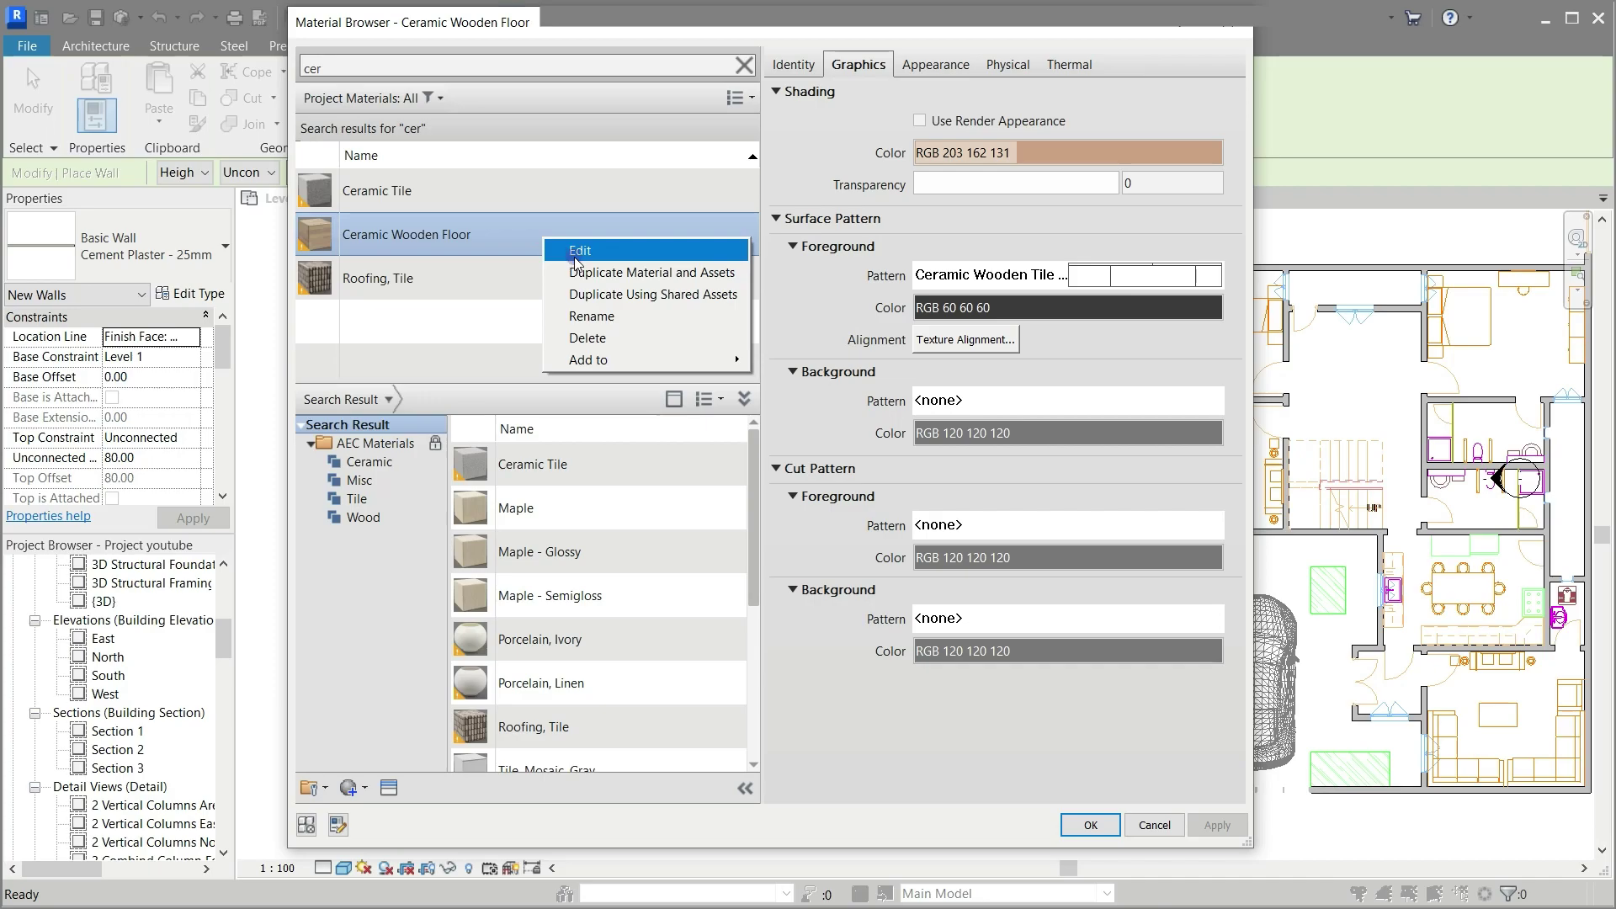
left_click(618, 273)
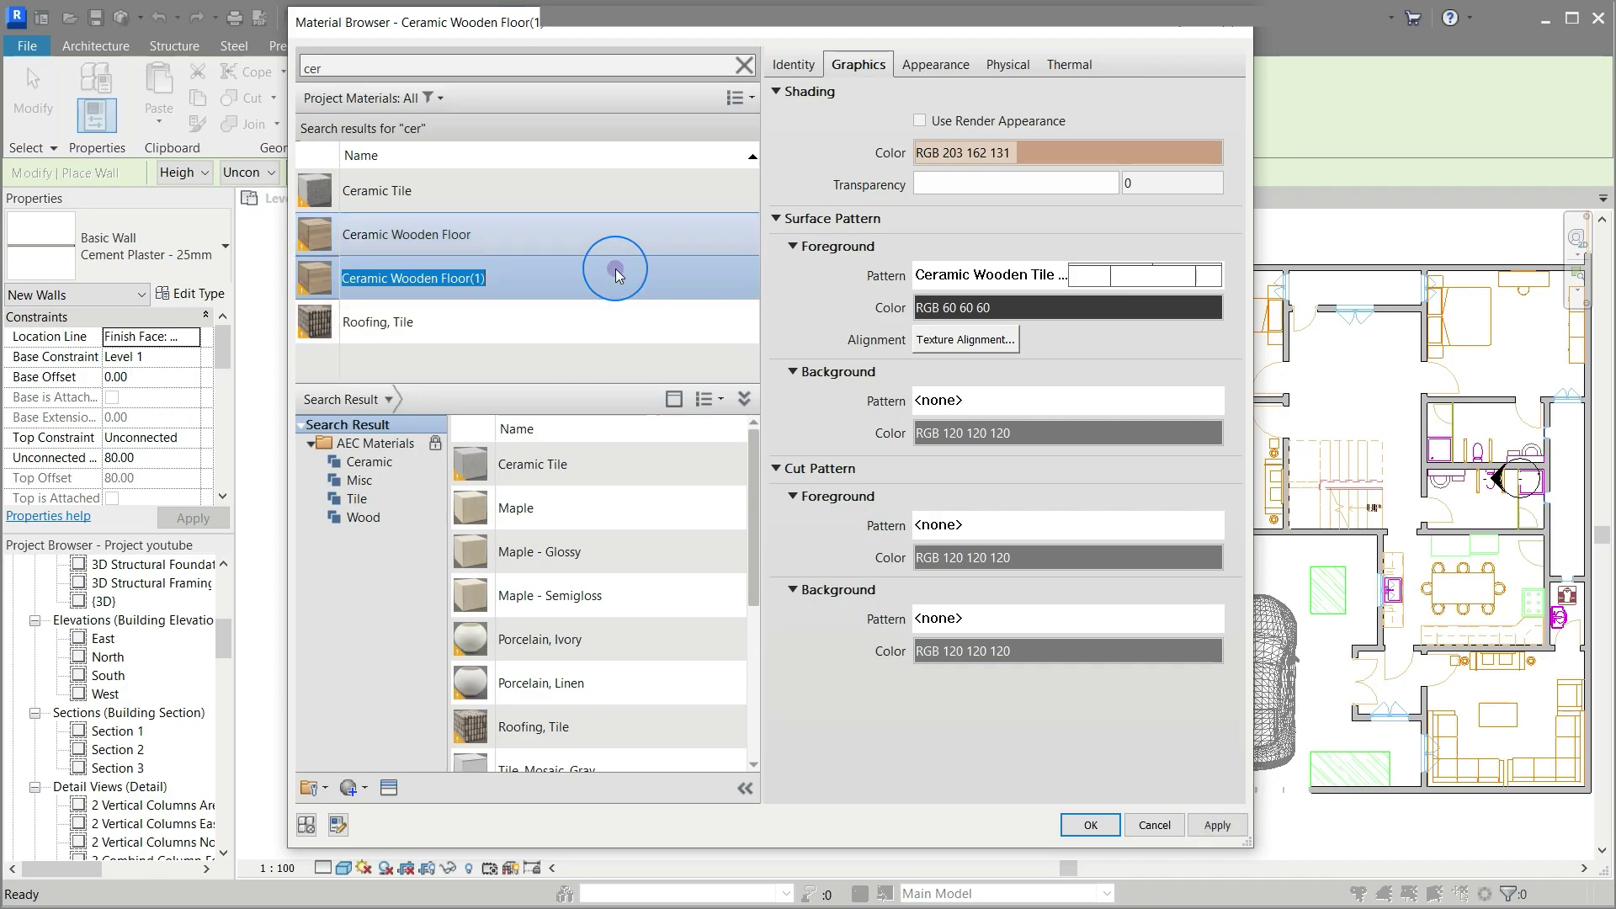
Step: Rename the duplicated material as "Ceramic Wooden Tile"
left_click(588, 278)
key("BackSpace")
key("BackSpace")
key("BackSpace")
key("BackSpace")
key("BackSpace")
key("BackSpace")
key("BackSpace")
key("BackSpace")
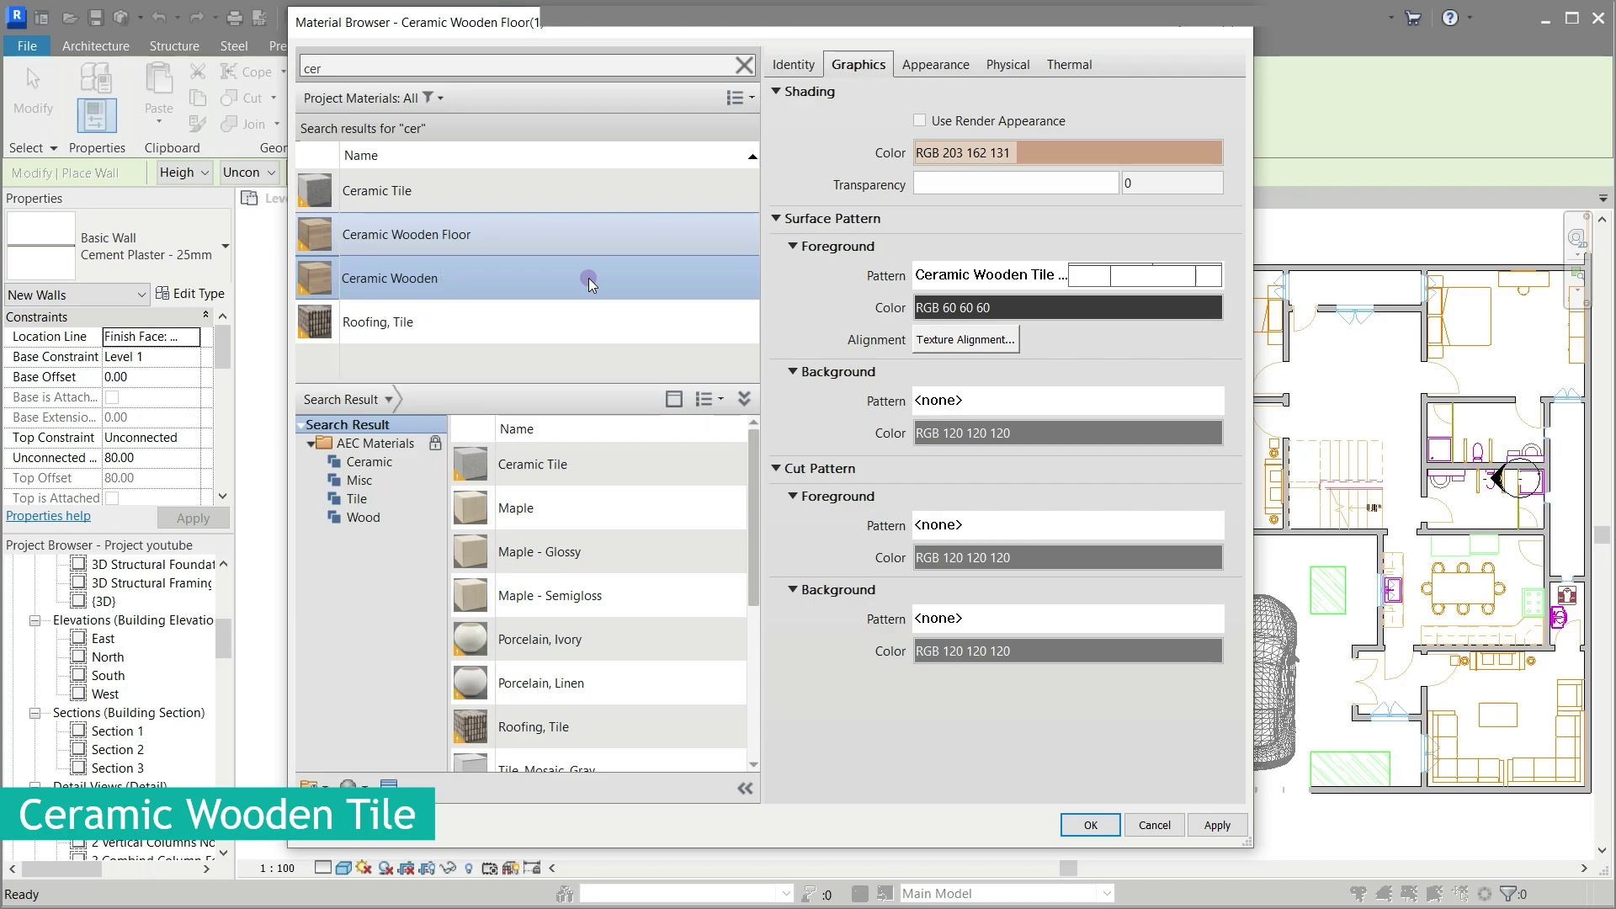
type("tim")
key("BackSpace")
key("BackSpace")
key("BackSpace")
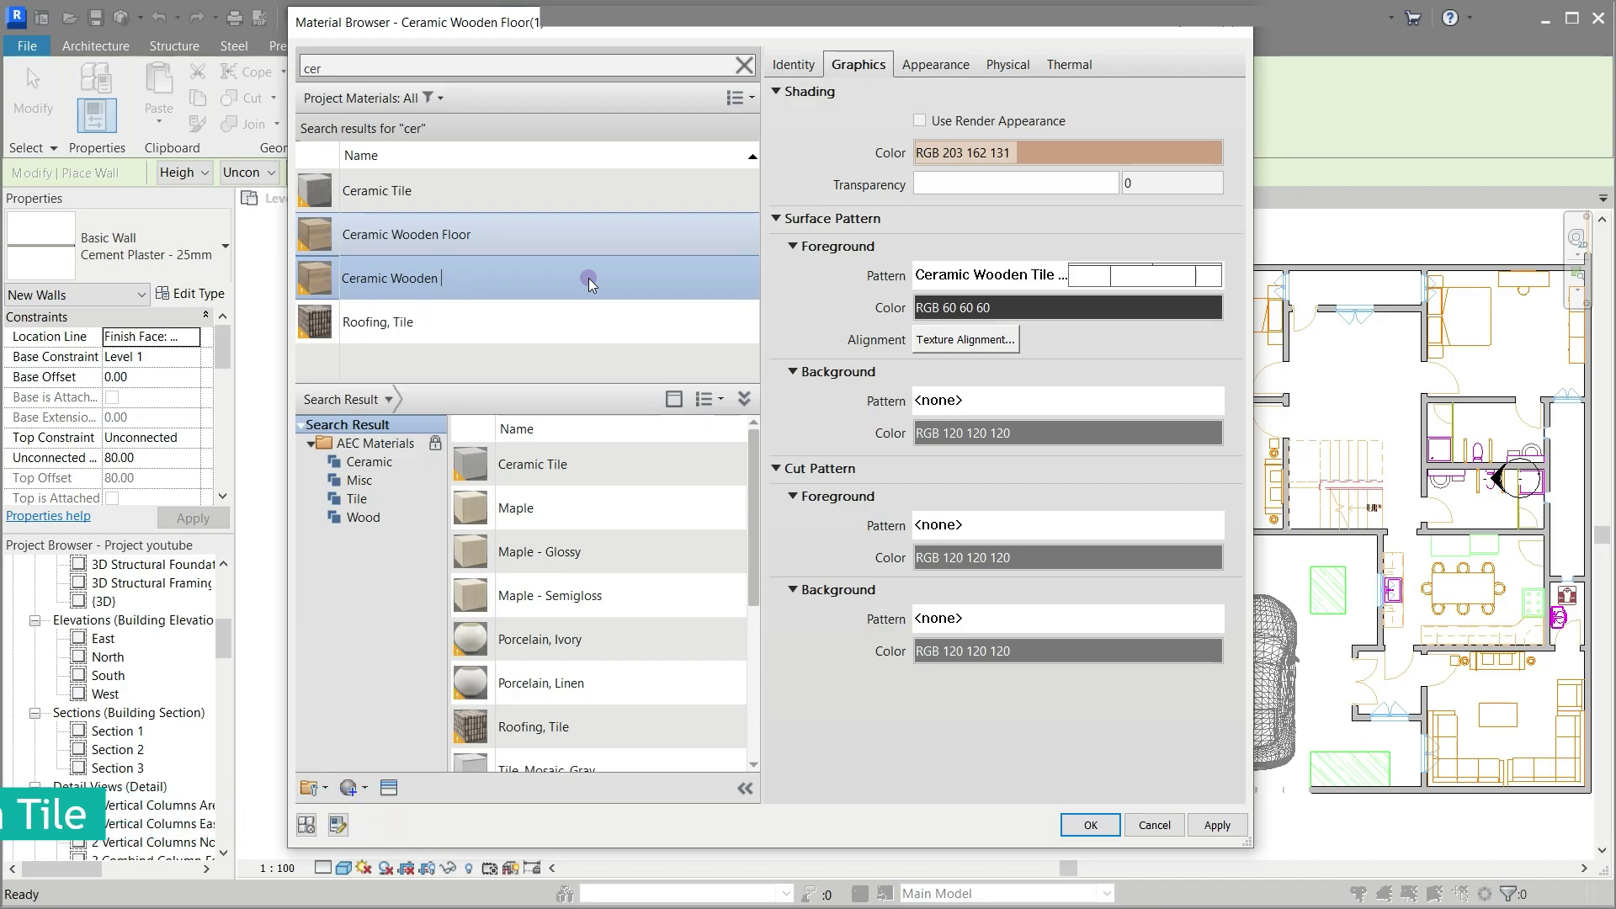
type("Tile")
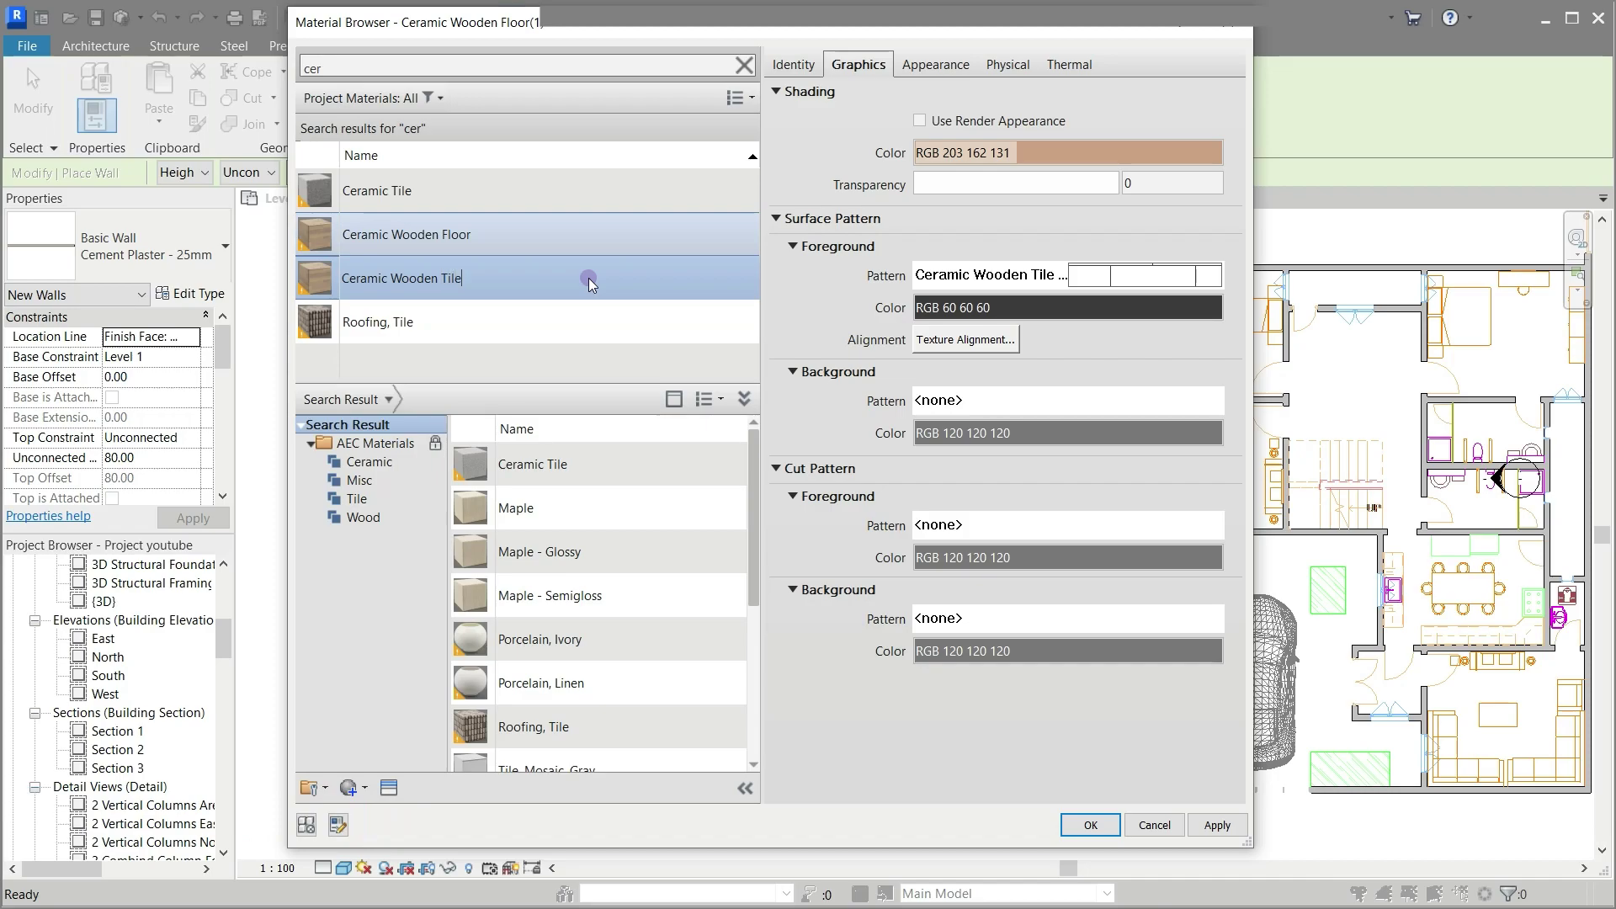
left_click(588, 280)
left_click(577, 320)
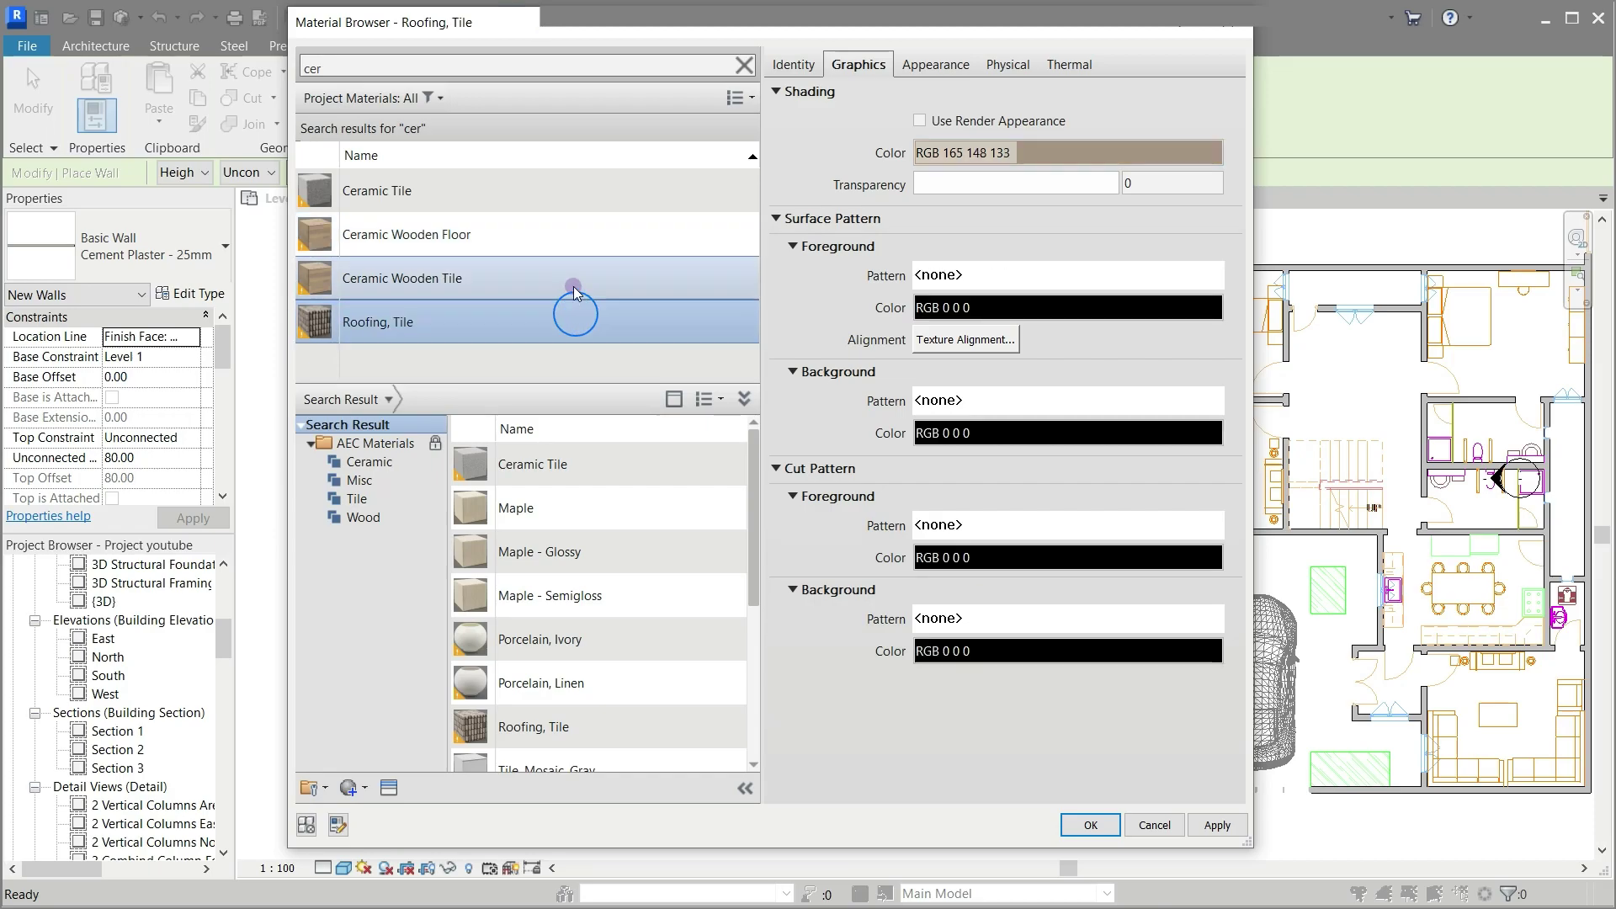
Step: Assign the Ceramic Wooden Tile material to the structure layer and accept the wall type's properties
left_click(575, 290)
left_click(1082, 822)
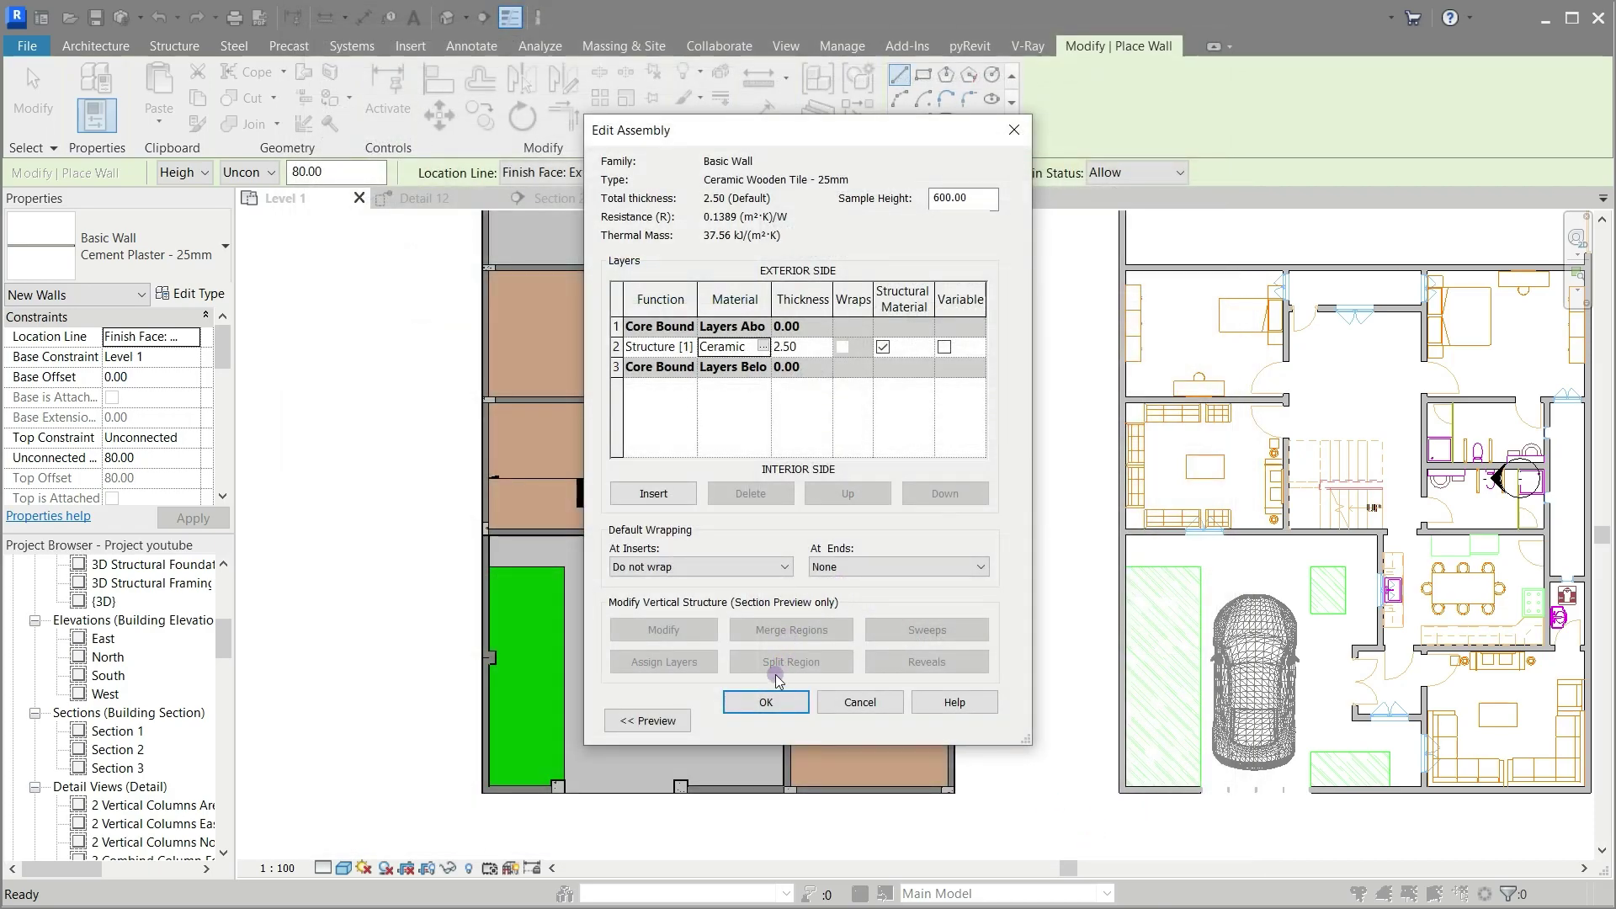
left_click(768, 703)
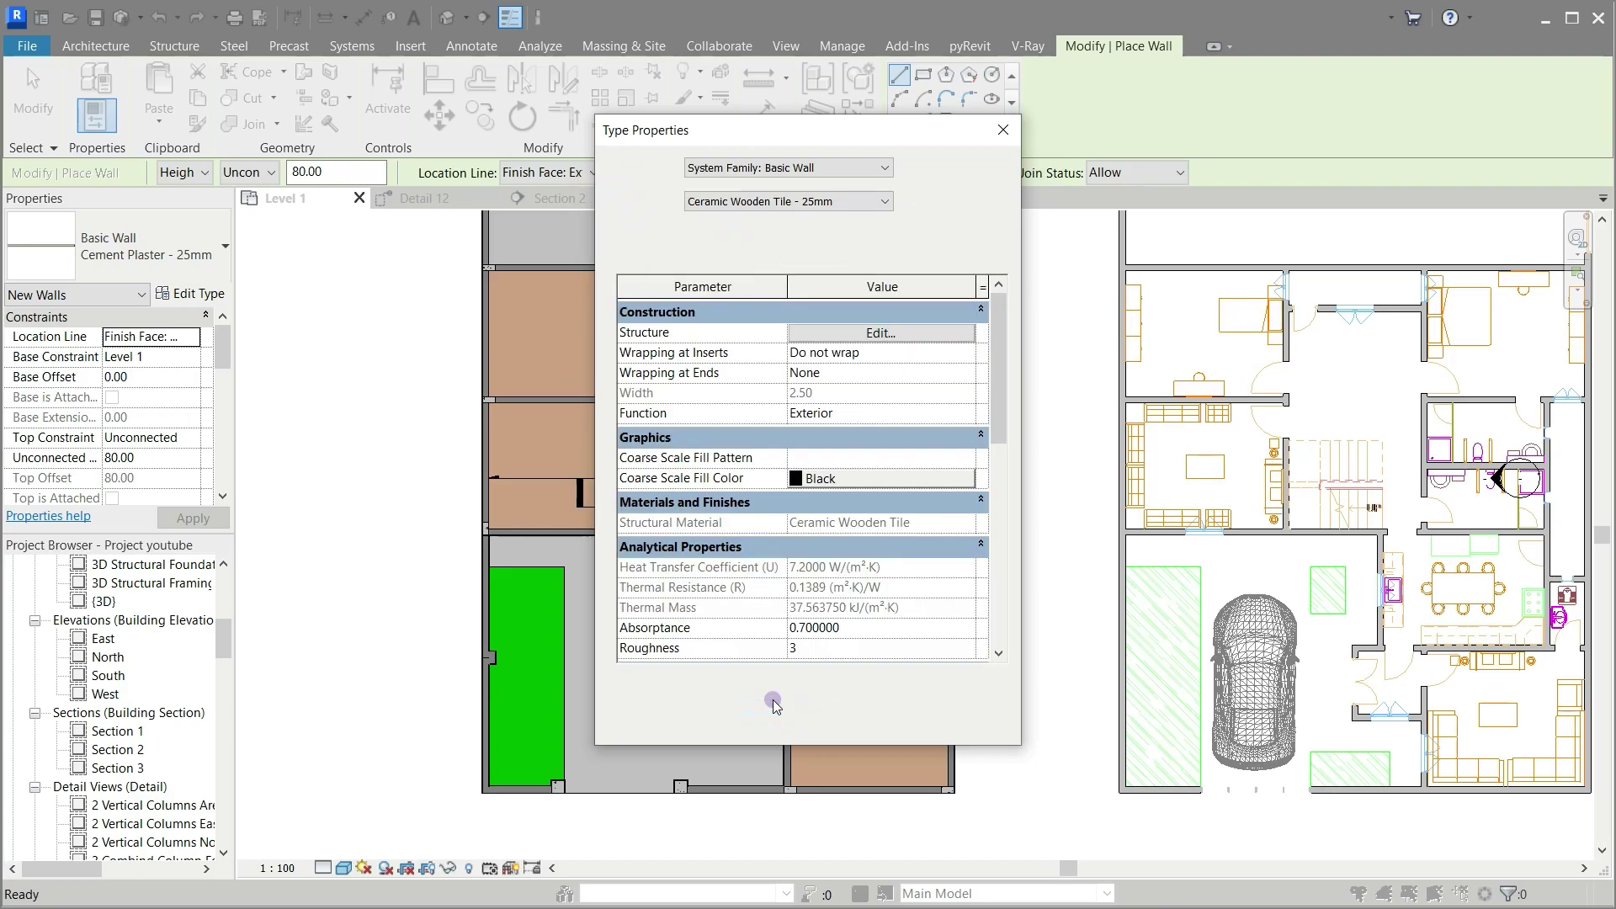
left_click(772, 718)
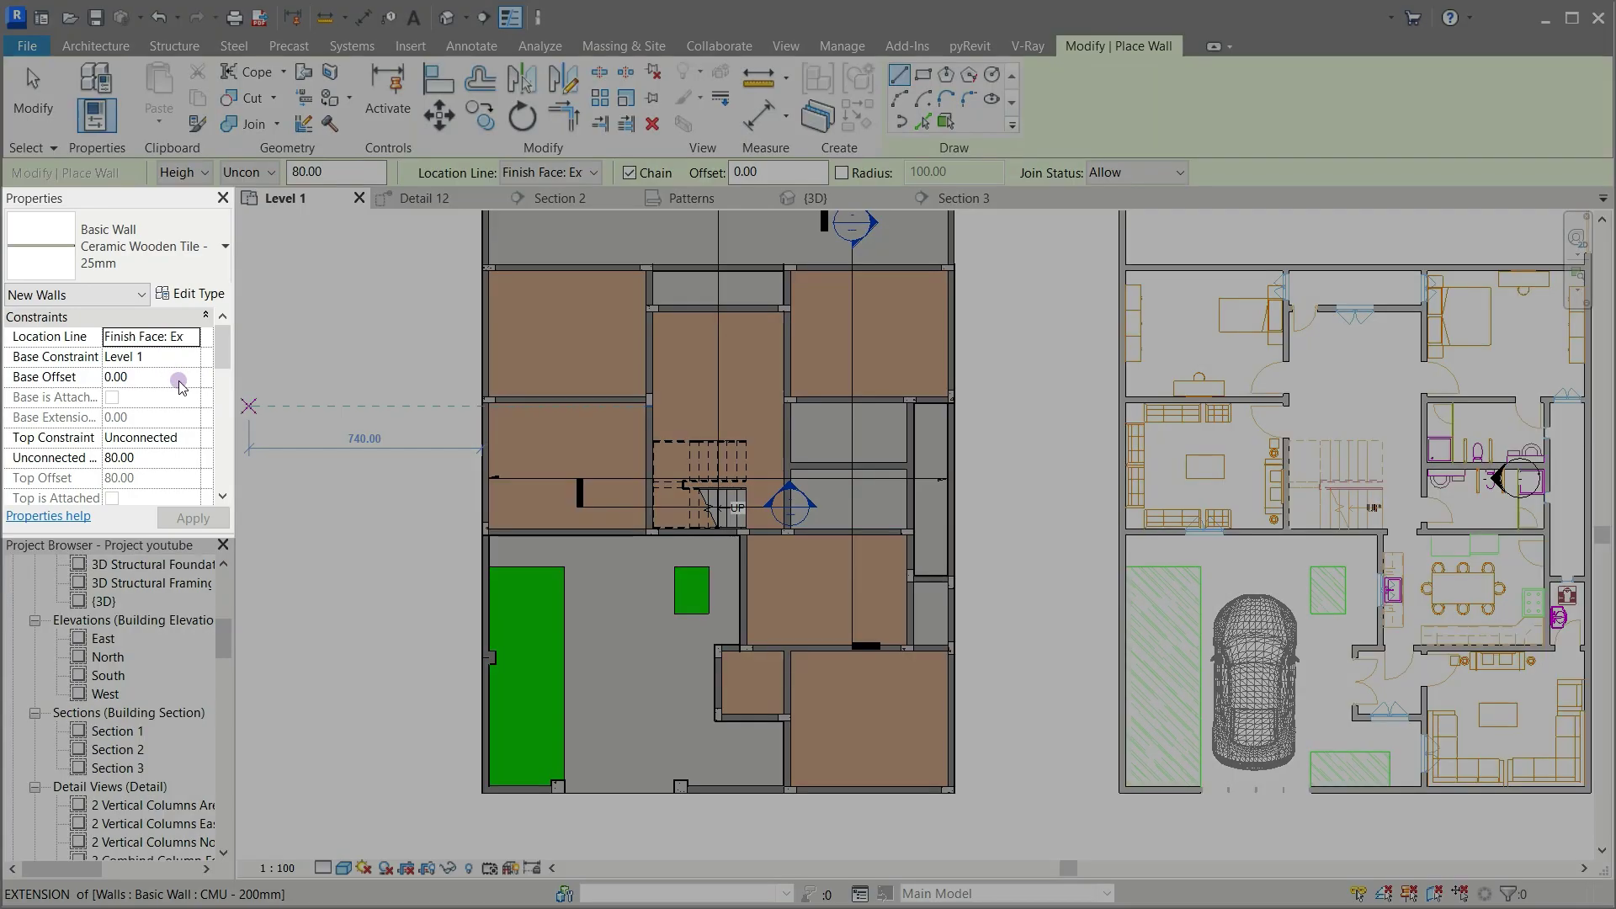
Step: Set the new walls' unconnected height to 30 and base offset to 15
left_click(162, 457)
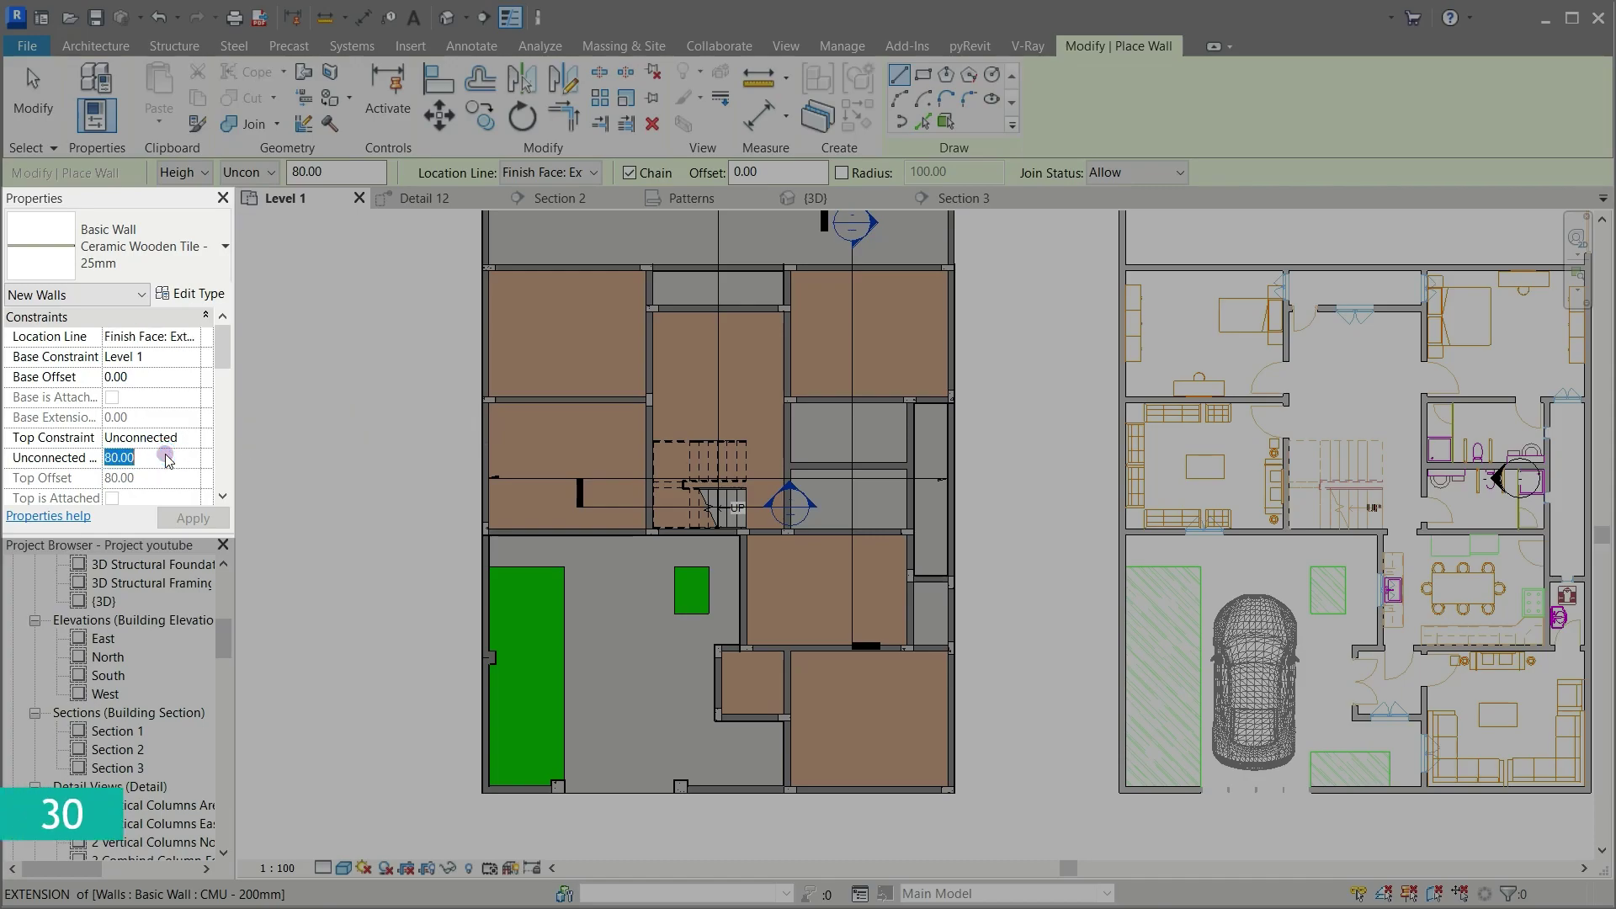
type("30")
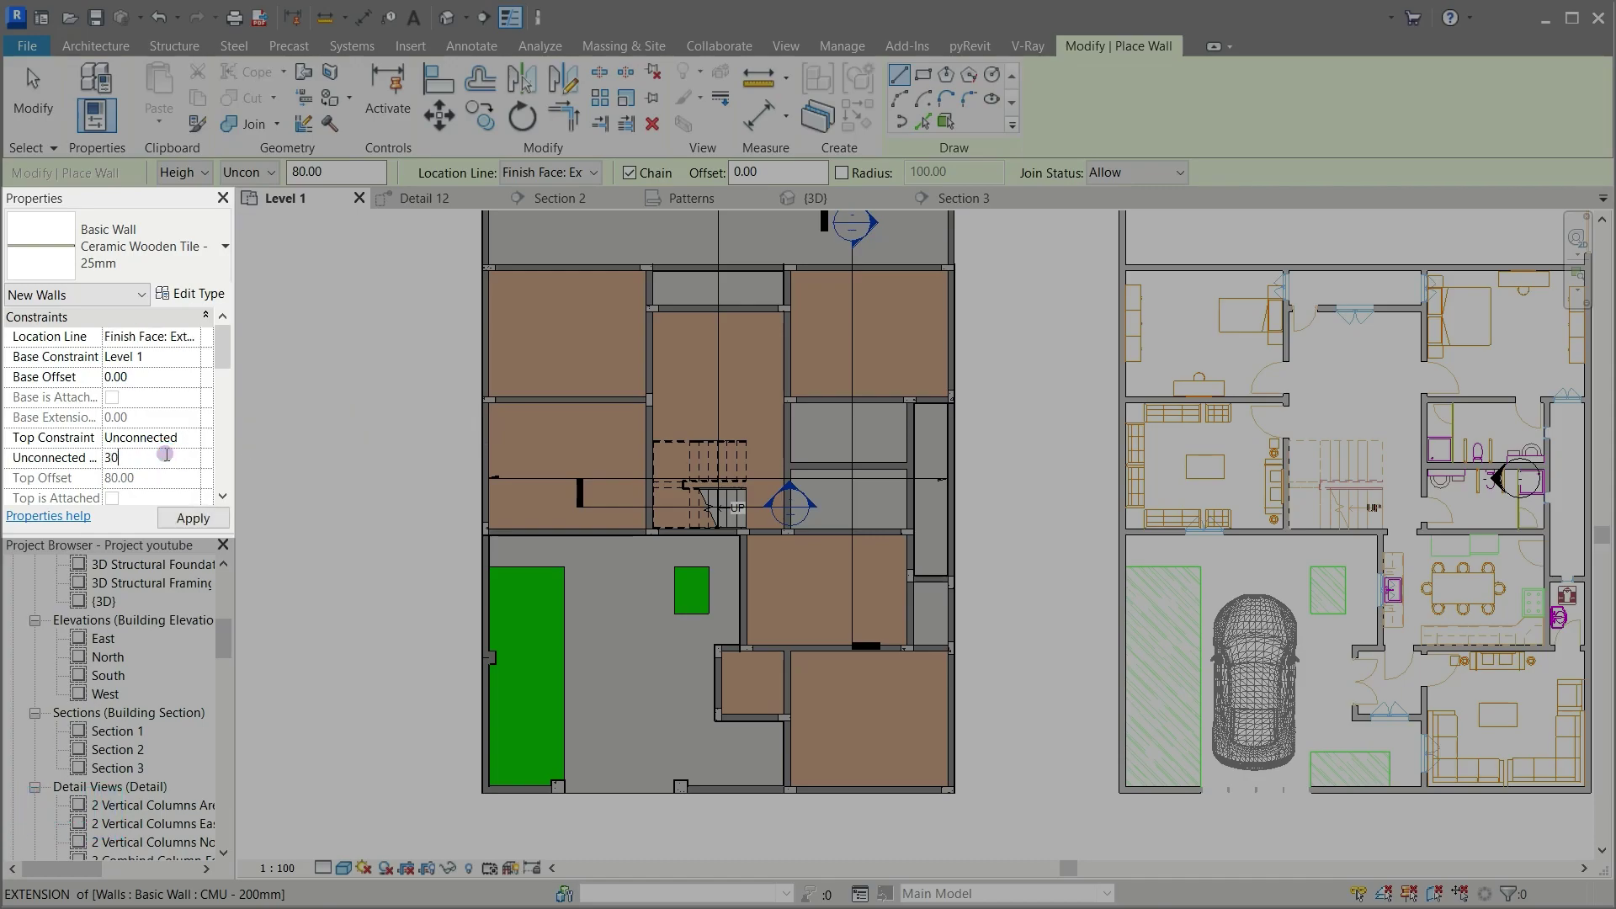
key("Return")
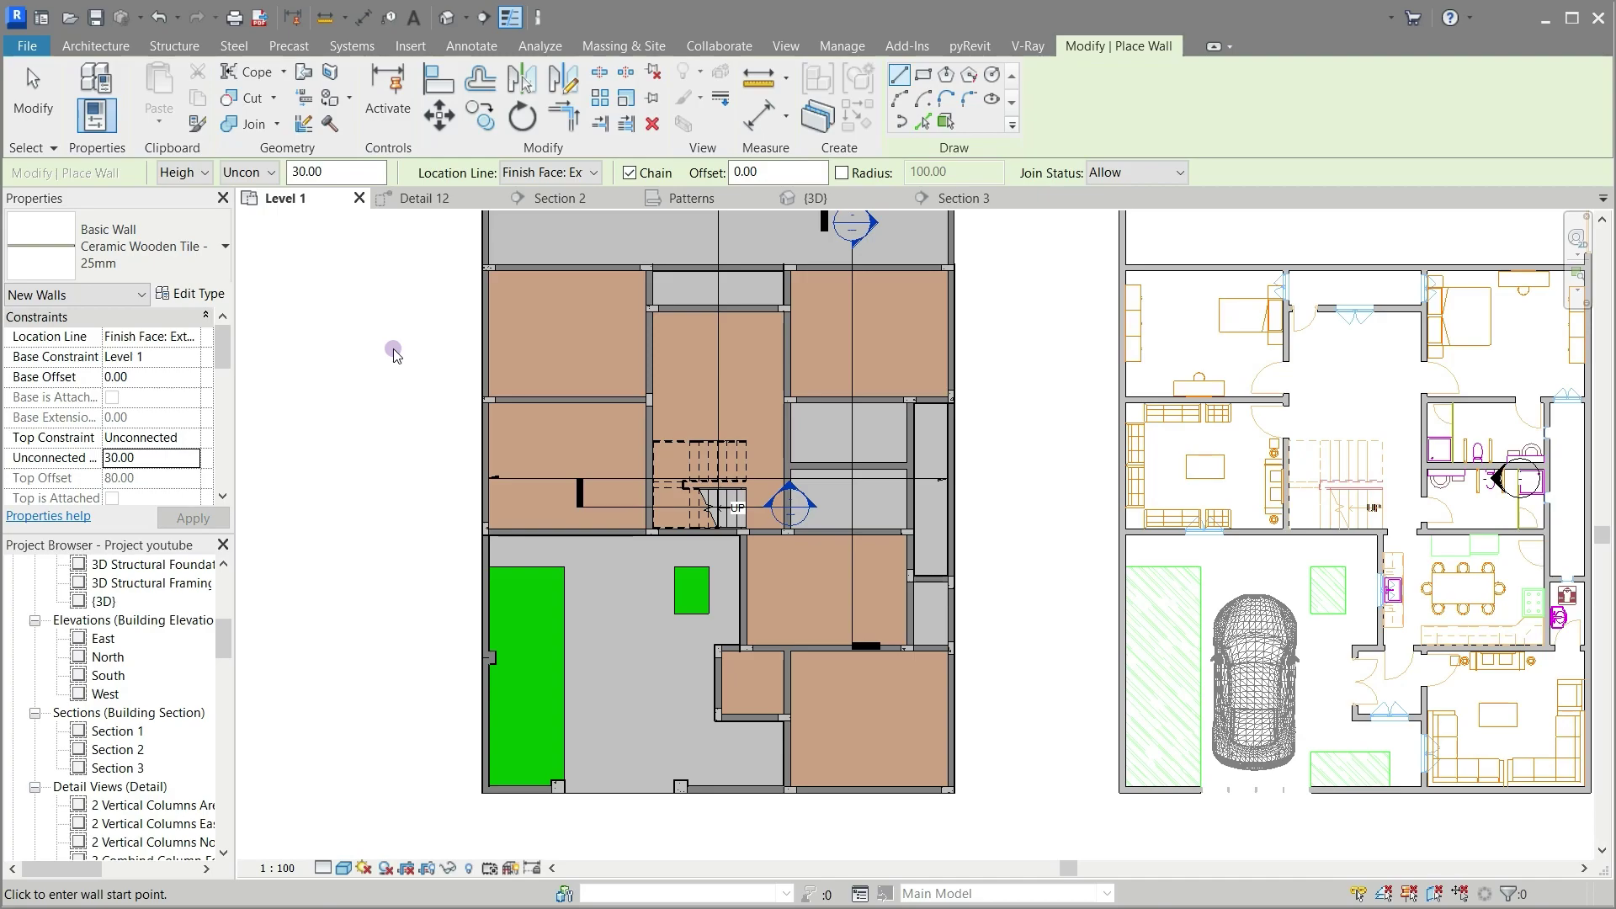
scroll(477, 242, "up", 4)
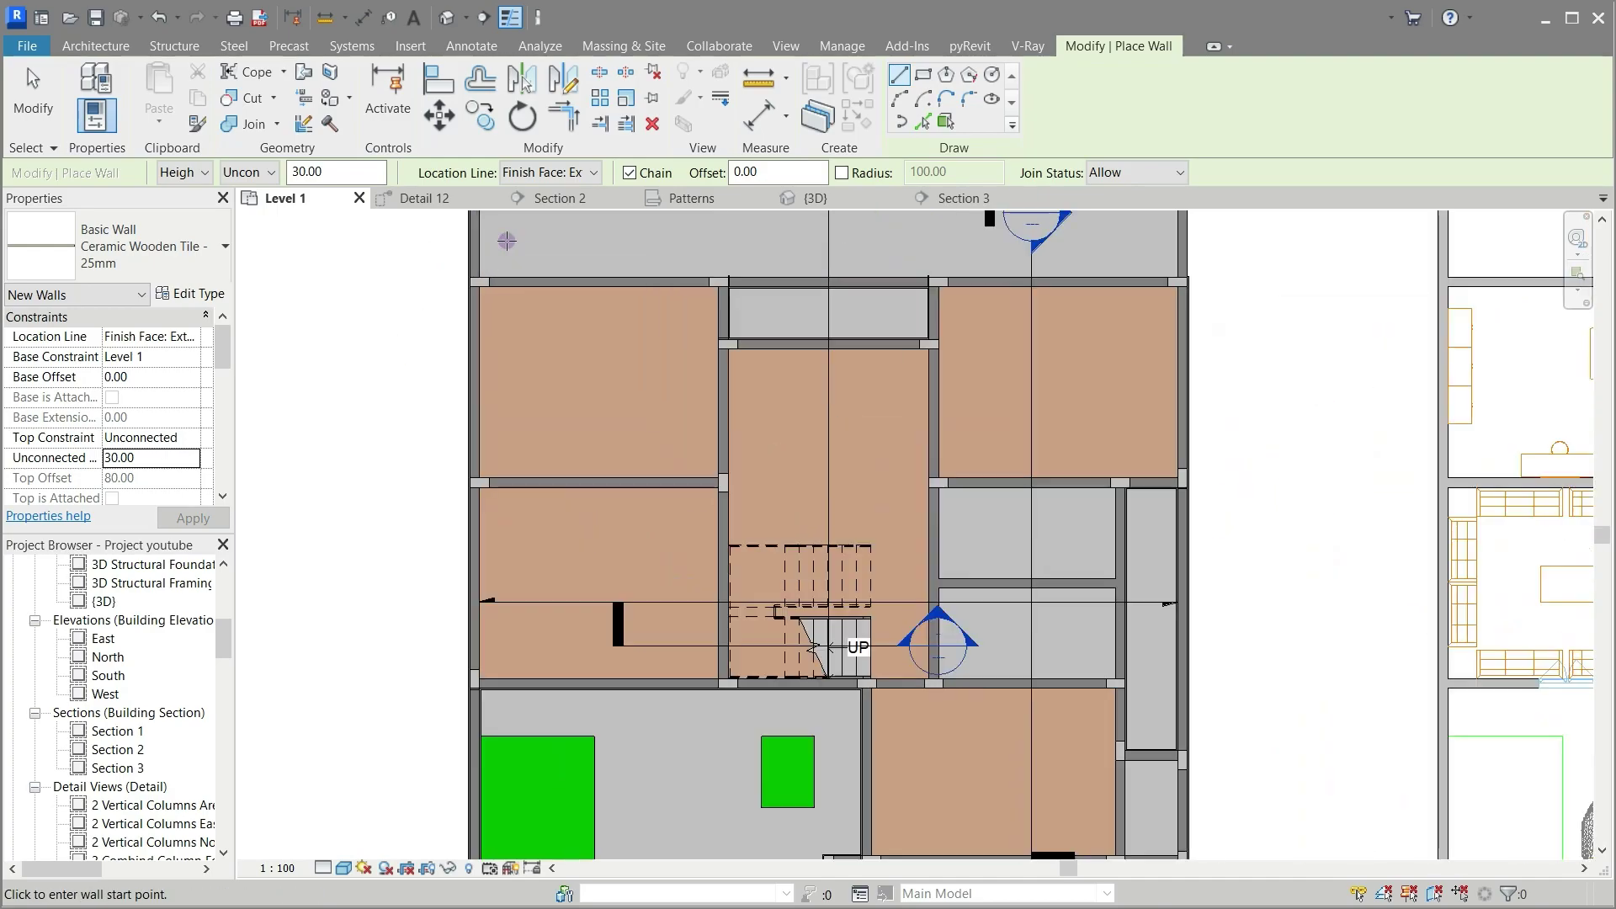
scroll(507, 241, "up", 2)
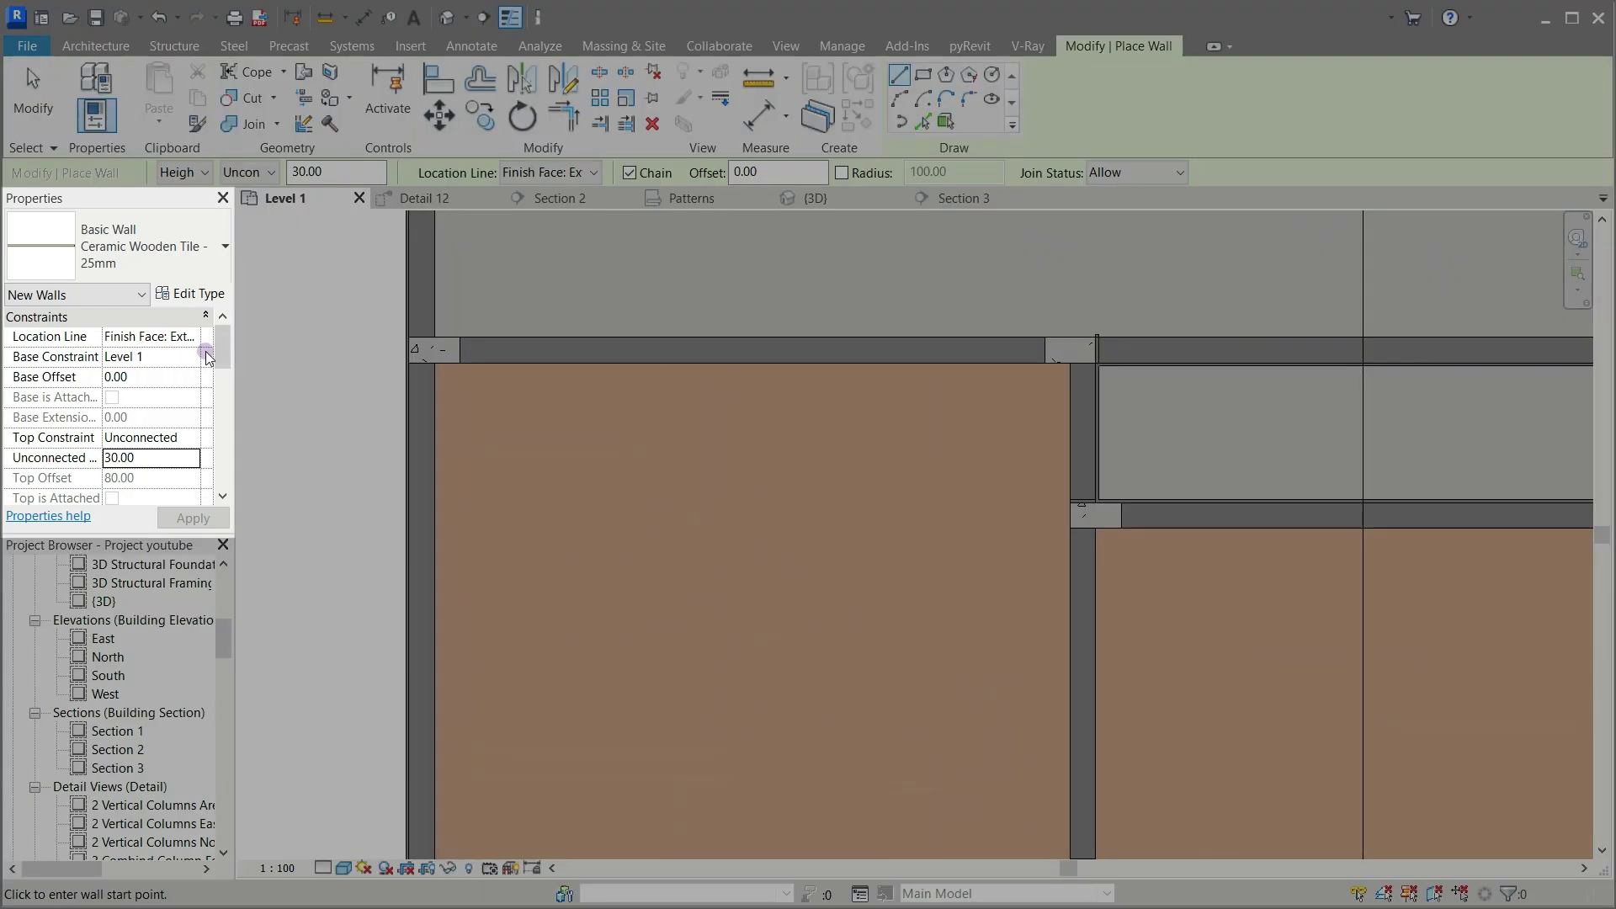
left_click(163, 377)
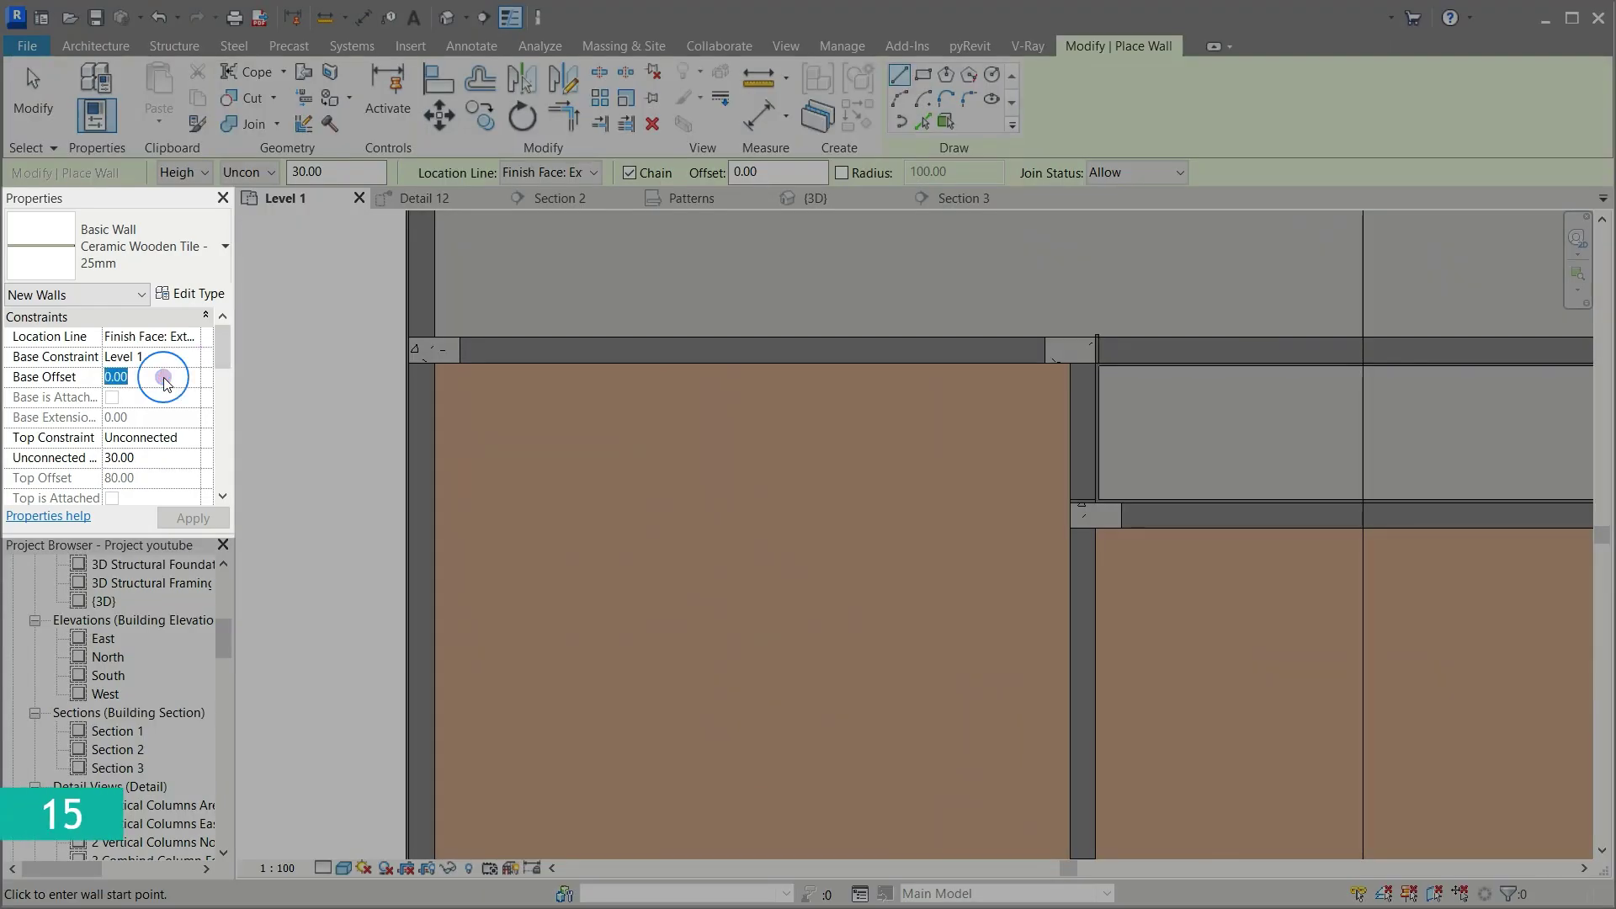
type("15")
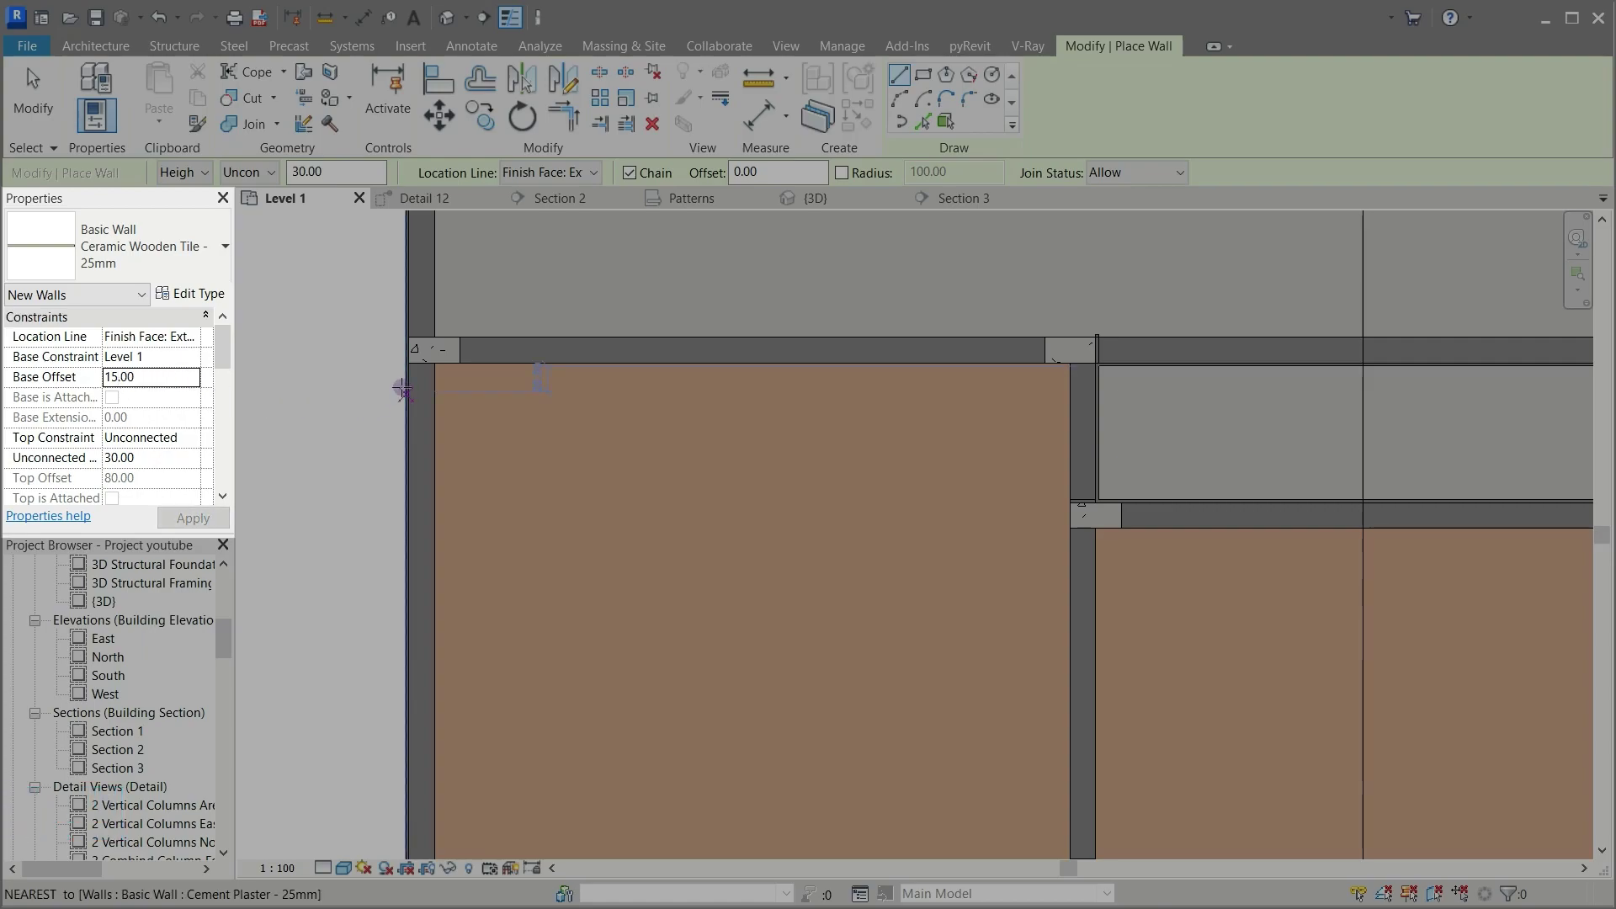
Step: Draw a Ceramic Wooden Tile wall along the inner face of the northwest room's north wall and end the chain
scroll(449, 350, "up", 3)
scroll(449, 350, "up", 2)
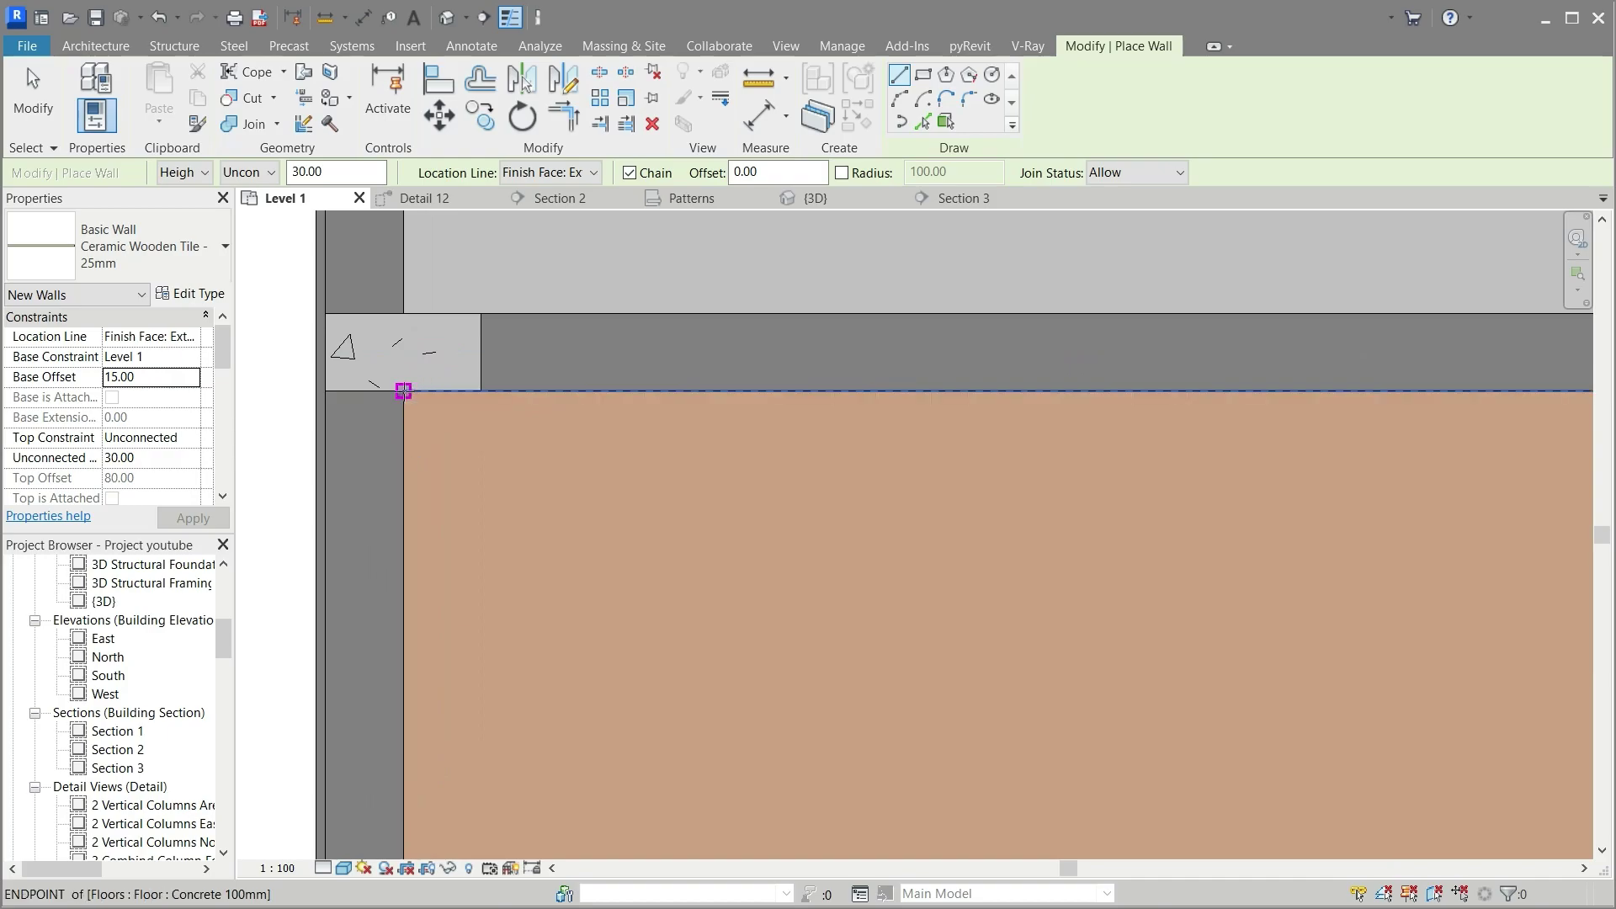
left_click(403, 390)
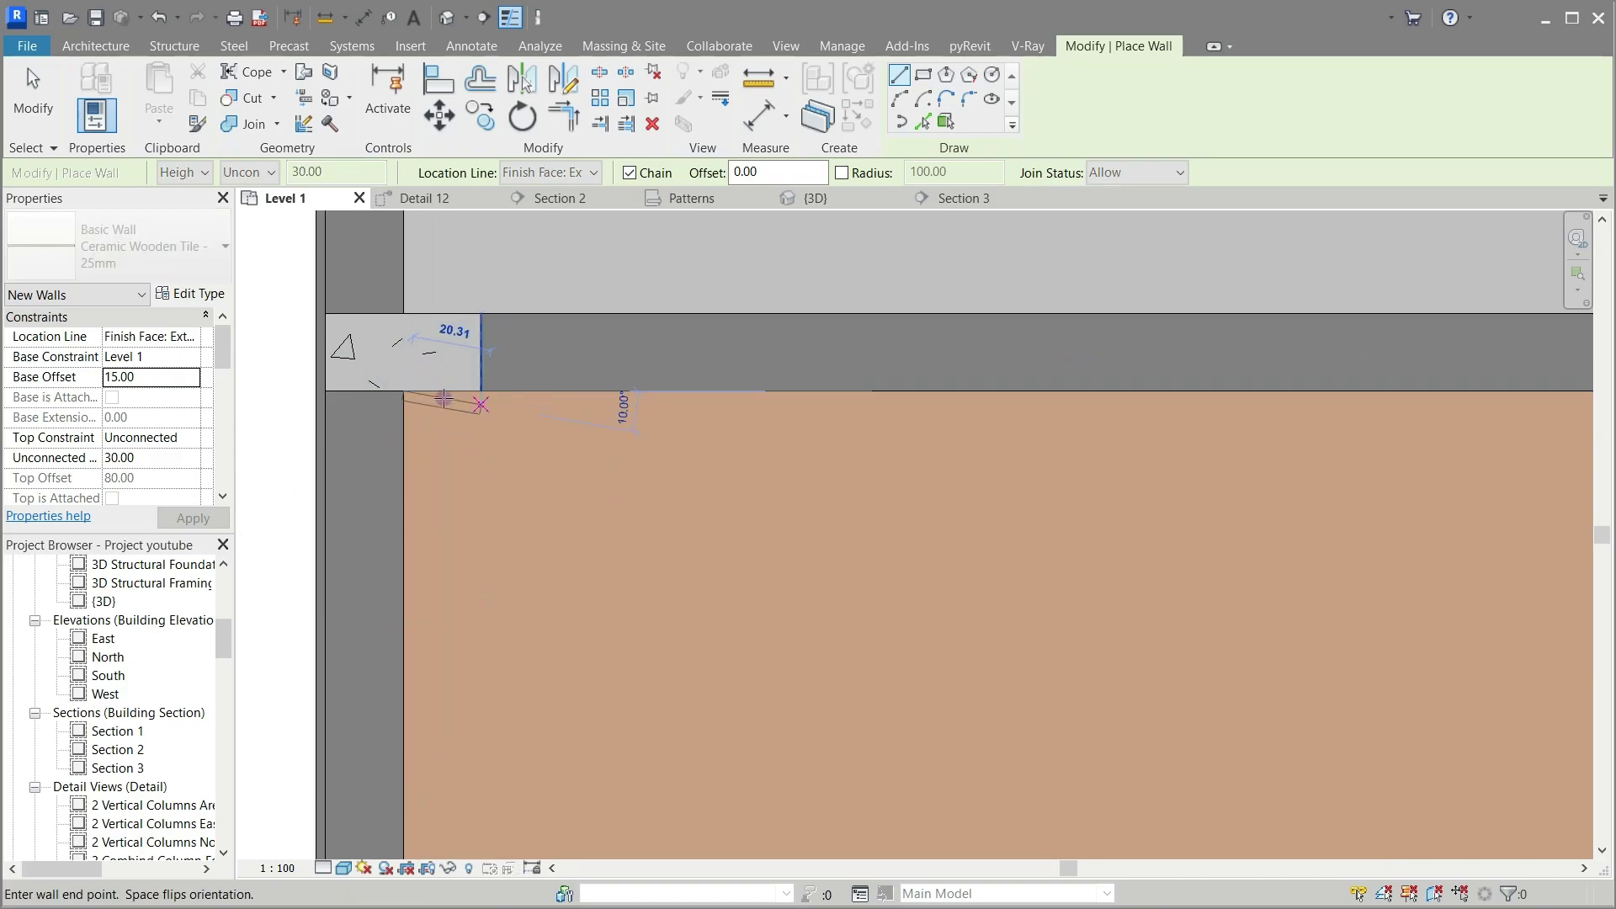
scroll(444, 397, "down", 3)
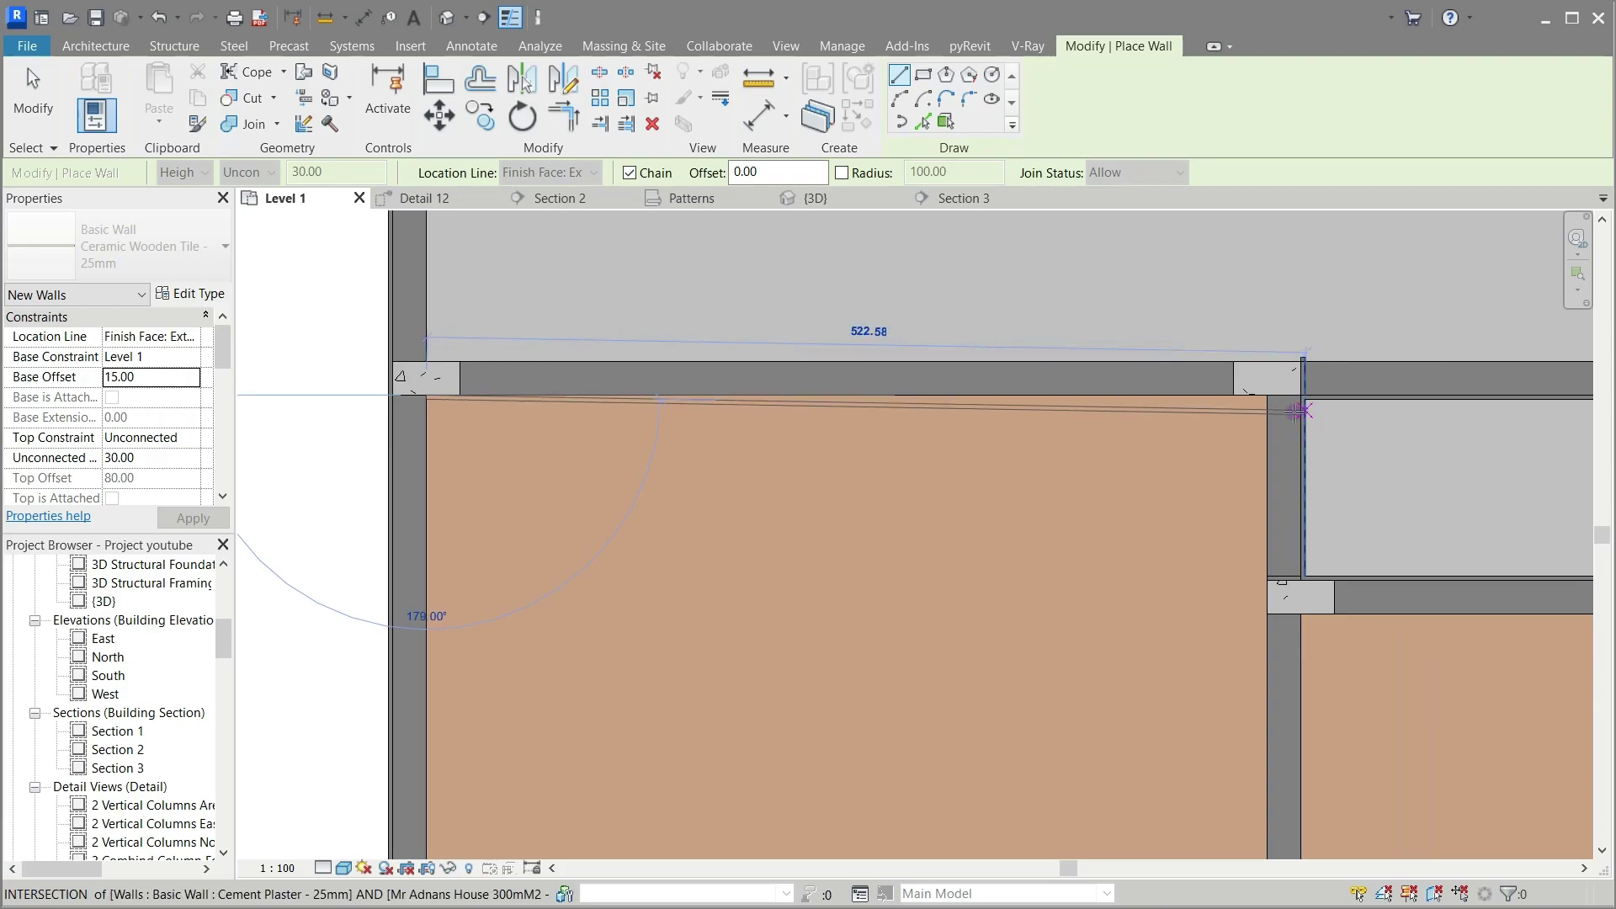
left_click(1300, 412)
scroll(1301, 412, "up", 1)
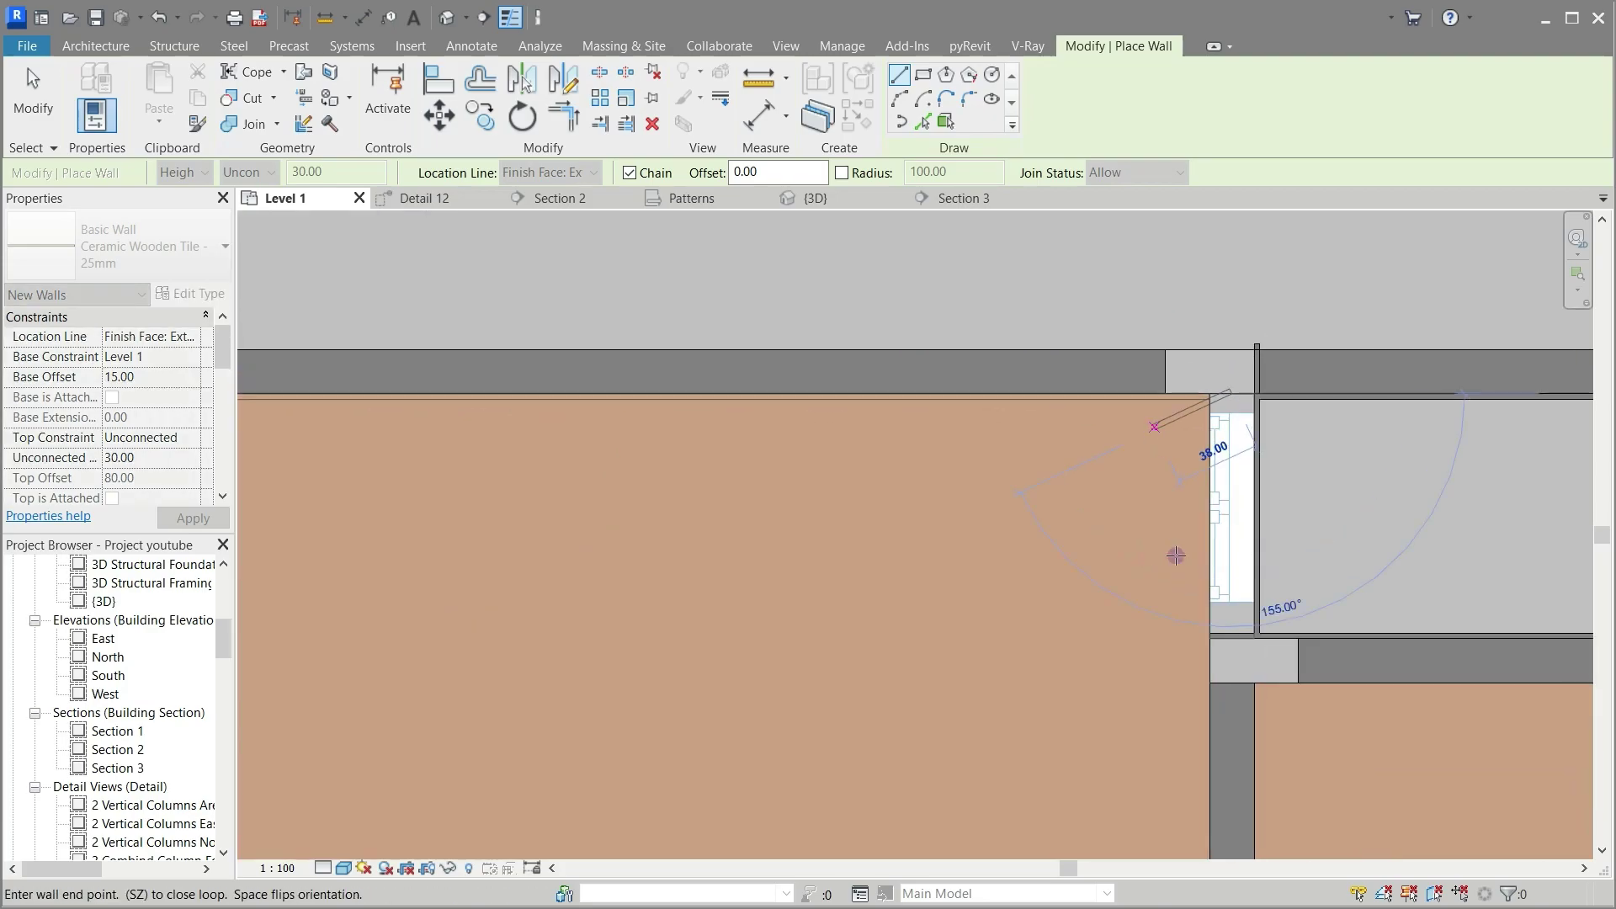
scroll(1187, 543, "up", 1)
key("Escape")
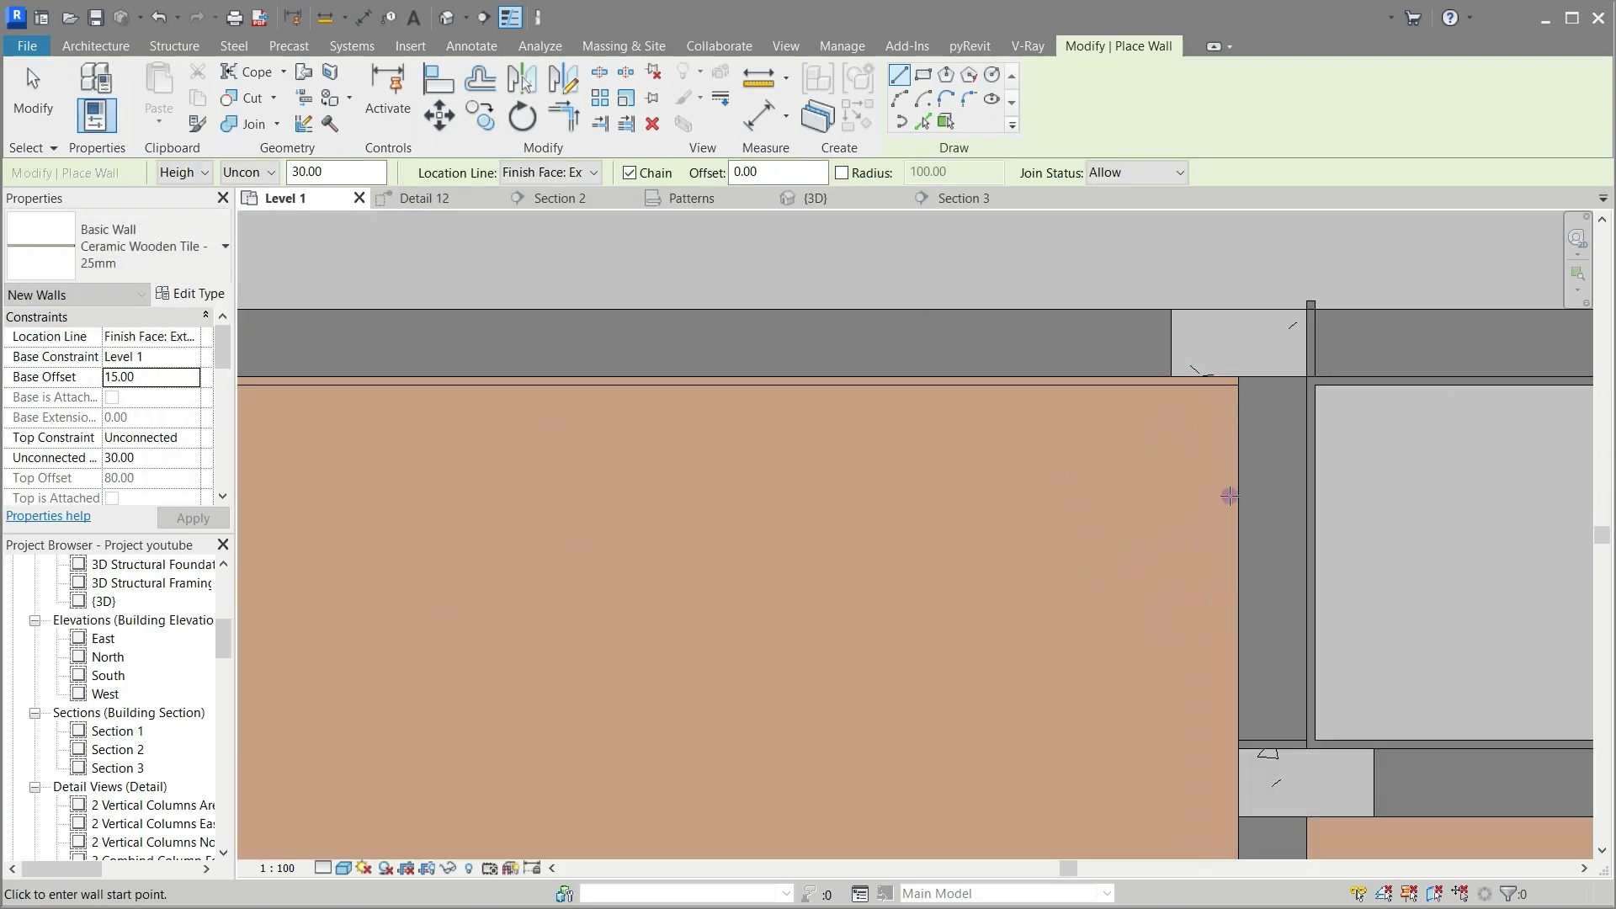
Step: Draw short Ceramic Wooden Tile wall segments against the inner faces of the same room's east, south and west walls
left_click(1229, 497)
scroll(1132, 539, "down", 3)
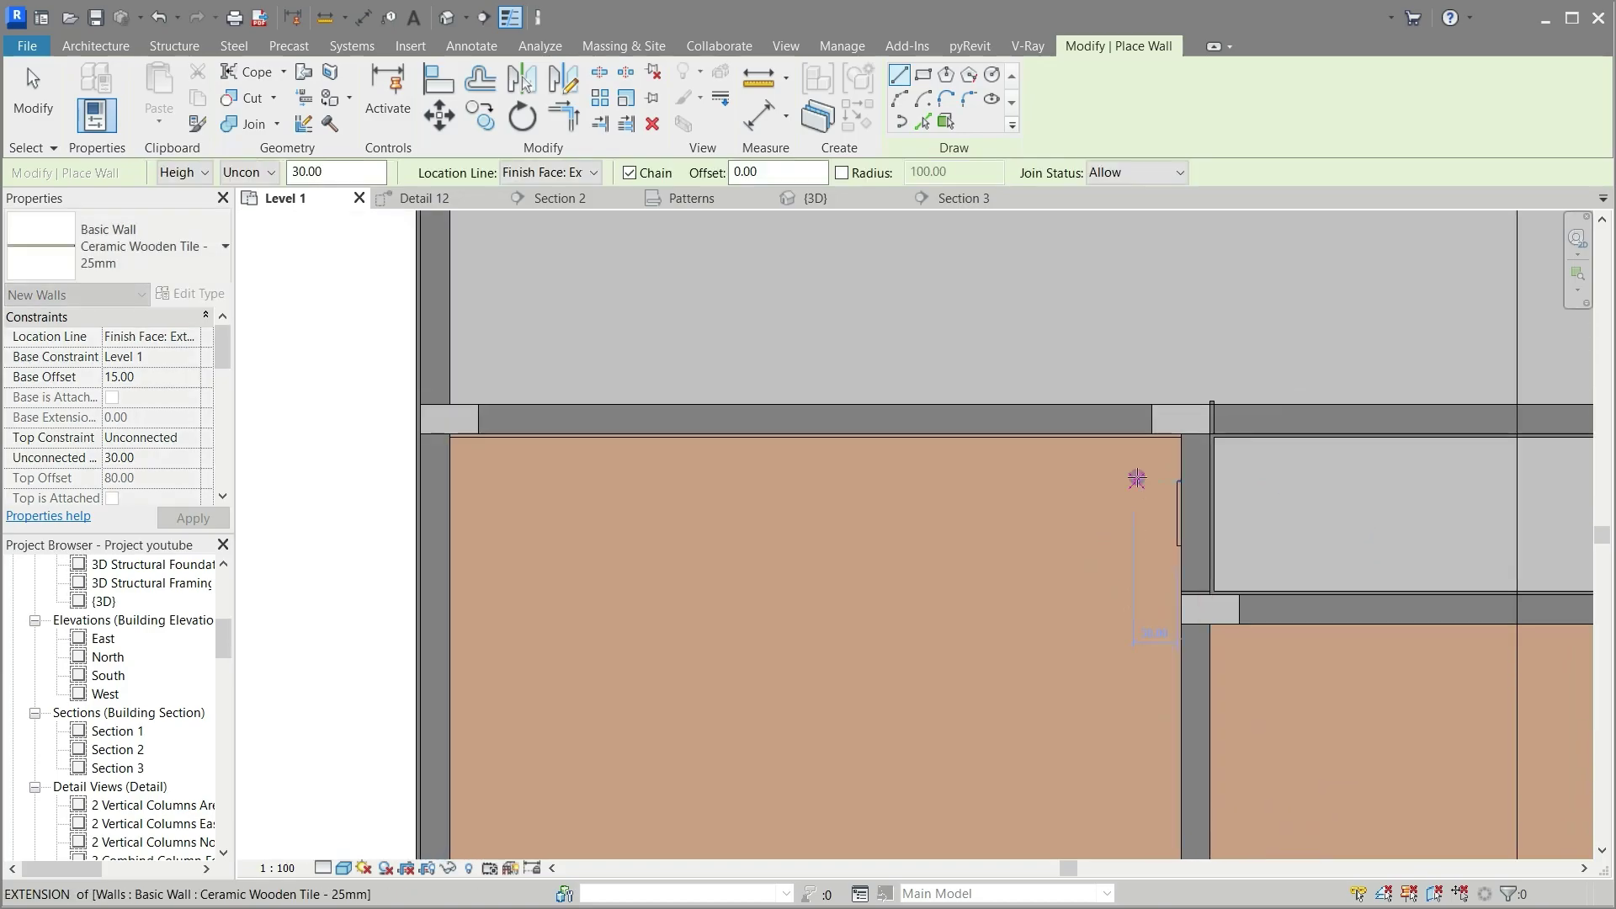
scroll(1072, 631, "down", 2)
scroll(968, 856, "up", 4)
left_click(974, 698)
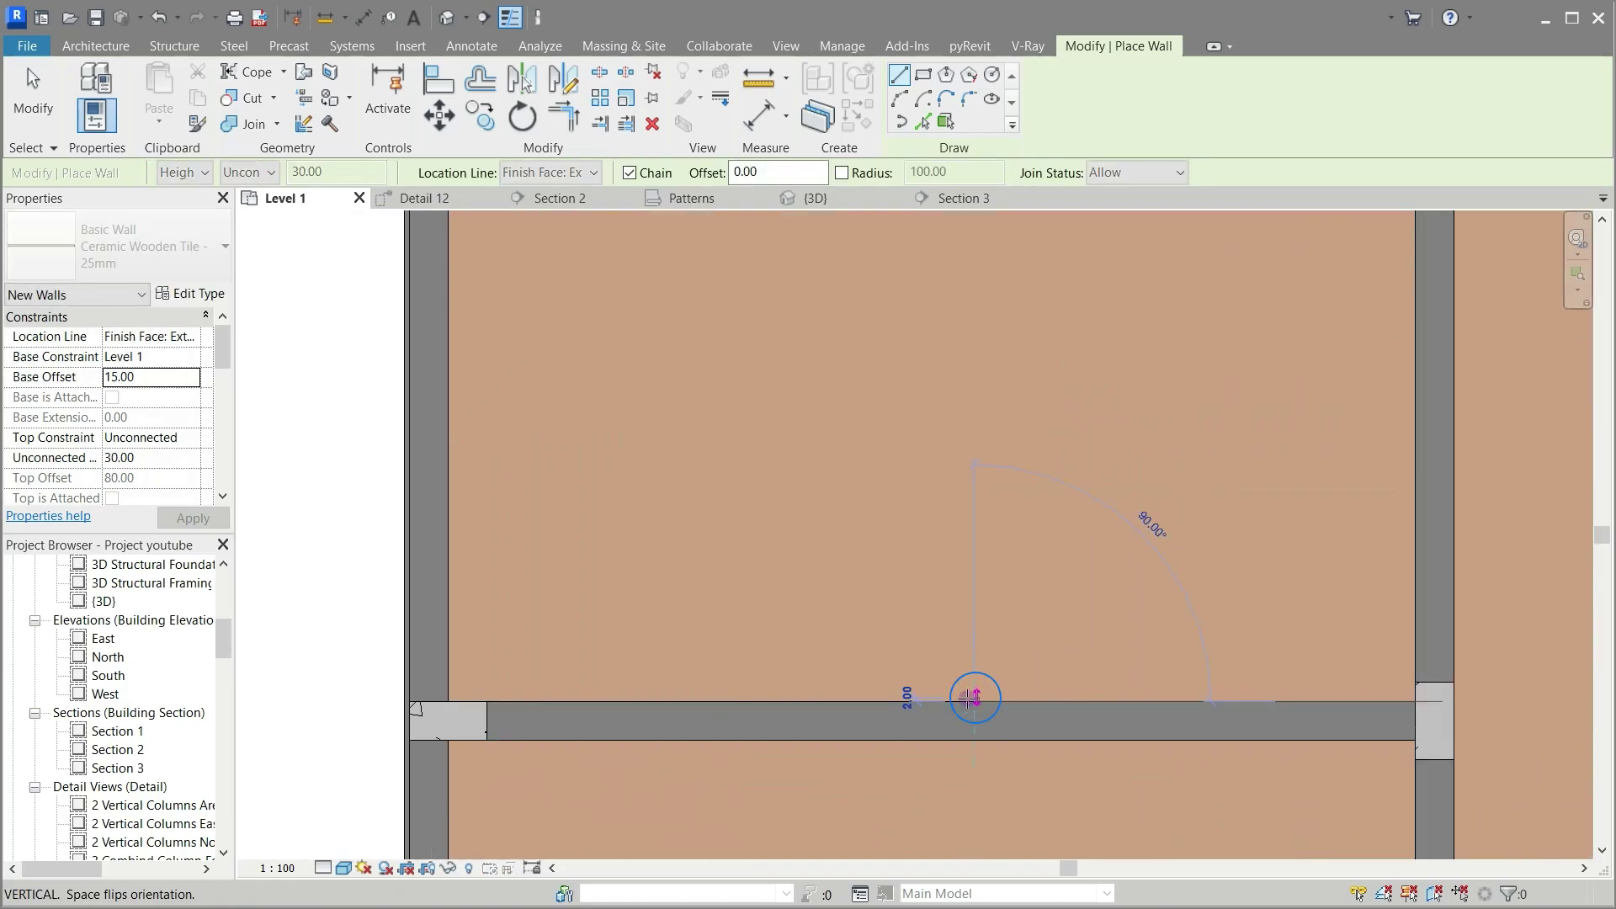
key("Escape")
left_click(452, 526)
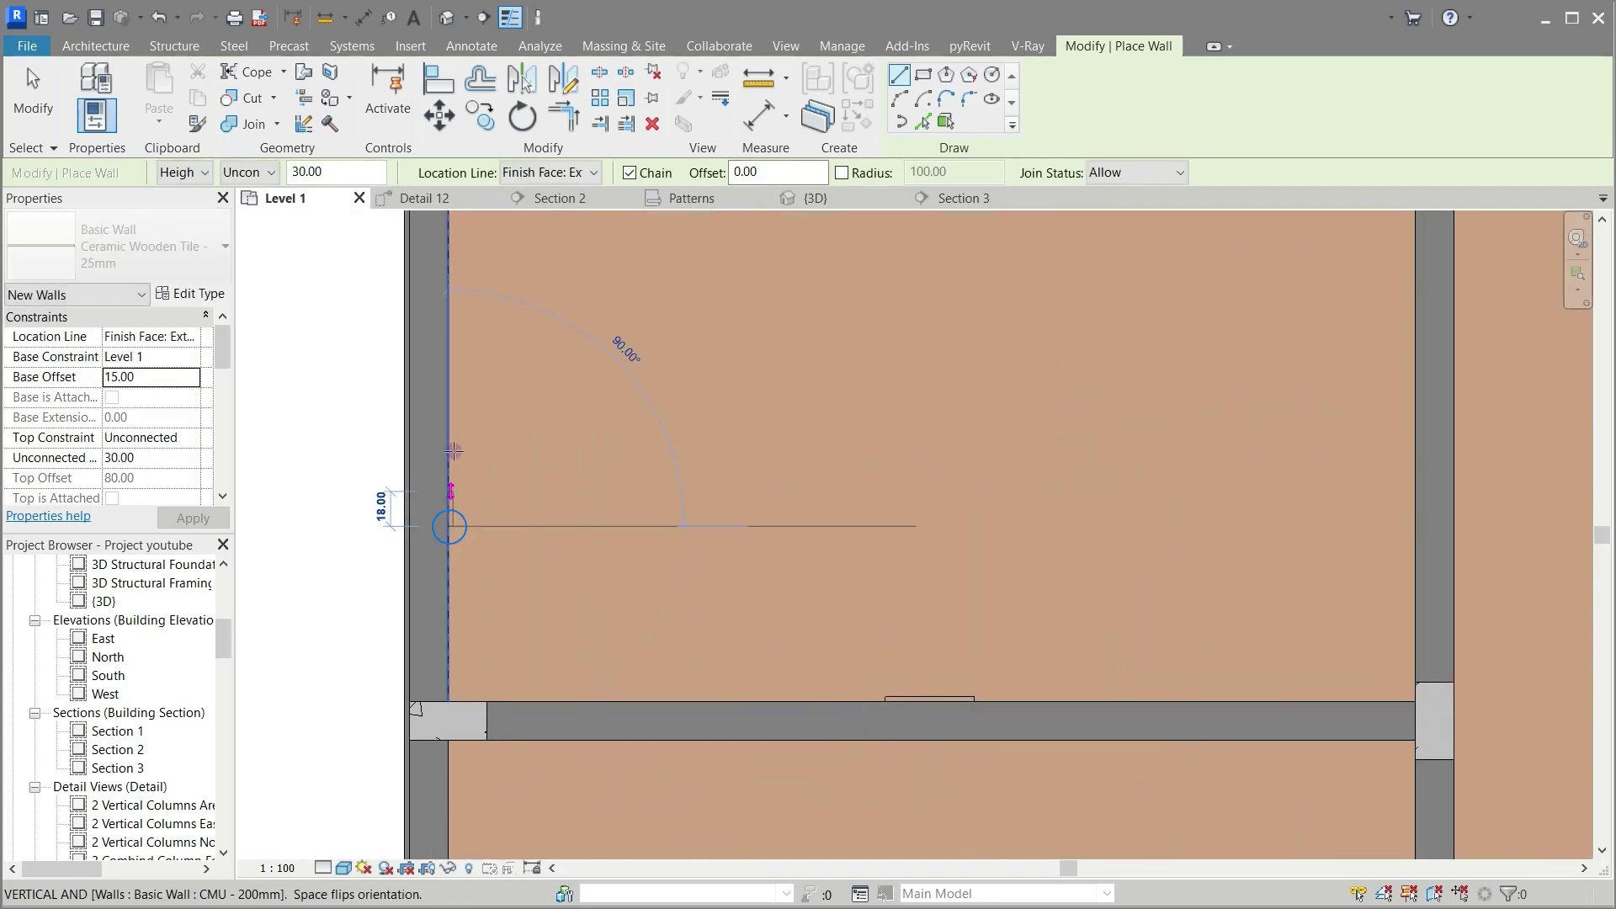
left_click(487, 411)
Step: Trim and extend the northwest room's Ceramic Wooden Tile wall segments to meet at all four corners
key("t")
key("r")
left_click(458, 431)
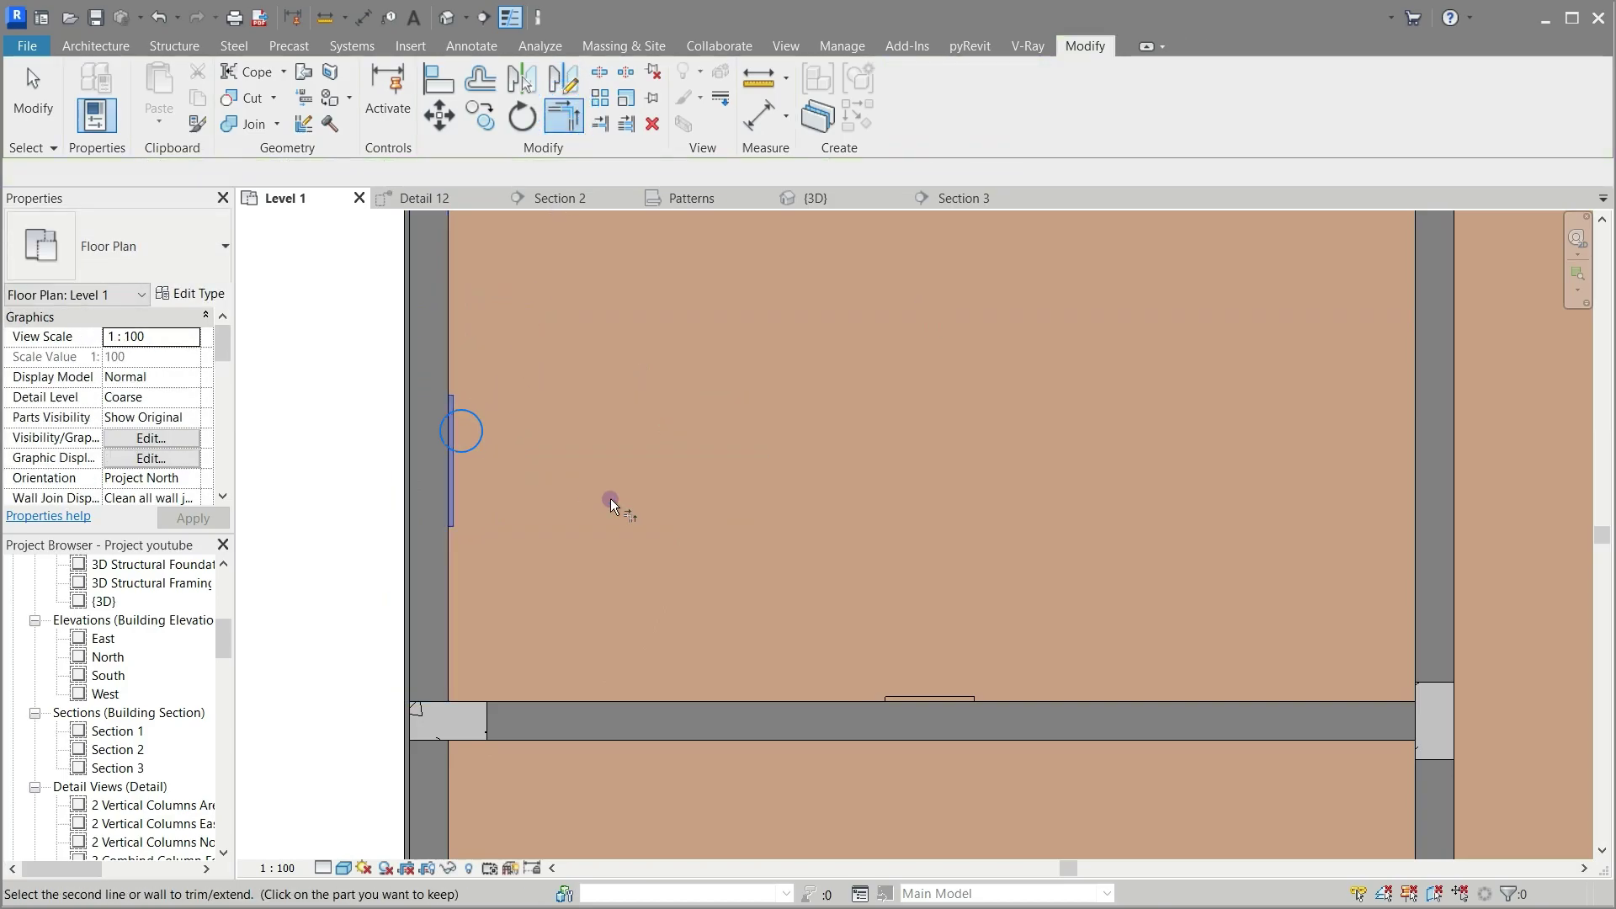
scroll(610, 499, "down", 2)
left_click(610, 229)
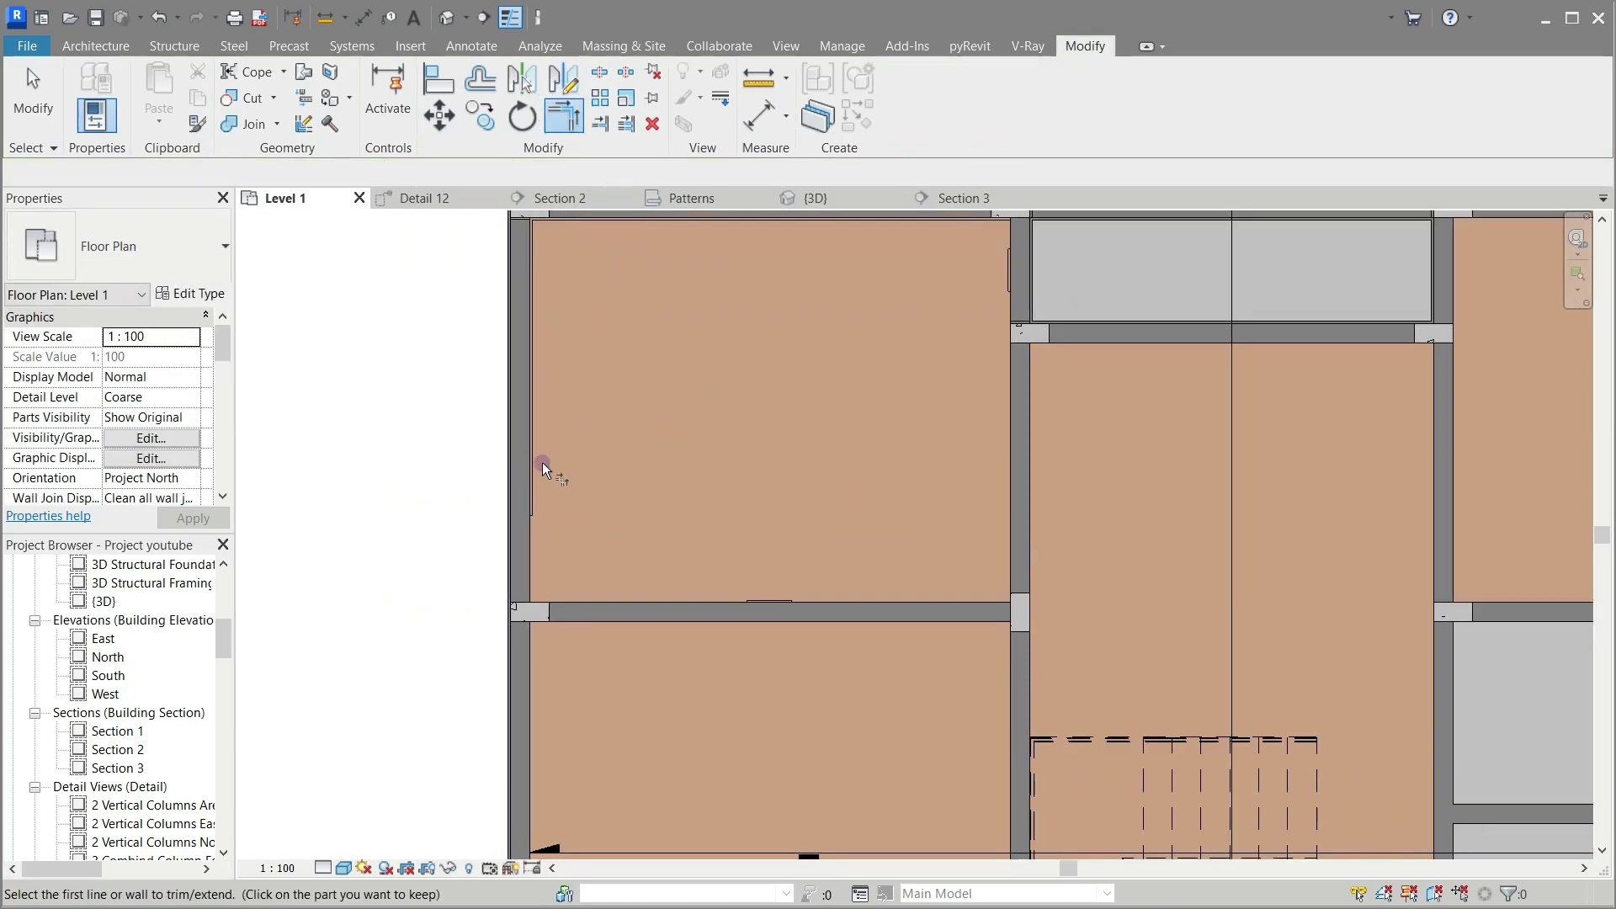
left_click(542, 469)
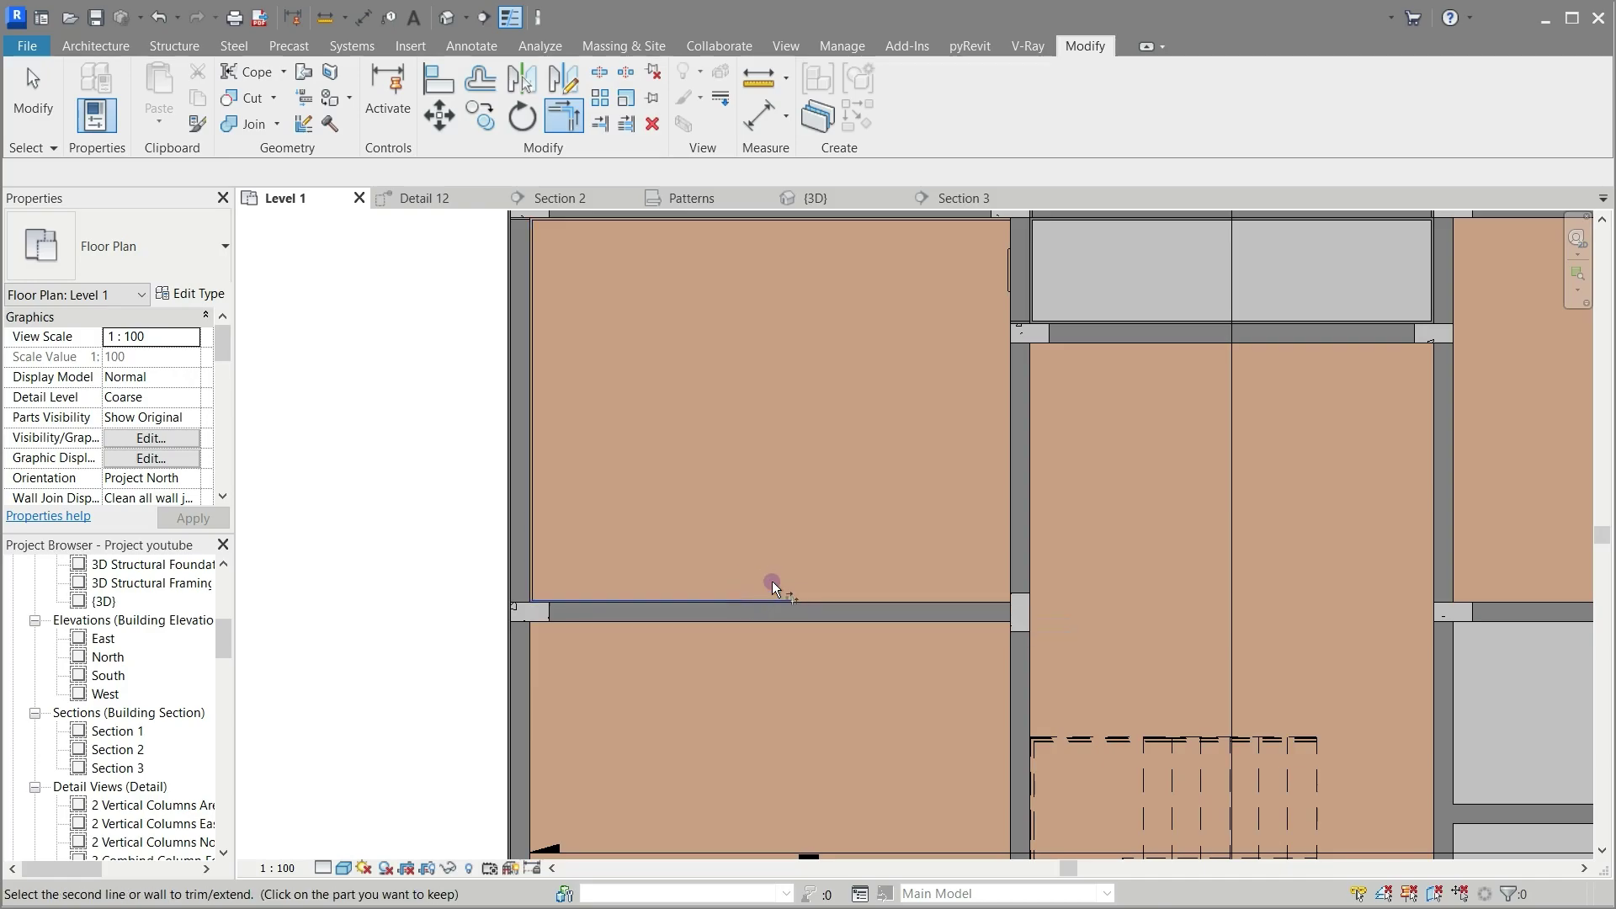
left_click(773, 587)
left_click(1000, 268)
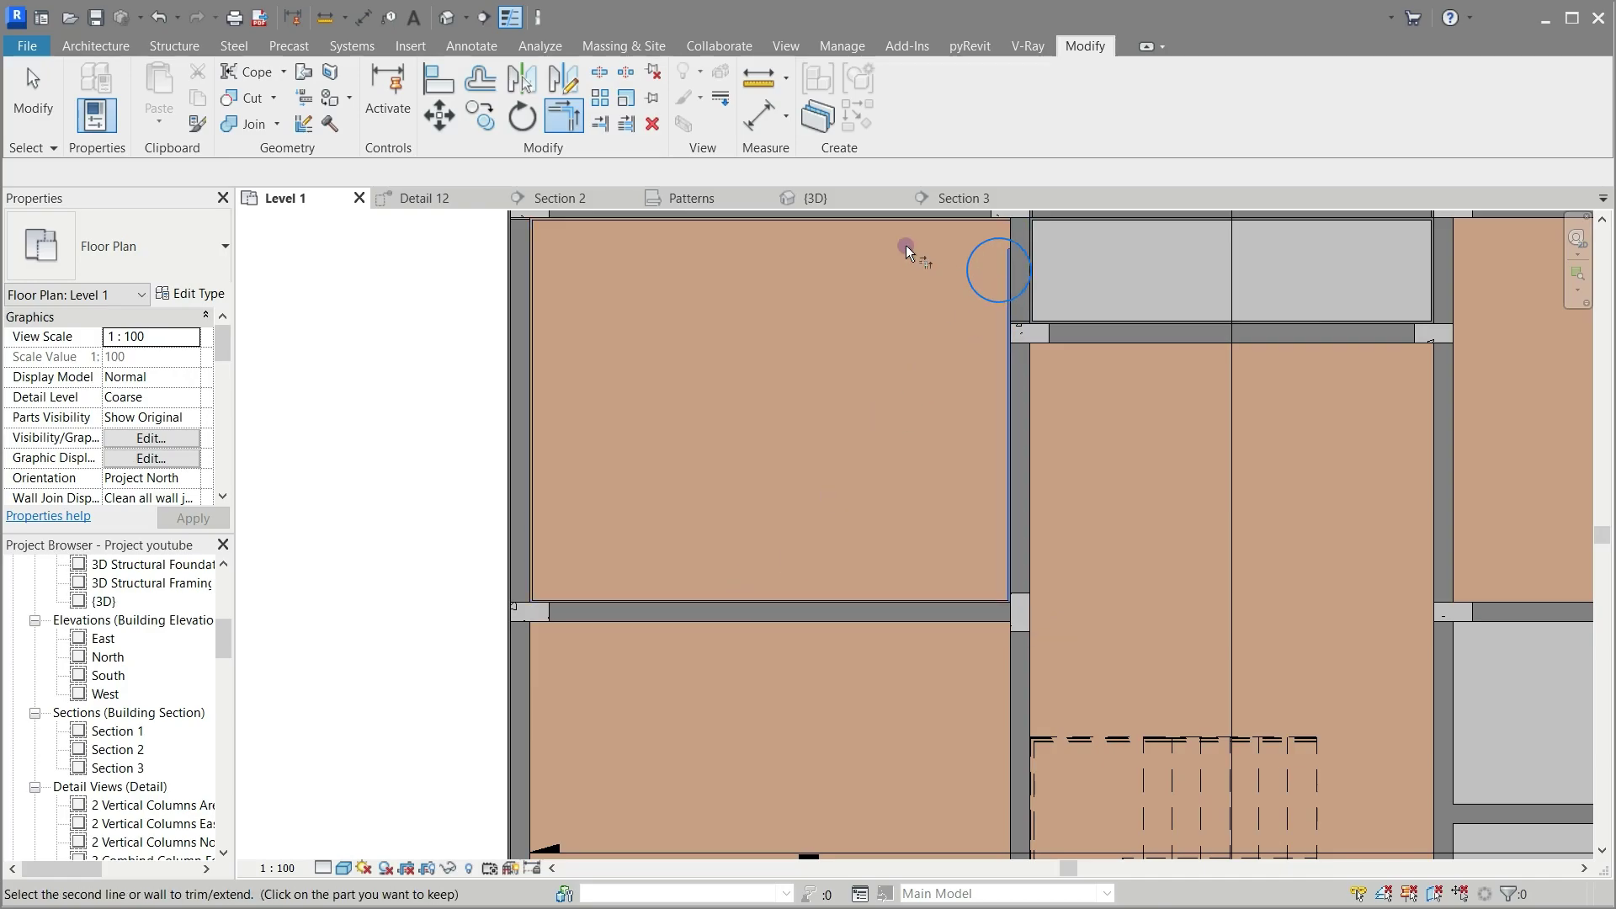
left_click(903, 235)
key("Escape")
key("Escape")
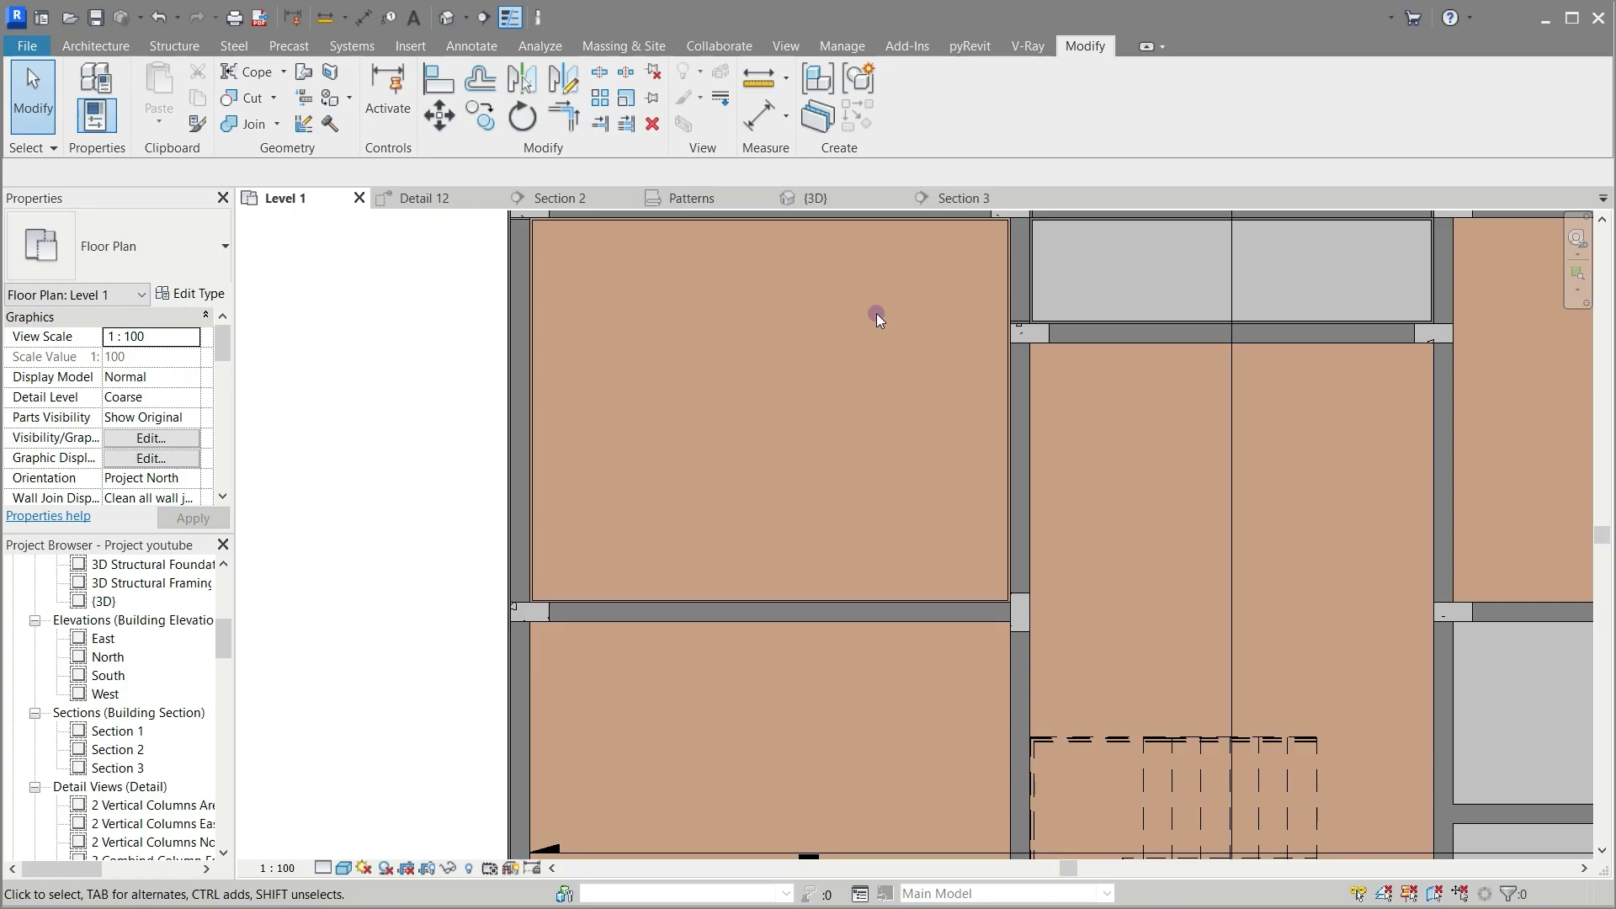
Step: In the 3D view, open the Ceramic Wooden Tile material from the structure layer of the northwest room's north tile wall type
left_click(818, 198)
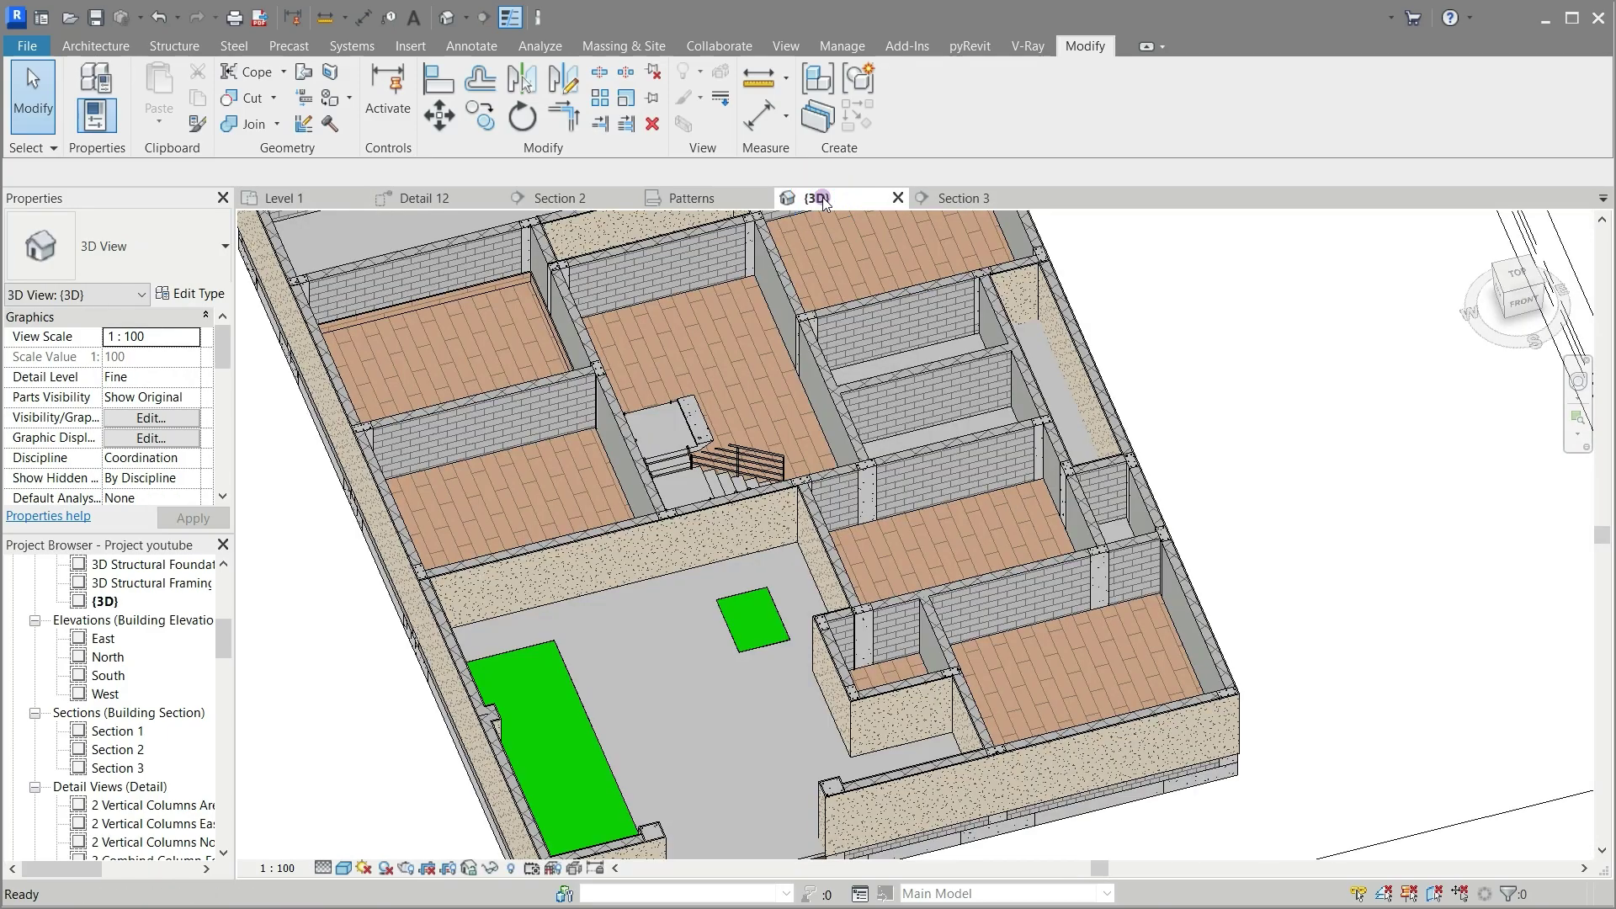
scroll(503, 296, "up", 6)
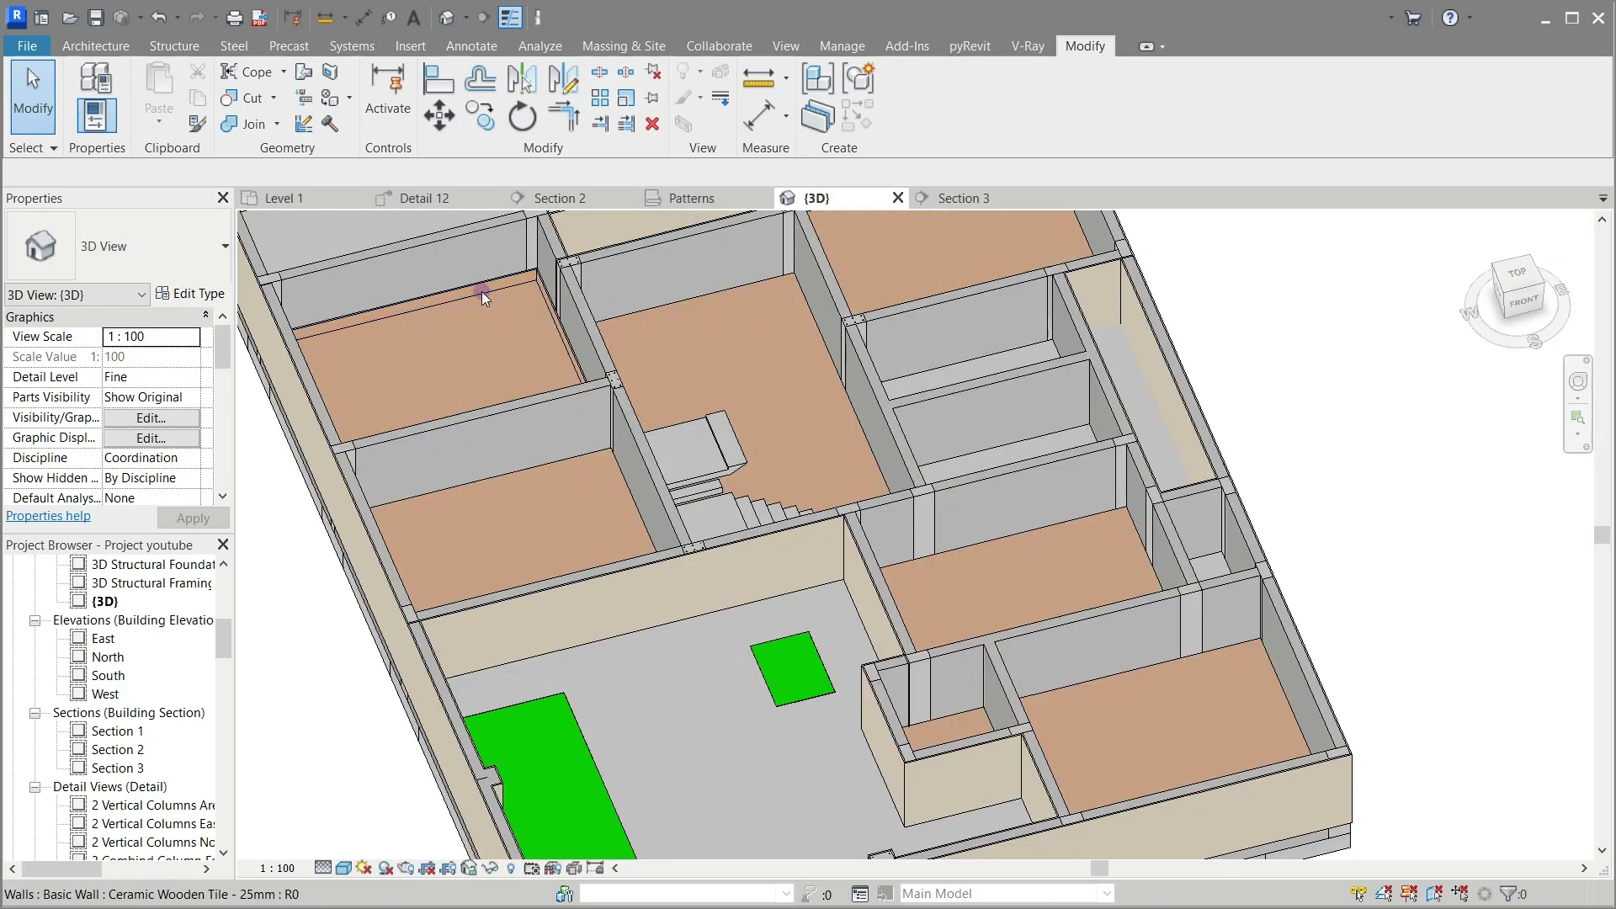
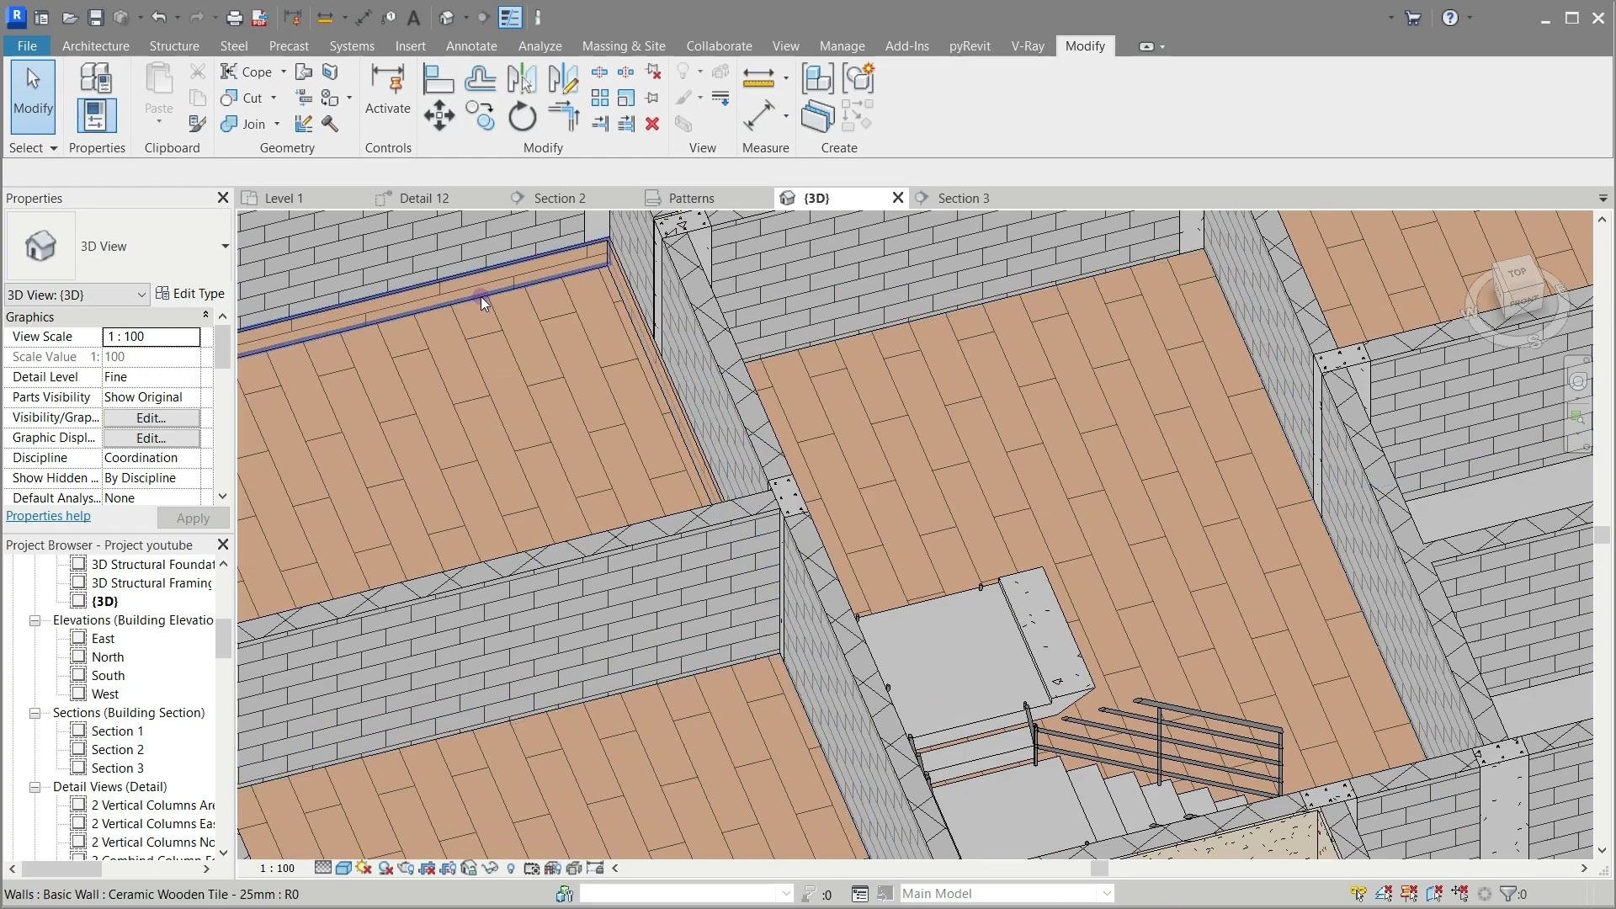
scroll(482, 289, "up", 2)
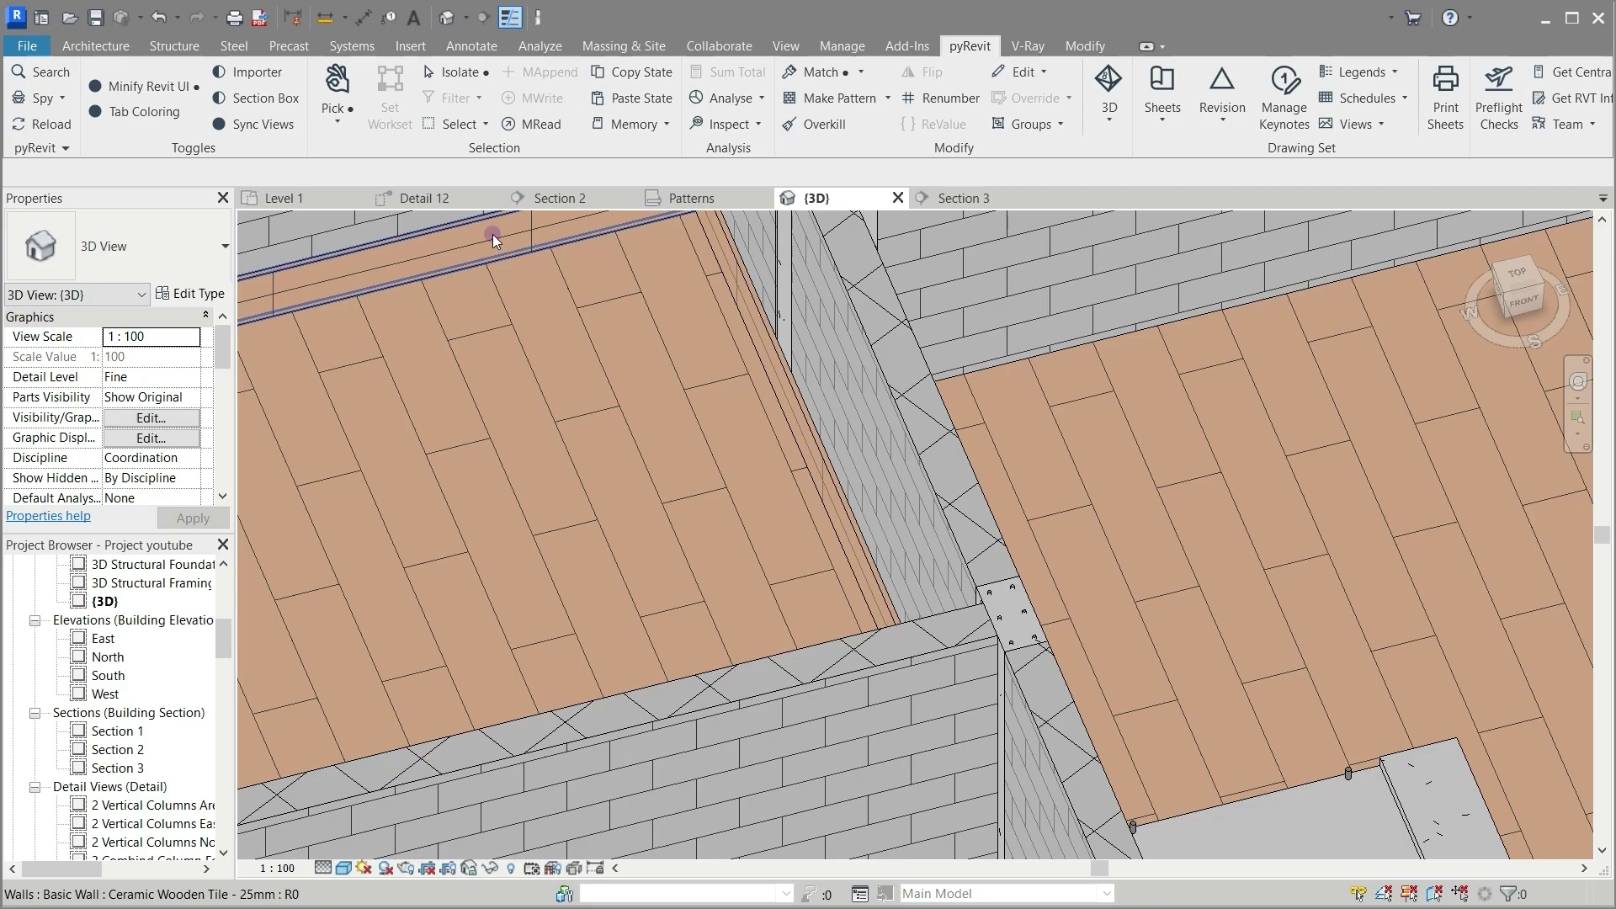
left_click(360, 263)
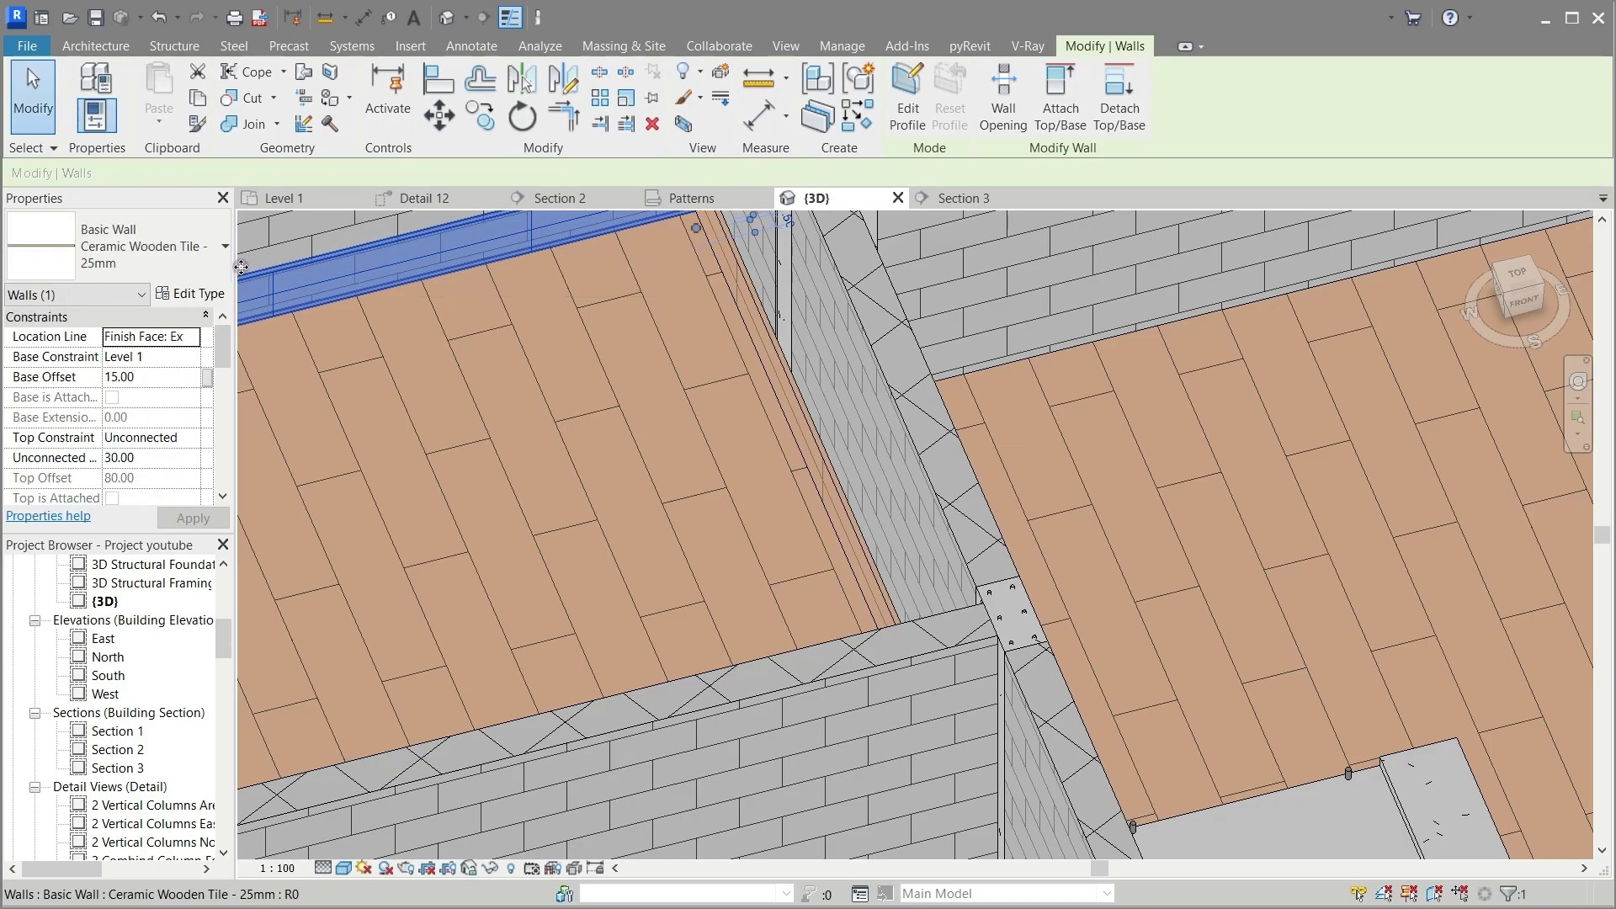
left_click(204, 294)
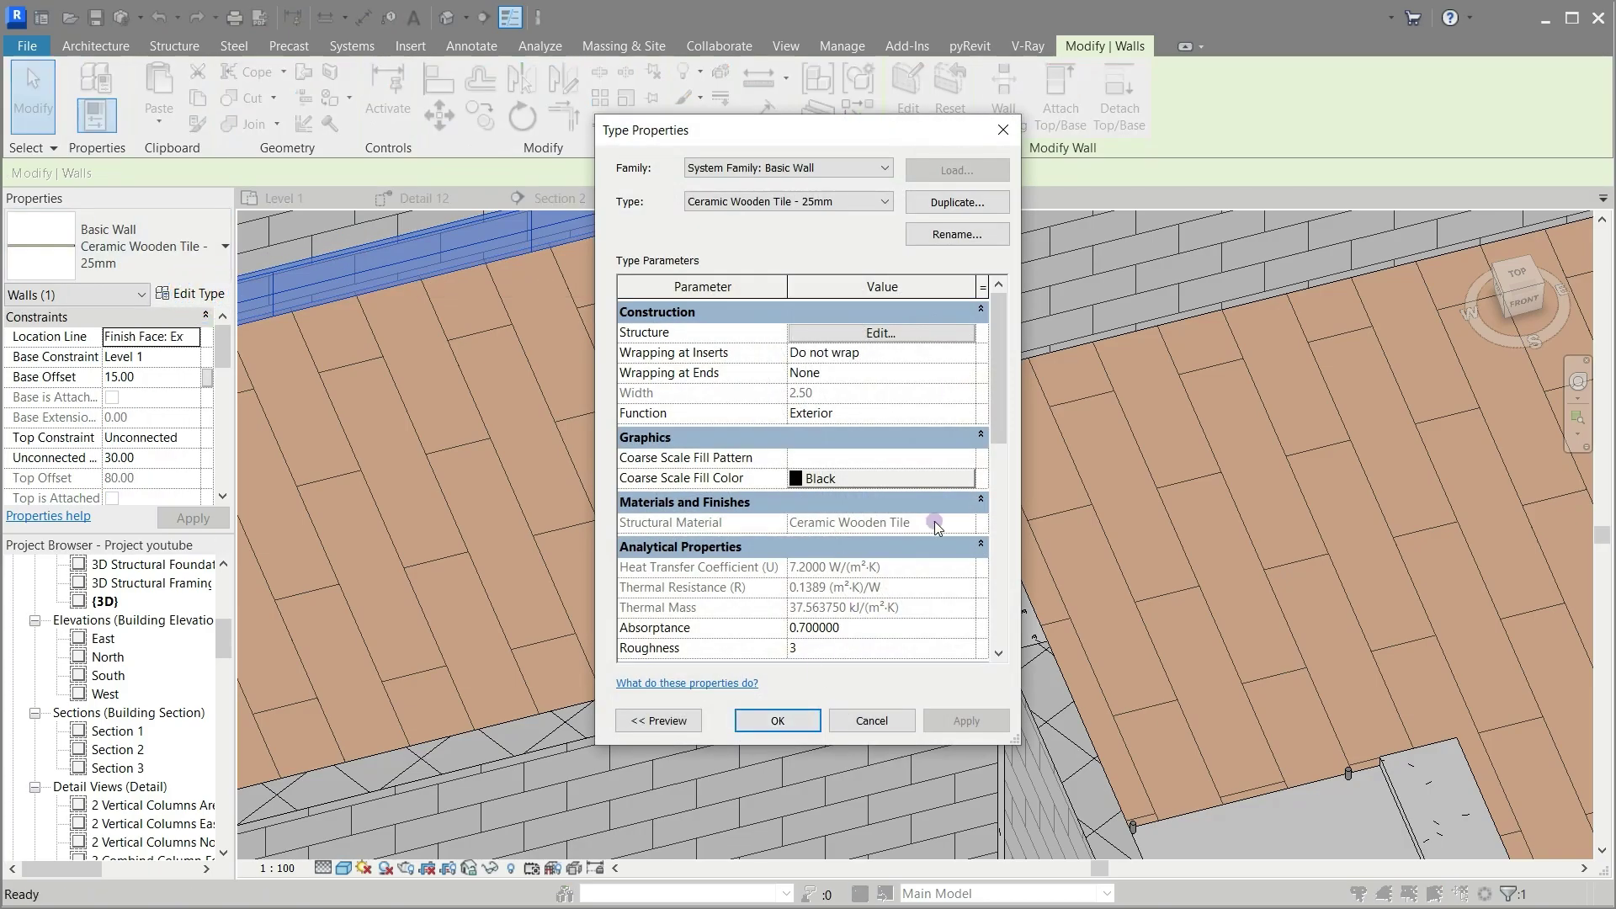
left_click(880, 335)
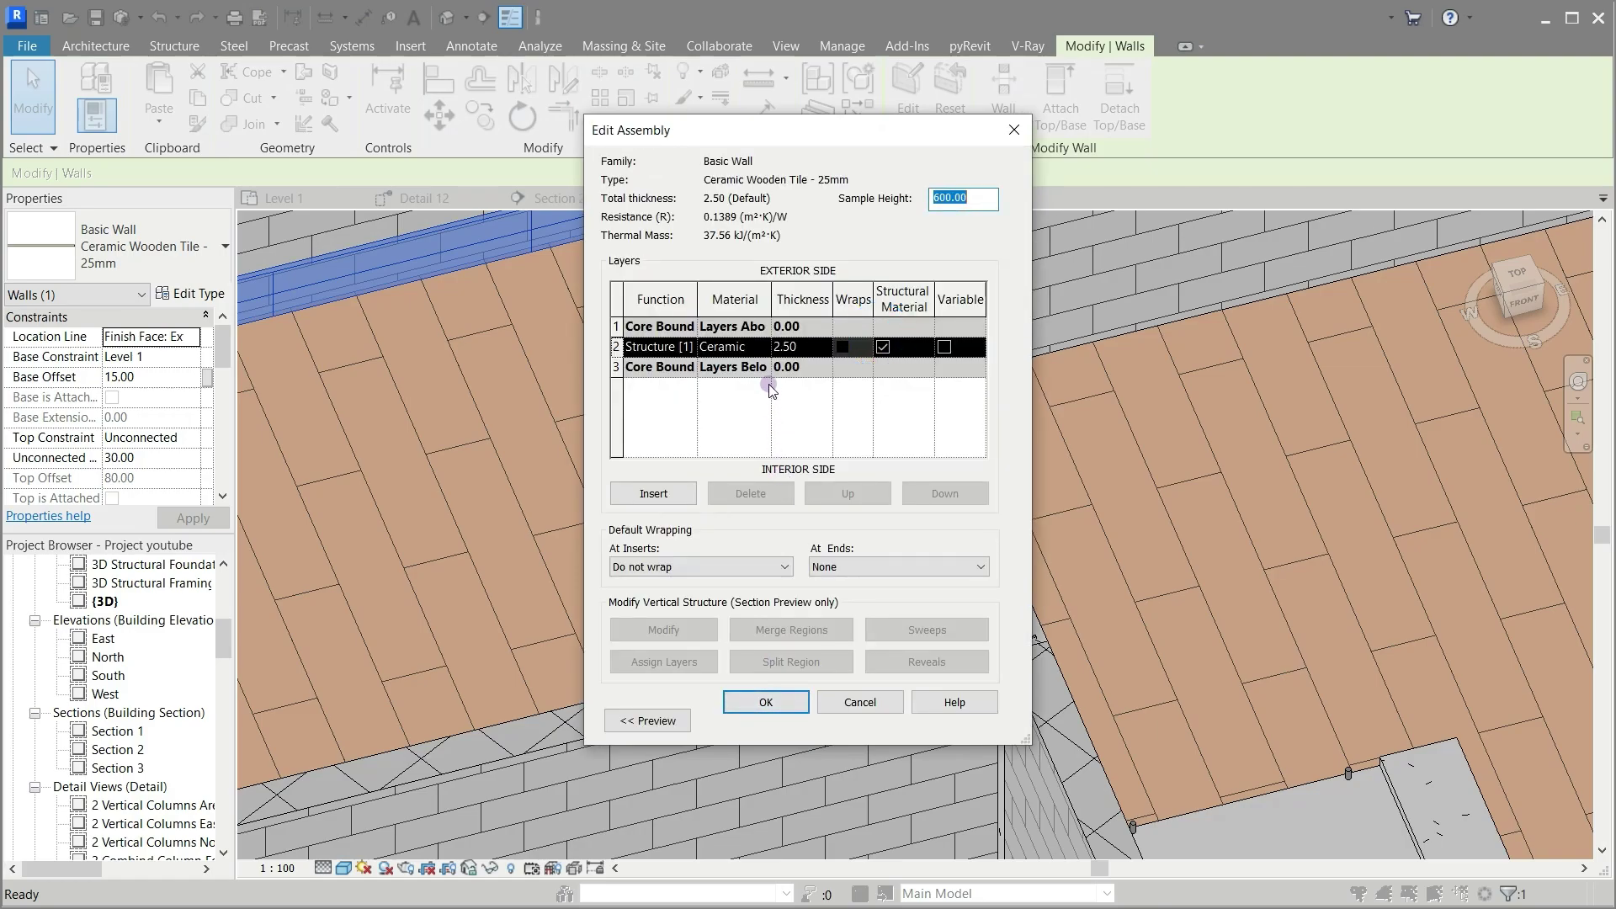
left_click(758, 347)
left_click(763, 346)
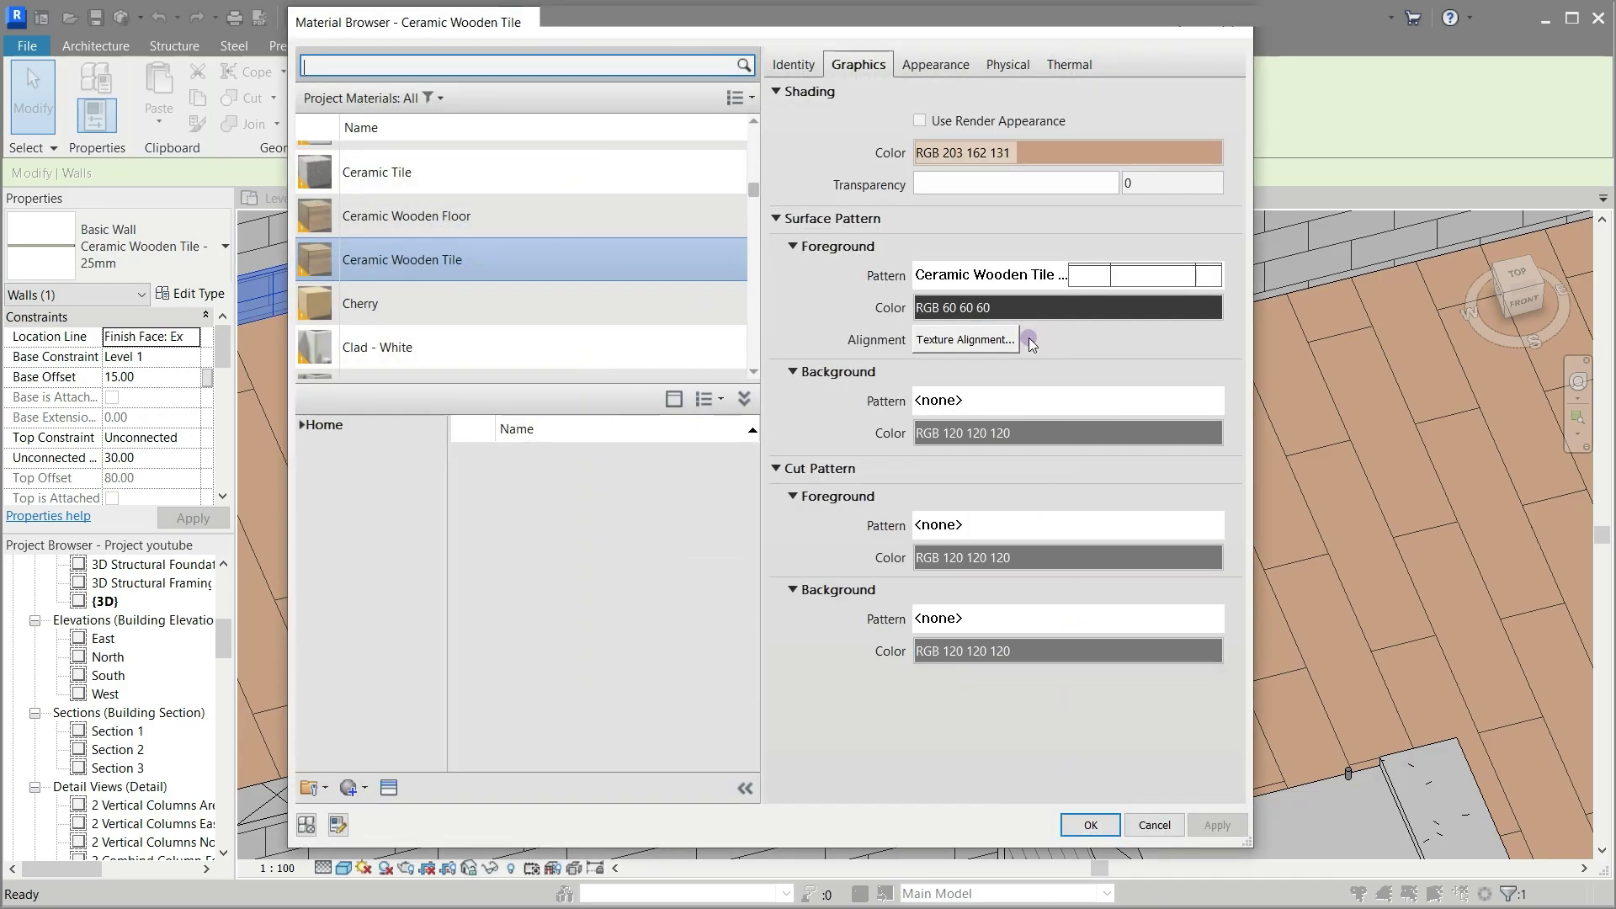
Step: Create a model surface pattern named Vertical with parallel lines at a 90° angle and 120 cm spacing
left_click(1094, 281)
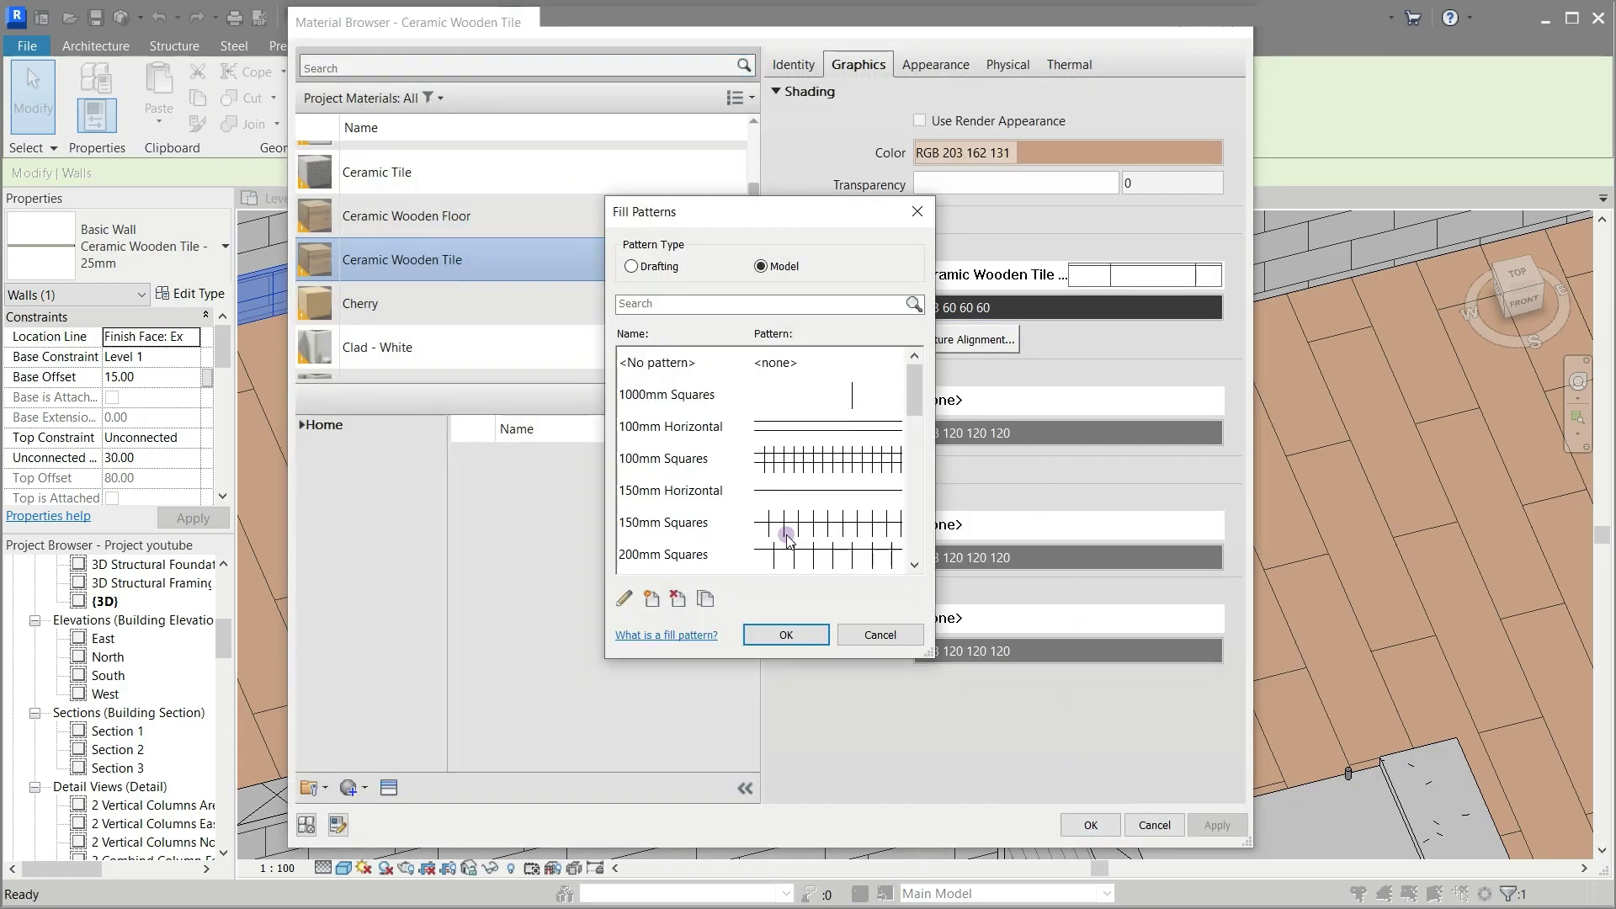
left_click(655, 600)
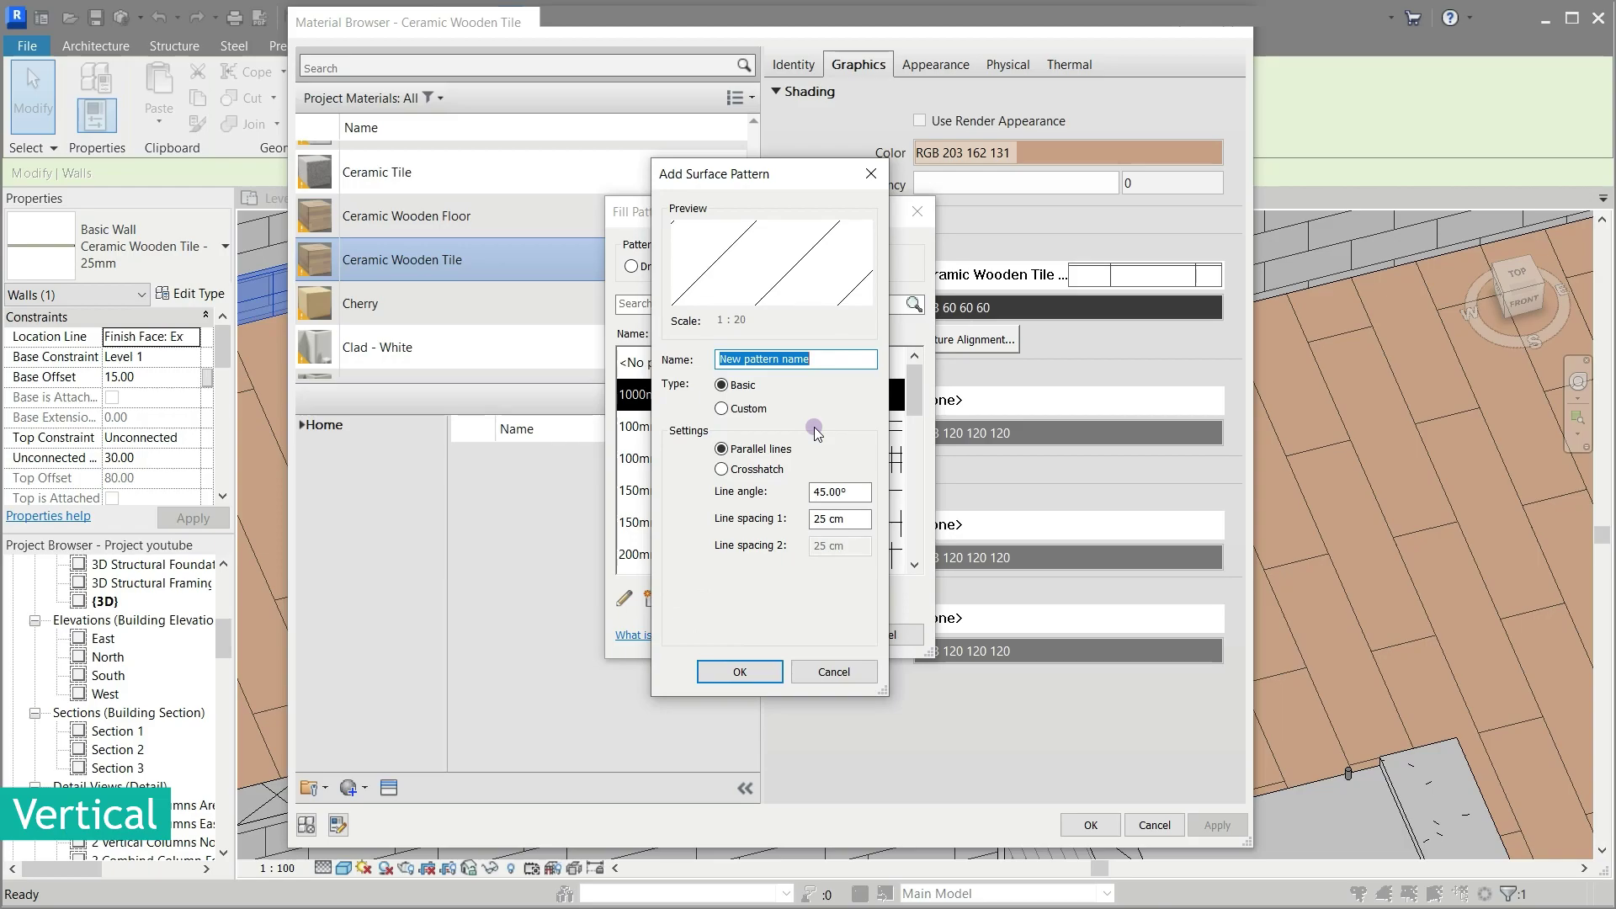
type("Vertical")
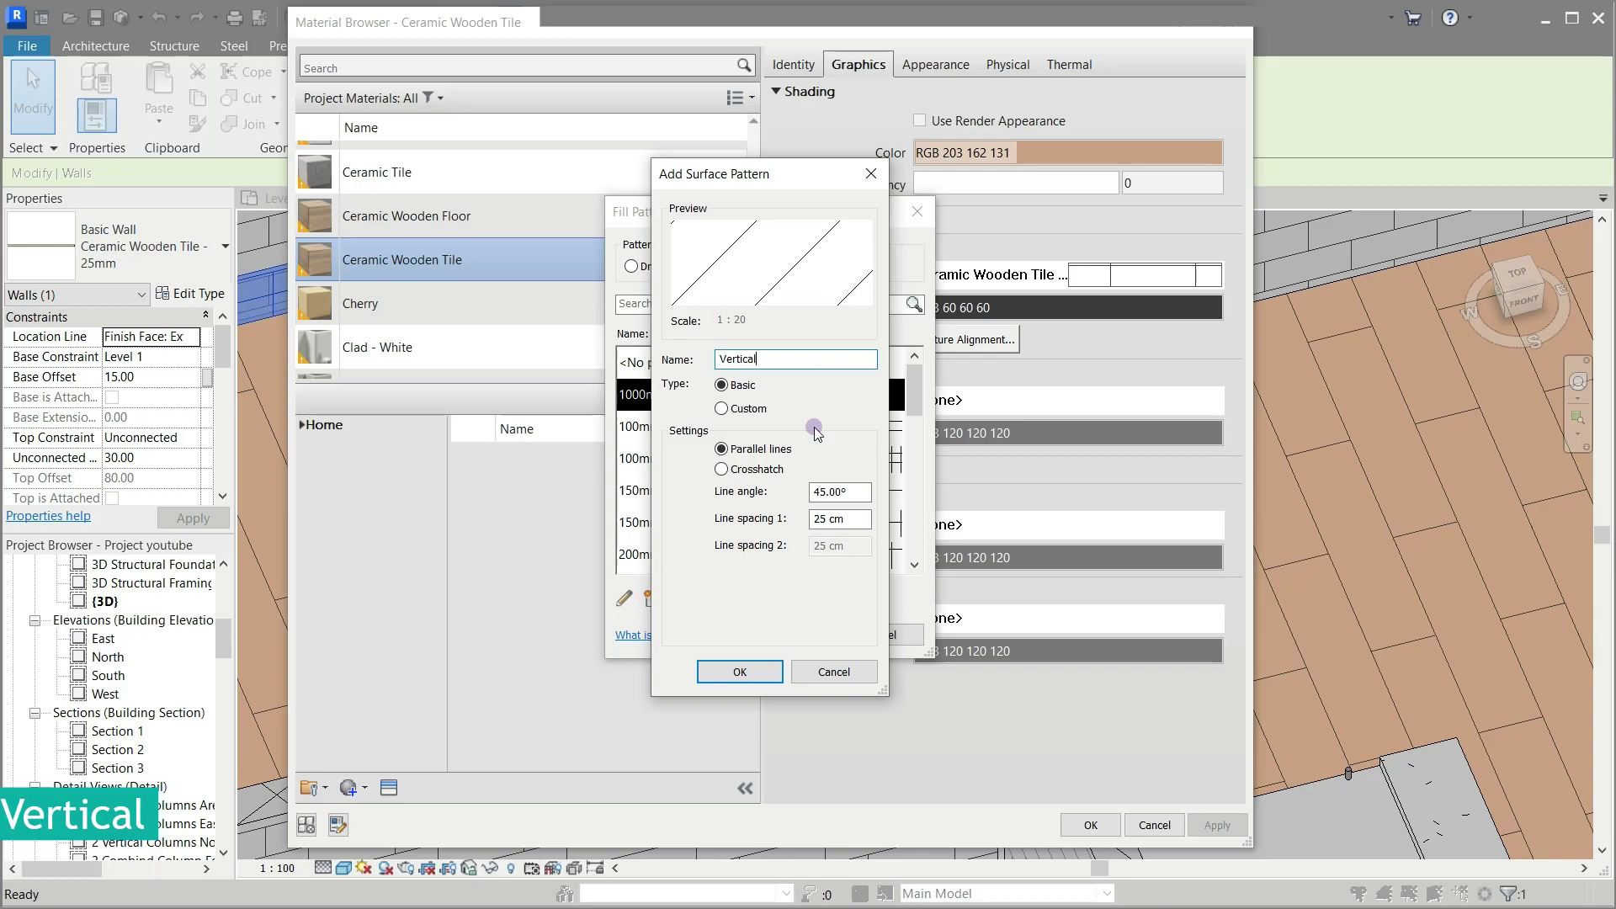
double_click(851, 489)
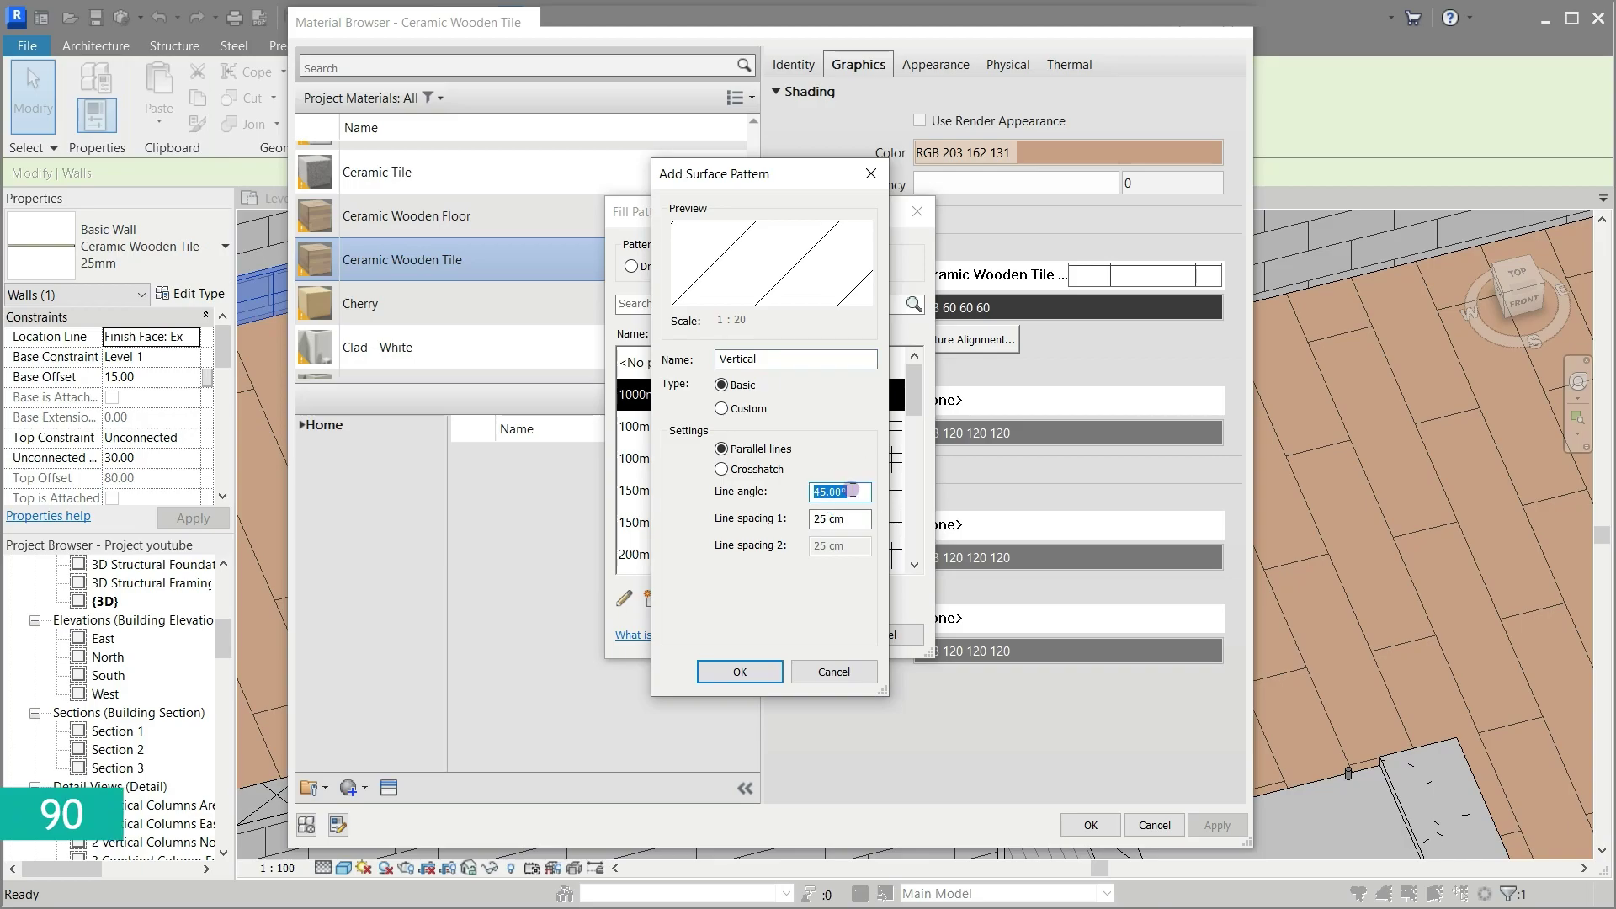
type("90")
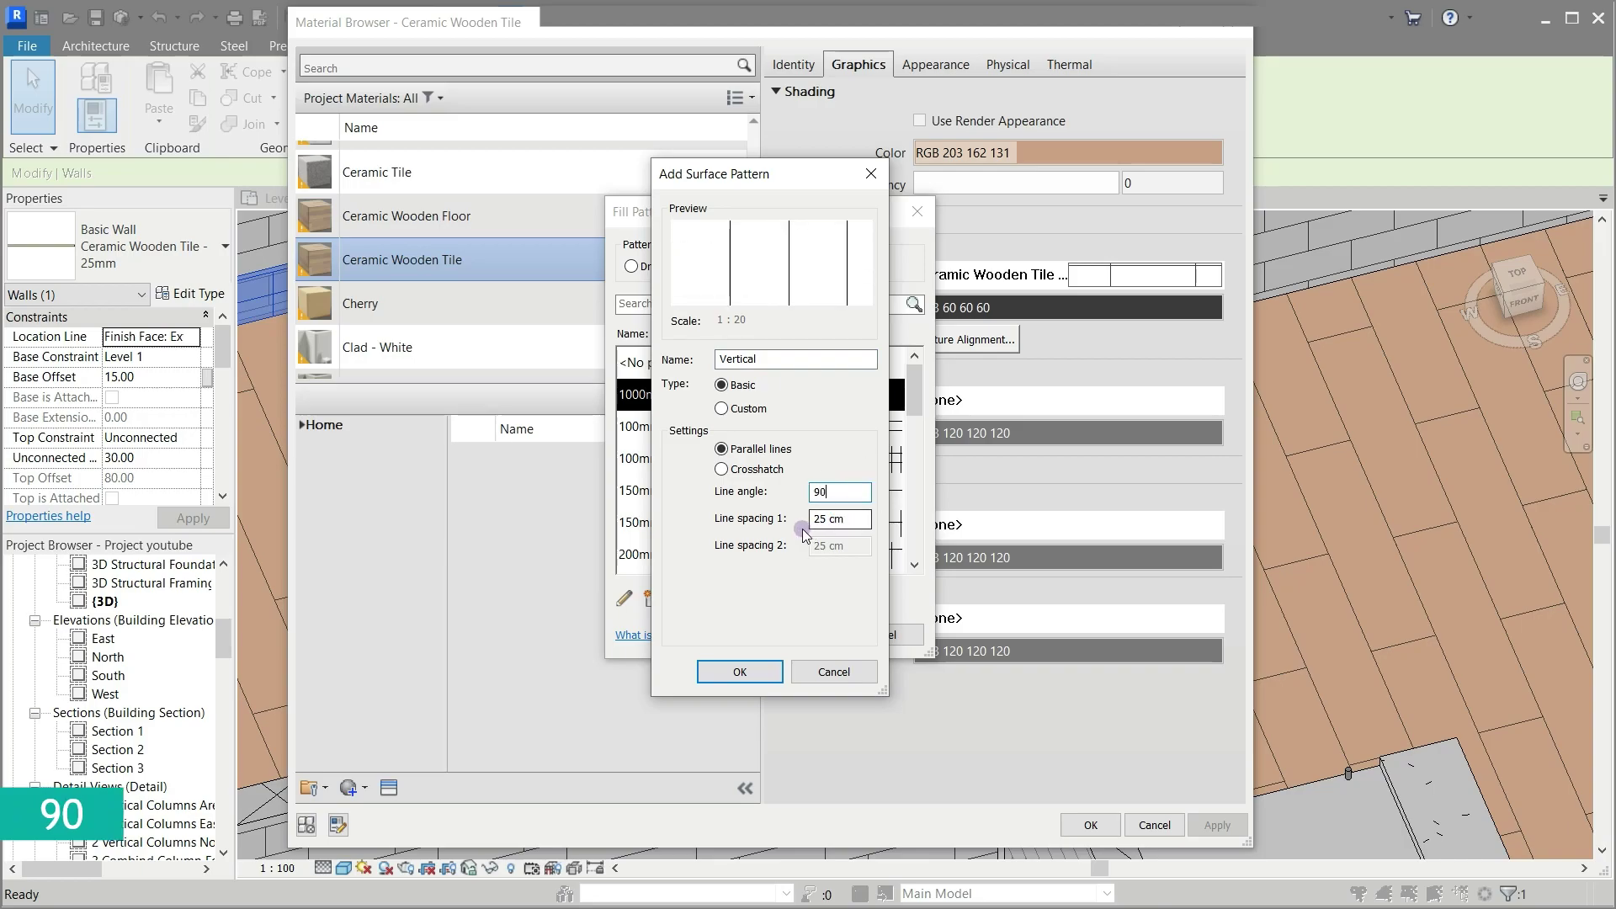
left_click_drag(846, 519, 808, 519)
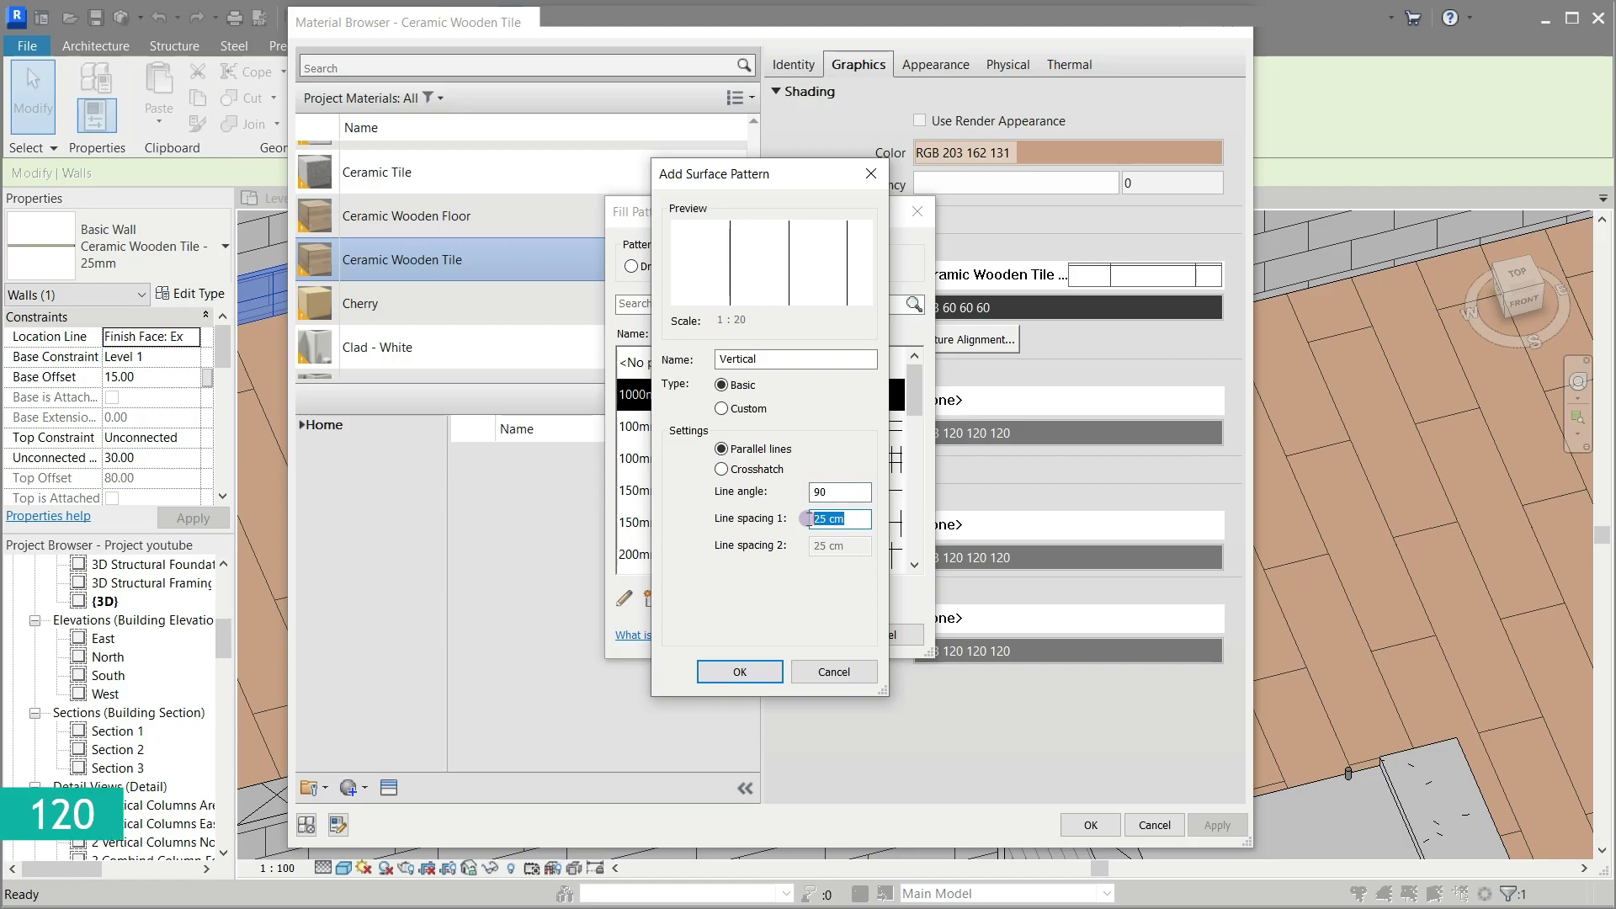
double_click(815, 519)
type("120")
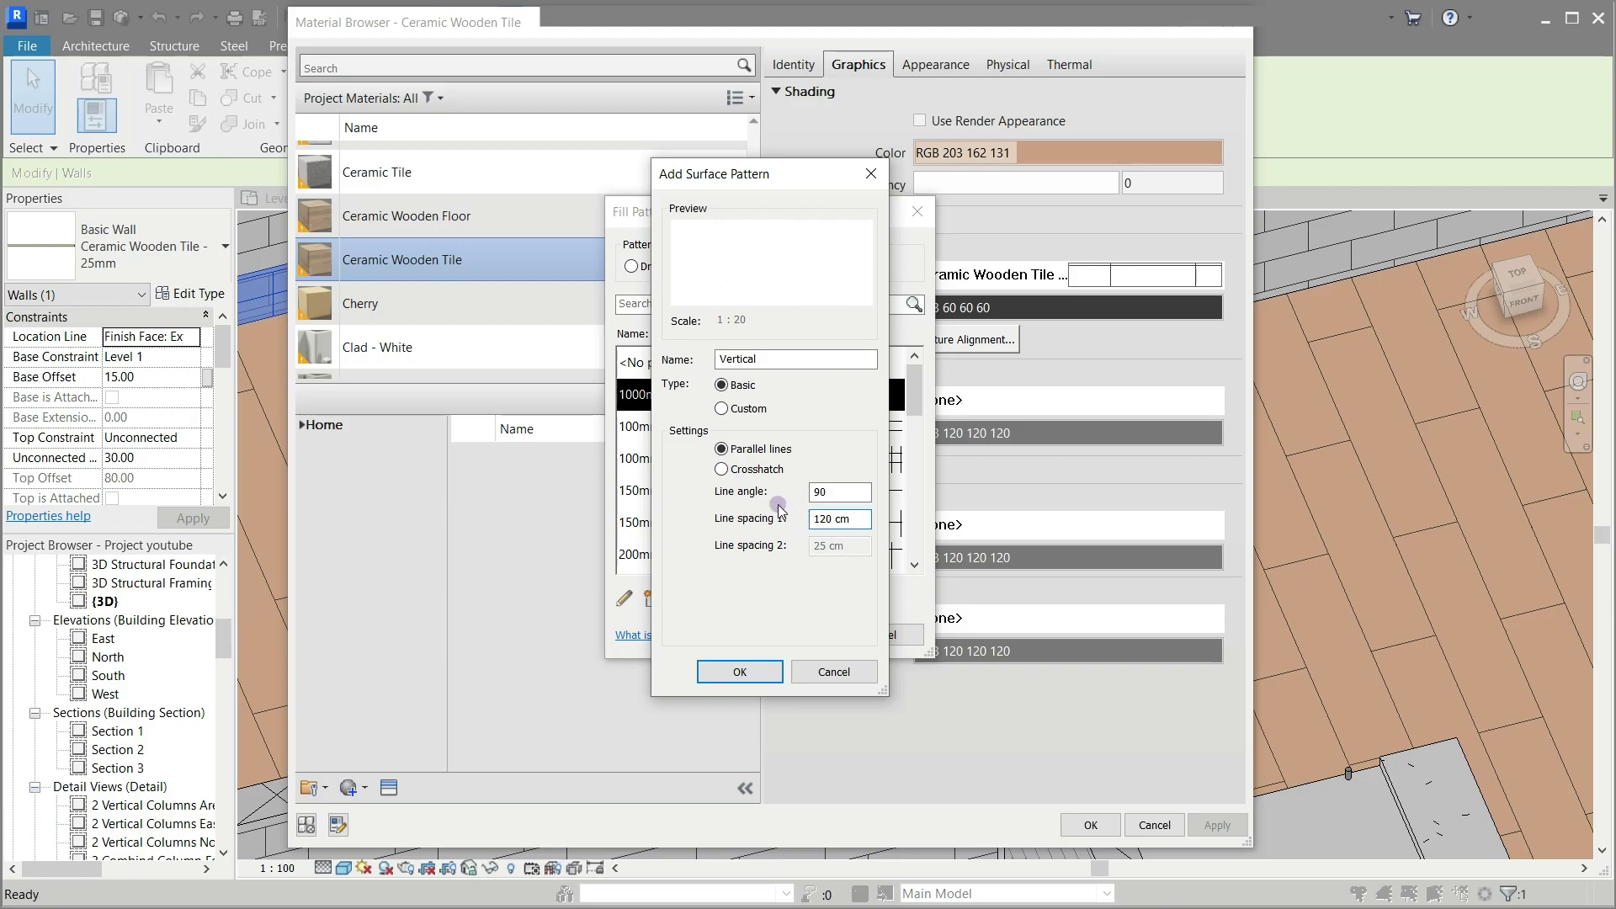
left_click(746, 670)
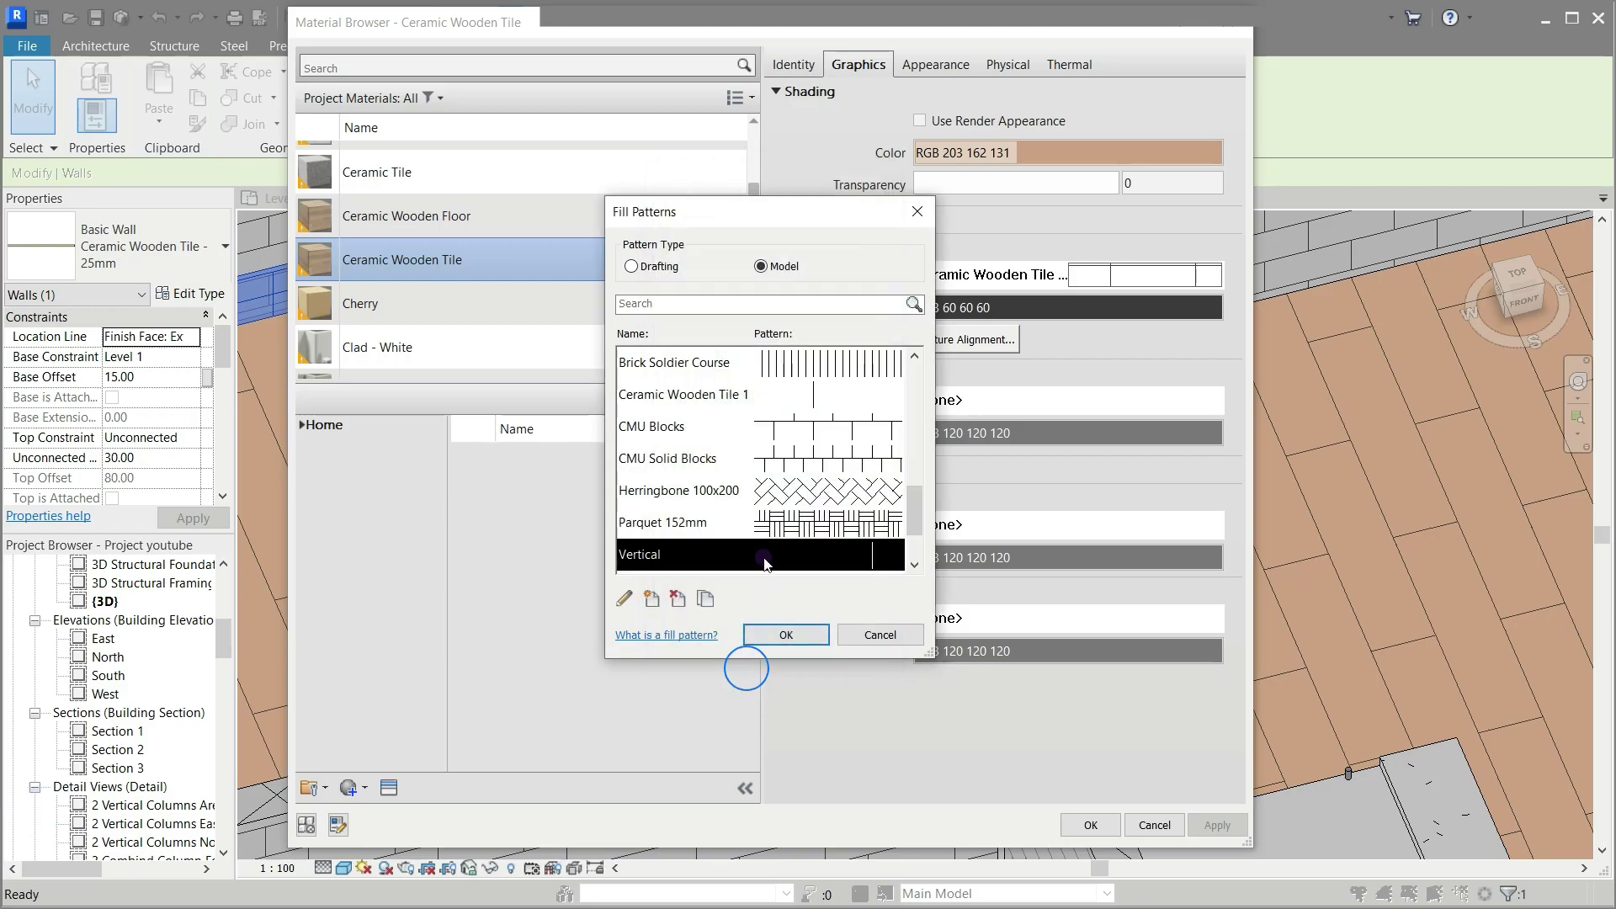
Step: Assign the Vertical foreground surface pattern to the Ceramic Wooden Tile material, accept the wall type changes and deselect the wall
left_click(788, 636)
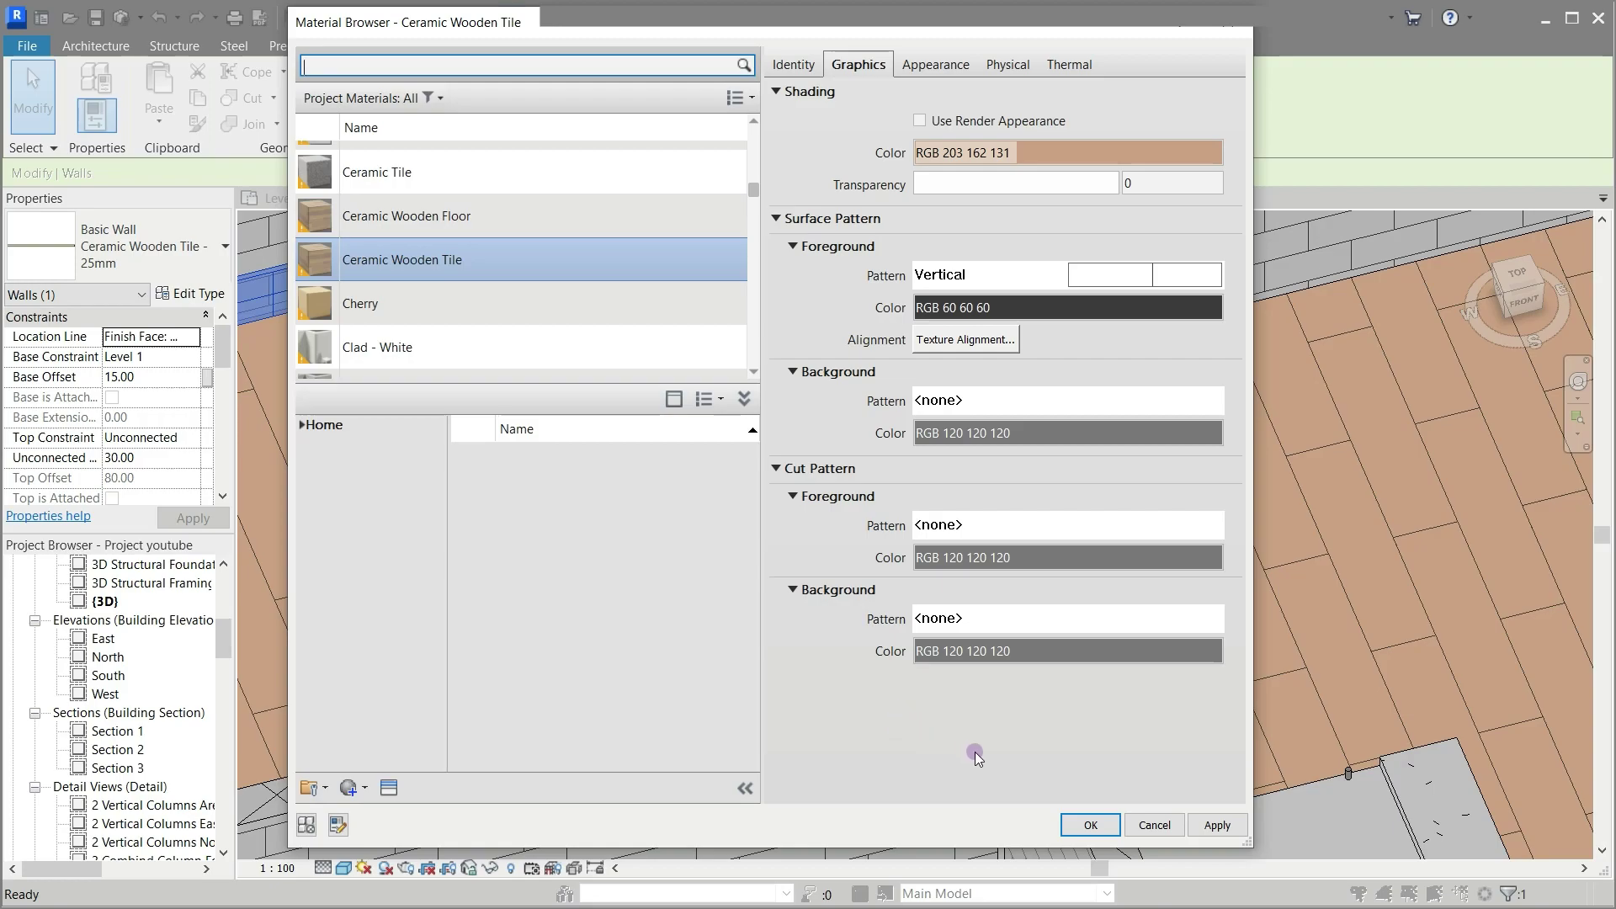
left_click(1090, 825)
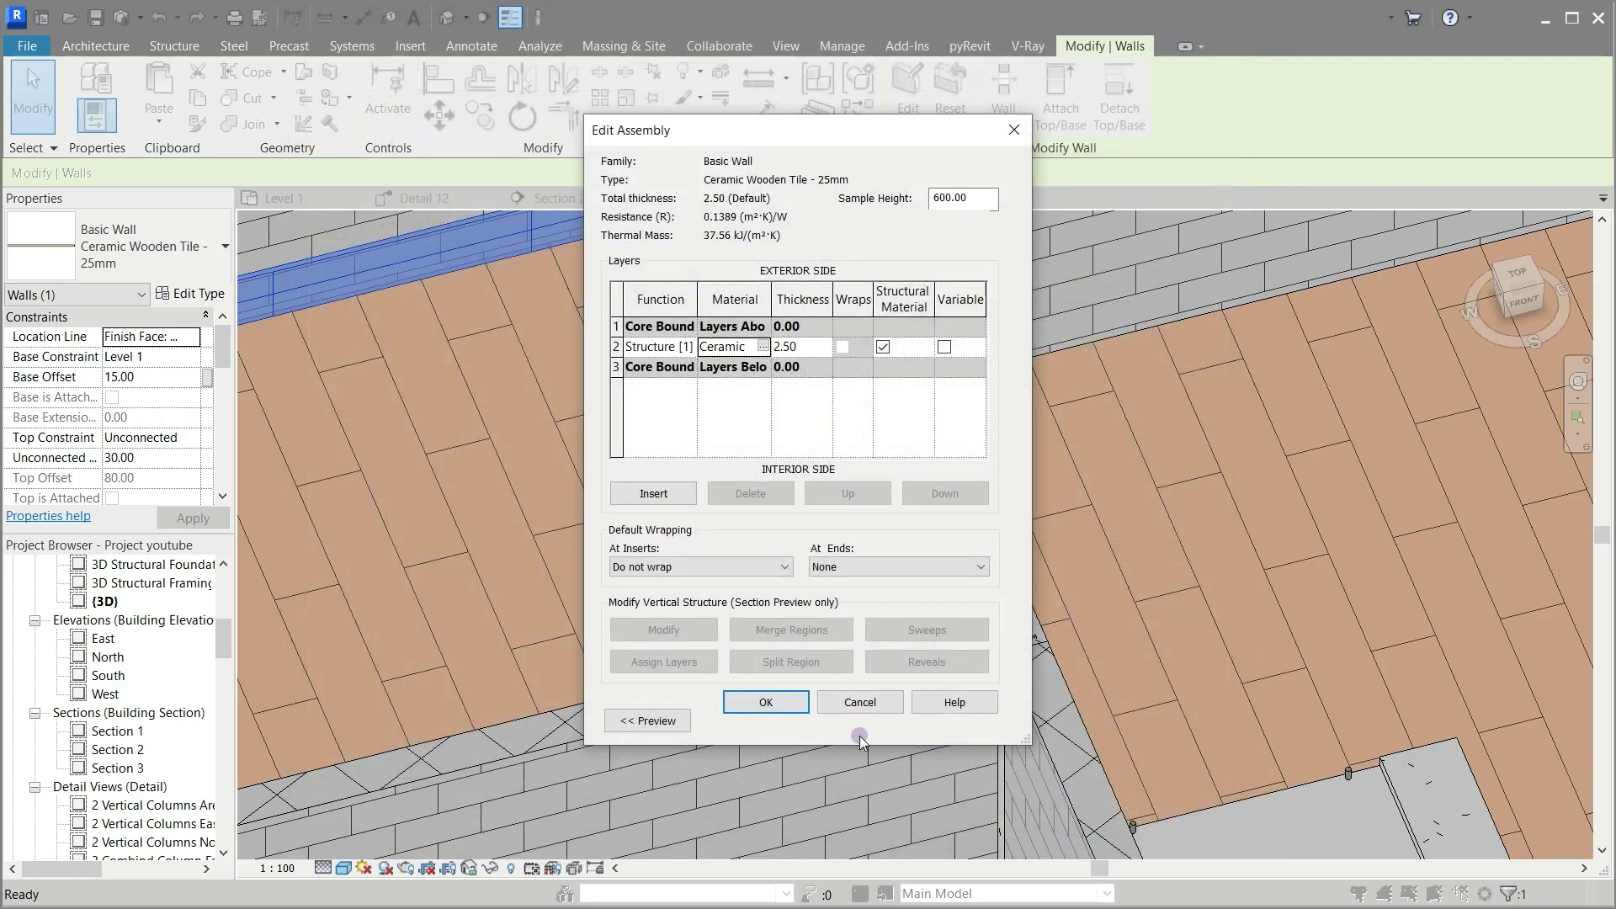
left_click(768, 702)
left_click(788, 711)
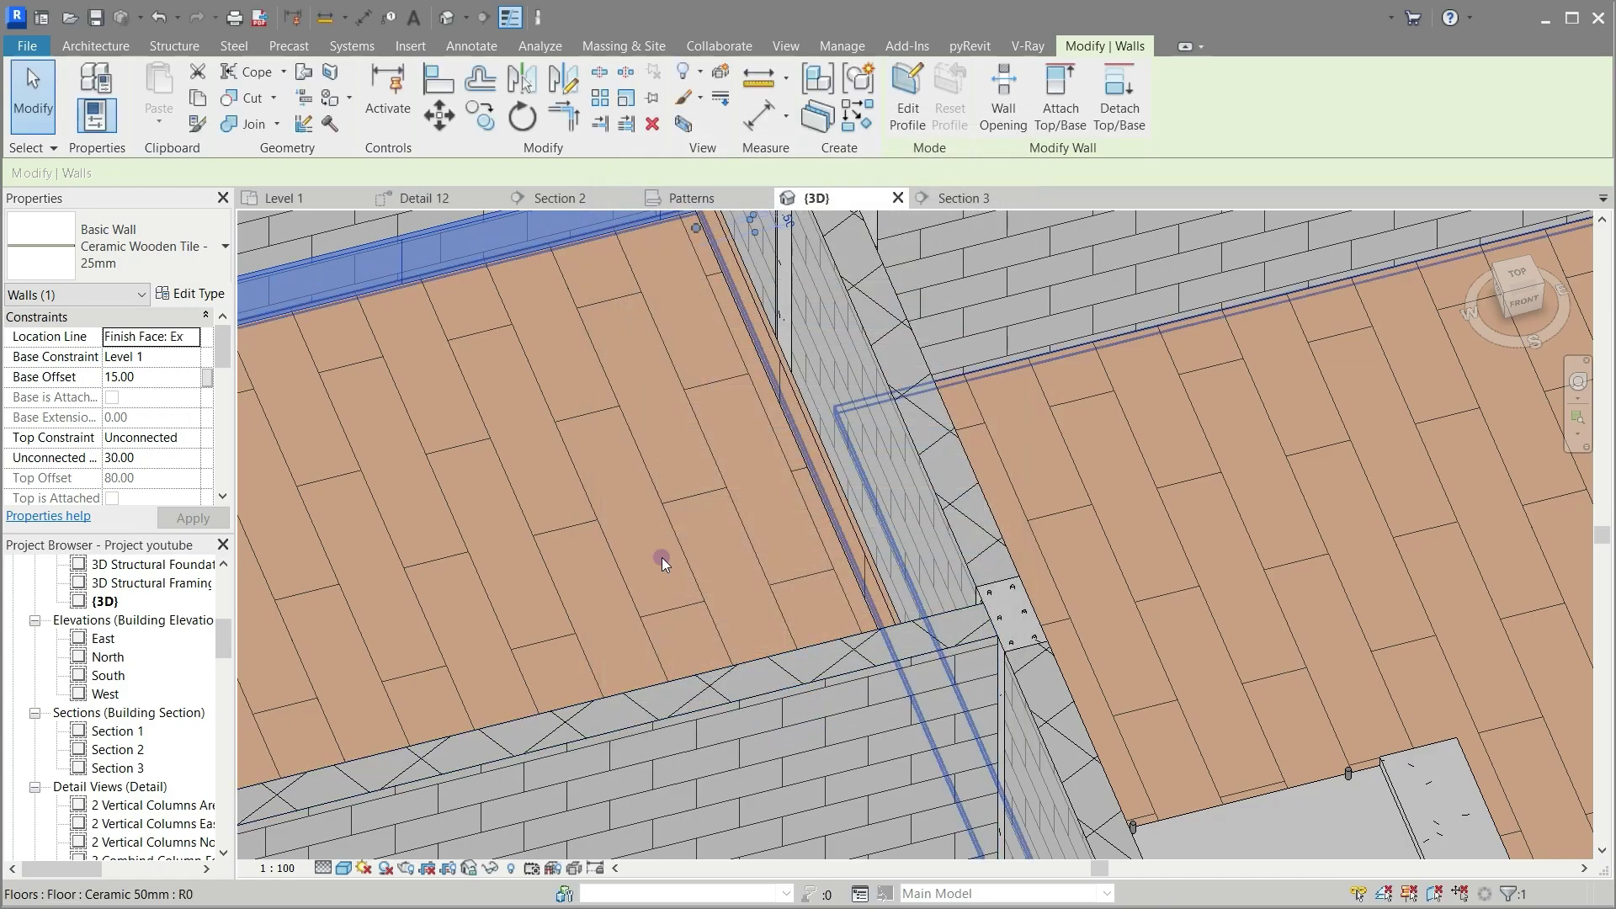
key("Escape")
scroll(720, 507, "down", 2)
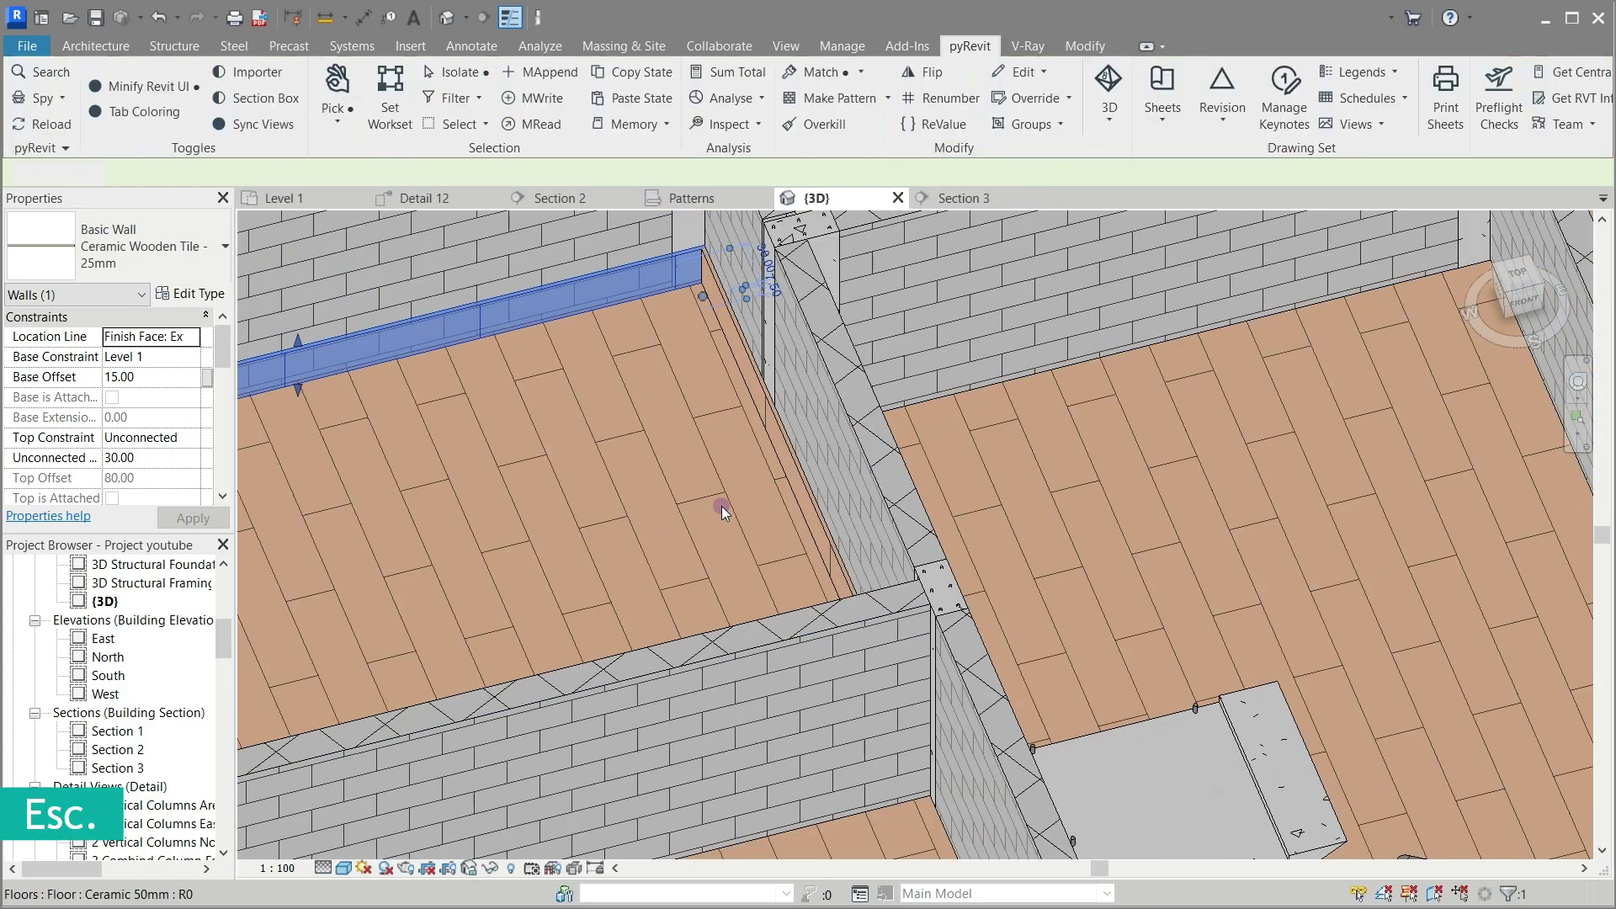
scroll(734, 485, "down", 2)
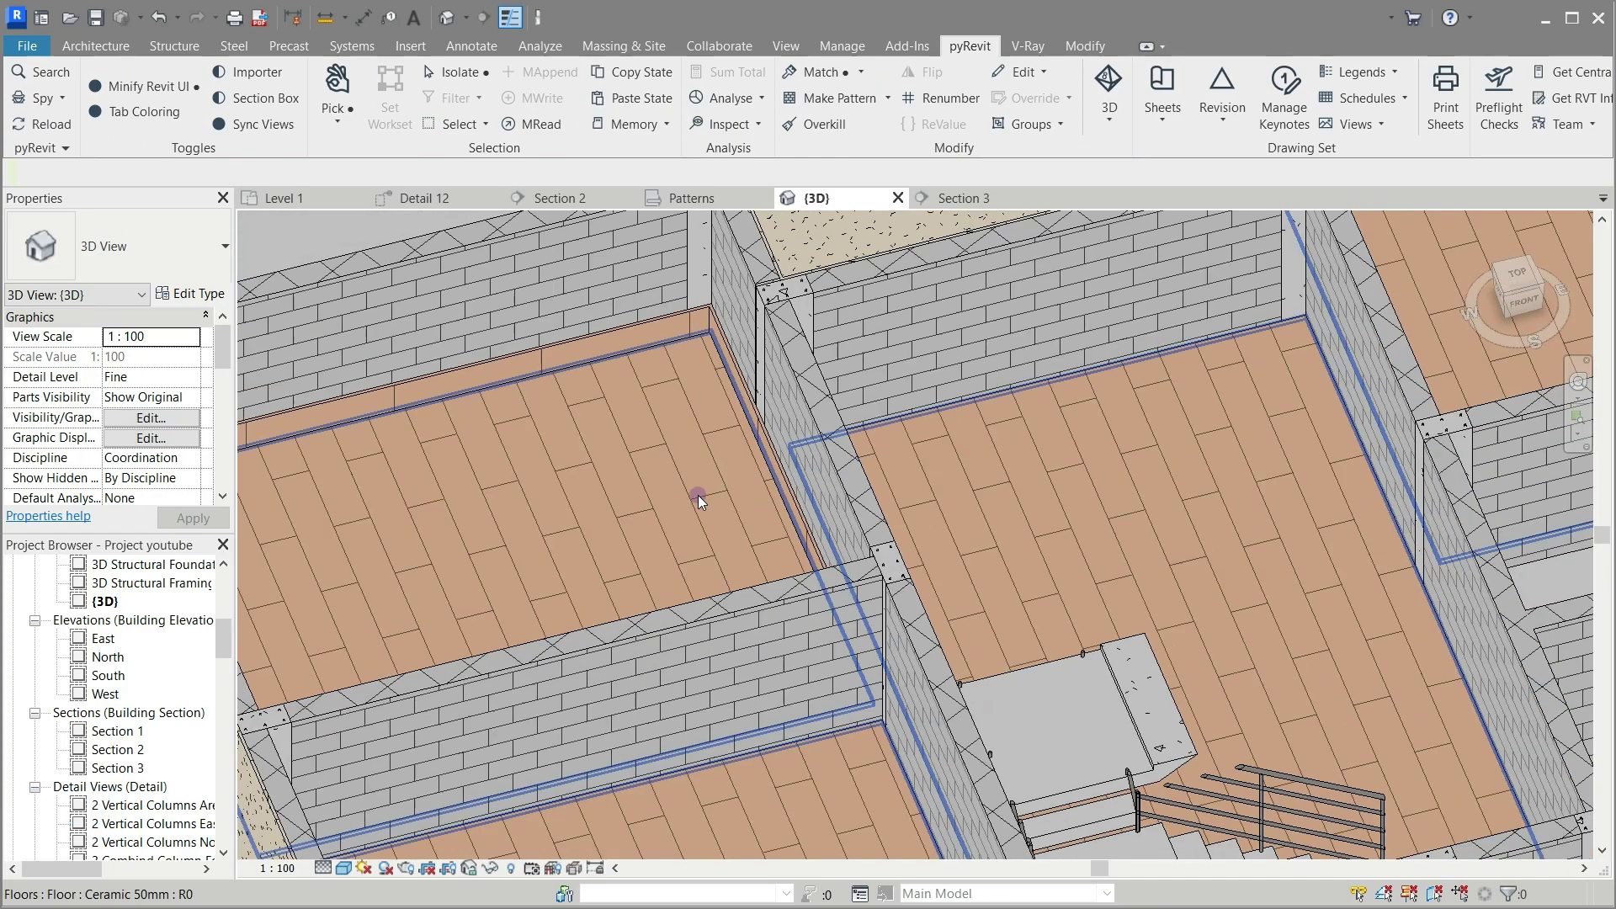
scroll(939, 494, "down", 2)
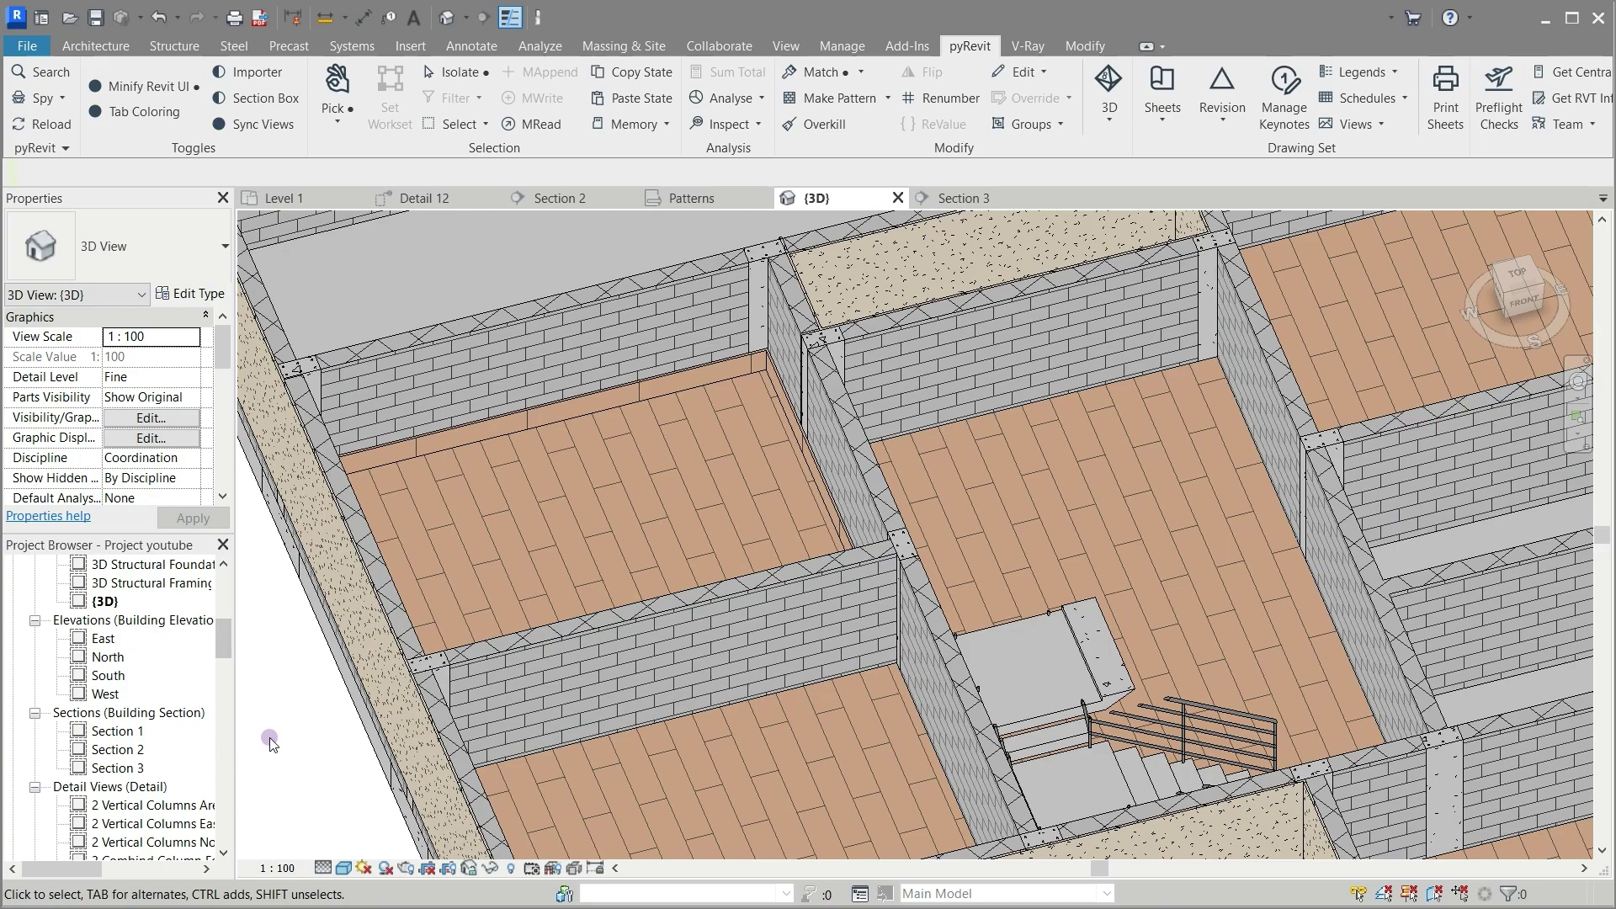
Step: In the Level 1 plan, use Create Similar to draw short Ceramic Wooden Tile walls against the middle staircase room's north, west and east walls
left_click(310, 196)
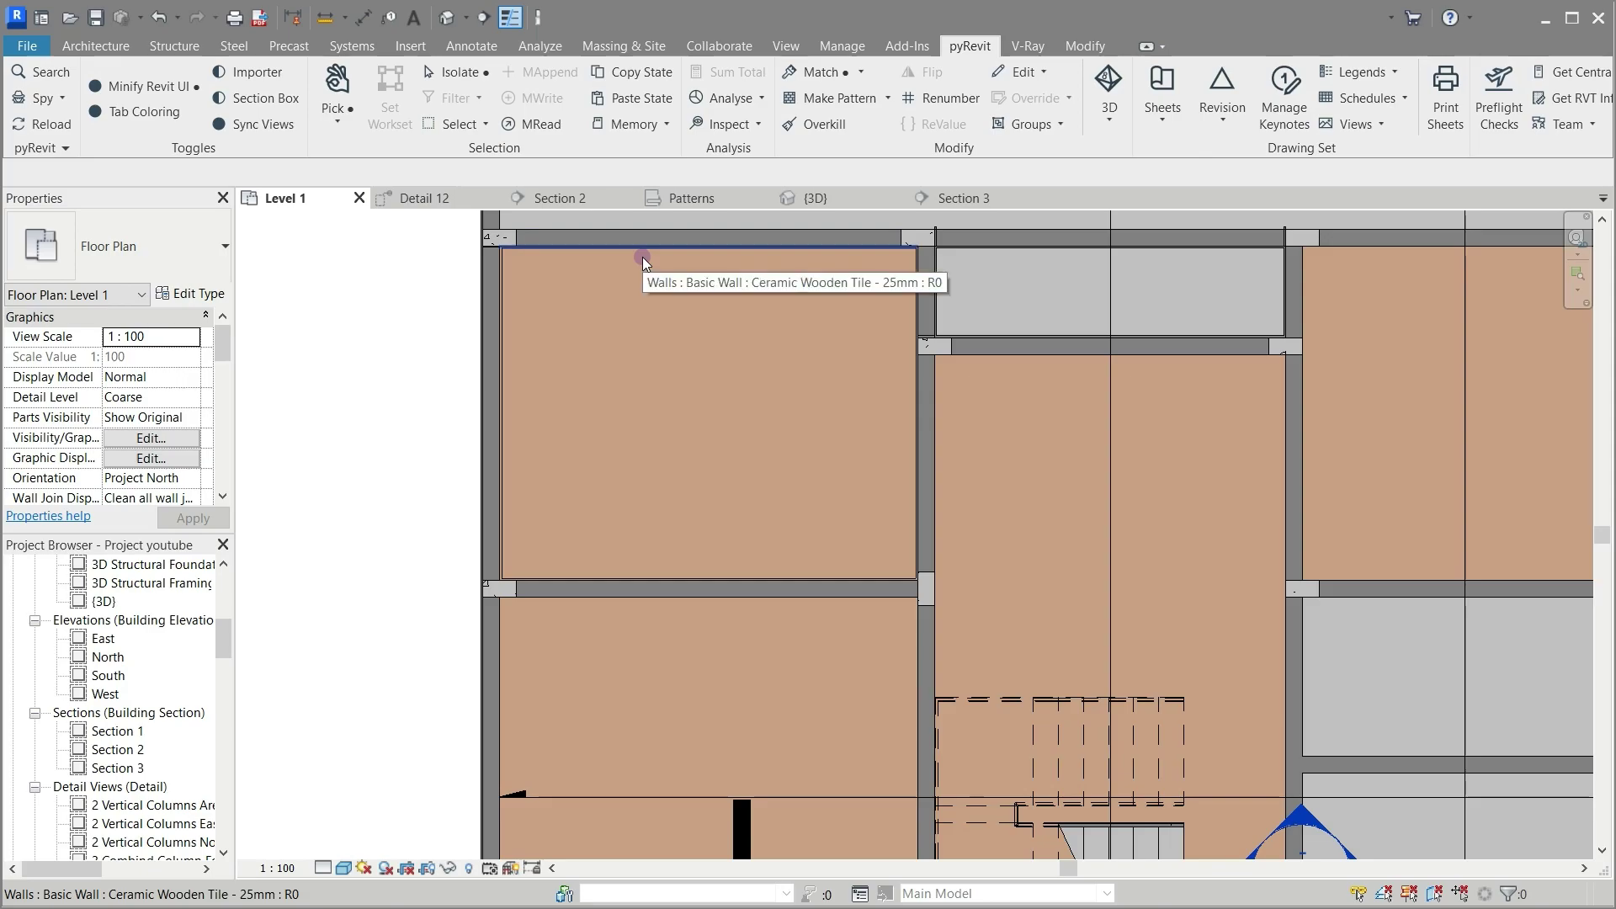
key("Tab")
key("Tab")
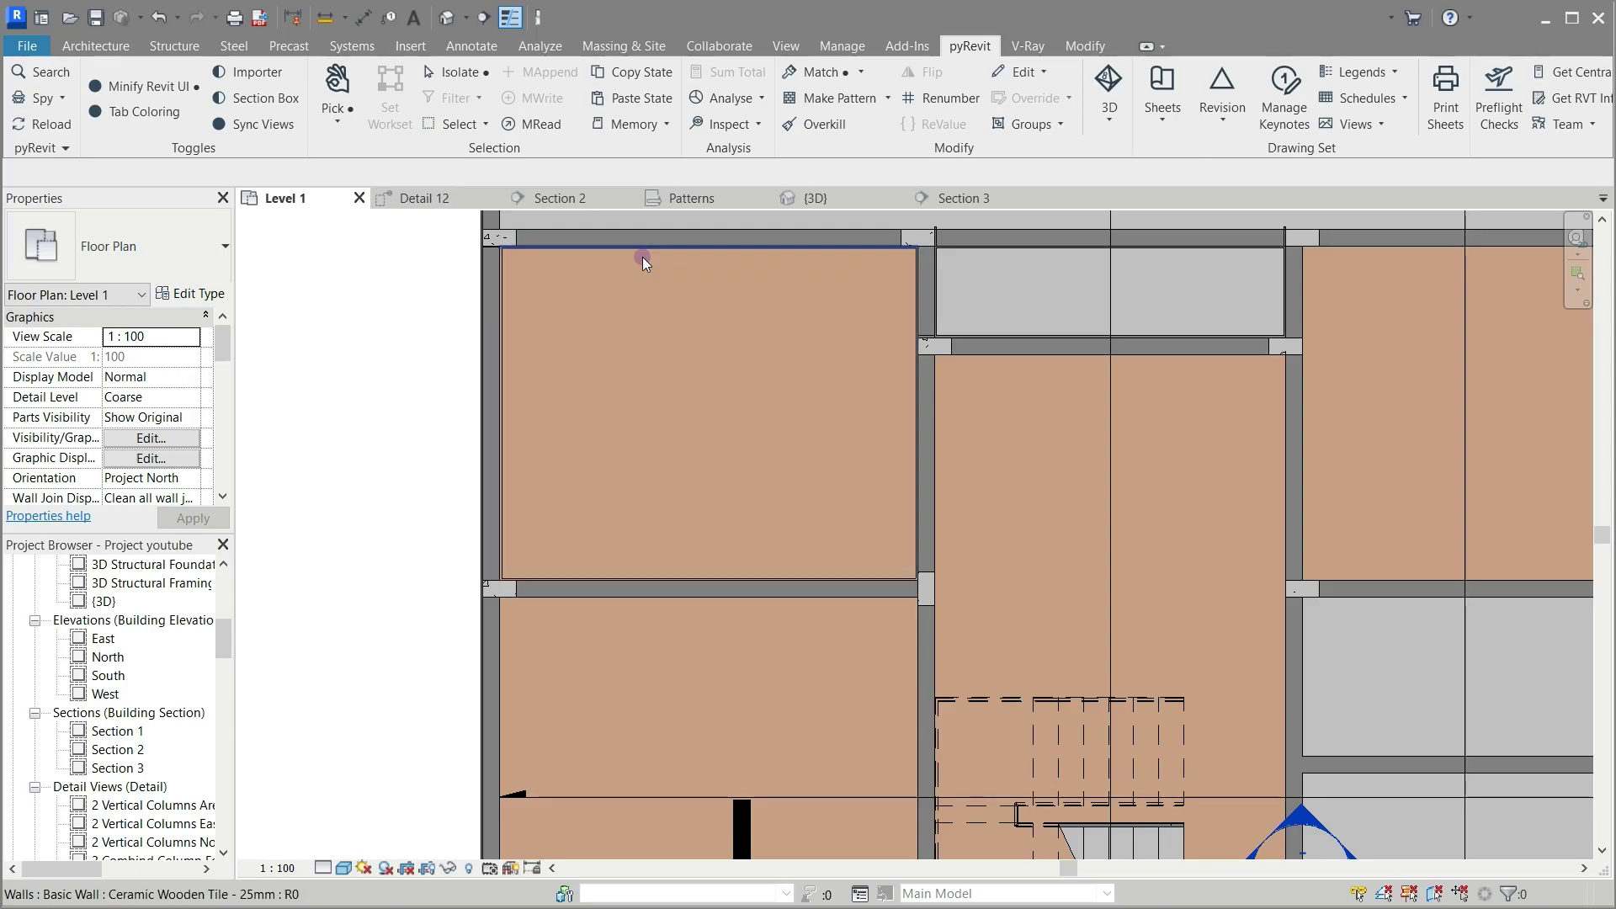
left_click(643, 257)
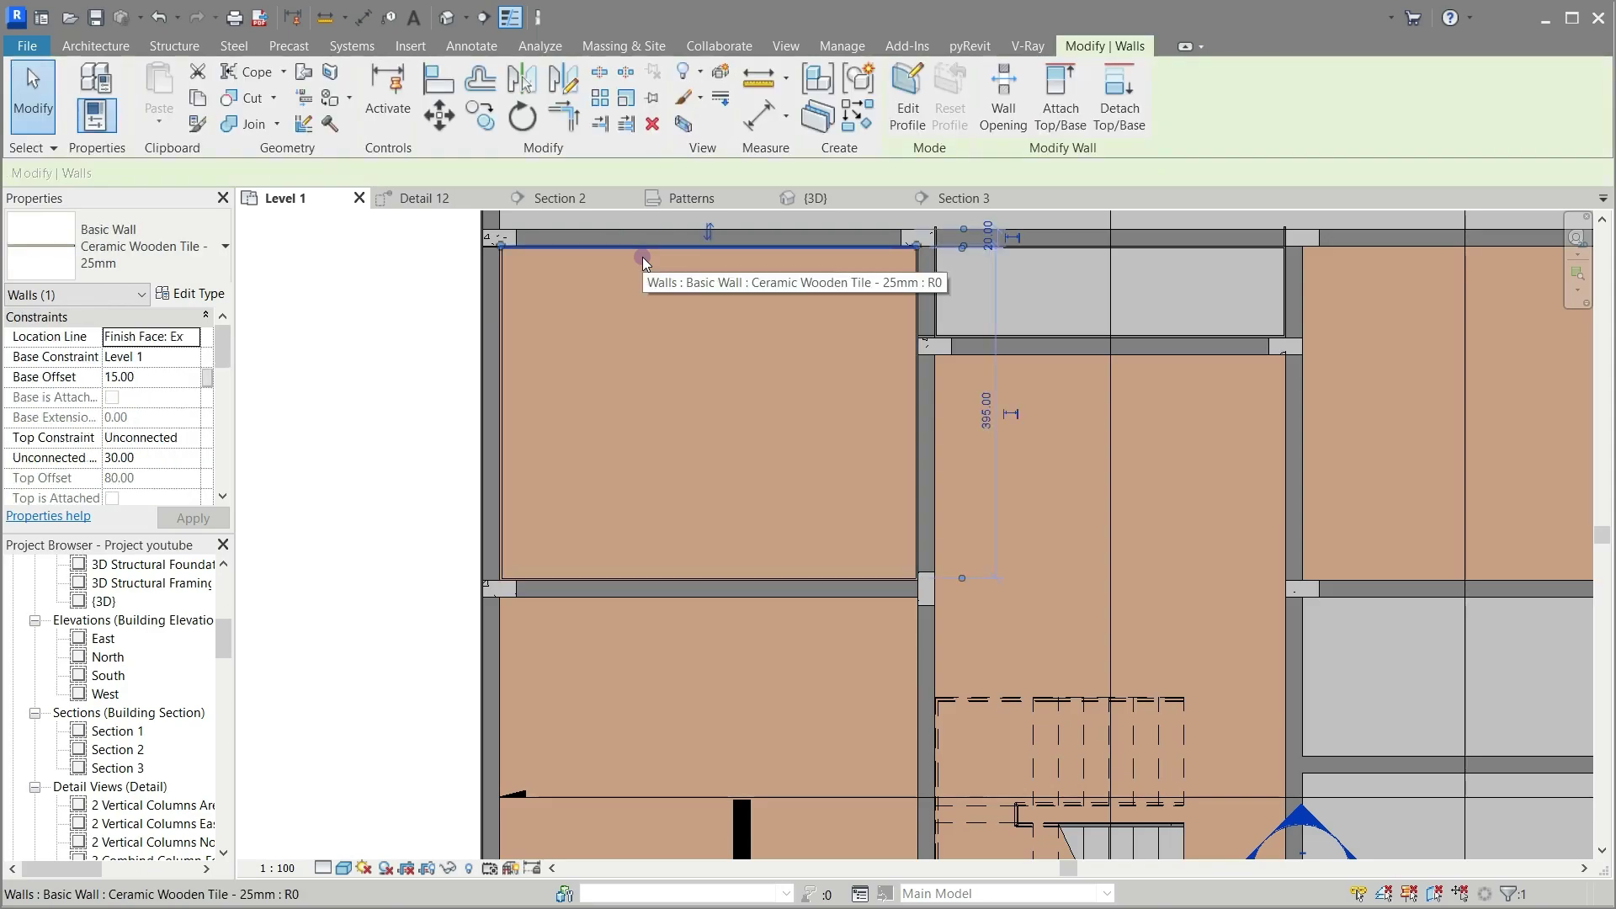
left_click(848, 122)
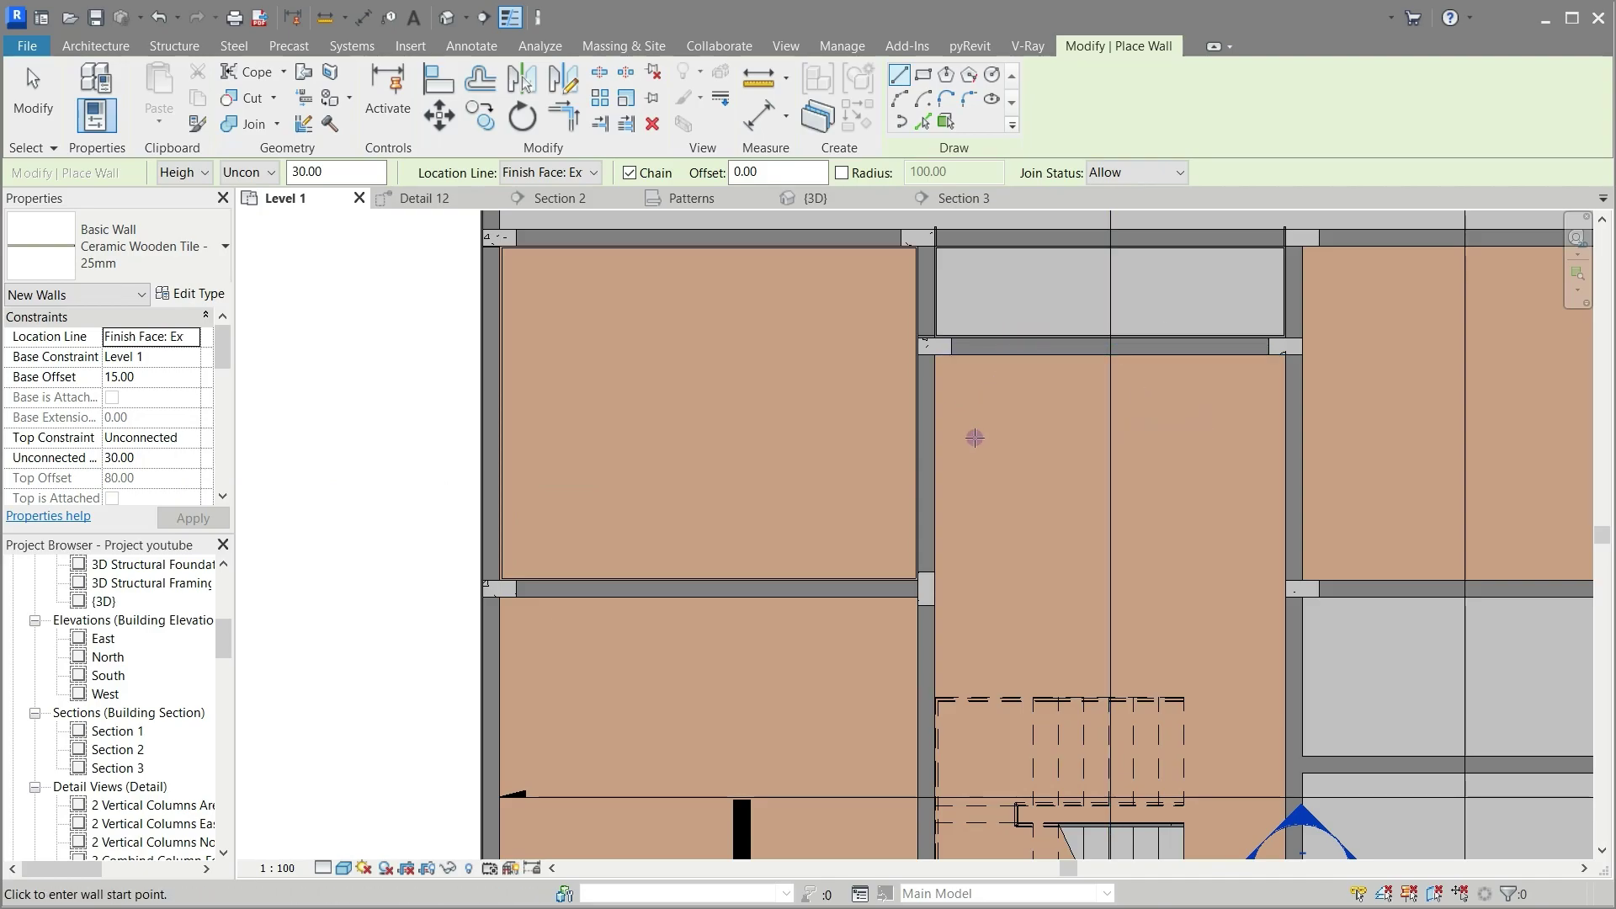
scroll(968, 379, "up", 4)
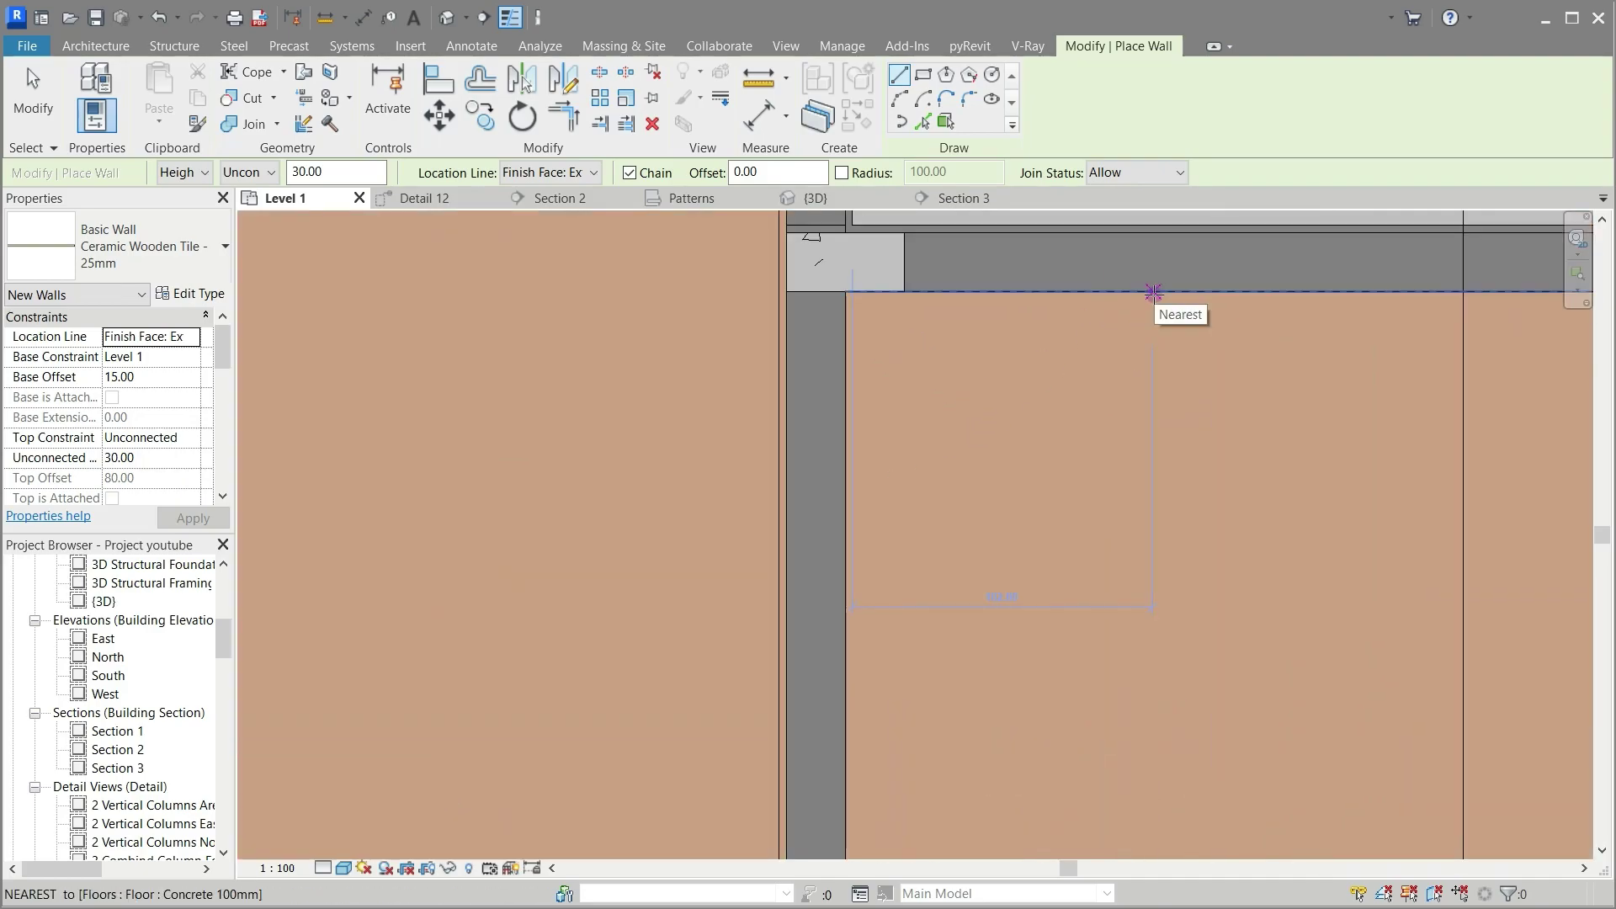
left_click(1153, 293)
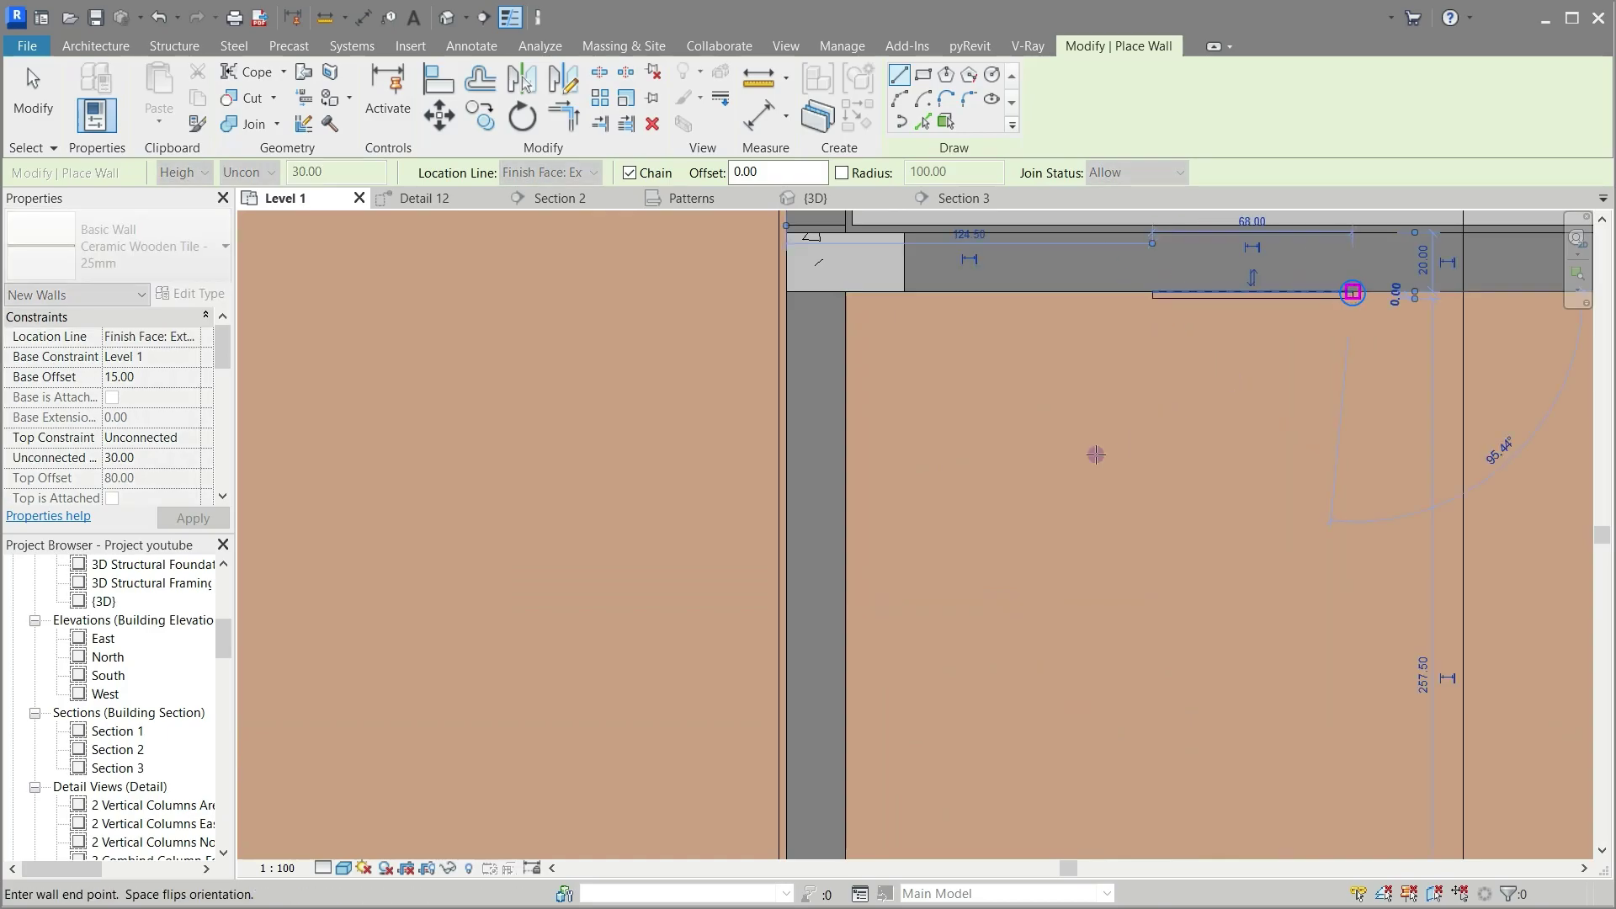
key("Escape")
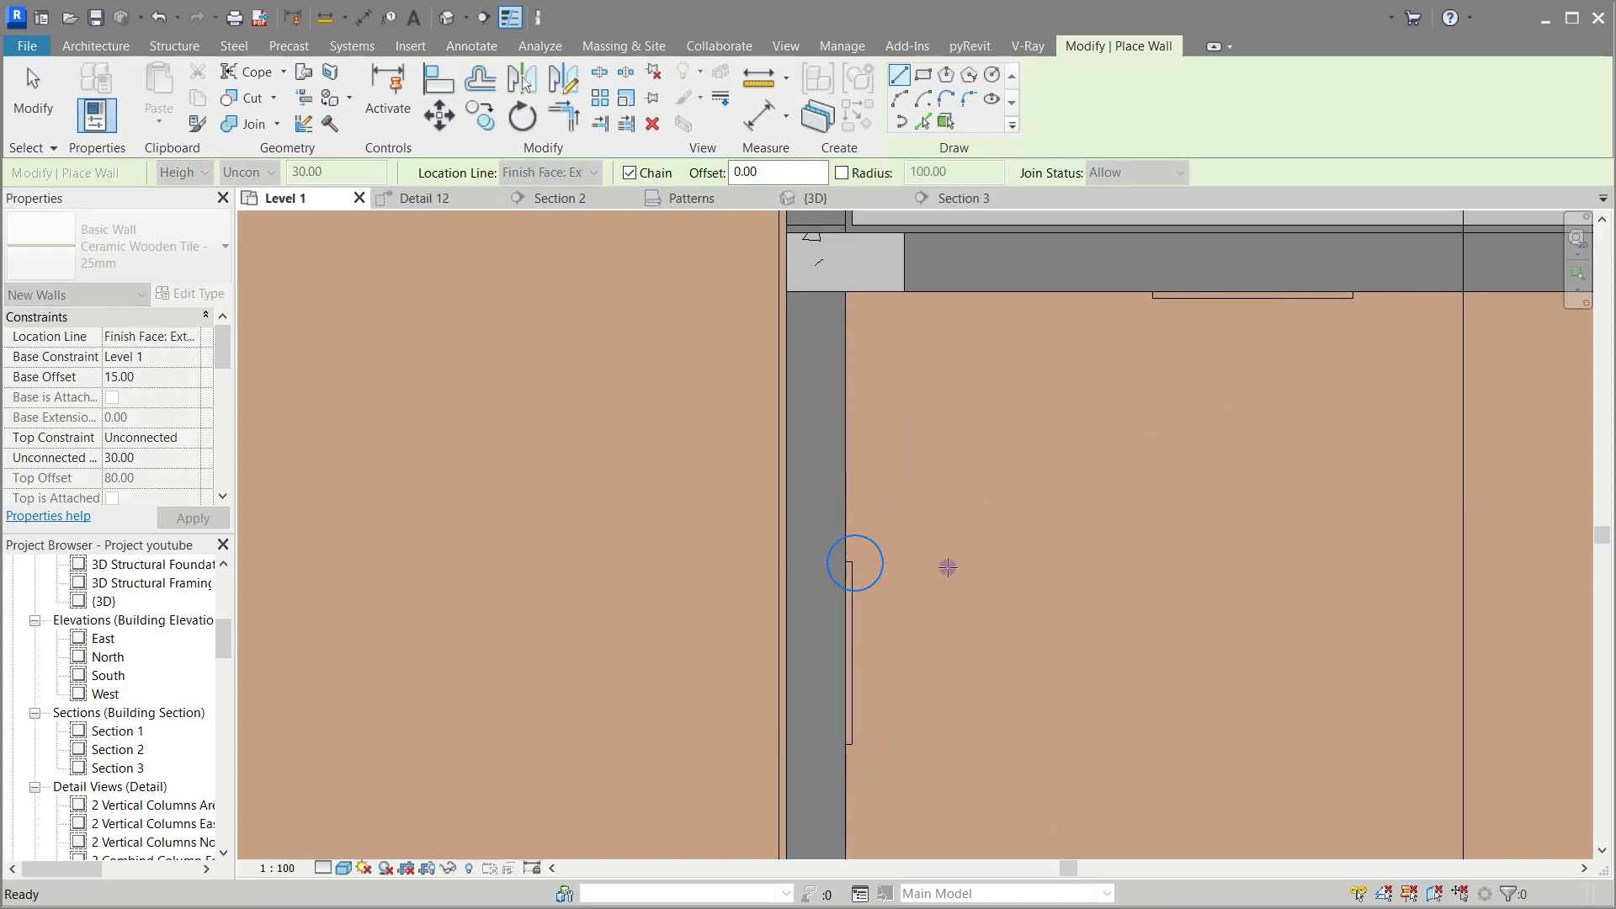
scroll(854, 559, "down", 2)
left_click(1427, 620)
key("Escape")
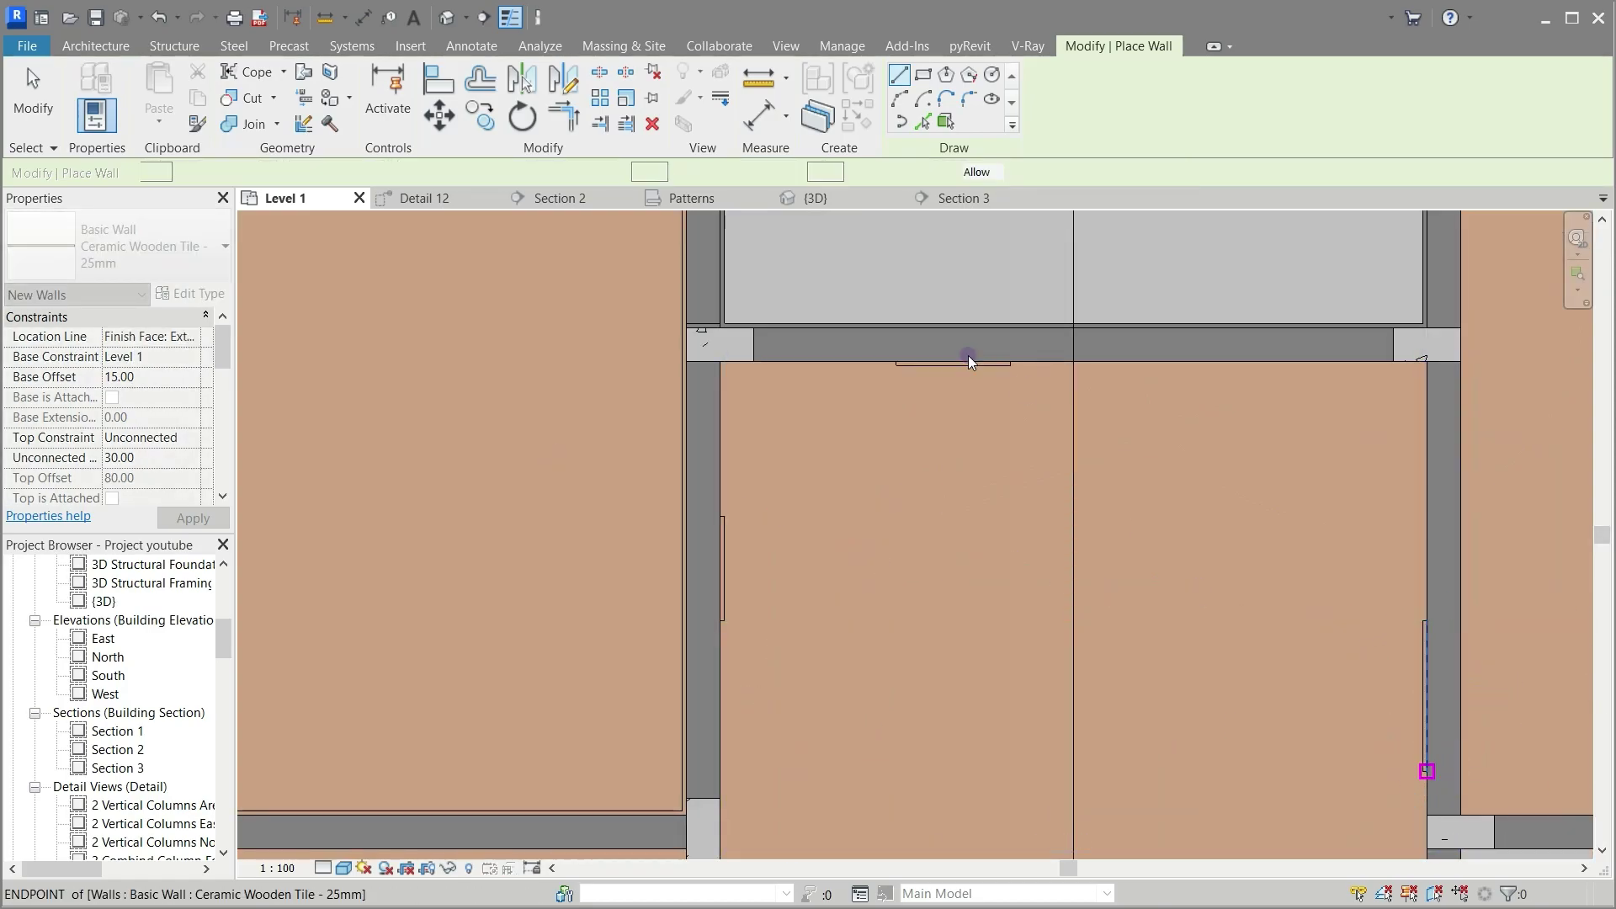
Step: Draw short Ceramic Wooden Tile walls against the staircase room's south wall beside the stairs and all four walls of the northeast room
scroll(1425, 769, "down", 3)
scroll(1081, 741, "up", 4)
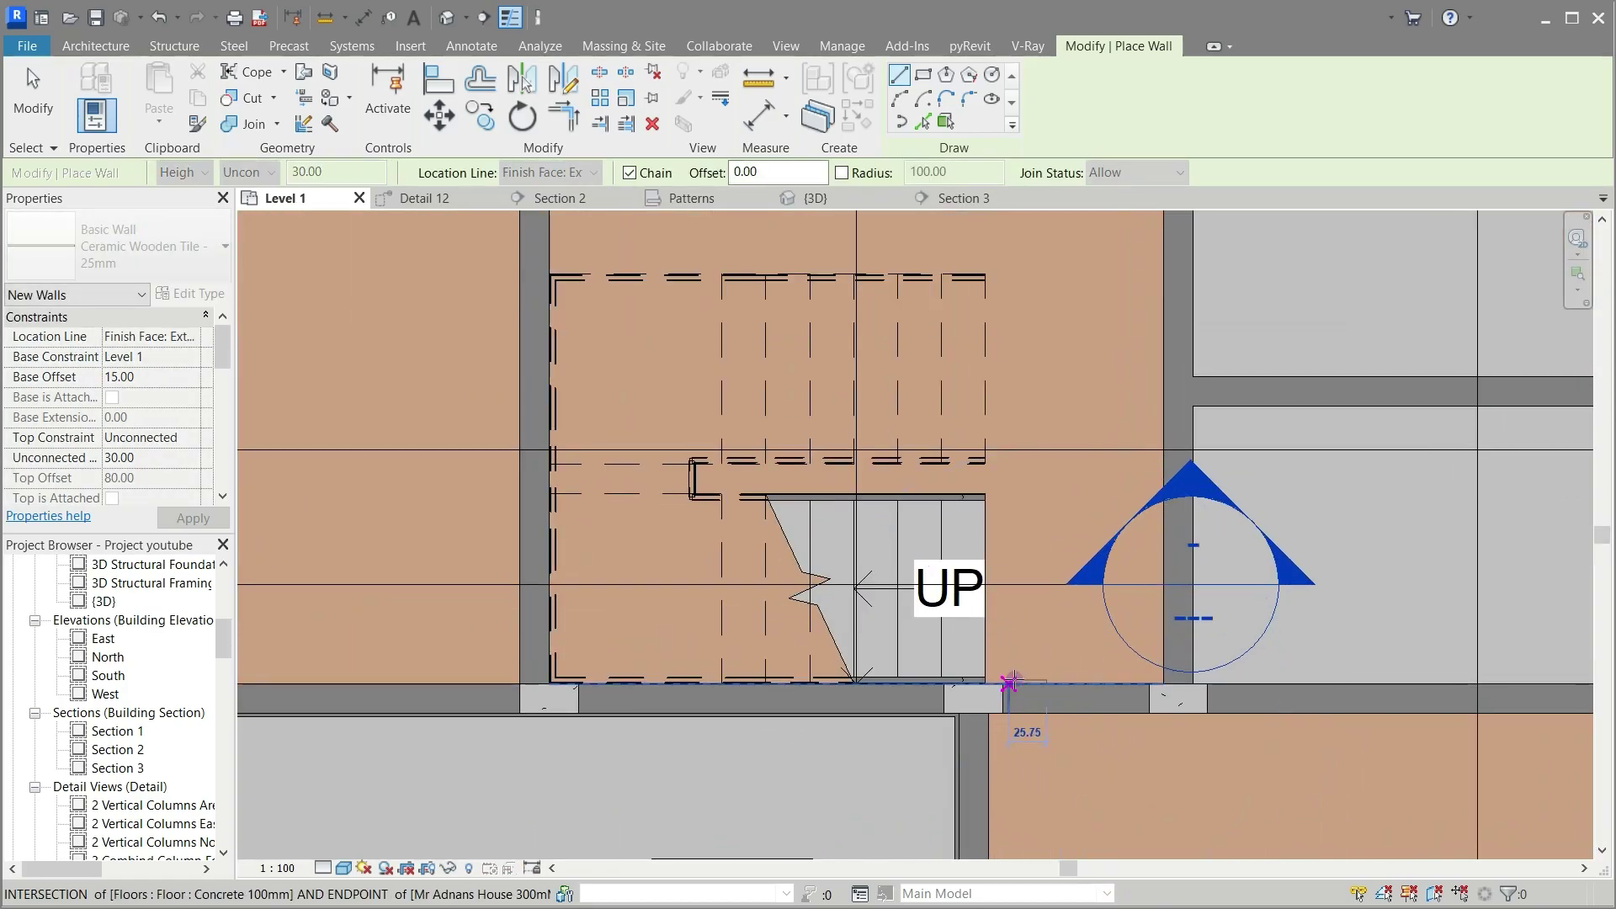
scroll(844, 775, "down", 4)
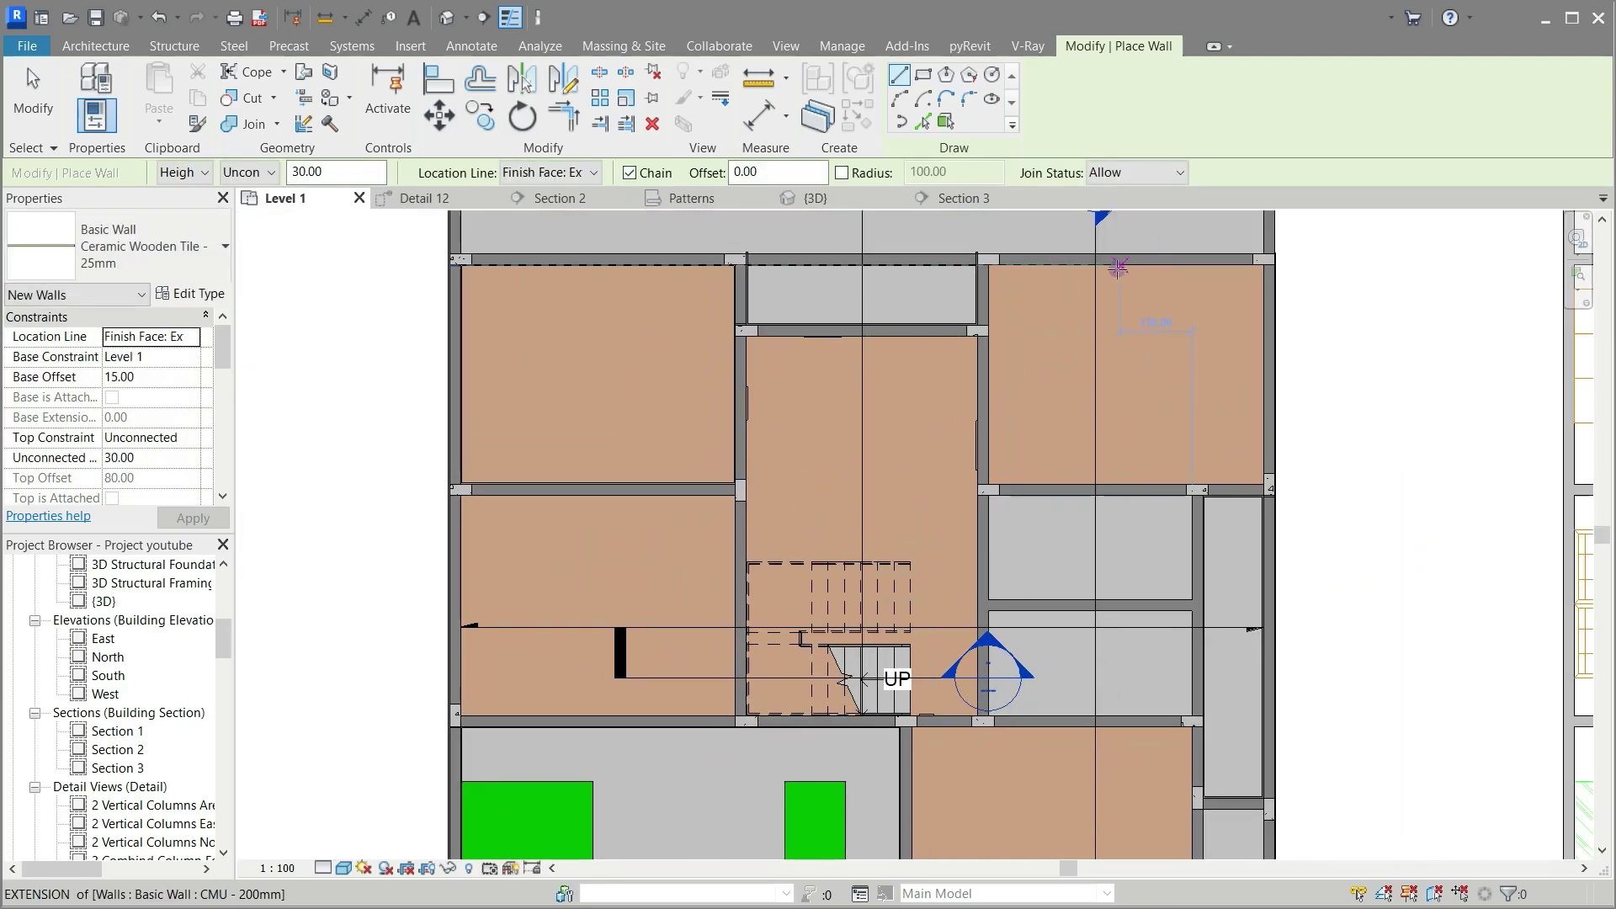
left_click(1253, 357)
scroll(1246, 357, "up", 4)
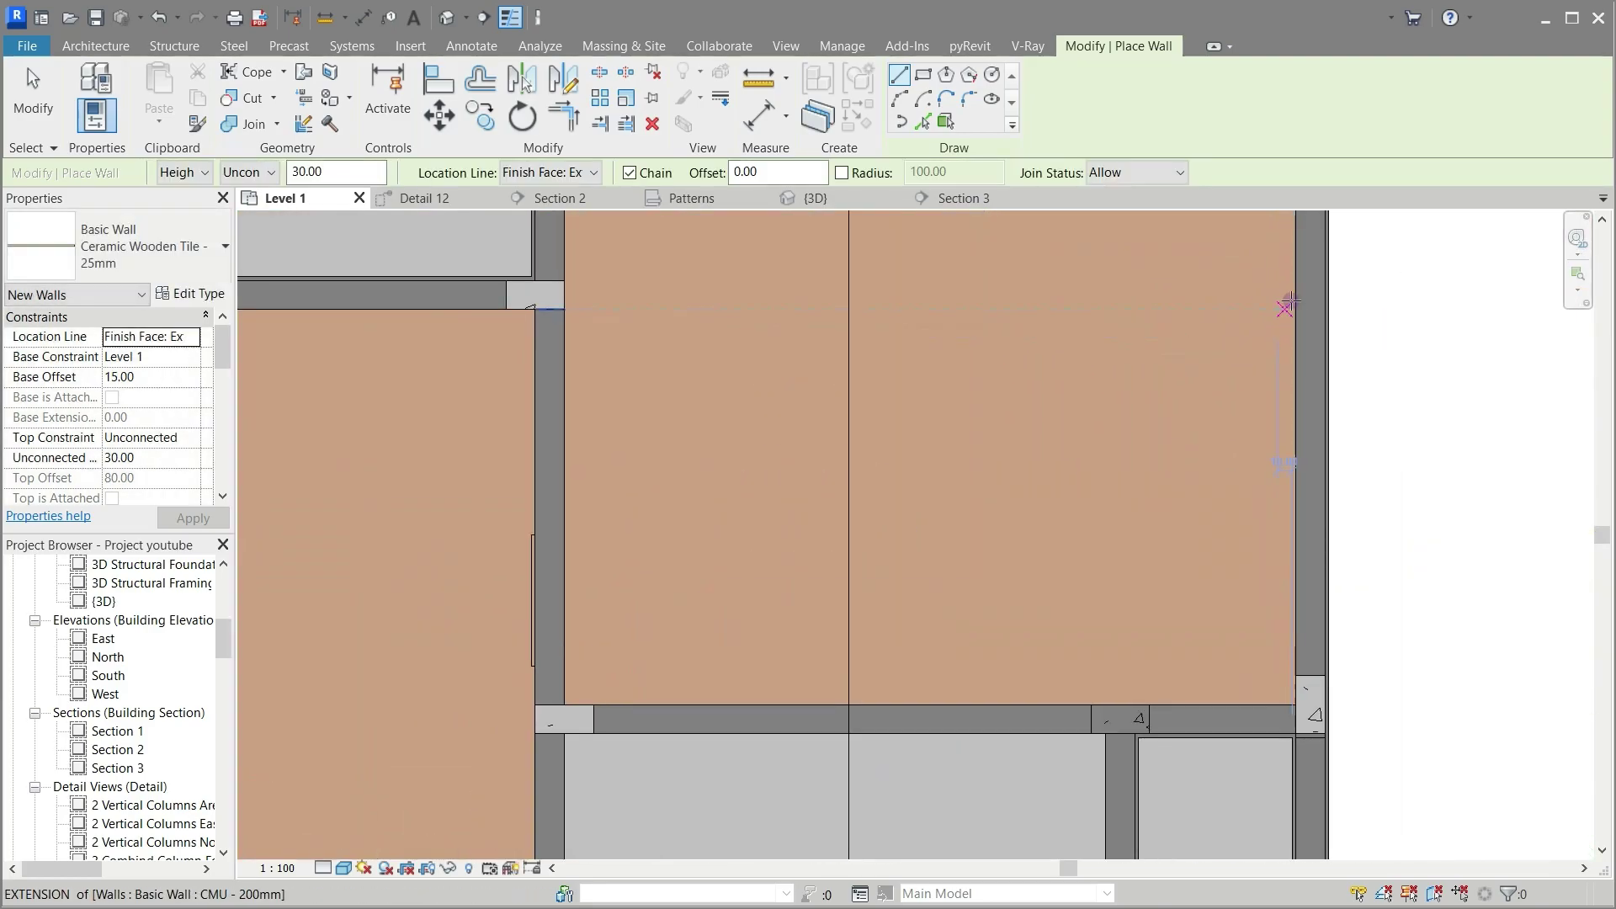
left_click(1241, 411)
key("Escape")
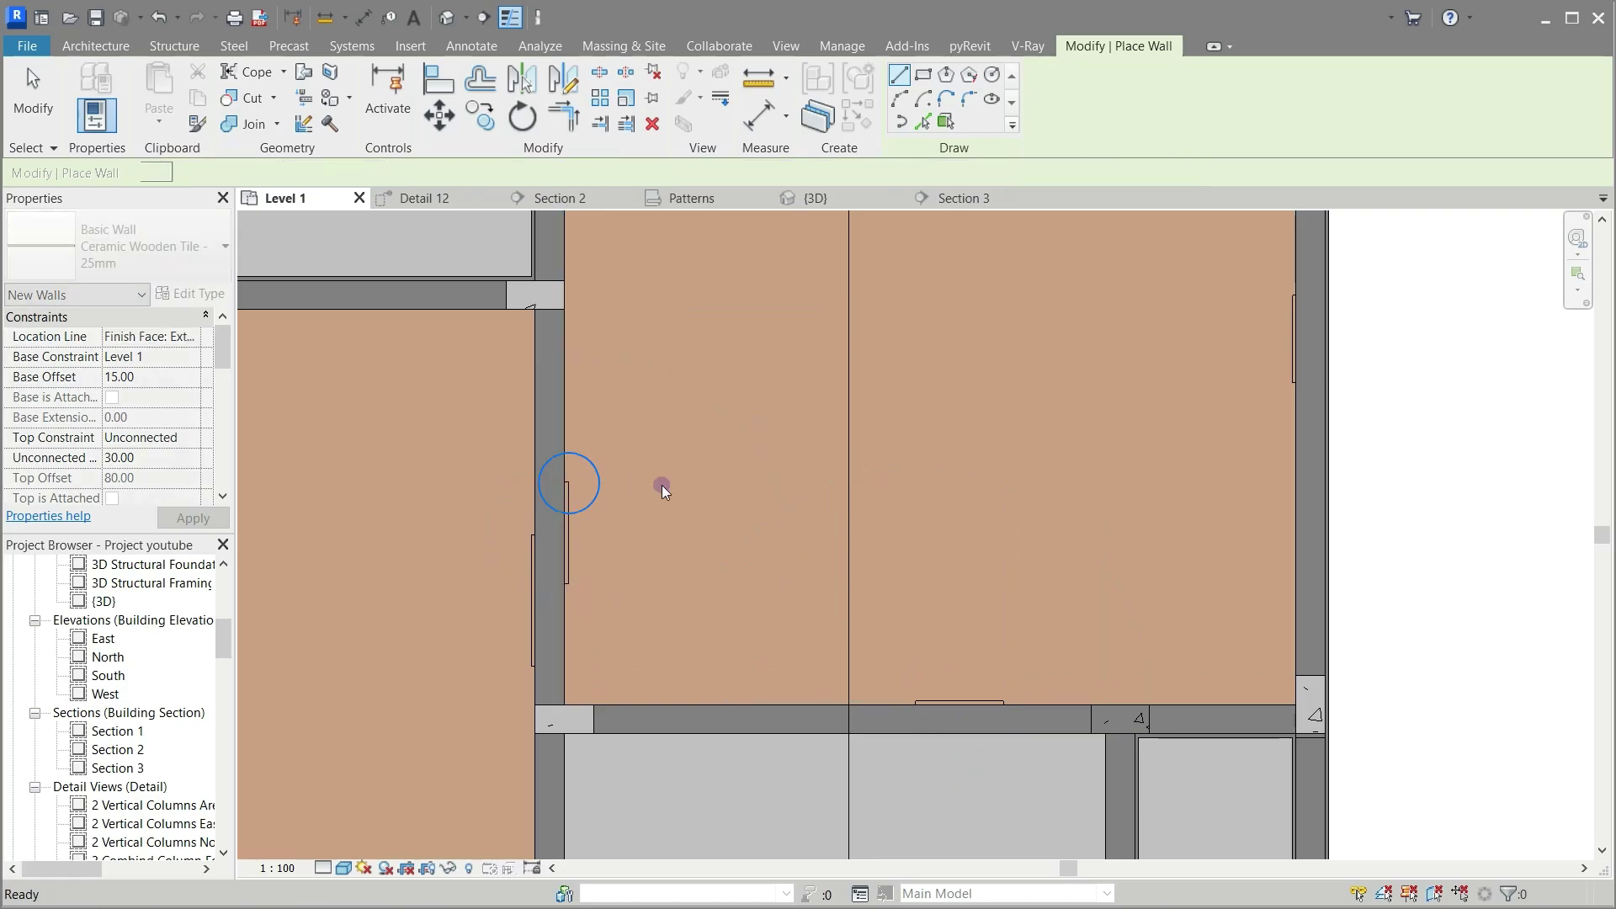
Step: Trim/extend the northeast room's four short tile walls to corners so they line the whole room
scroll(662, 490, "down", 2)
key("t")
key("r")
left_click(917, 251)
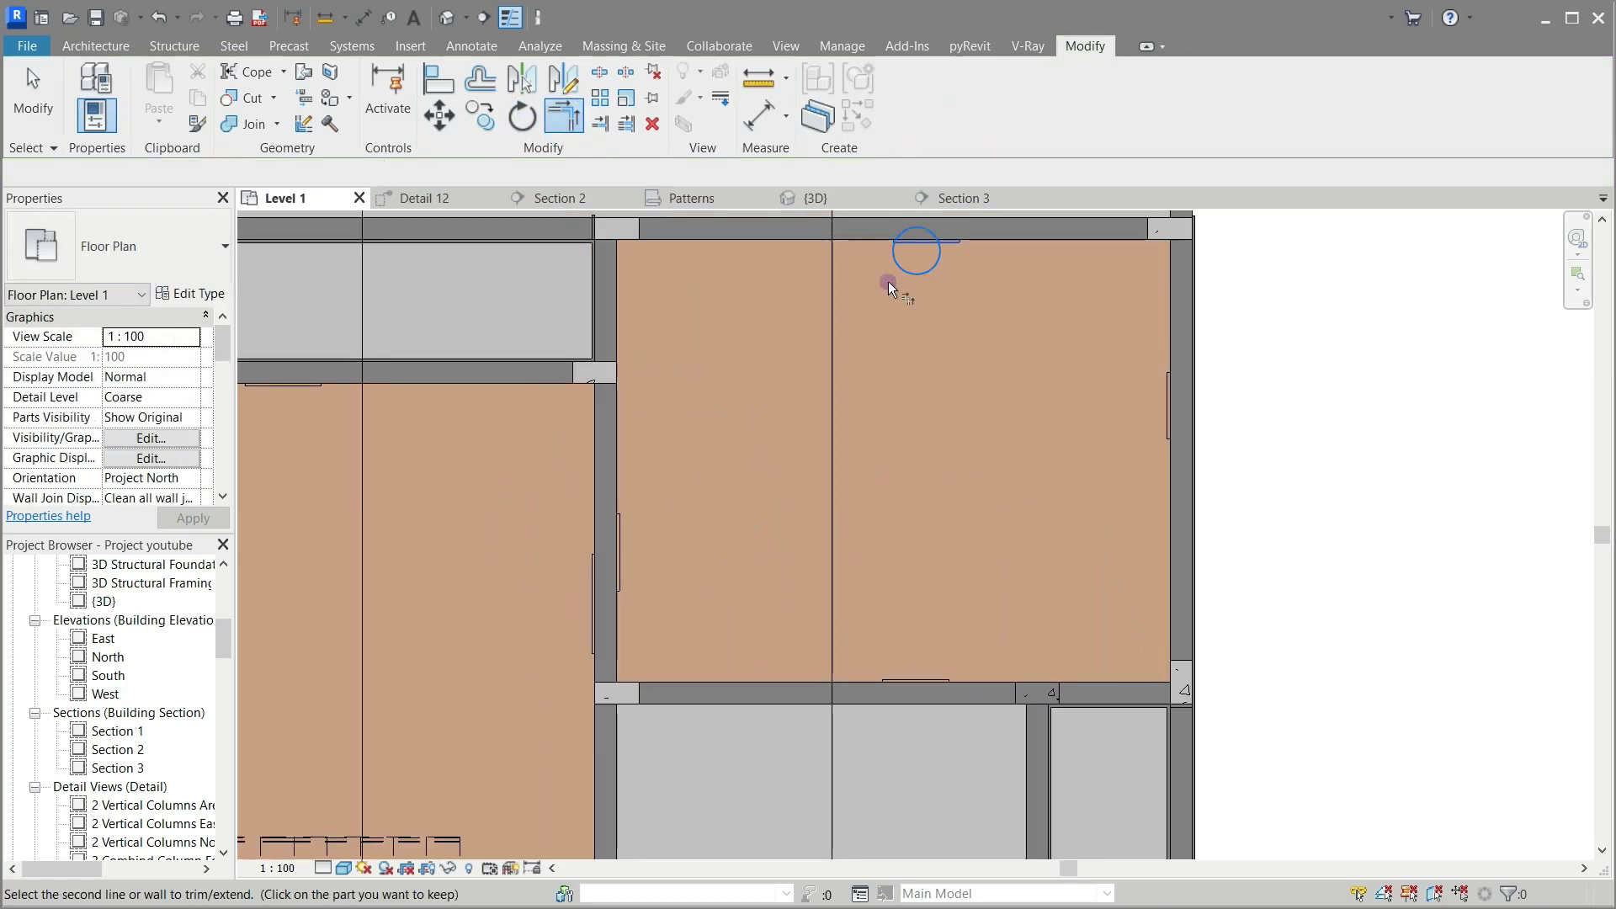
left_click(626, 543)
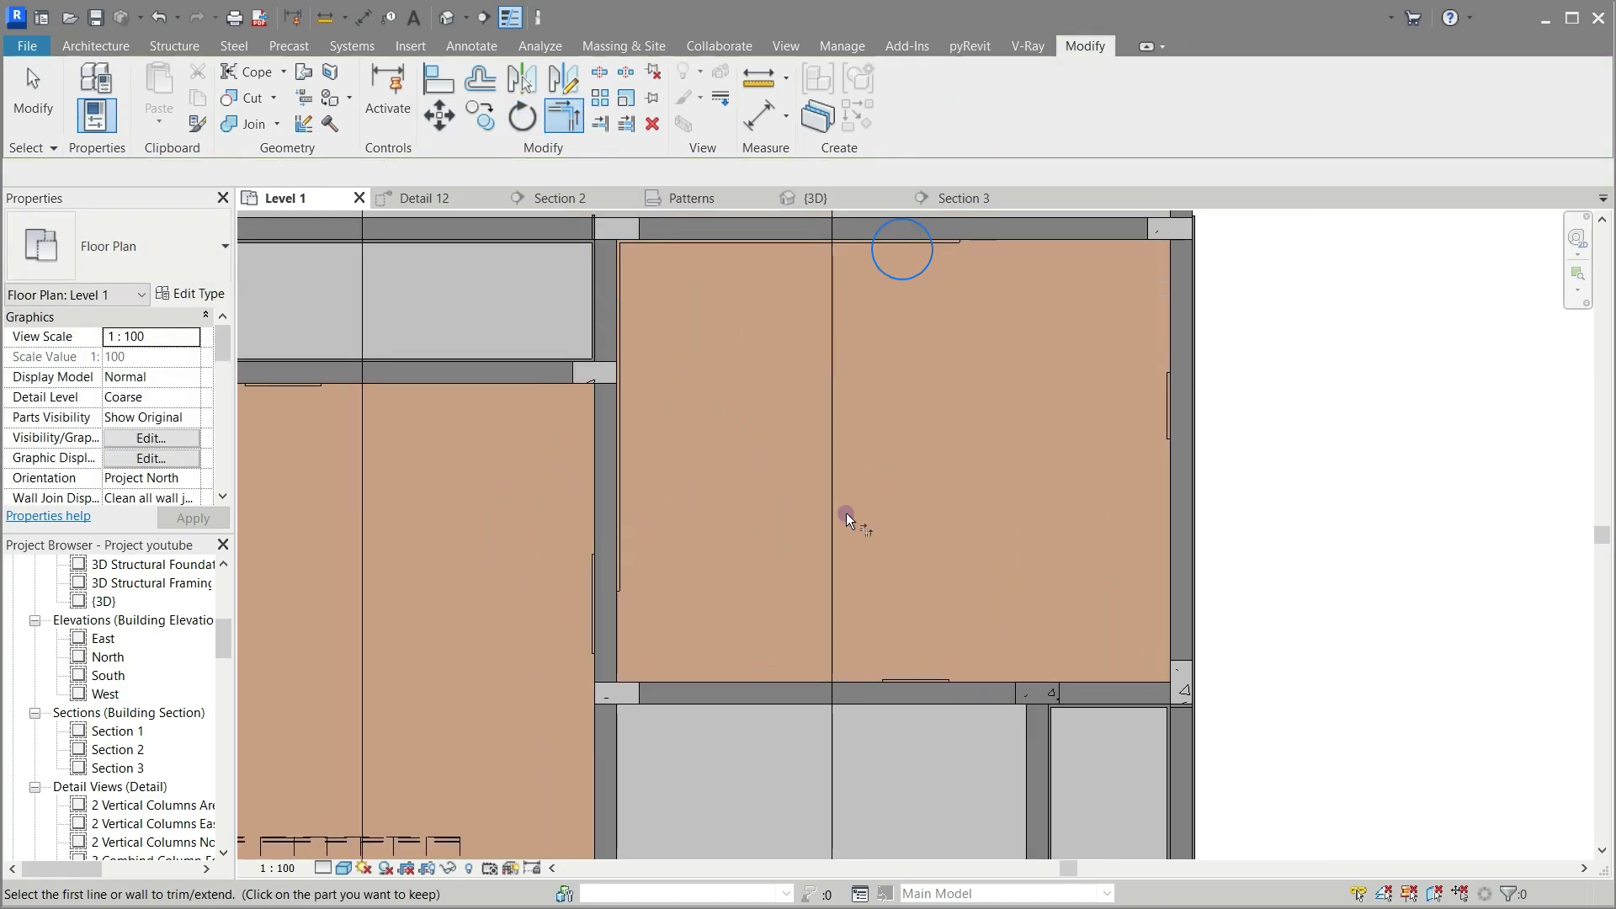
left_click(919, 670)
left_click(1158, 402)
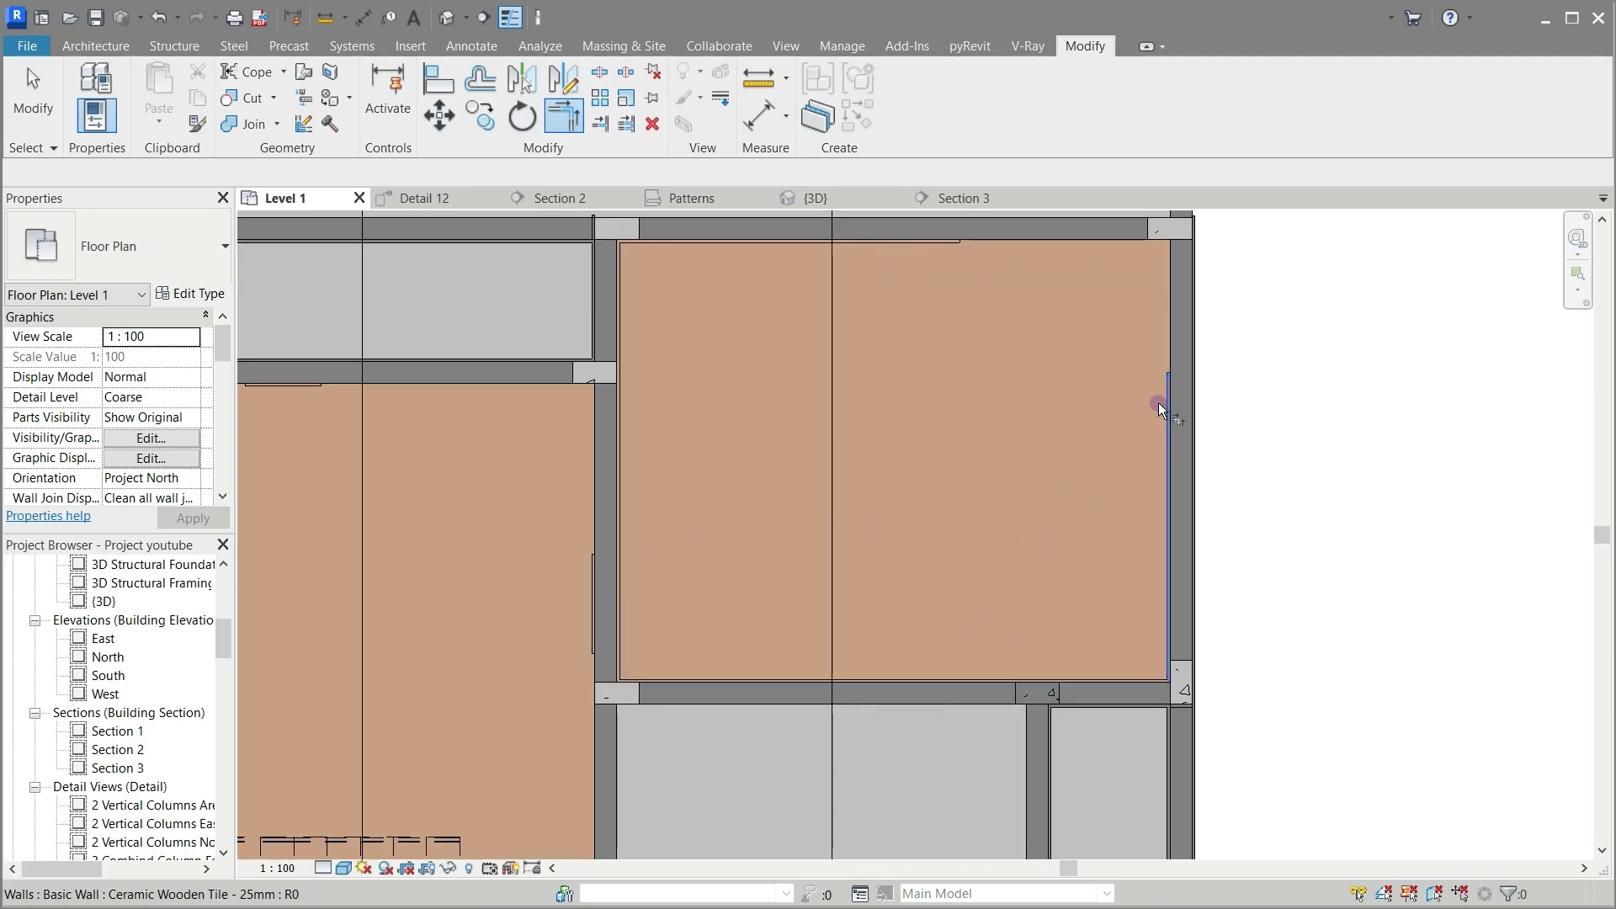
left_click(932, 253)
Step: Trim/extend the staircase room's north, west, south and east tile walls to corners to form a closed lining
scroll(595, 572, "down", 2)
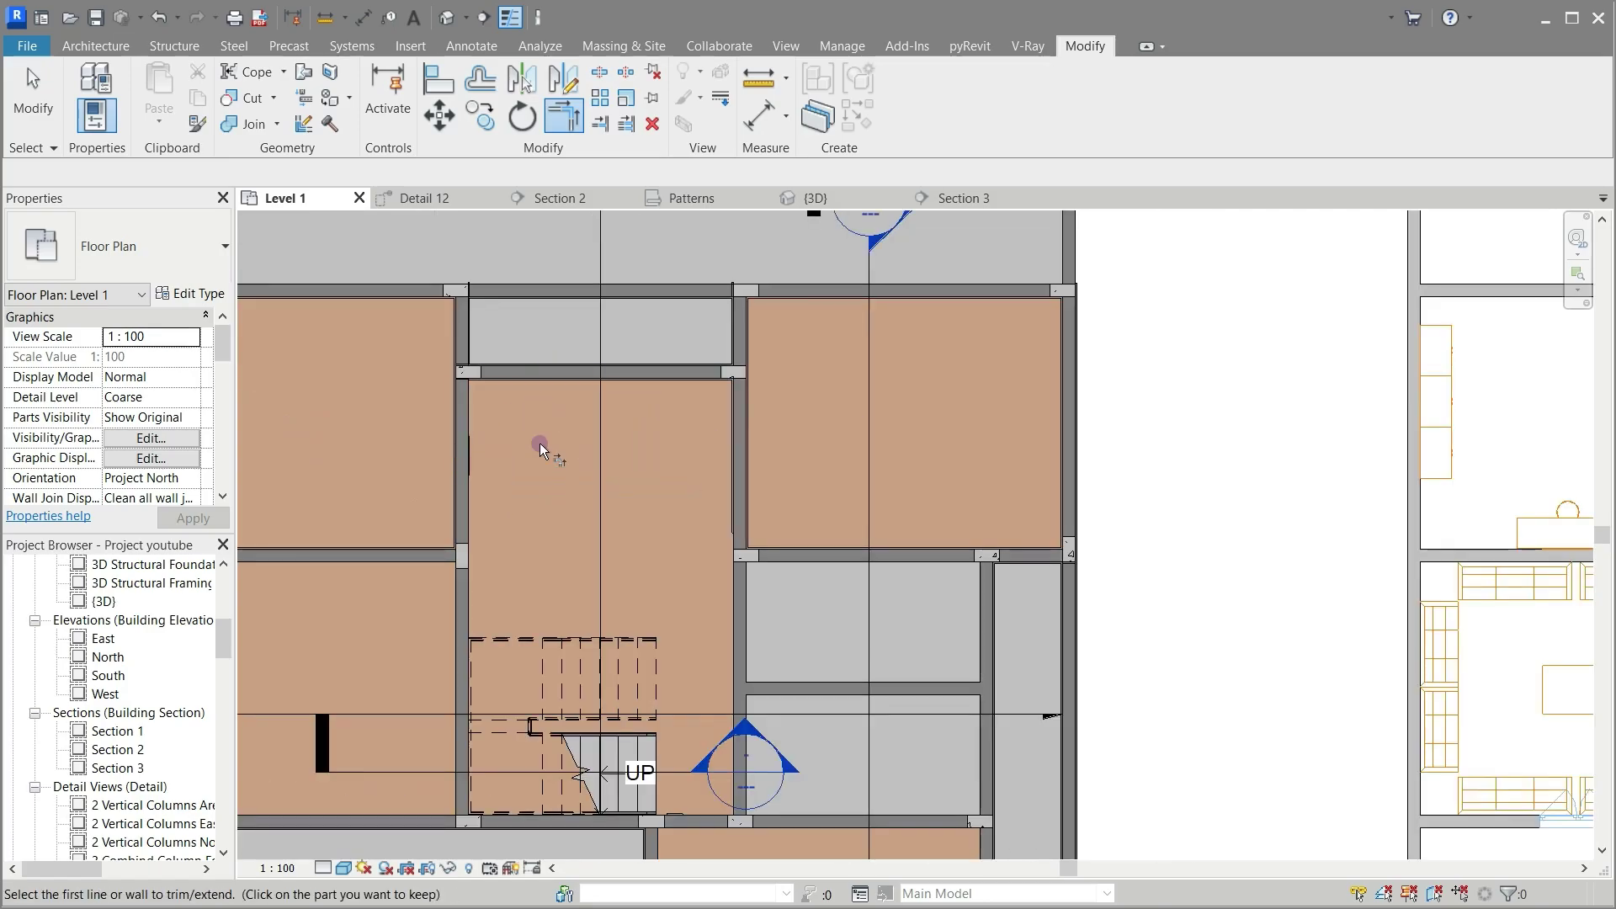
scroll(537, 441, "up", 1)
left_click(455, 461)
left_click(538, 362)
scroll(554, 438, "down", 2)
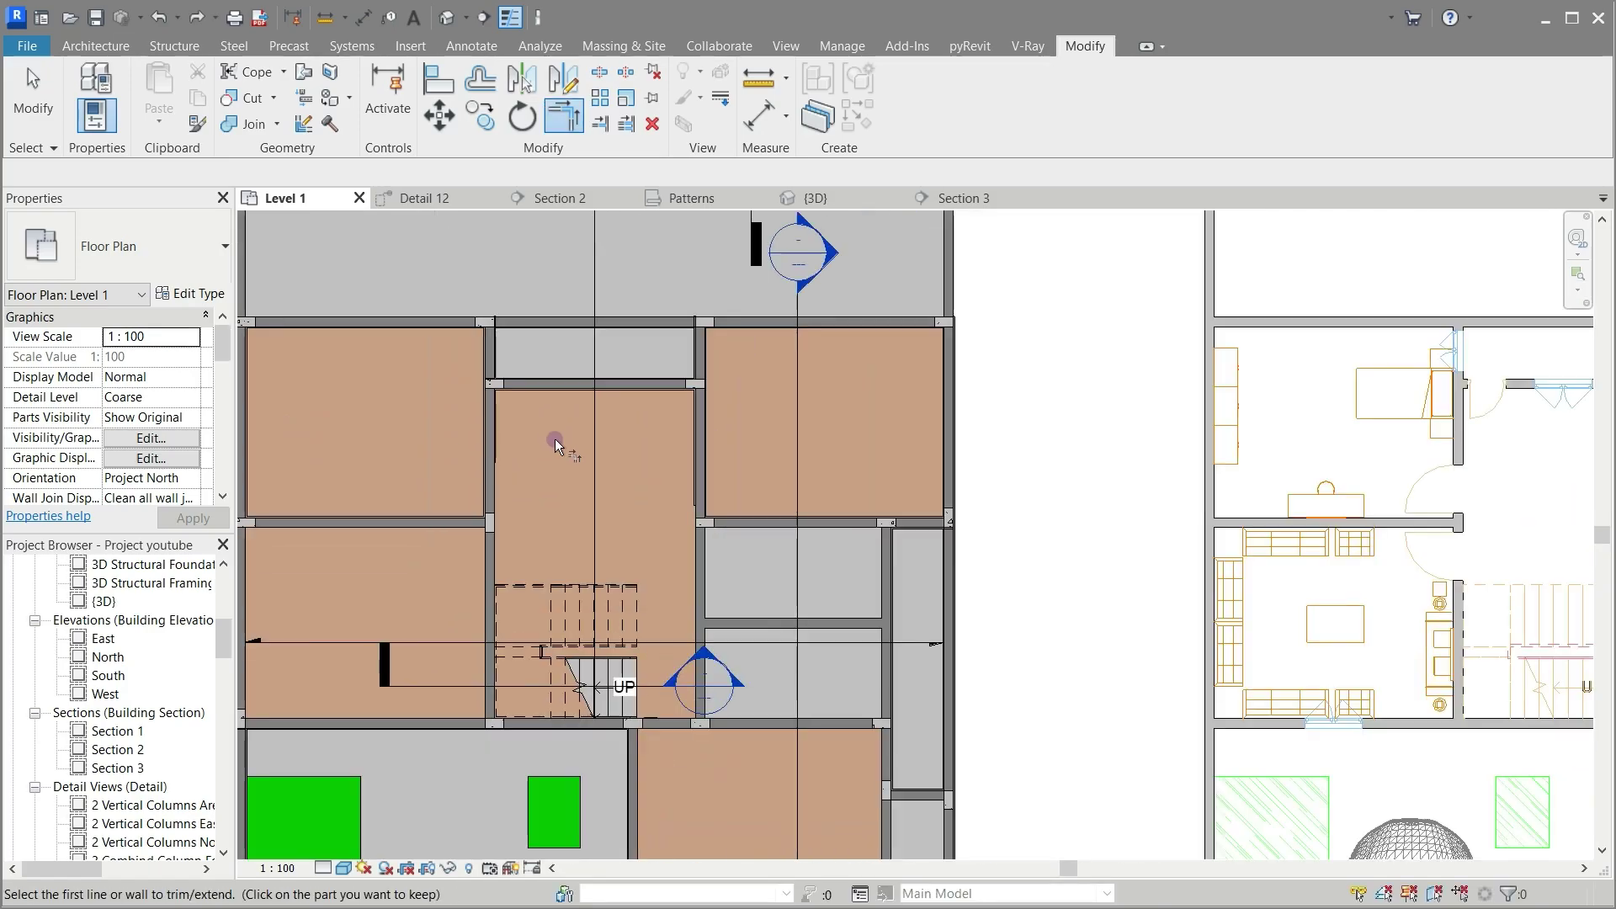
left_click(504, 443)
left_click(652, 721)
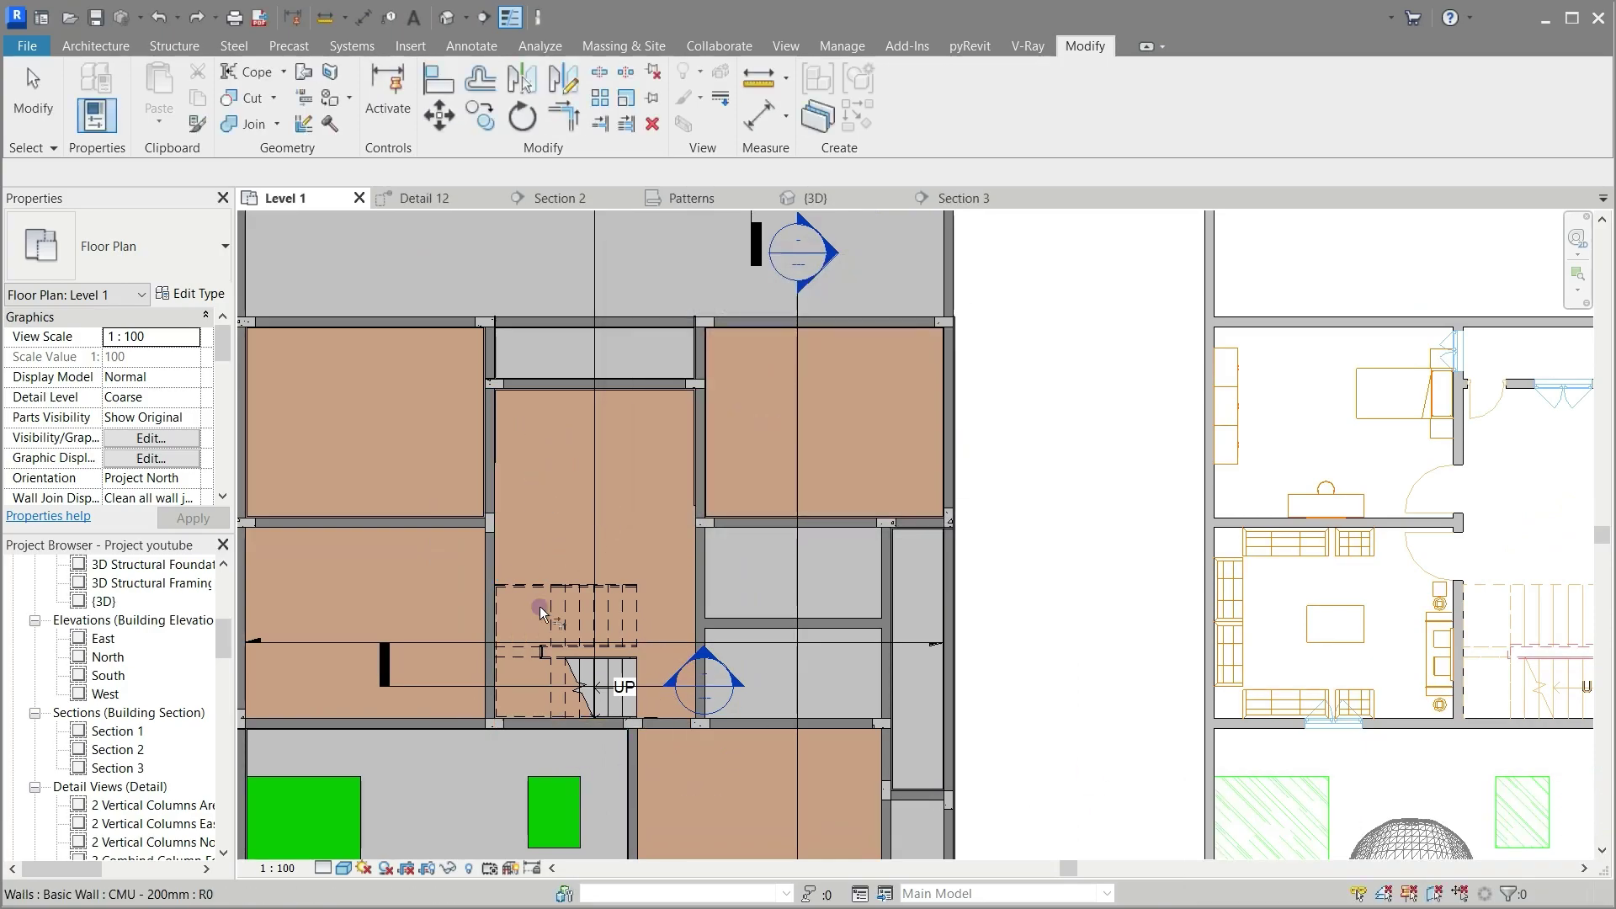
scroll(413, 702, "up", 2)
scroll(787, 726, "up", 3)
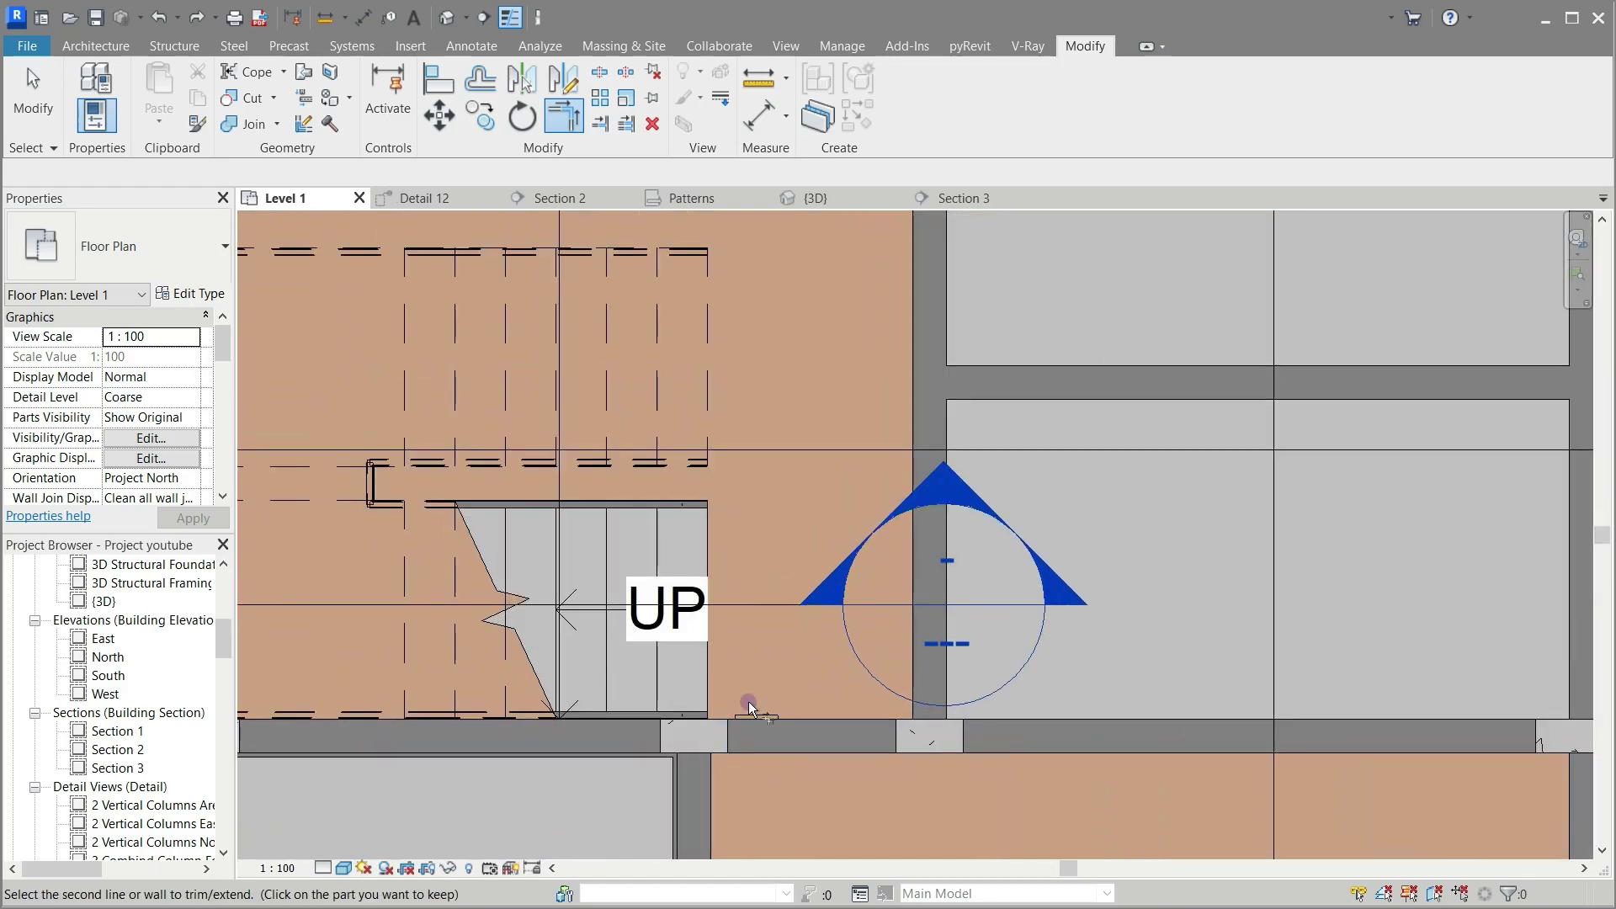
scroll(762, 677, "down", 1)
left_click(787, 707)
scroll(808, 428, "down", 2)
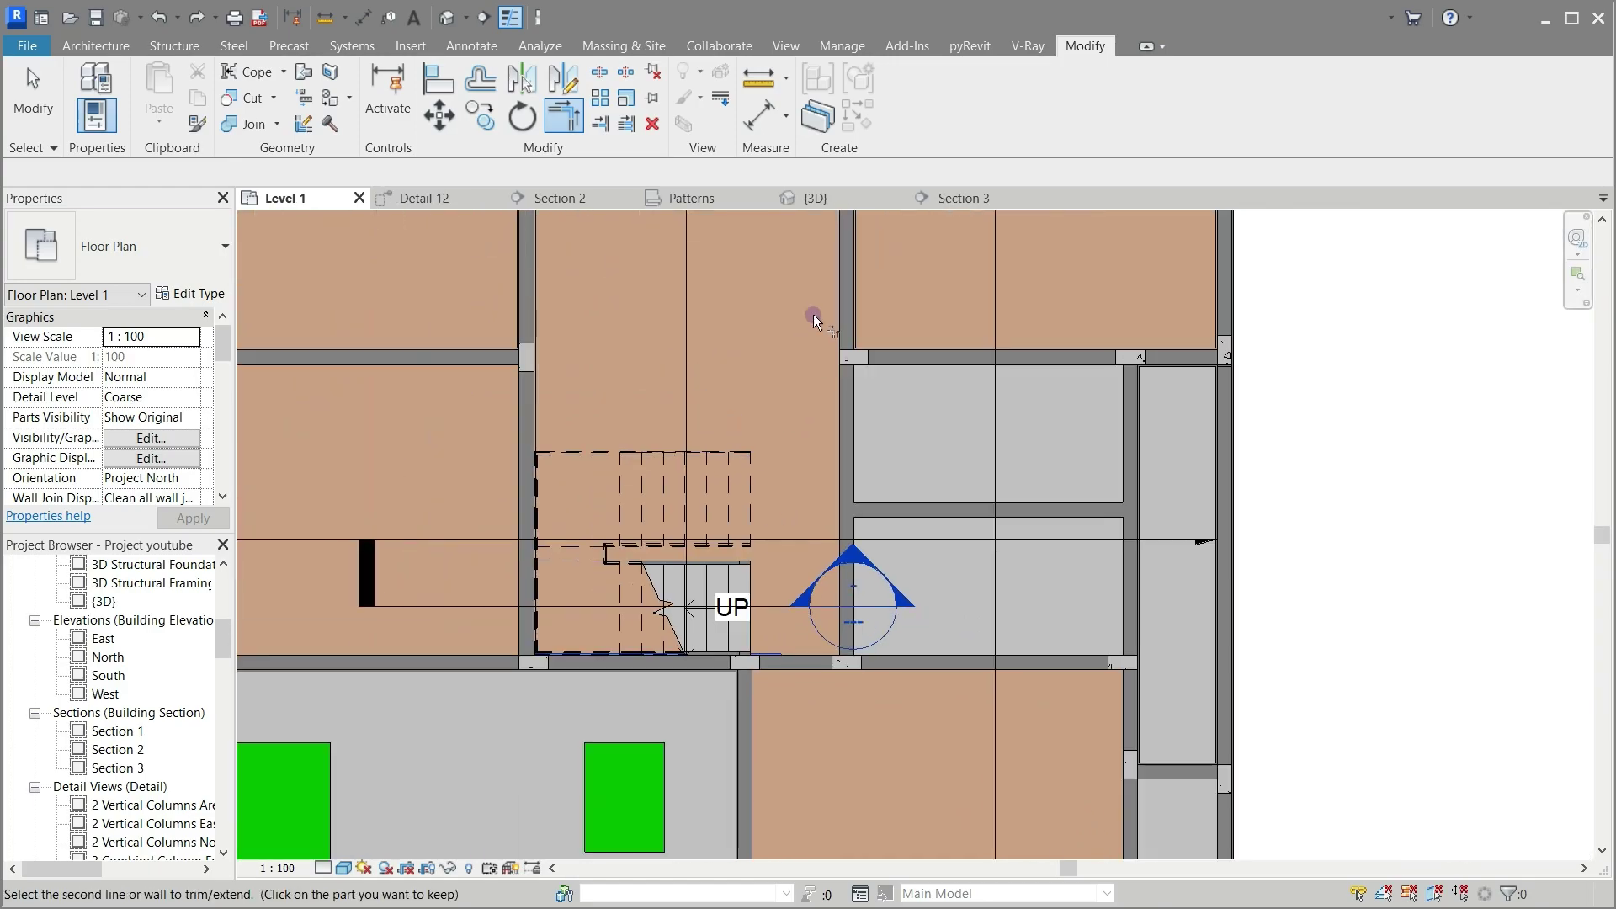
key("Escape")
scroll(781, 376, "down", 2)
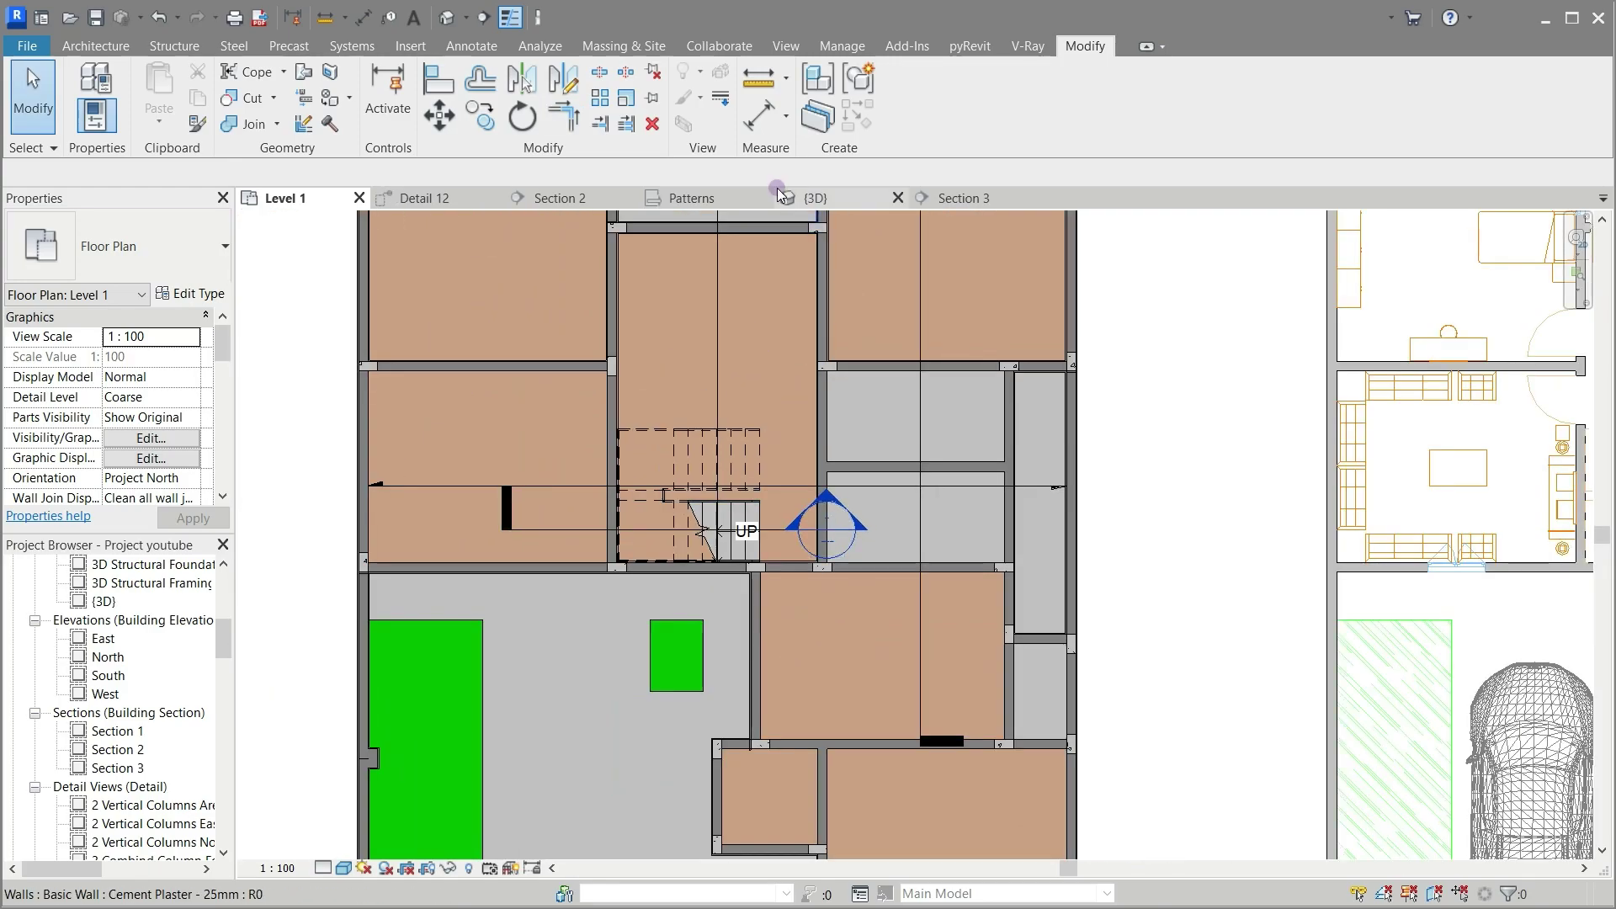
Step: Use Create Similar on a Ceramic Wooden Tile wall to draw short walls against all four sides of the room west of the stairs
left_click(629, 324)
key("c")
key("s")
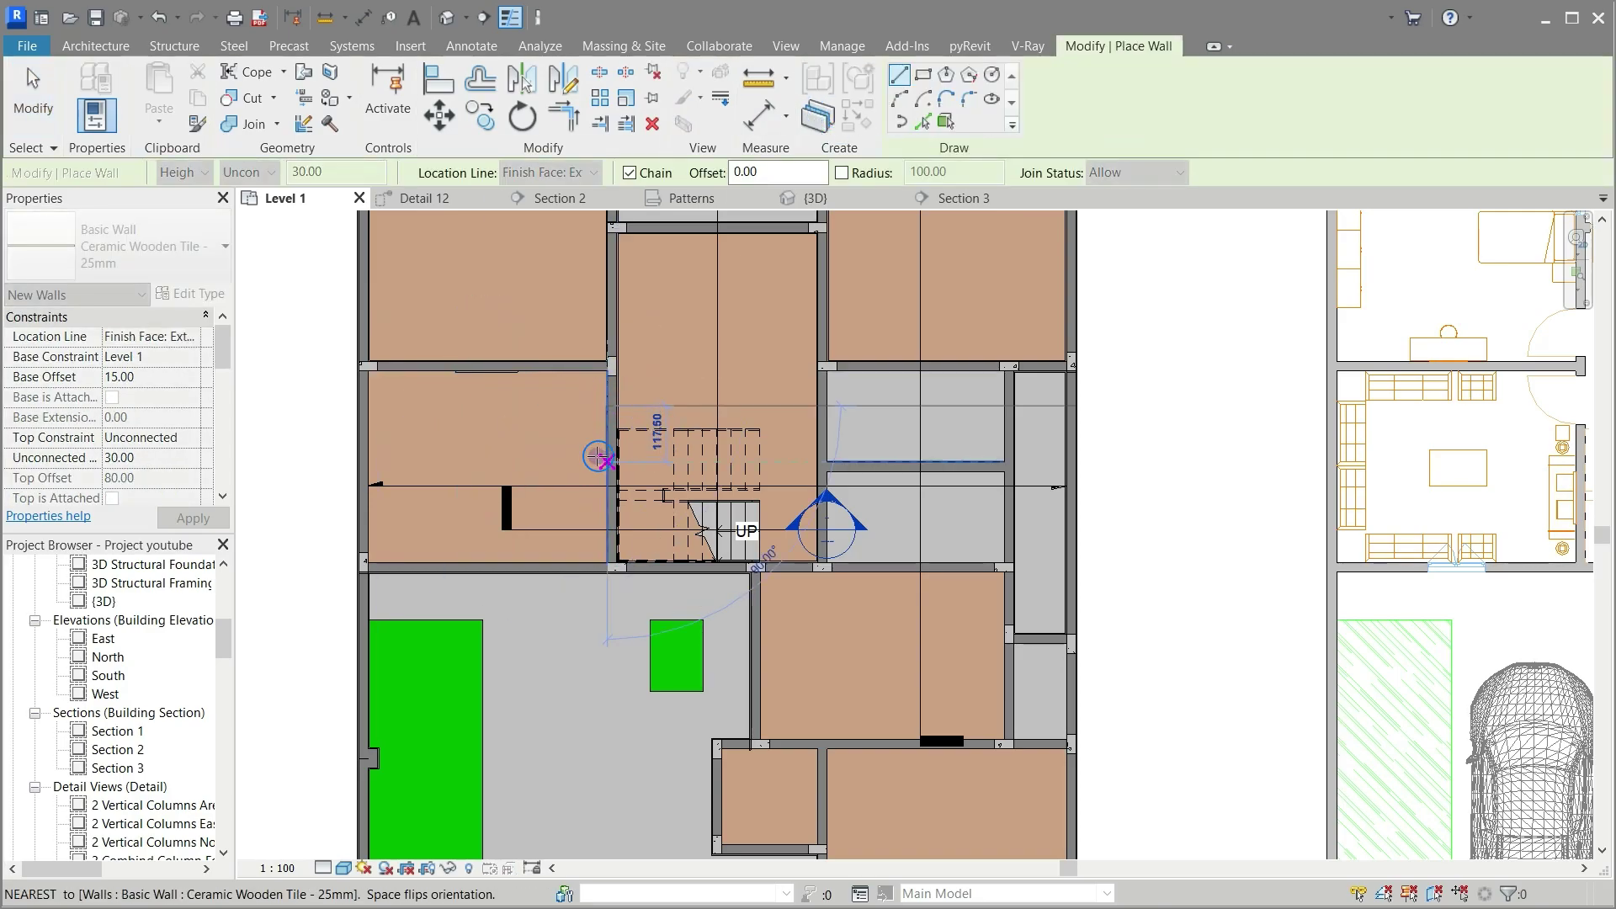
scroll(514, 567, "up", 2)
left_click(513, 566)
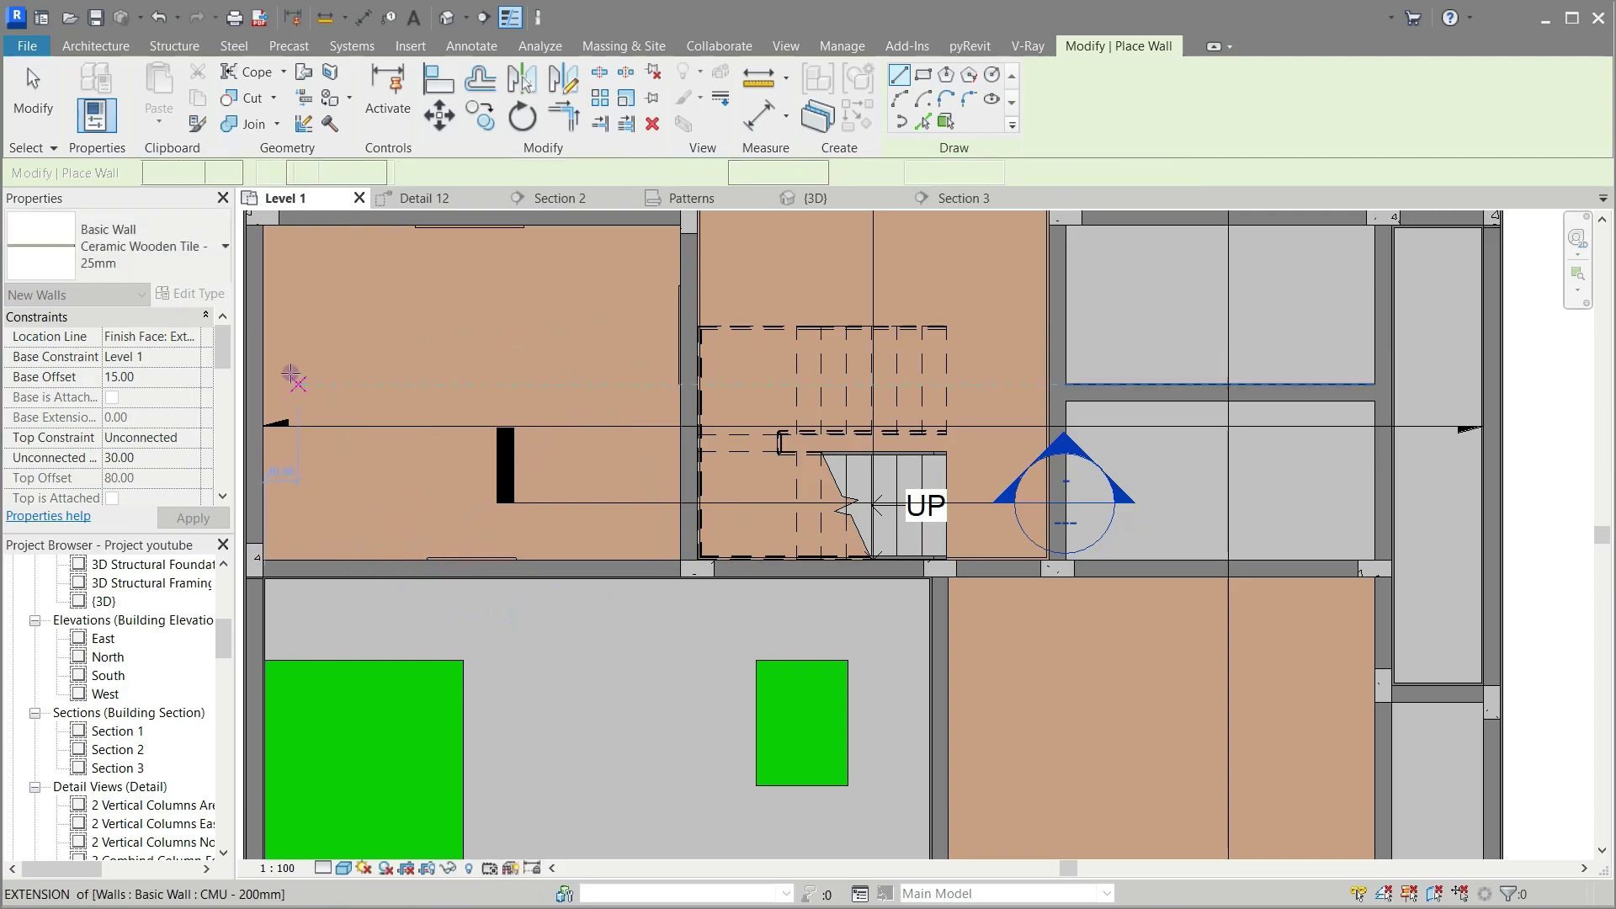
key("Escape")
scroll(734, 416, "down", 2)
Step: Draw short Ceramic Wooden Tile walls against the north, east, south and west walls of the room southeast of the stairs
scroll(1112, 540, "up", 1)
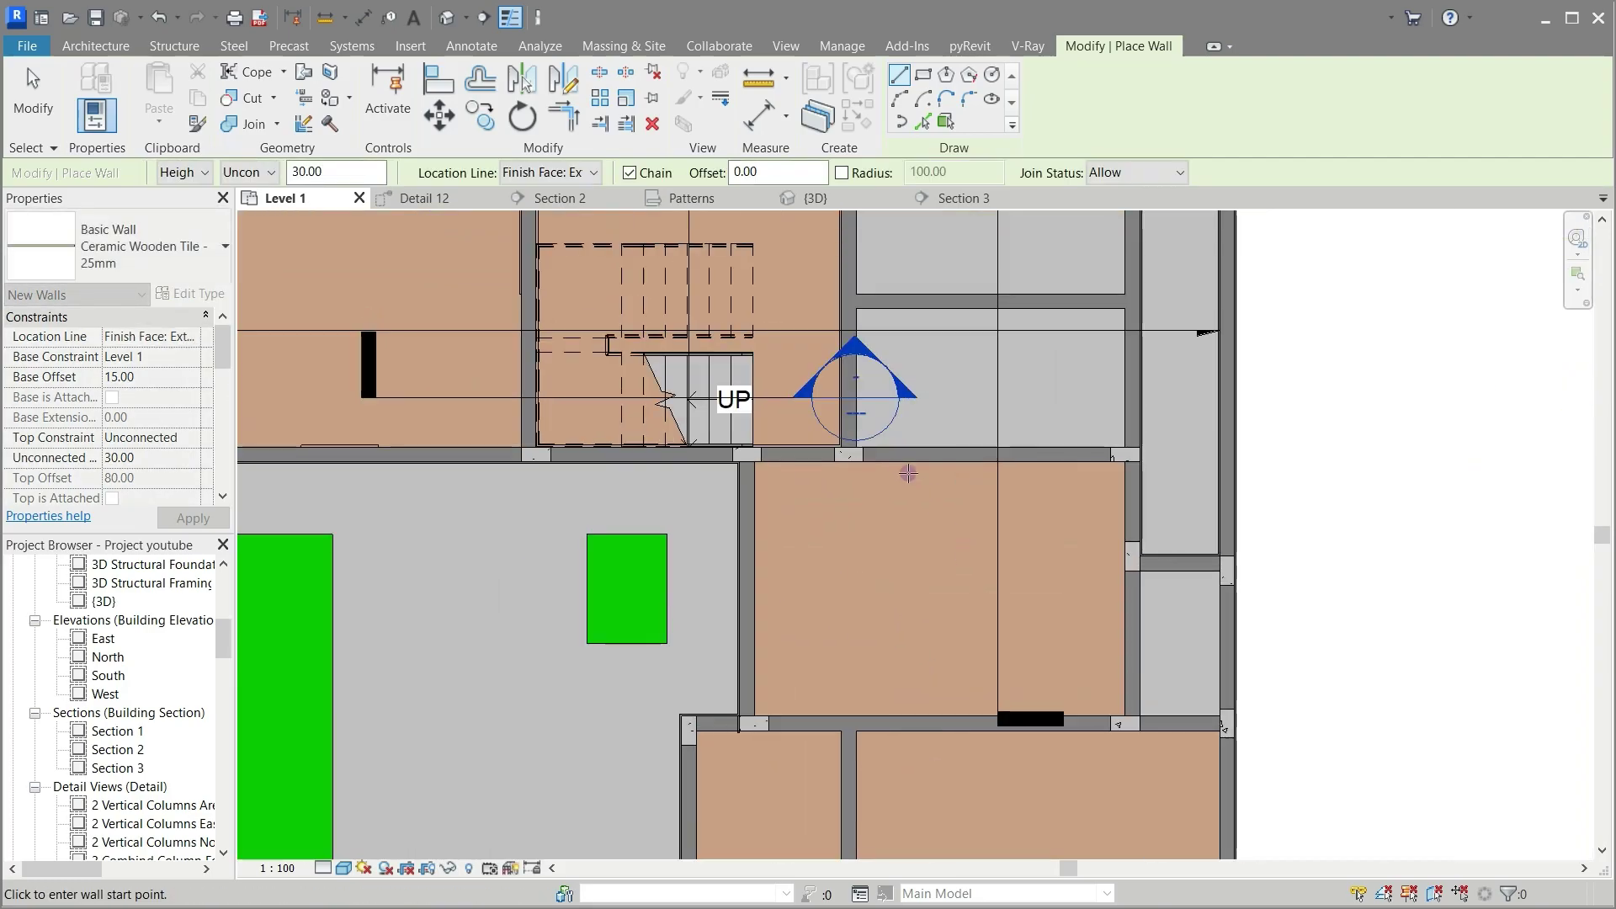
left_click(1111, 541)
left_click(1119, 660)
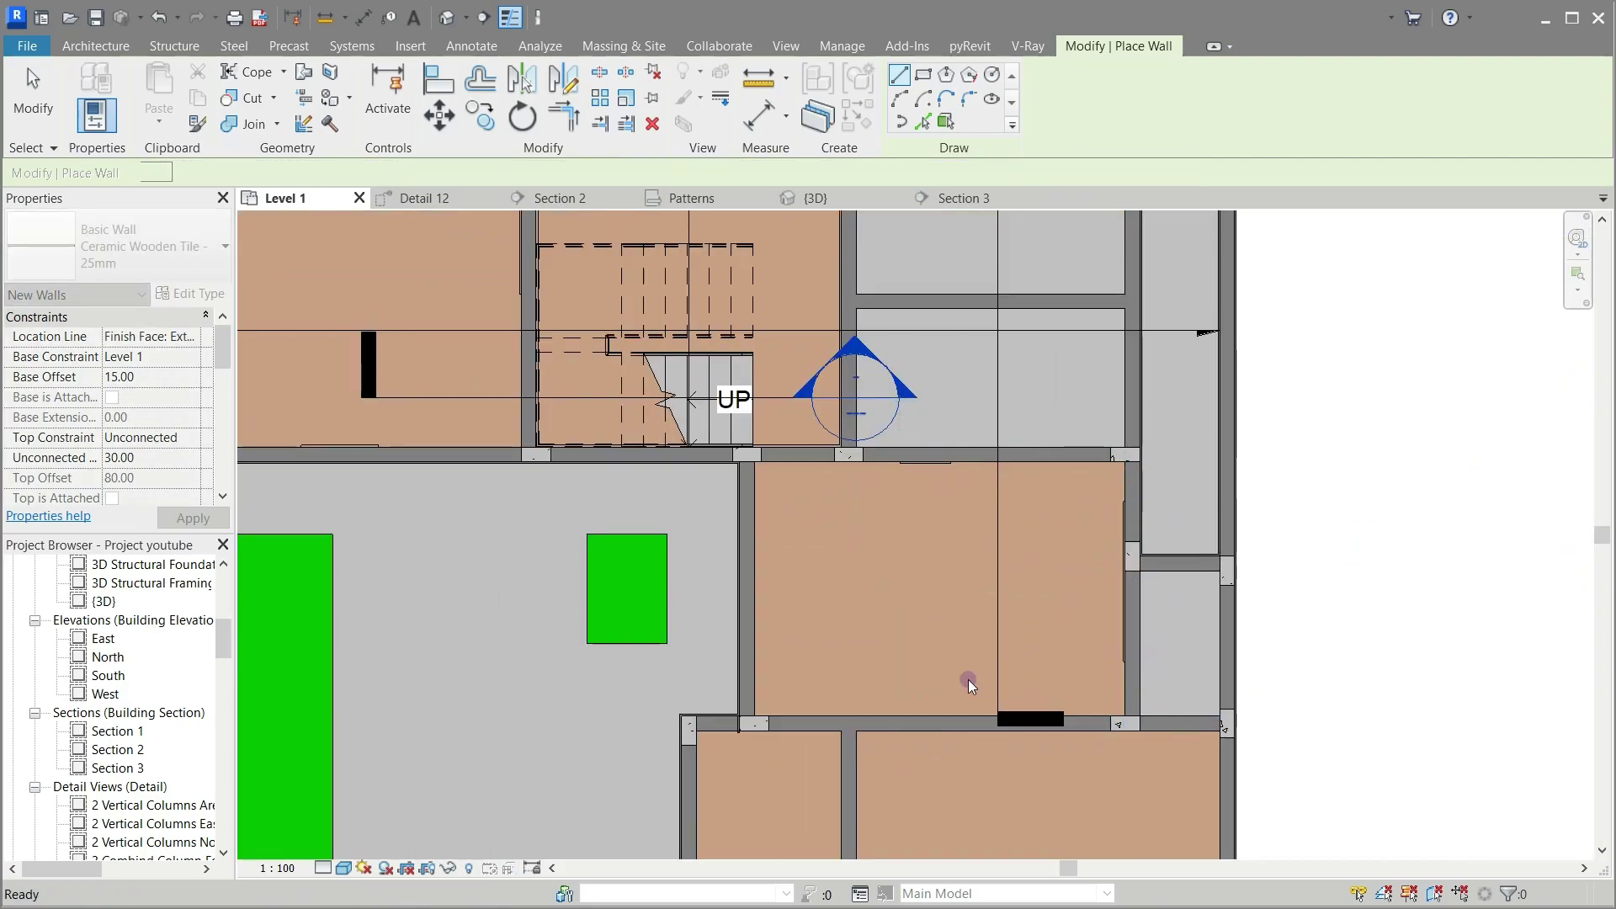
key("Escape")
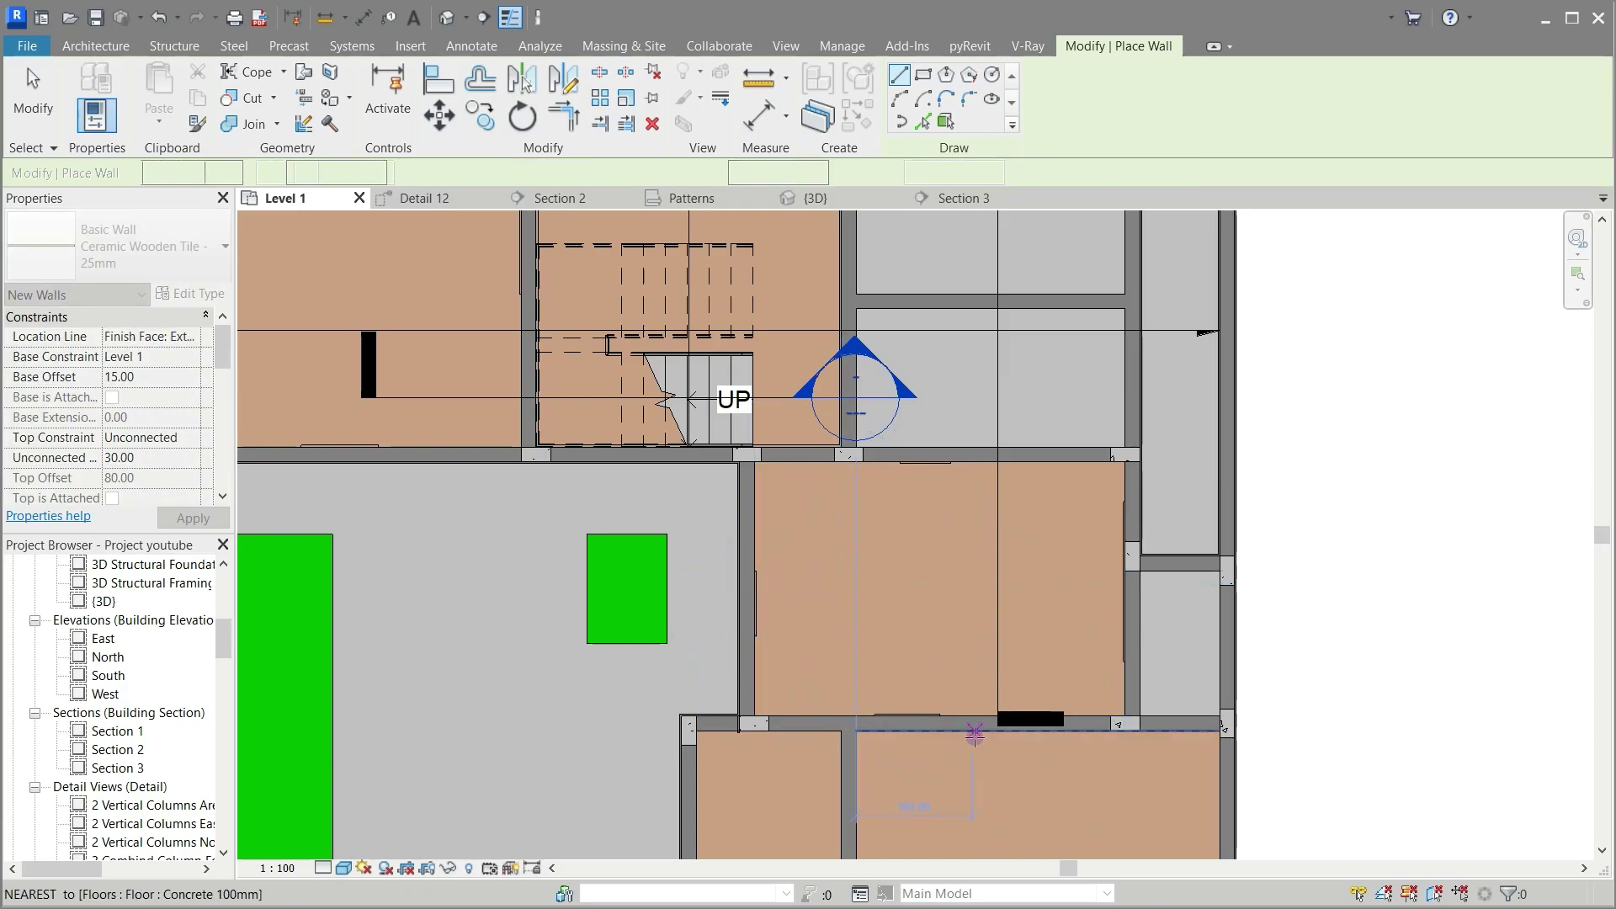
Step: Draw short Ceramic Wooden Tile walls against all sides of the large southeast corner room and the small room west of it
left_click(1216, 772)
key("Escape")
scroll(912, 787, "down", 3)
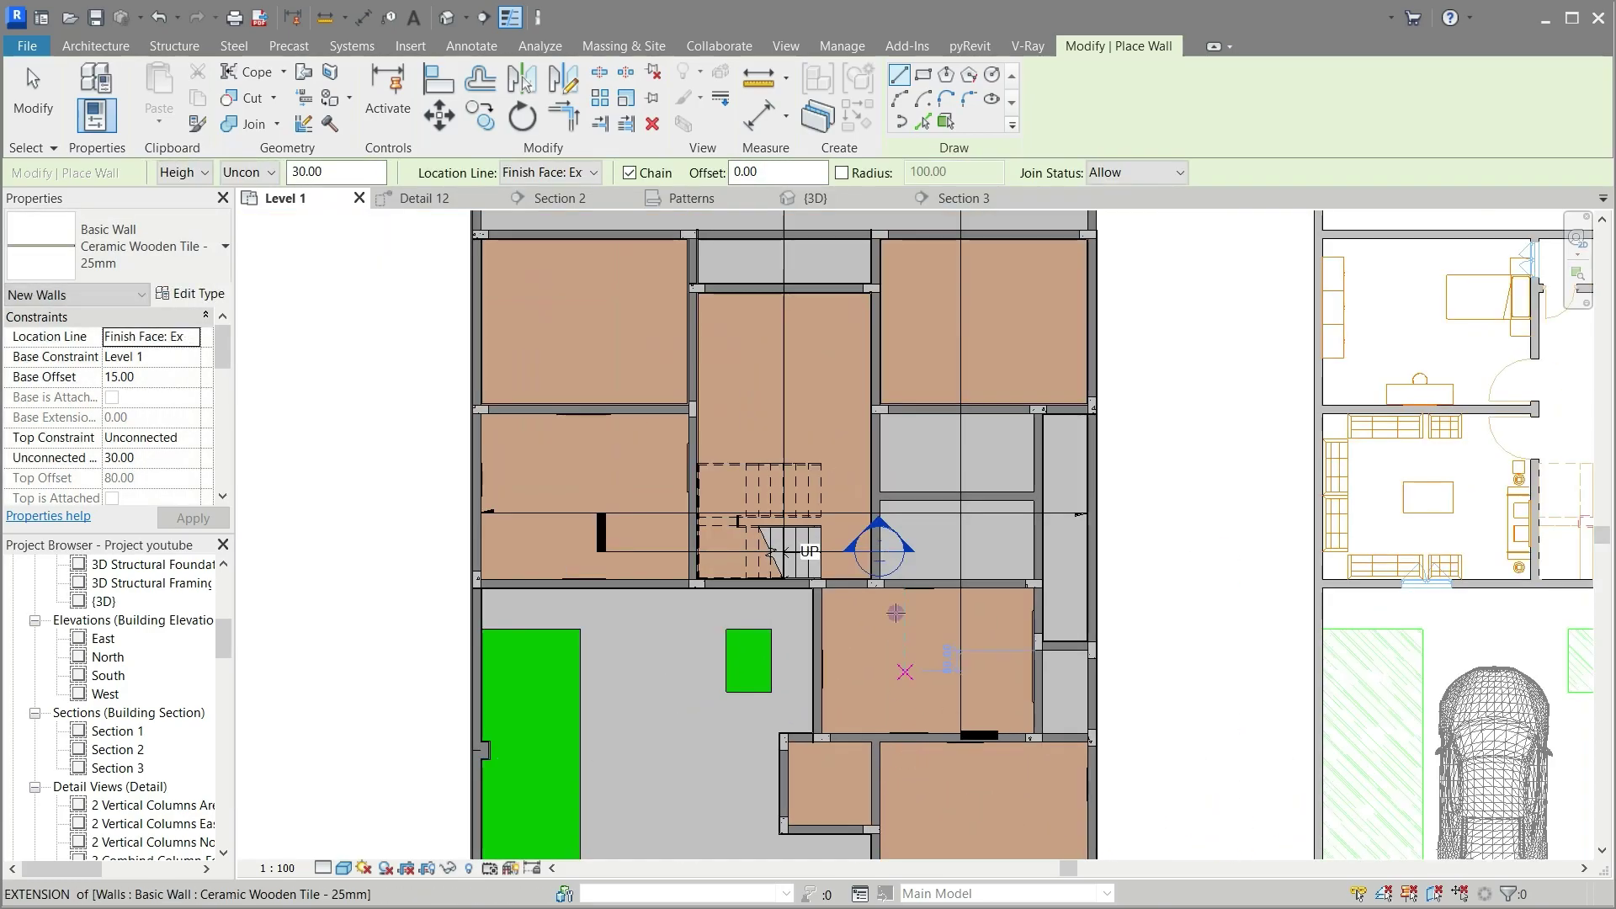
scroll(981, 832, "up", 3)
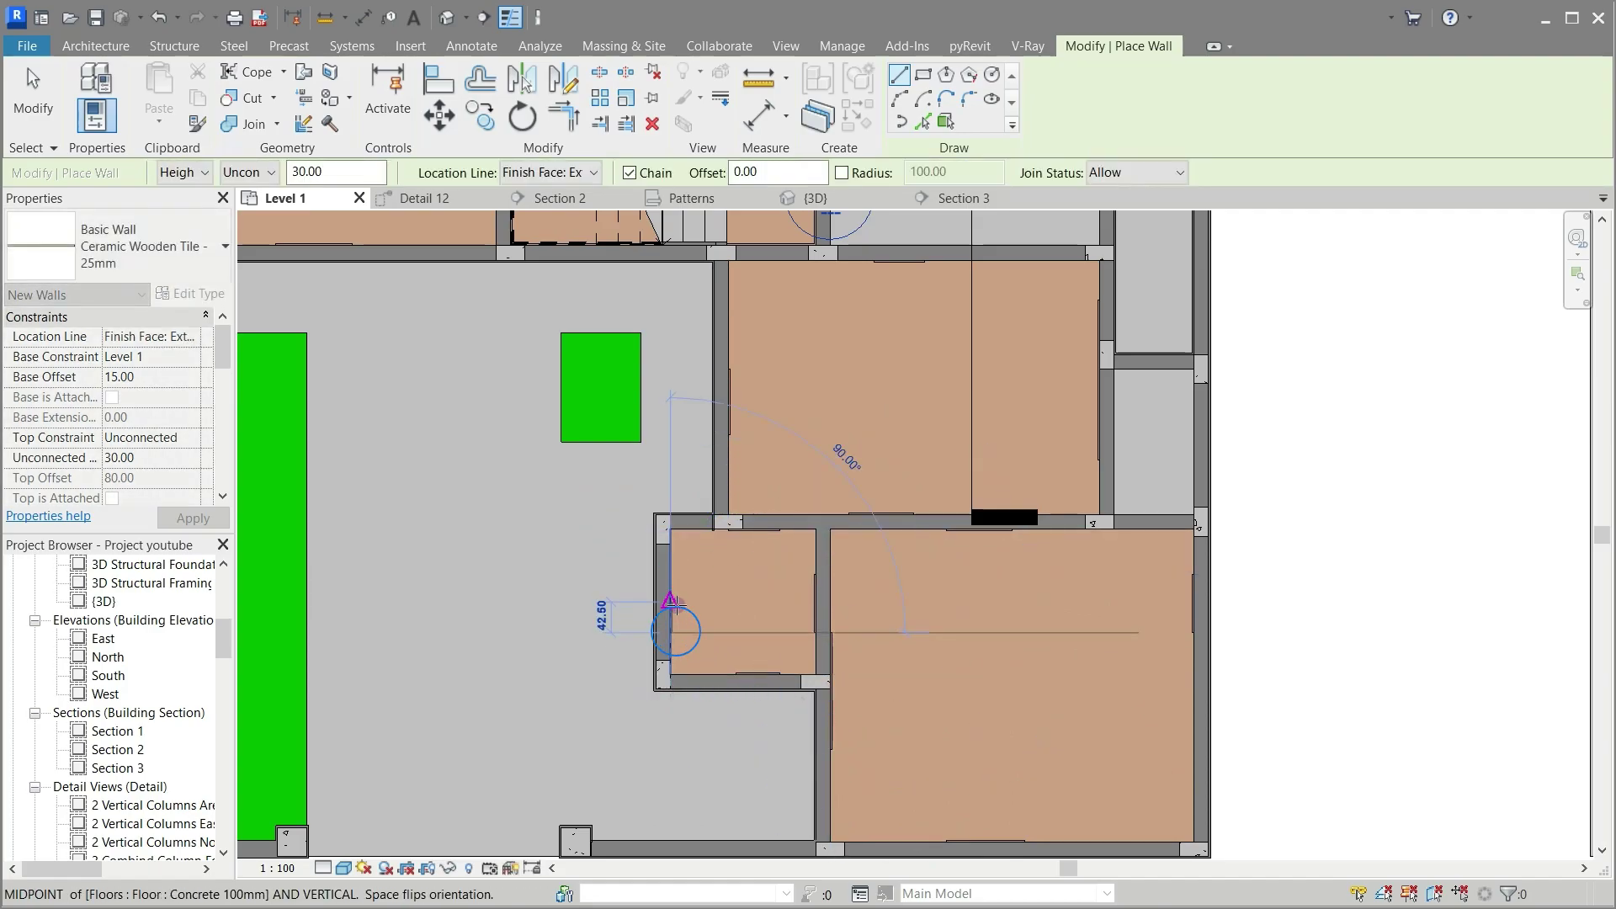
Step: Trim/extend the large southeast corner room's four tile walls to corners
left_click(564, 116)
left_click(980, 844)
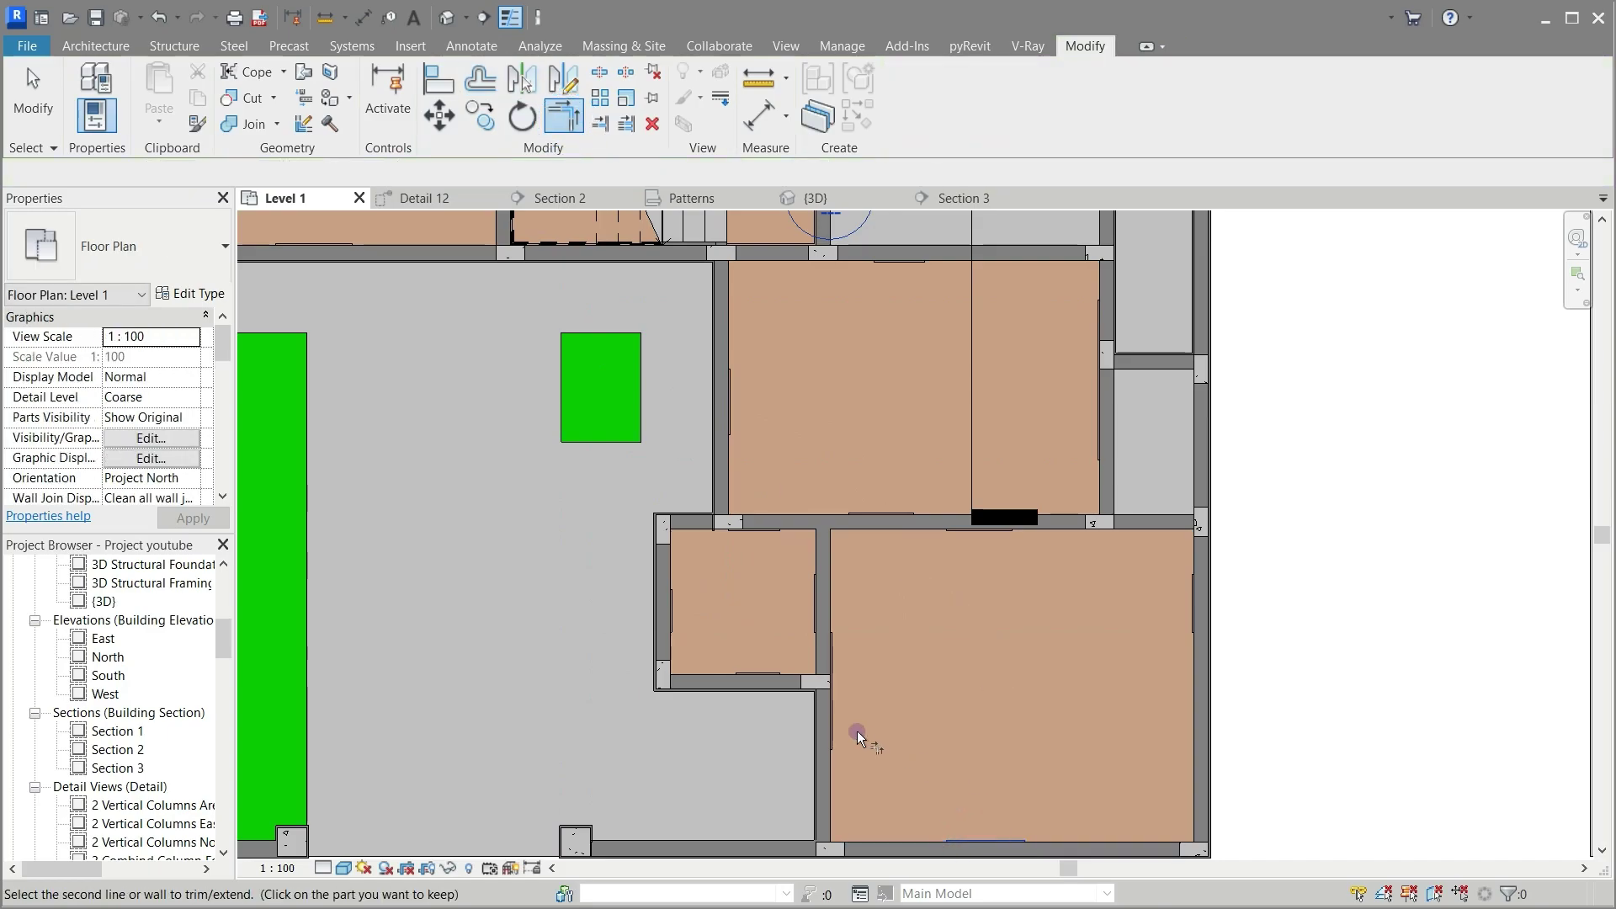
left_click(845, 715)
left_click(967, 546)
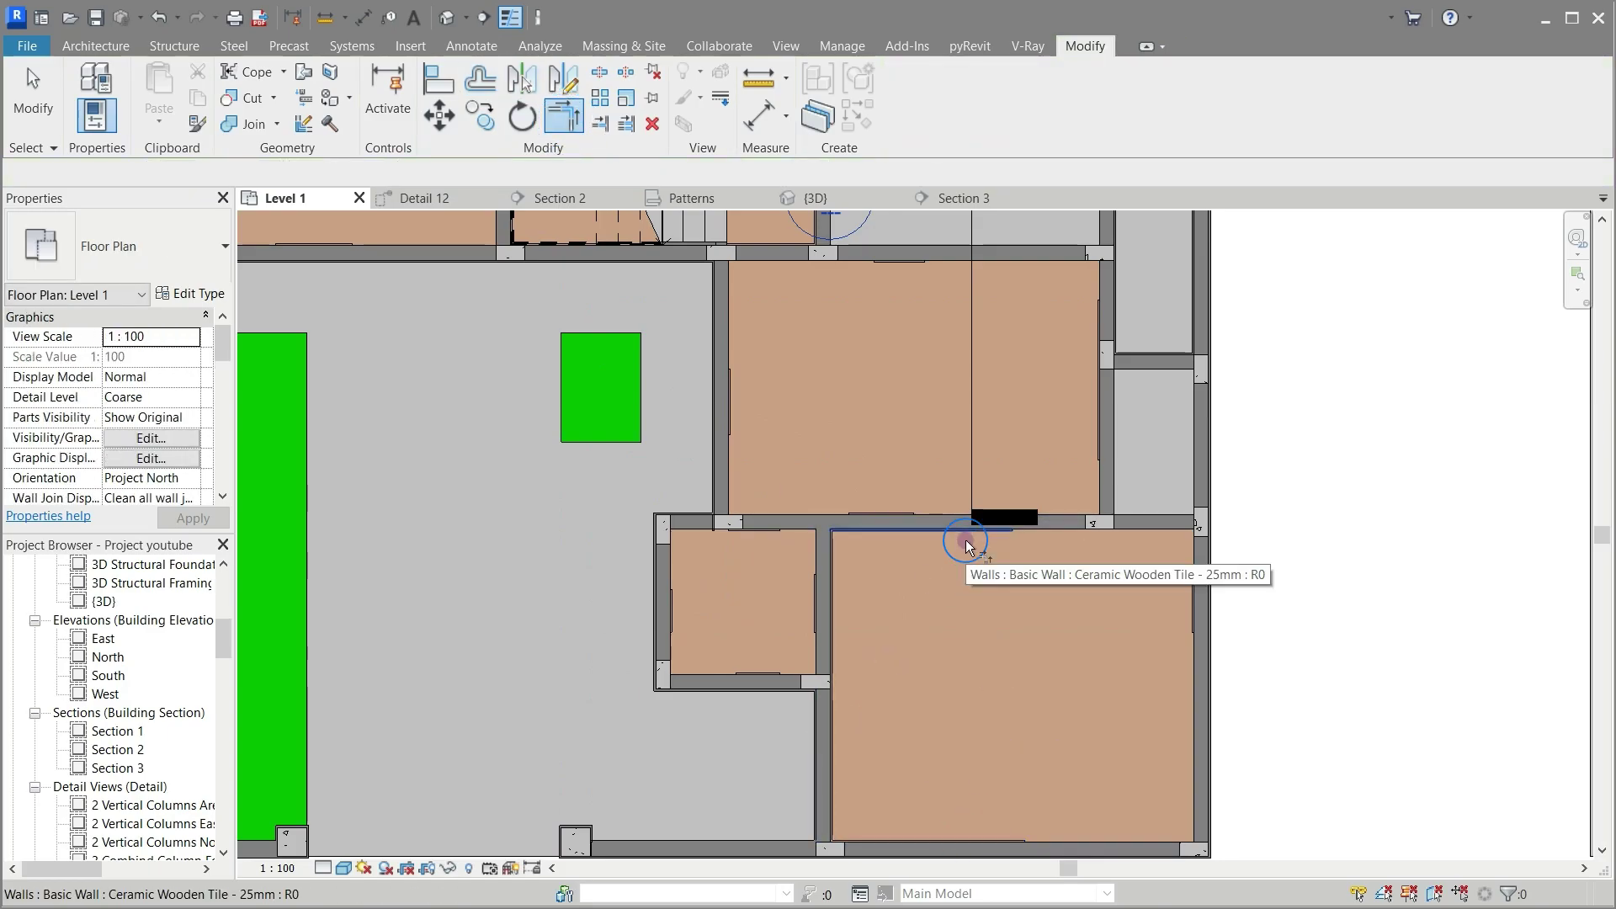
left_click(1185, 593)
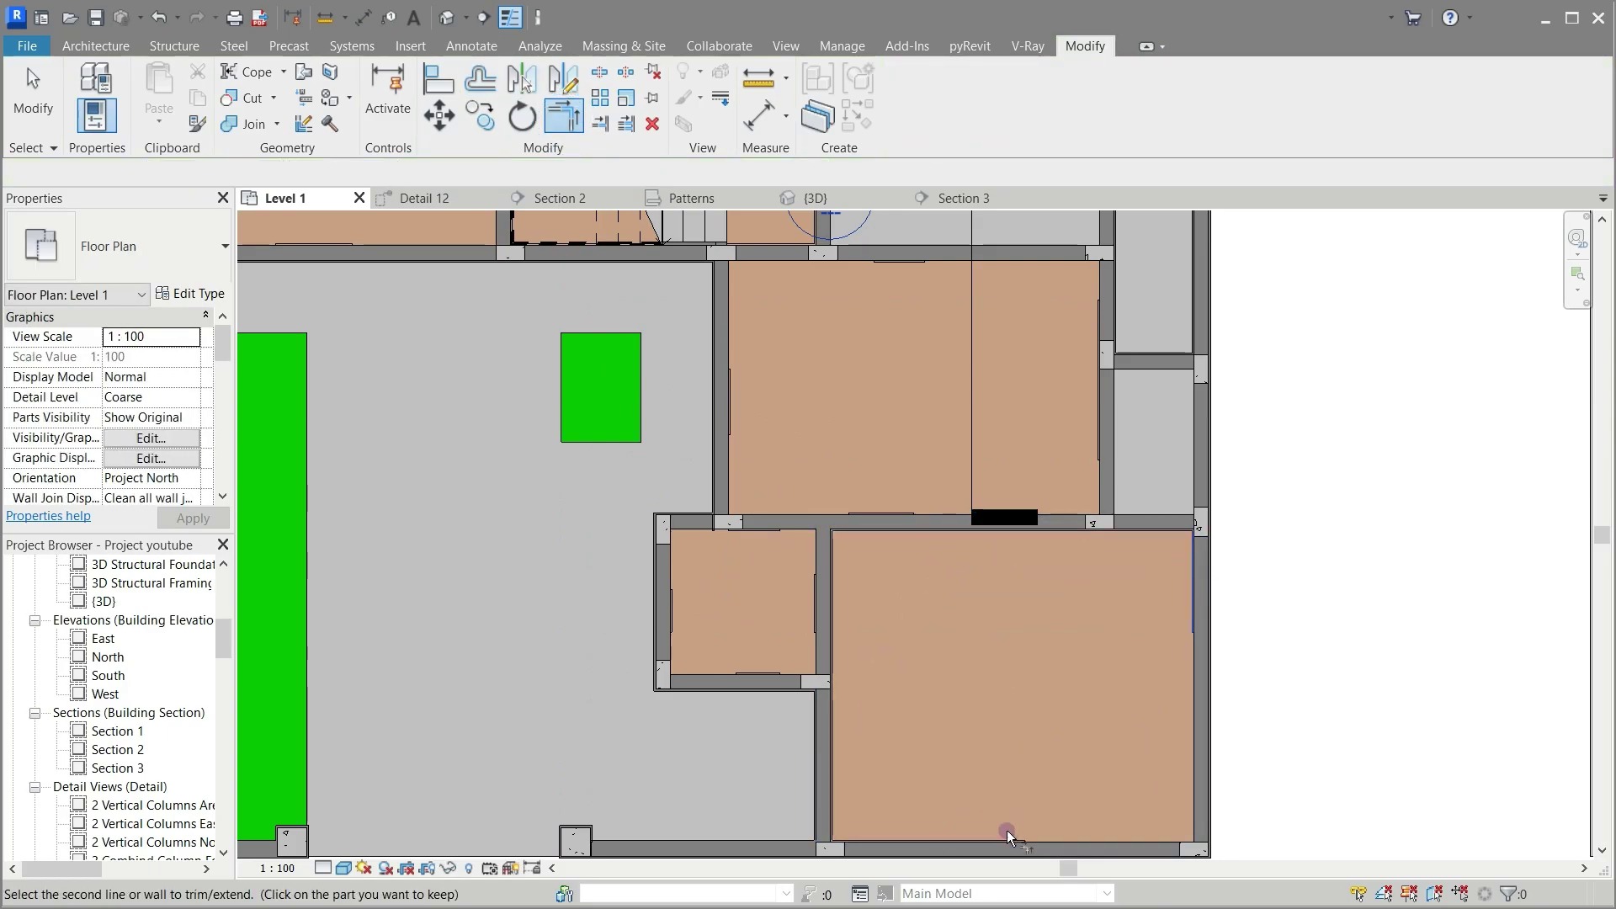
Step: Trim/extend the four tile walls of the small room beside the large southeast room to corners
left_click(686, 614)
left_click(710, 665)
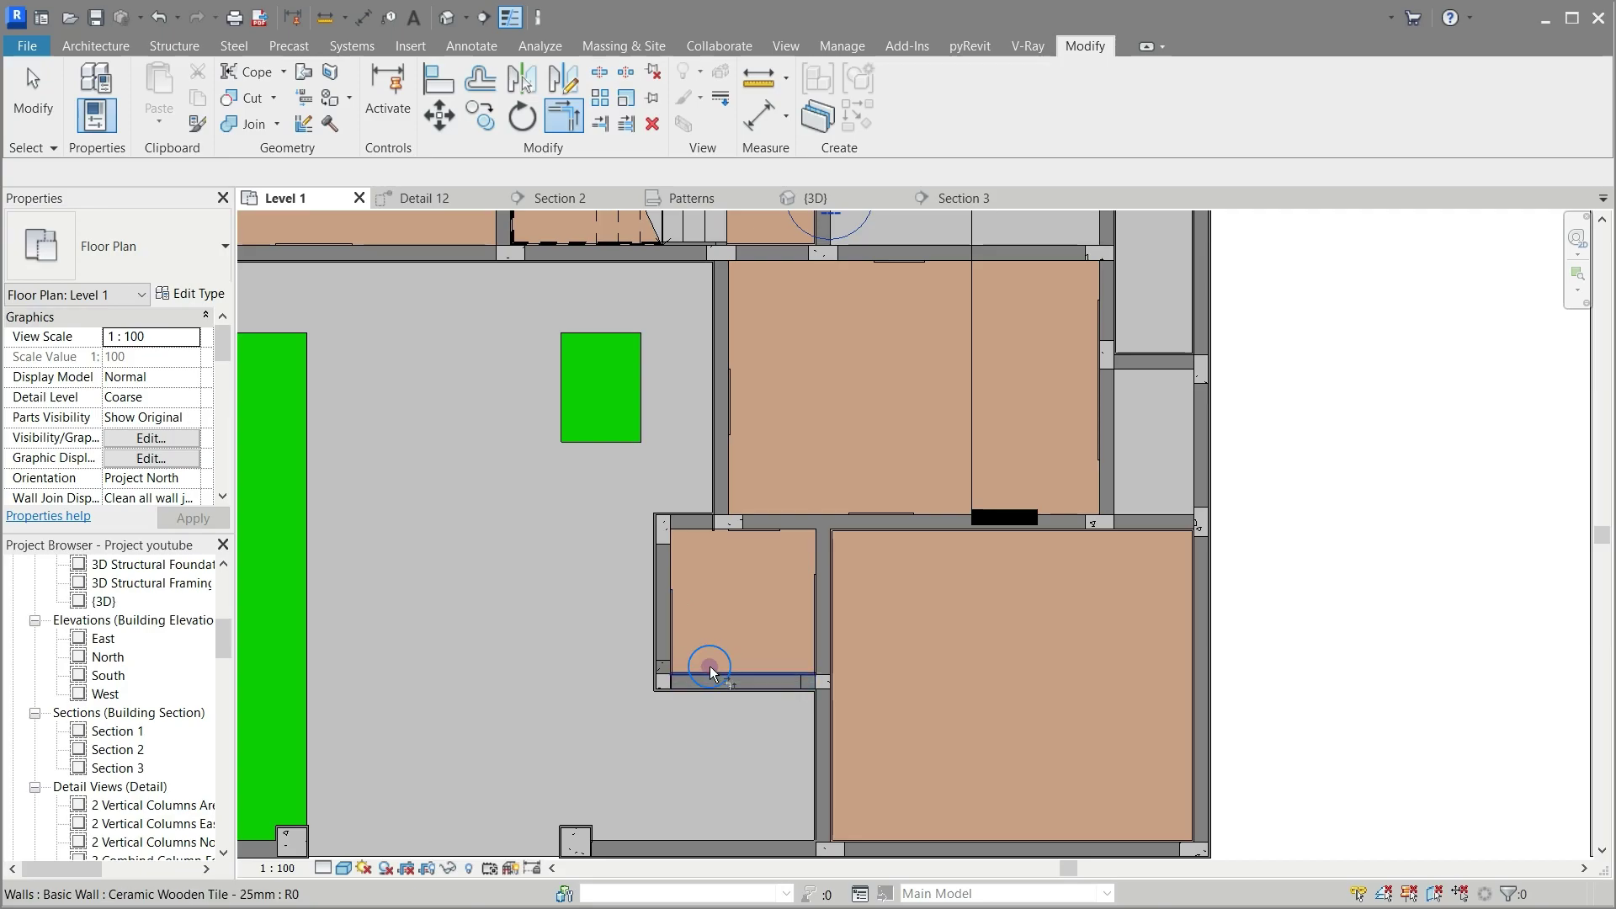
left_click(682, 611)
scroll(750, 540, "up", 3)
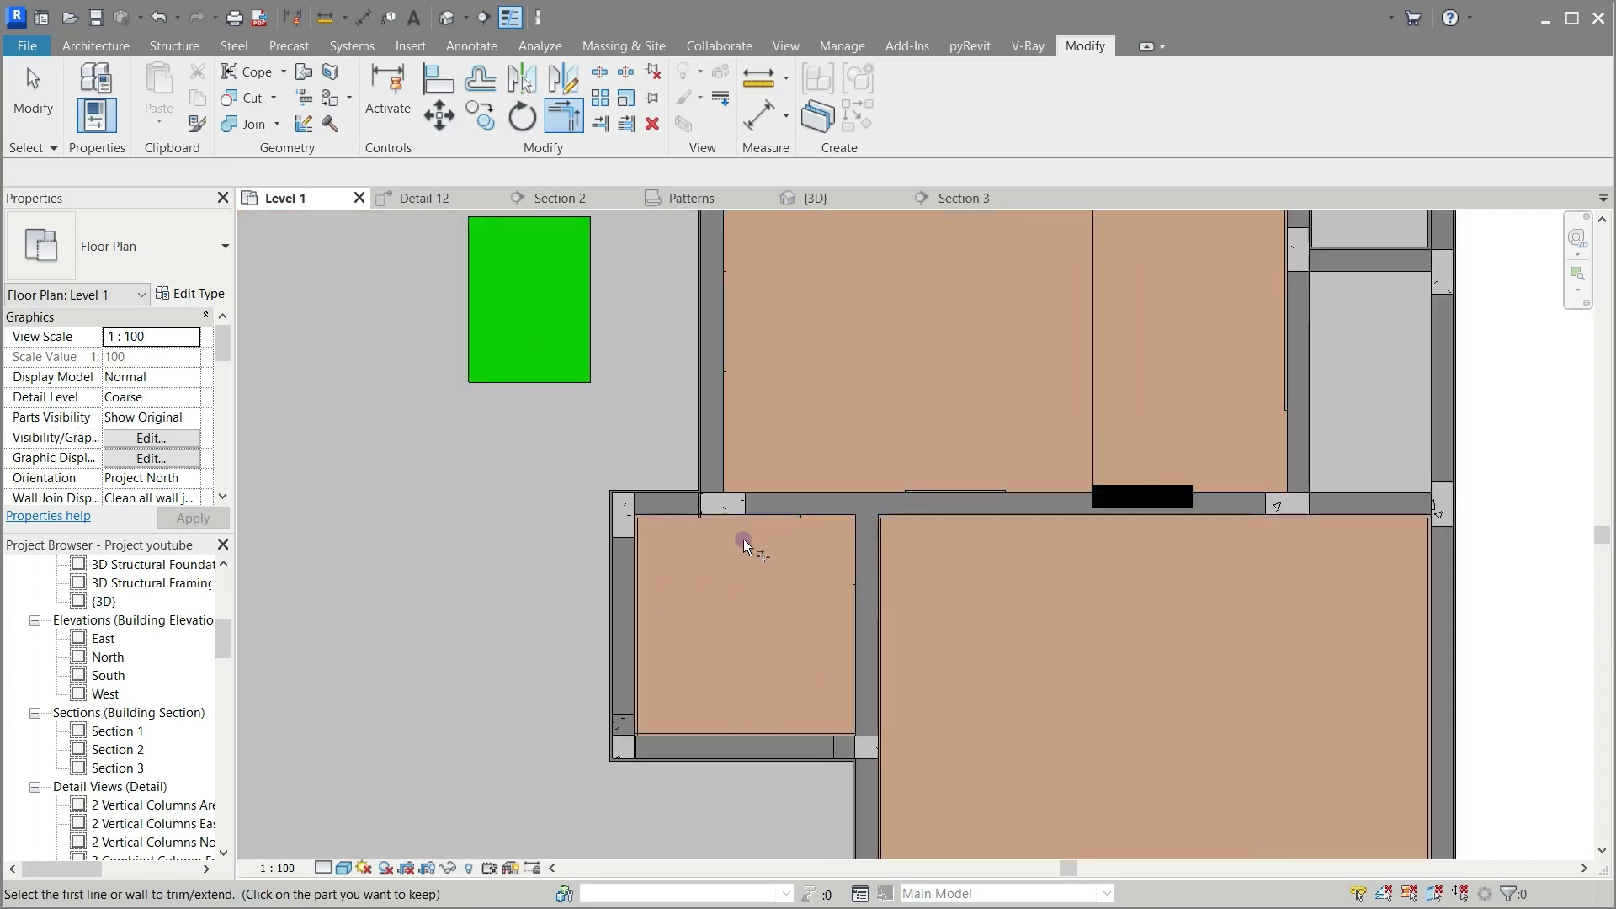
left_click(744, 539)
Step: Trim/extend the four tile walls of the room southeast of the stairs to corners
left_click(927, 482)
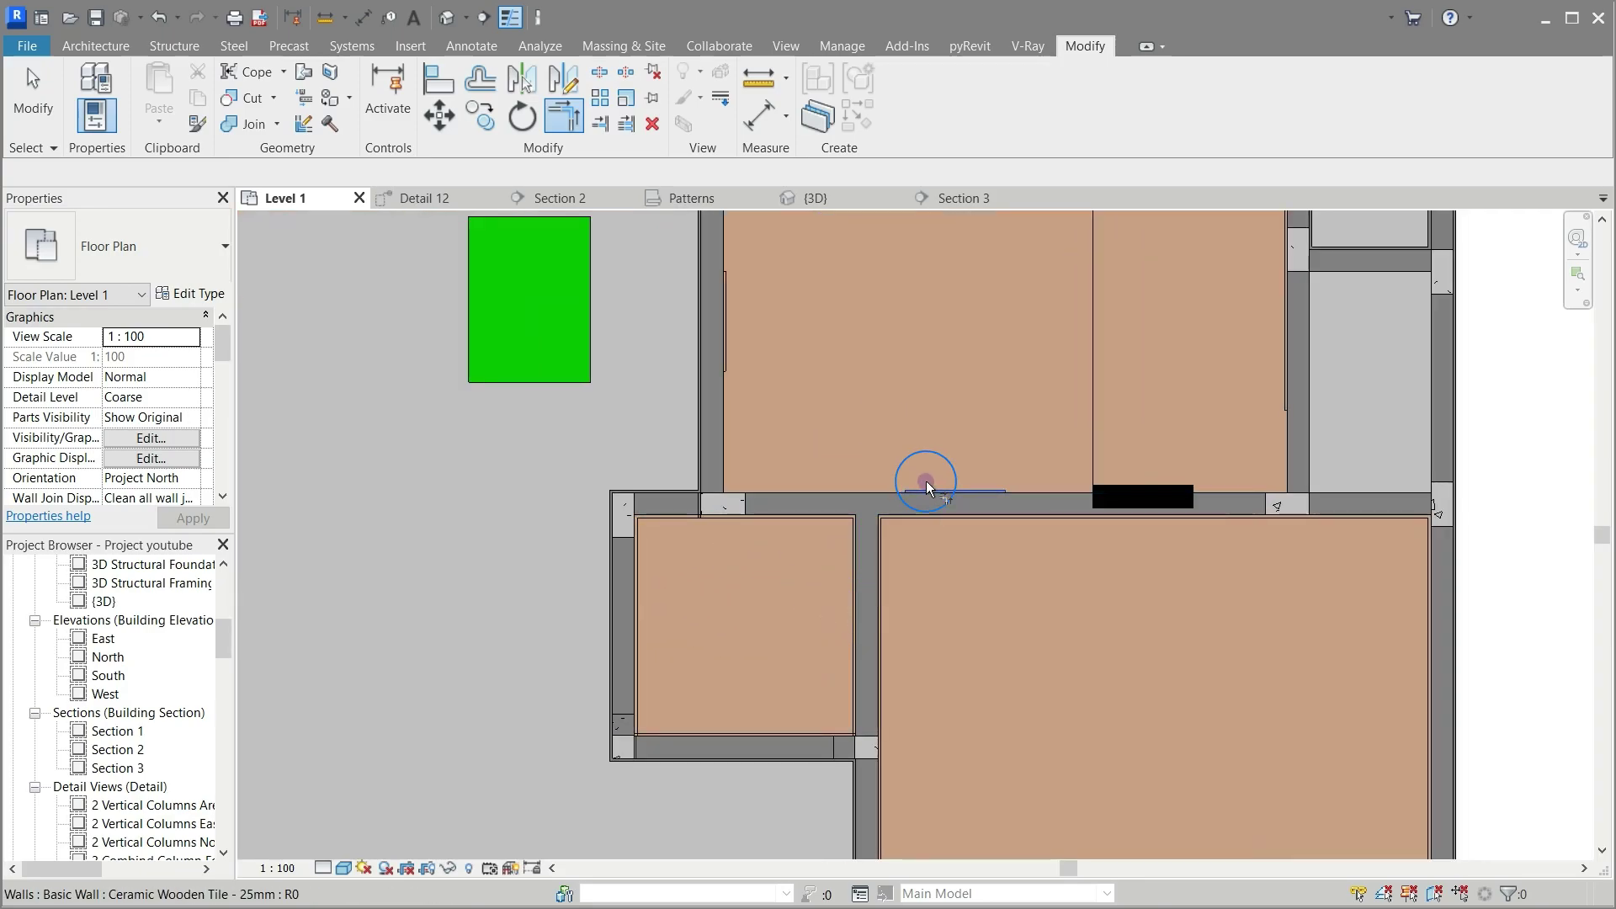
left_click(734, 341)
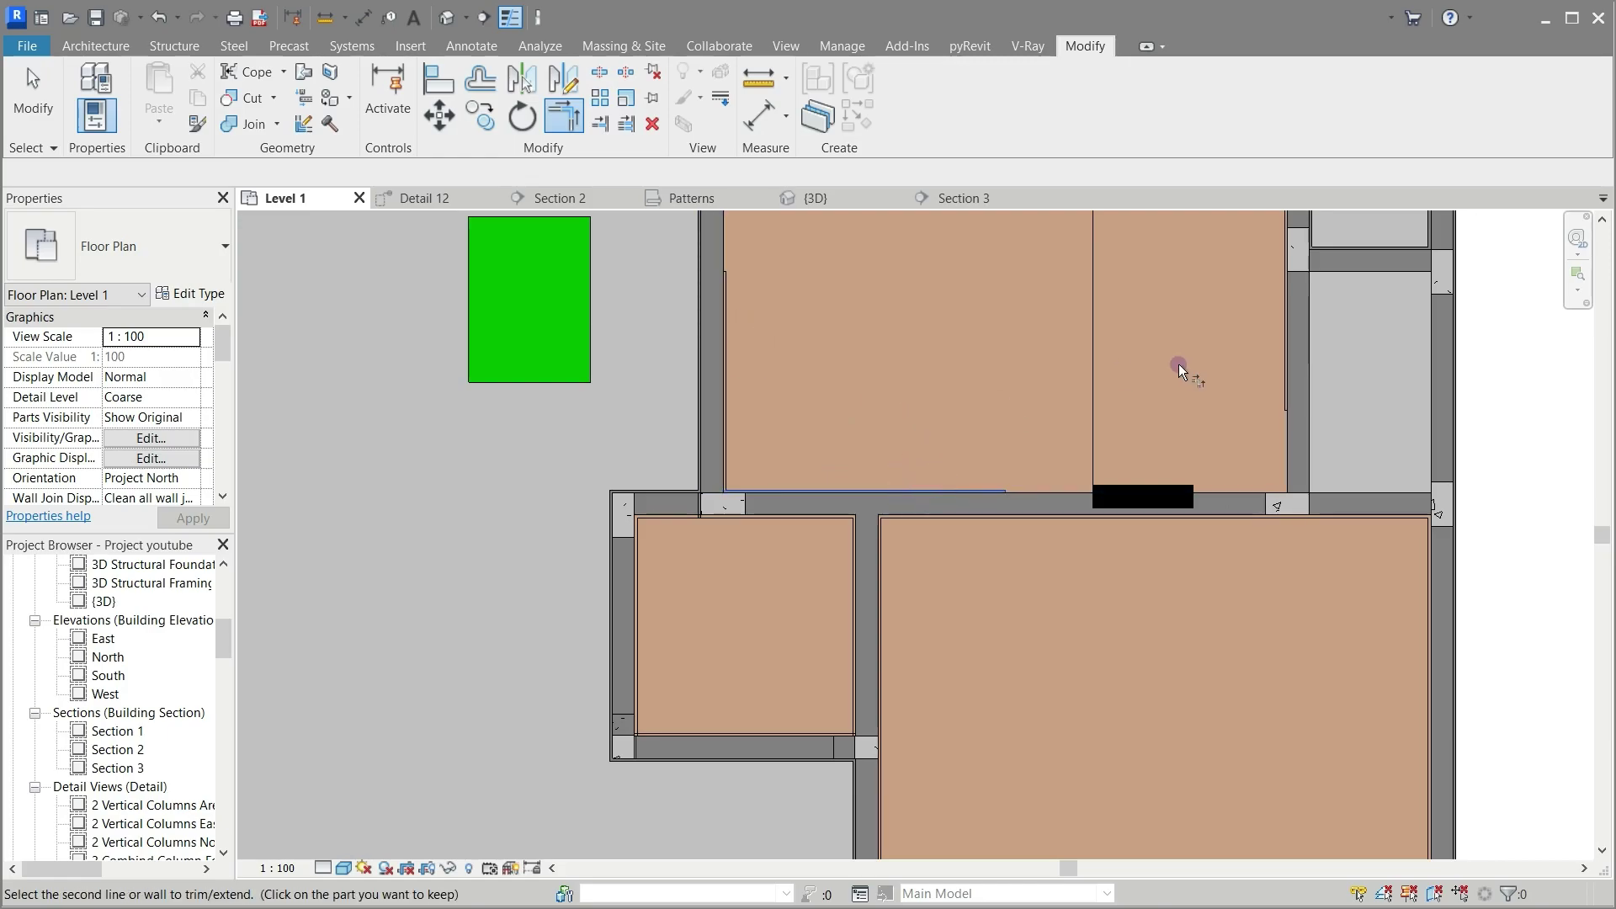
scroll(977, 461, "down", 2)
scroll(961, 320, "up", 3)
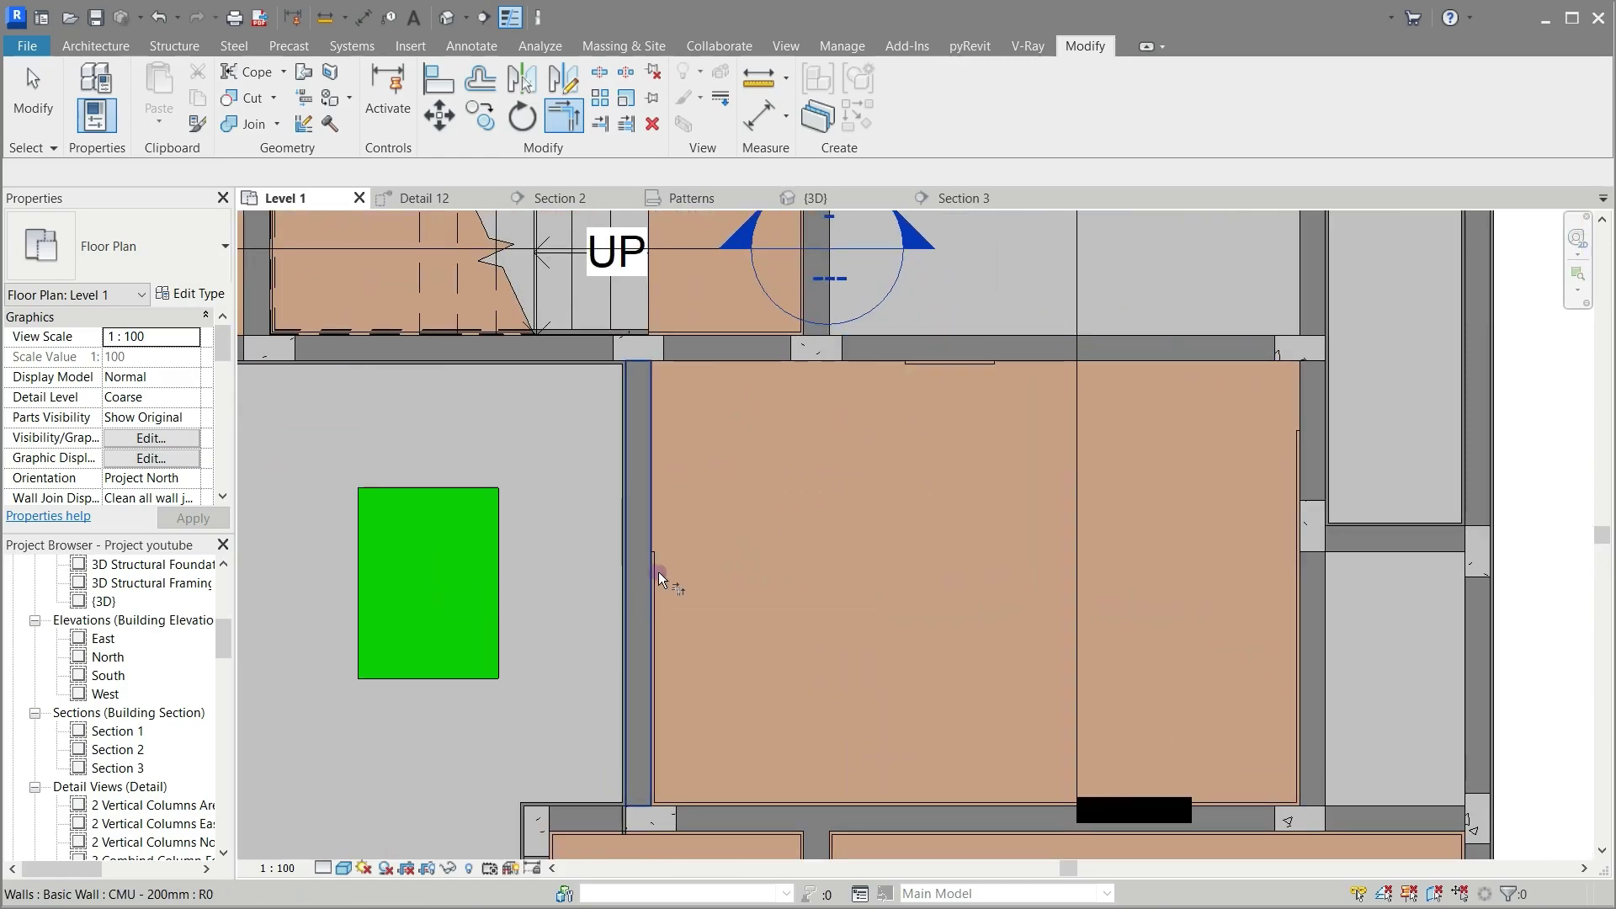
left_click(656, 505)
left_click(930, 363)
left_click(1094, 364)
left_click(1290, 456)
Step: Trim/extend the four tile walls of the room west of the stairs to corners
scroll(1054, 593, "down", 3)
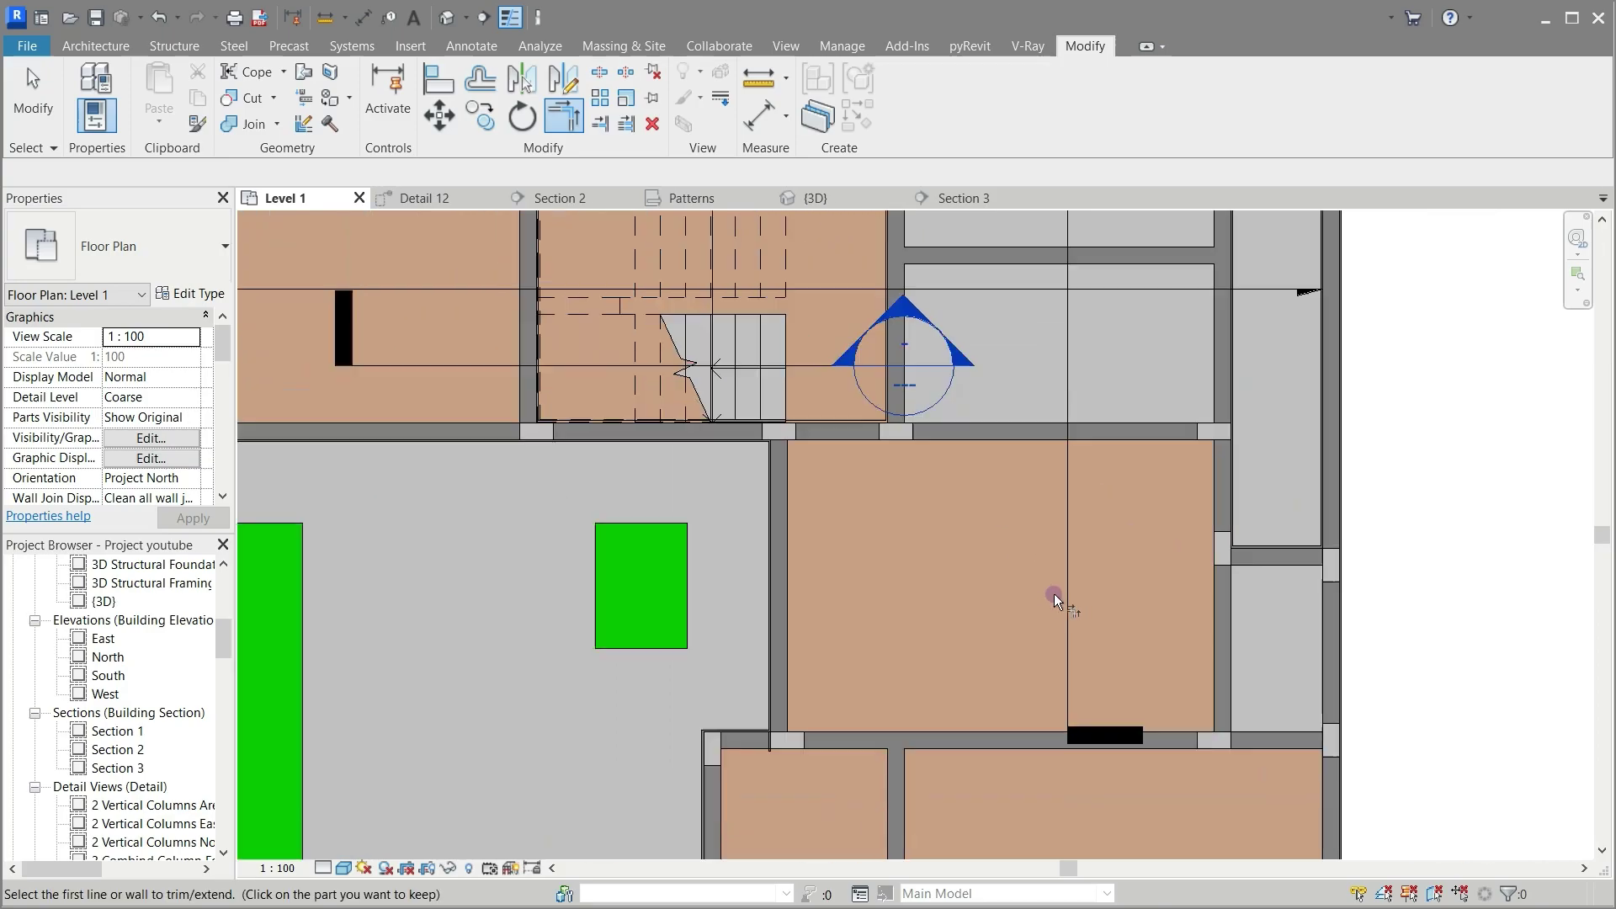
scroll(640, 559, "up", 4)
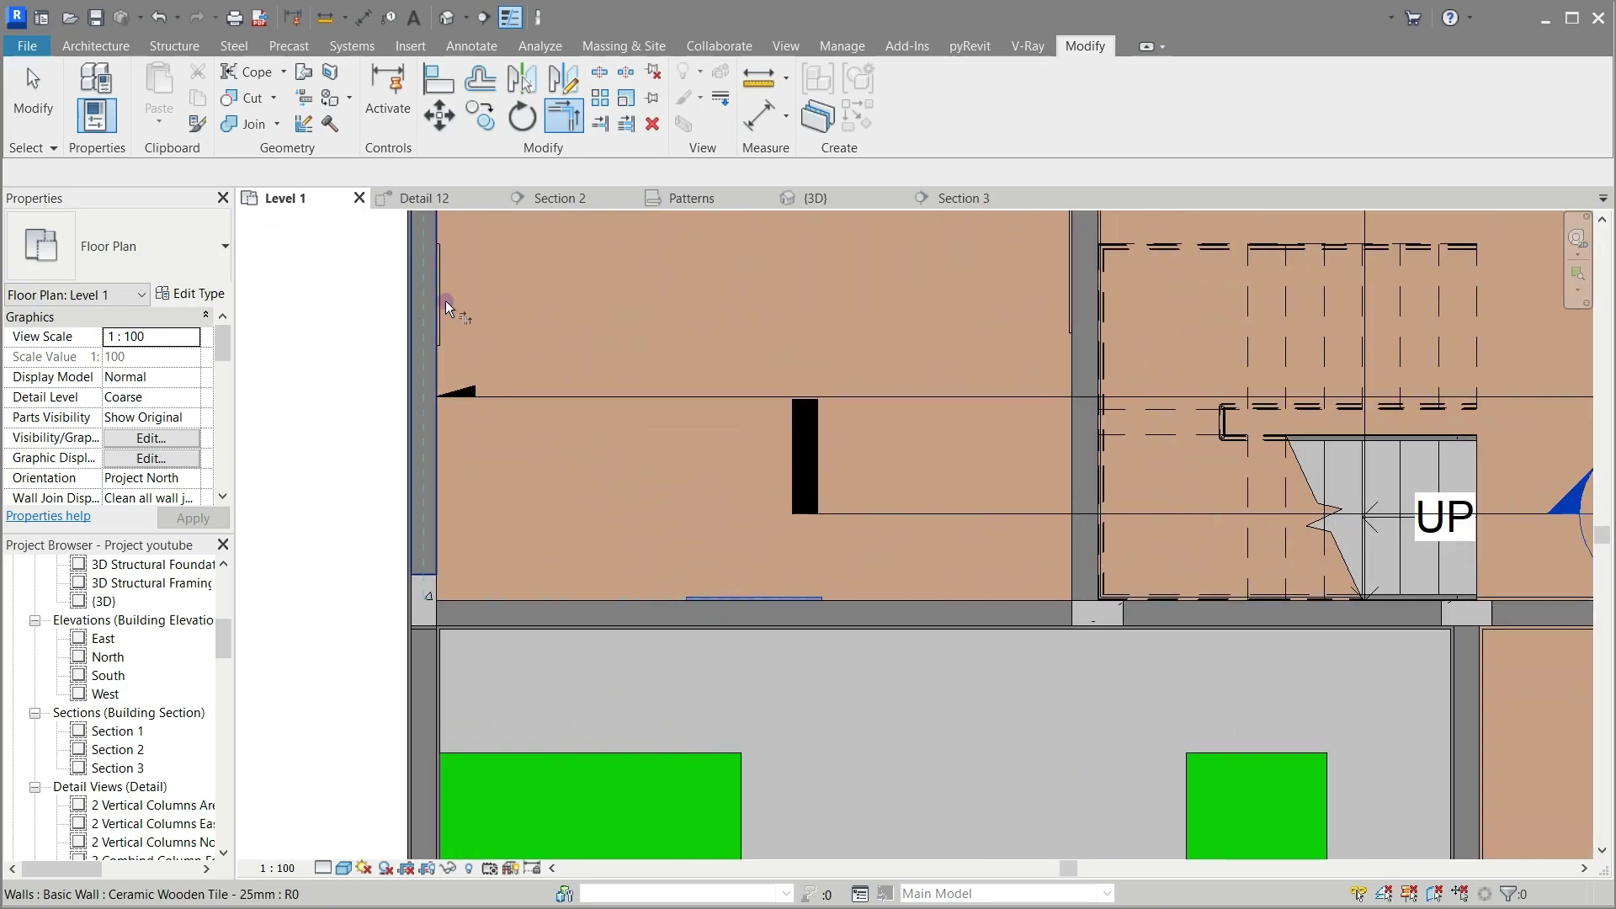
left_click(446, 300)
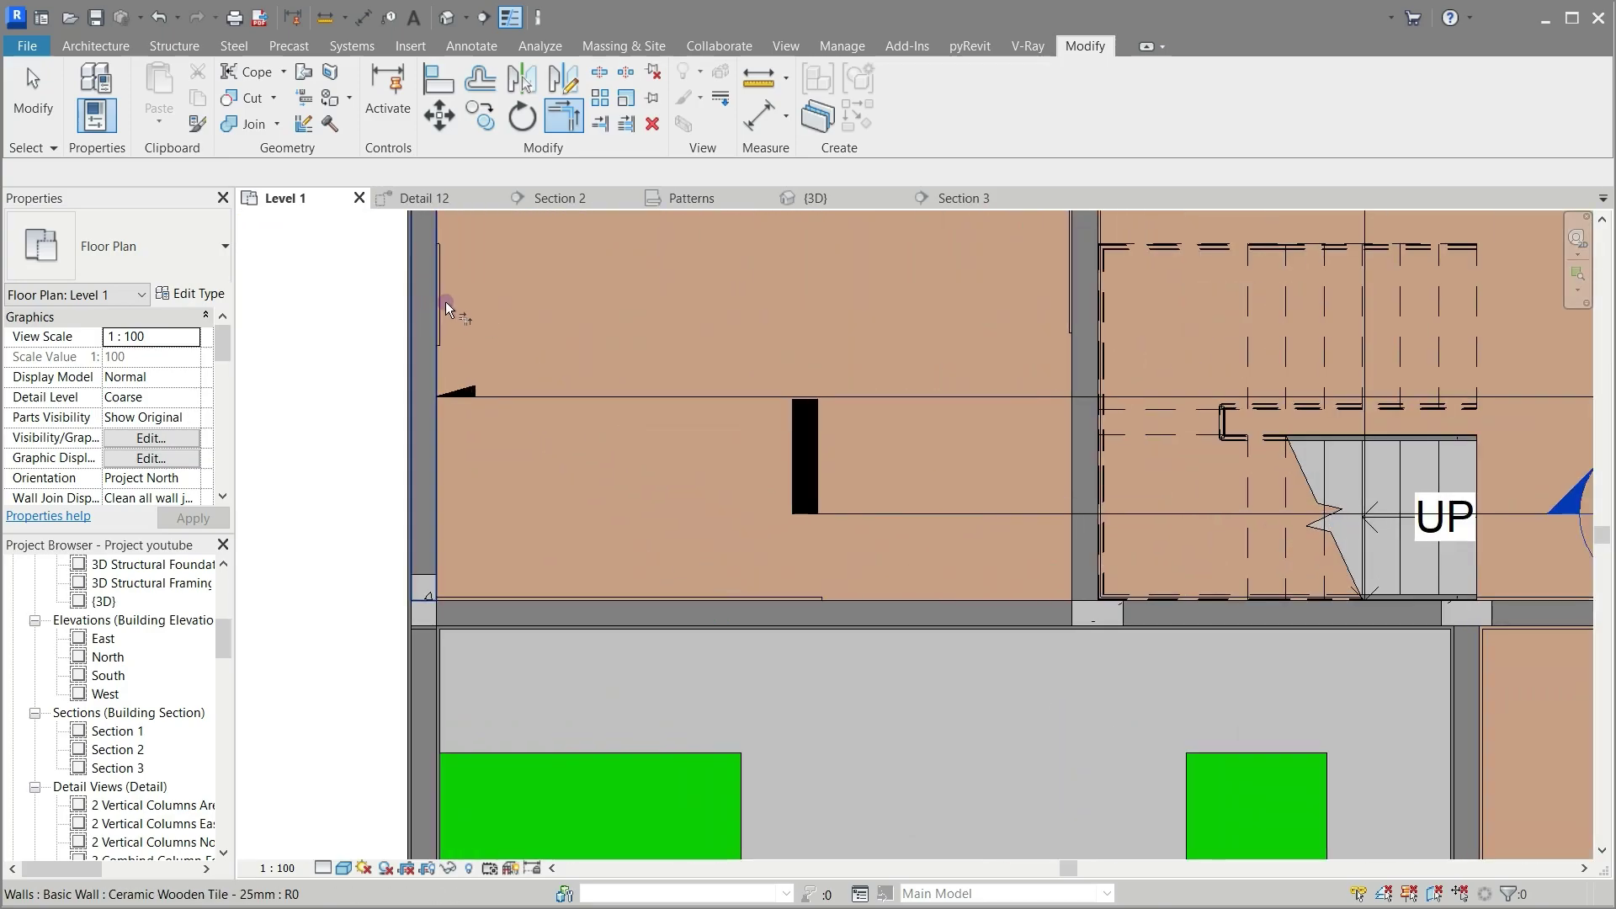
left_click(598, 589)
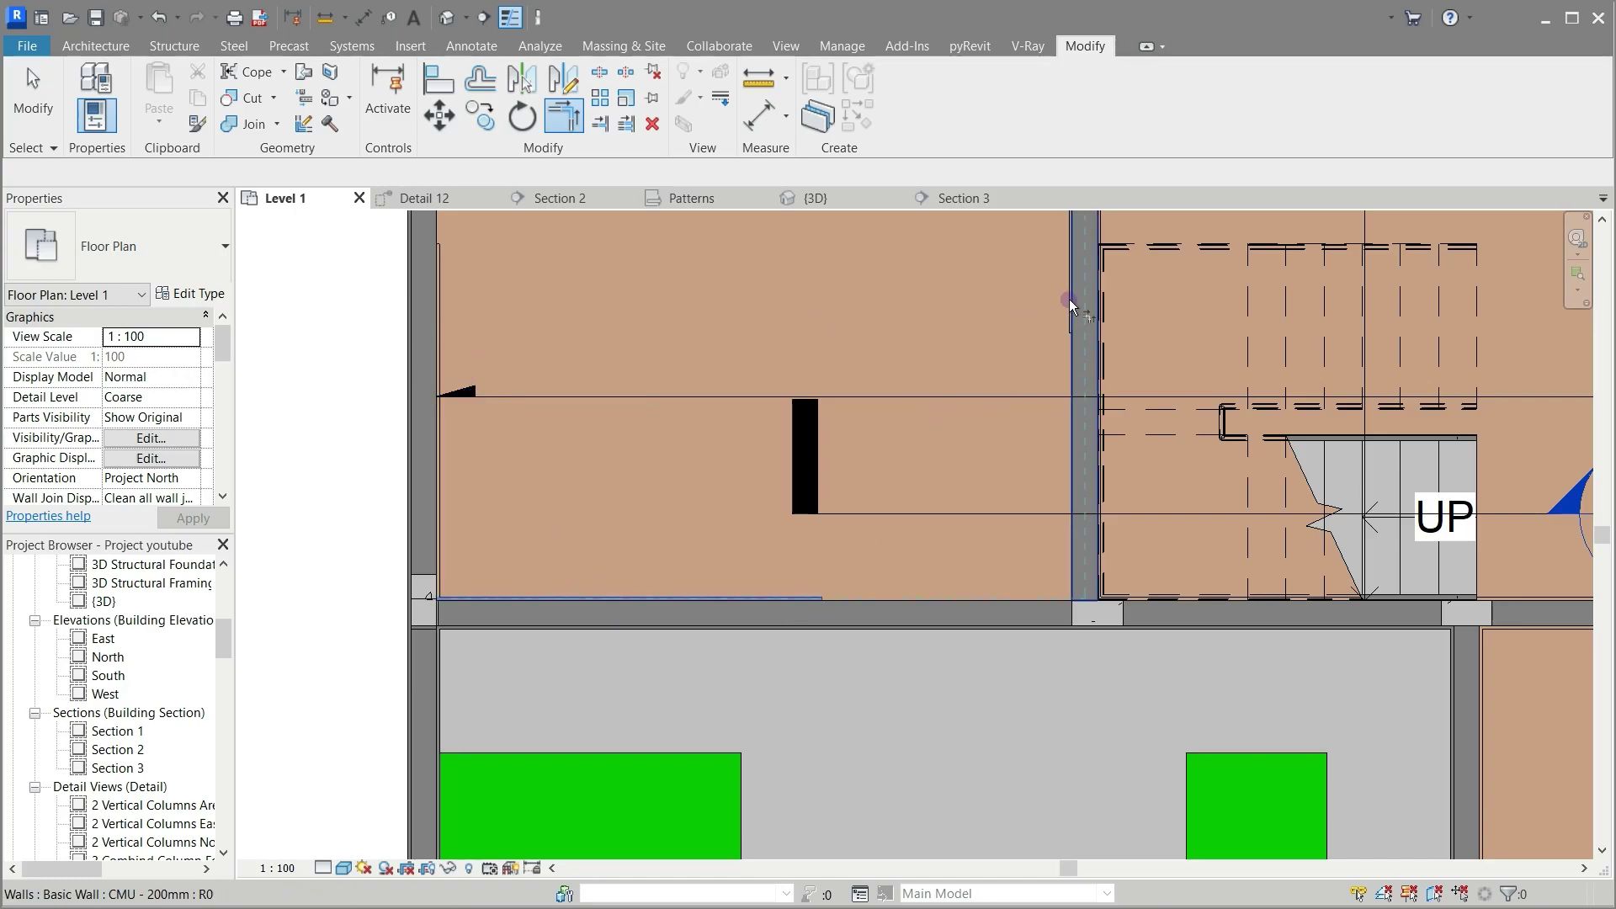
left_click(946, 593)
scroll(845, 456, "down", 3)
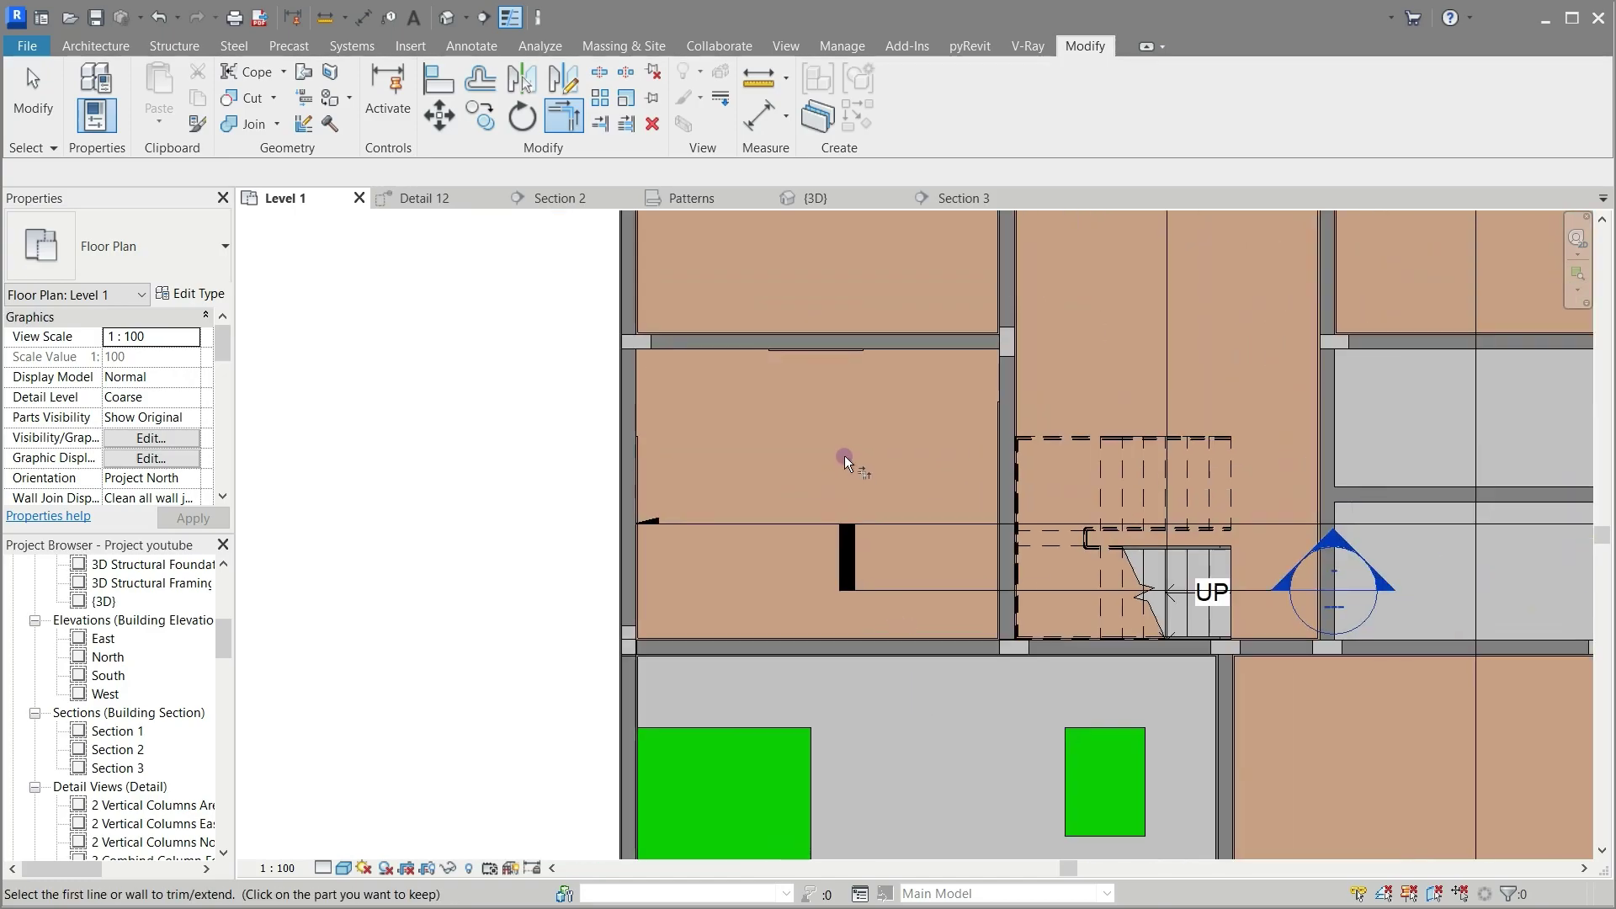
scroll(568, 466, "up", 2)
left_click(553, 469)
left_click(775, 319)
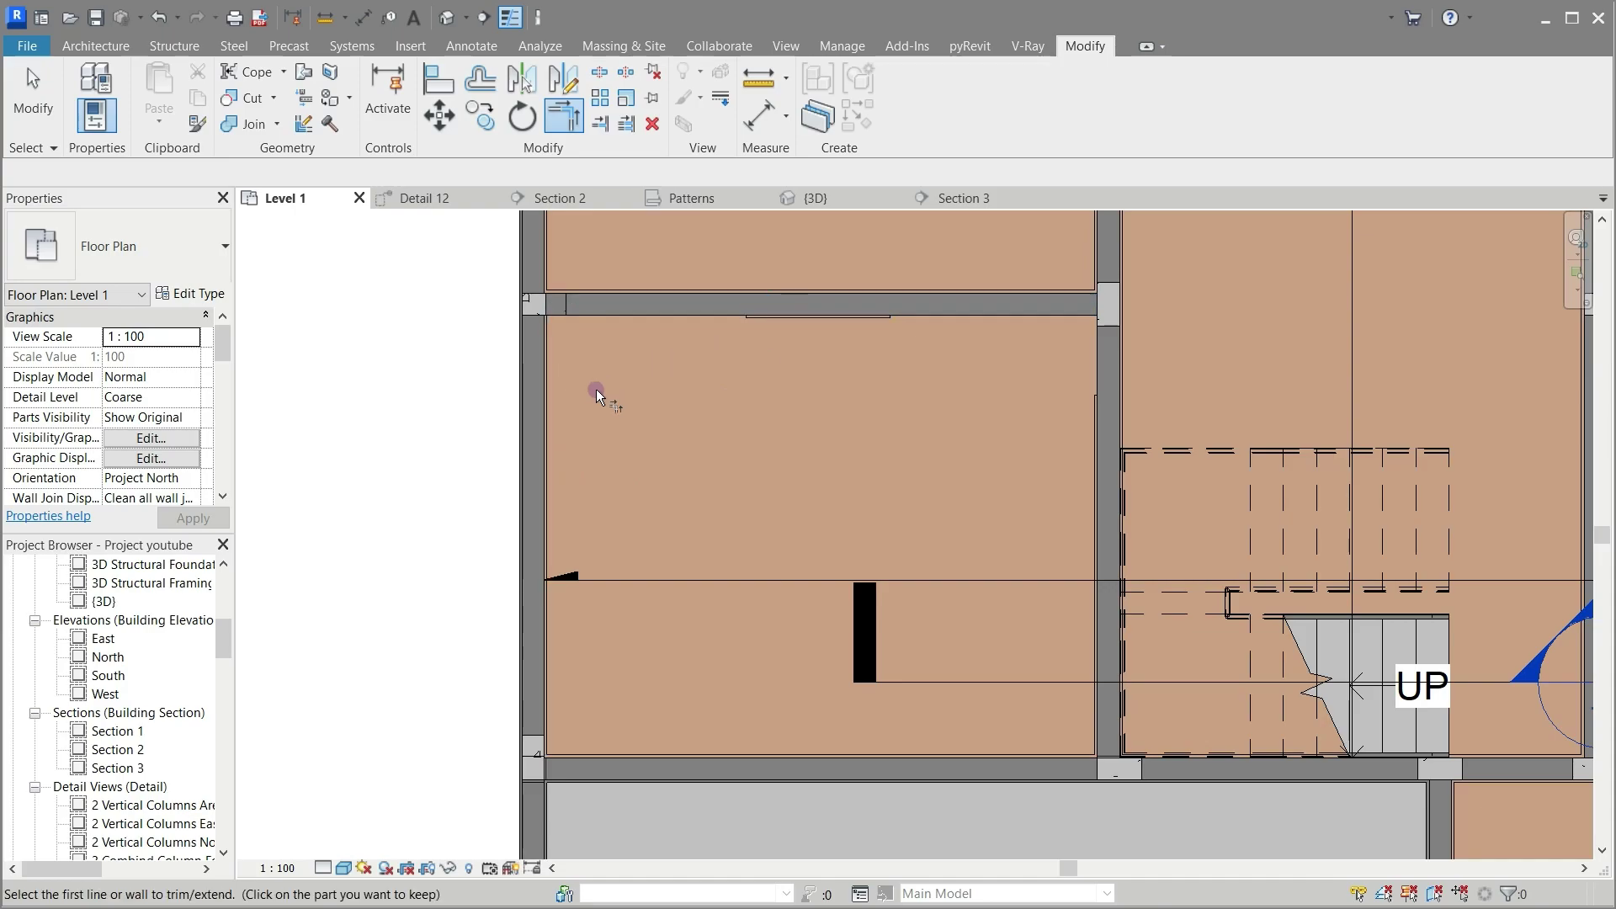
left_click(548, 404)
left_click(788, 324)
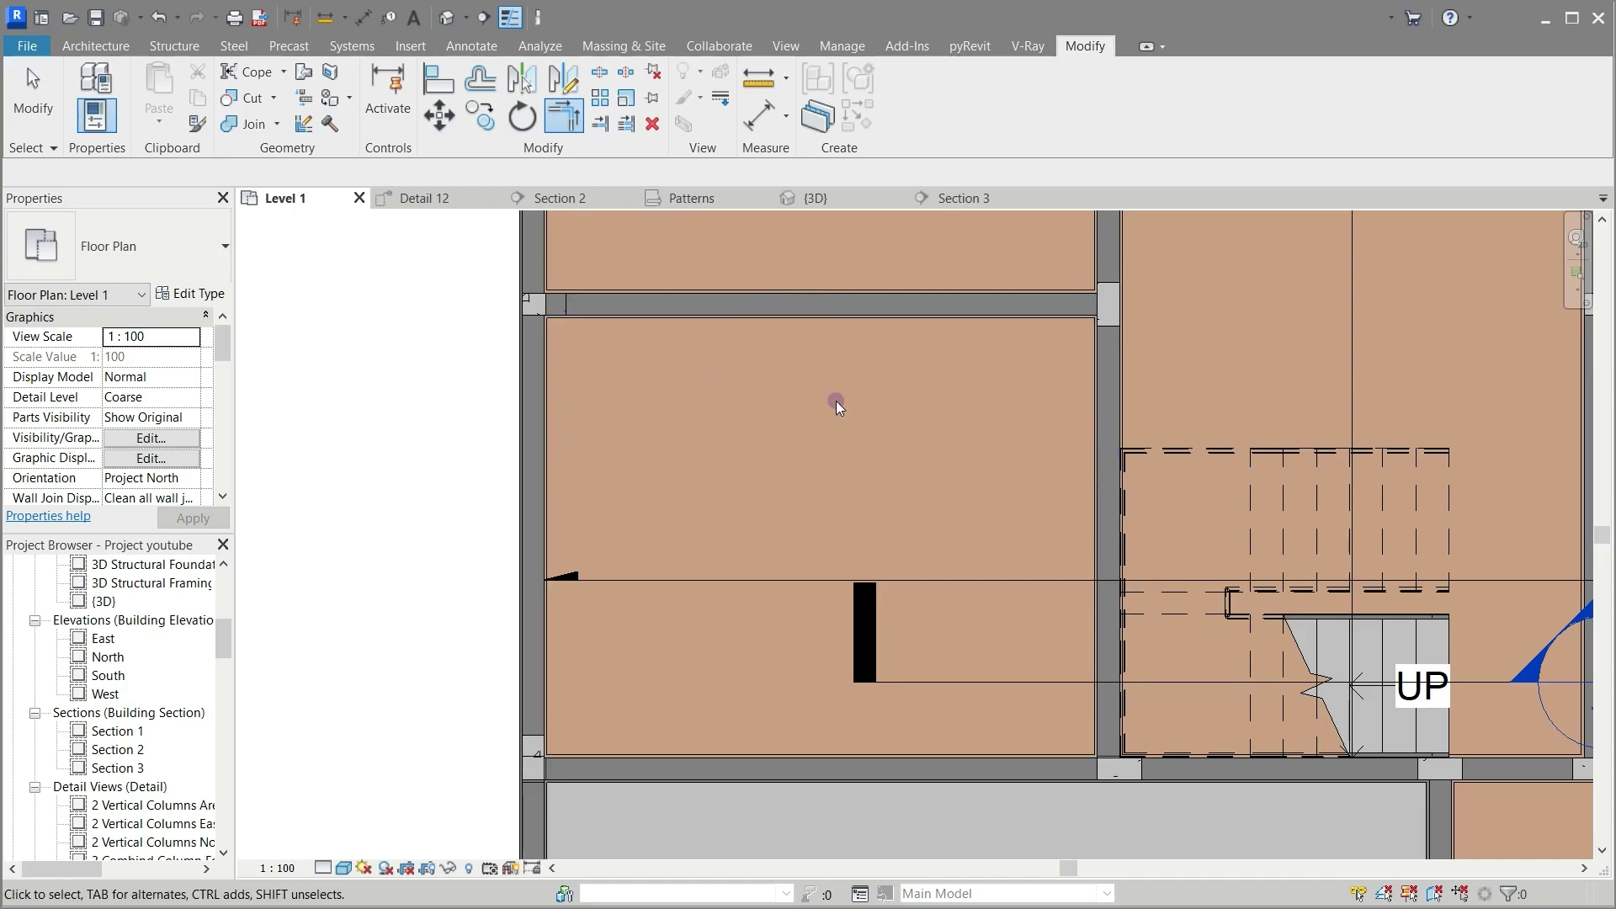
Step: Examine the trimmed Ceramic Wooden Tile walls in the 3D view
key("Escape")
key("Escape")
left_click(807, 200)
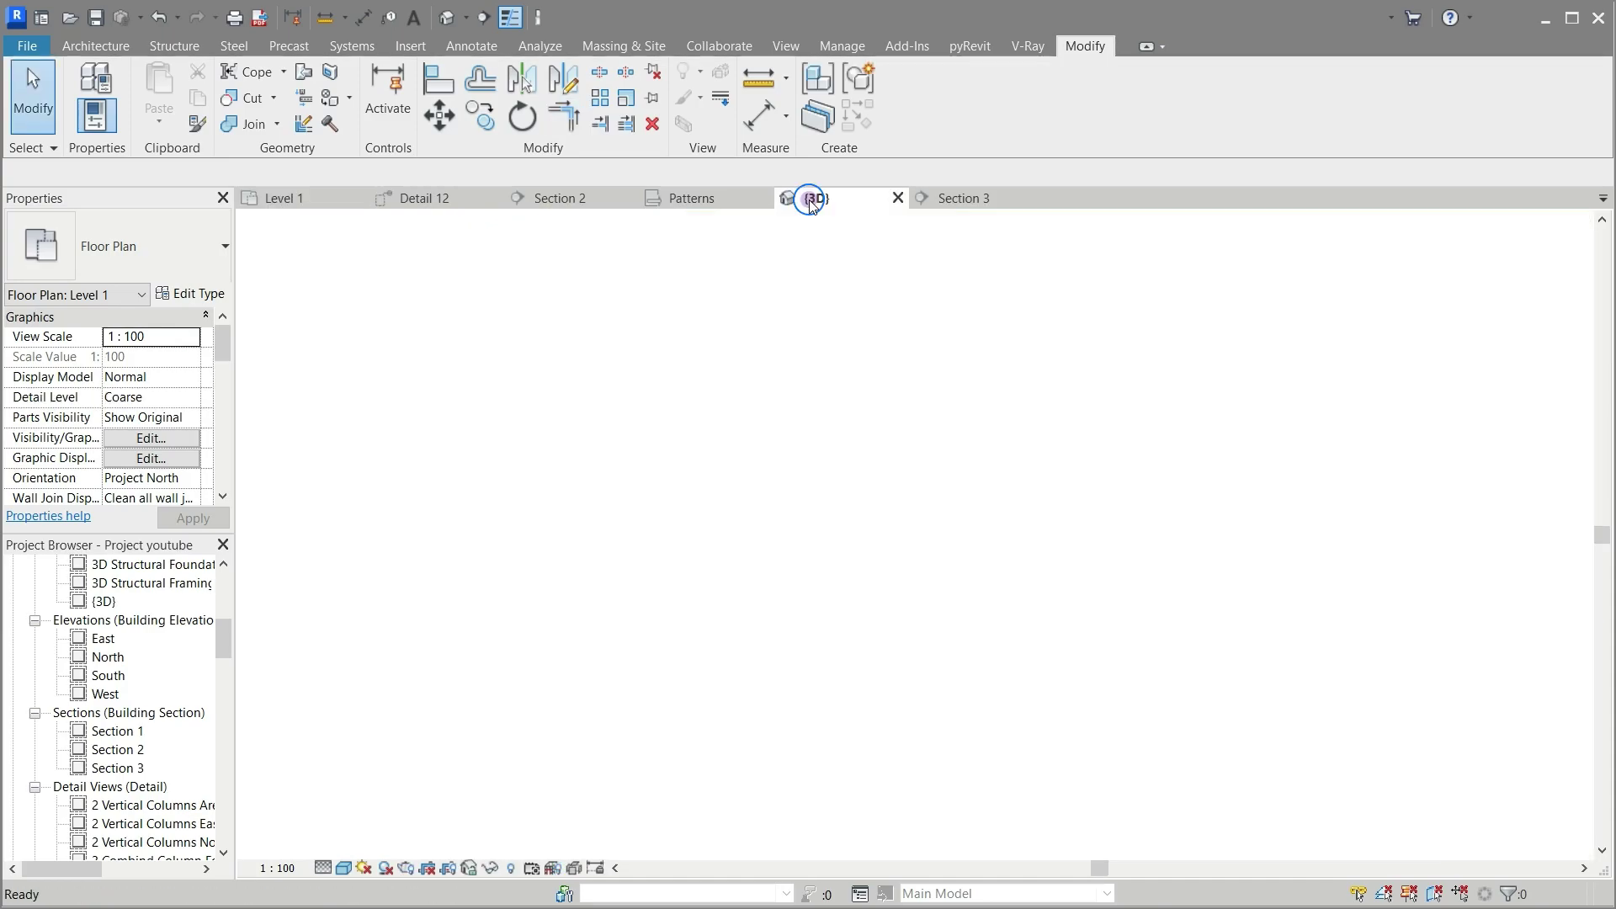
scroll(732, 342, "down", 2)
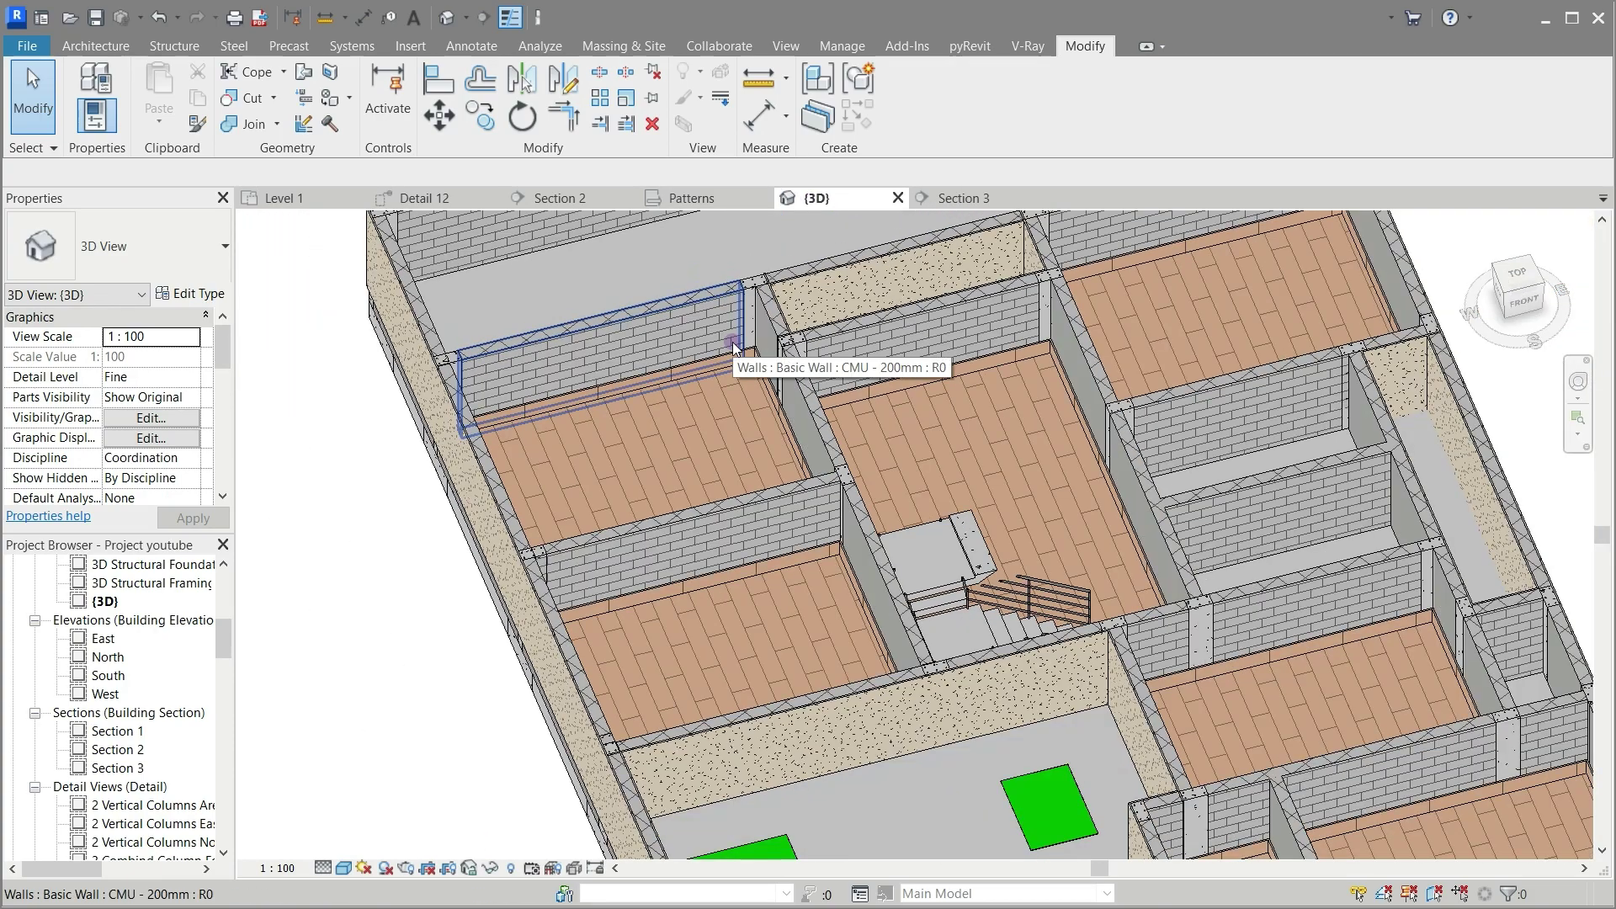
scroll(733, 342, "down", 1)
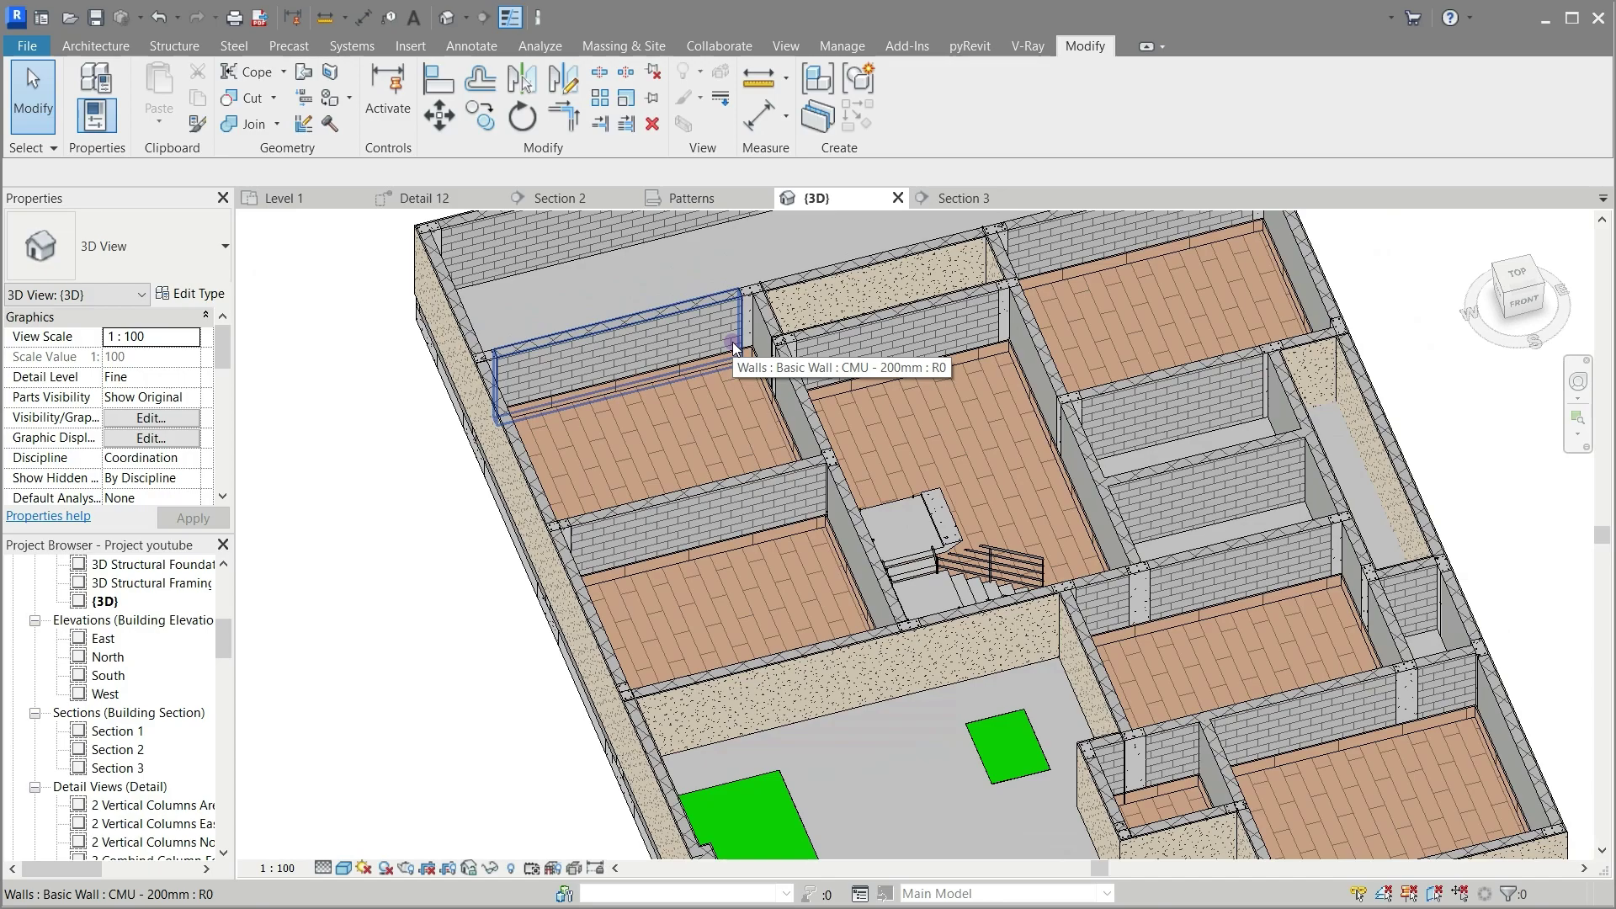
Step: Start a new wall in the Level 1 plan using the Gypsum Plaster - 25mm type
left_click(302, 202)
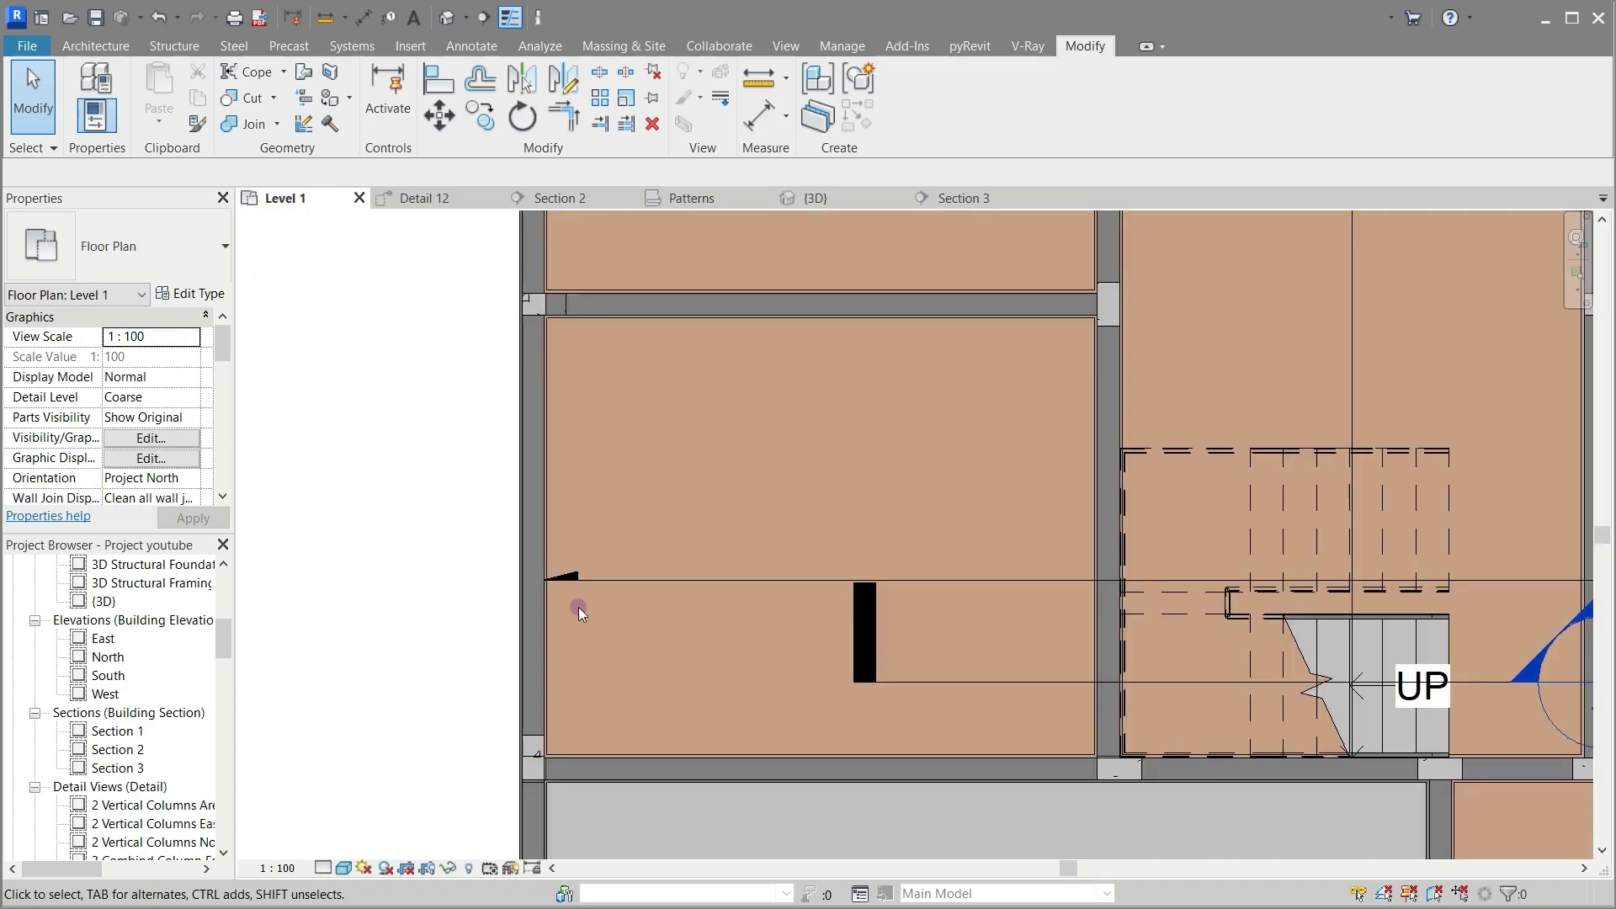
scroll(588, 684, "down", 4)
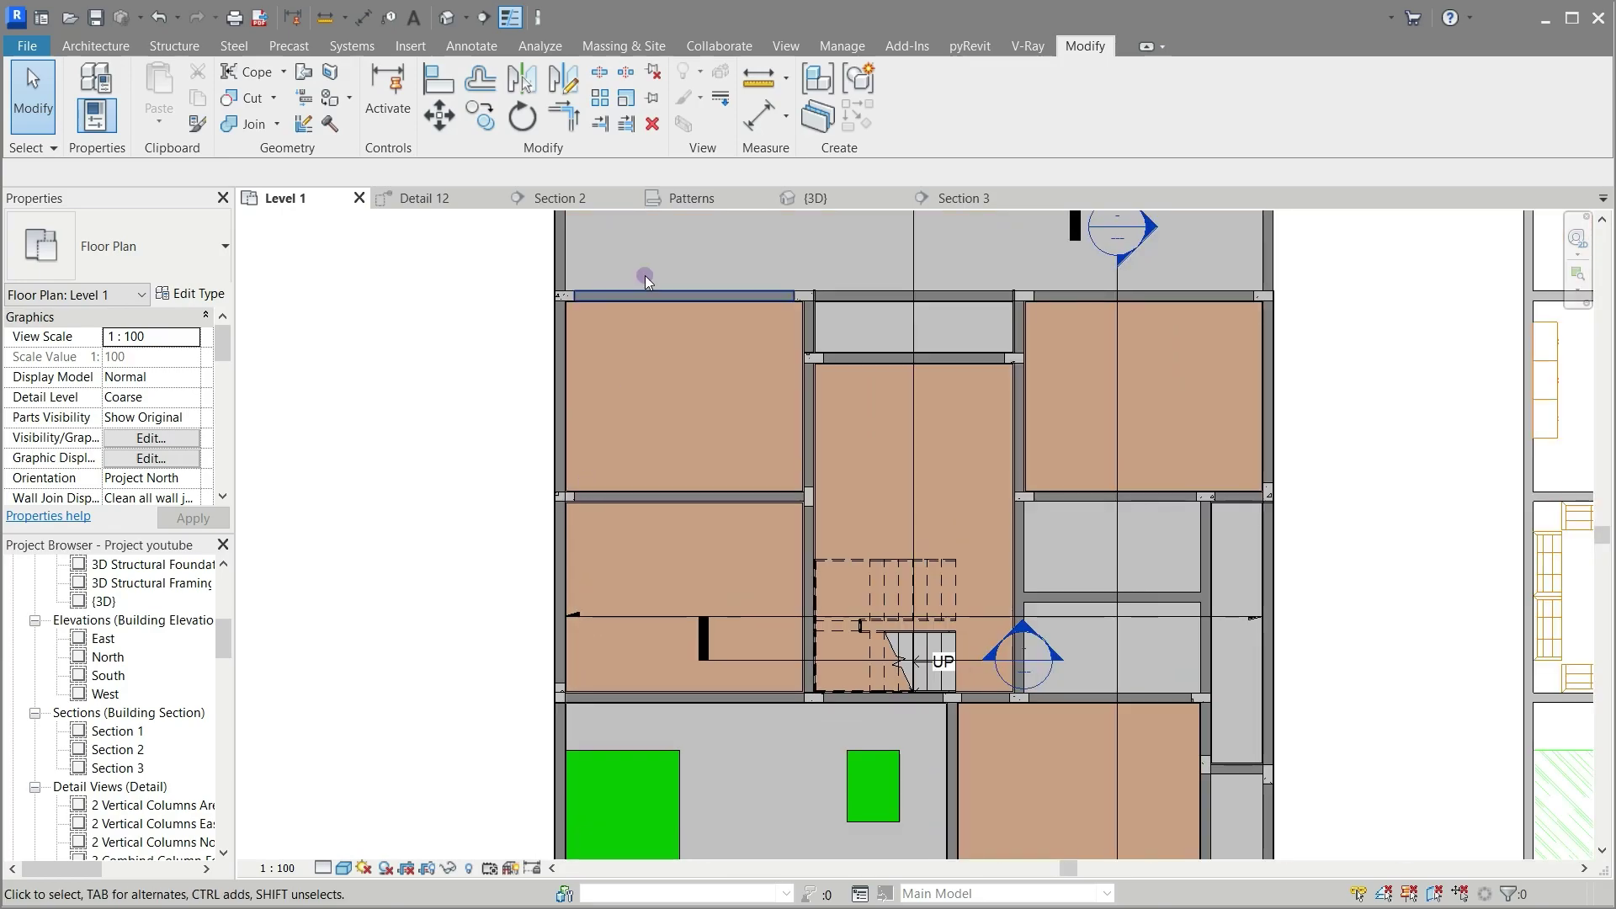
scroll(643, 252, "up", 5)
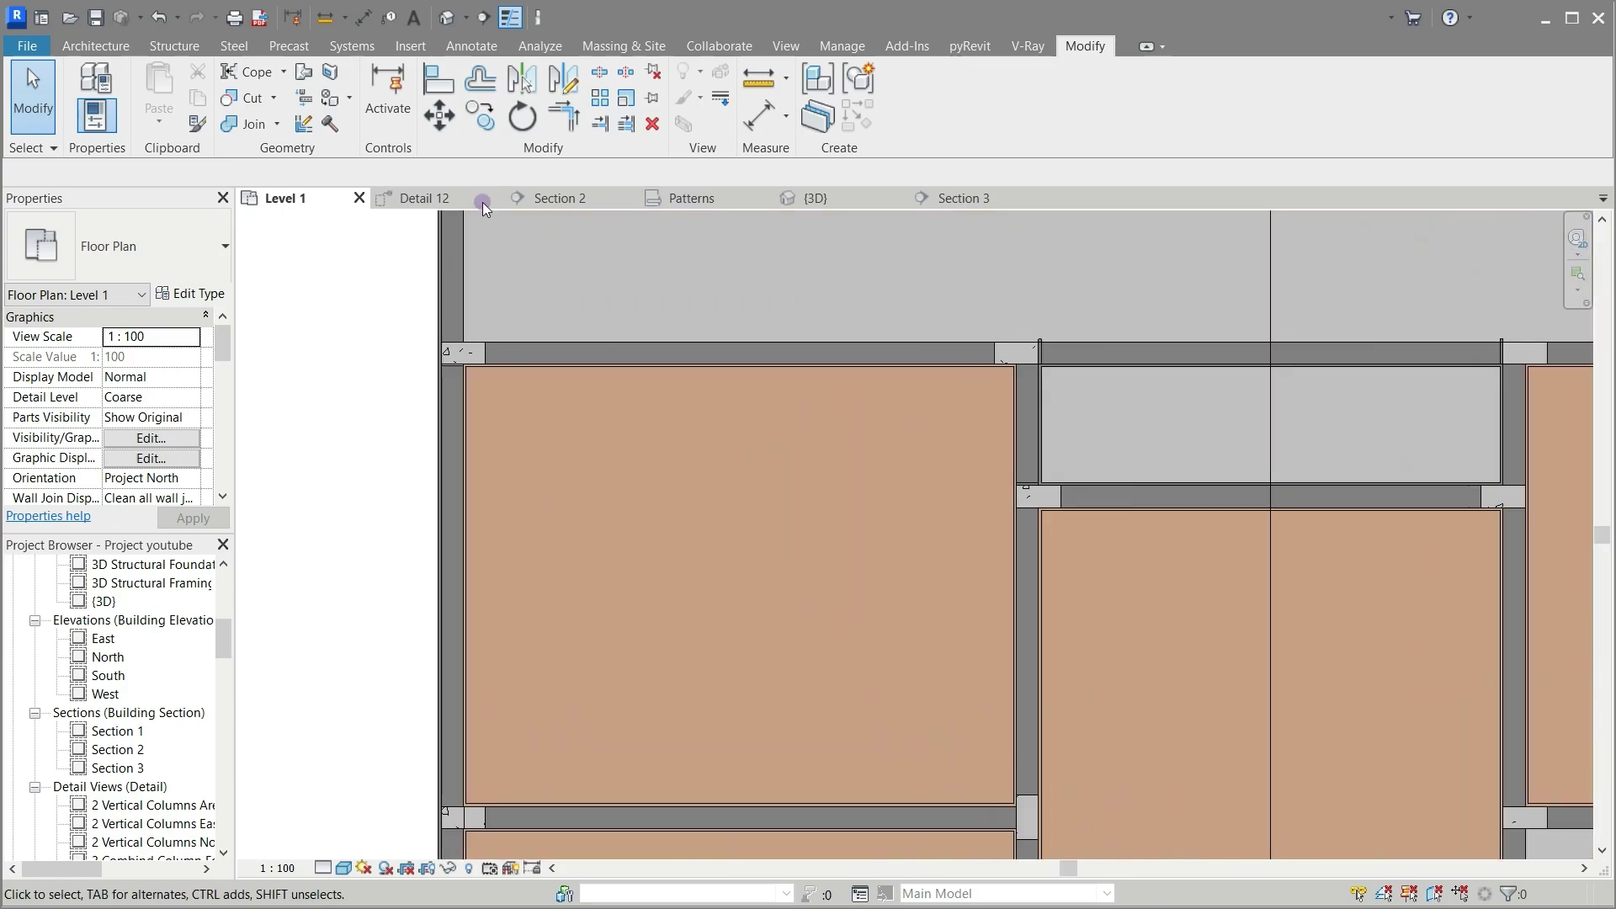
left_click(105, 45)
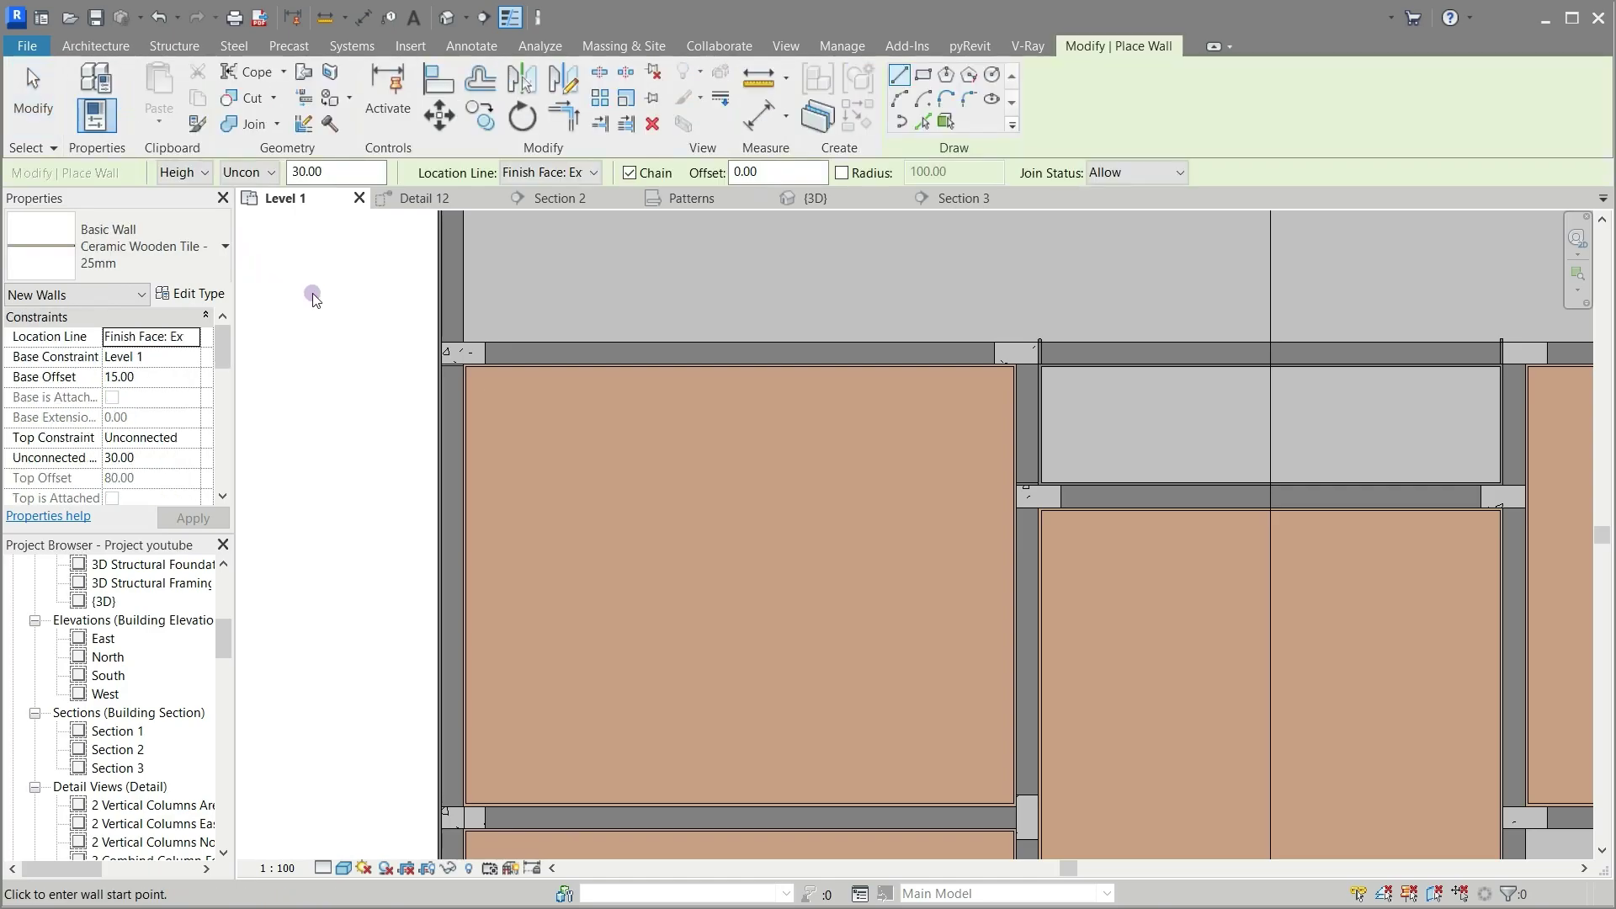
left_click(218, 253)
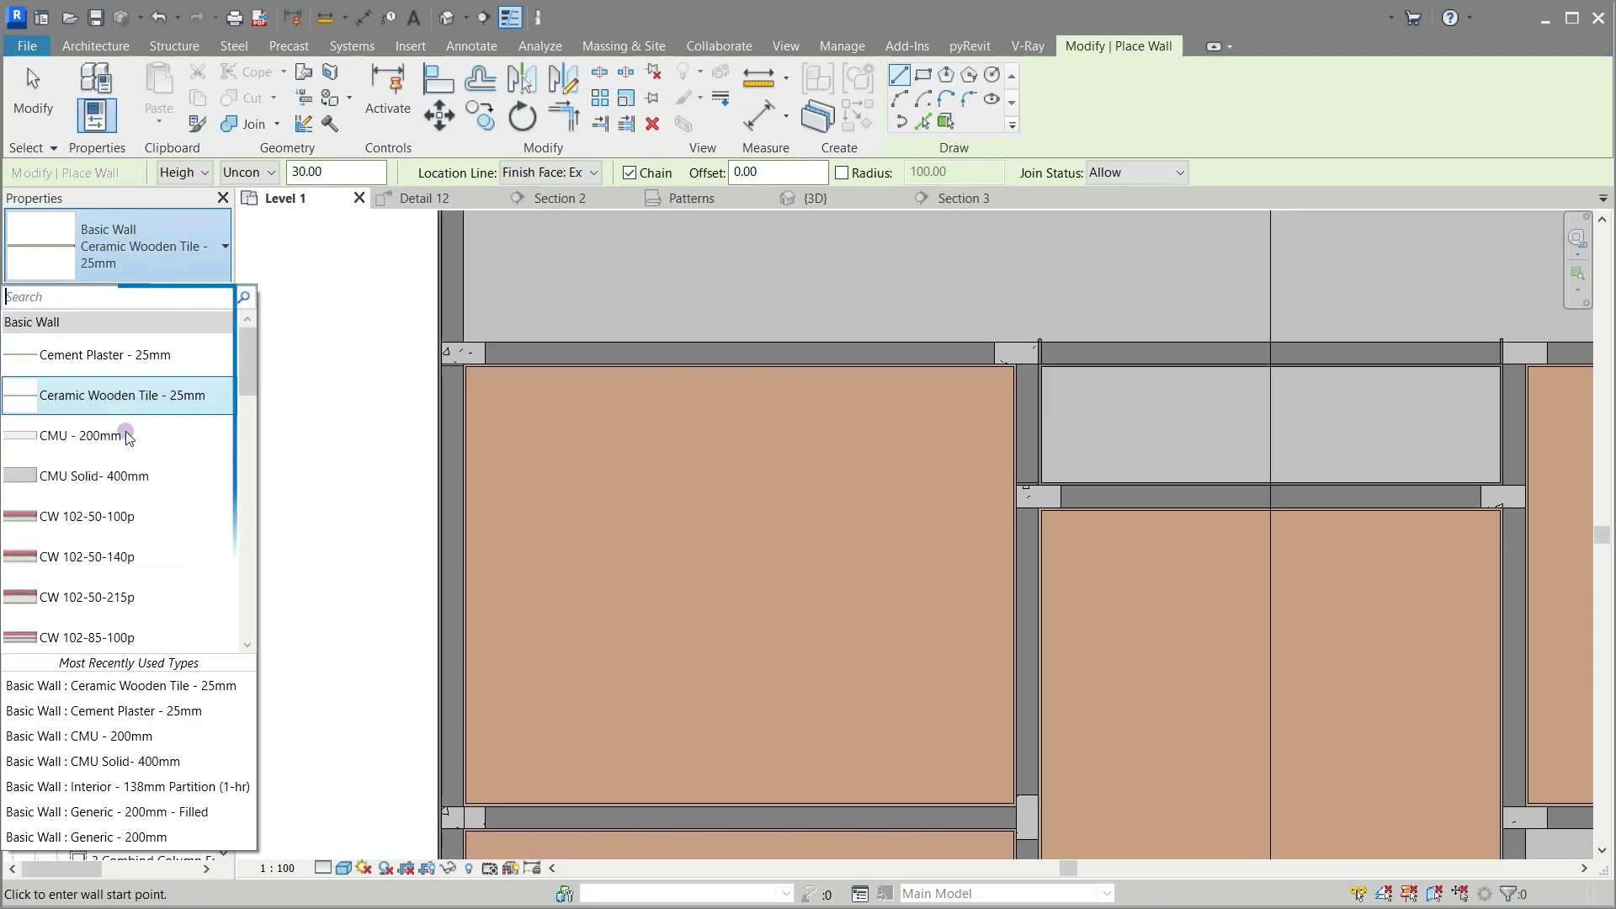
scroll(154, 450, "down", 4)
mouse_move(155, 453)
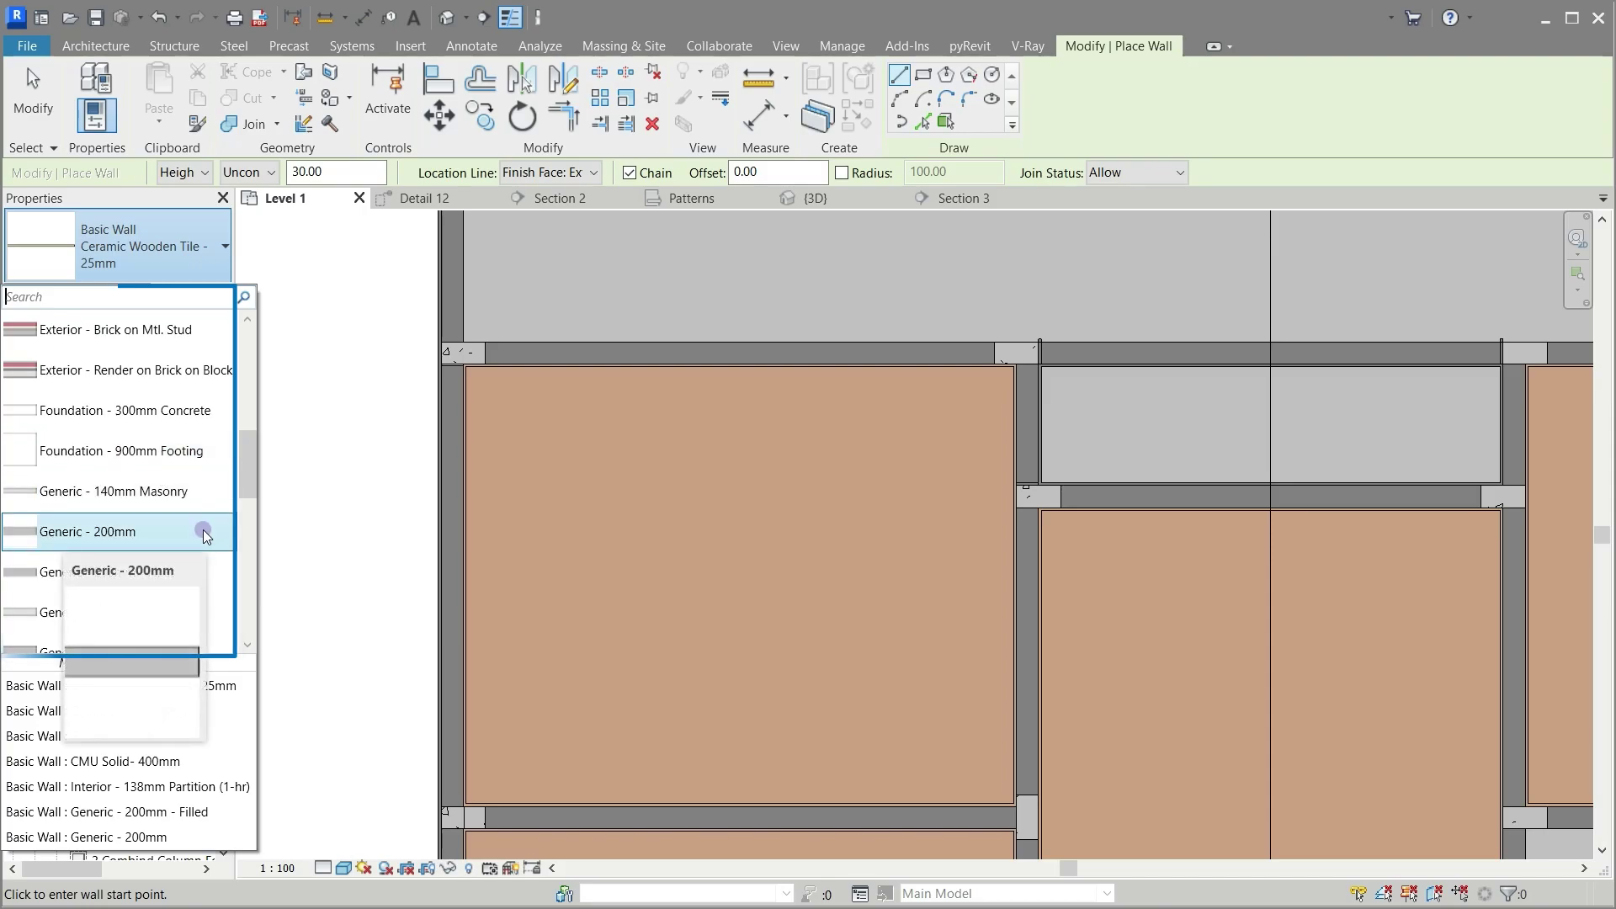
scroll(204, 528, "down", 1)
scroll(204, 529, "down", 2)
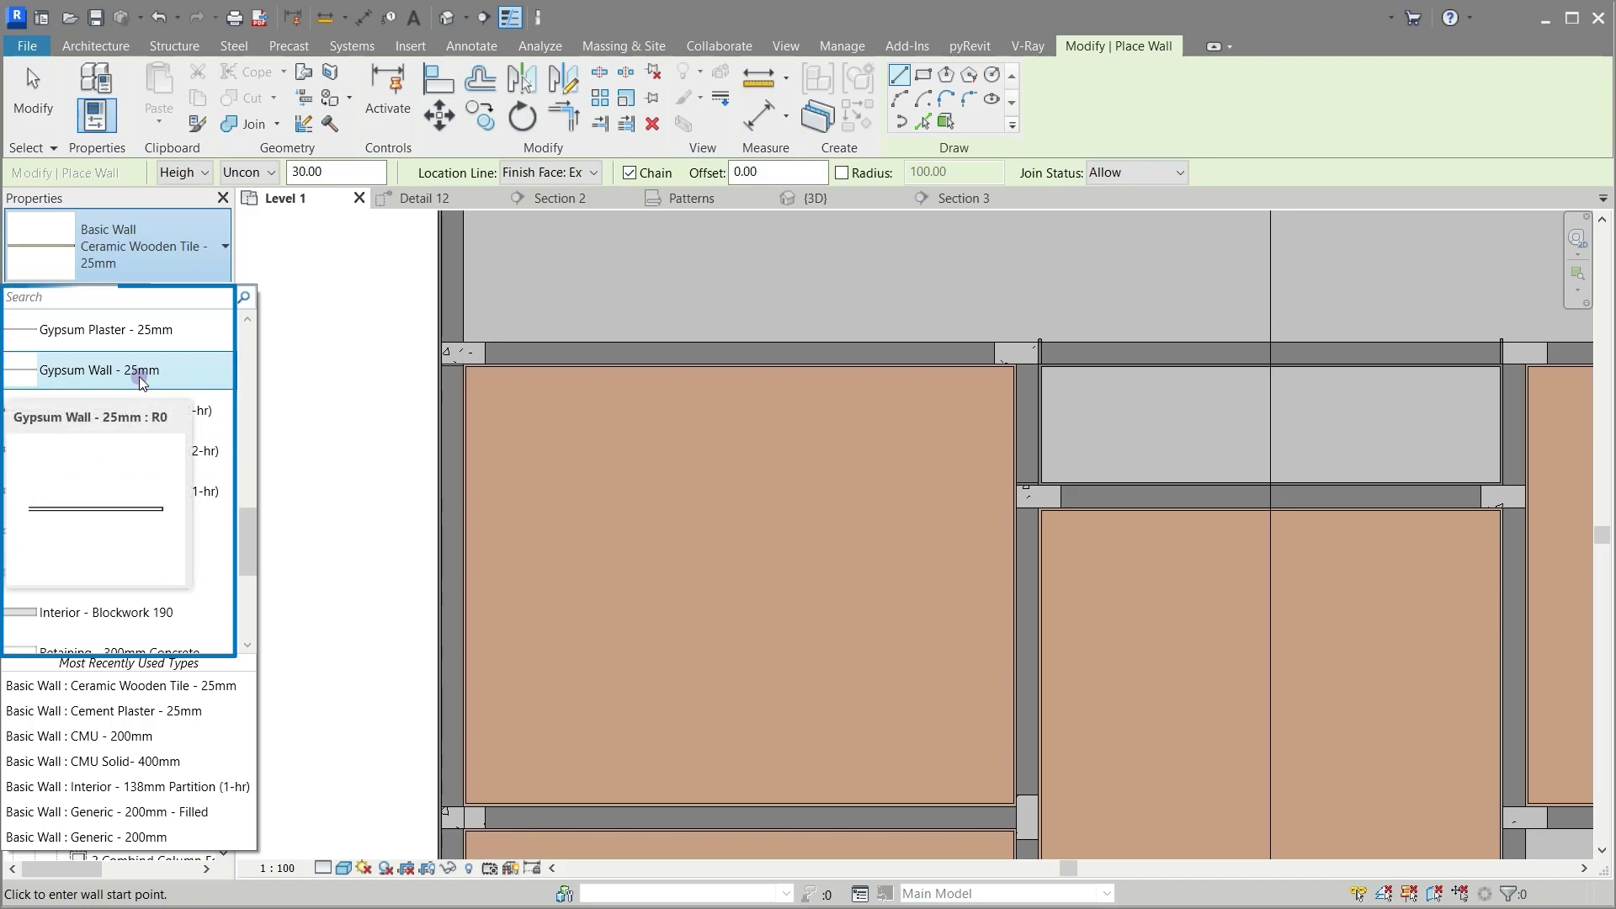
left_click(143, 329)
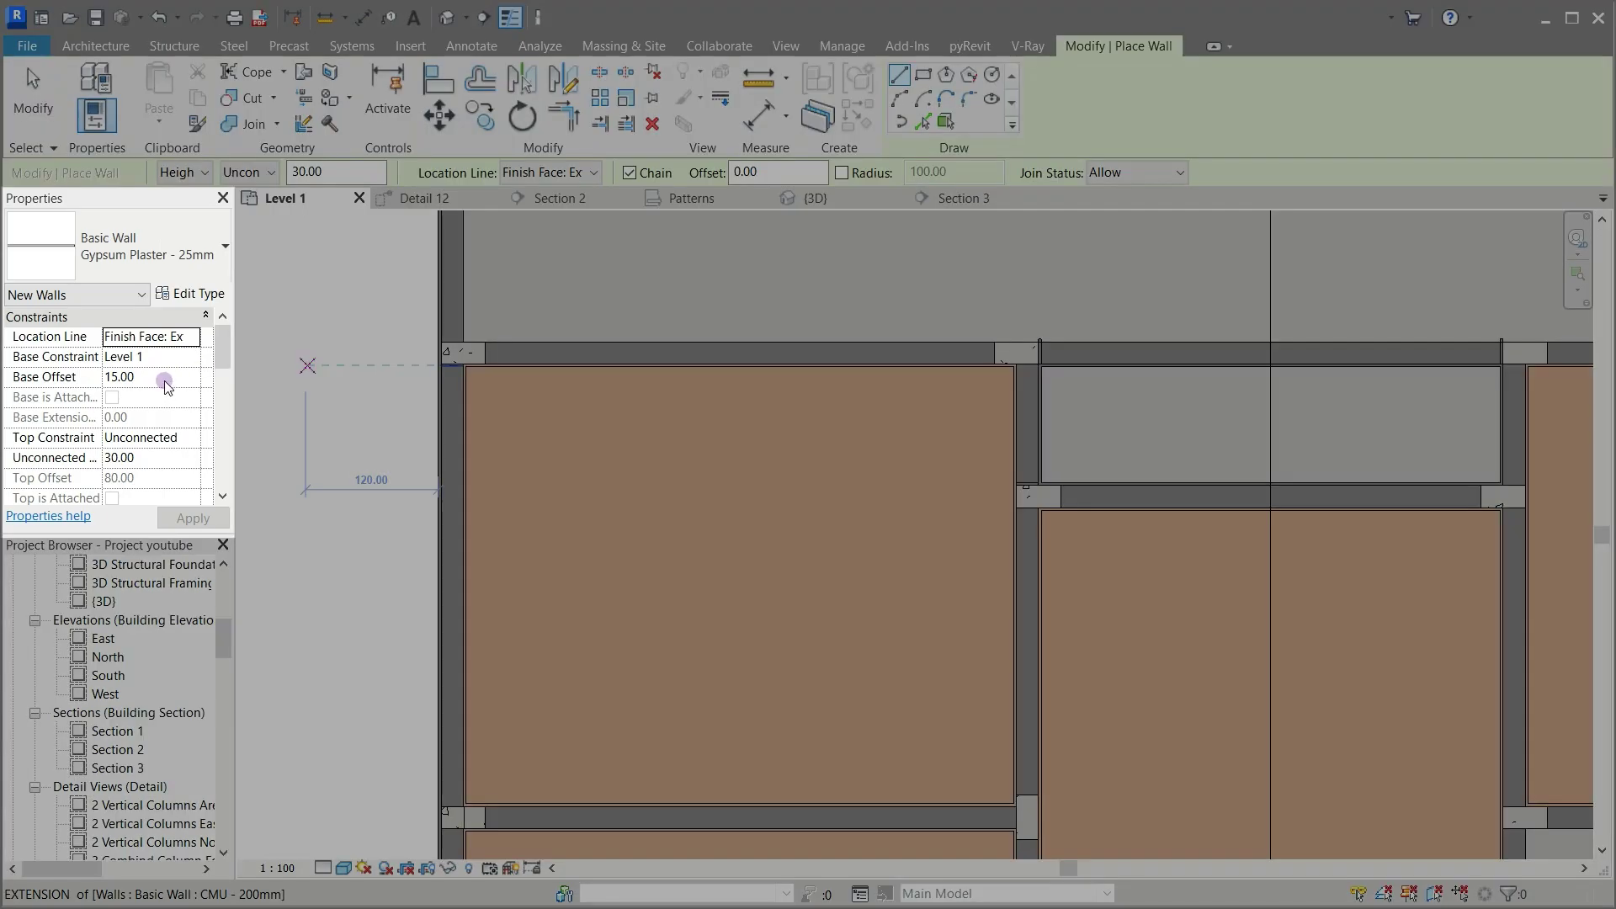
Step: Set the new wall's base offset to 45 and its top constraint to Up to level: Level 2
left_click(111, 376)
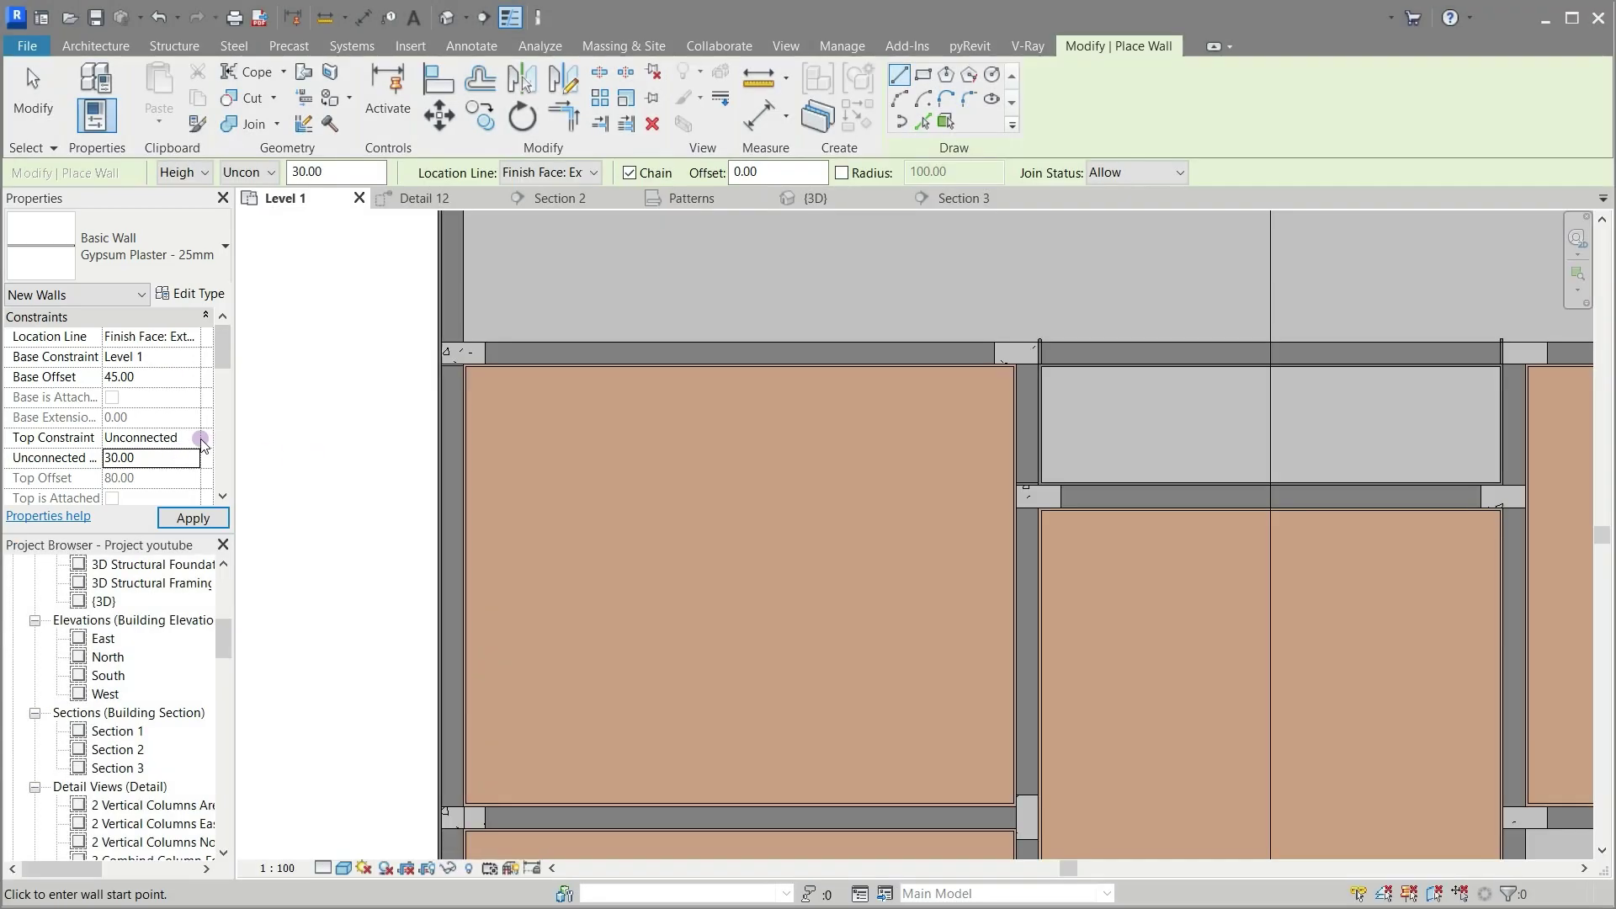
left_click(193, 438)
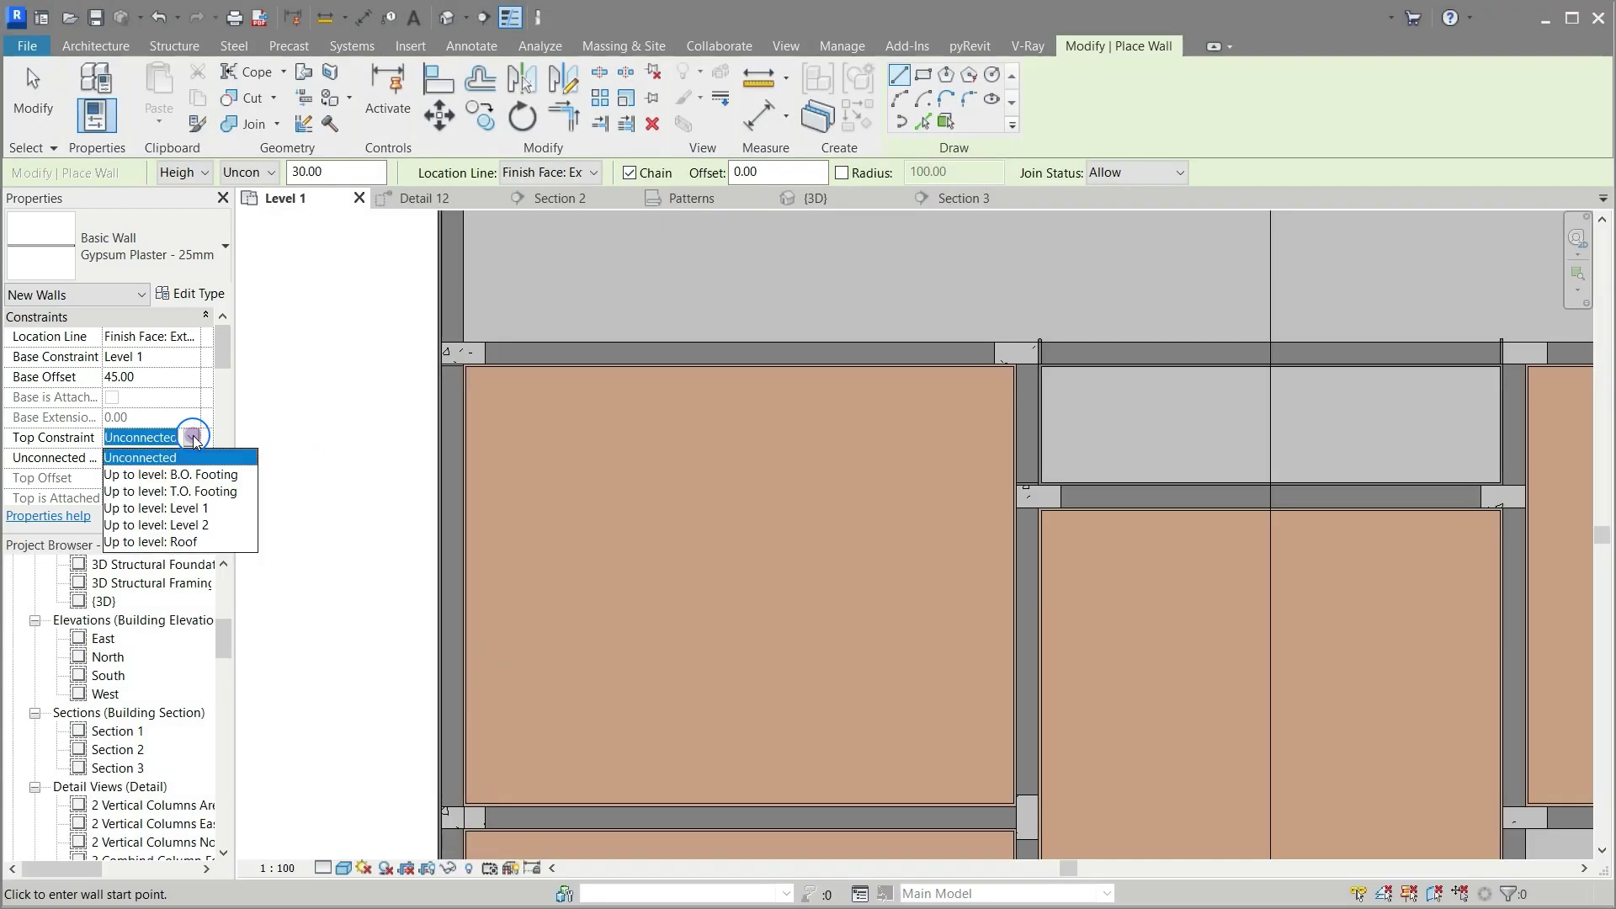
left_click(173, 525)
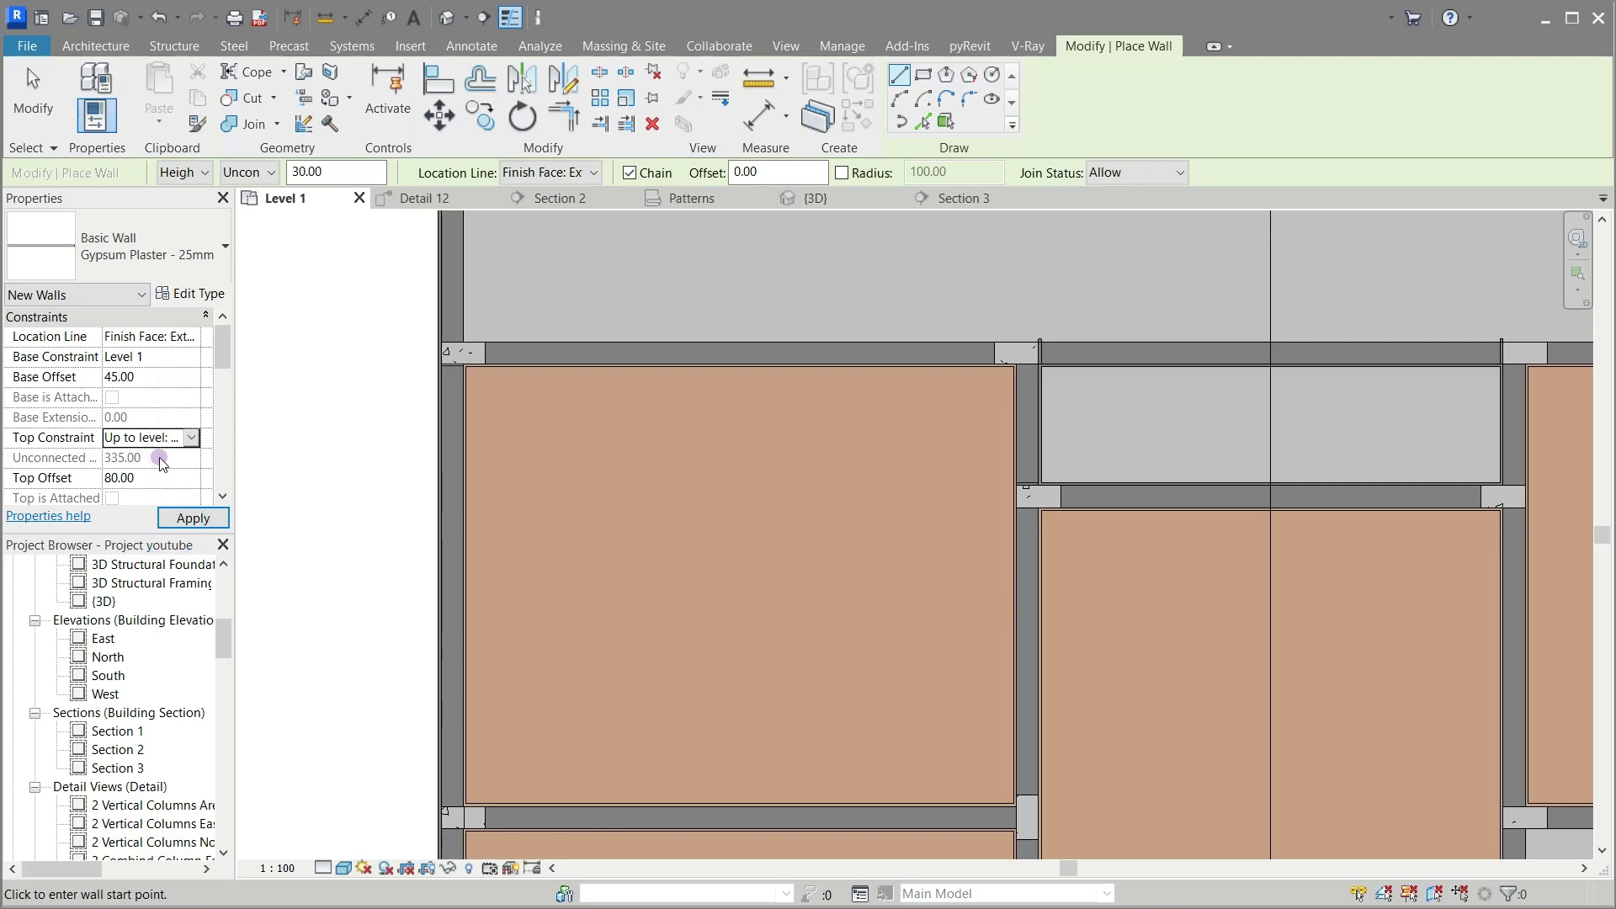
left_click(193, 438)
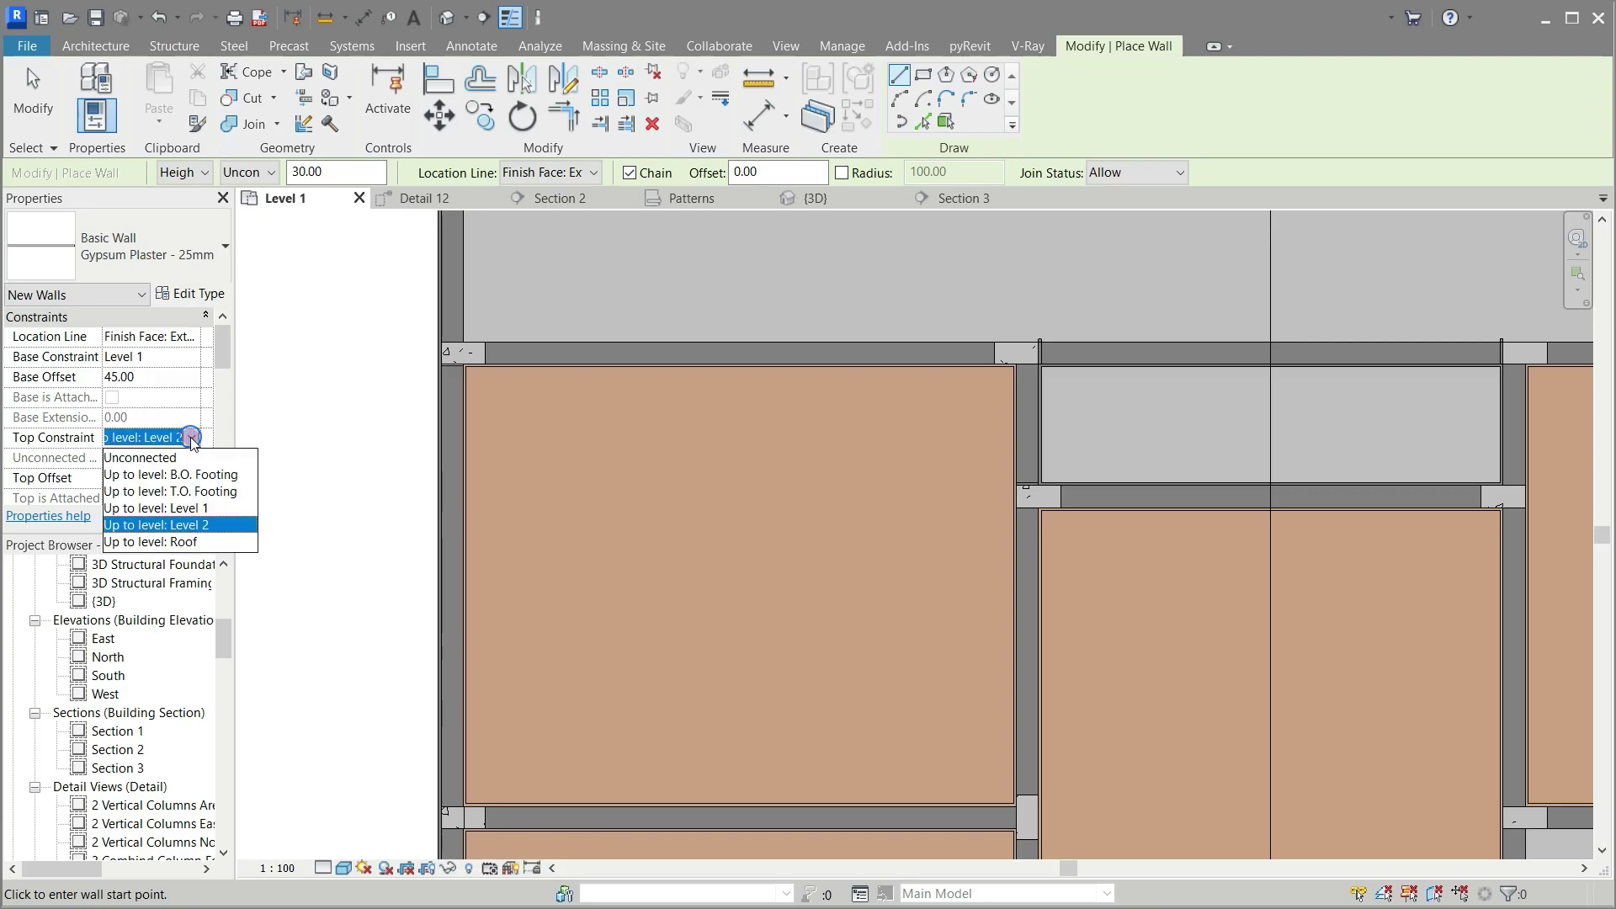
left_click(191, 437)
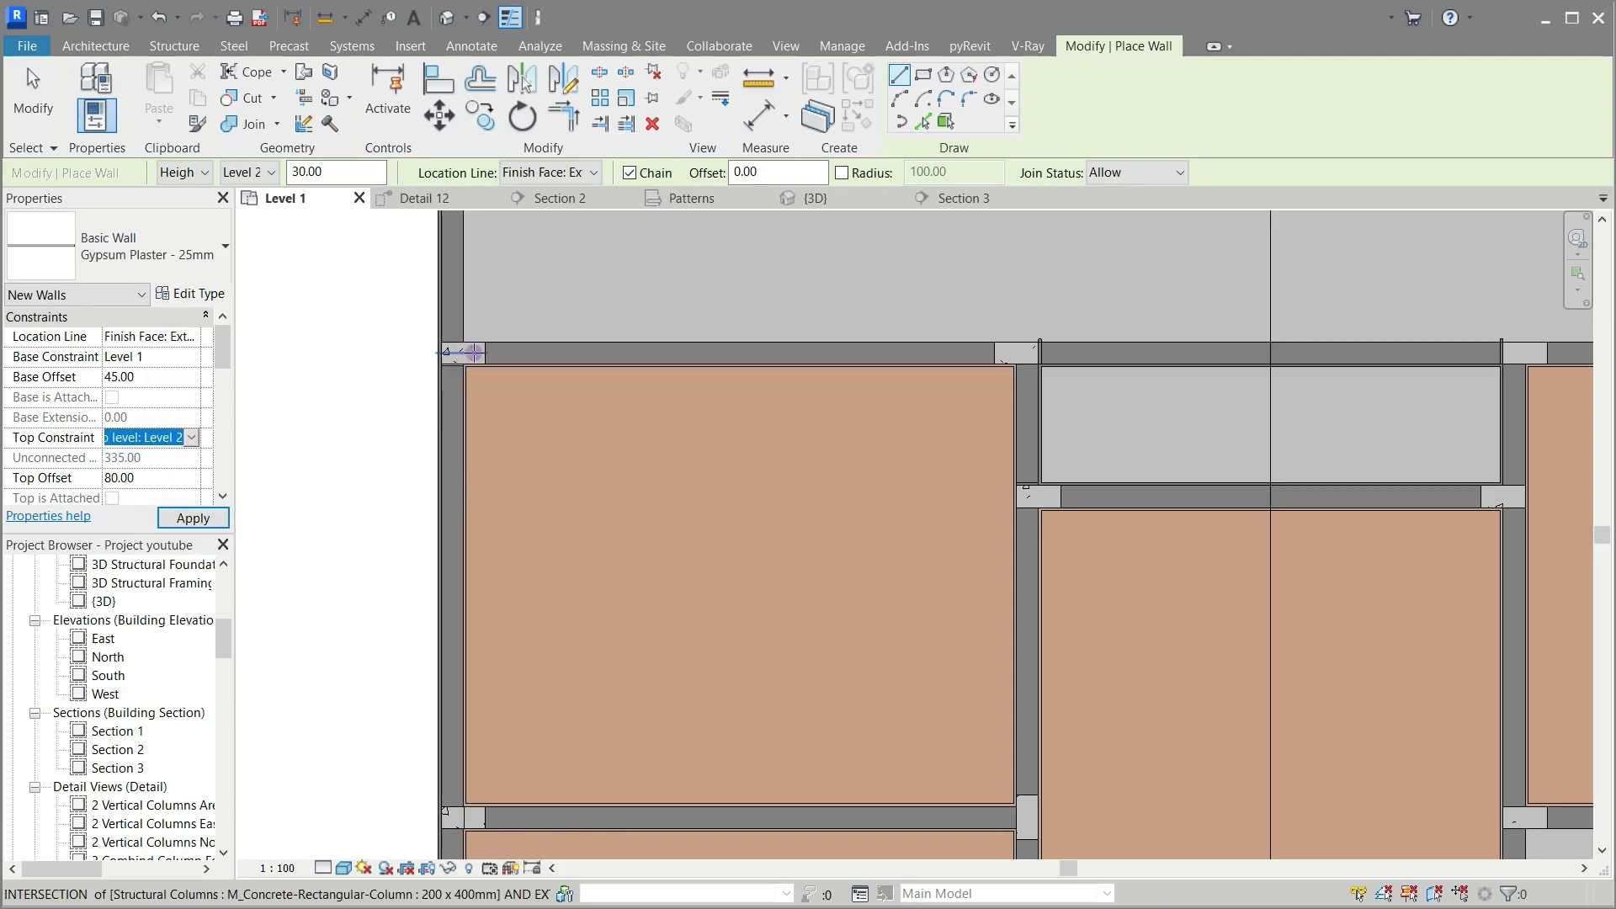
Step: Draw a plaster wall segment about 122 long against the north wall of the room northwest of the stairs, and check it in 3D
scroll(484, 364, "up", 3)
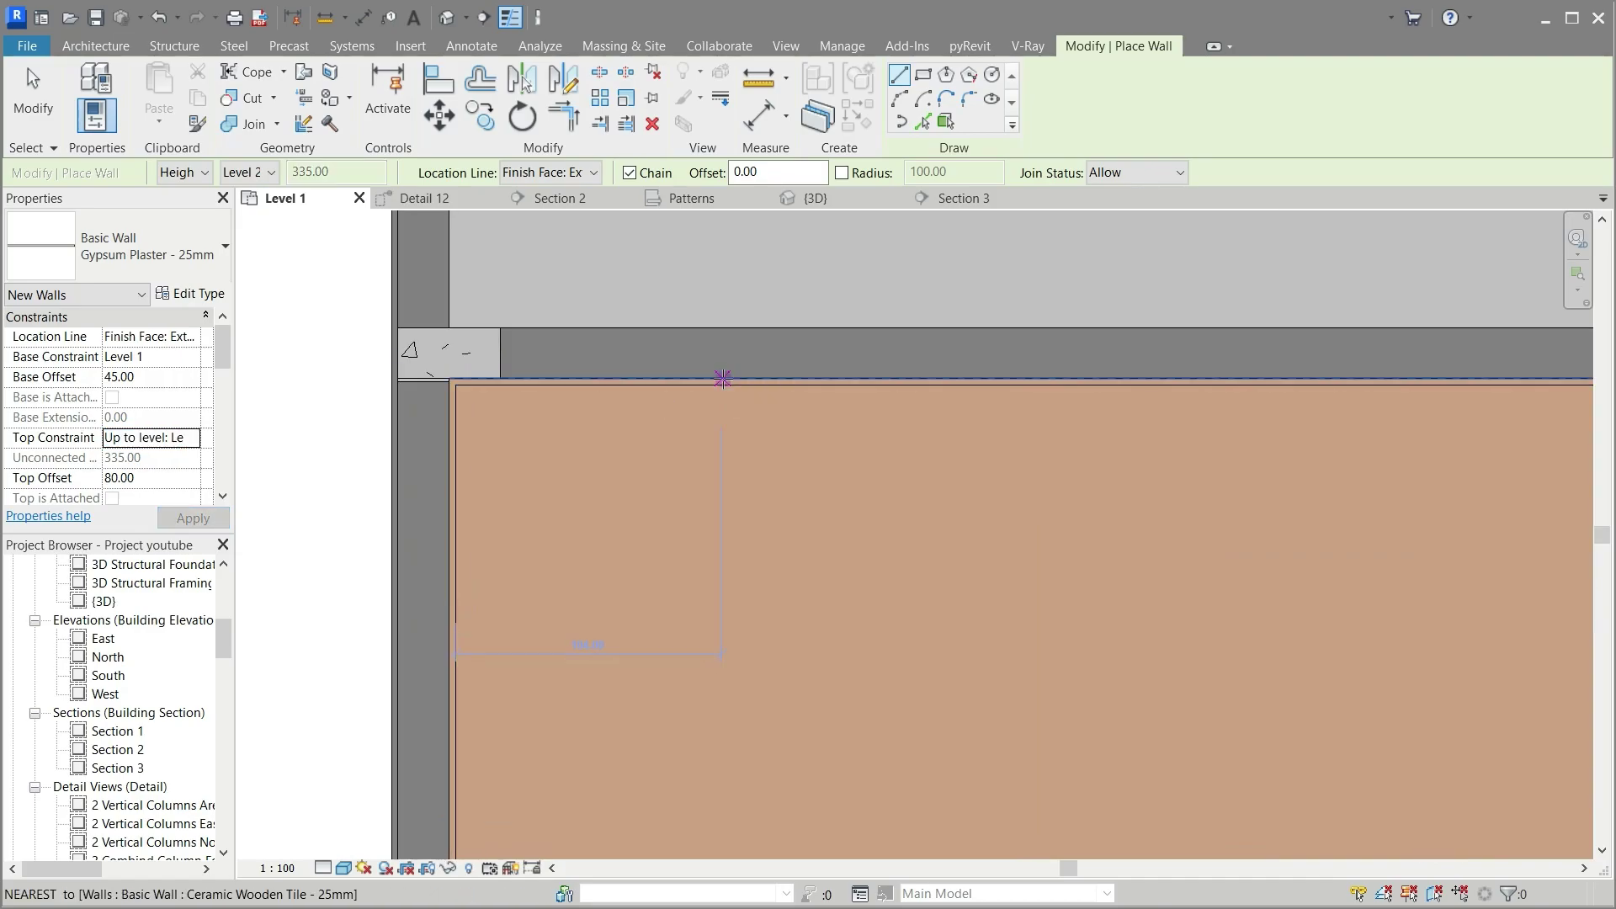
left_click(723, 379)
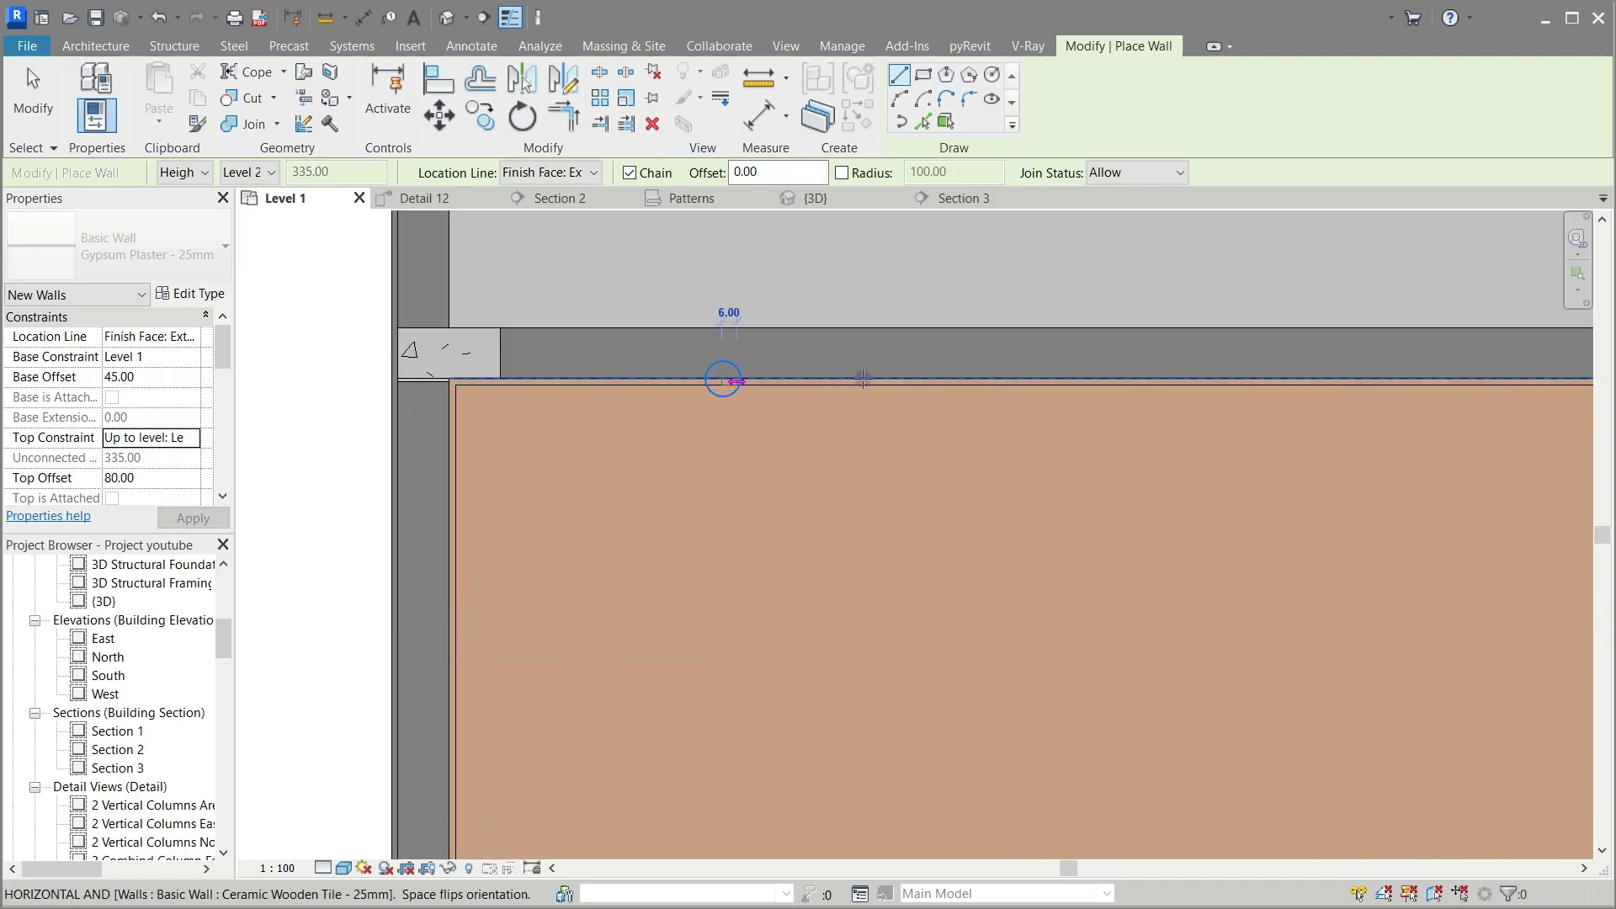
left_click(1034, 379)
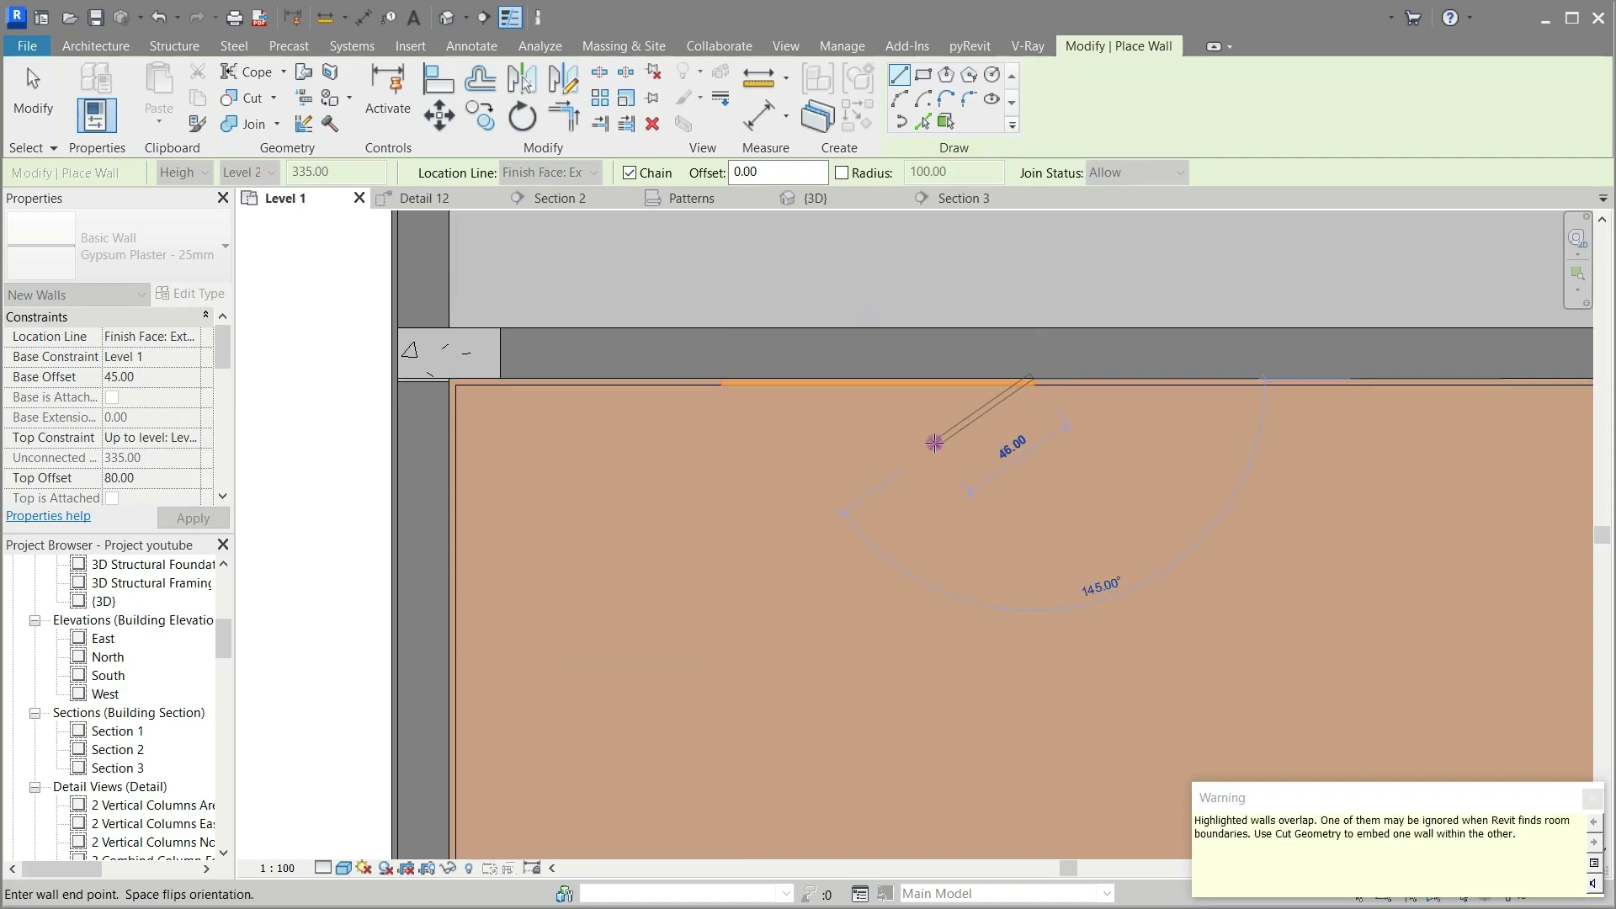
key("Escape")
key("Escape")
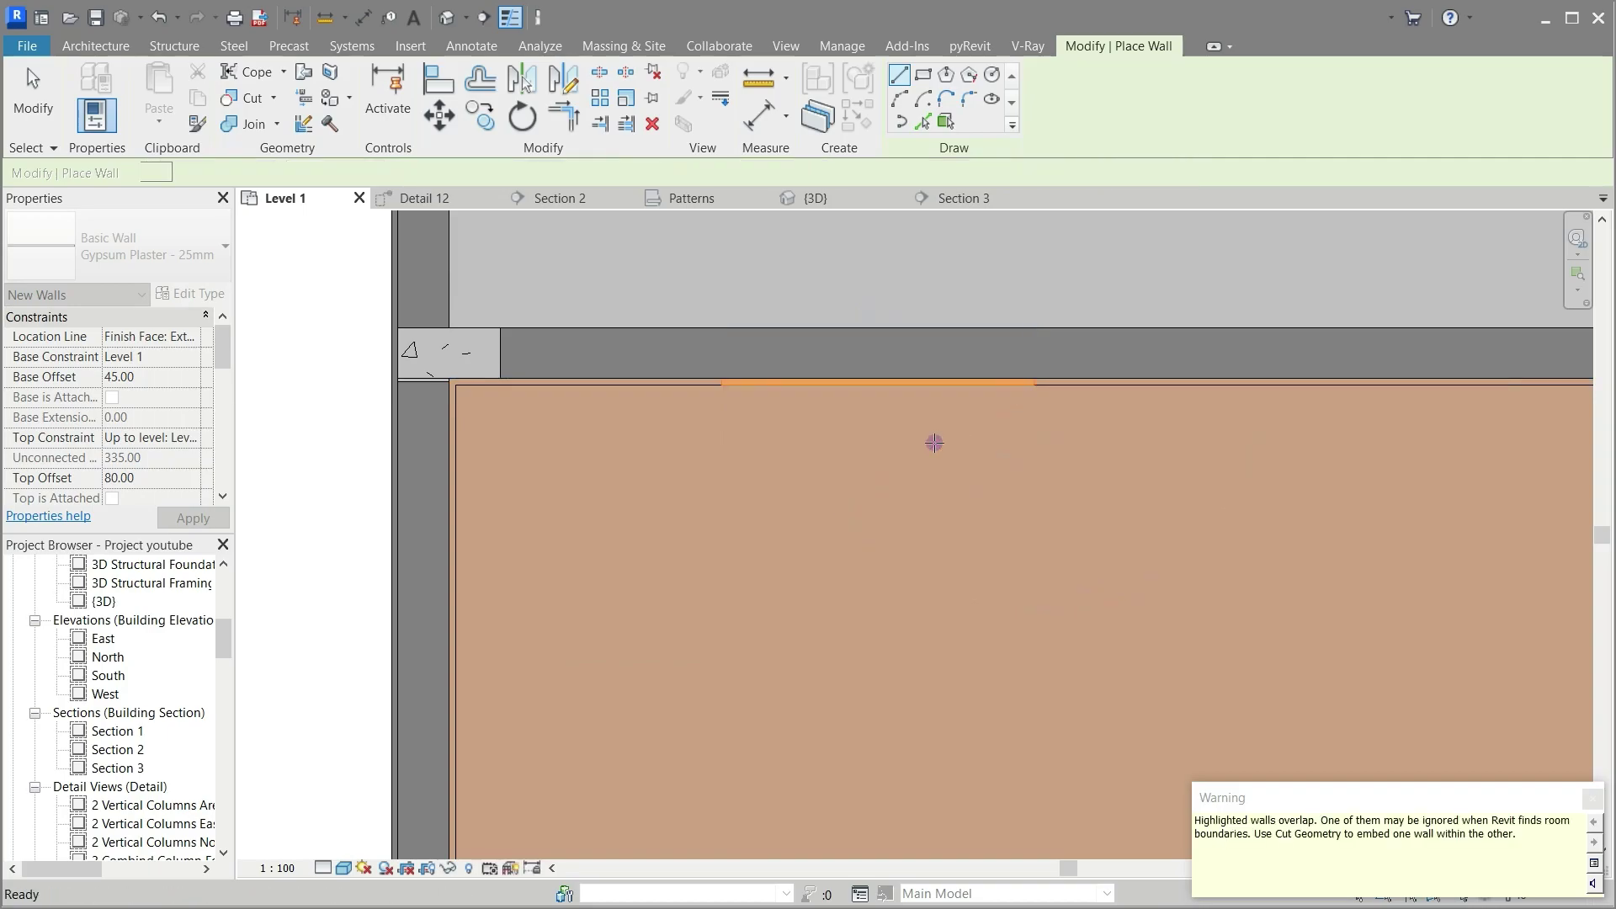
left_click(806, 196)
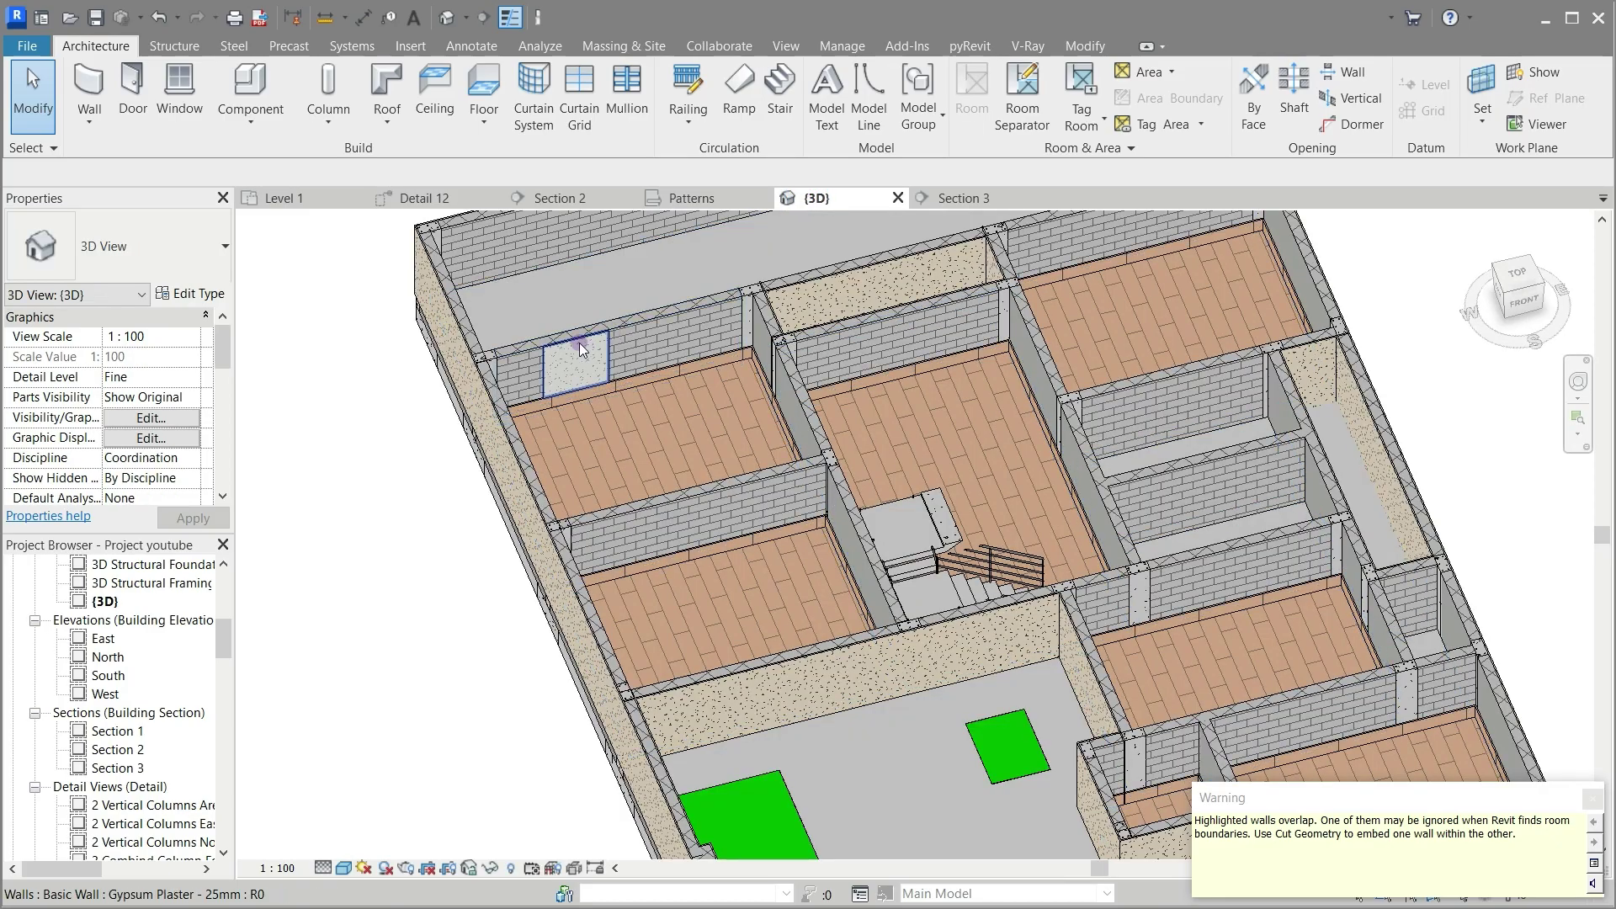
scroll(579, 342, "up", 6)
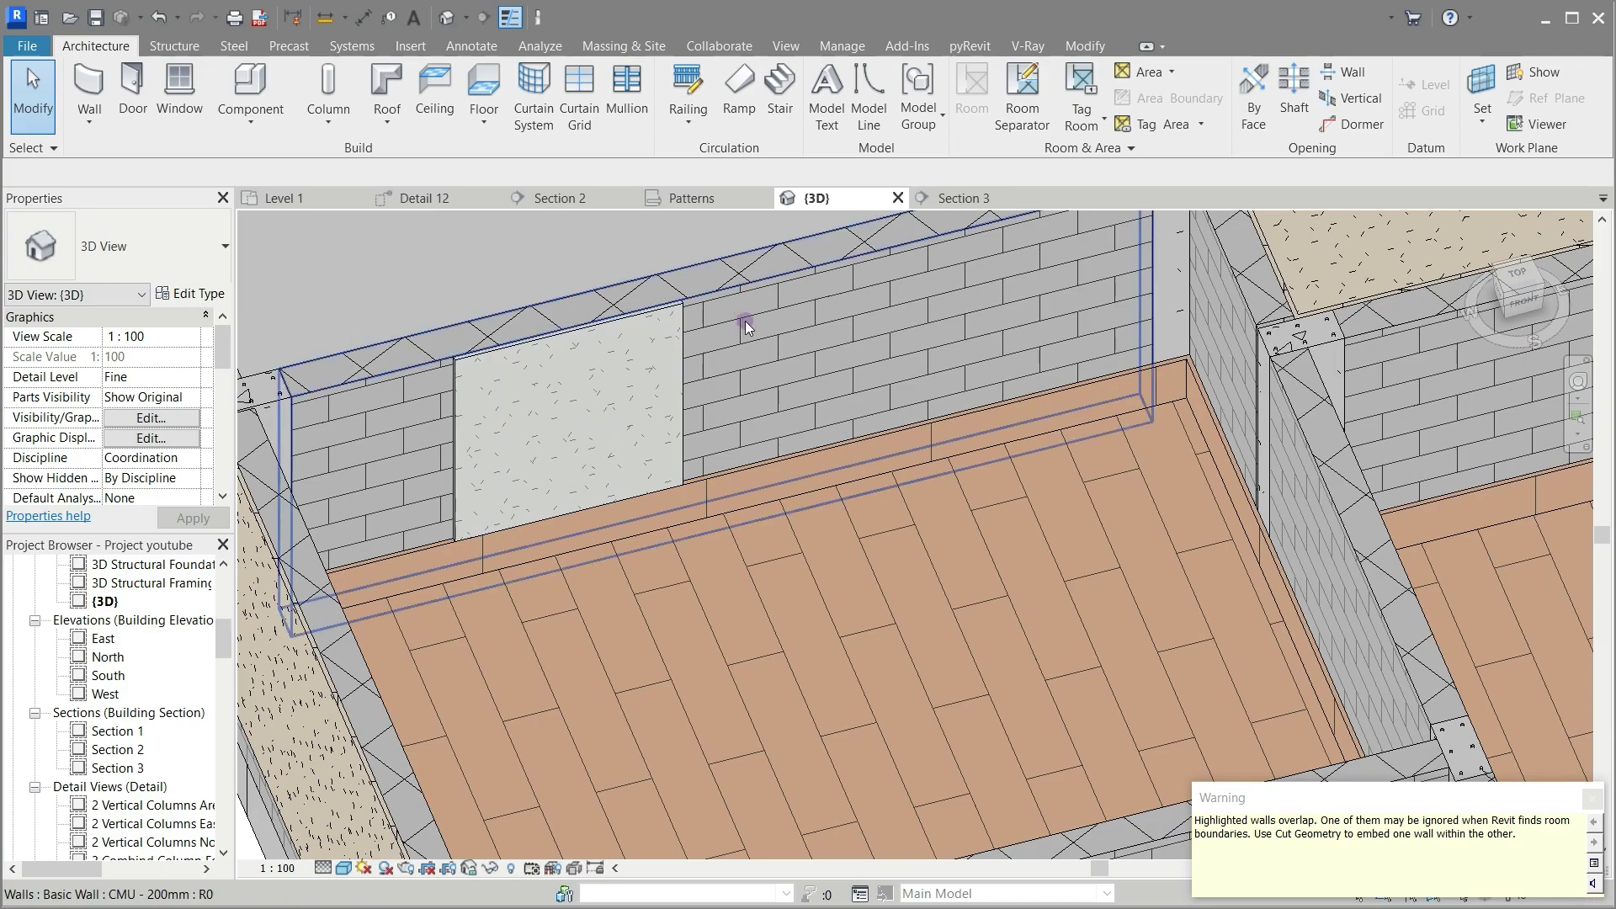
Step: Set the Walls Filter rule to type name equals Ceramic Wooden Tile - 25mm and enable the filter to hide those walls in Level 1
left_click(304, 202)
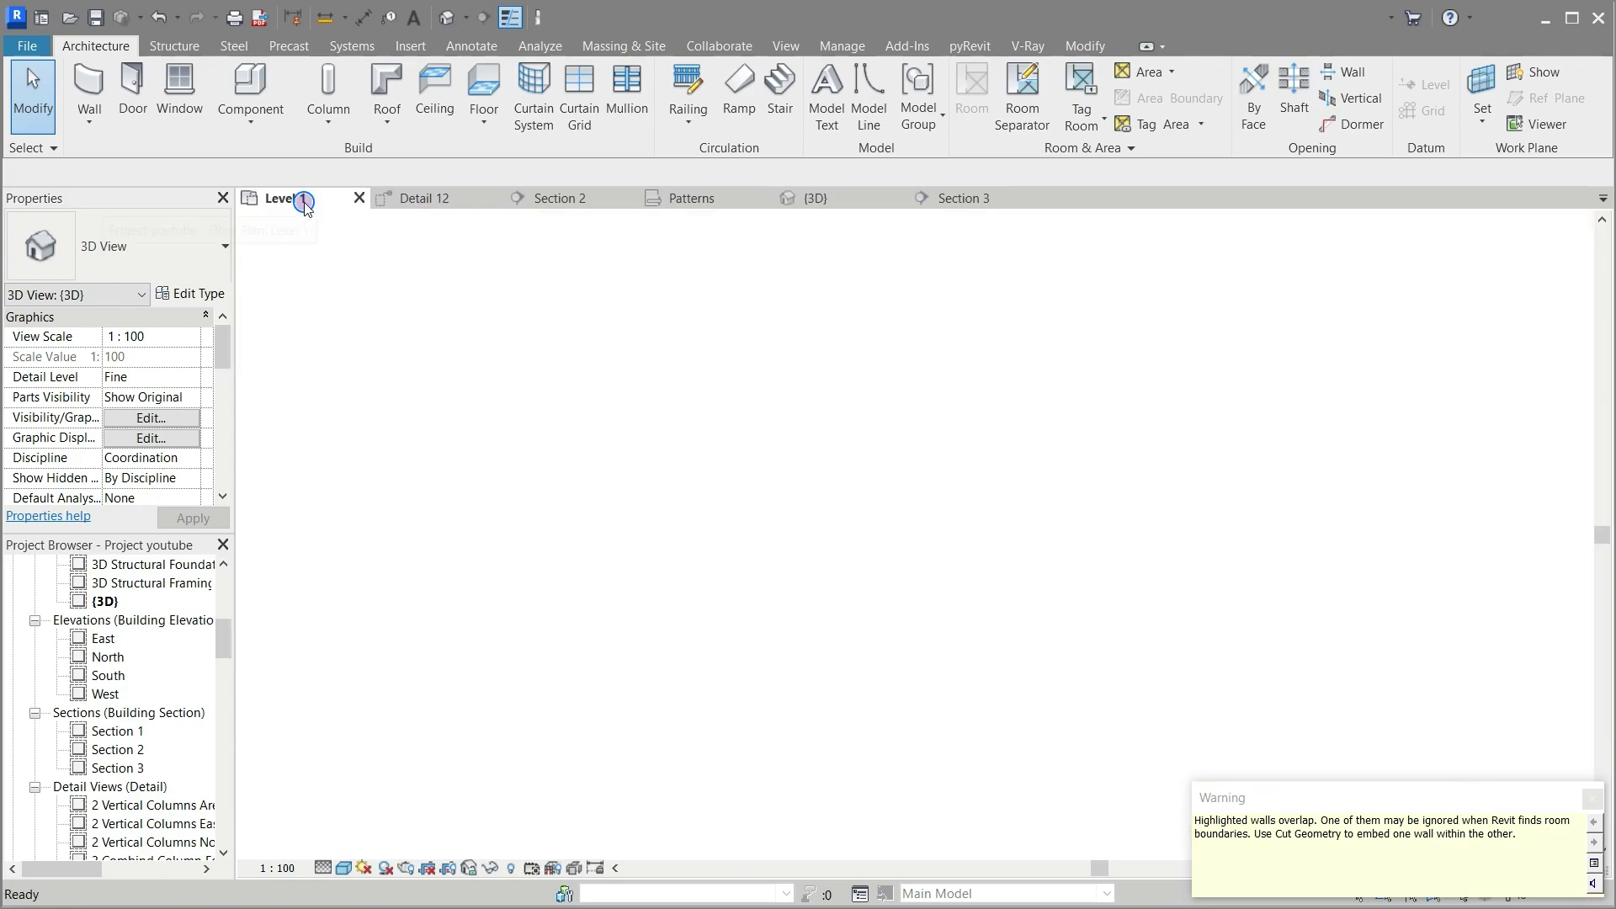
scroll(845, 456, "down", 5)
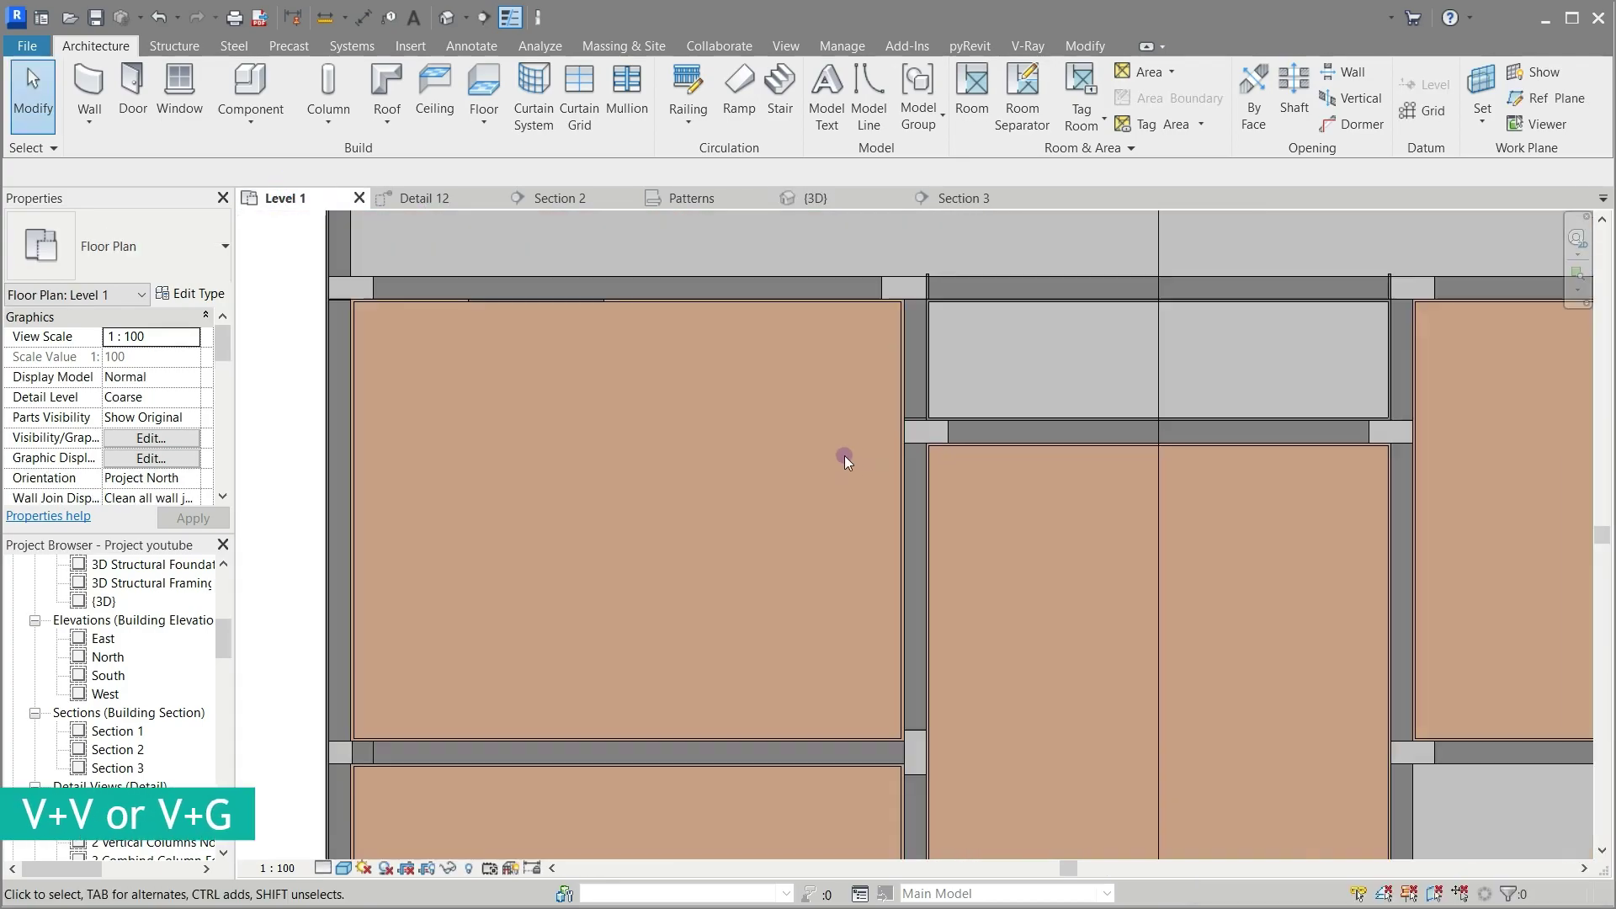
key("v")
key("v")
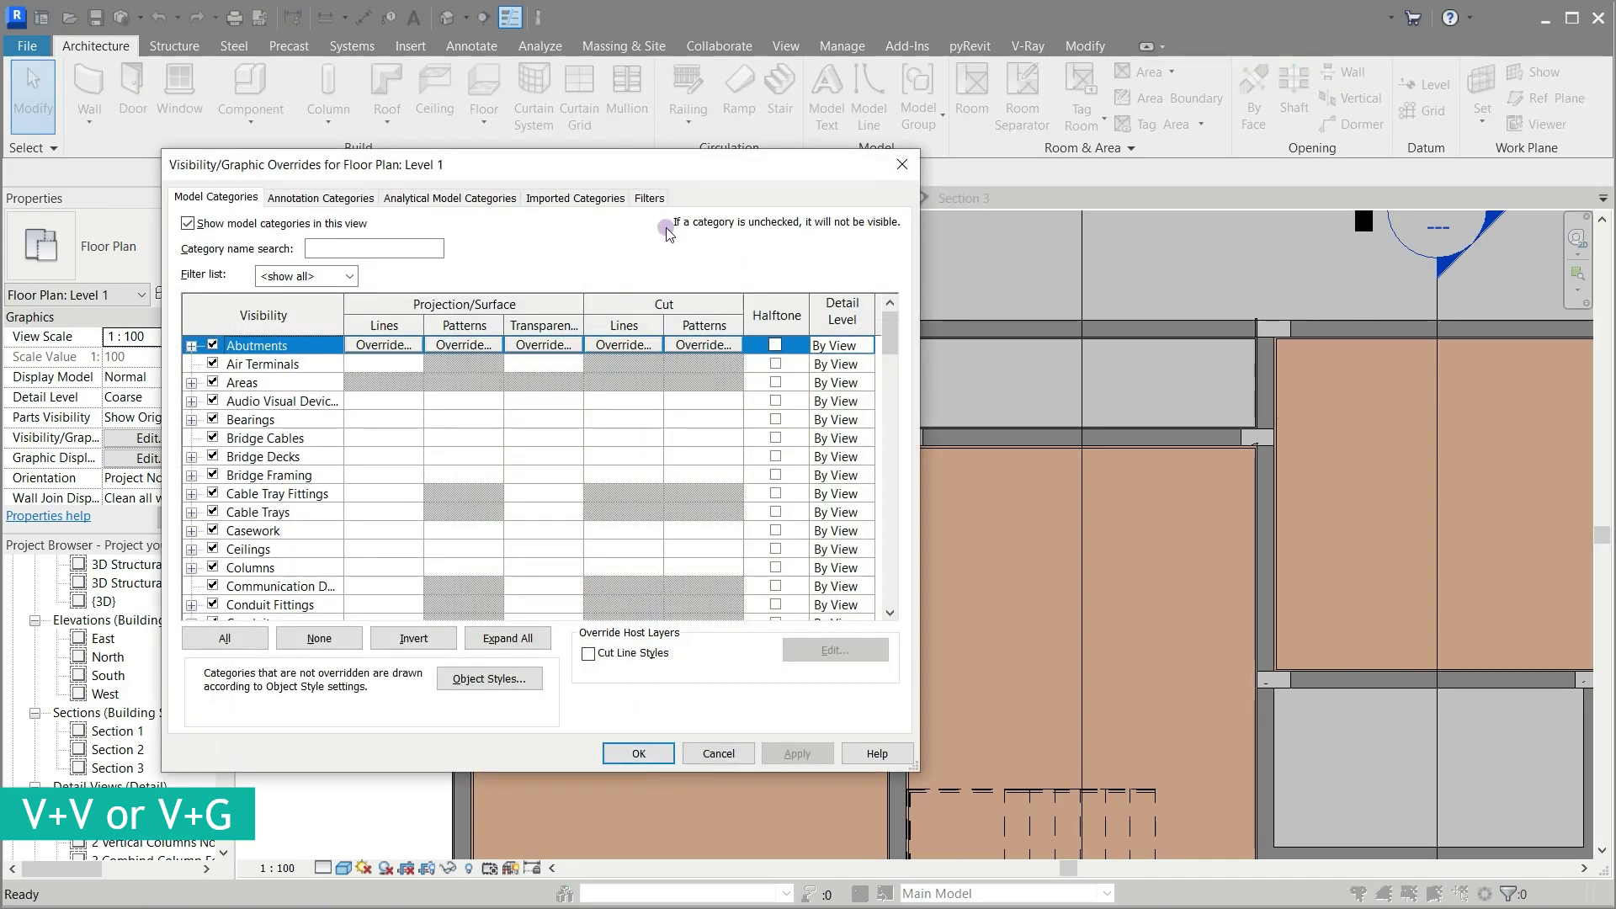
left_click(650, 199)
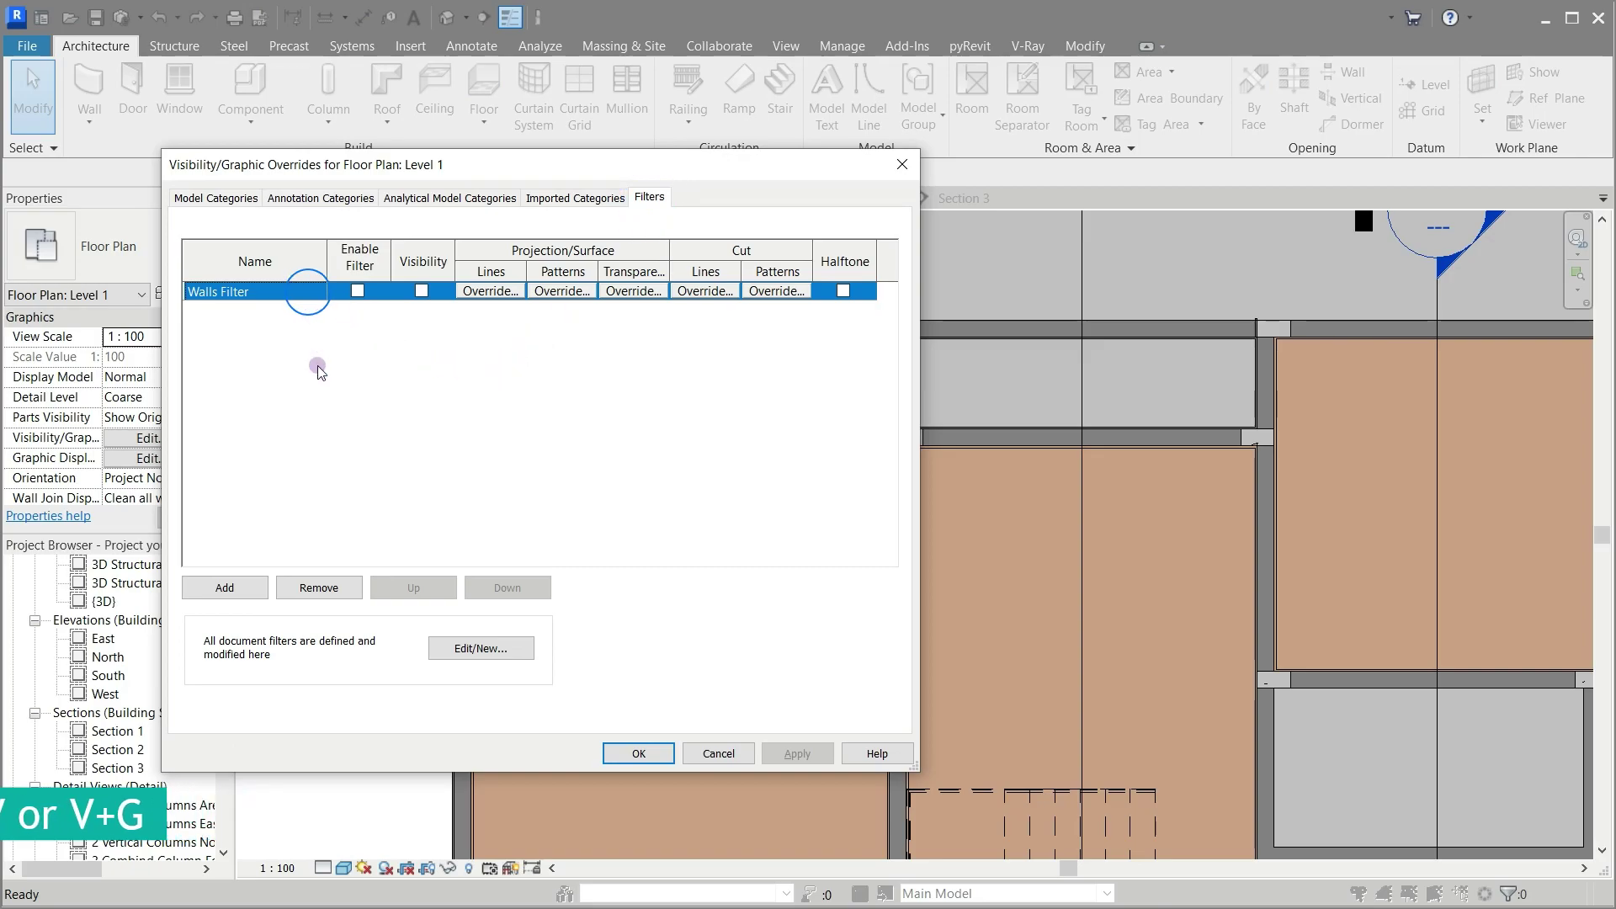
left_click(478, 649)
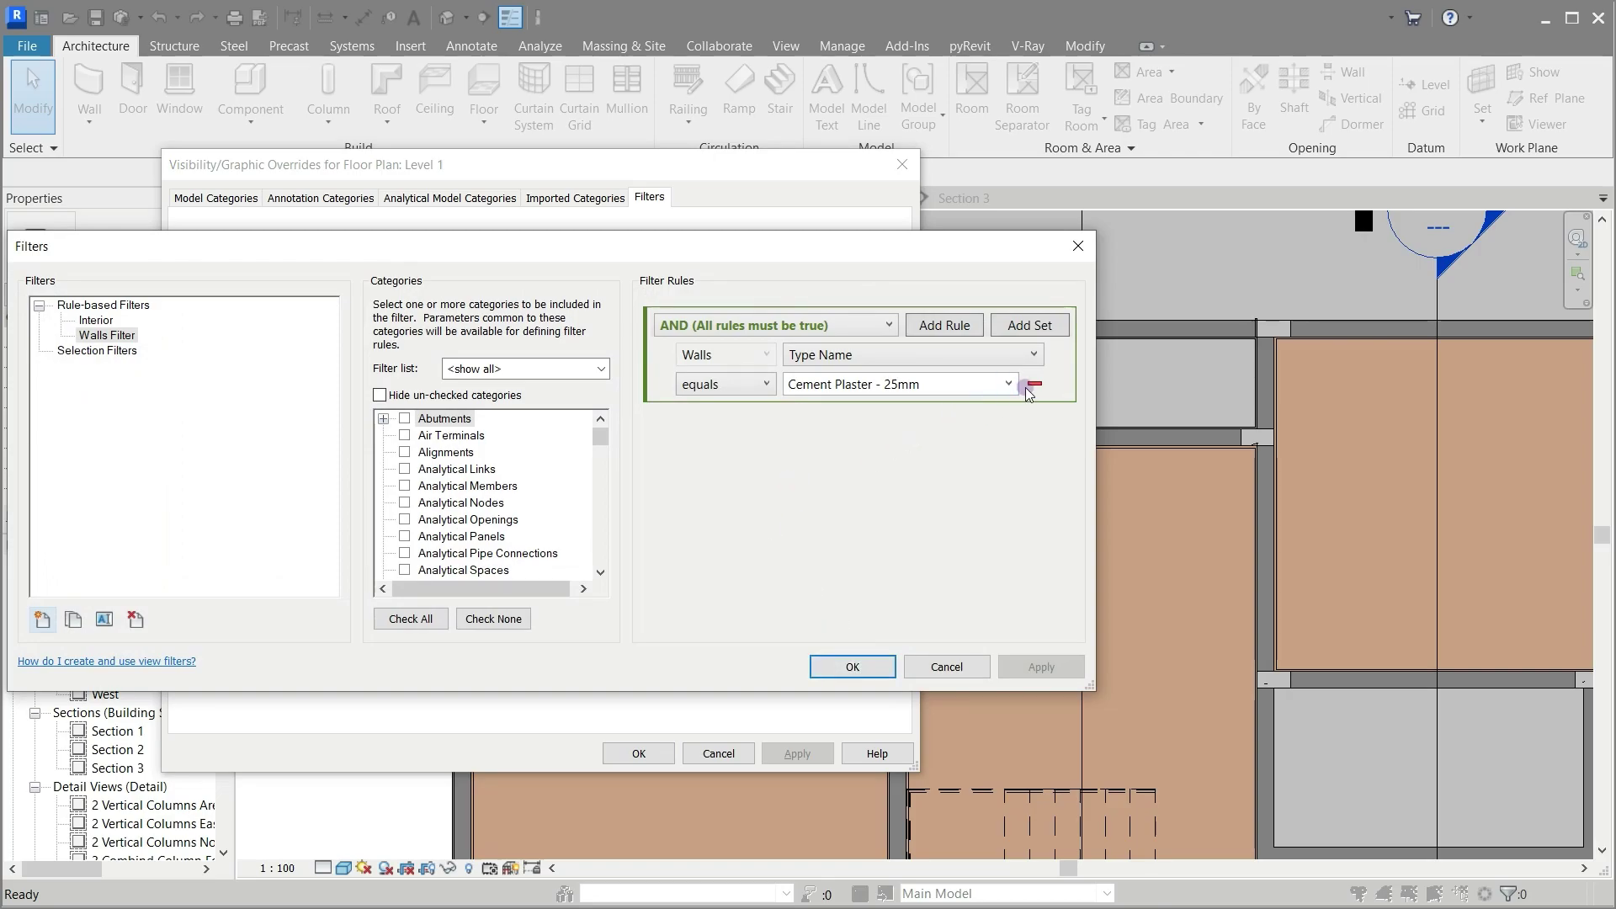
left_click(1008, 384)
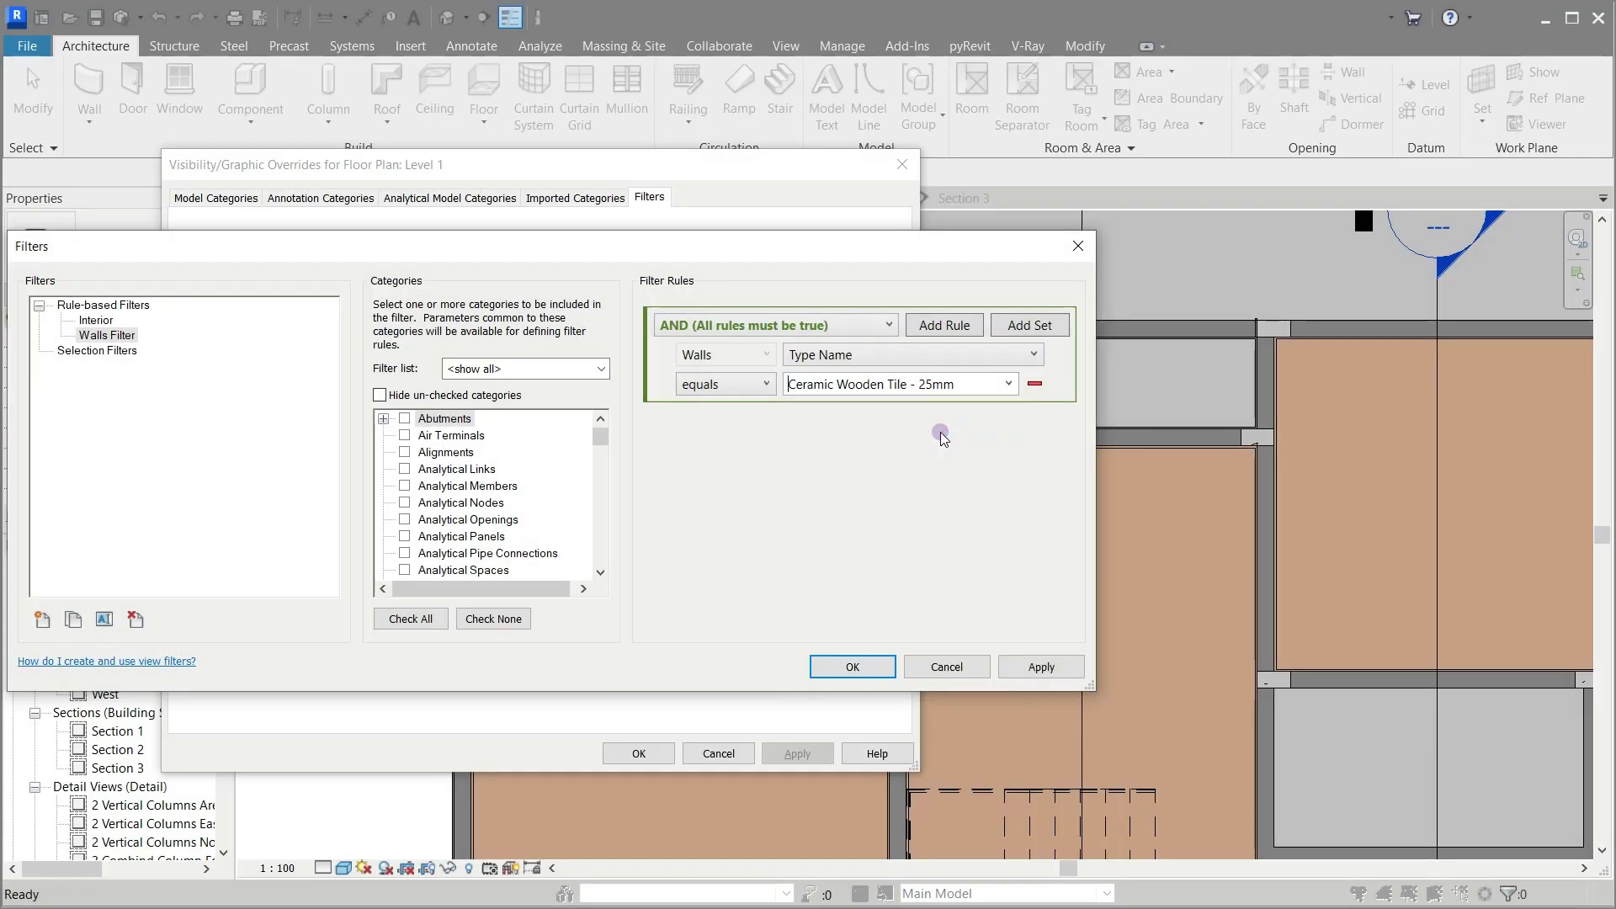
left_click(853, 665)
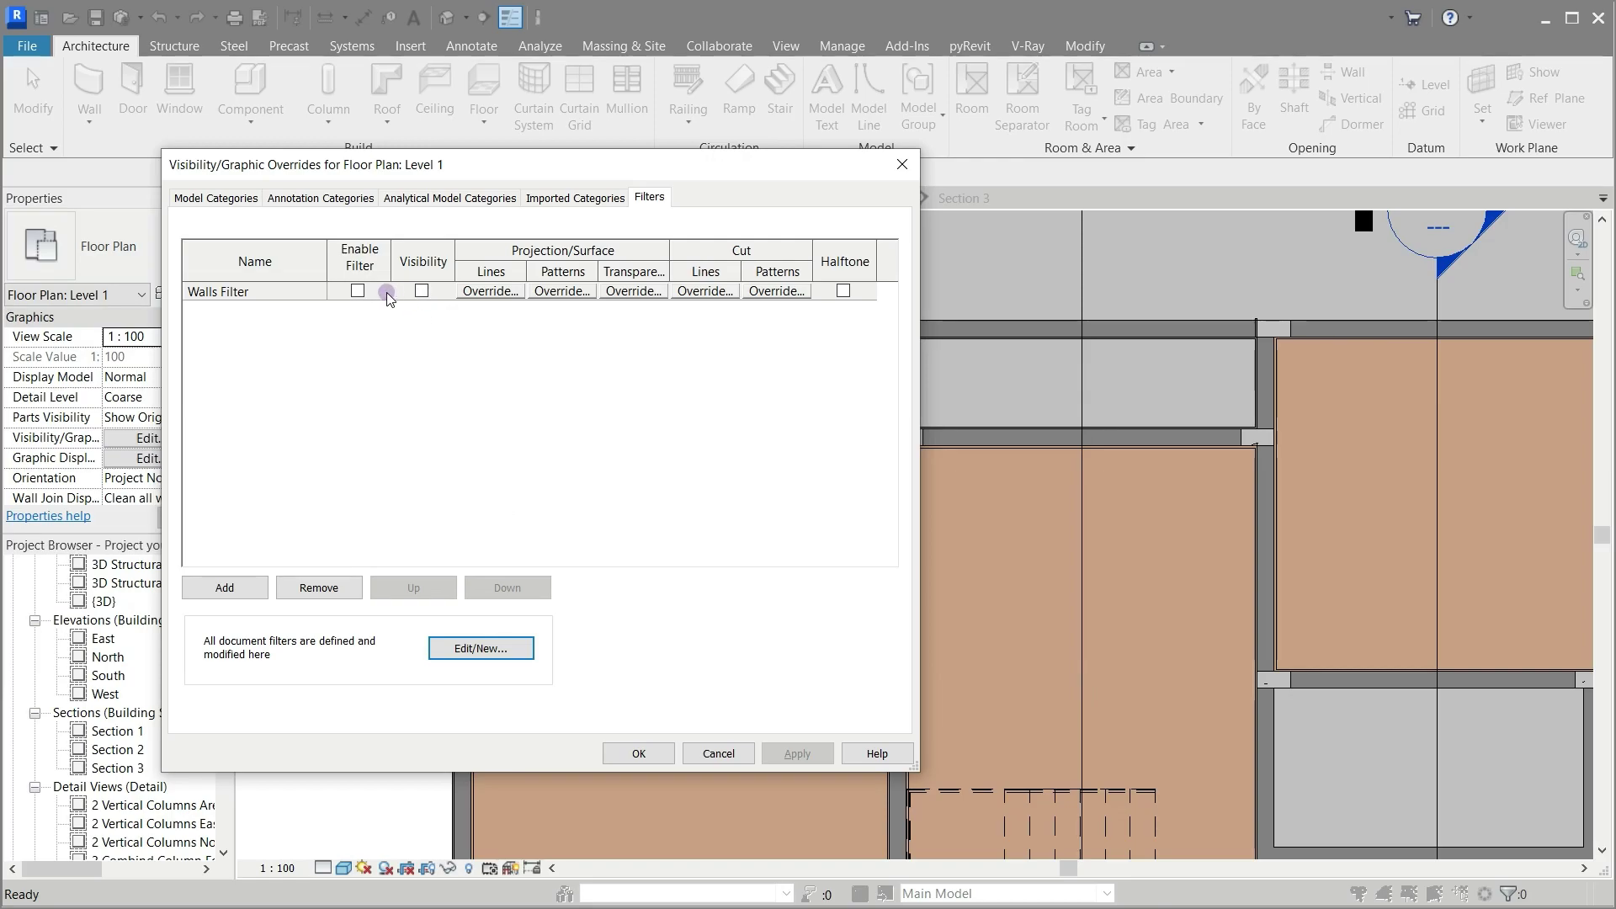
left_click(359, 291)
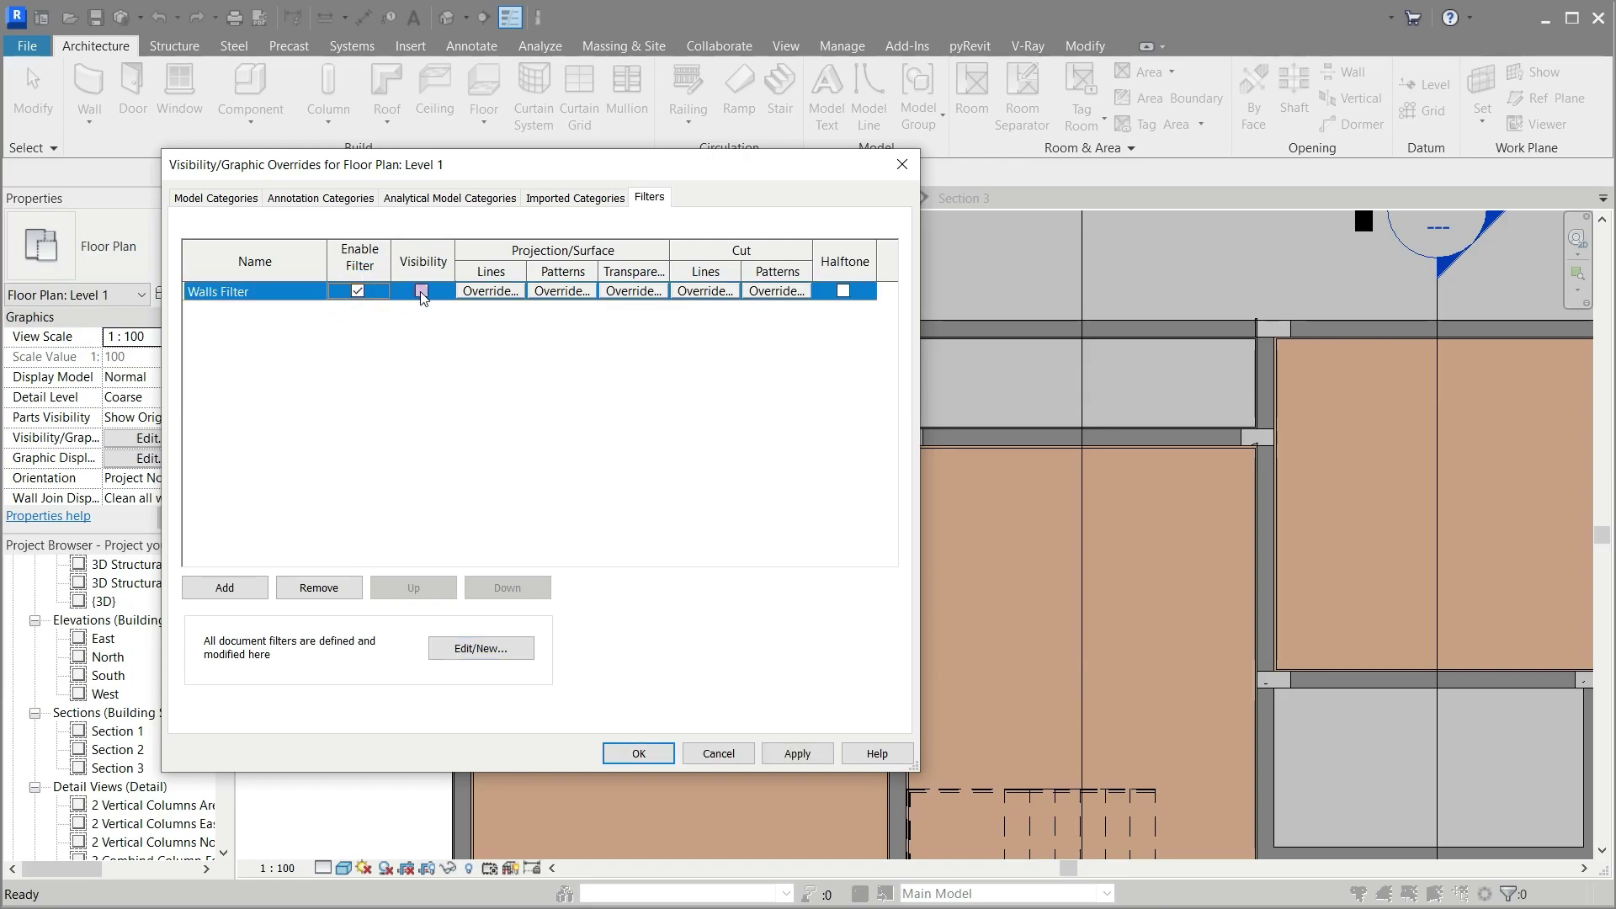
left_click(644, 749)
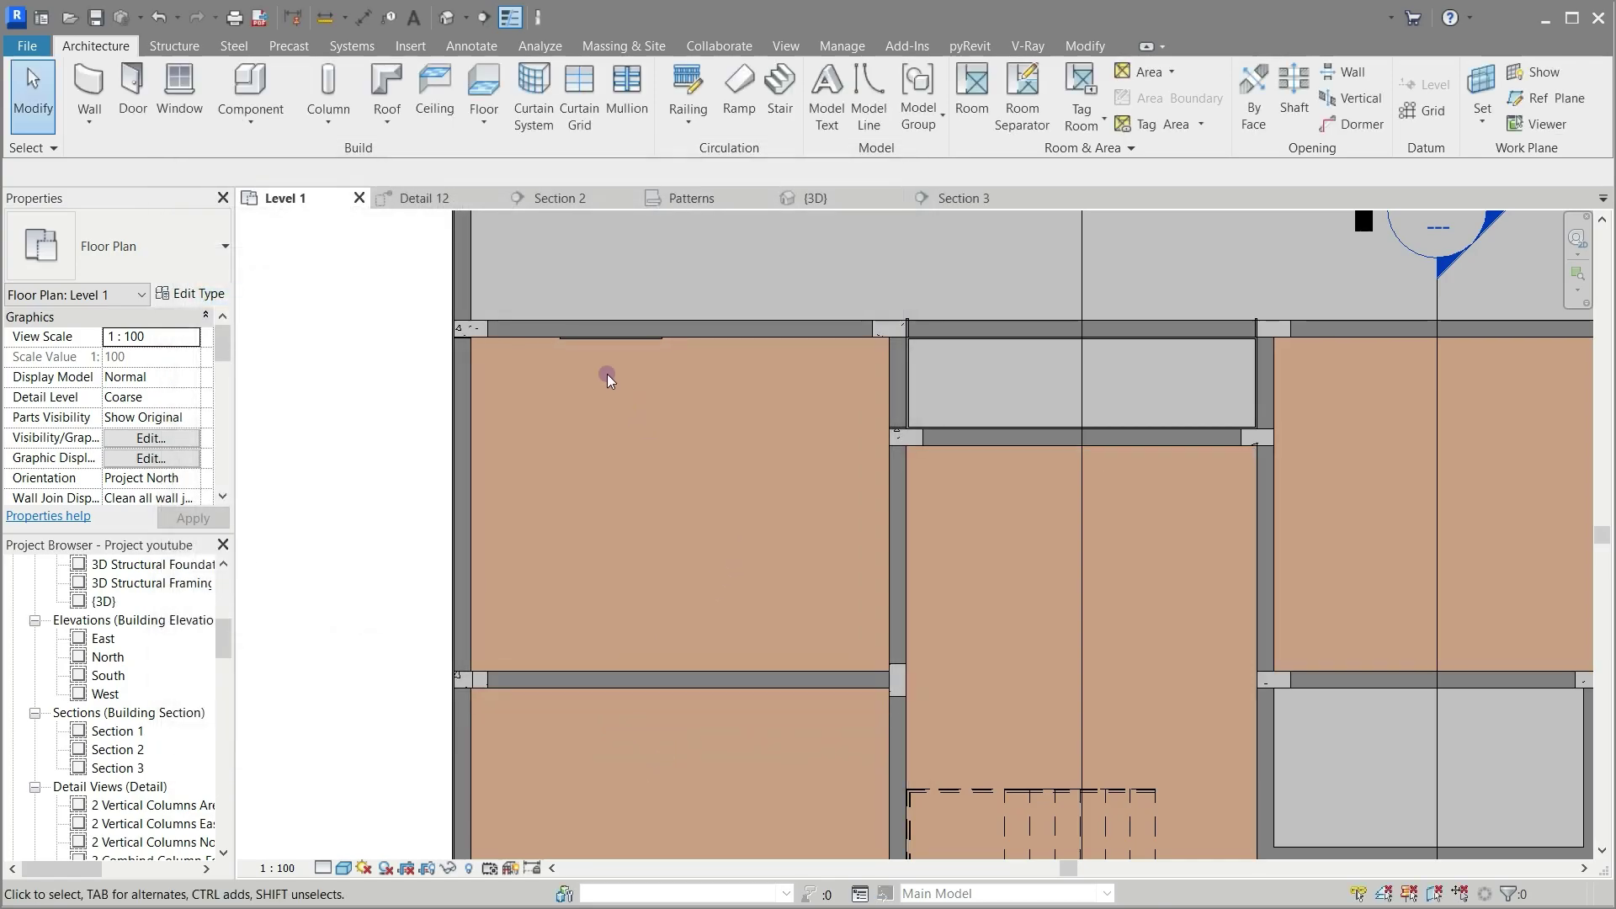
Step: Create a similar plaster wall segment along the east wall of the room northwest of the stairs
left_click(589, 345)
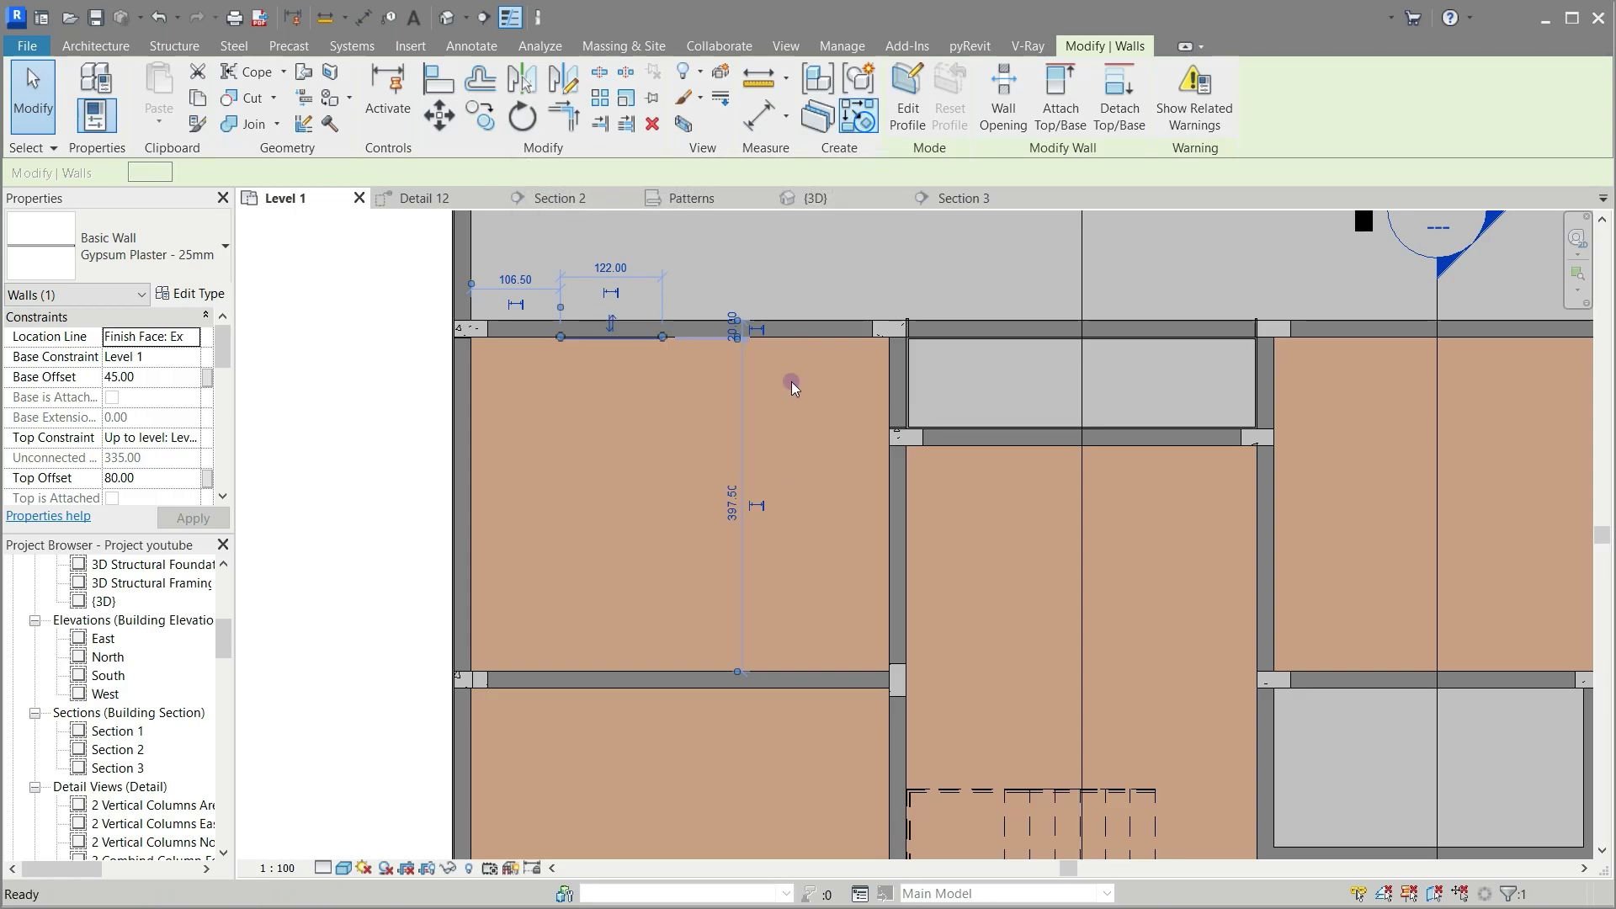
key("c")
key("s")
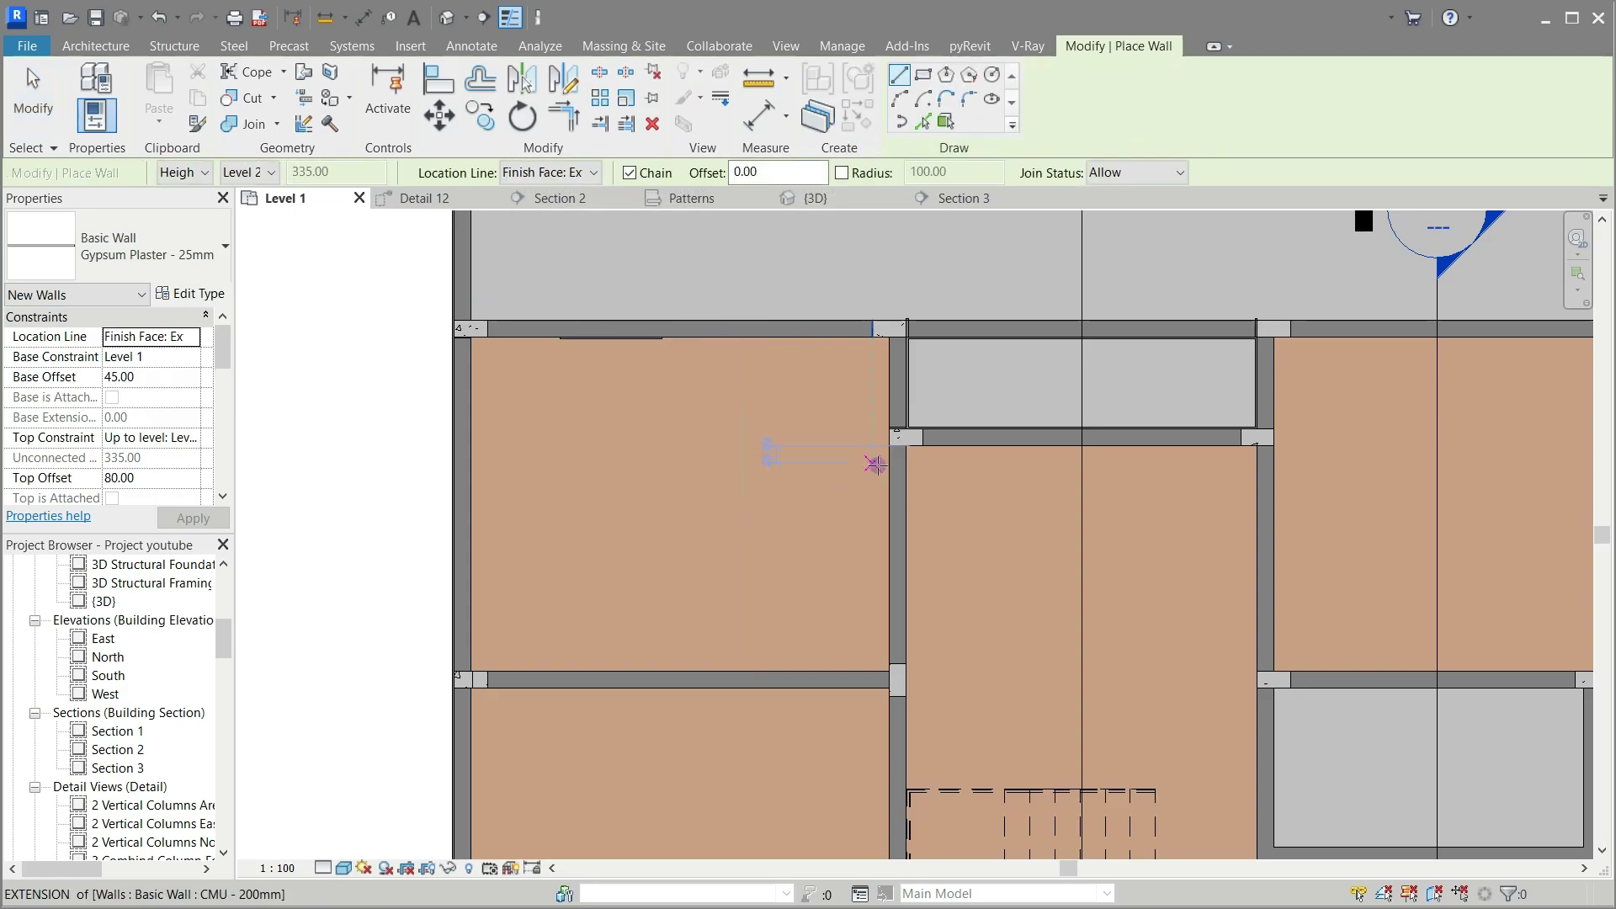
left_click(888, 470)
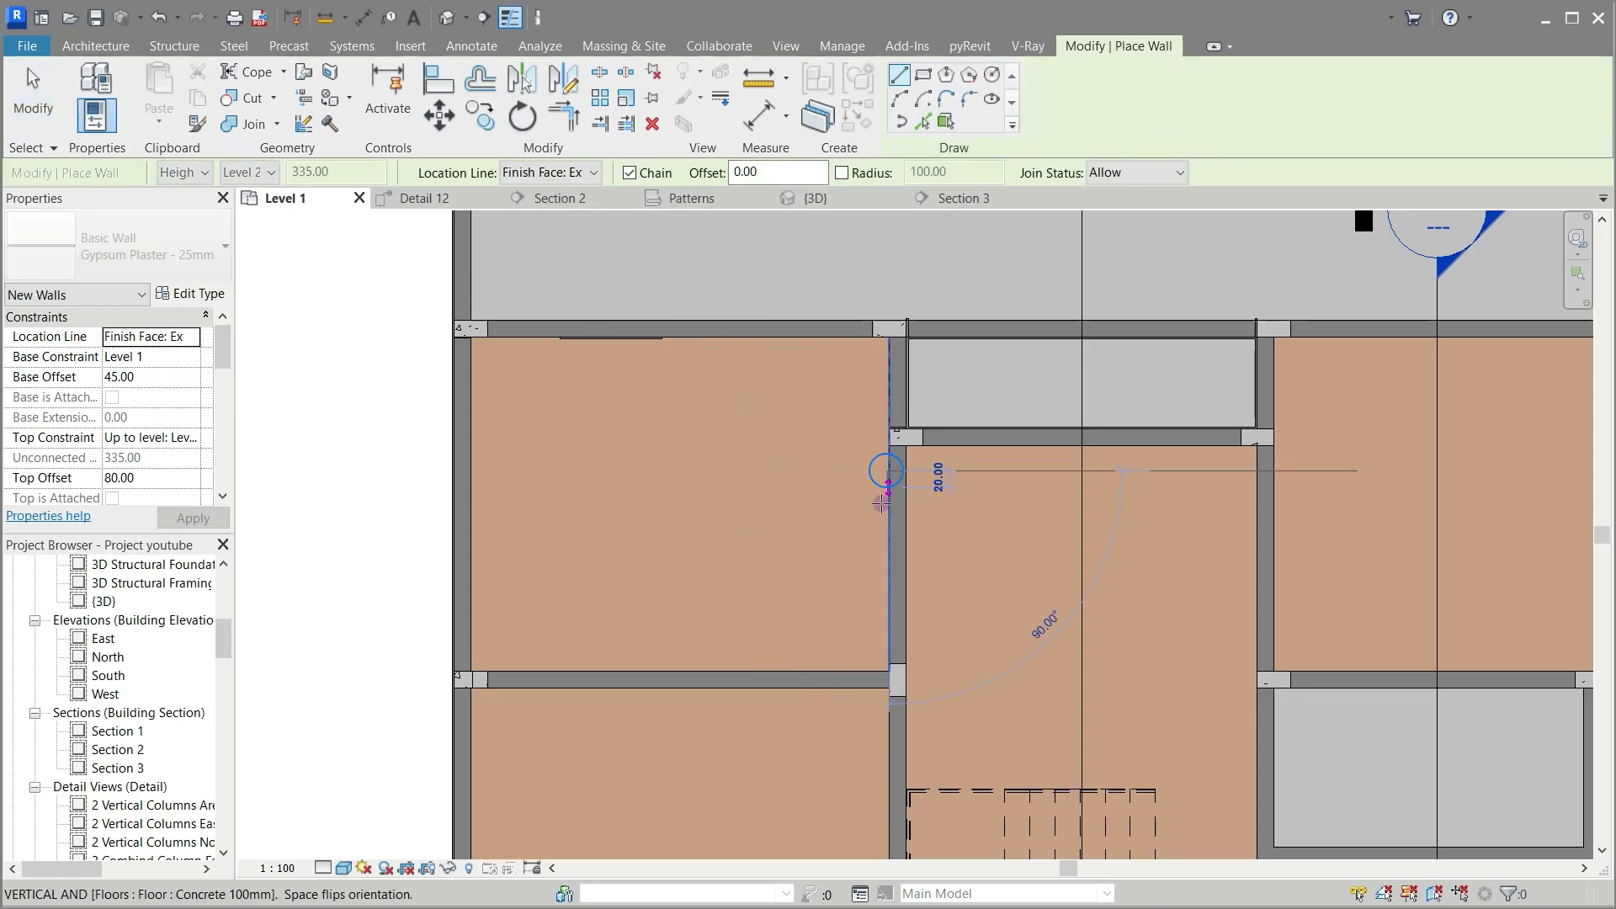
left_click(890, 554)
key("Escape")
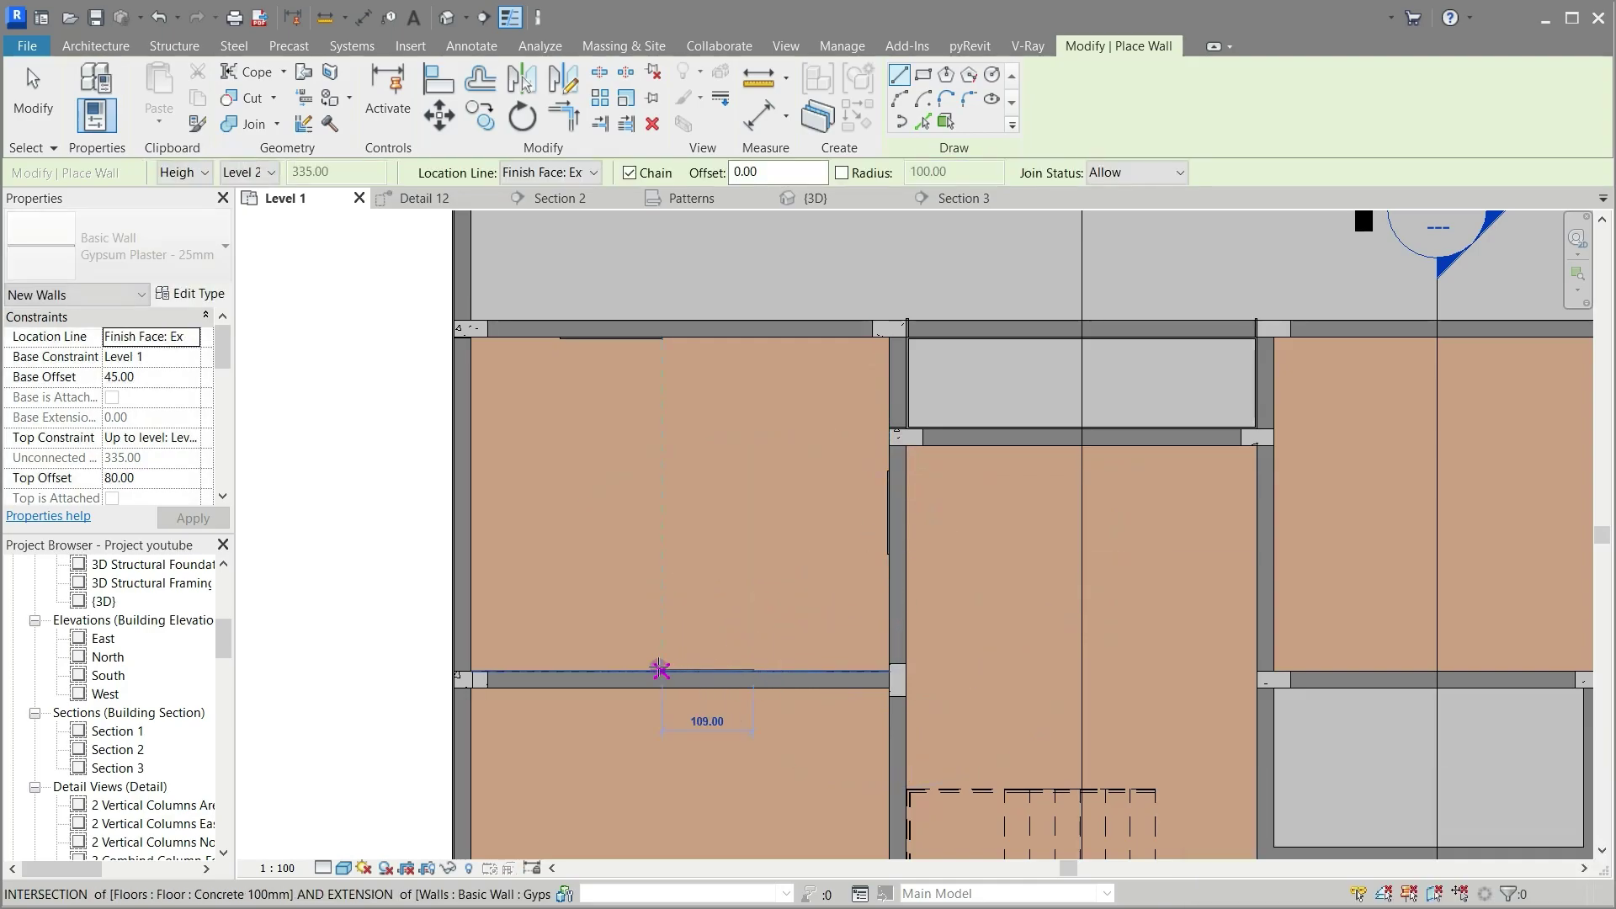
Step: Draw short Gypsum Plaster - 25mm wall segments along the south and west walls of the room northwest of the stairs
left_click(472, 594)
left_click(477, 513)
key("Escape")
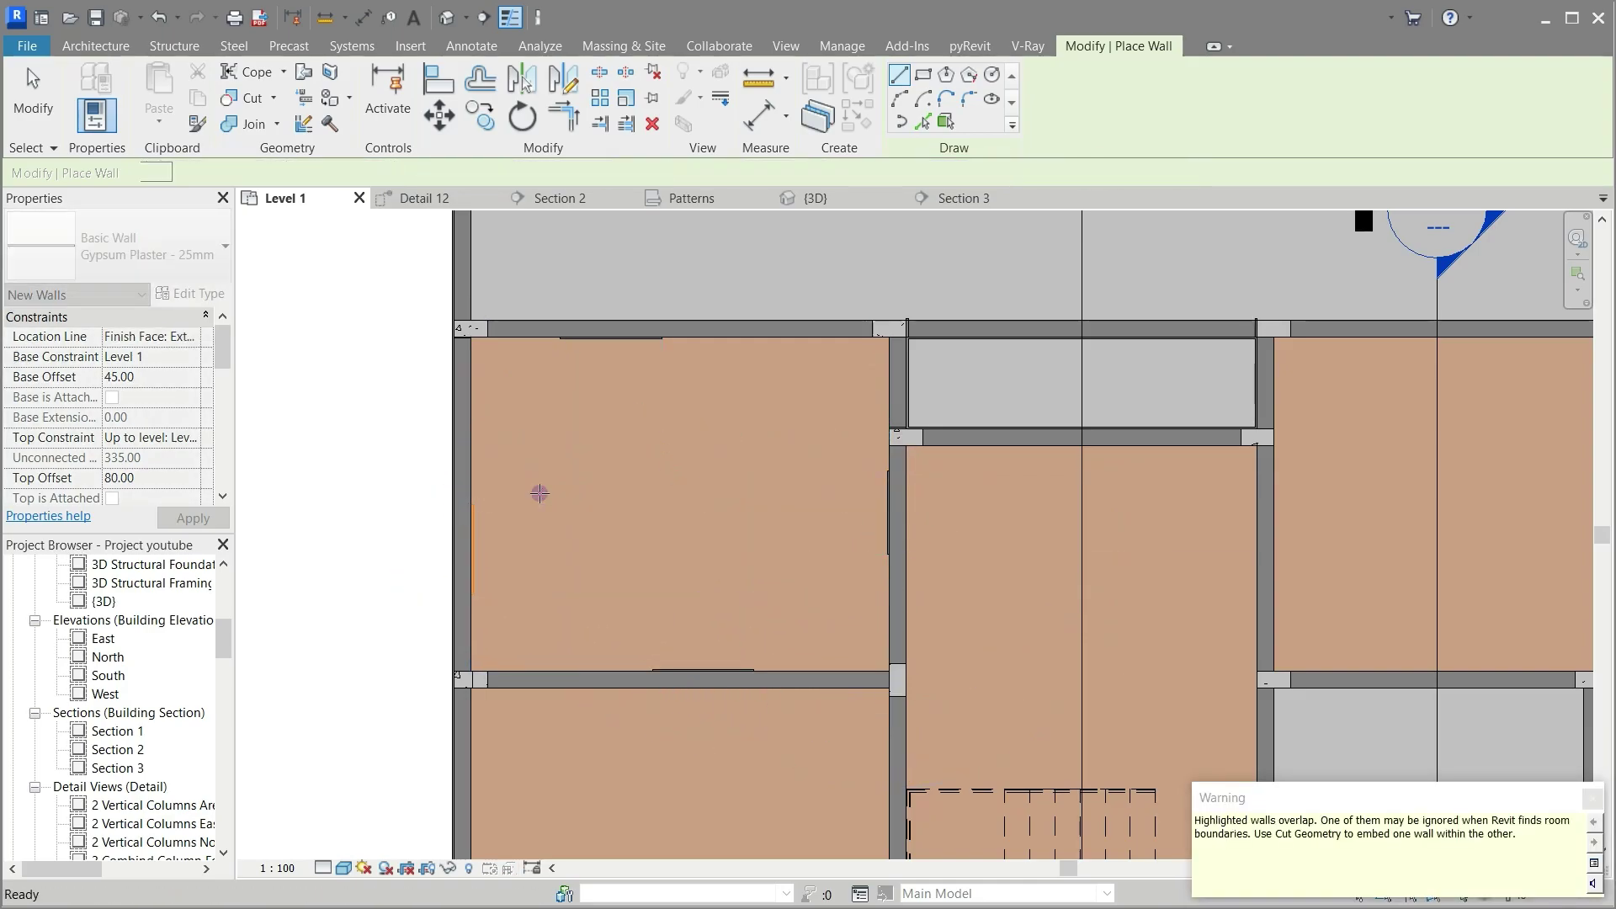
Step: Draw short plaster wall segments along the north, east, south and west walls of the stair hall
left_click(1019, 448)
key("Escape")
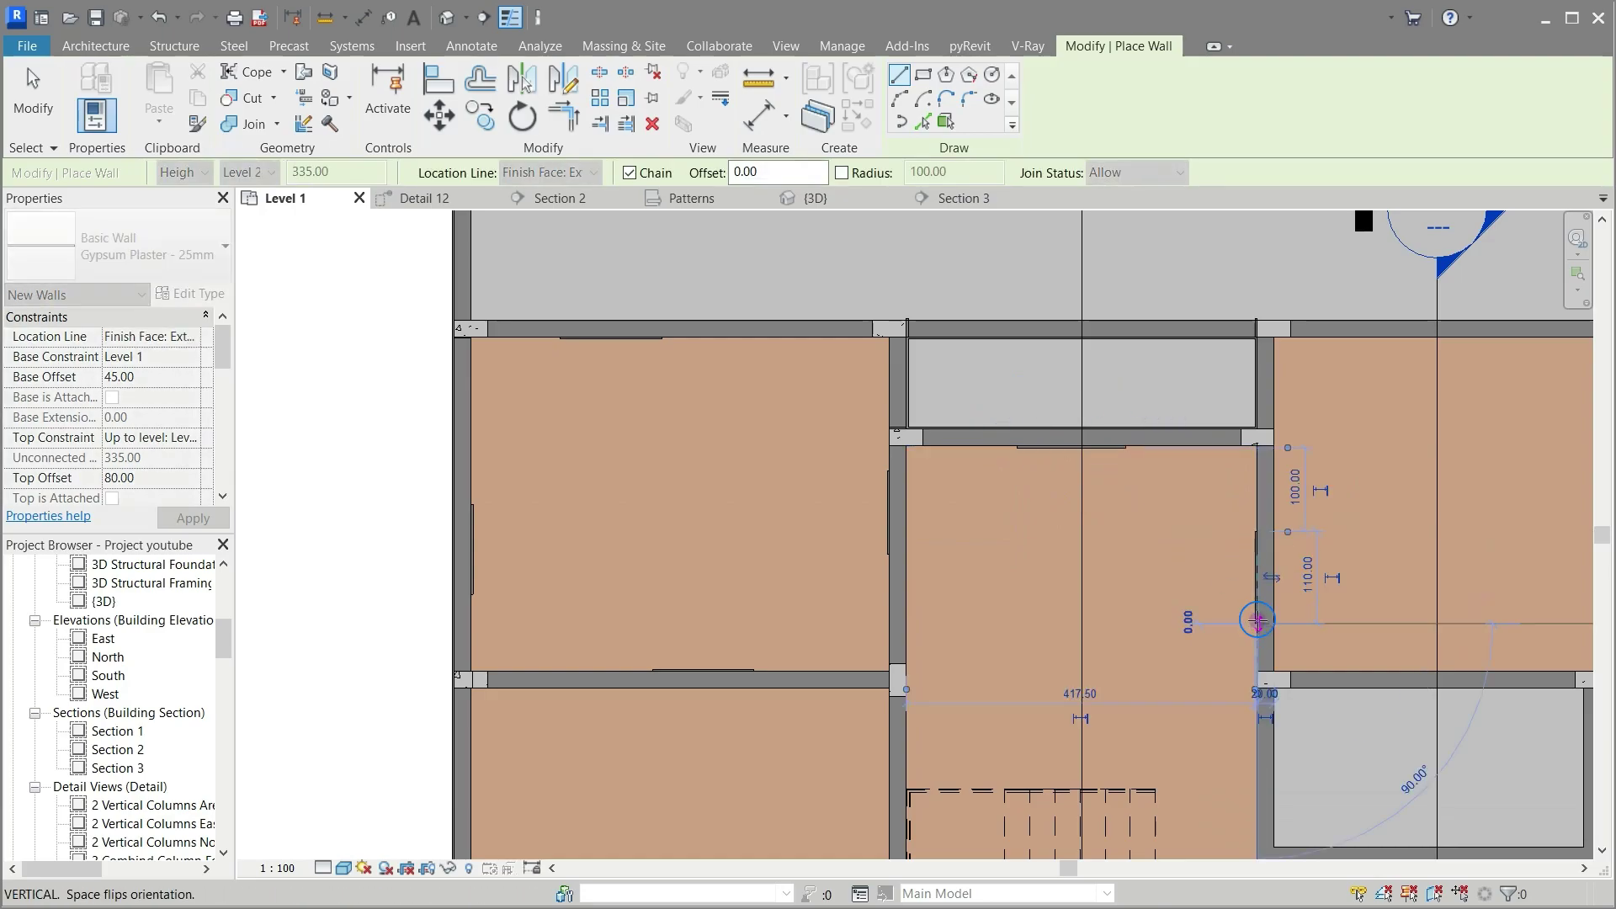
scroll(835, 523, "down", 4)
scroll(998, 795, "up", 3)
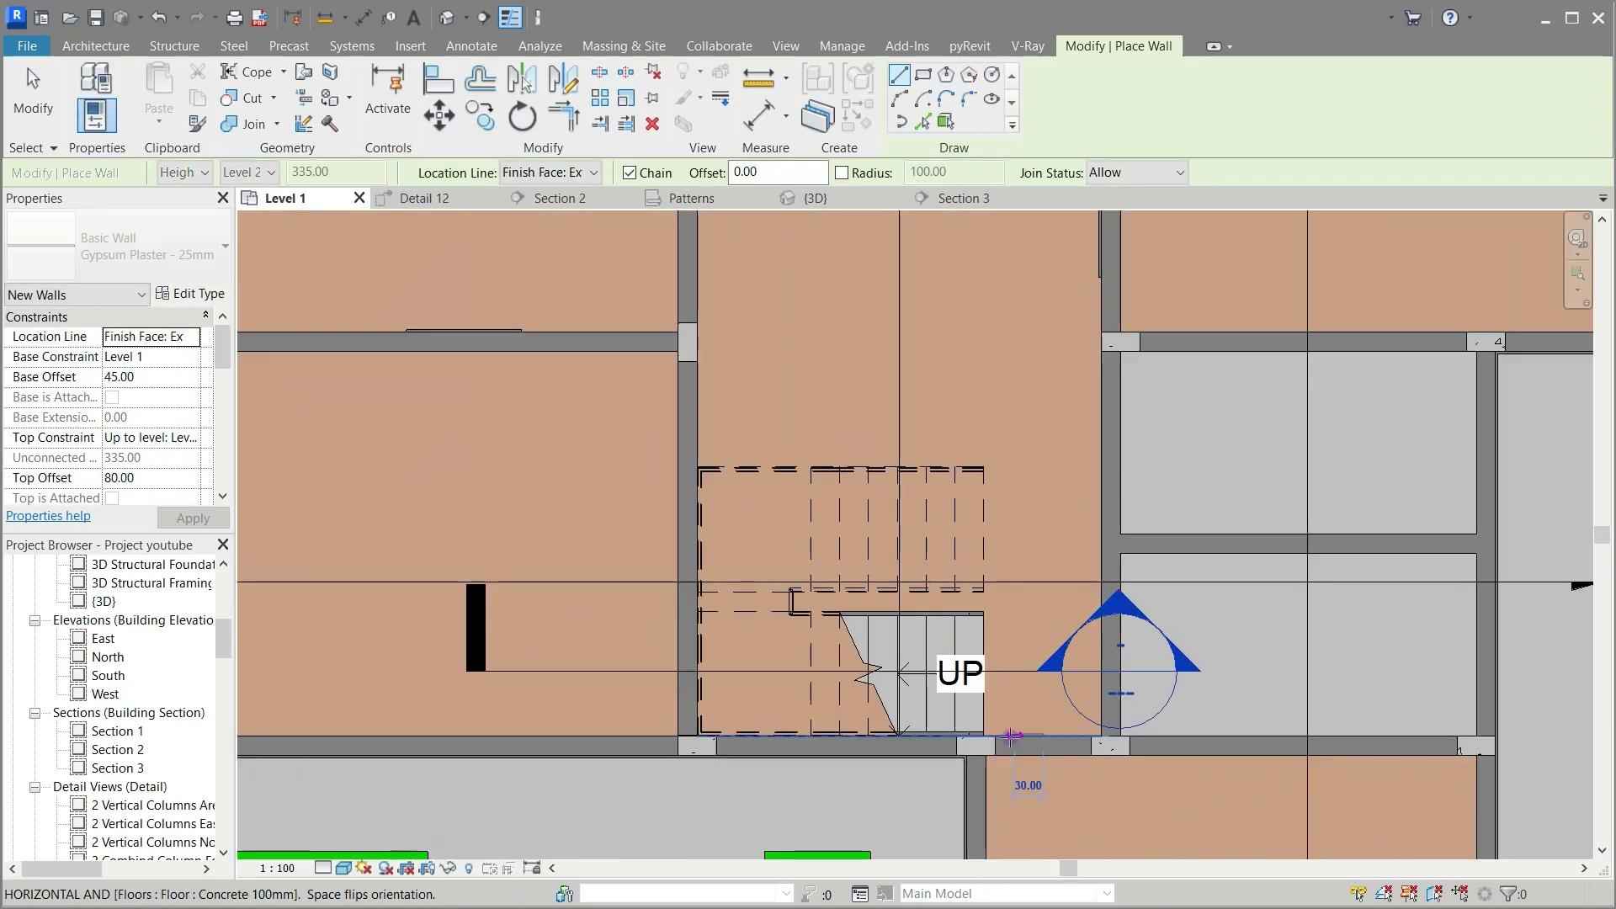
left_click(697, 429)
key("Escape")
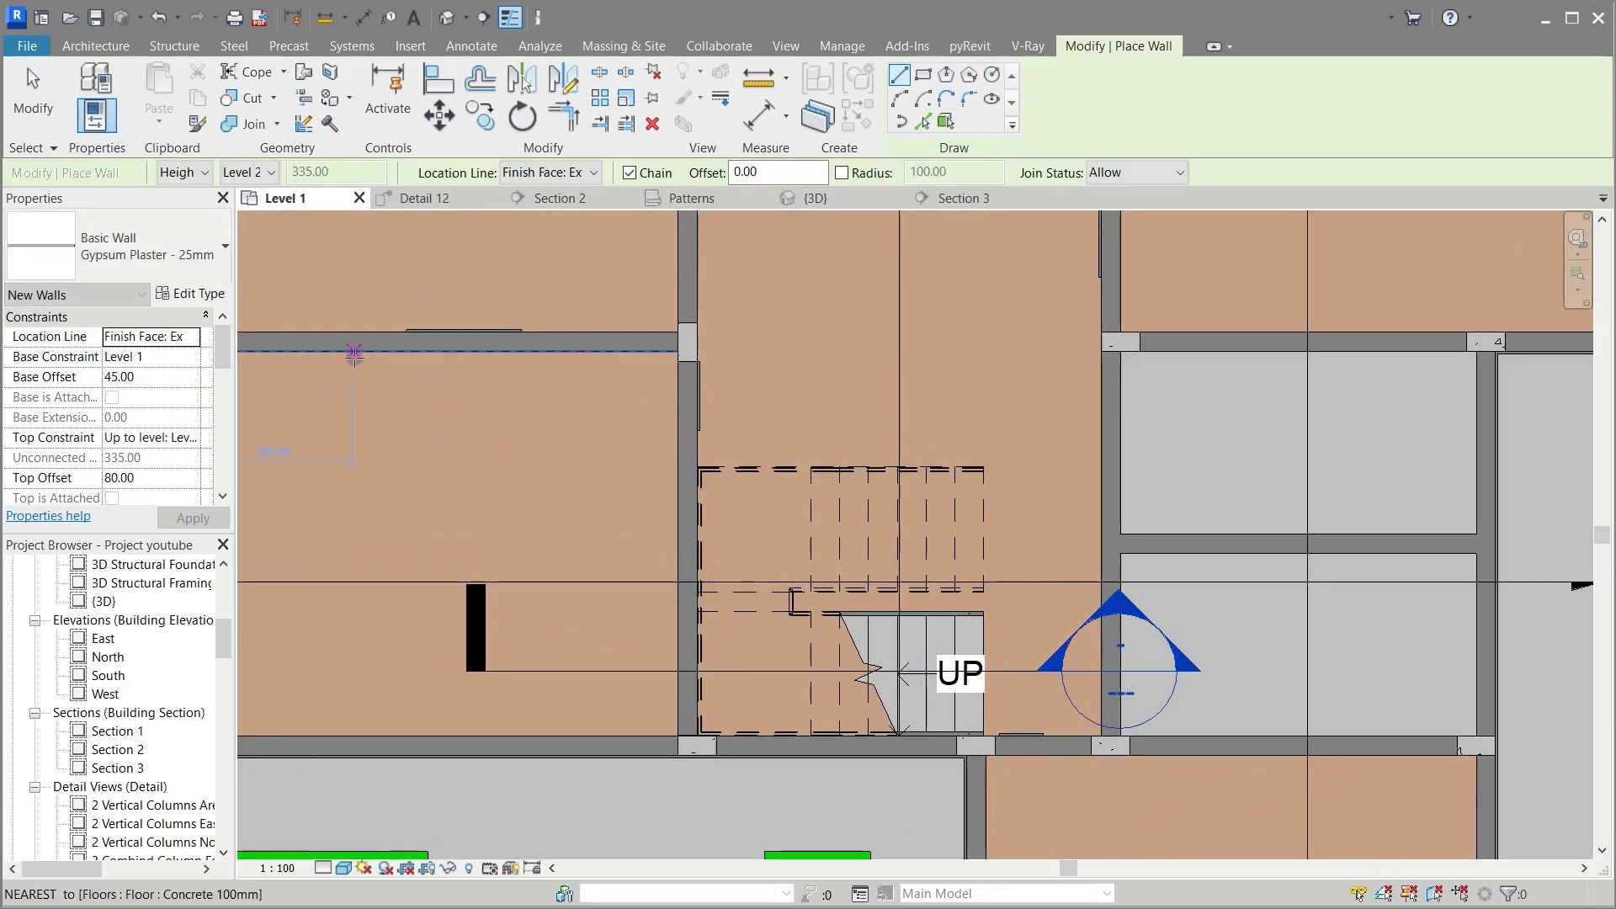
Step: Draw short plaster wall segments along all four walls of the room directly west of the stairs
left_click(672, 444)
left_click(664, 509)
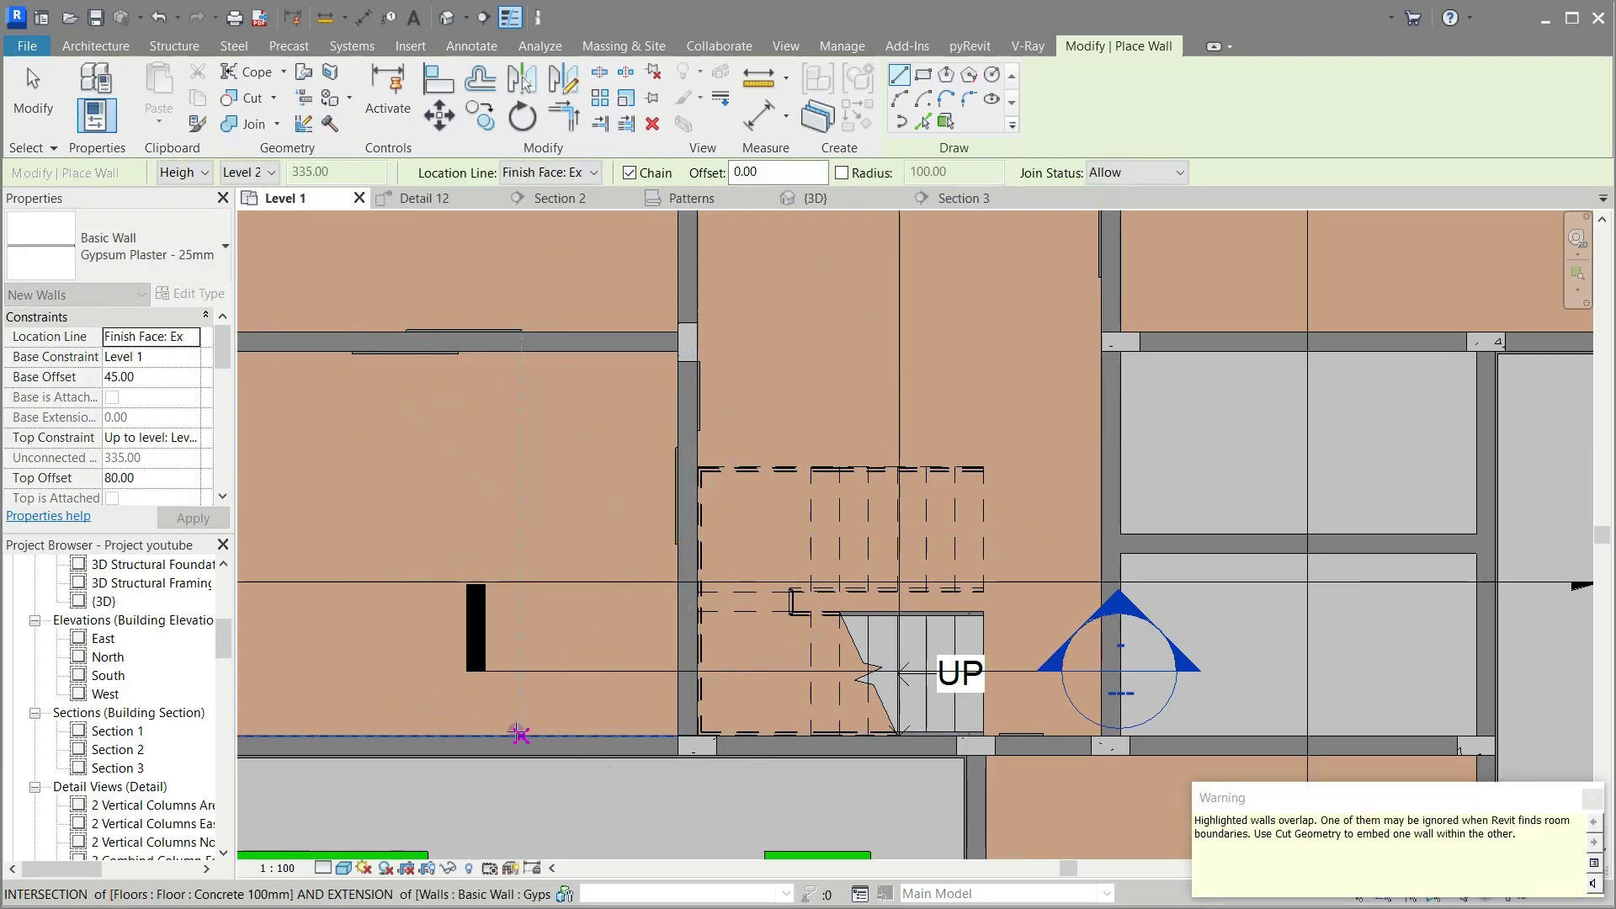
key("Escape")
scroll(513, 655, "down", 2)
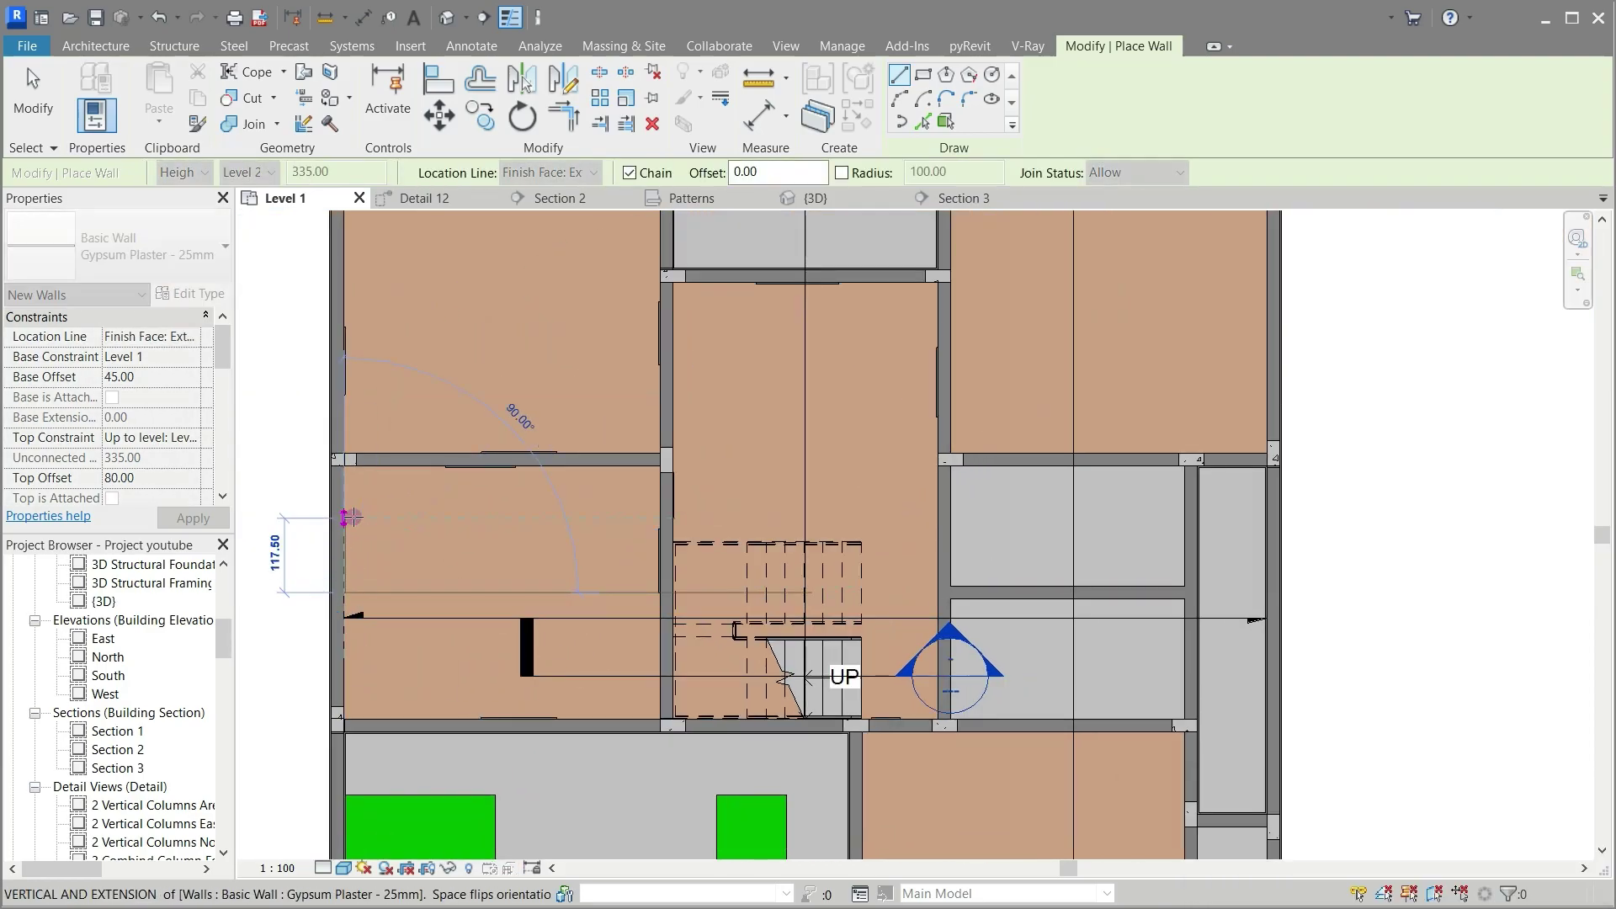
Step: Draw short plaster wall segments along all four walls of the tiled room northeast of the stair hall
scroll(781, 541, "down", 1)
scroll(1011, 282, "up", 3)
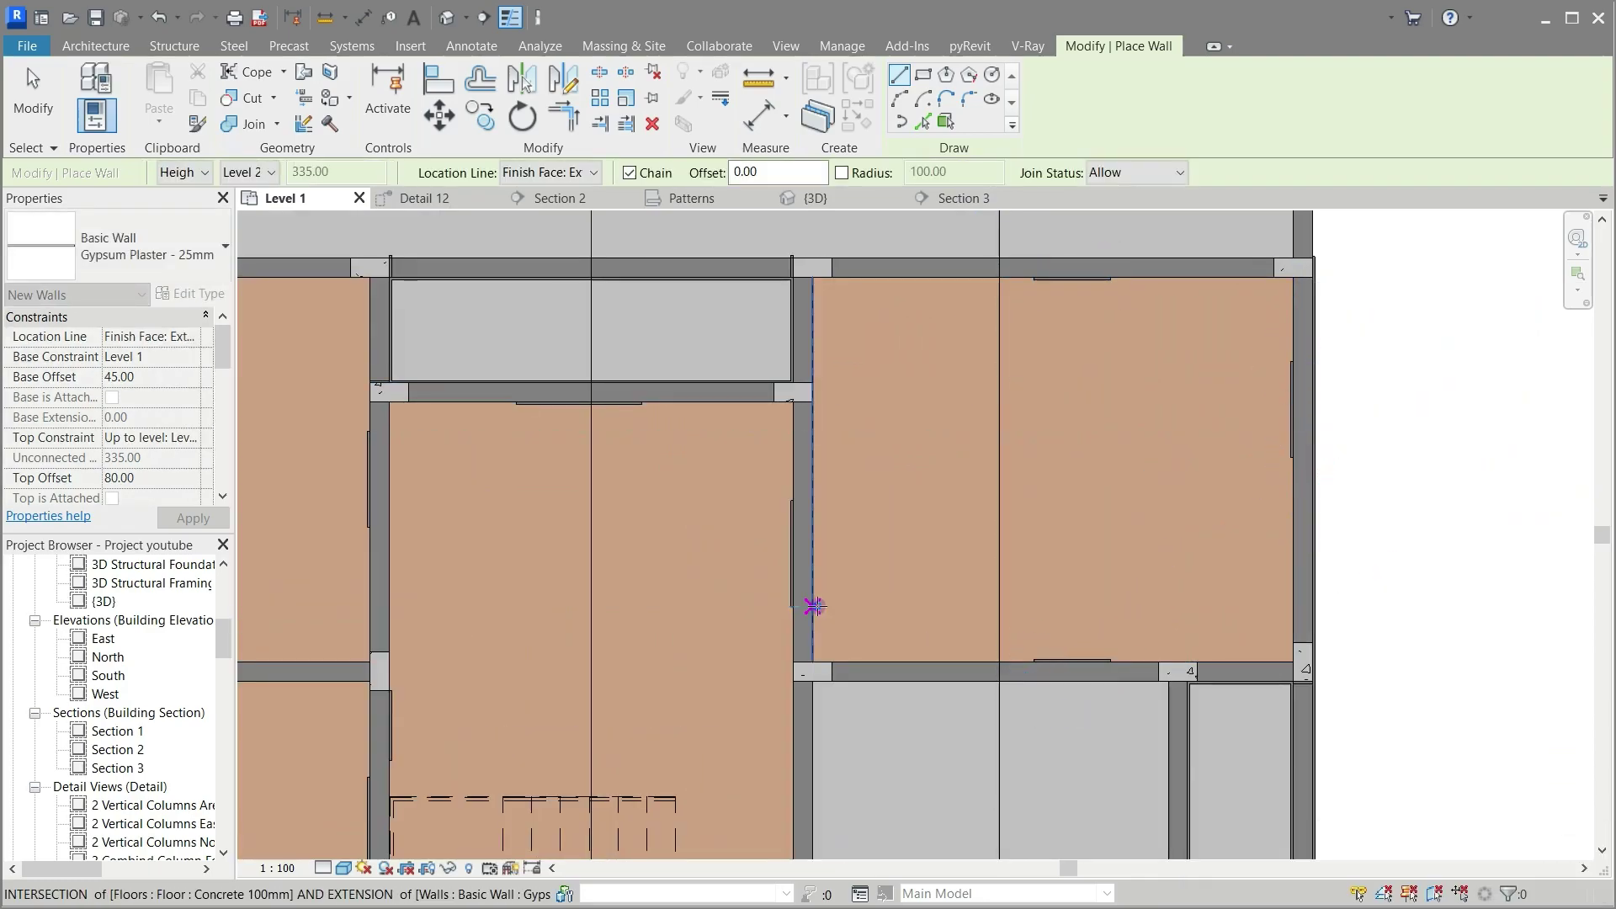
scroll(867, 454, "down", 2)
scroll(847, 735, "down", 3)
Step: Draw short plaster wall segments along all four walls of the tiled room southeast of the stairs
scroll(879, 710, "up", 4)
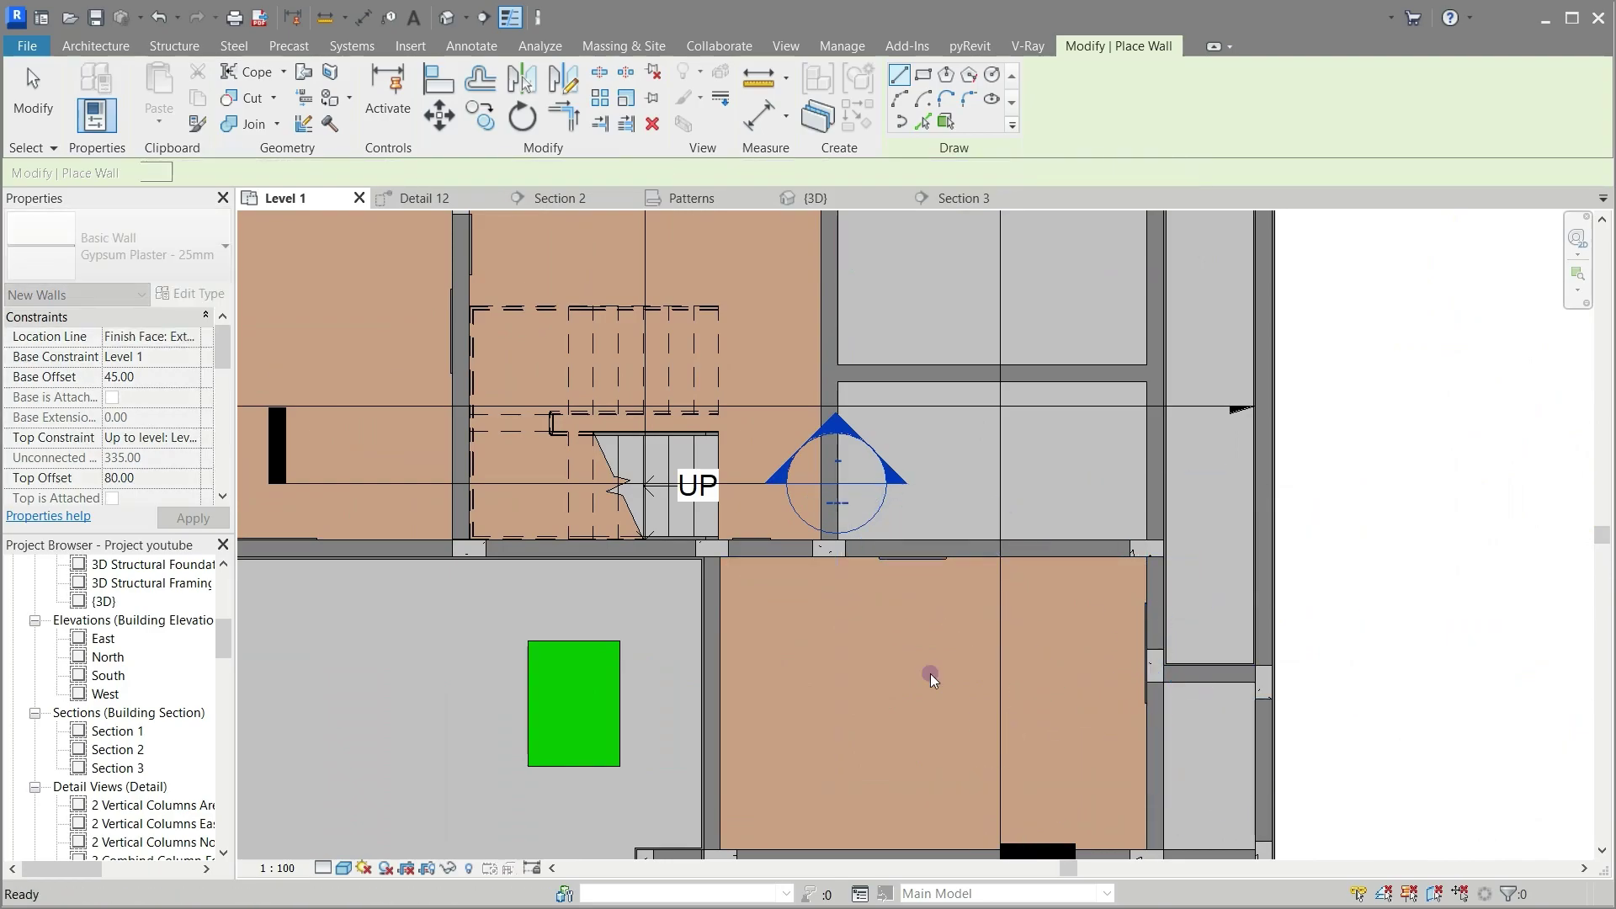
scroll(929, 673, "down", 2)
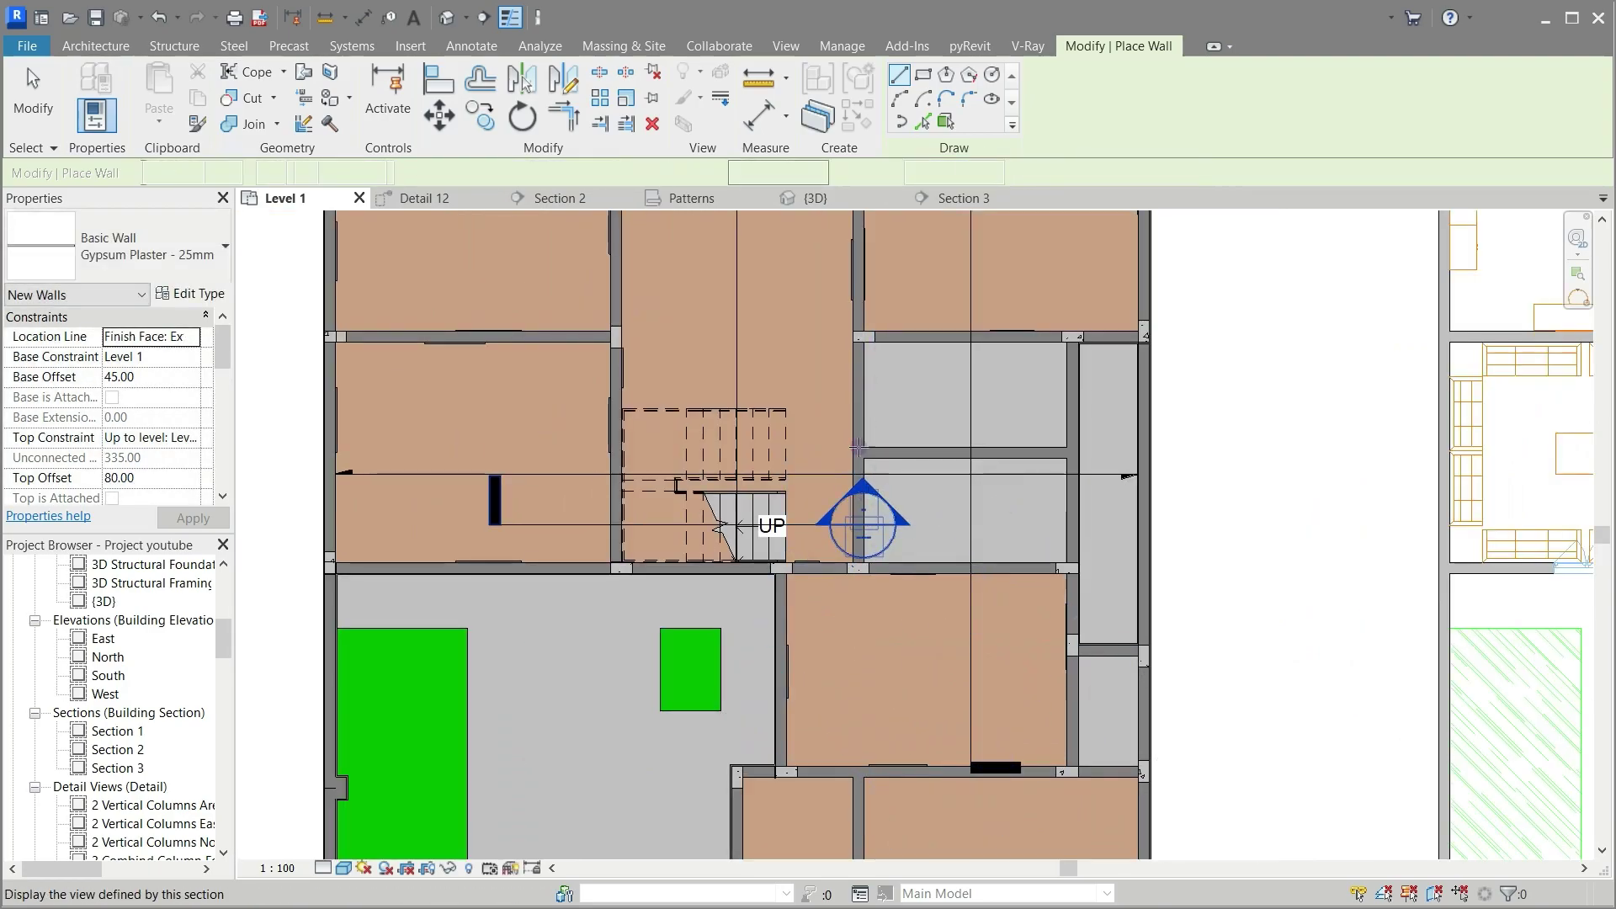
scroll(914, 783, "down", 1)
scroll(914, 783, "up", 2)
Step: Draw short plaster wall segments along the walls of the large room at the building's southeast corner
left_click(1020, 524)
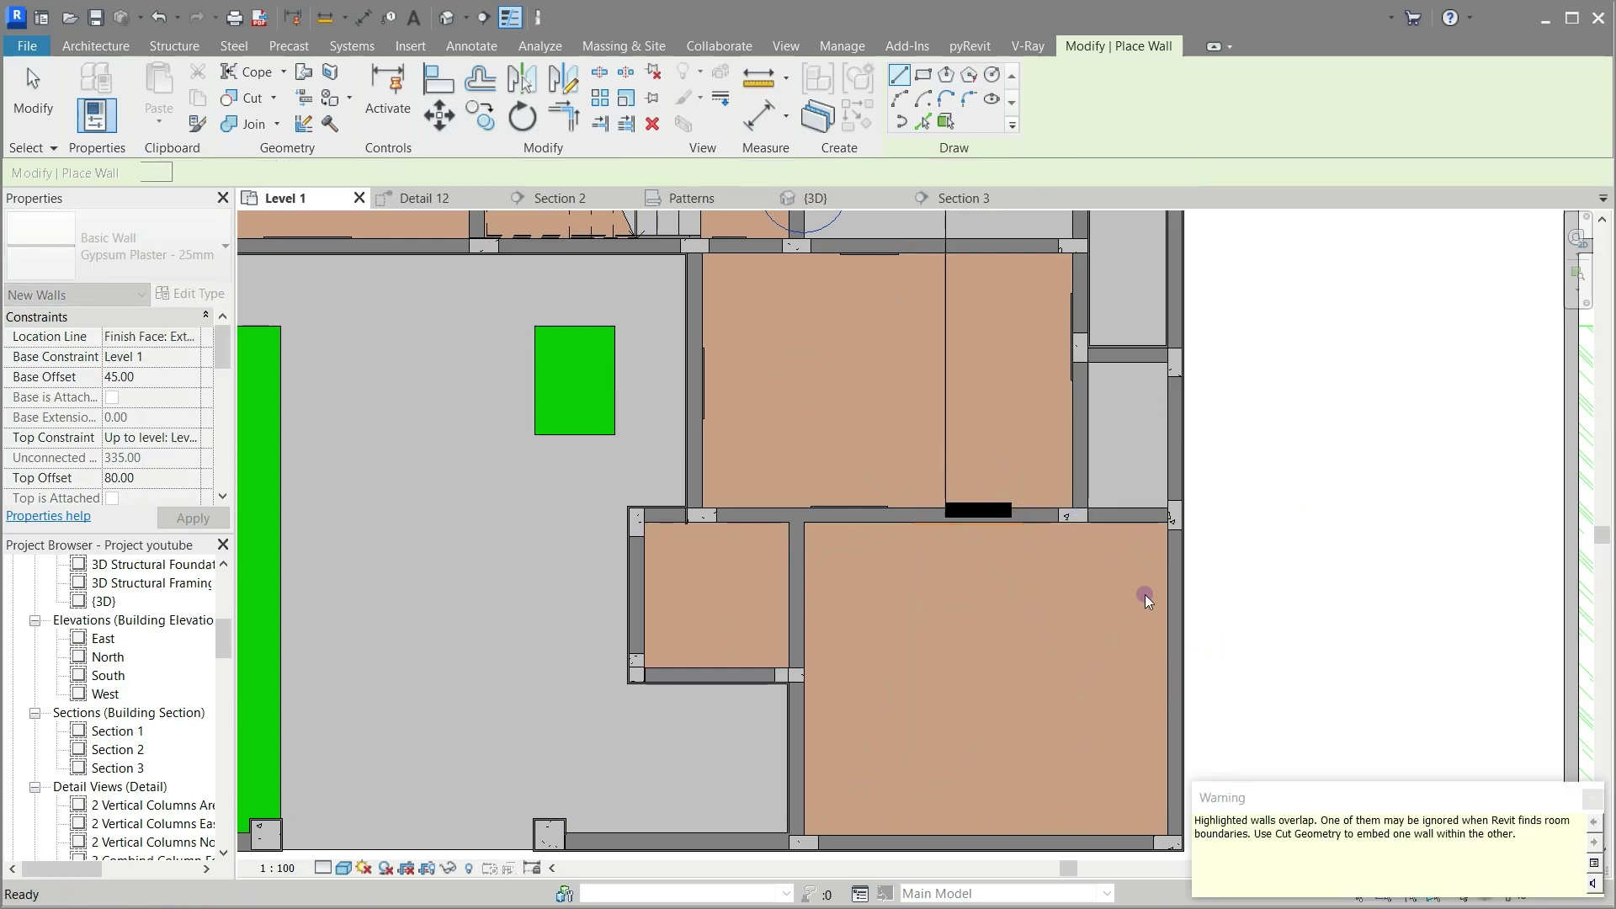
left_click(1021, 829)
left_click(940, 821)
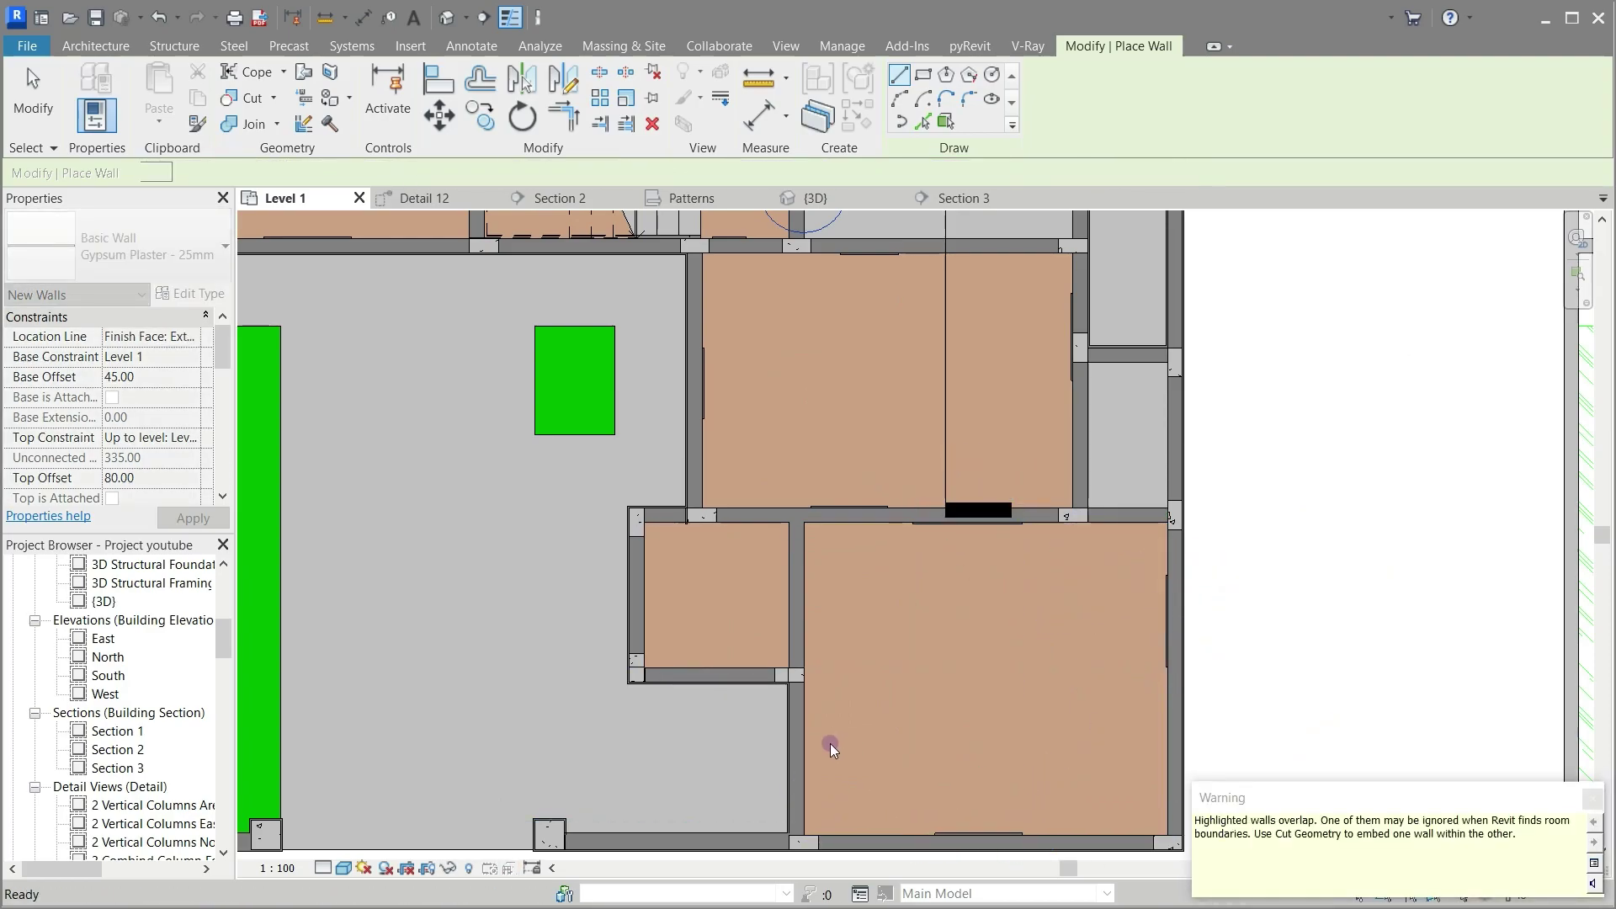
Step: Draw short plaster wall segments along all four walls of the small room beside the southeast corner room, and end wall placement
left_click(732, 665)
left_click(686, 667)
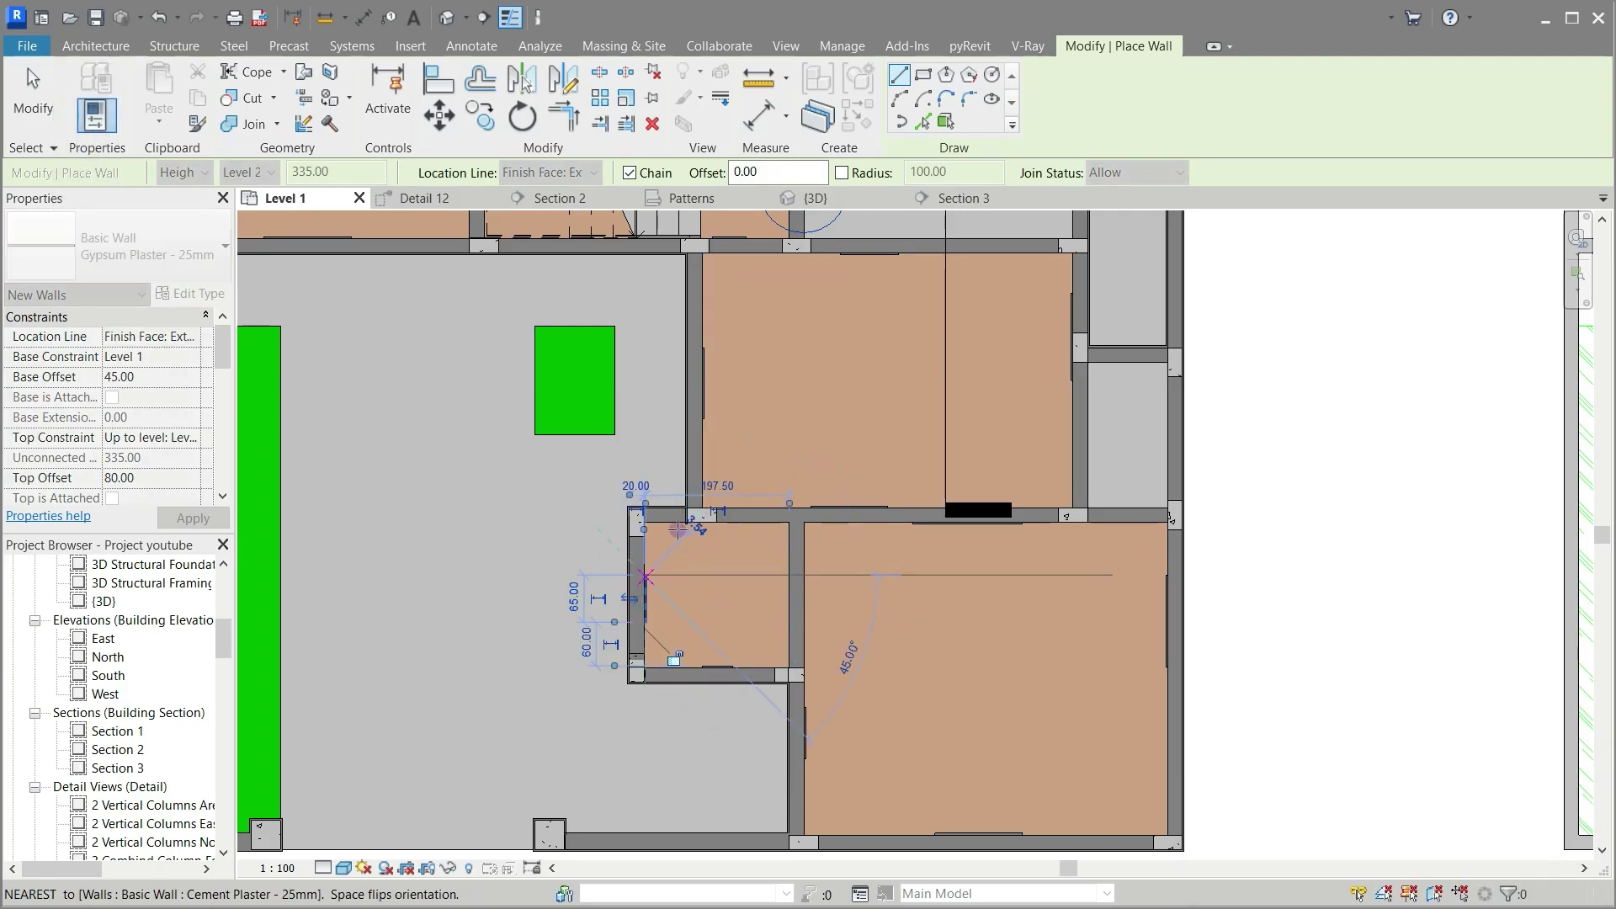
left_click(733, 522)
key("Escape")
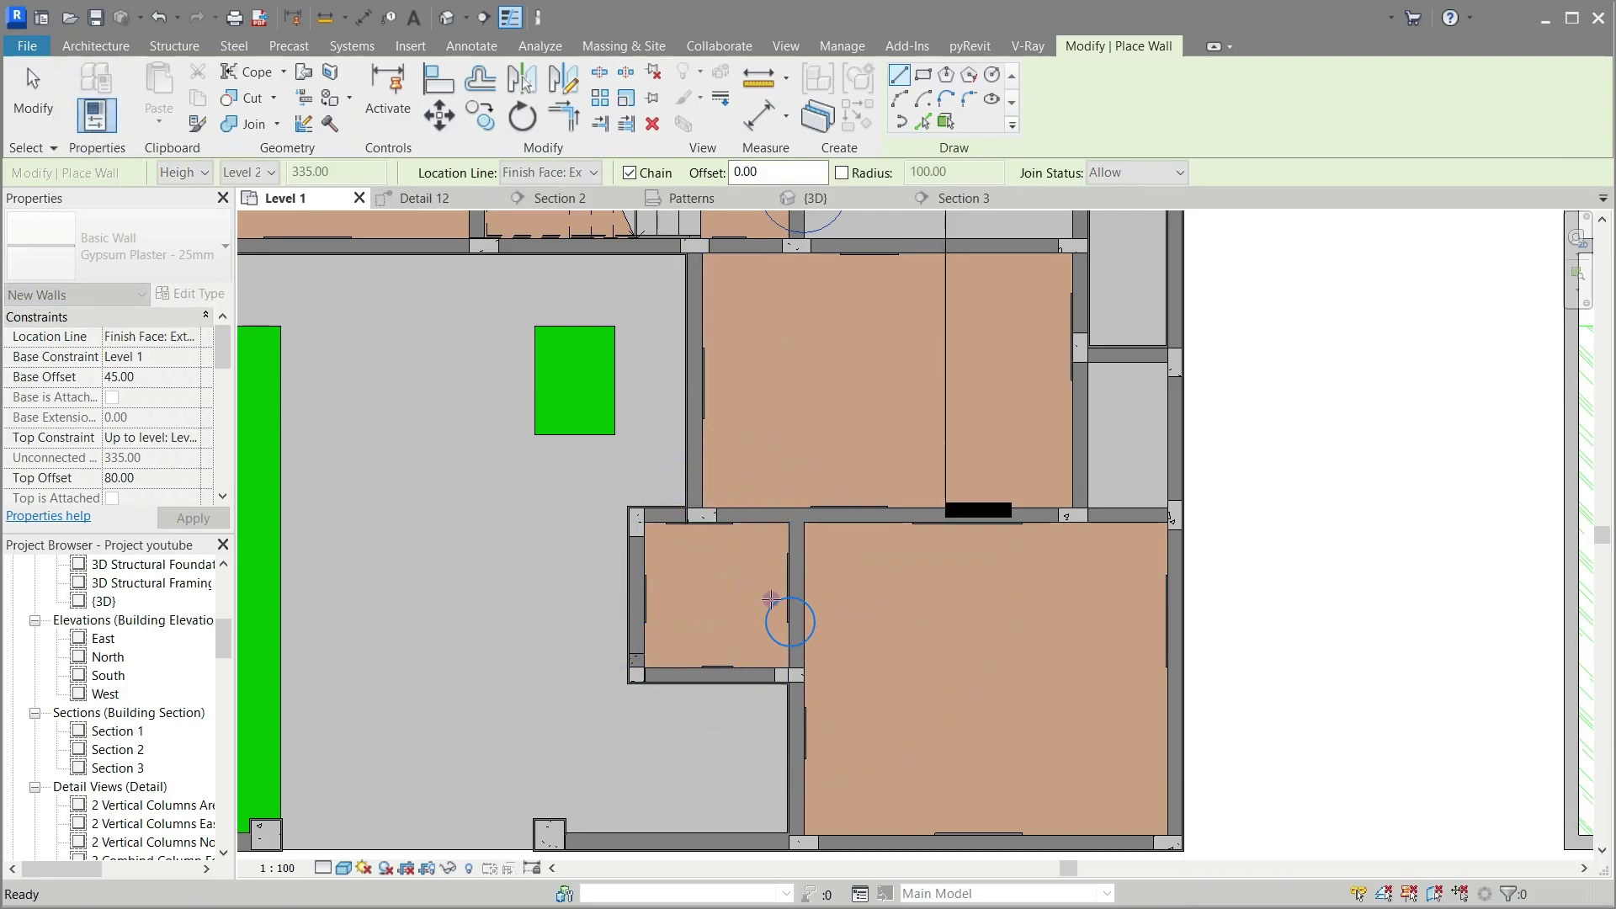
Step: Trim/extend the small room's plaster segments to each other so they meet at all four corners
key("t")
key("r")
scroll(717, 655, "up", 4)
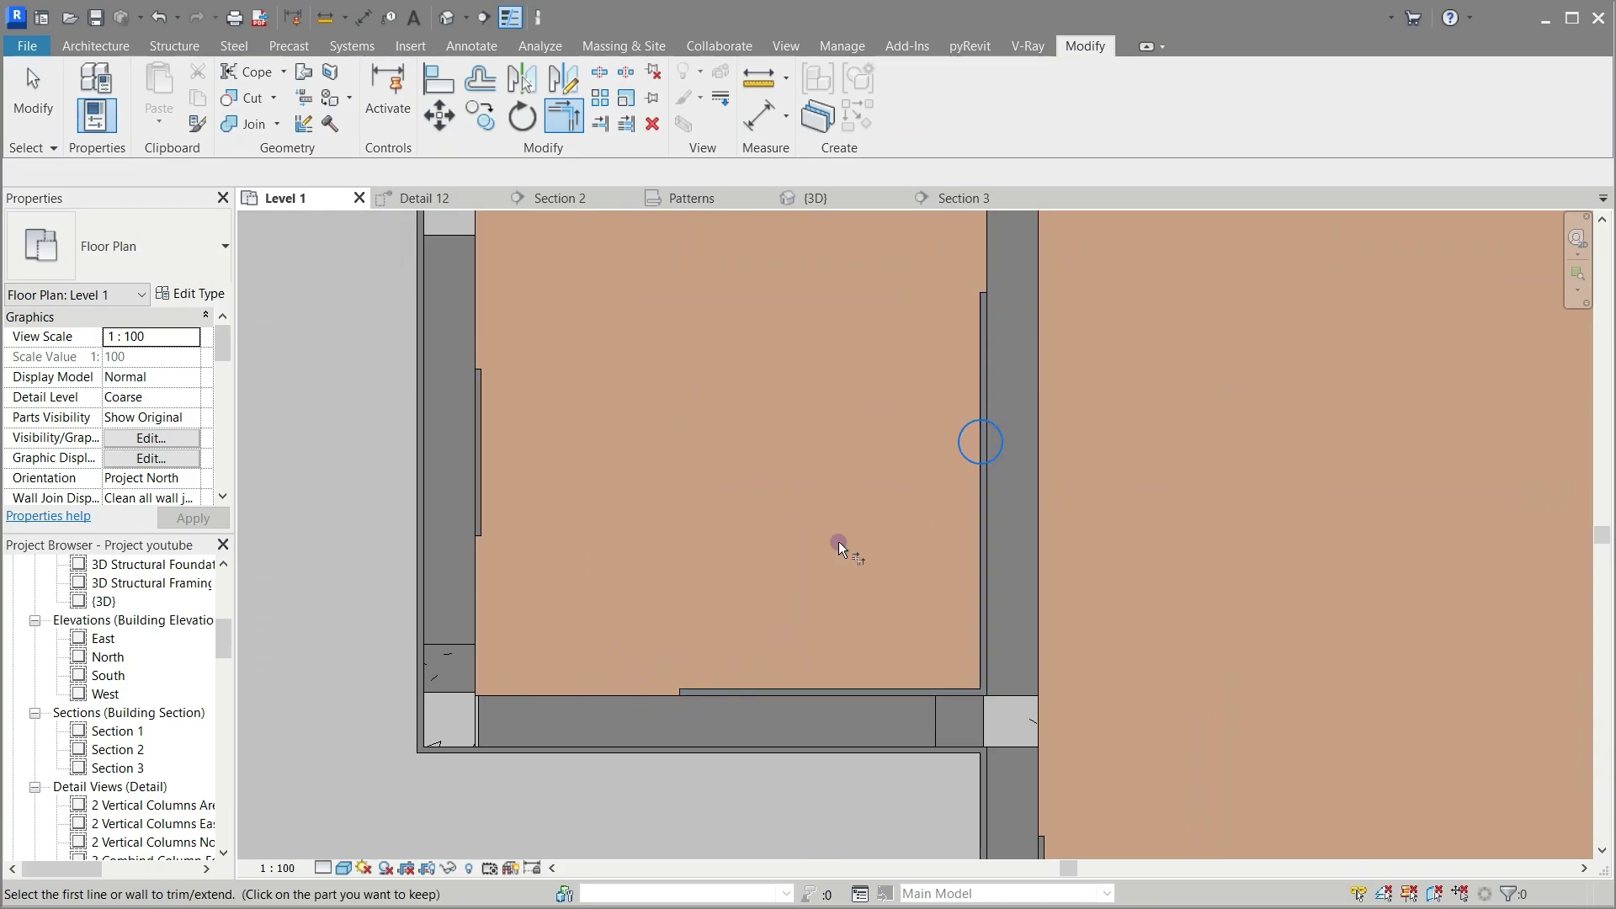
left_click(758, 691)
scroll(539, 468, "down", 1)
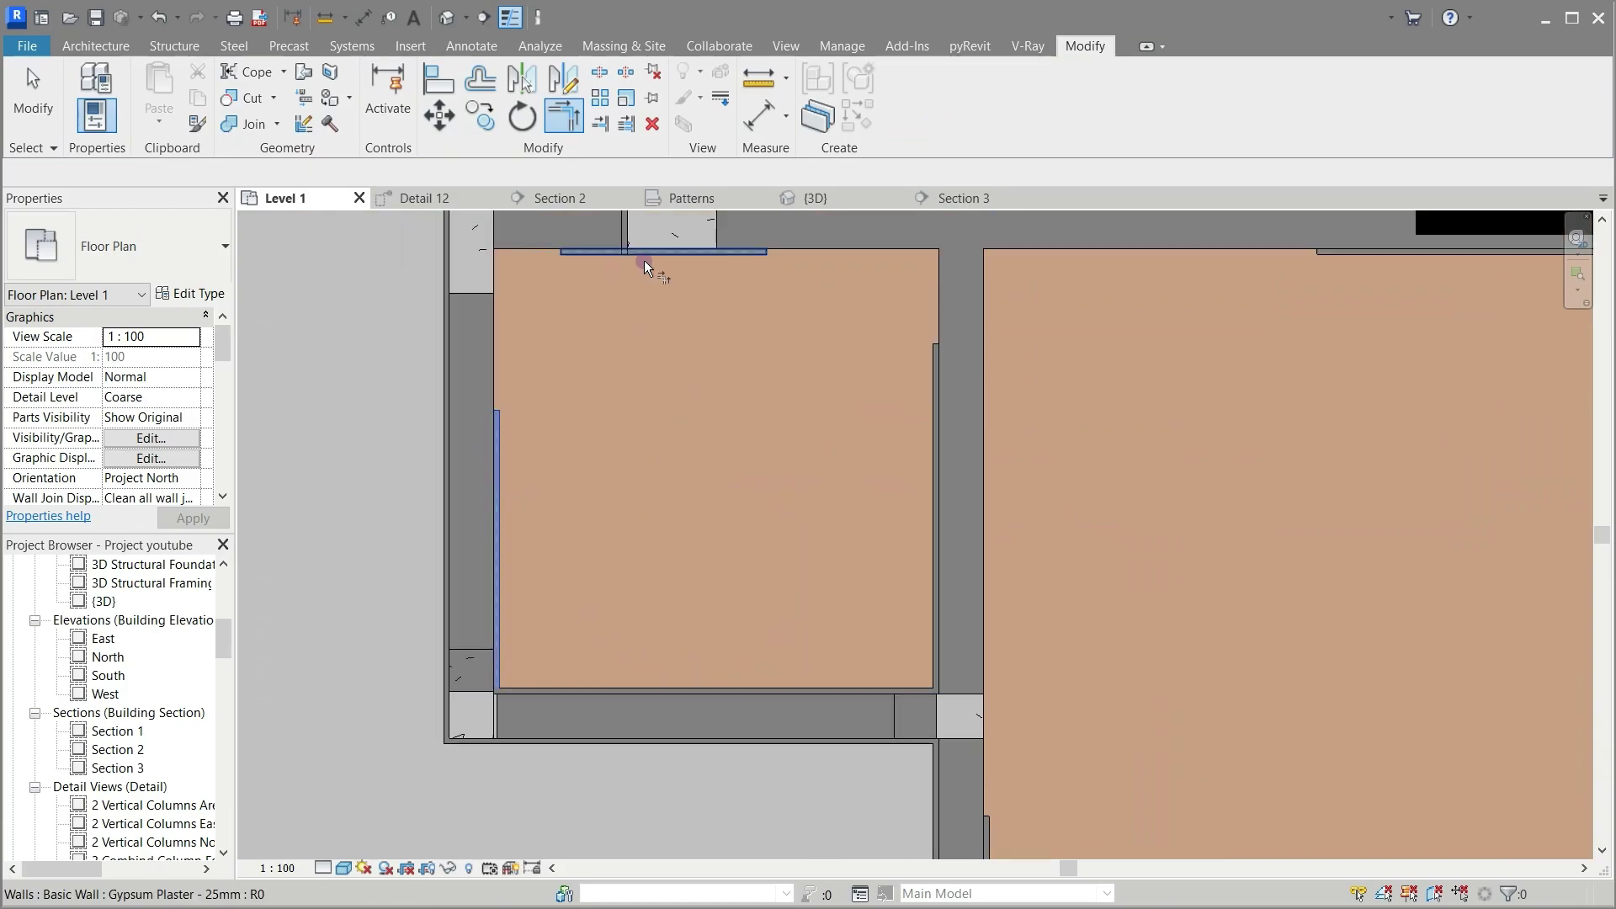
left_click(701, 257)
Step: Trim/extend the southeast corner room's plaster segments into closed corners around the room
scroll(689, 390, "down", 2)
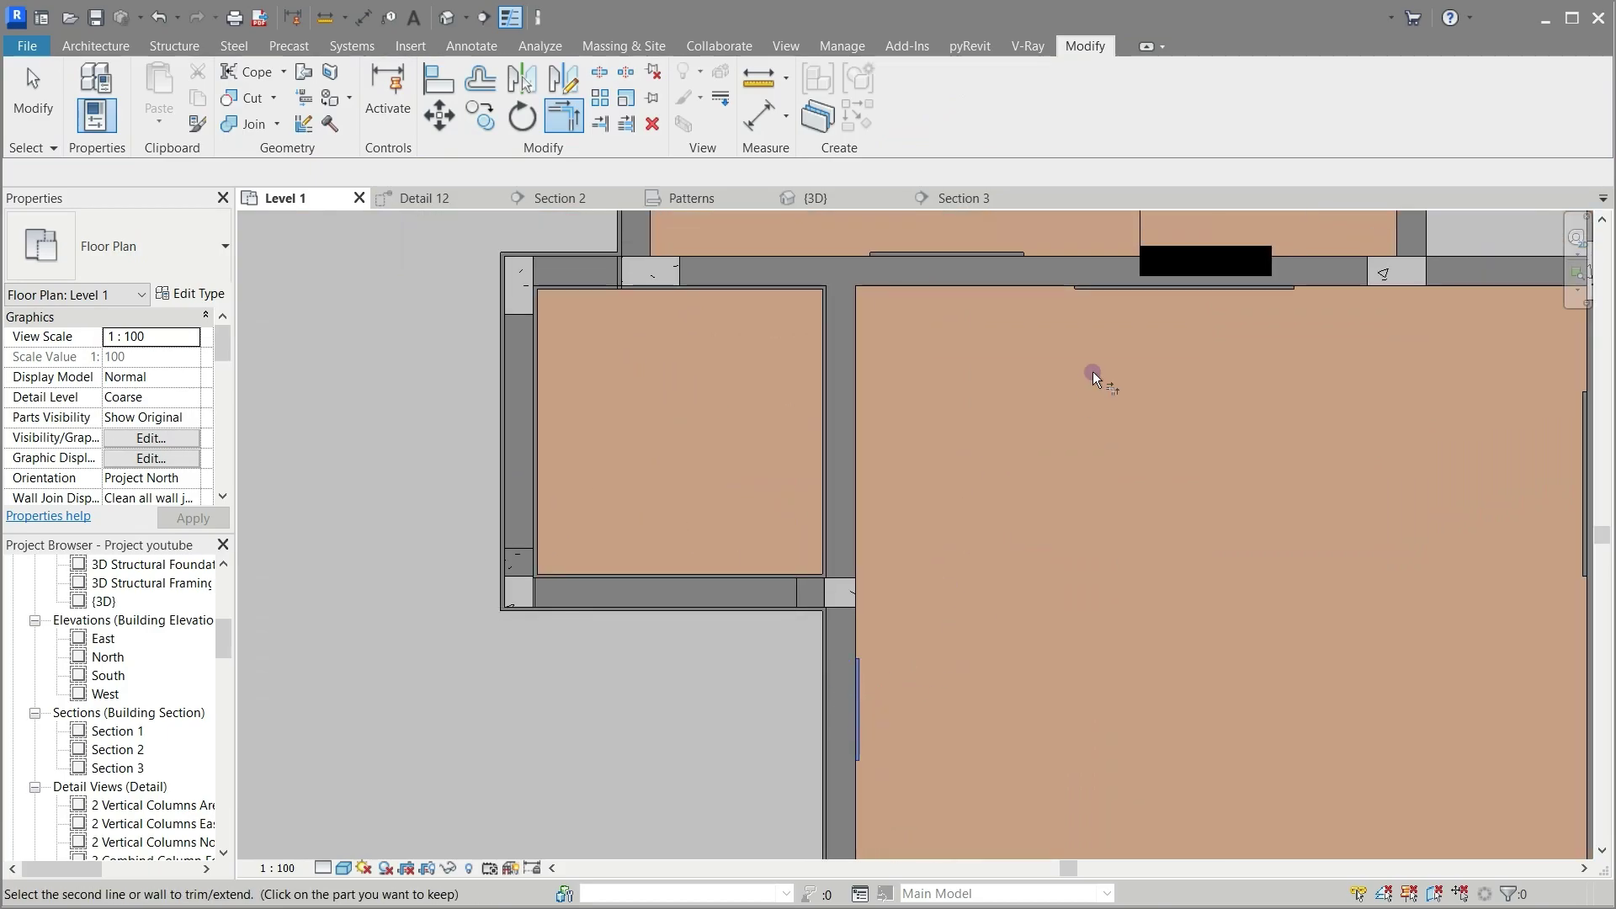
scroll(613, 341, "down", 1)
left_click(1048, 303)
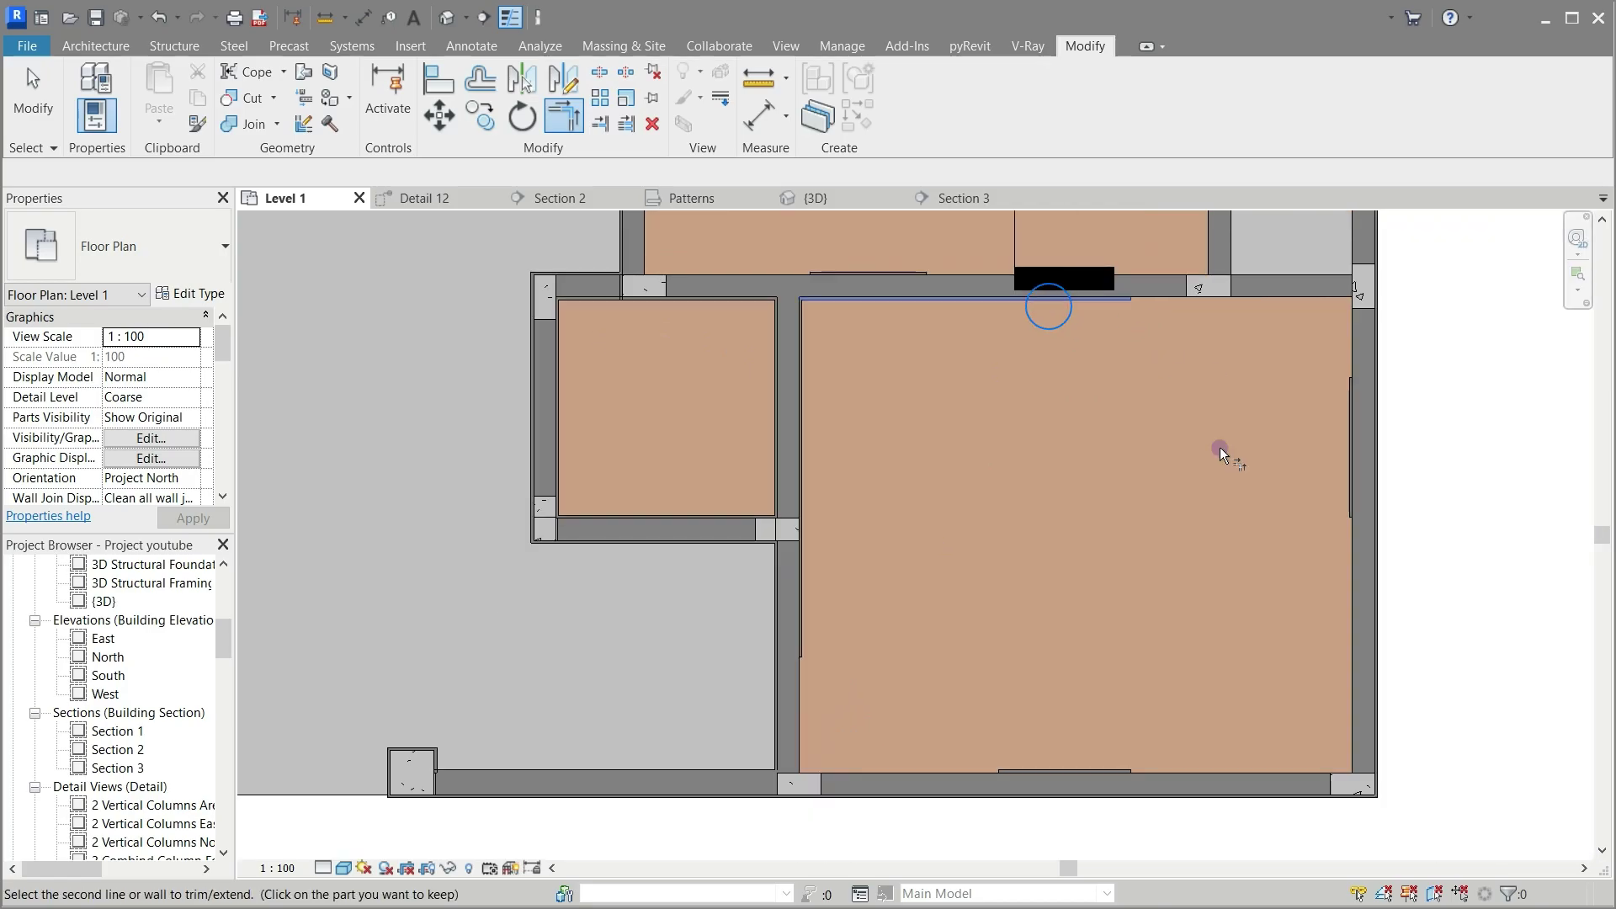
left_click(1089, 771)
Step: Trim/extend the plaster segments of the room southeast of the stairs into closed corners
scroll(923, 545, "up", 5, "ctrl")
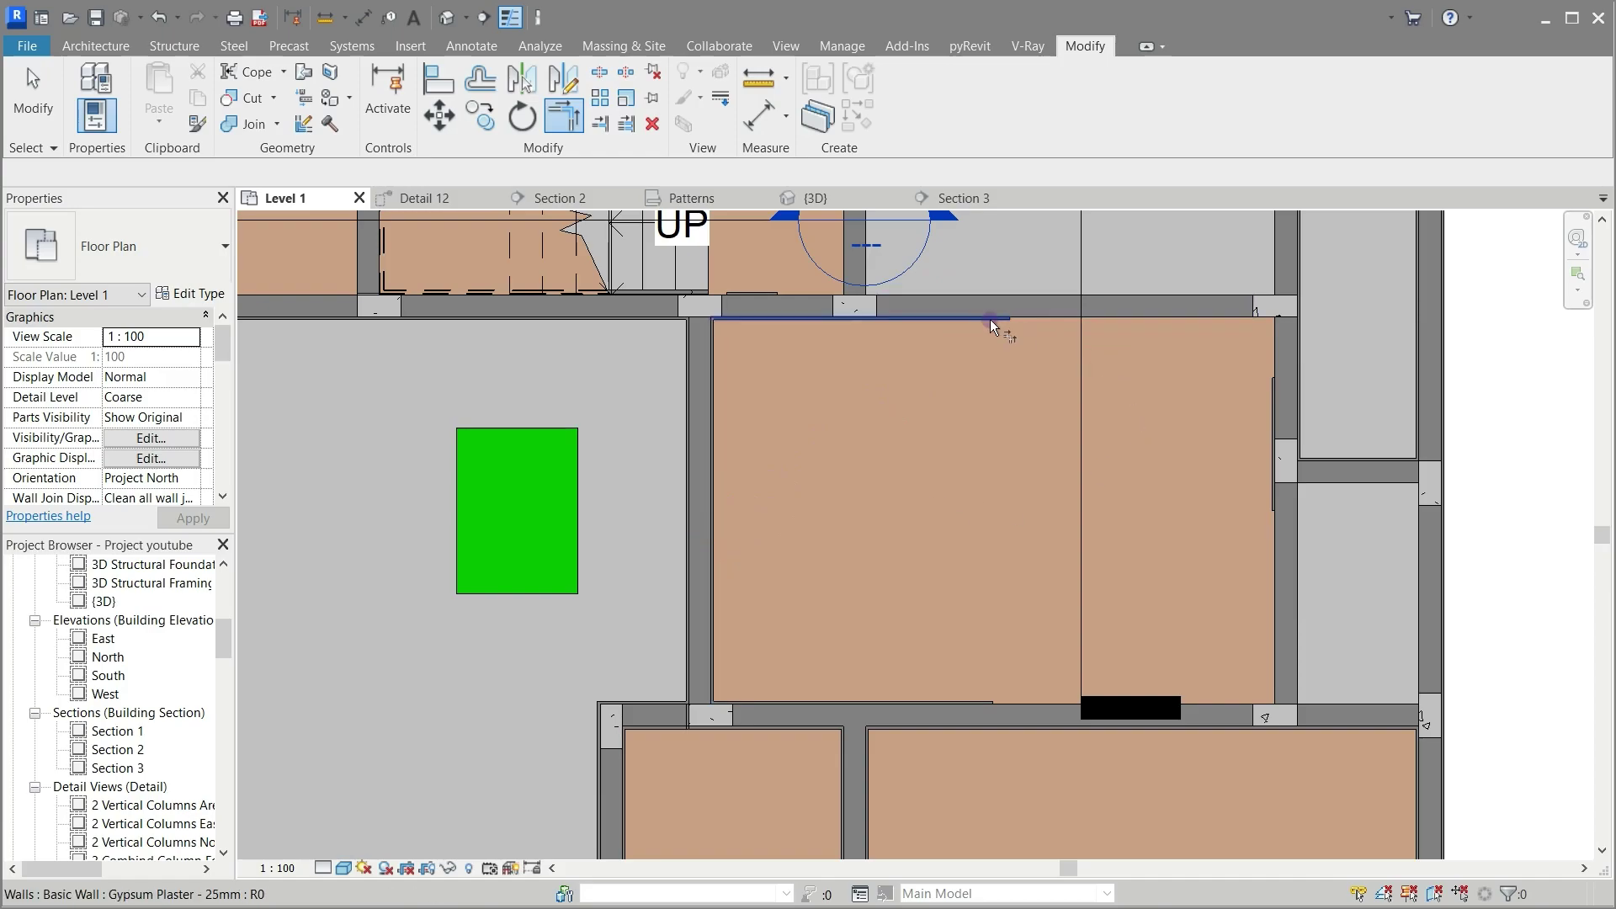
left_click(1269, 403)
left_click(985, 683)
Step: Trim/extend the plaster segments into closed corners in the stair hall and the room west of the stairs
middle_click_drag(588, 422, 945, 628)
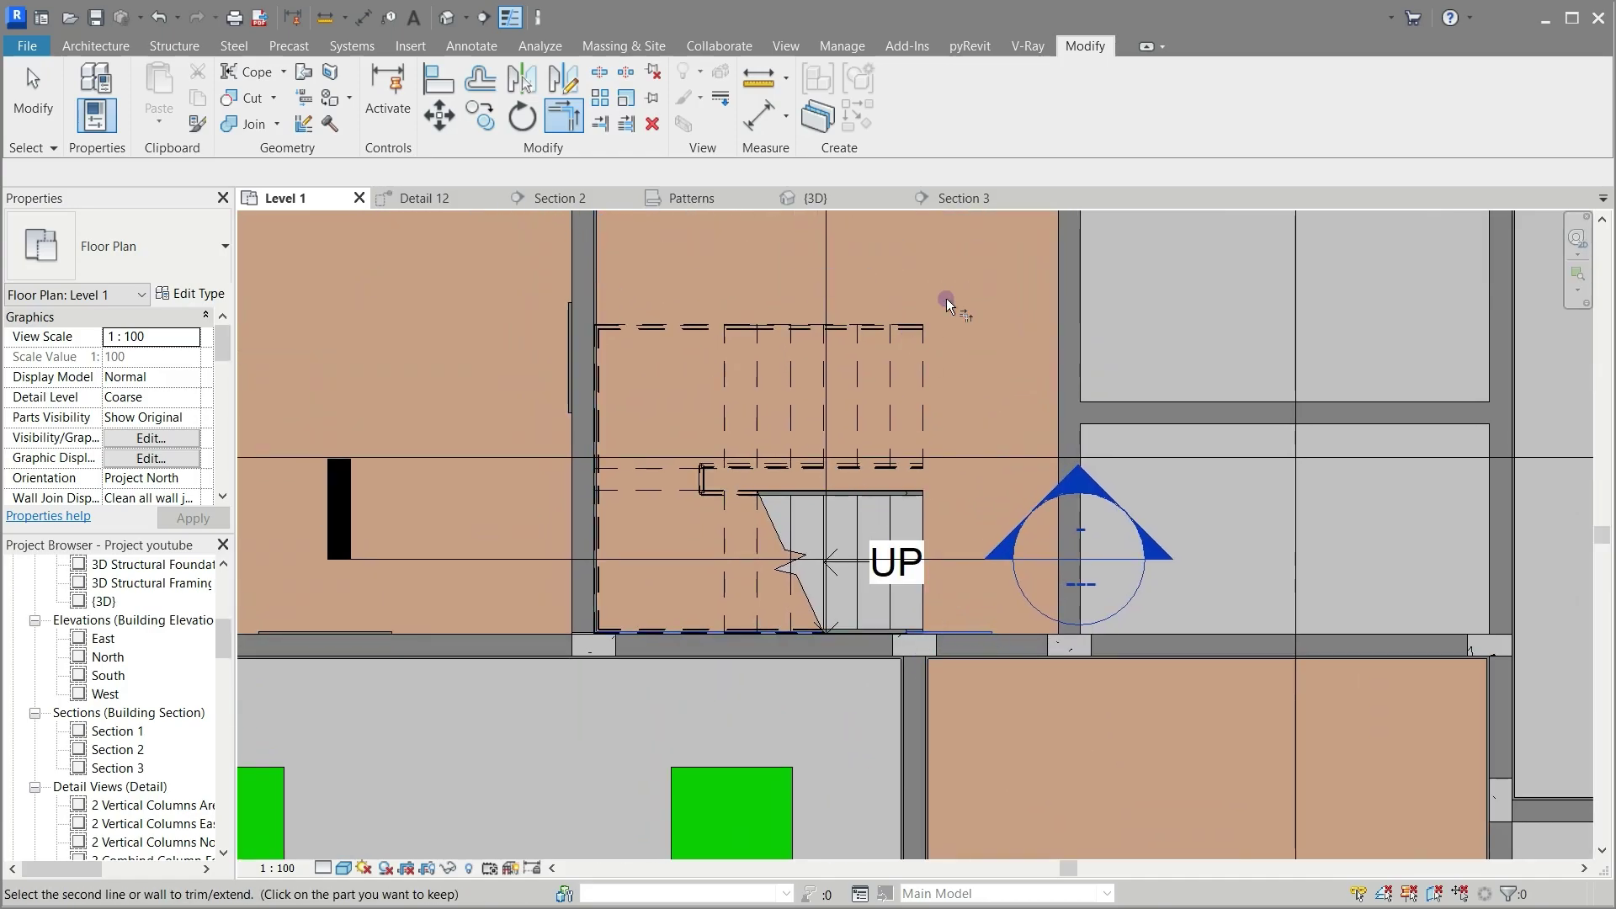
middle_click_drag(947, 300, 999, 453)
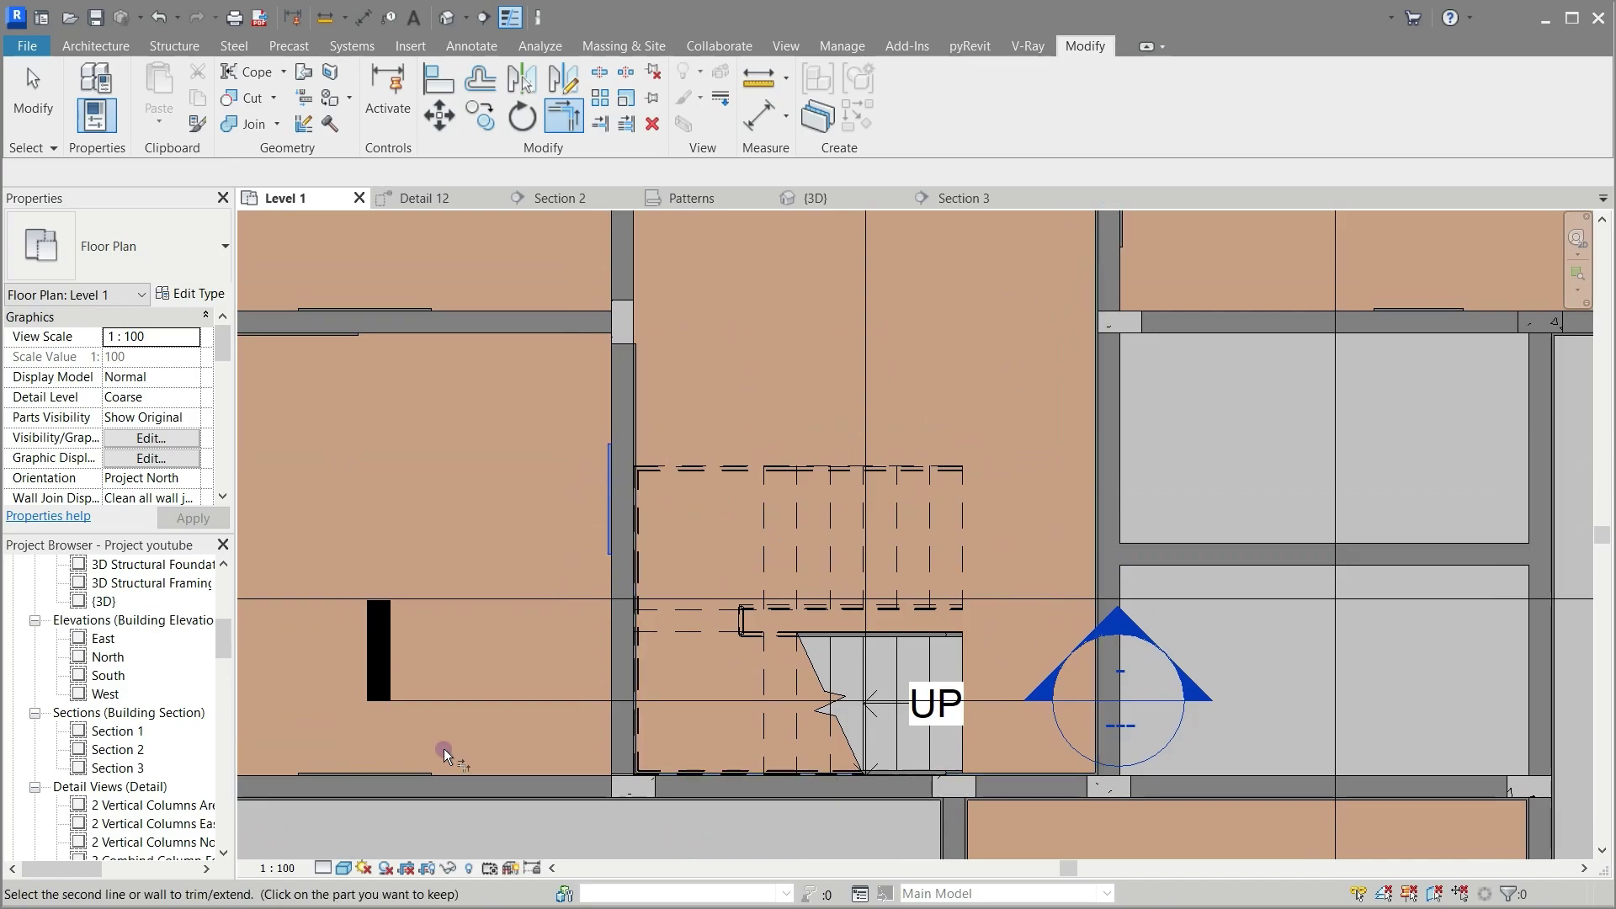
middle_click_drag(449, 543, 686, 543)
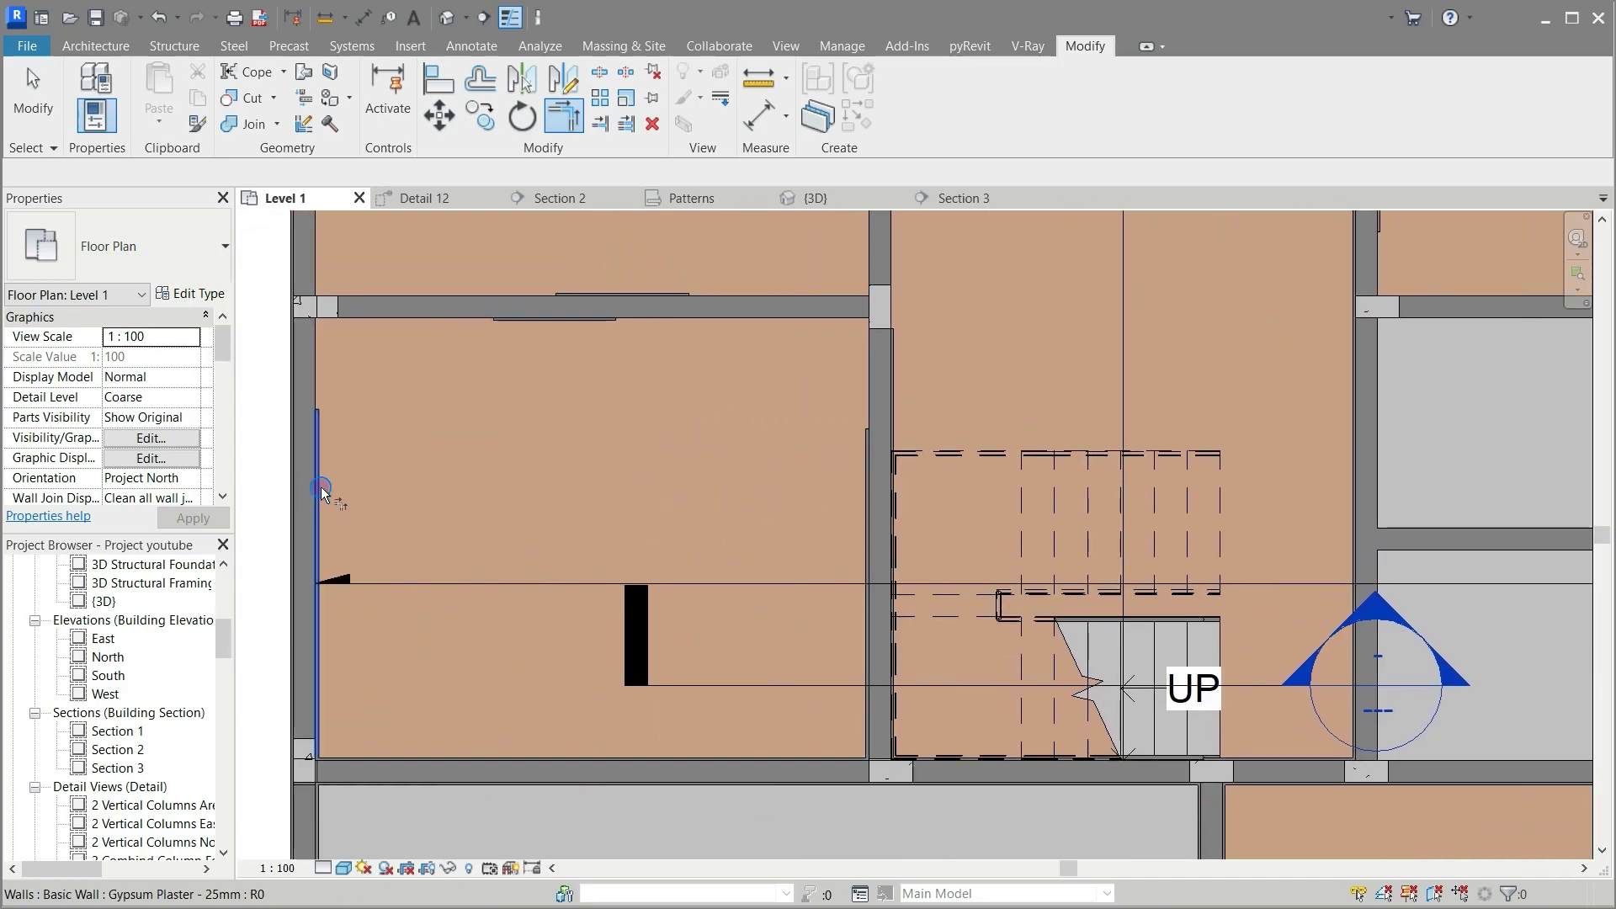
middle_click_drag(745, 444, 757, 696)
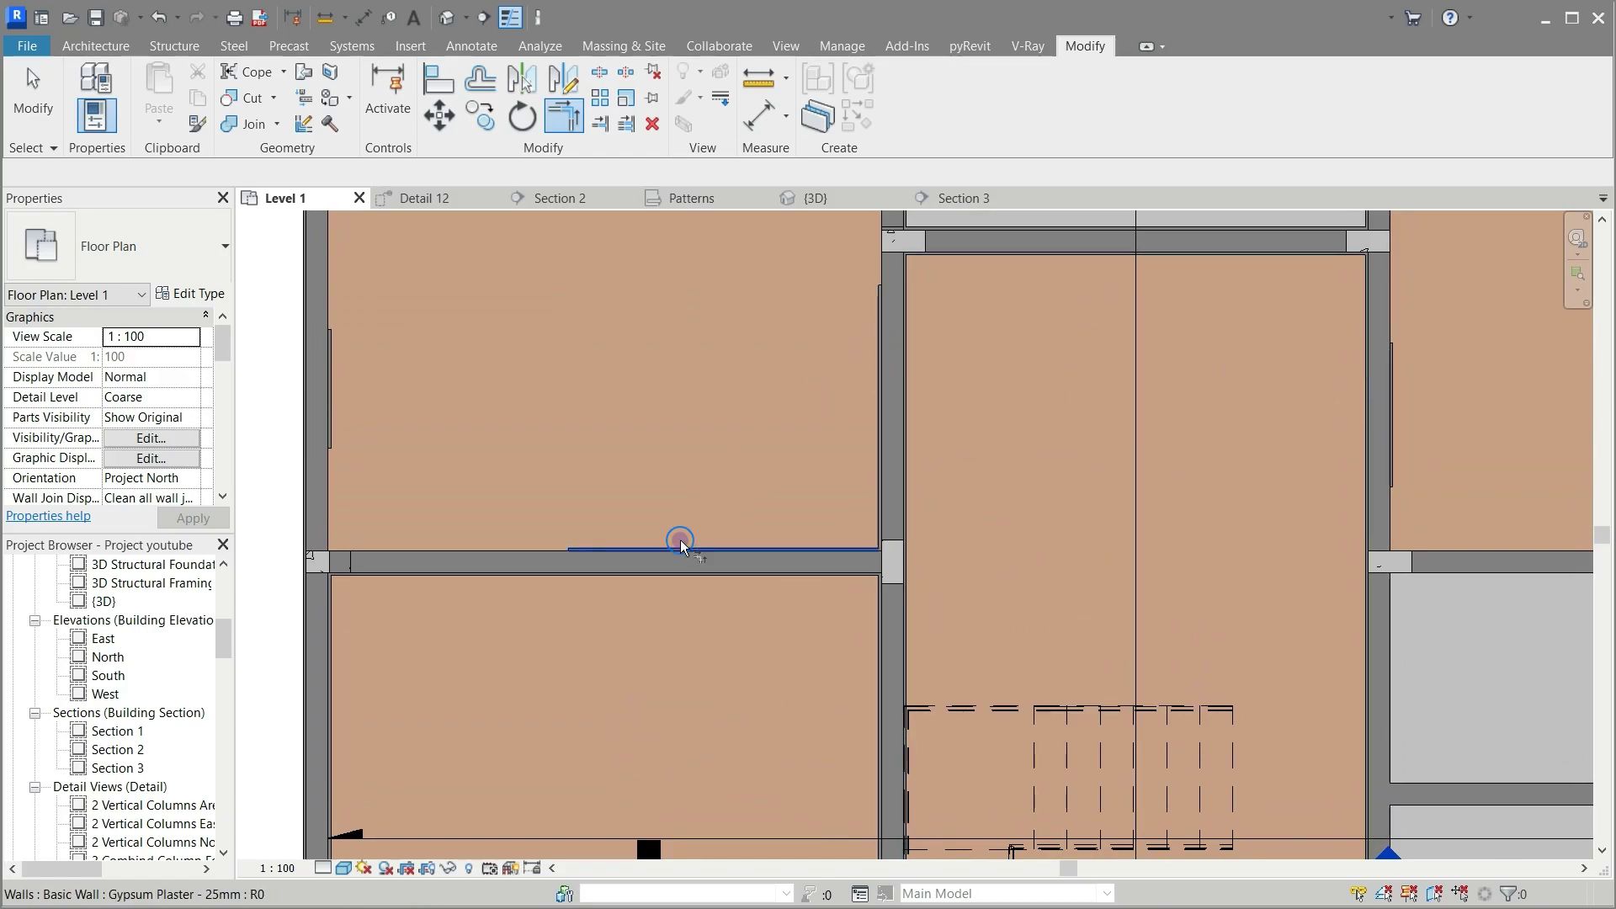
Step: Trim/extend the plaster segments of the room northwest of the stairs into closed corners
middle_click_drag(635, 397, 554, 456)
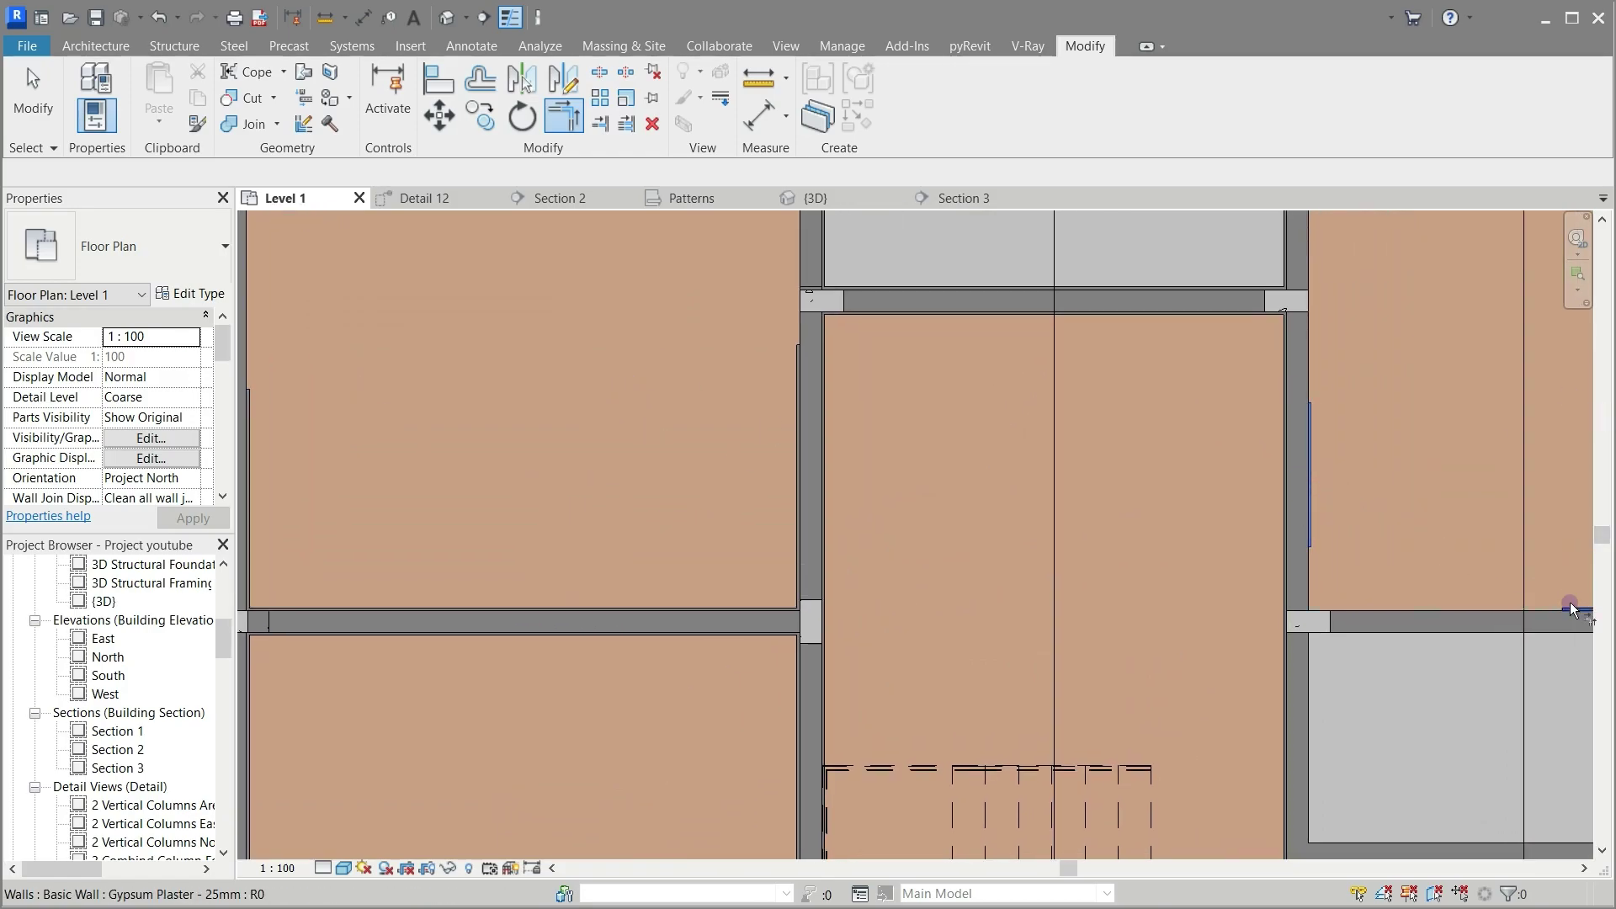
middle_click_drag(1569, 602, 588, 372)
left_click(916, 564)
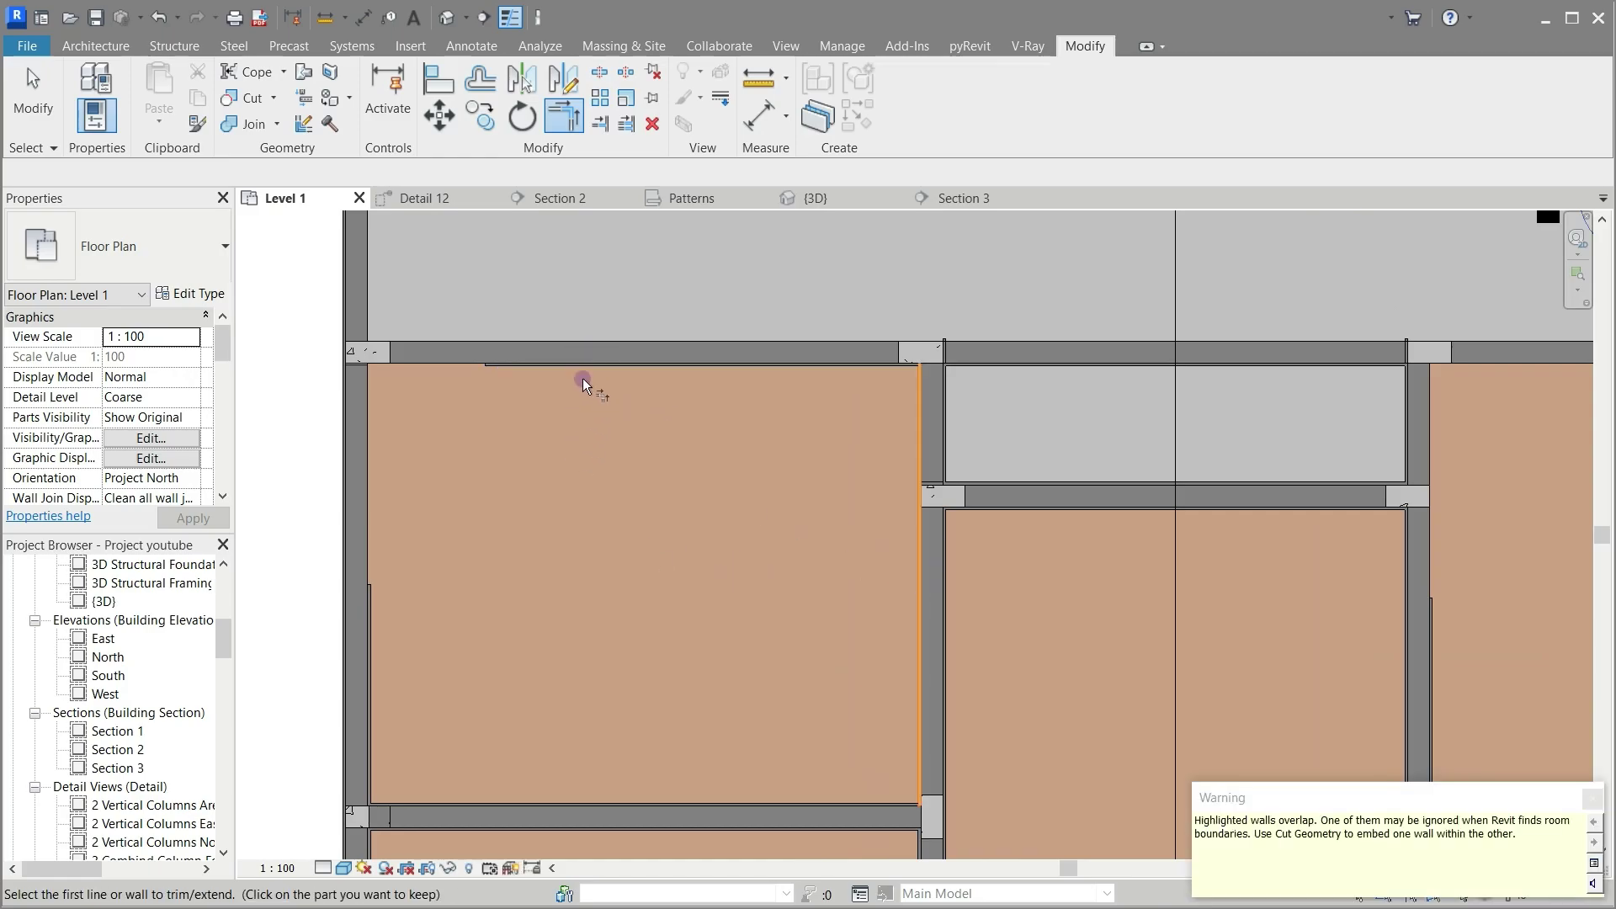
left_click(584, 366)
left_click(375, 622)
Step: Trim/extend the northeast room's plaster segments into closed corners and end the trim command
middle_click_drag(1133, 619, 745, 549)
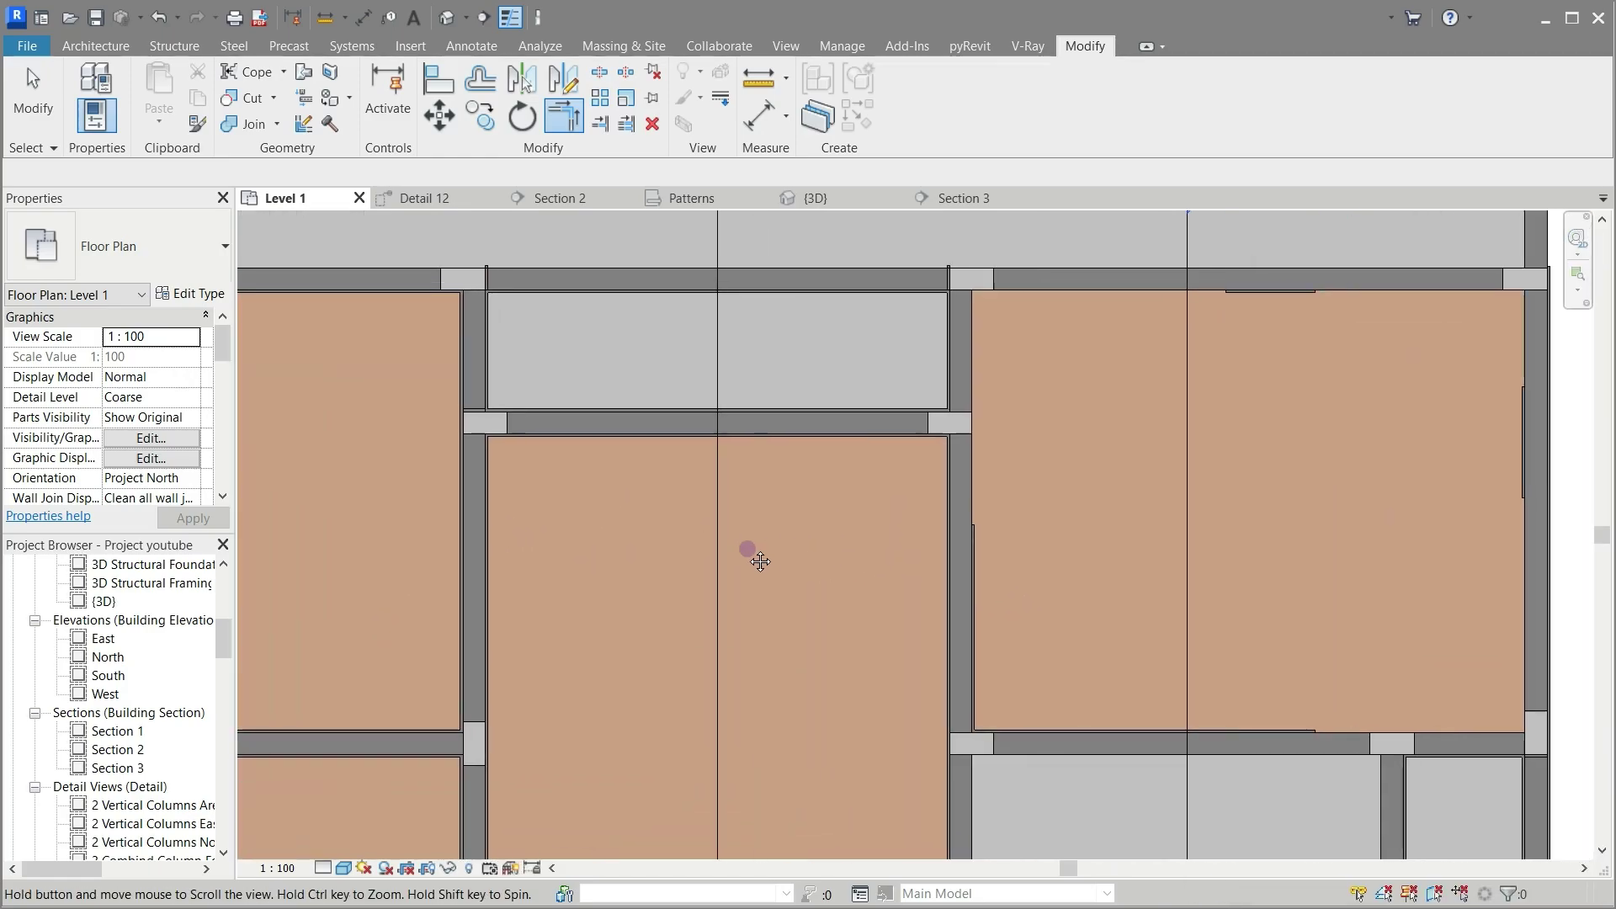
left_click(1463, 441)
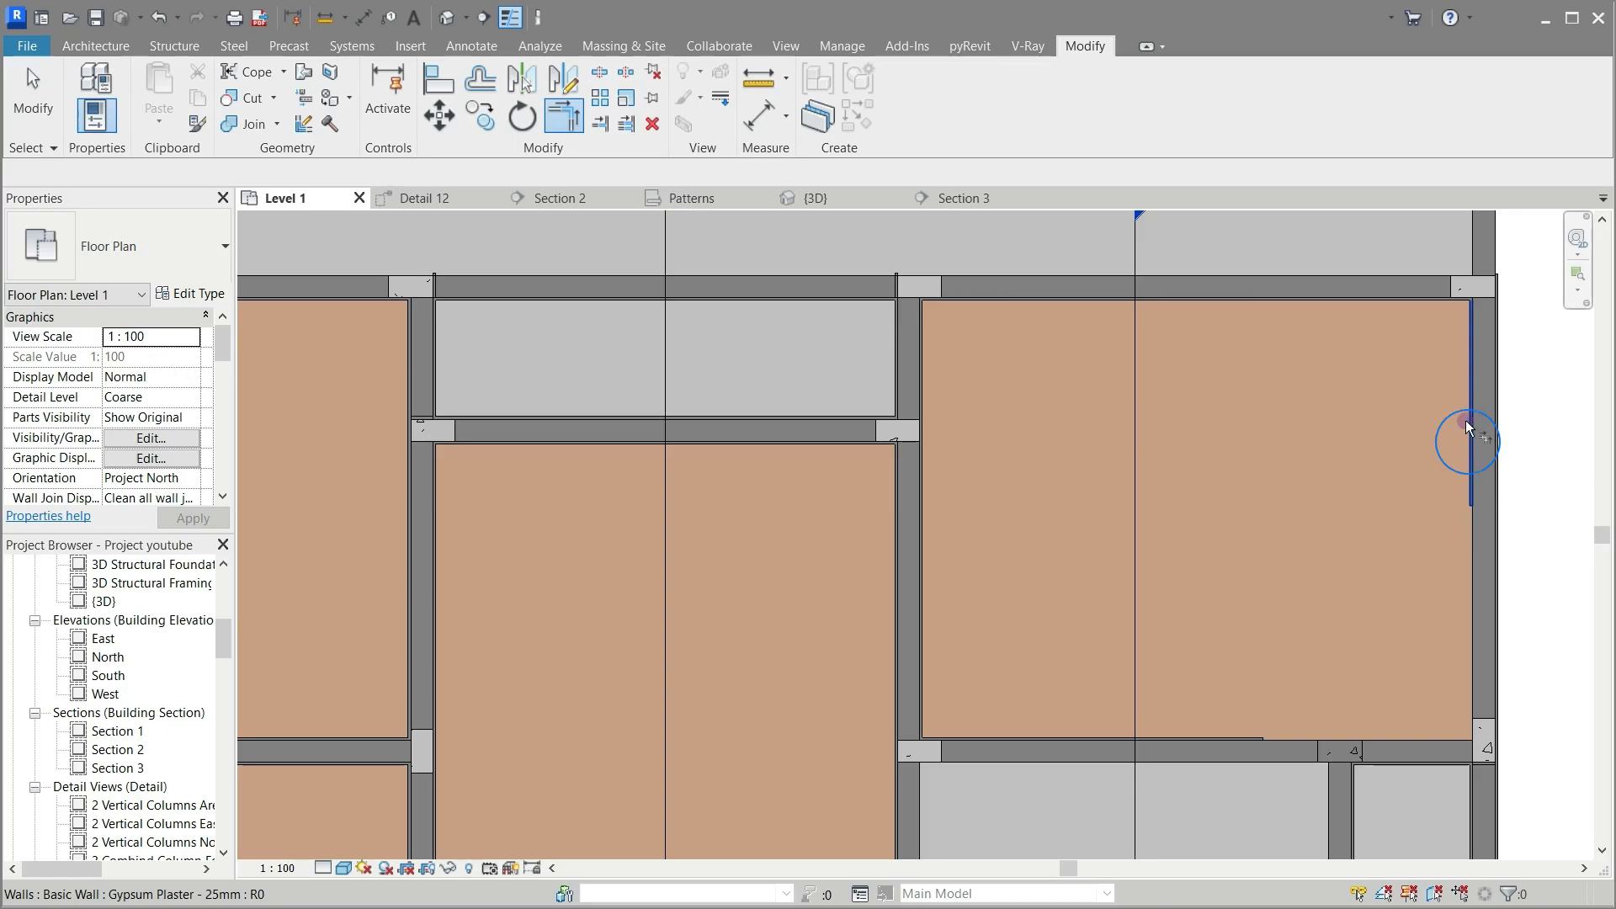
left_click(1229, 732)
key("Escape")
scroll(1027, 391, "down", 5)
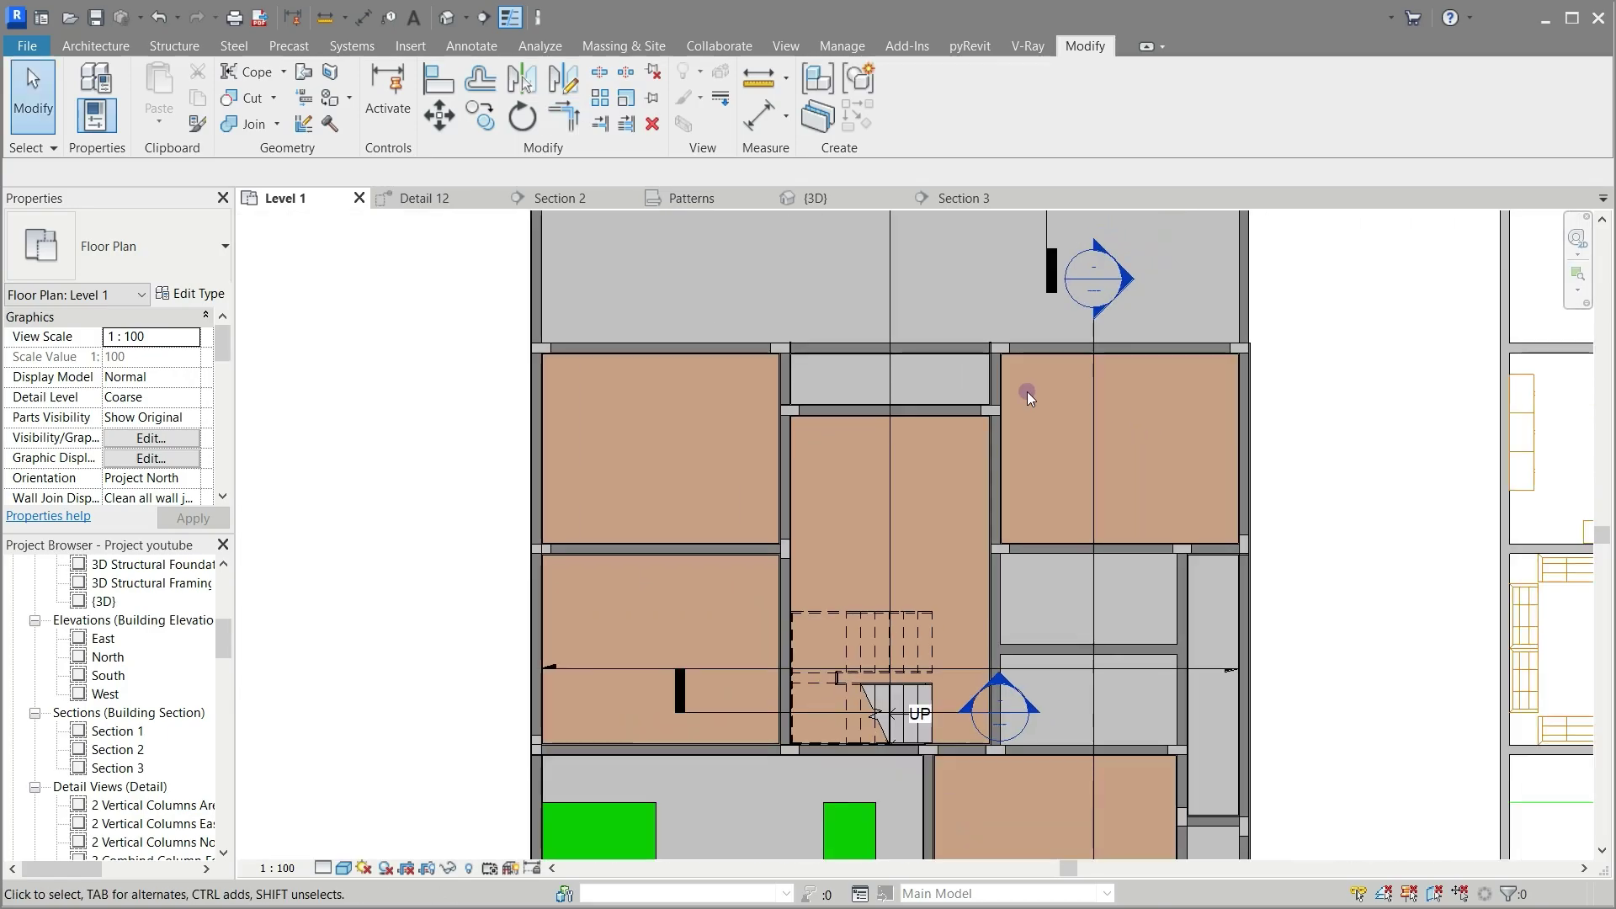
Step: Inspect the plaster above the wooden tile walls room by room in the 3D view, including the small southern room
left_click(817, 198)
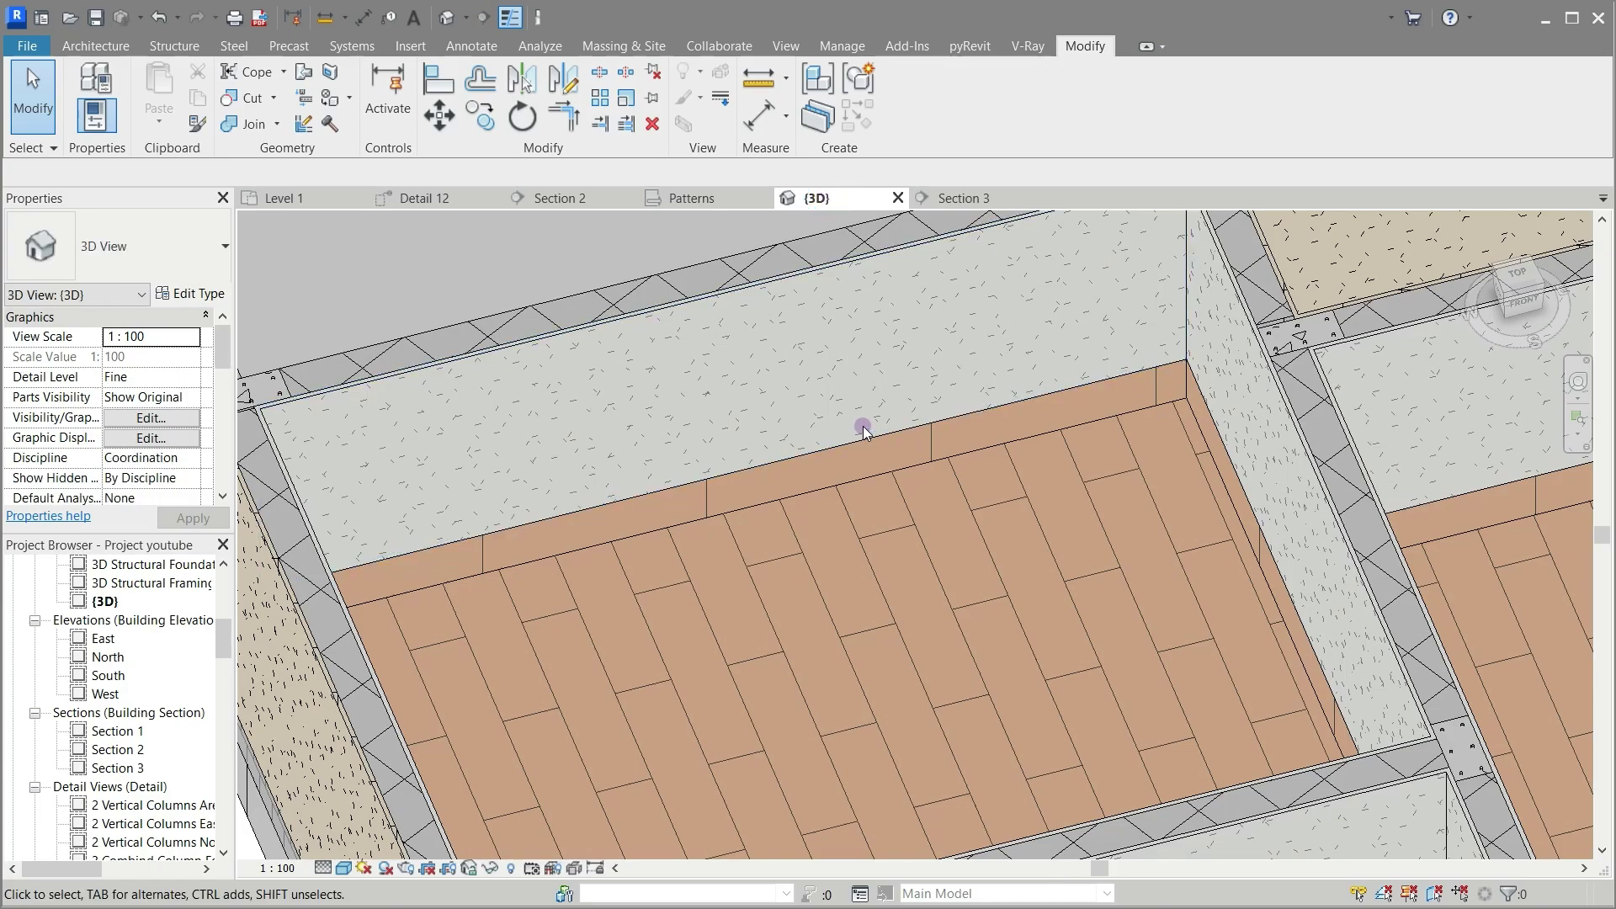
scroll(860, 426, "down", 3)
scroll(770, 397, "up", 2)
scroll(770, 397, "down", 3)
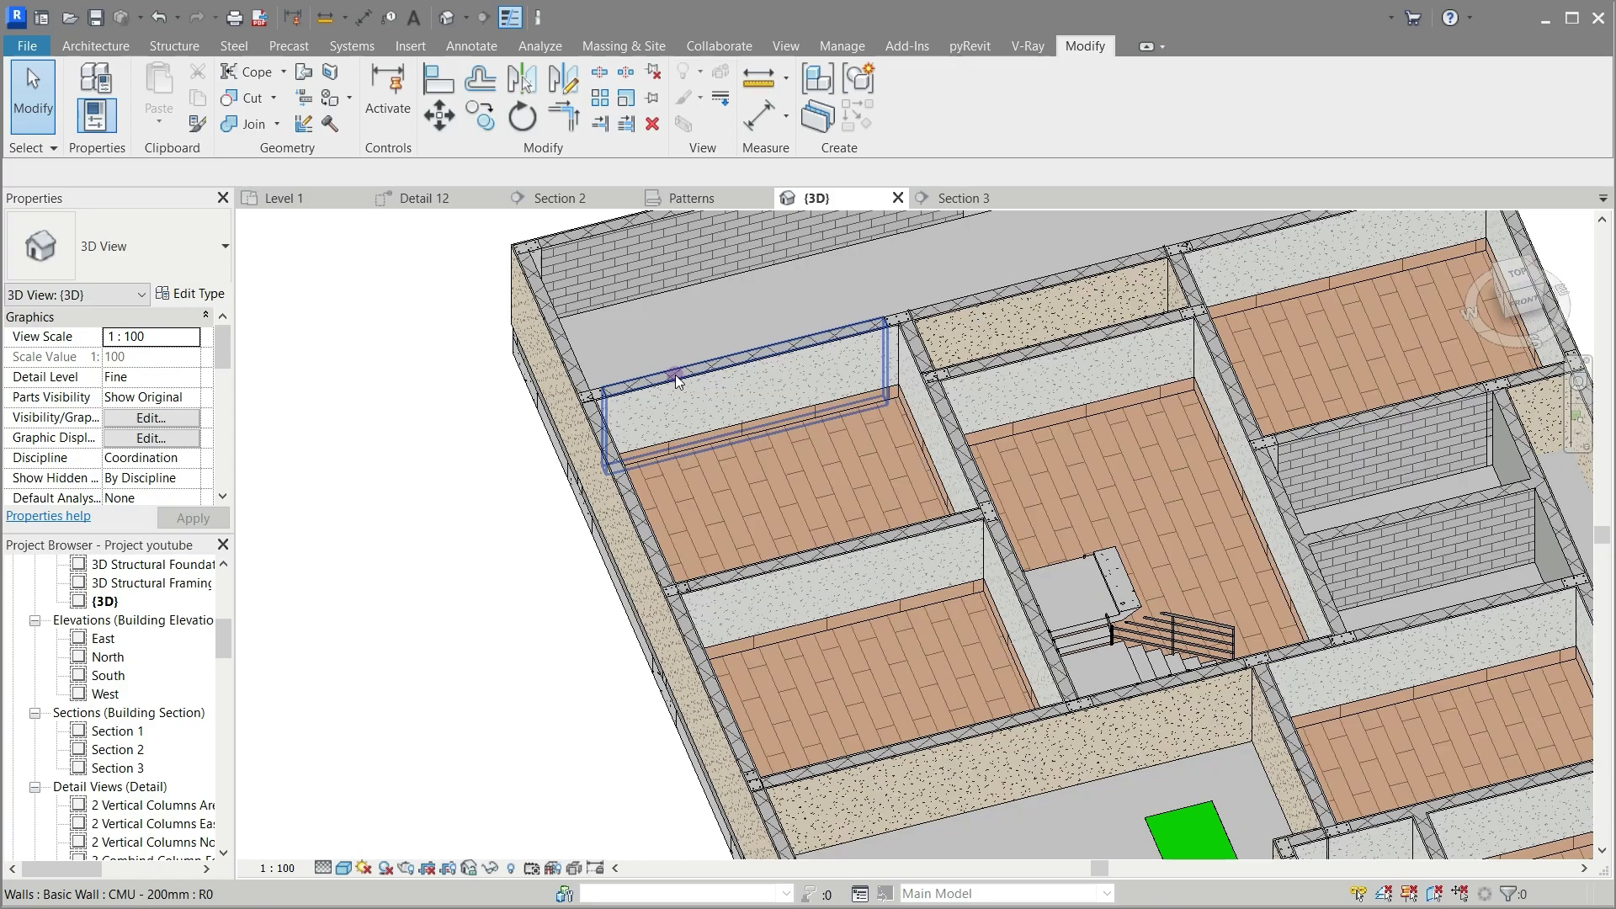
scroll(781, 379, "down", 1)
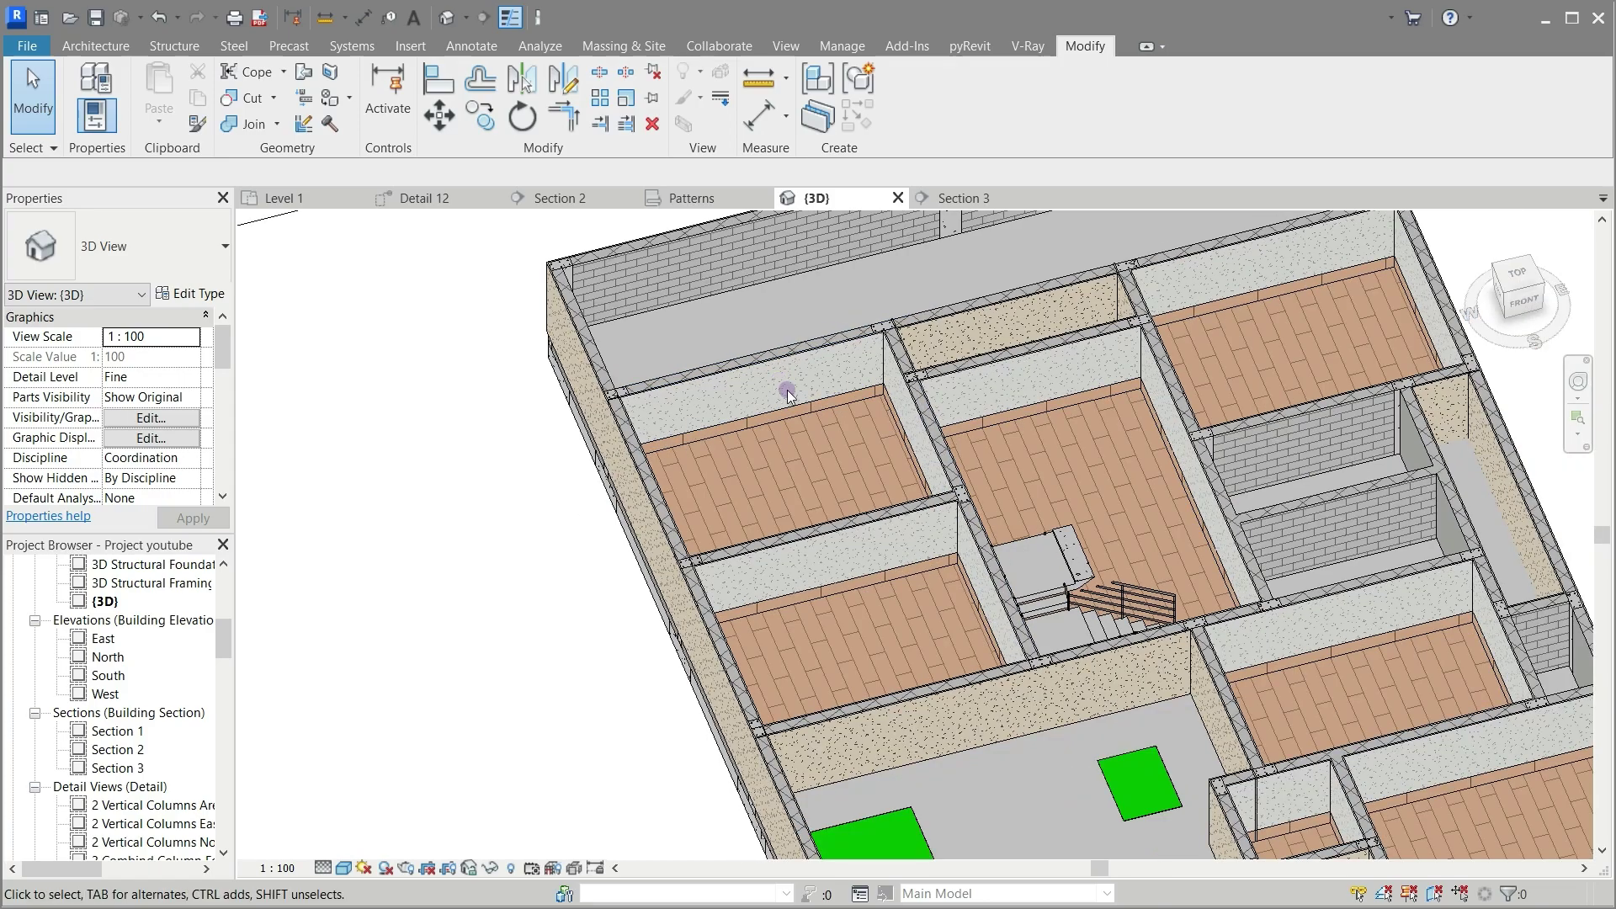
scroll(1093, 541, "down", 2)
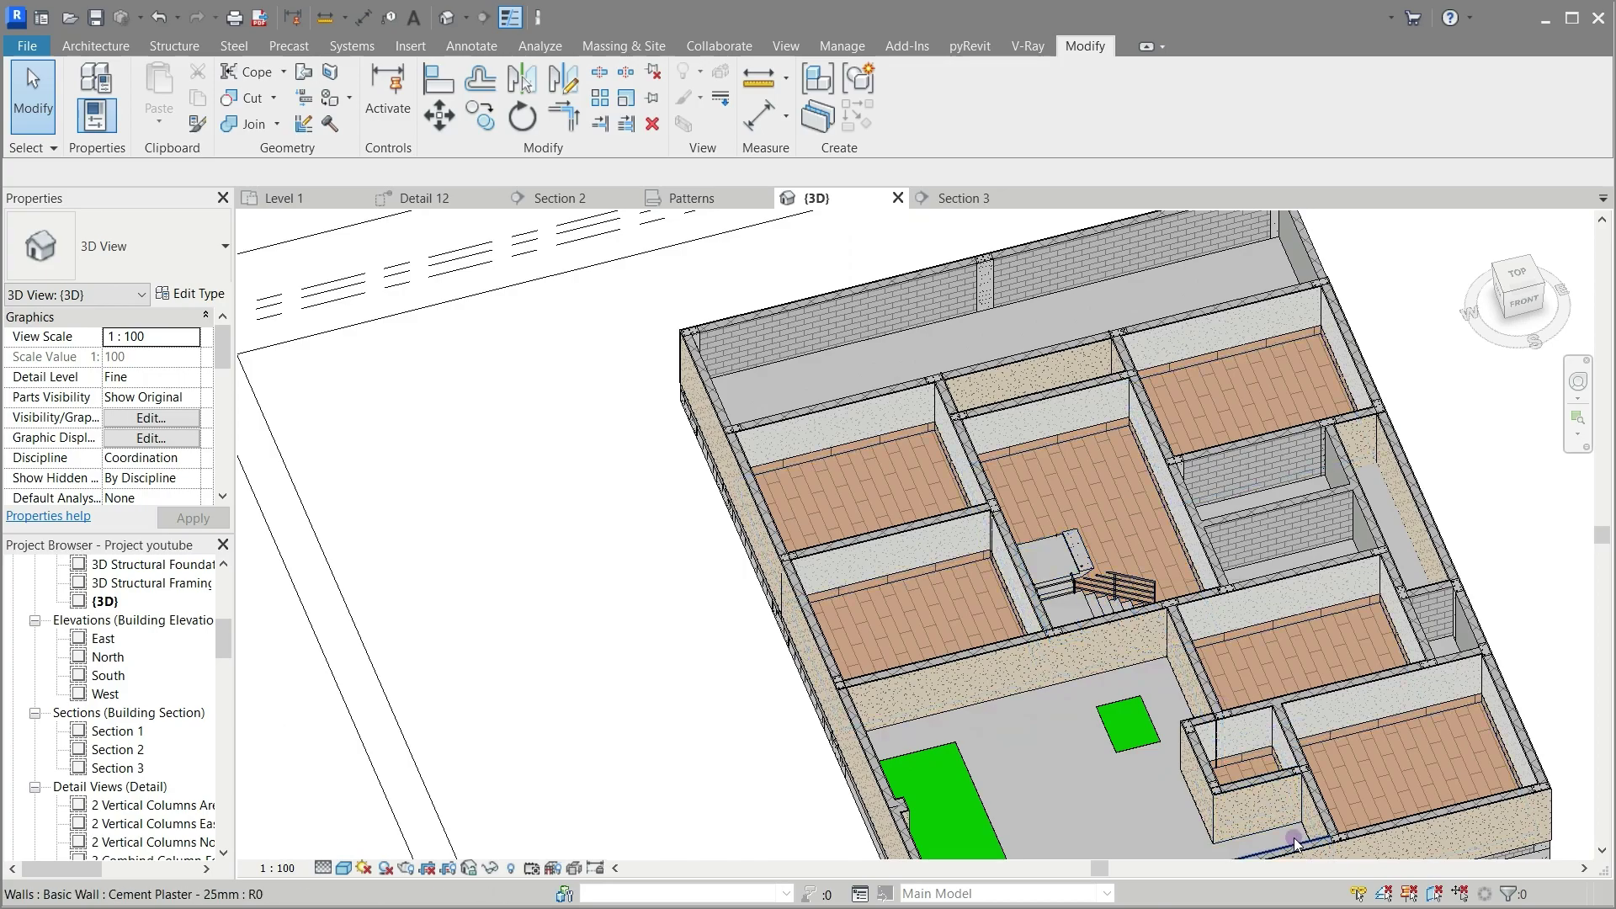
scroll(1294, 845, "up", 6)
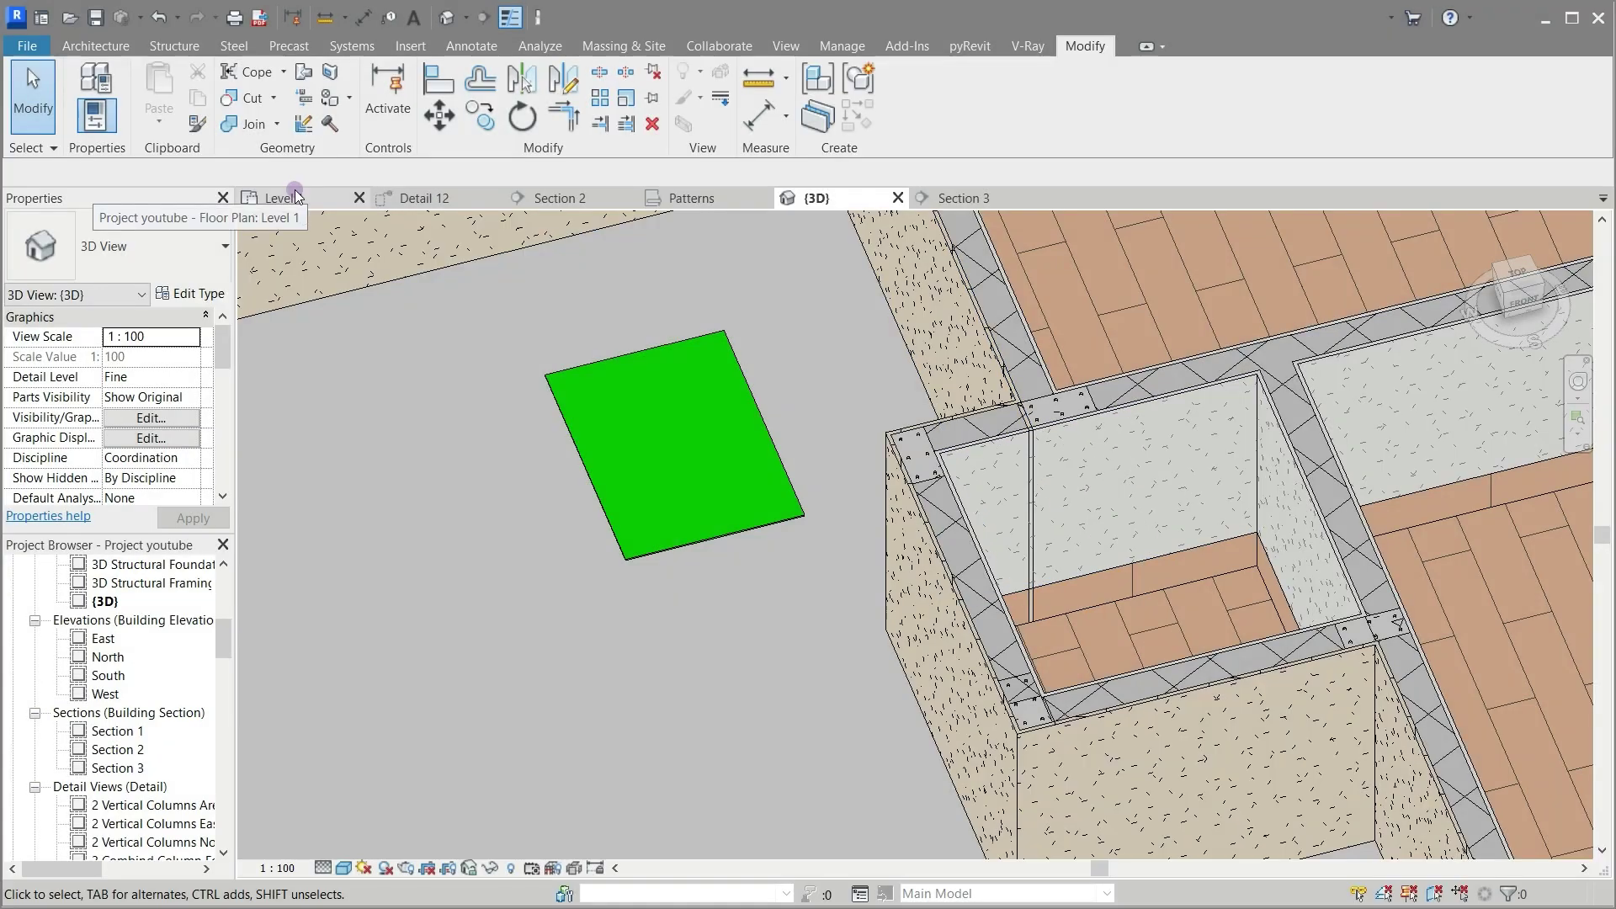
Step: On the Level 1 plan, trim/extend the exterior Cement Plaster - 25mm walls into a corner where the small southern room's north face meets the adjoining room
left_click(295, 196)
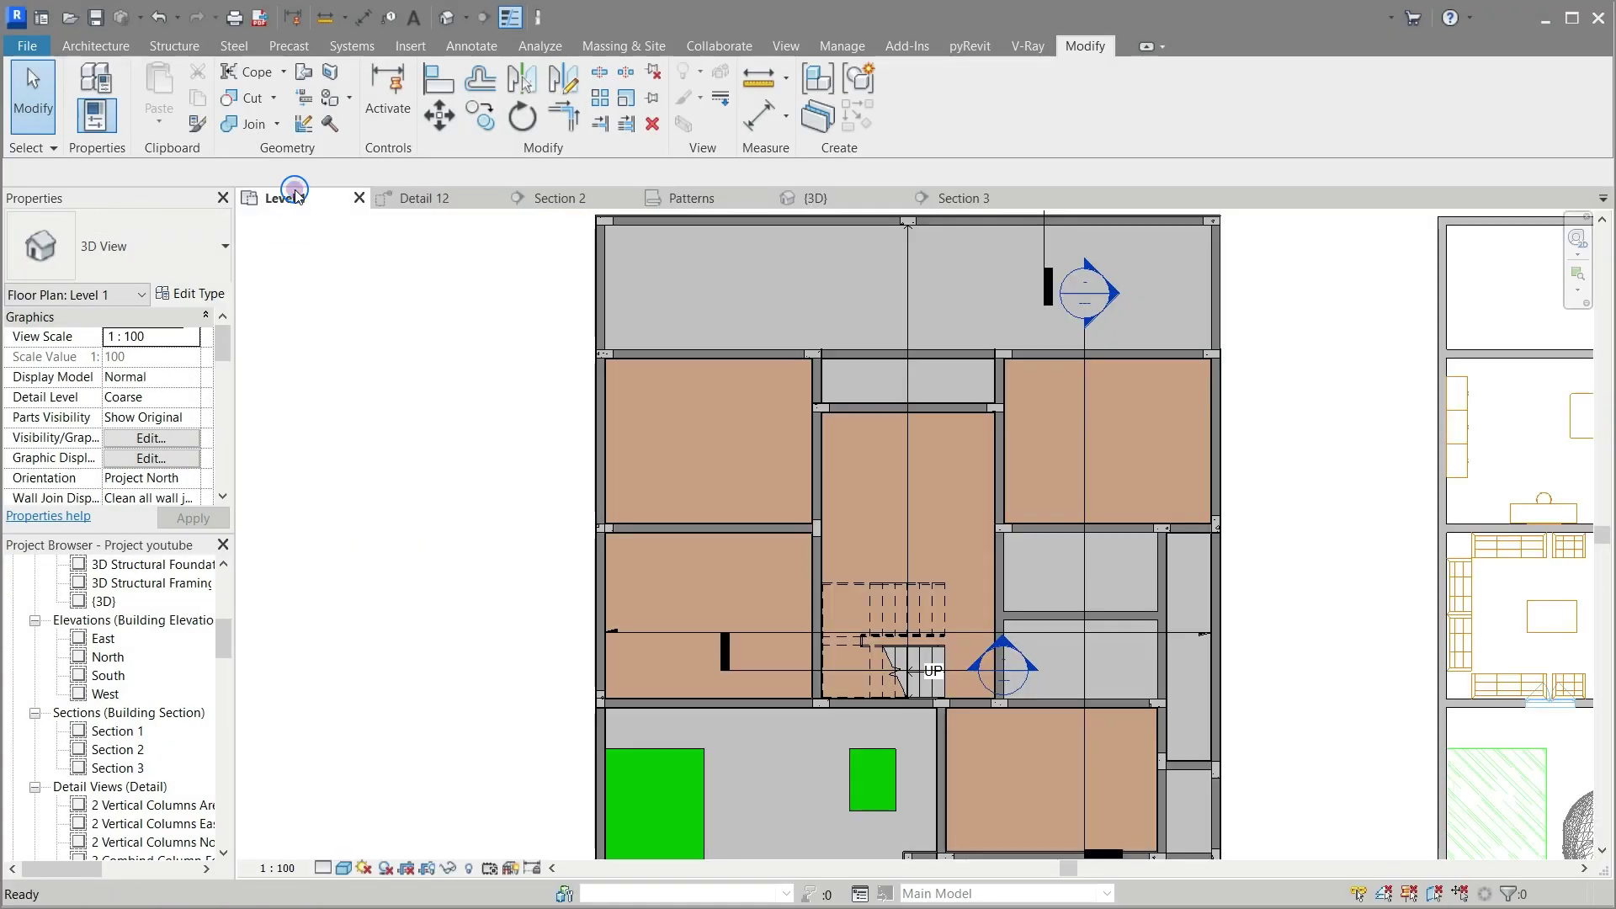
scroll(881, 442, "down", 2)
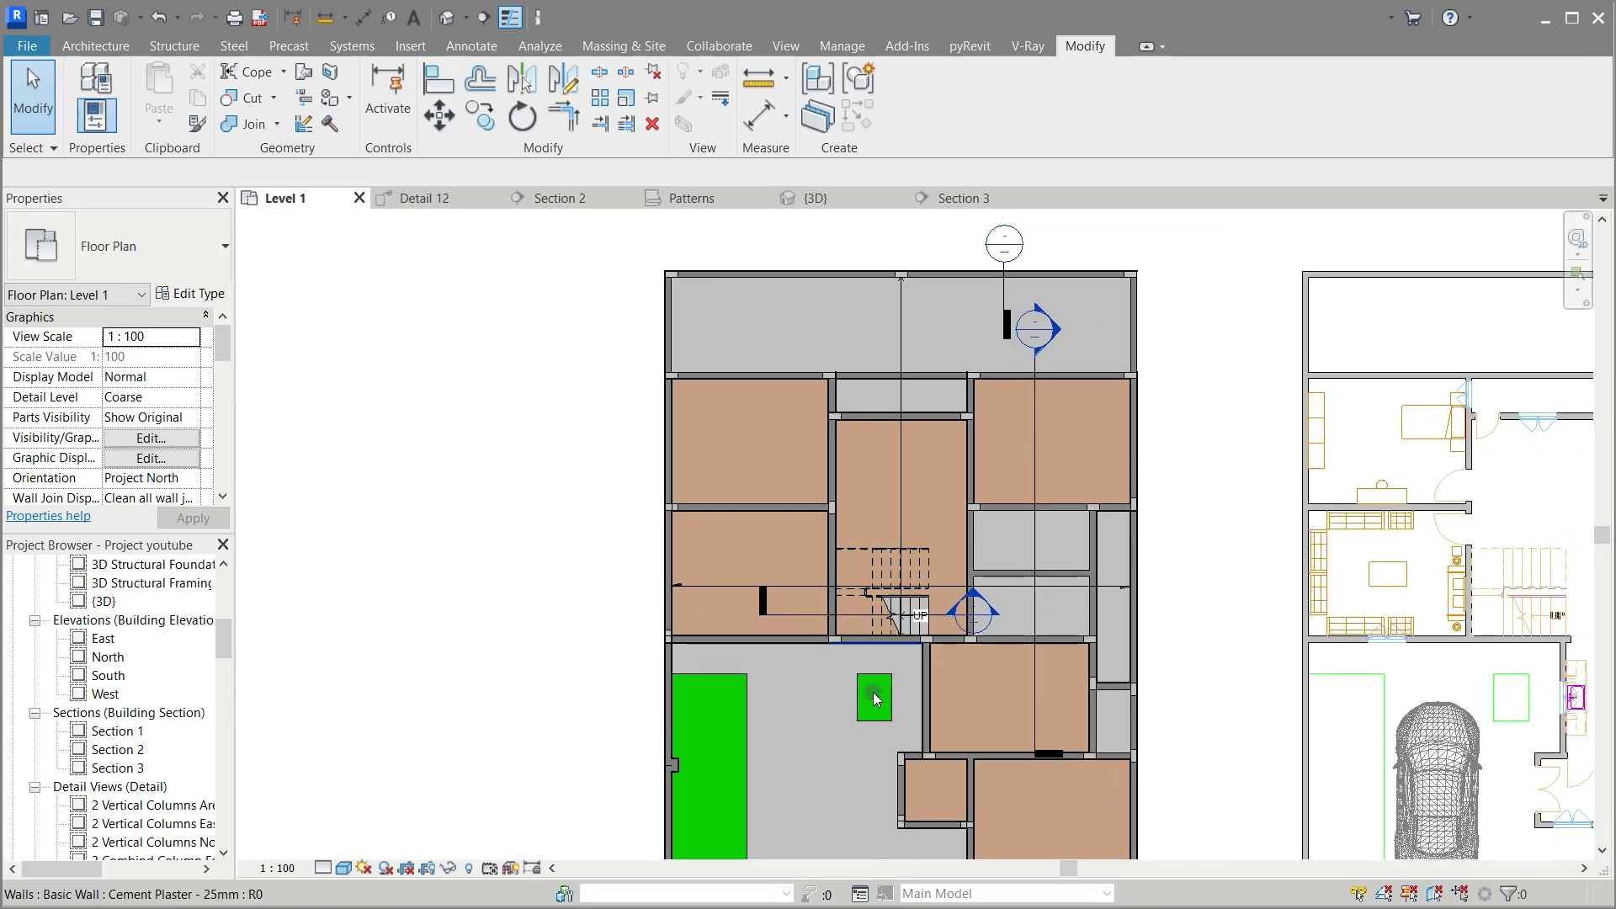
scroll(922, 790, "up", 6)
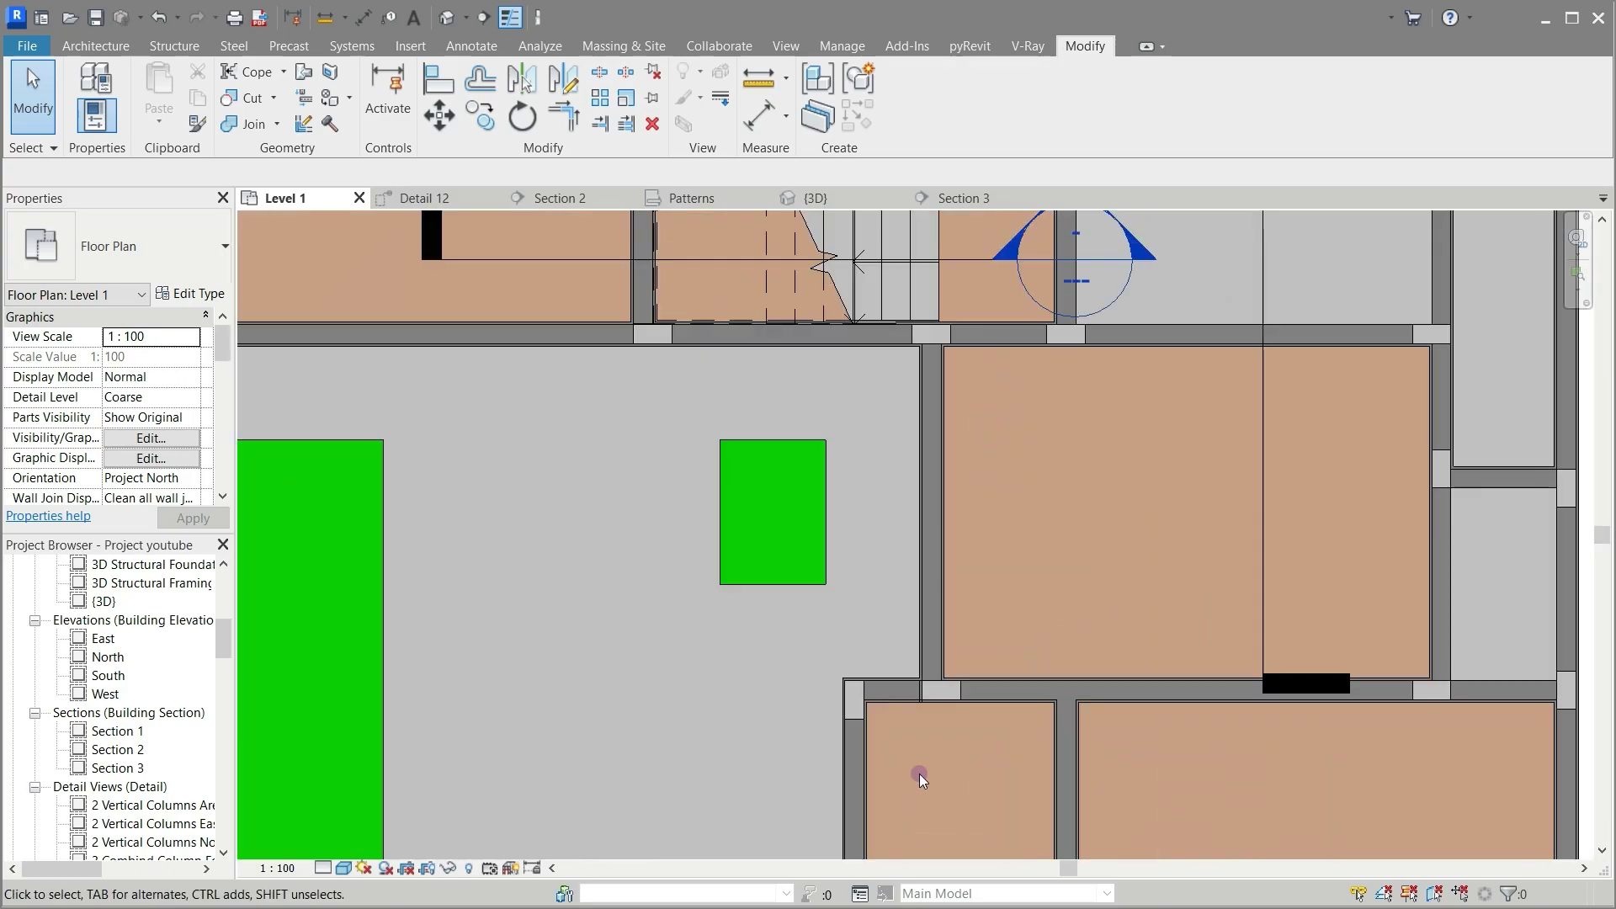
scroll(919, 771, "up", 2)
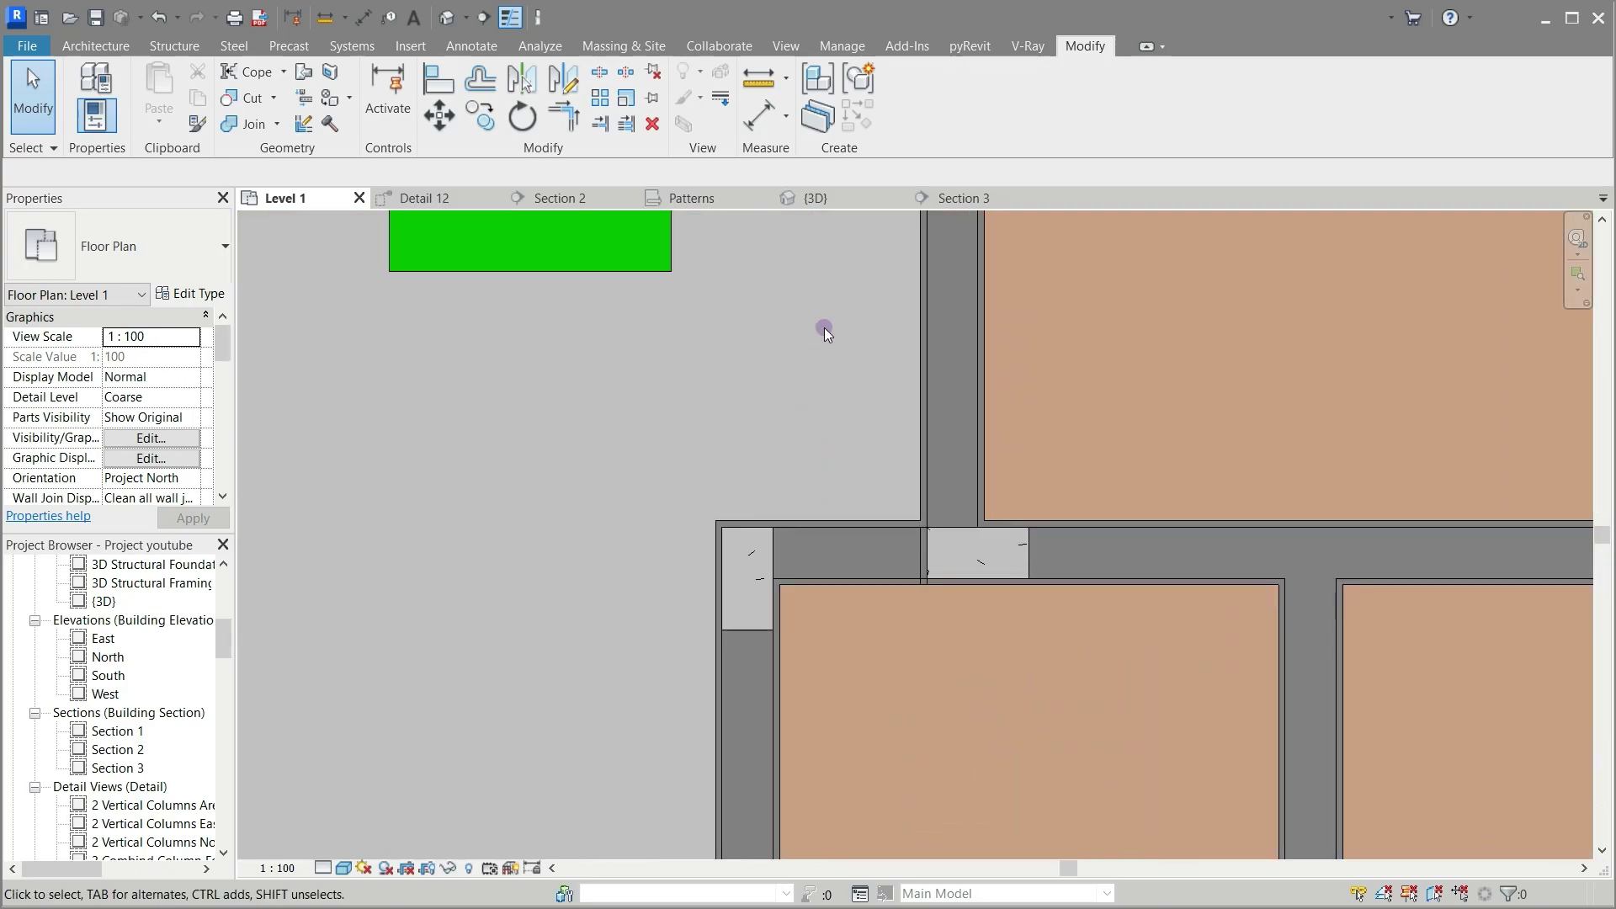
left_click(555, 125)
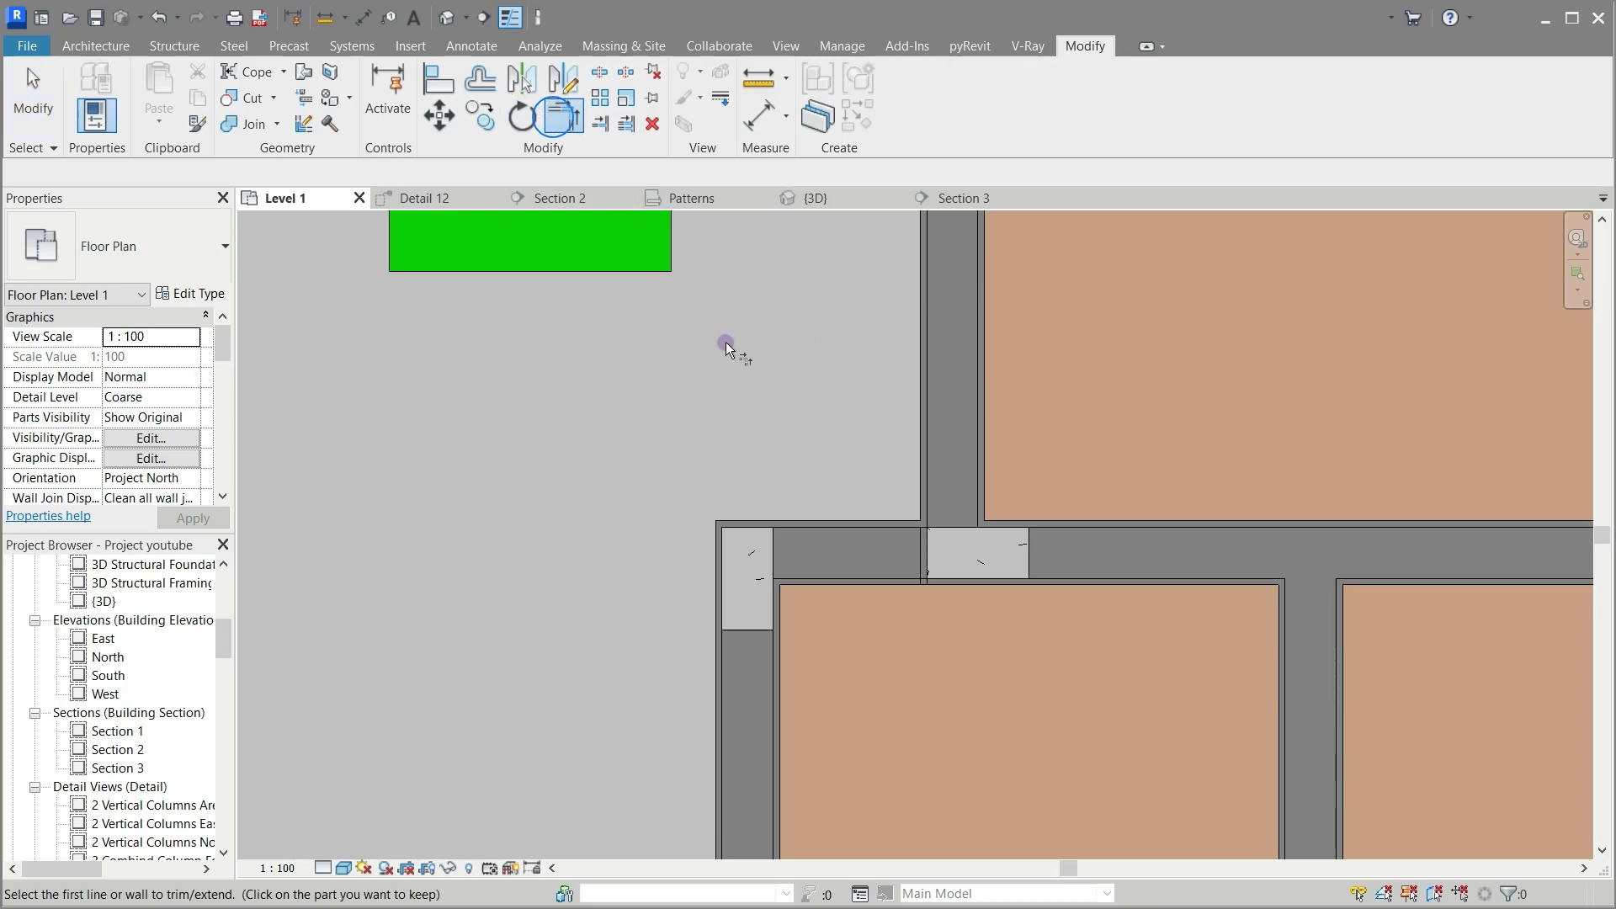
left_click(817, 523)
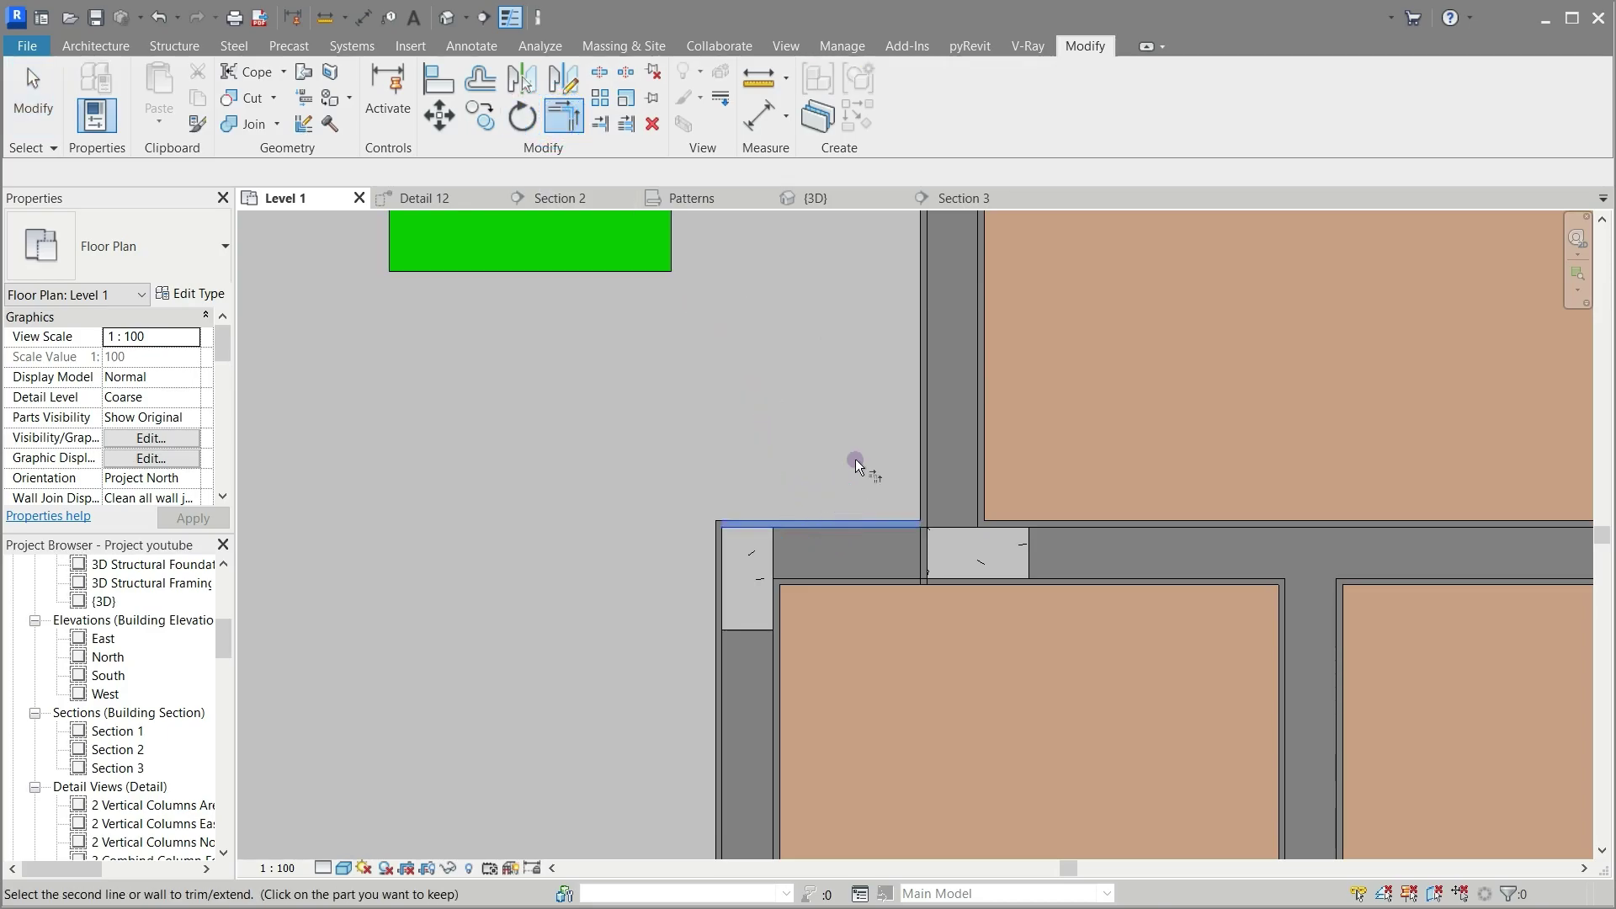
left_click(918, 387)
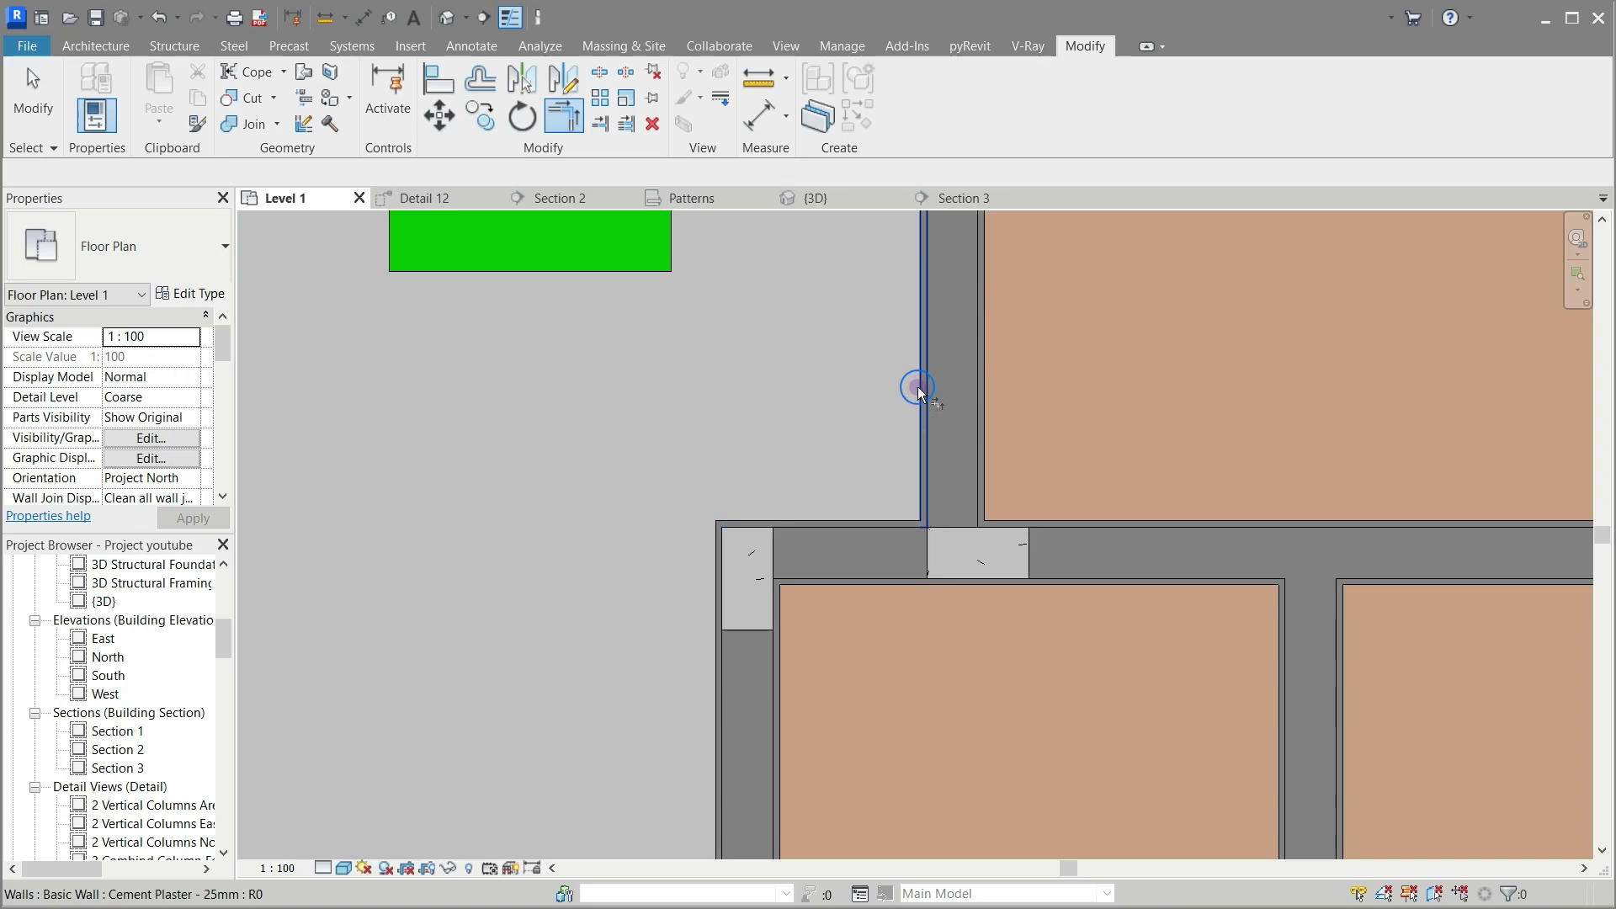
key("Escape")
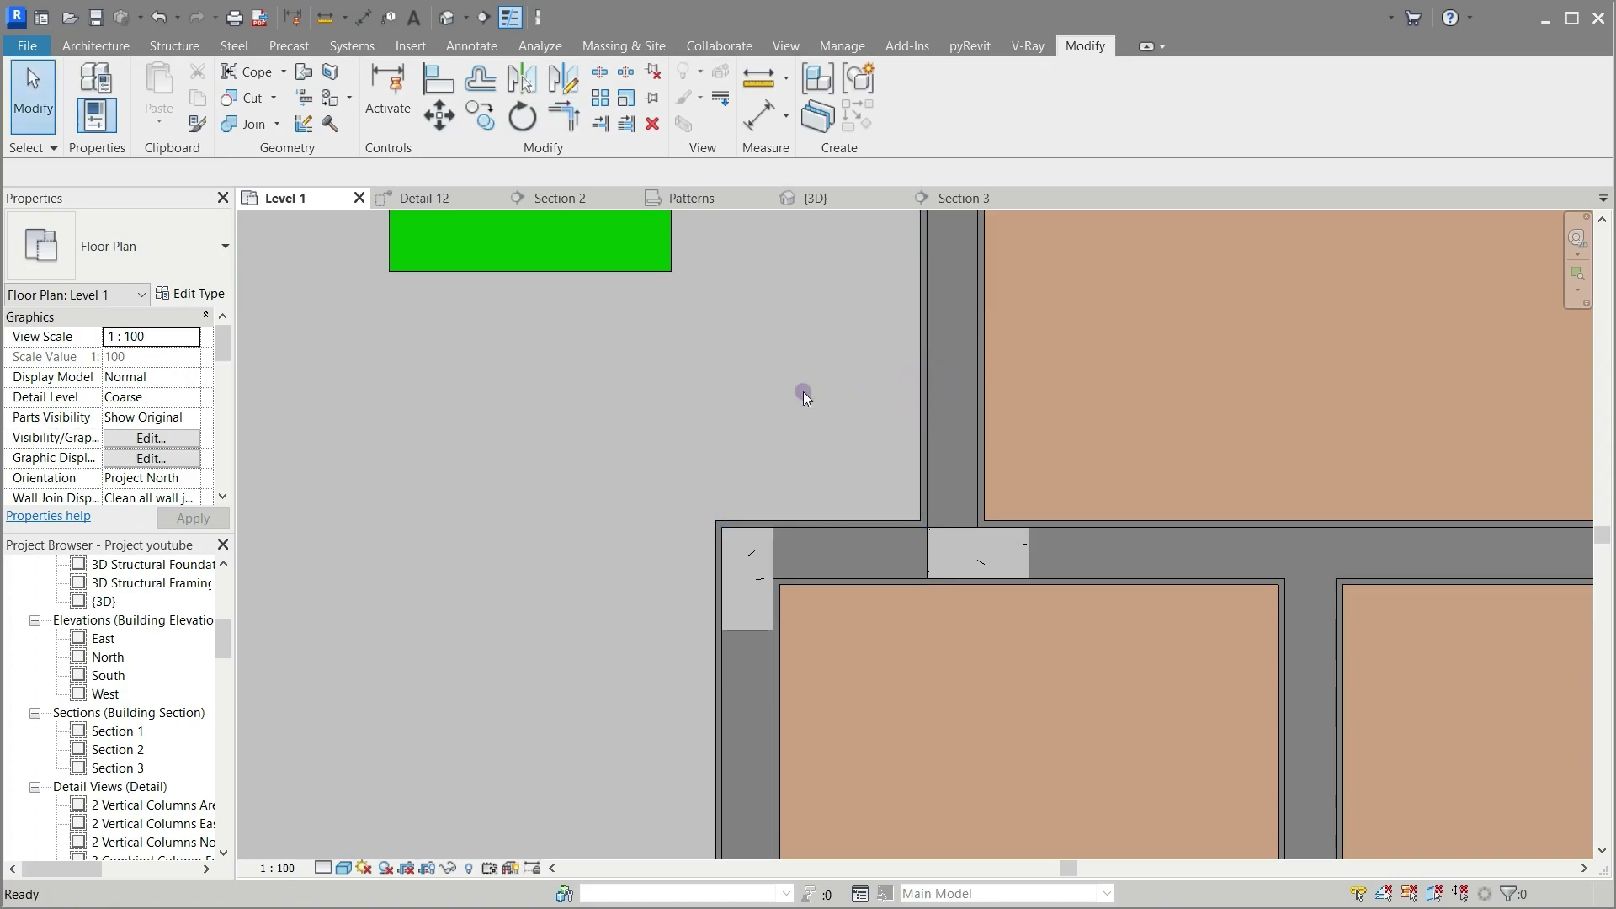
Step: In the 3D view, trim/extend the Cement Plaster - 25mm walls into the northeast corner of the narrow shaft north of the stair hall
left_click(816, 200)
scroll(563, 391, "down", 4)
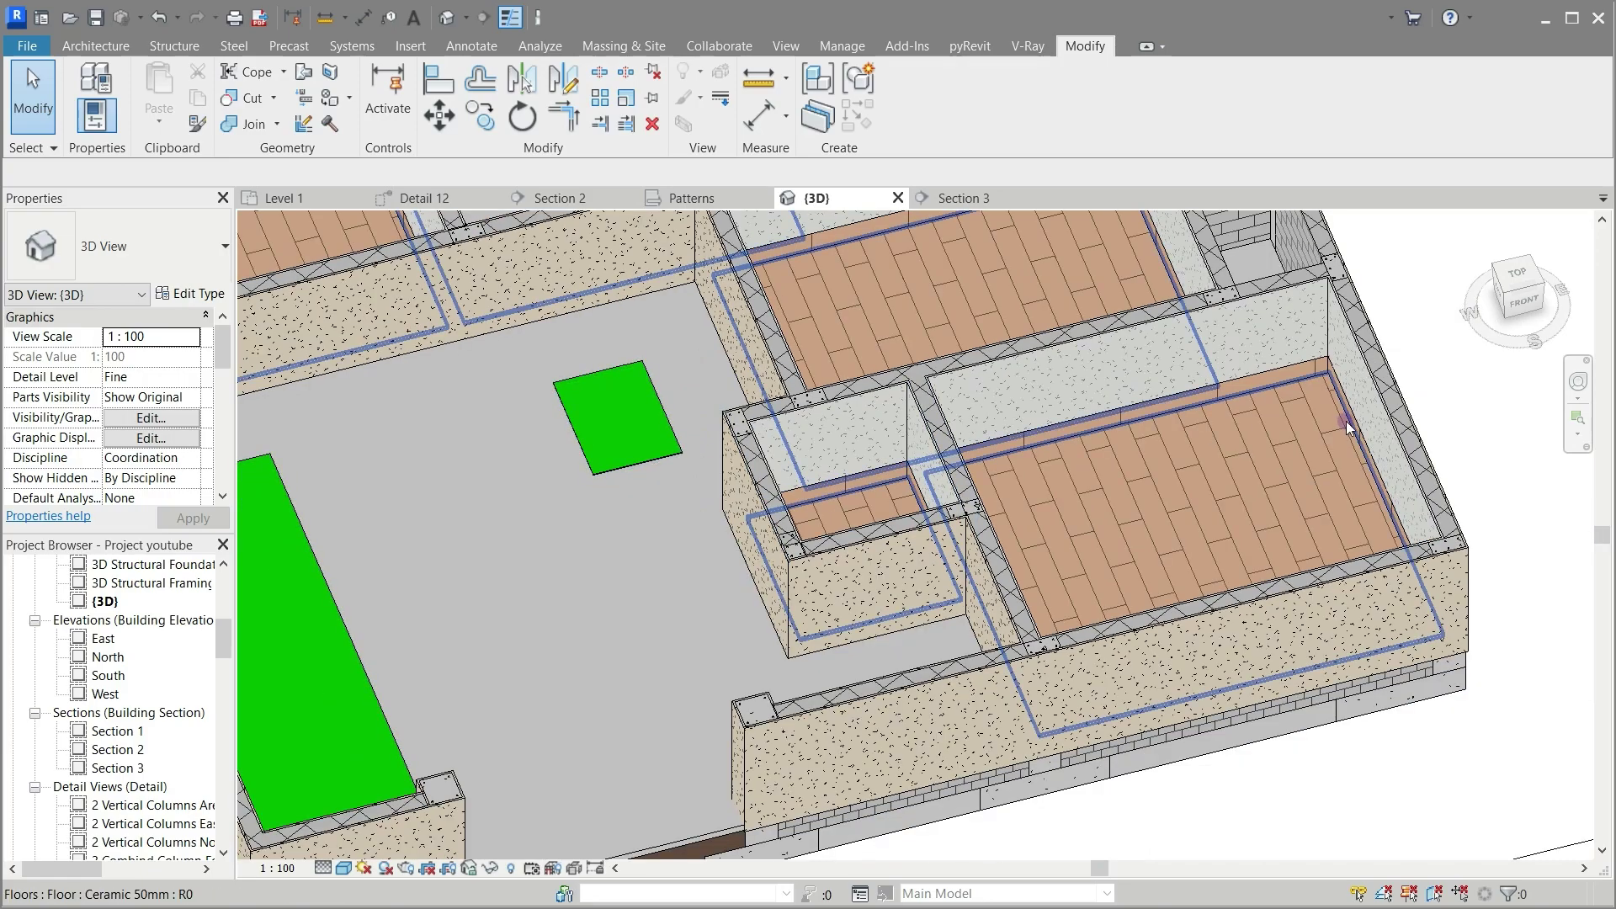
middle_click_drag(1506, 498, 1183, 556, "shift")
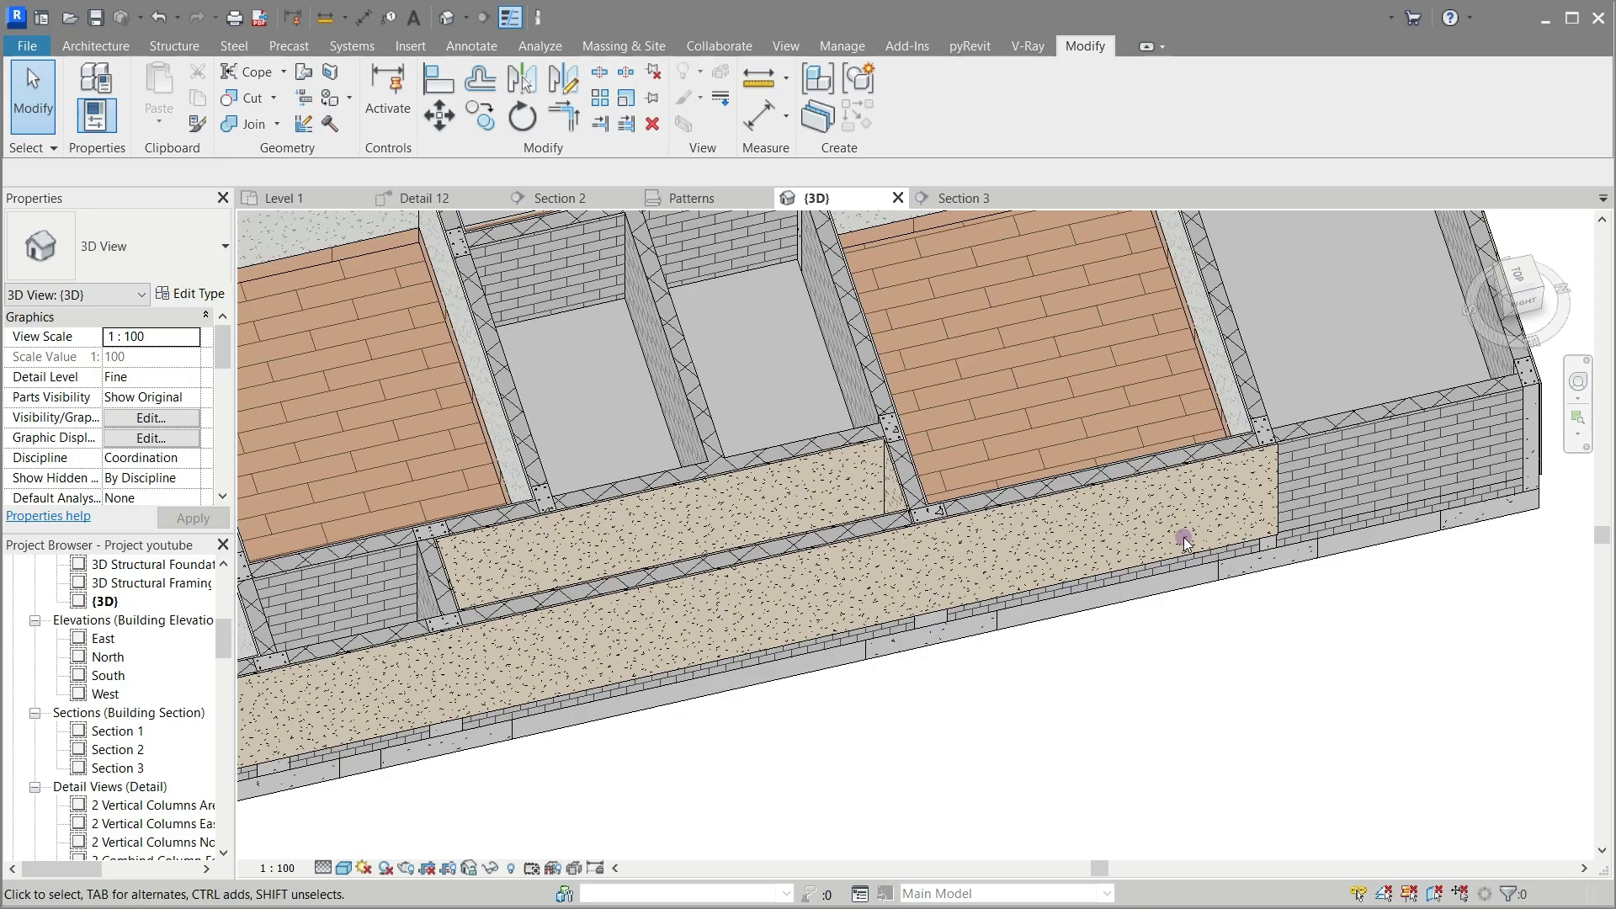
scroll(1185, 539, "down", 3)
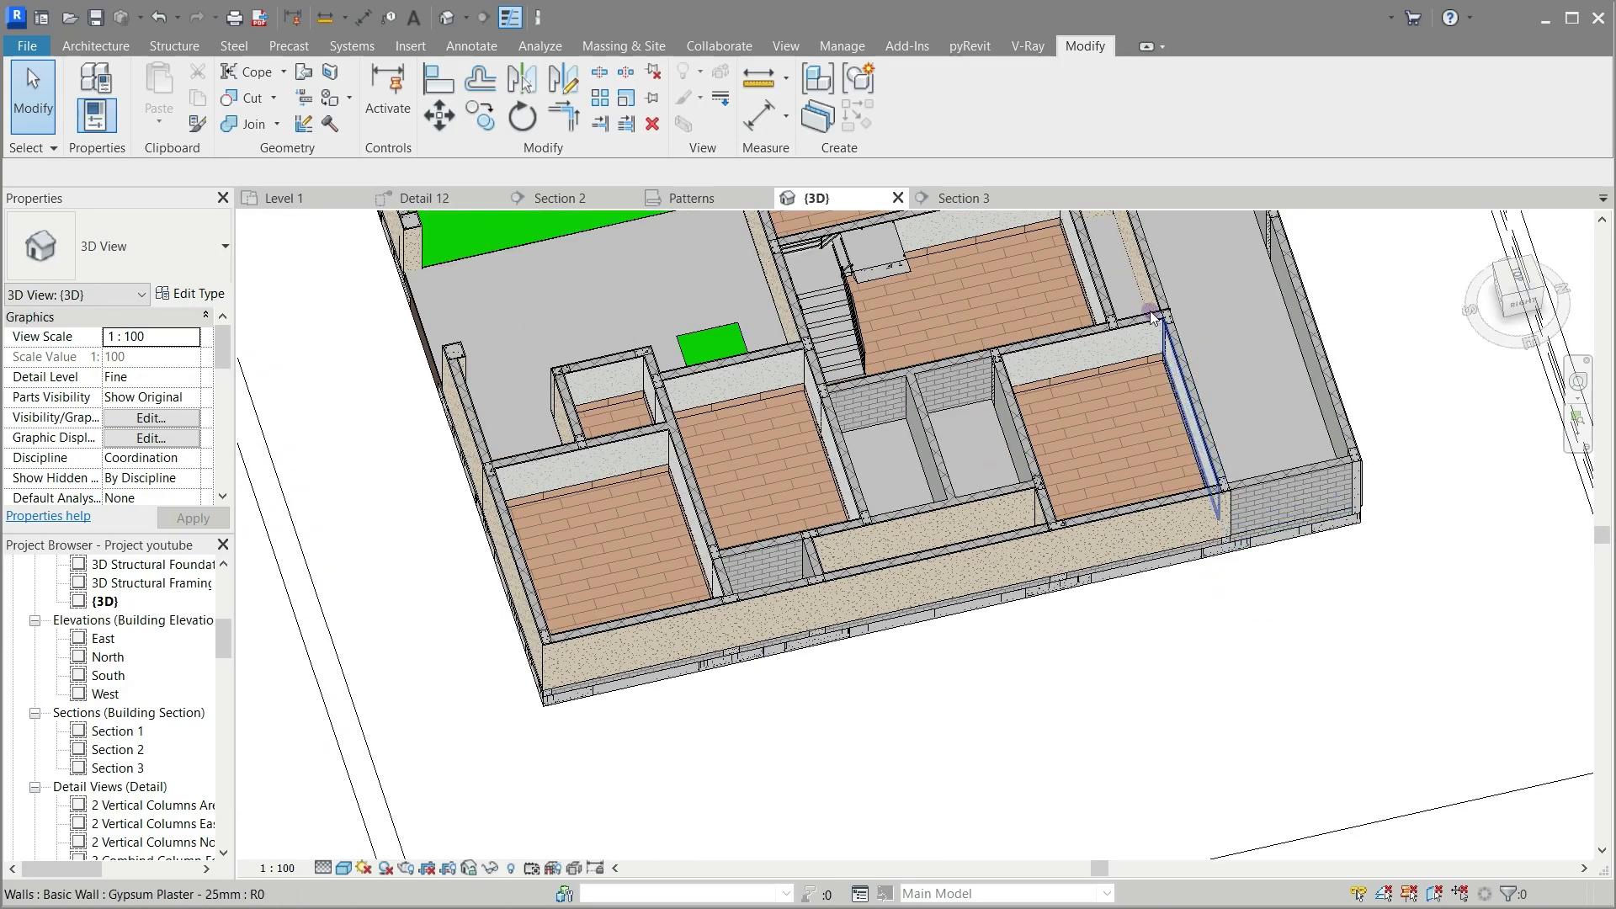
scroll(1151, 316, "up", 5)
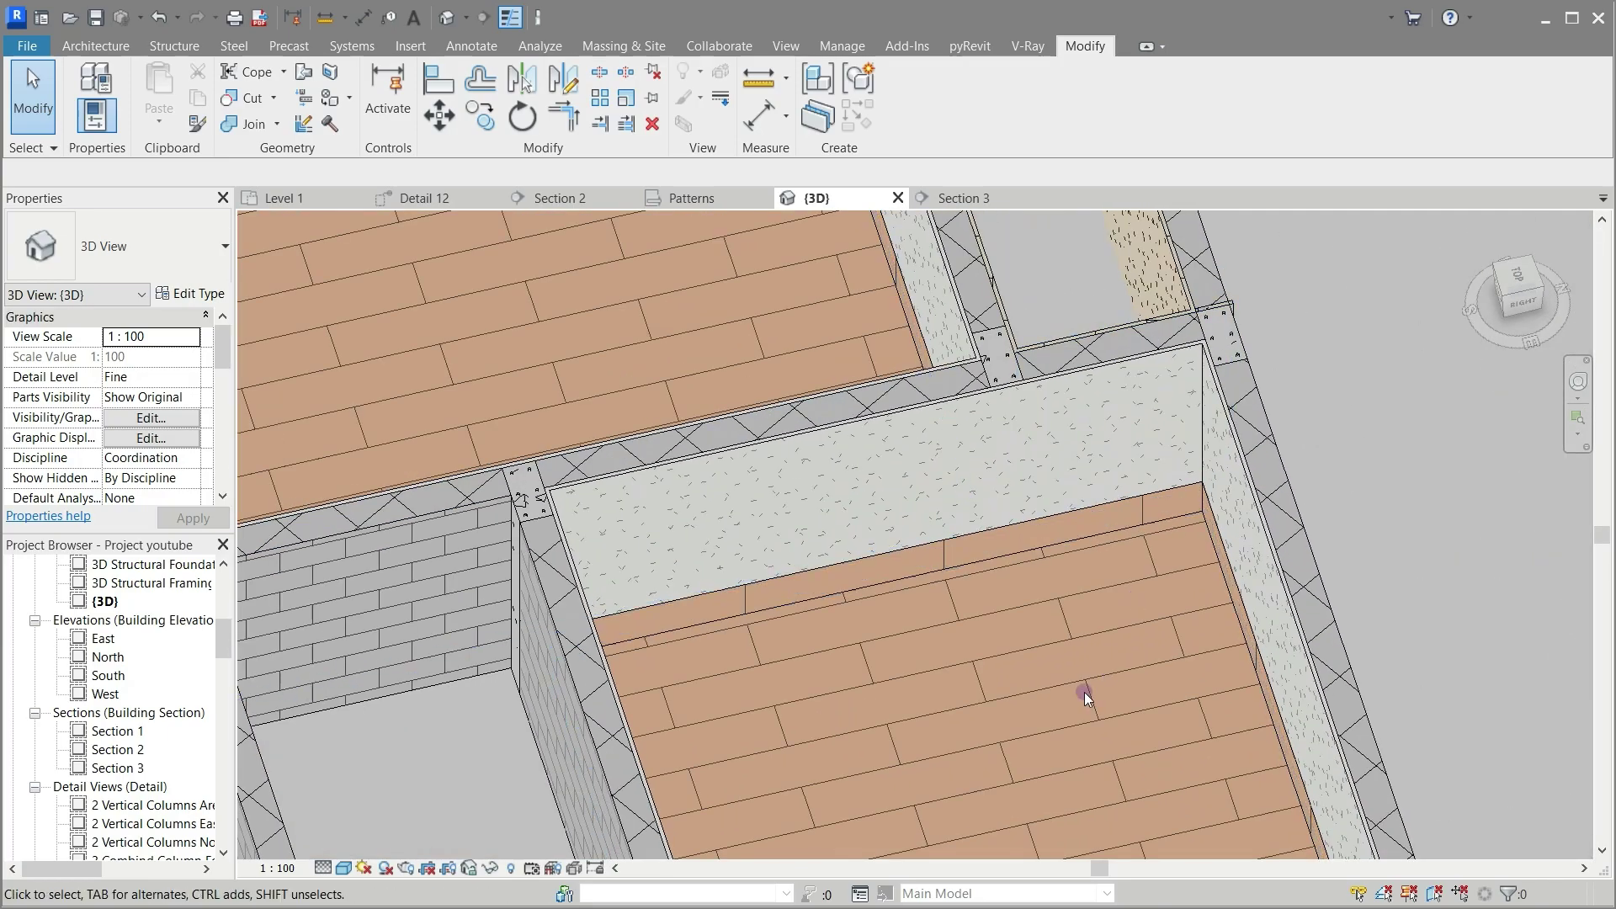
scroll(1404, 265, "down", 3)
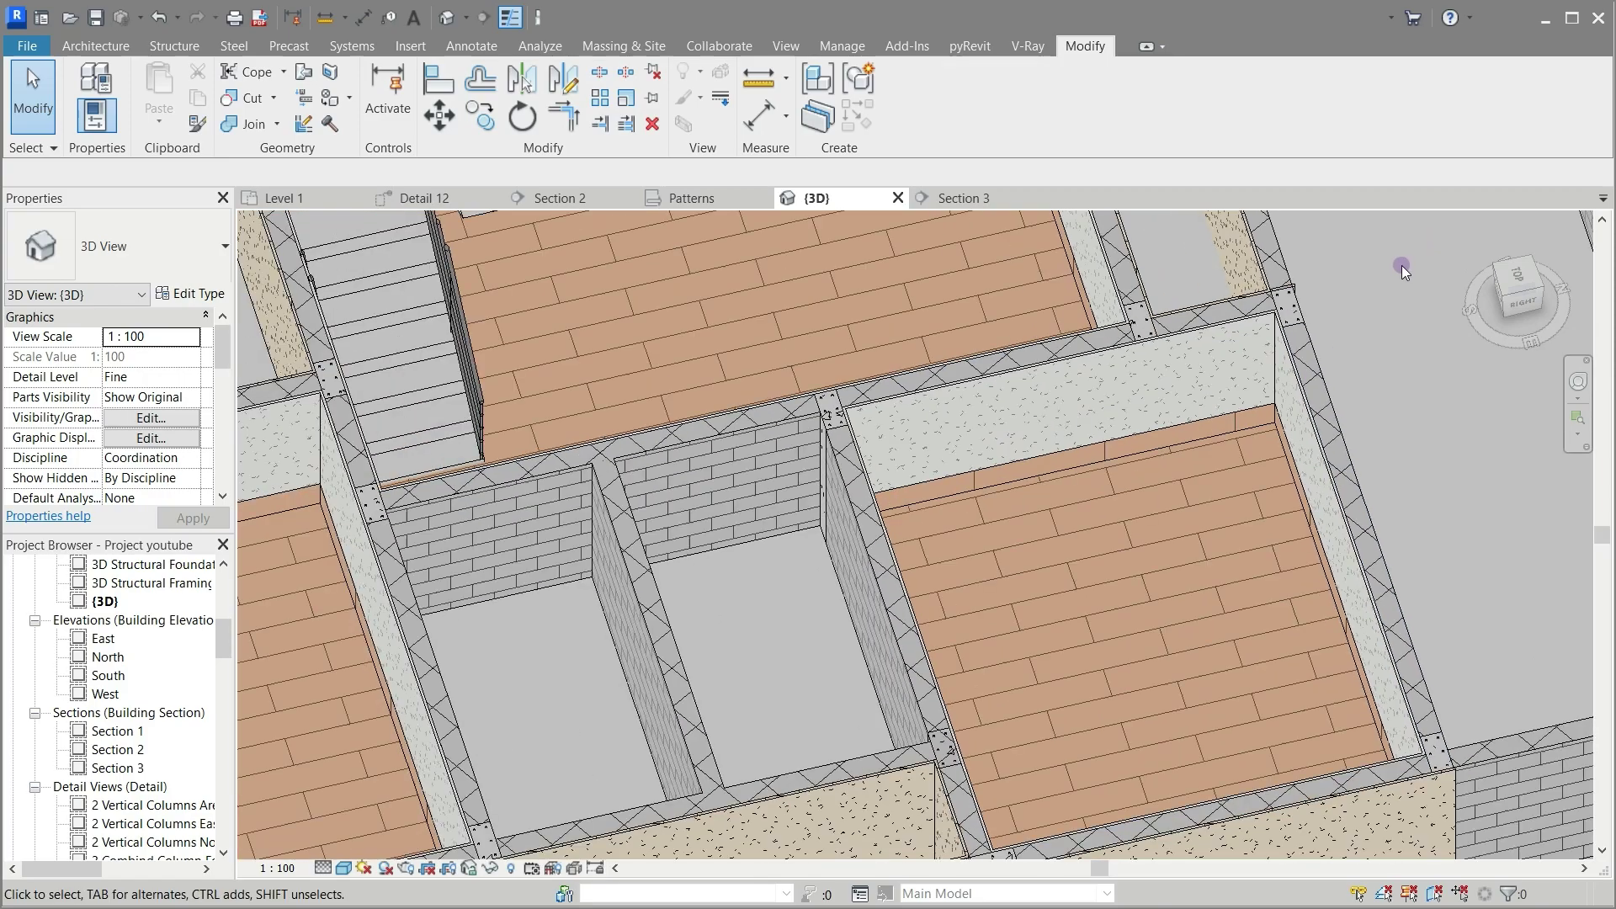
scroll(1402, 266, "up", 5)
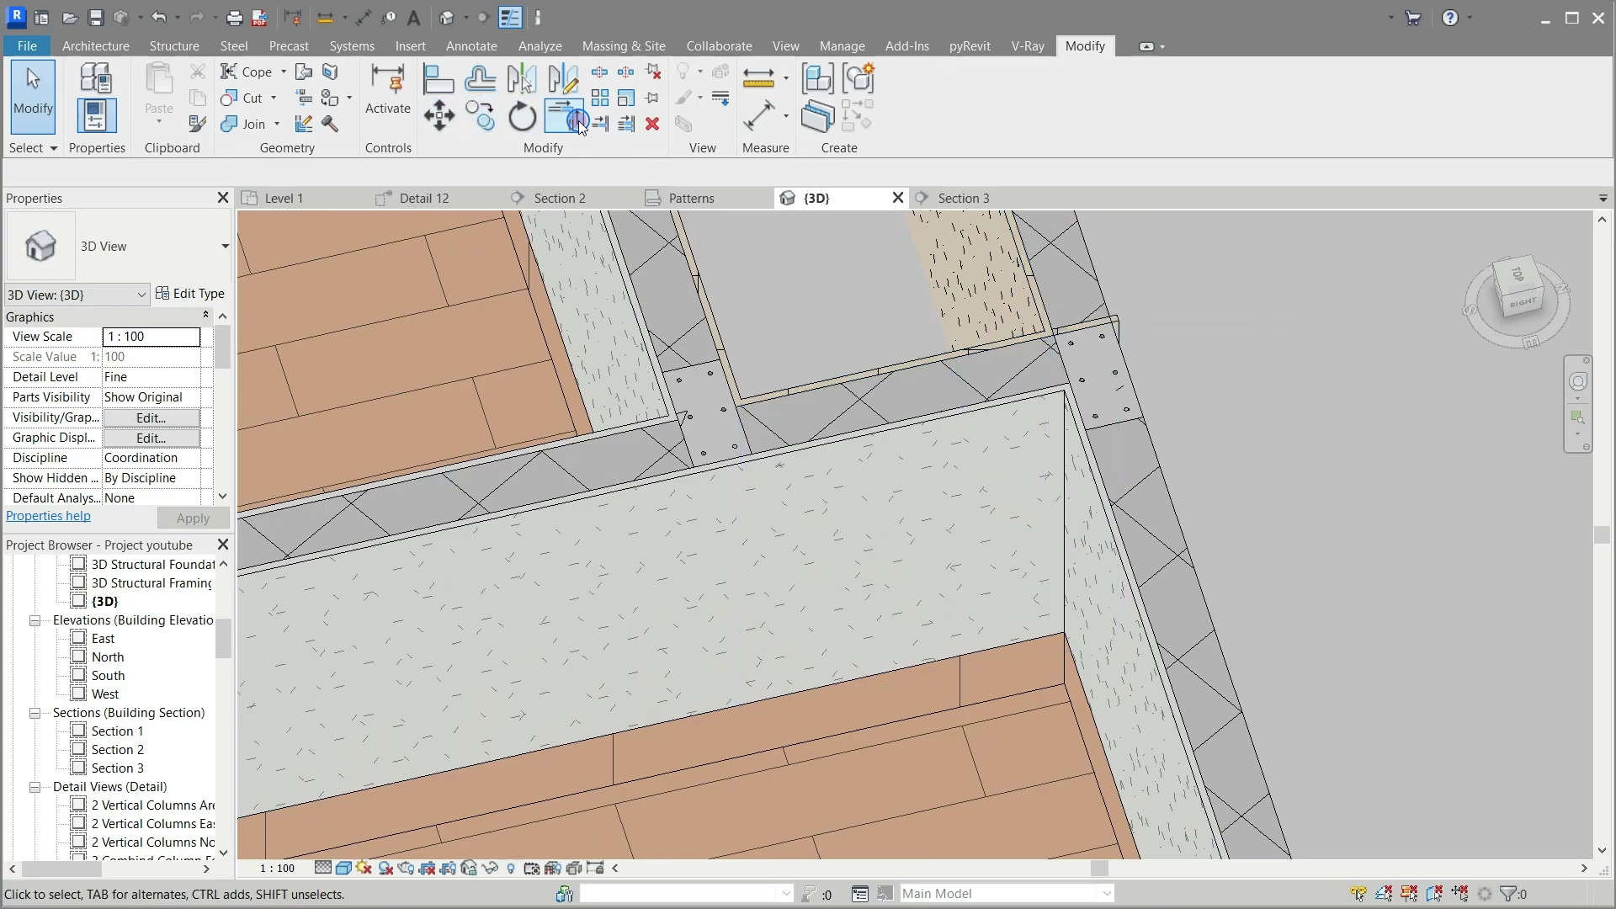
left_click(861, 376)
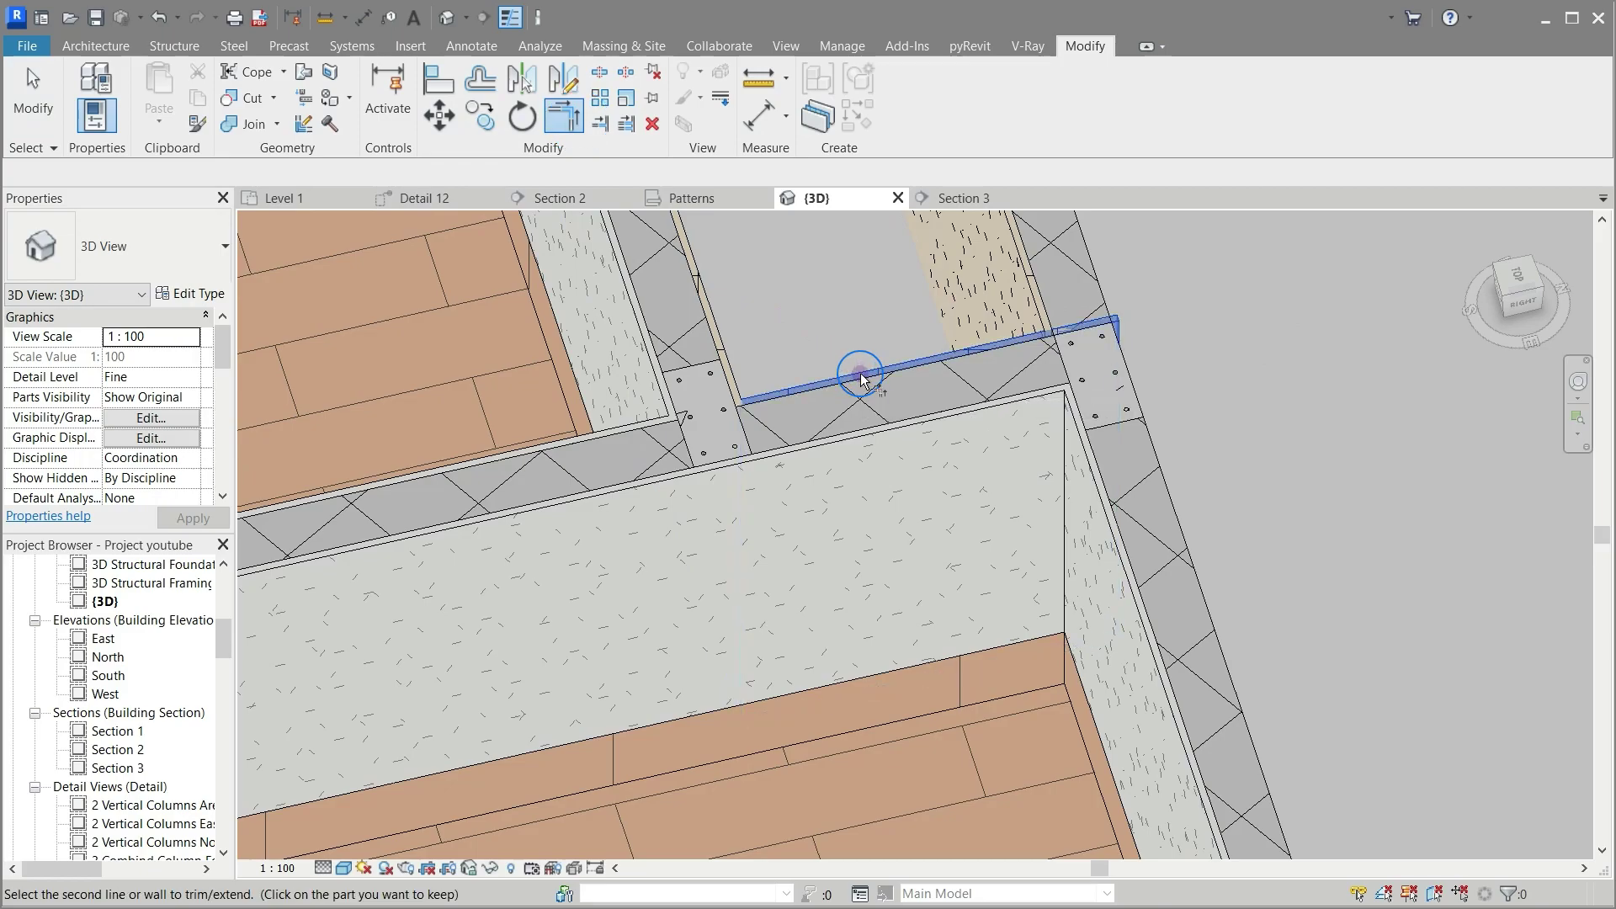
left_click(1022, 268)
Step: Trim/extend the narrow shaft's Cement Plaster - 25mm walls into its northwest corner and end the trim command
scroll(820, 510, "down", 2)
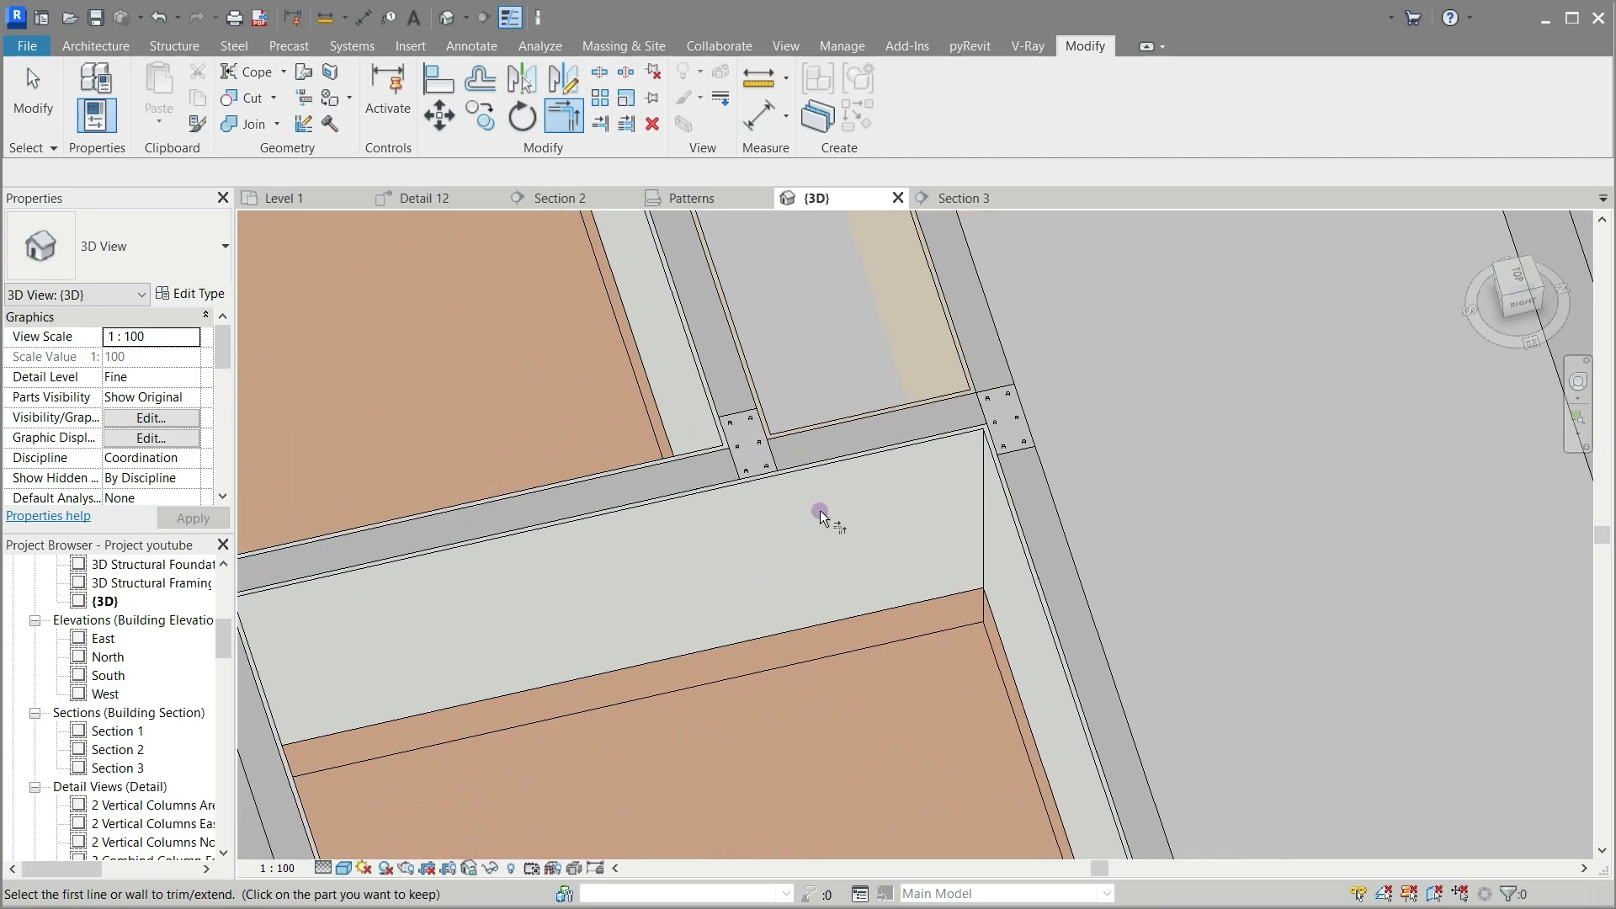
scroll(820, 510, "down", 4)
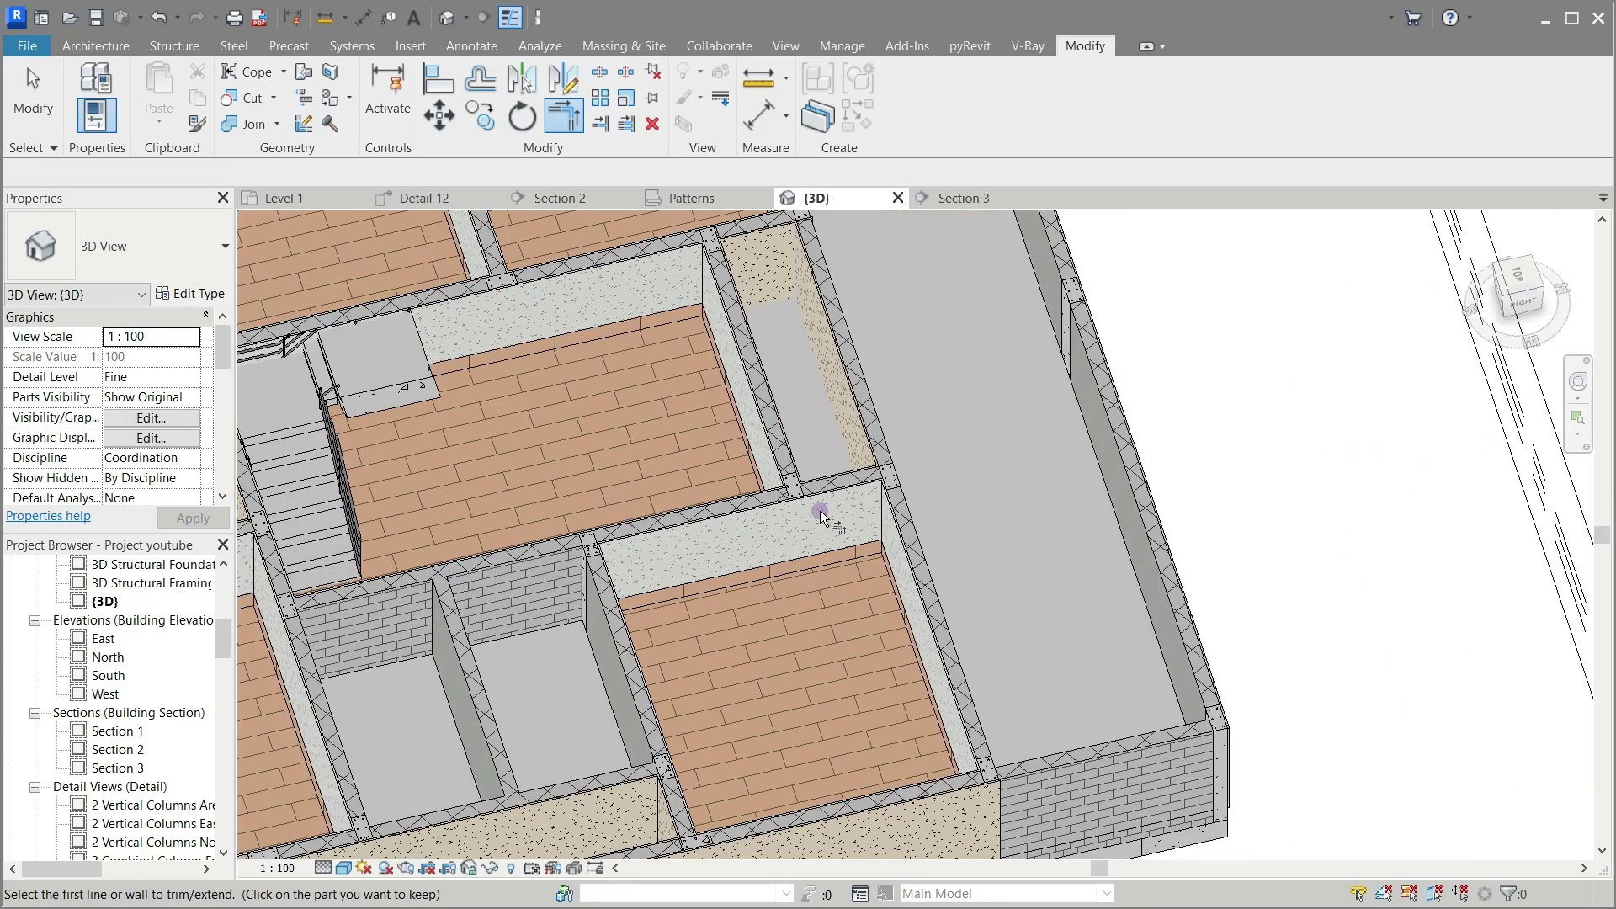
scroll(820, 511, "down", 1)
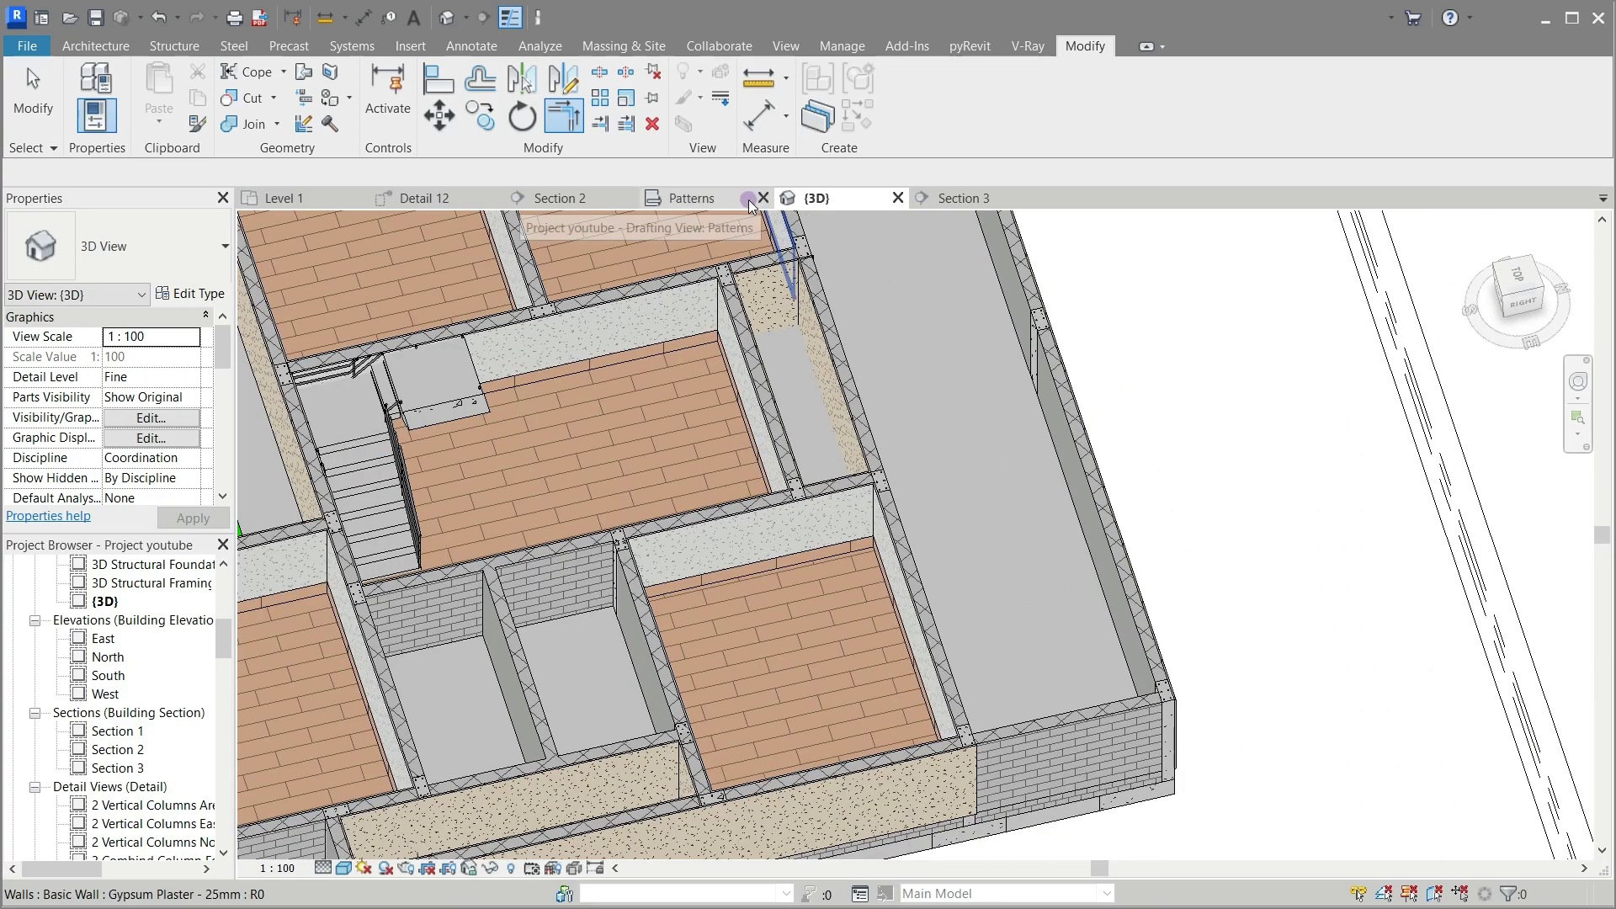
scroll(758, 240, "up", 5)
key("t")
key("r")
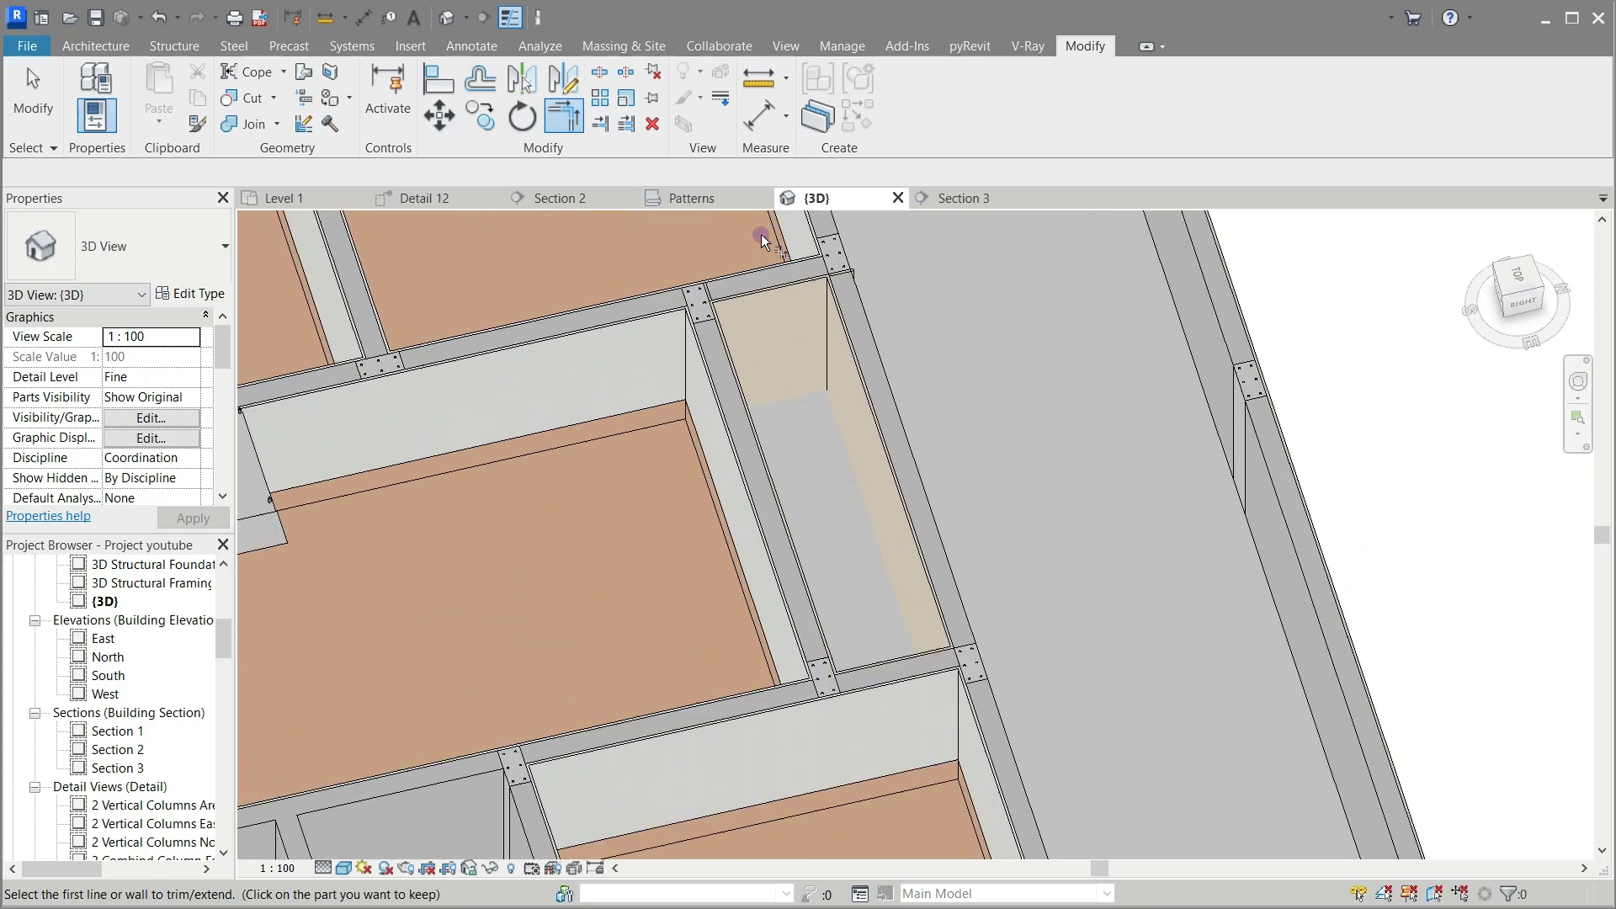
left_click(801, 344)
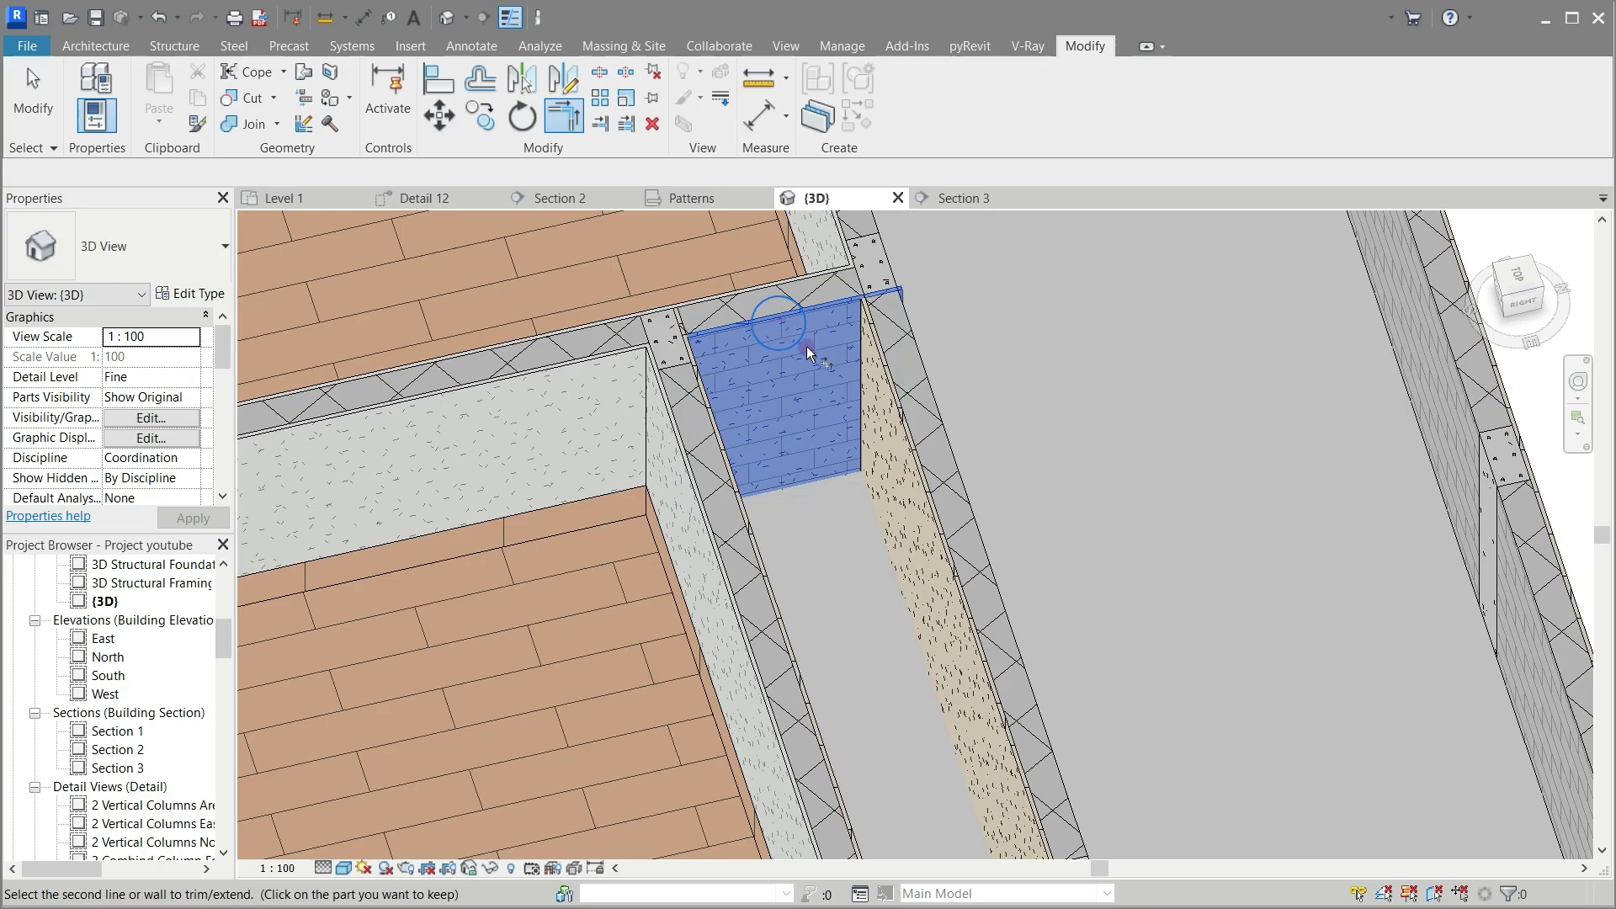
left_click(867, 350)
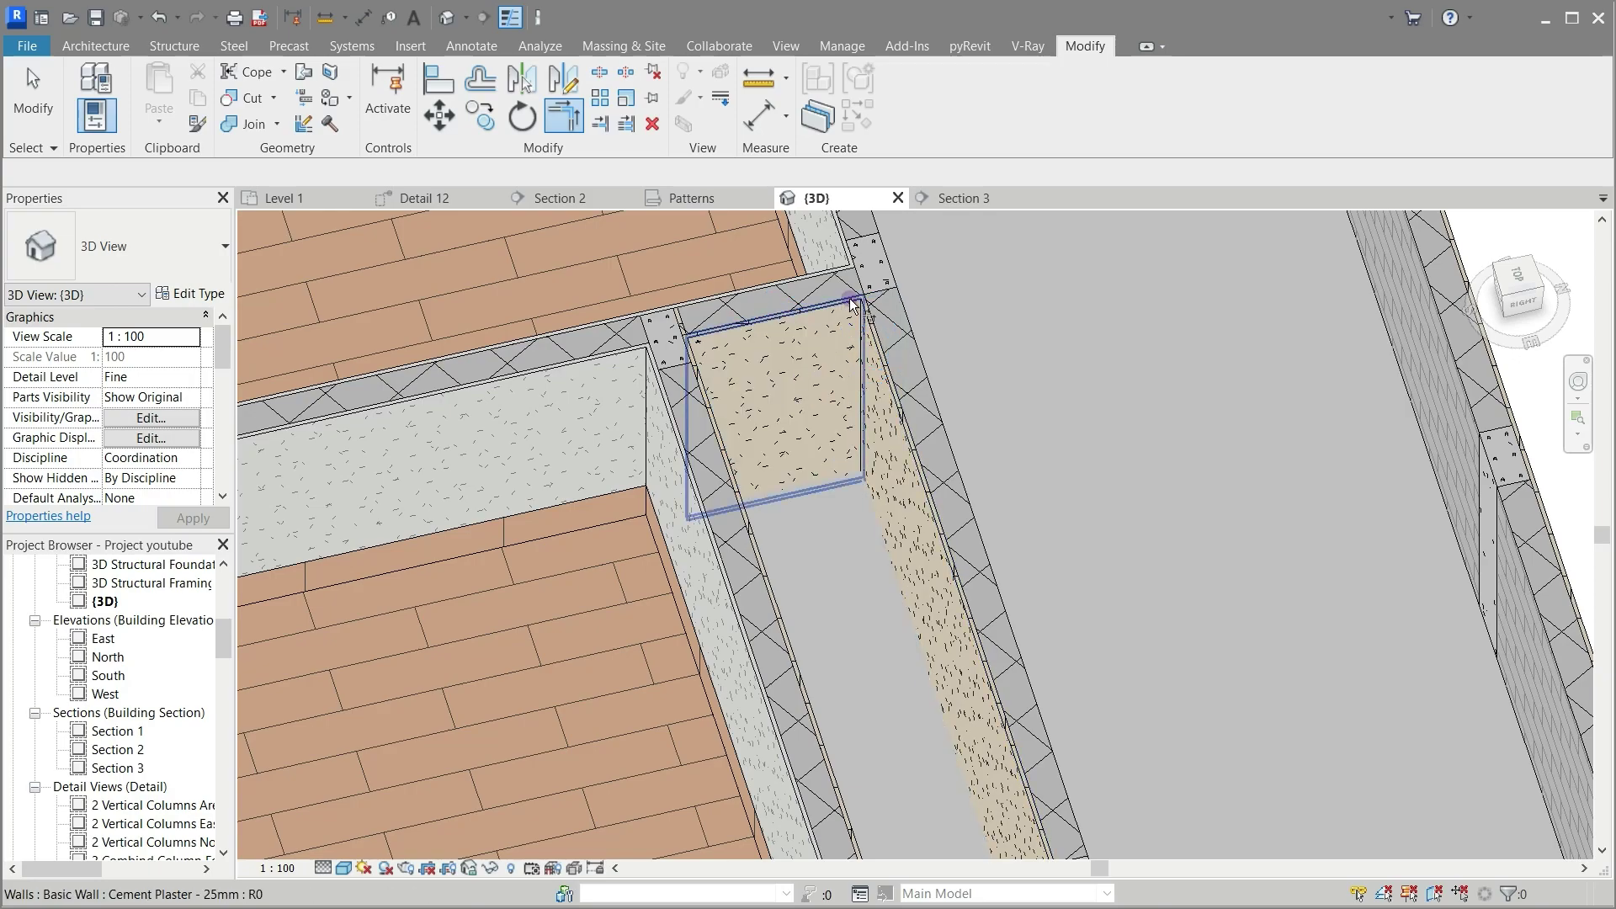
scroll(852, 303, "down", 1)
scroll(1017, 345, "down", 1)
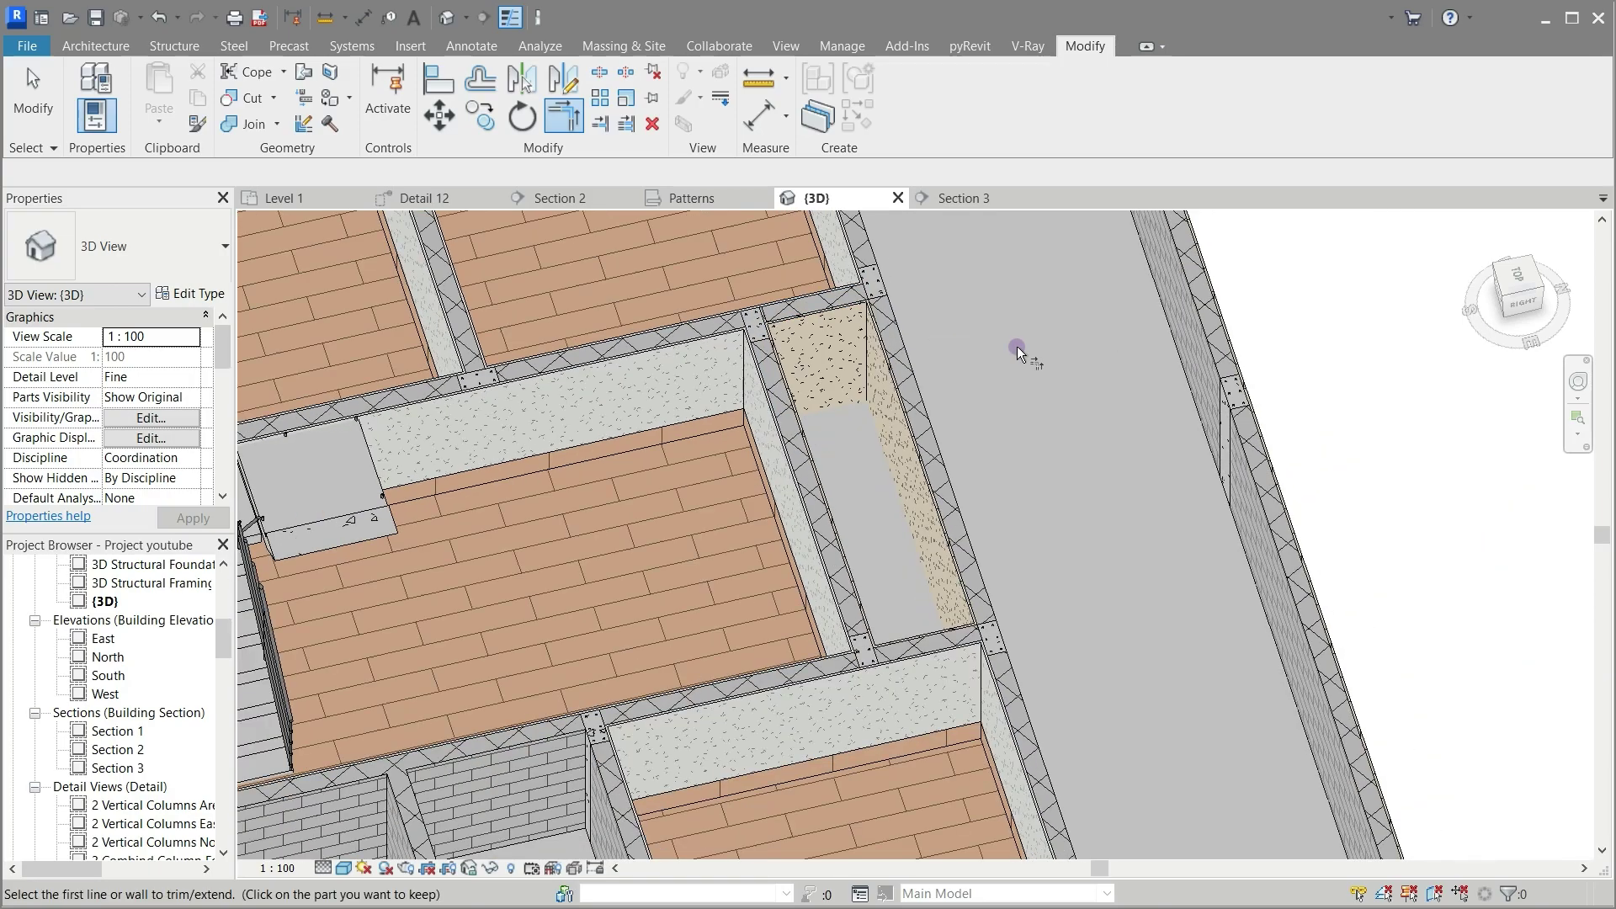
scroll(1017, 345, "down", 1)
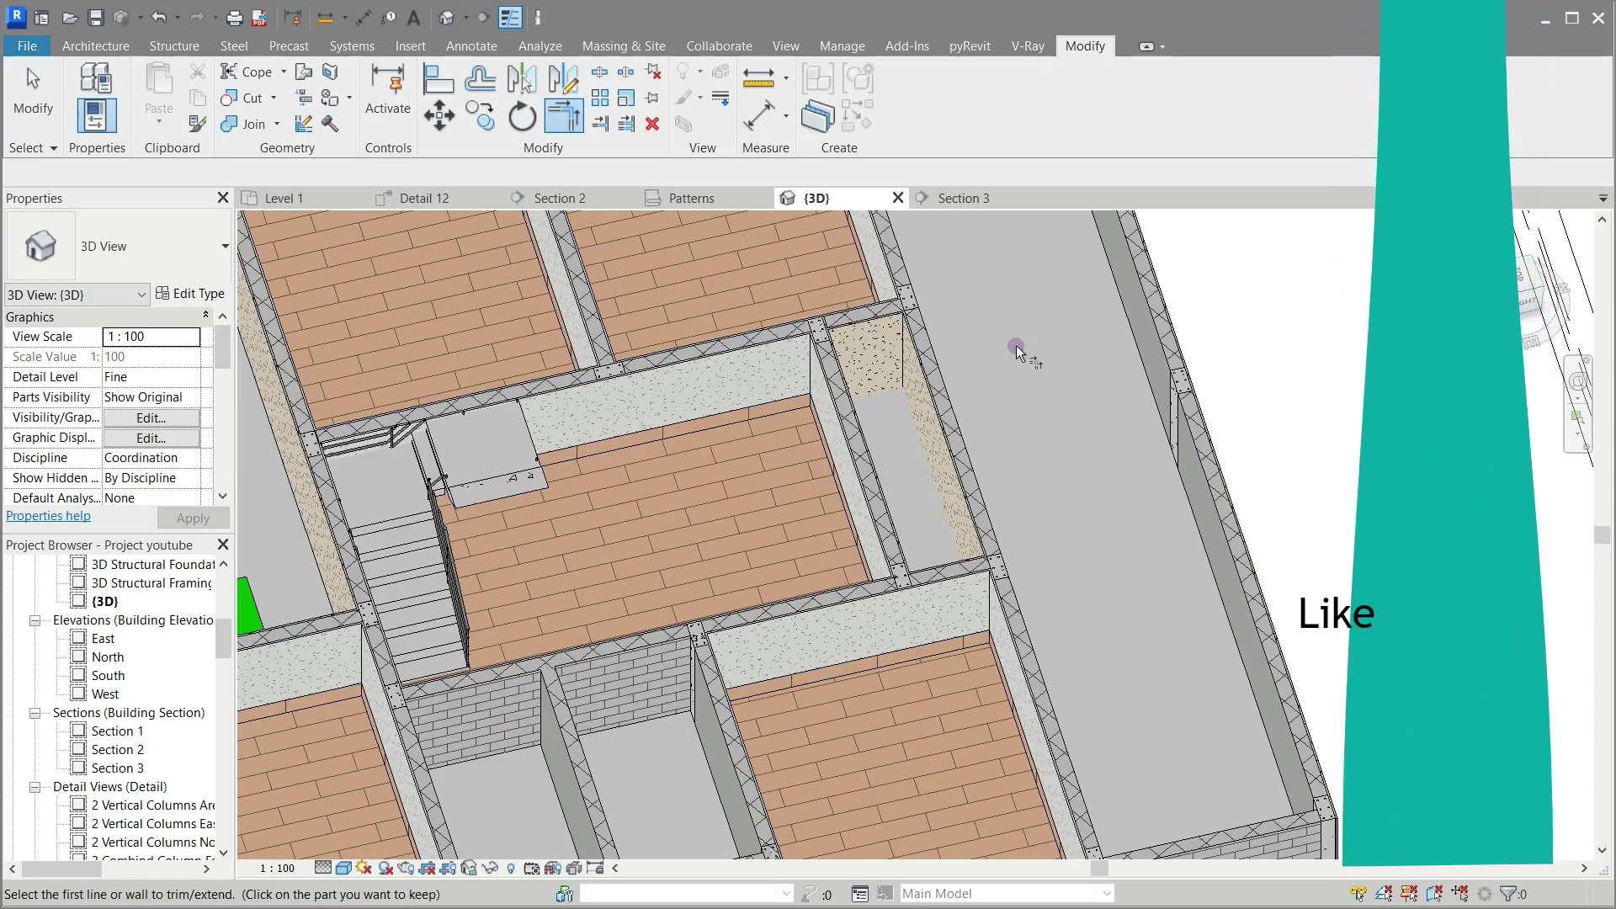
key("Escape")
Step: Examine the finished plaster and its corners across the whole house in 3D, including the northern and western rooms, and on the Level 1 plan
middle_click_drag(1017, 346, 1178, 548)
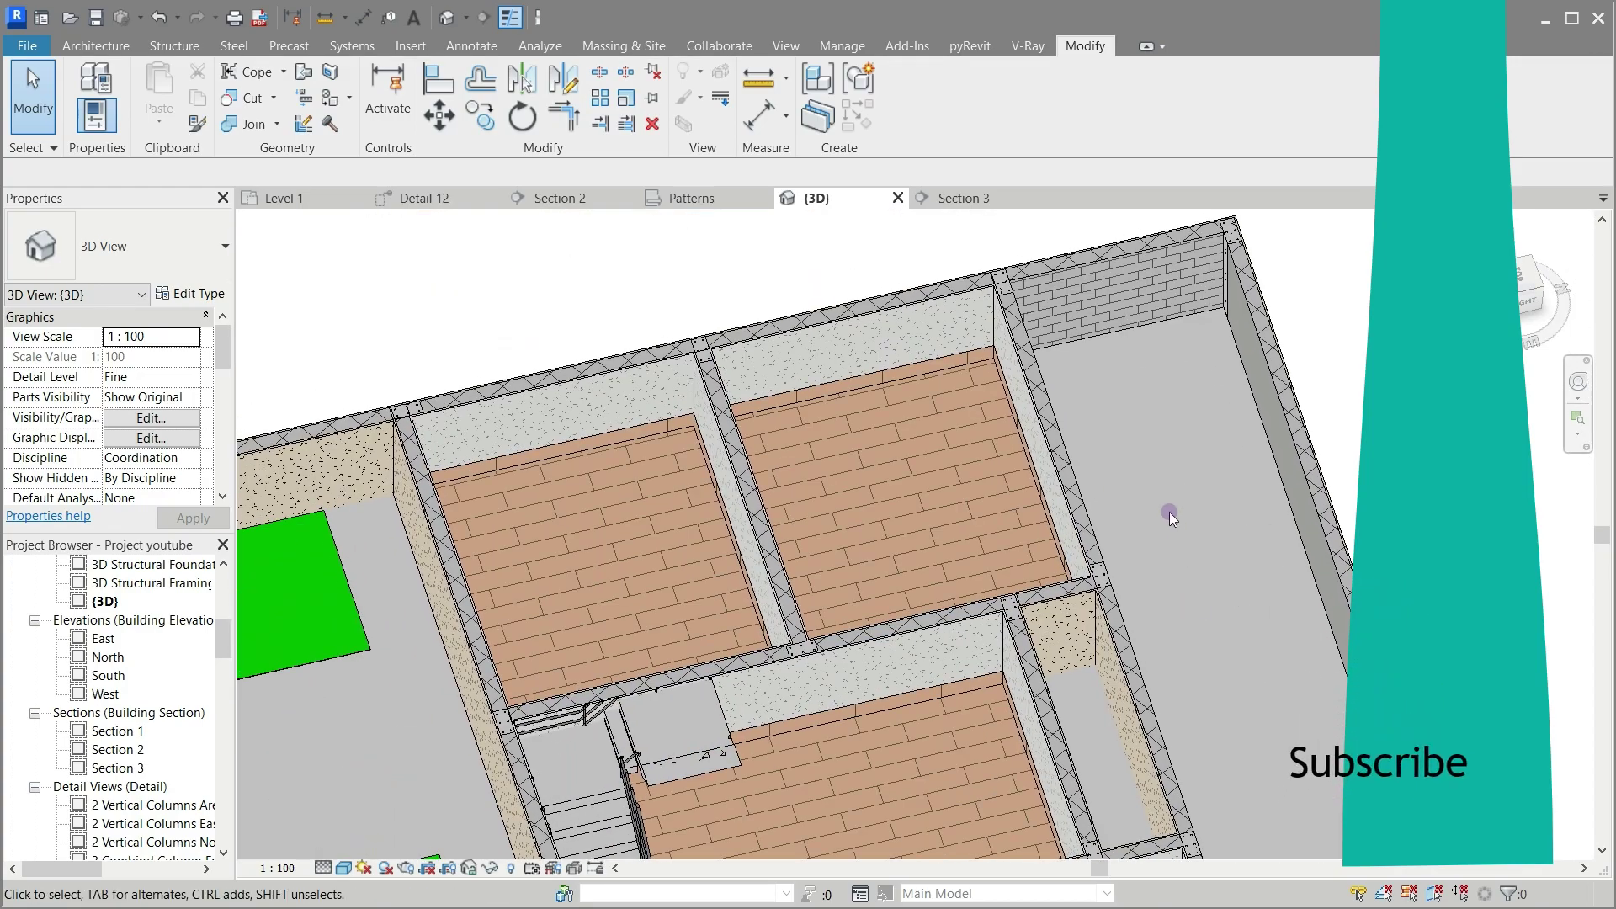
scroll(902, 505, "up", 2)
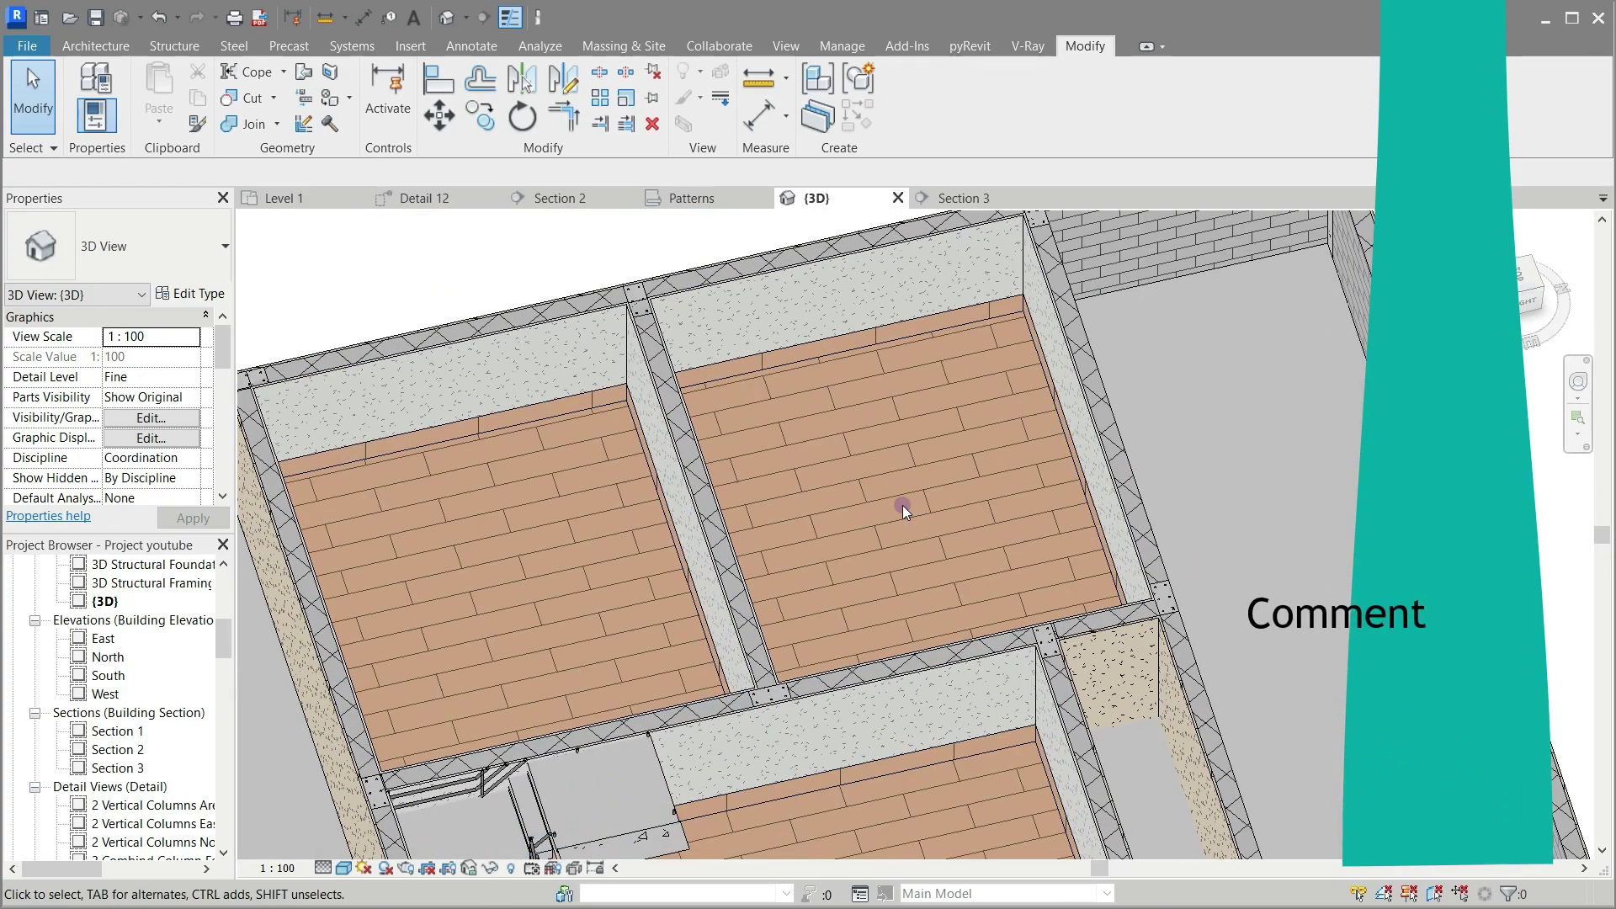
scroll(960, 377, "down", 3)
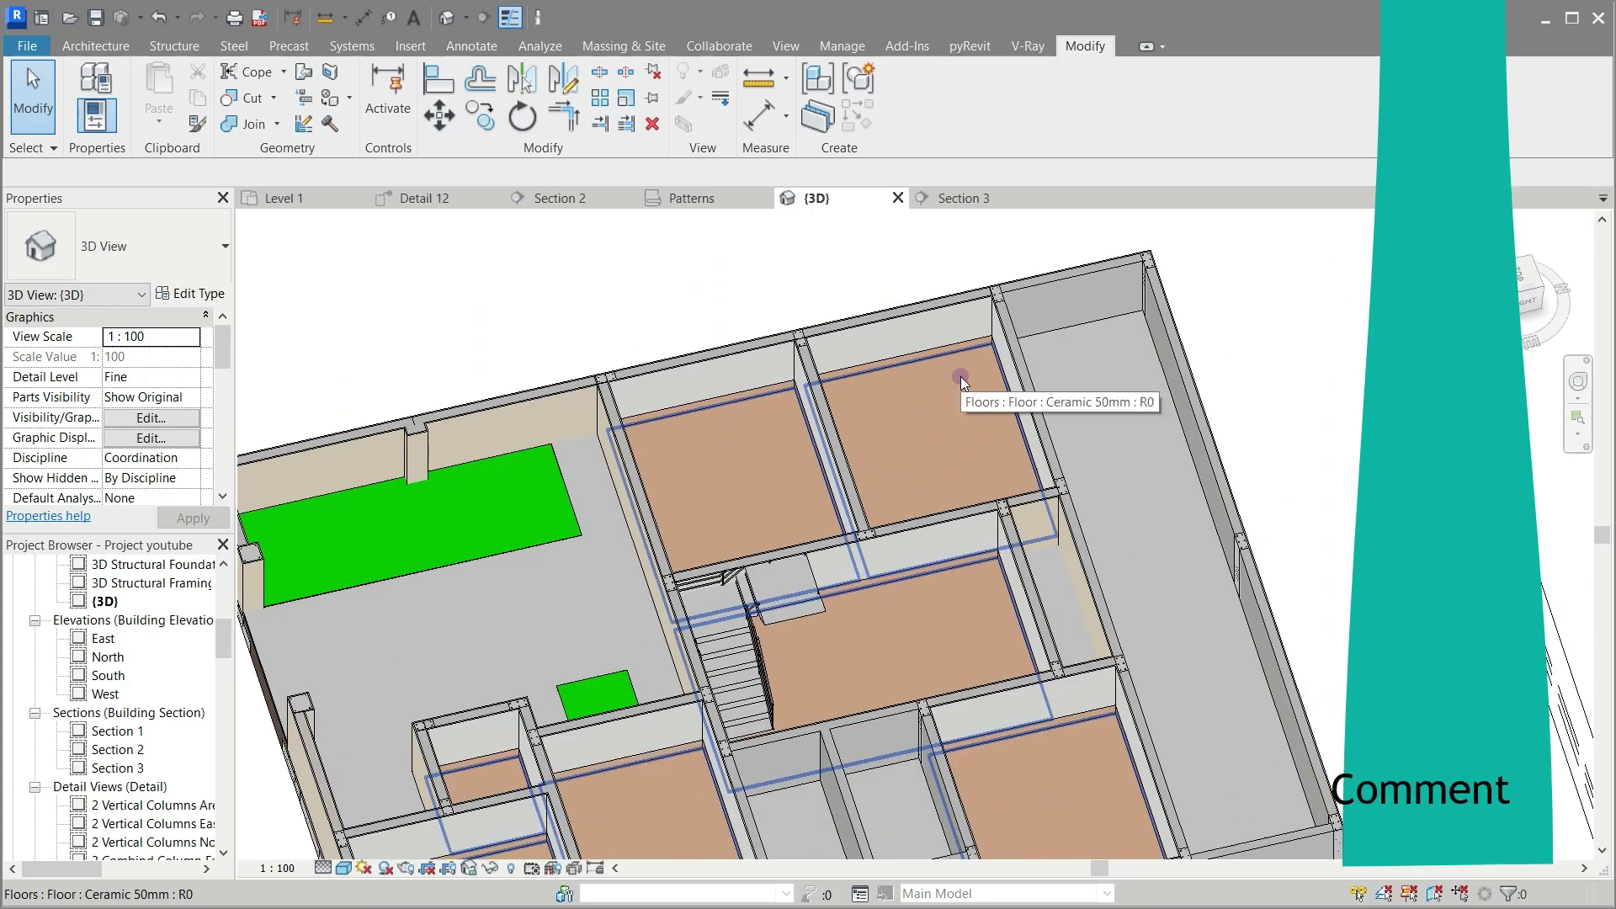
scroll(572, 354, "up", 5)
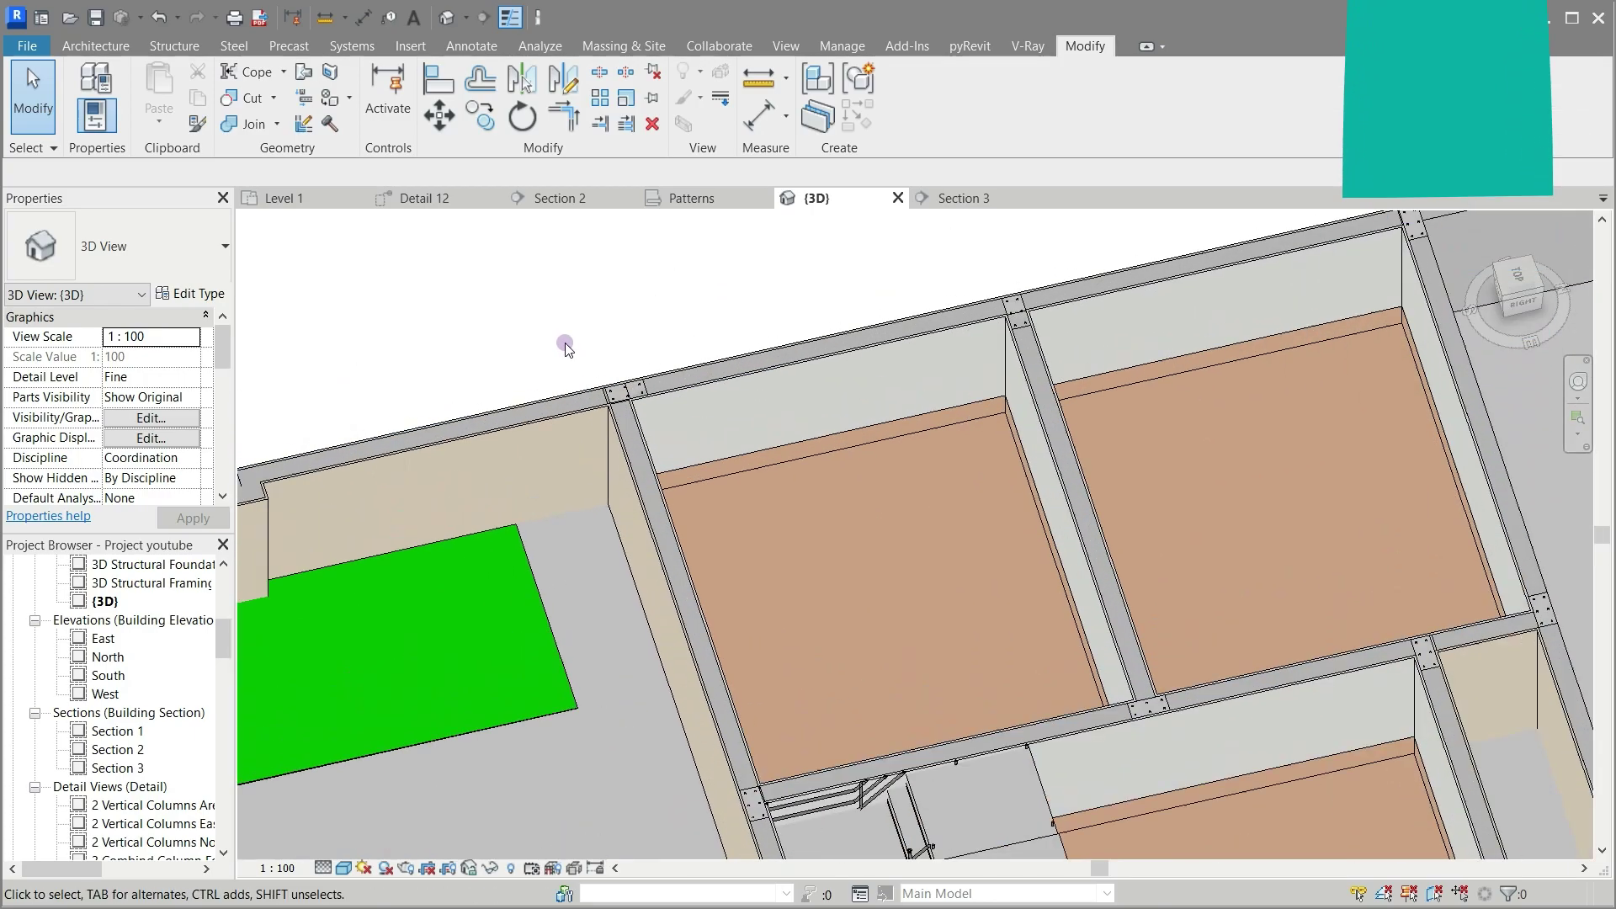
scroll(566, 347, "up", 2)
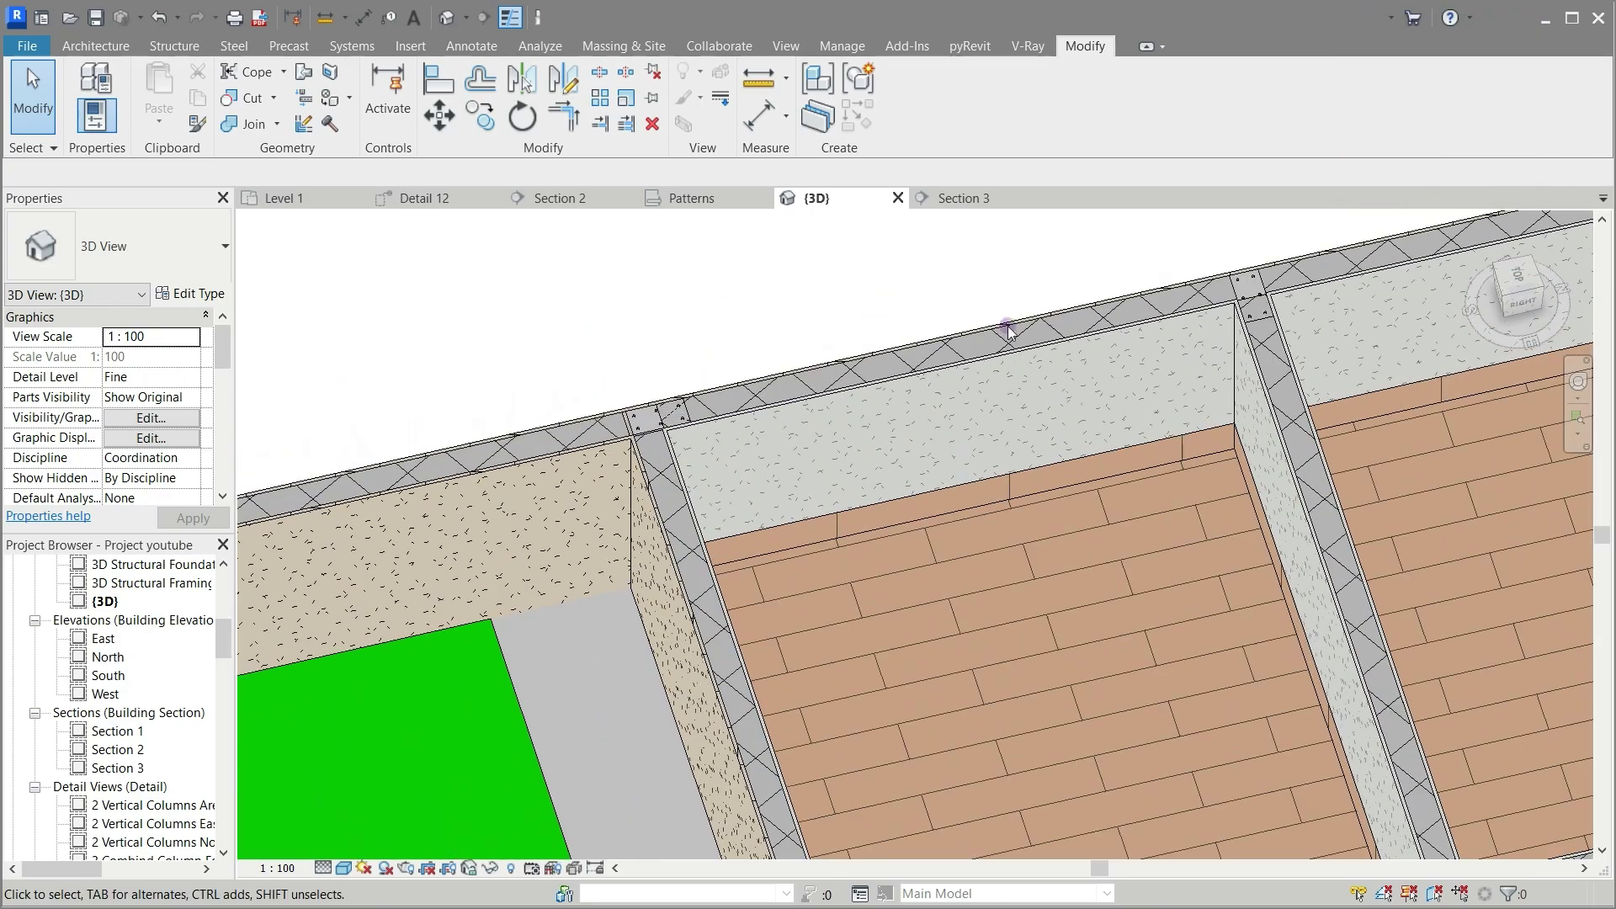
scroll(1008, 329, "down", 5)
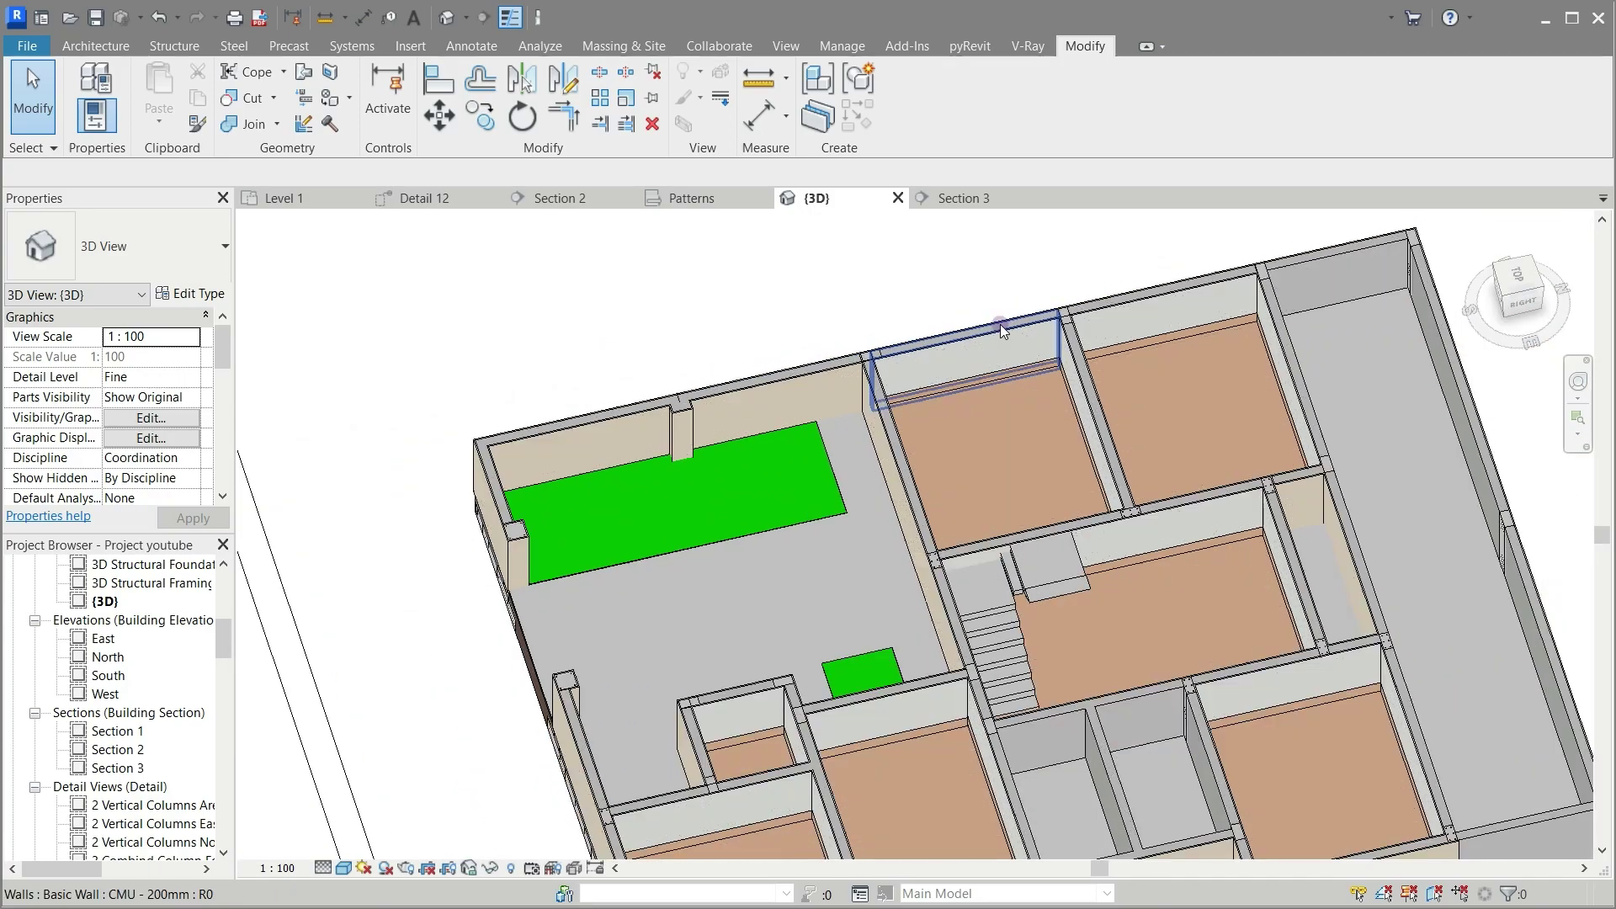
scroll(720, 322, "down", 4)
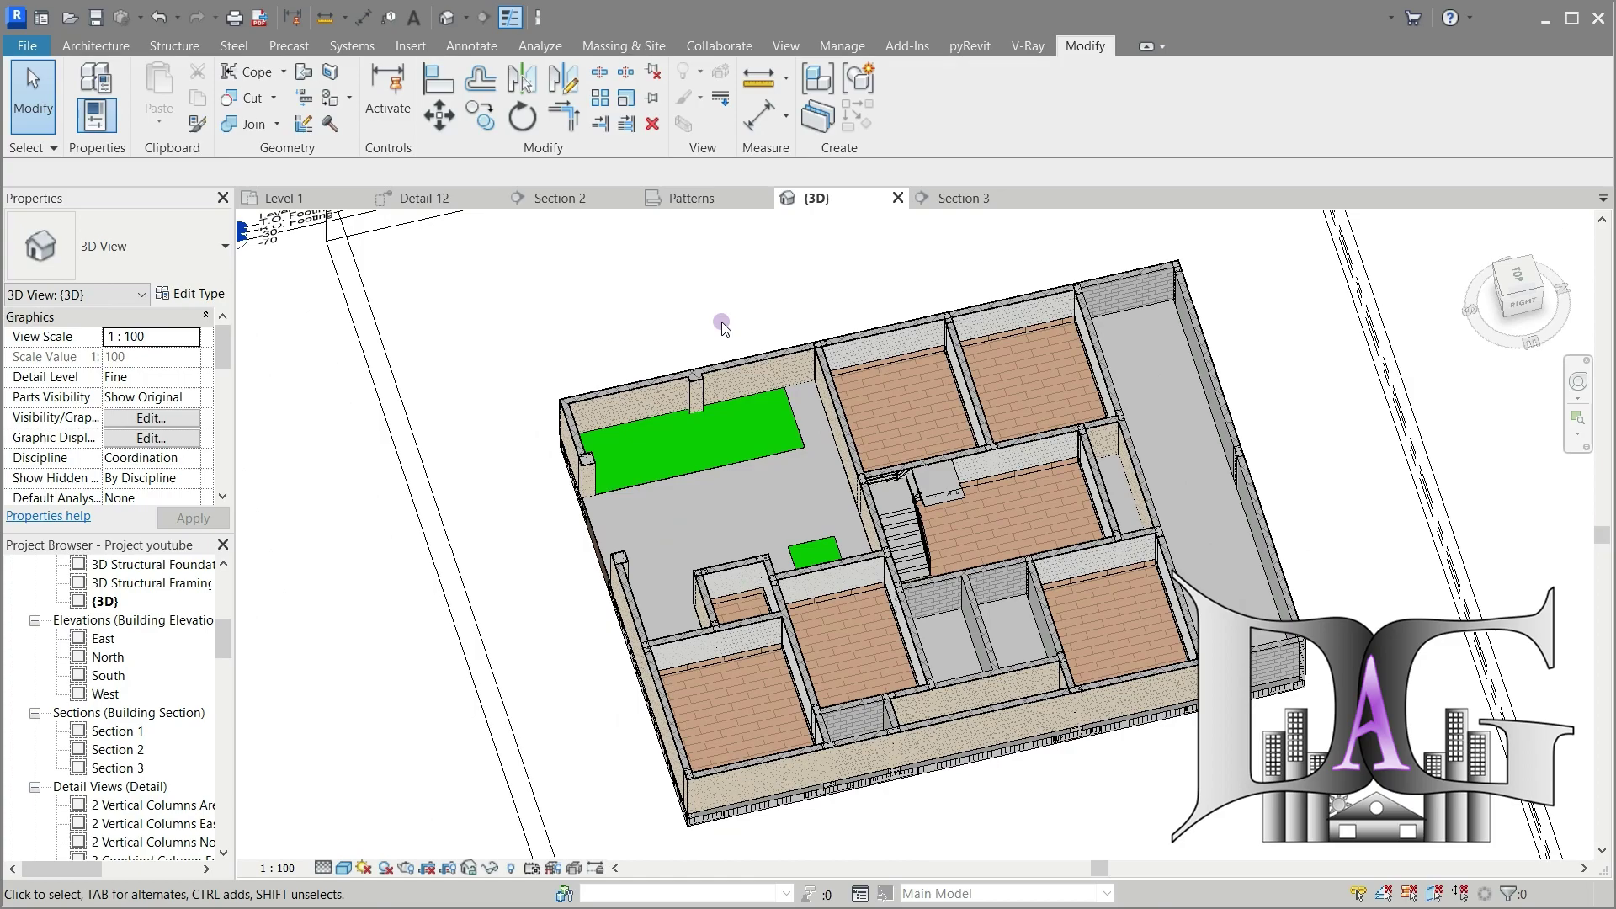
left_click(285, 198)
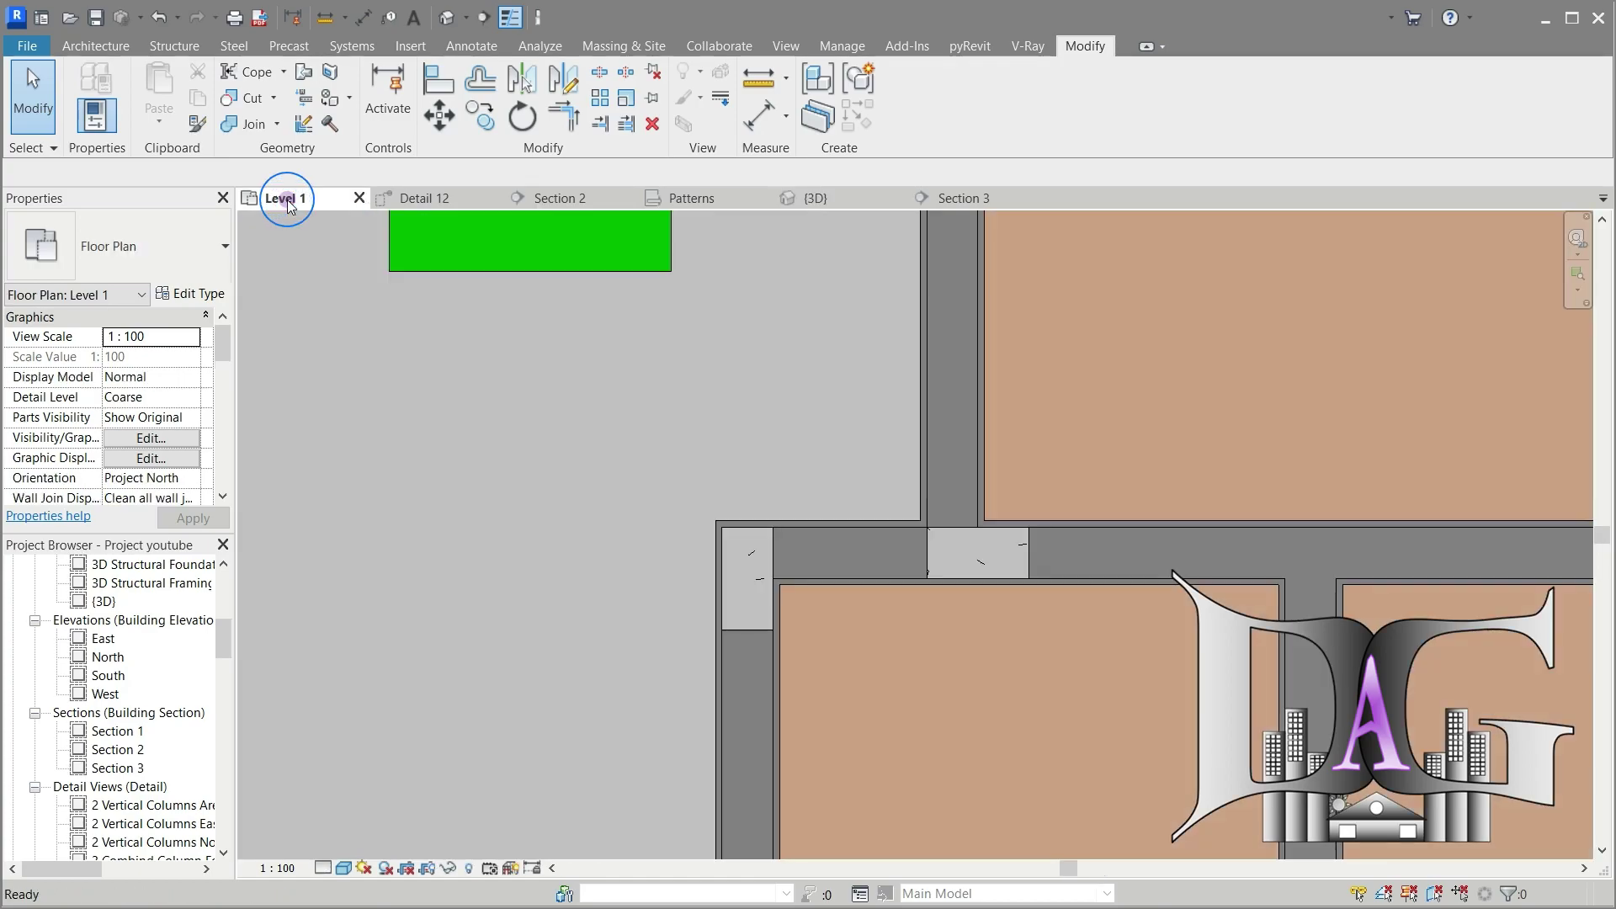
scroll(617, 475, "down", 4)
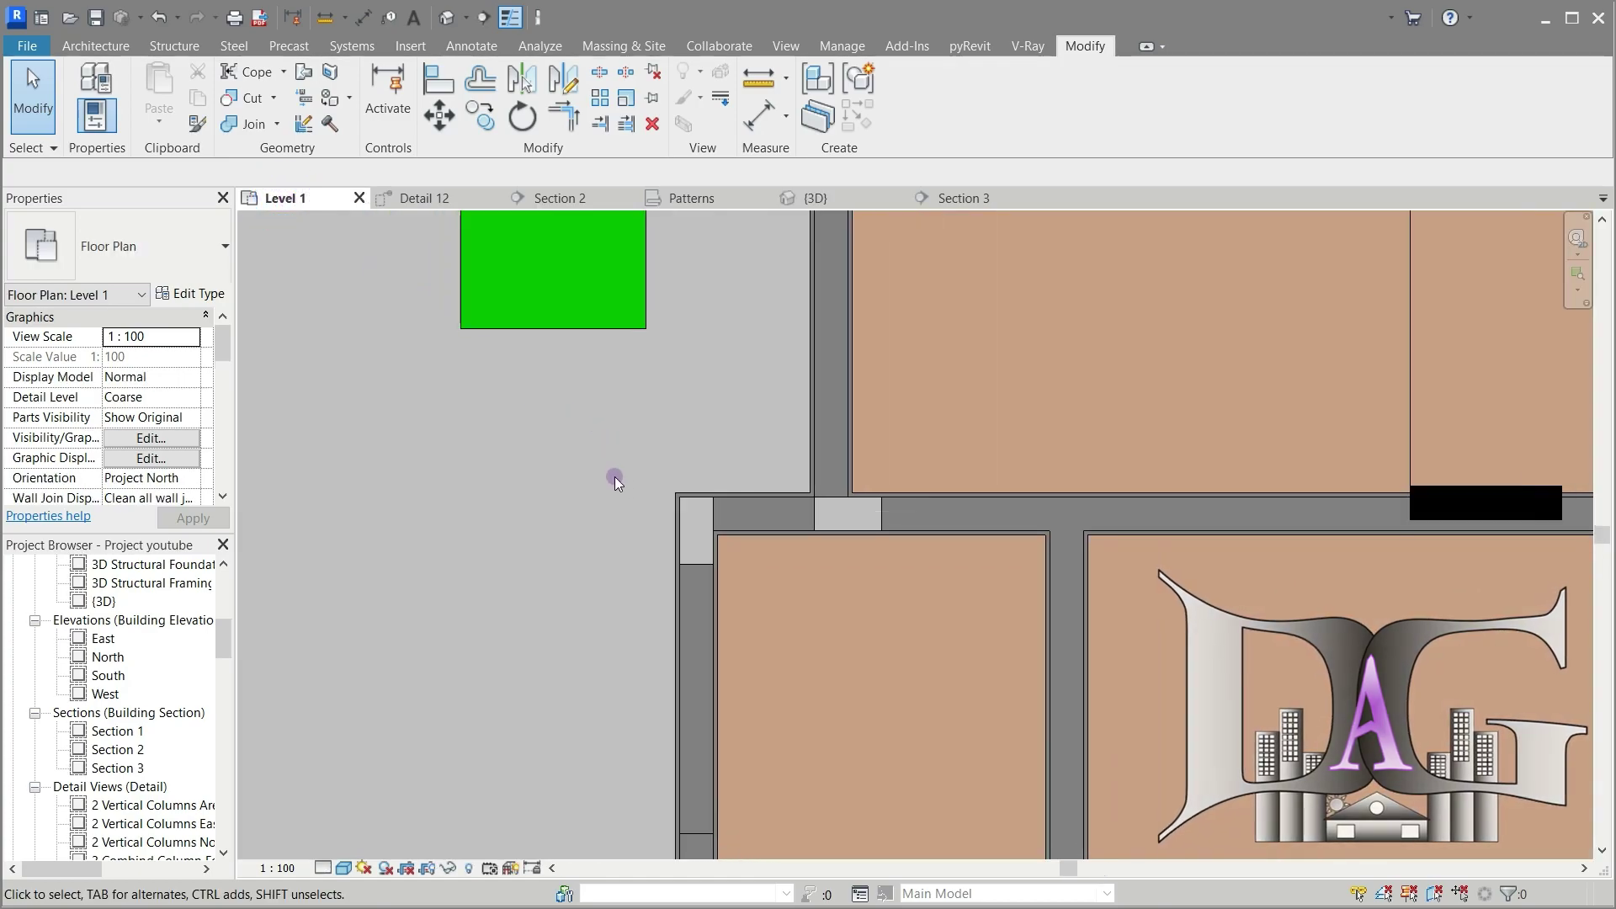
scroll(664, 553, "down", 1)
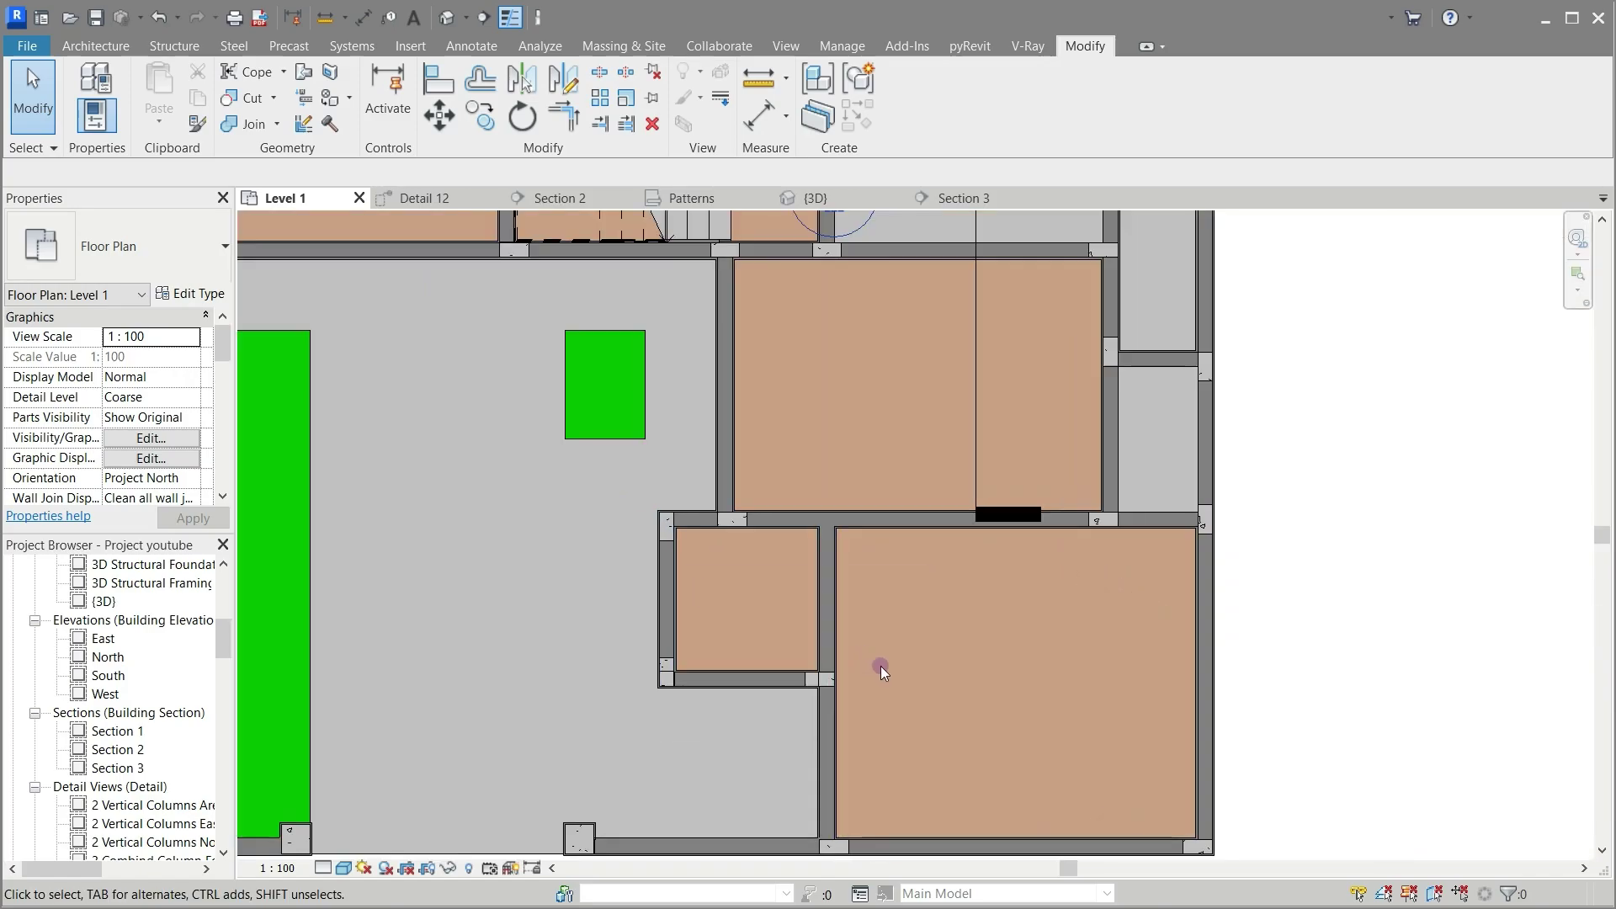